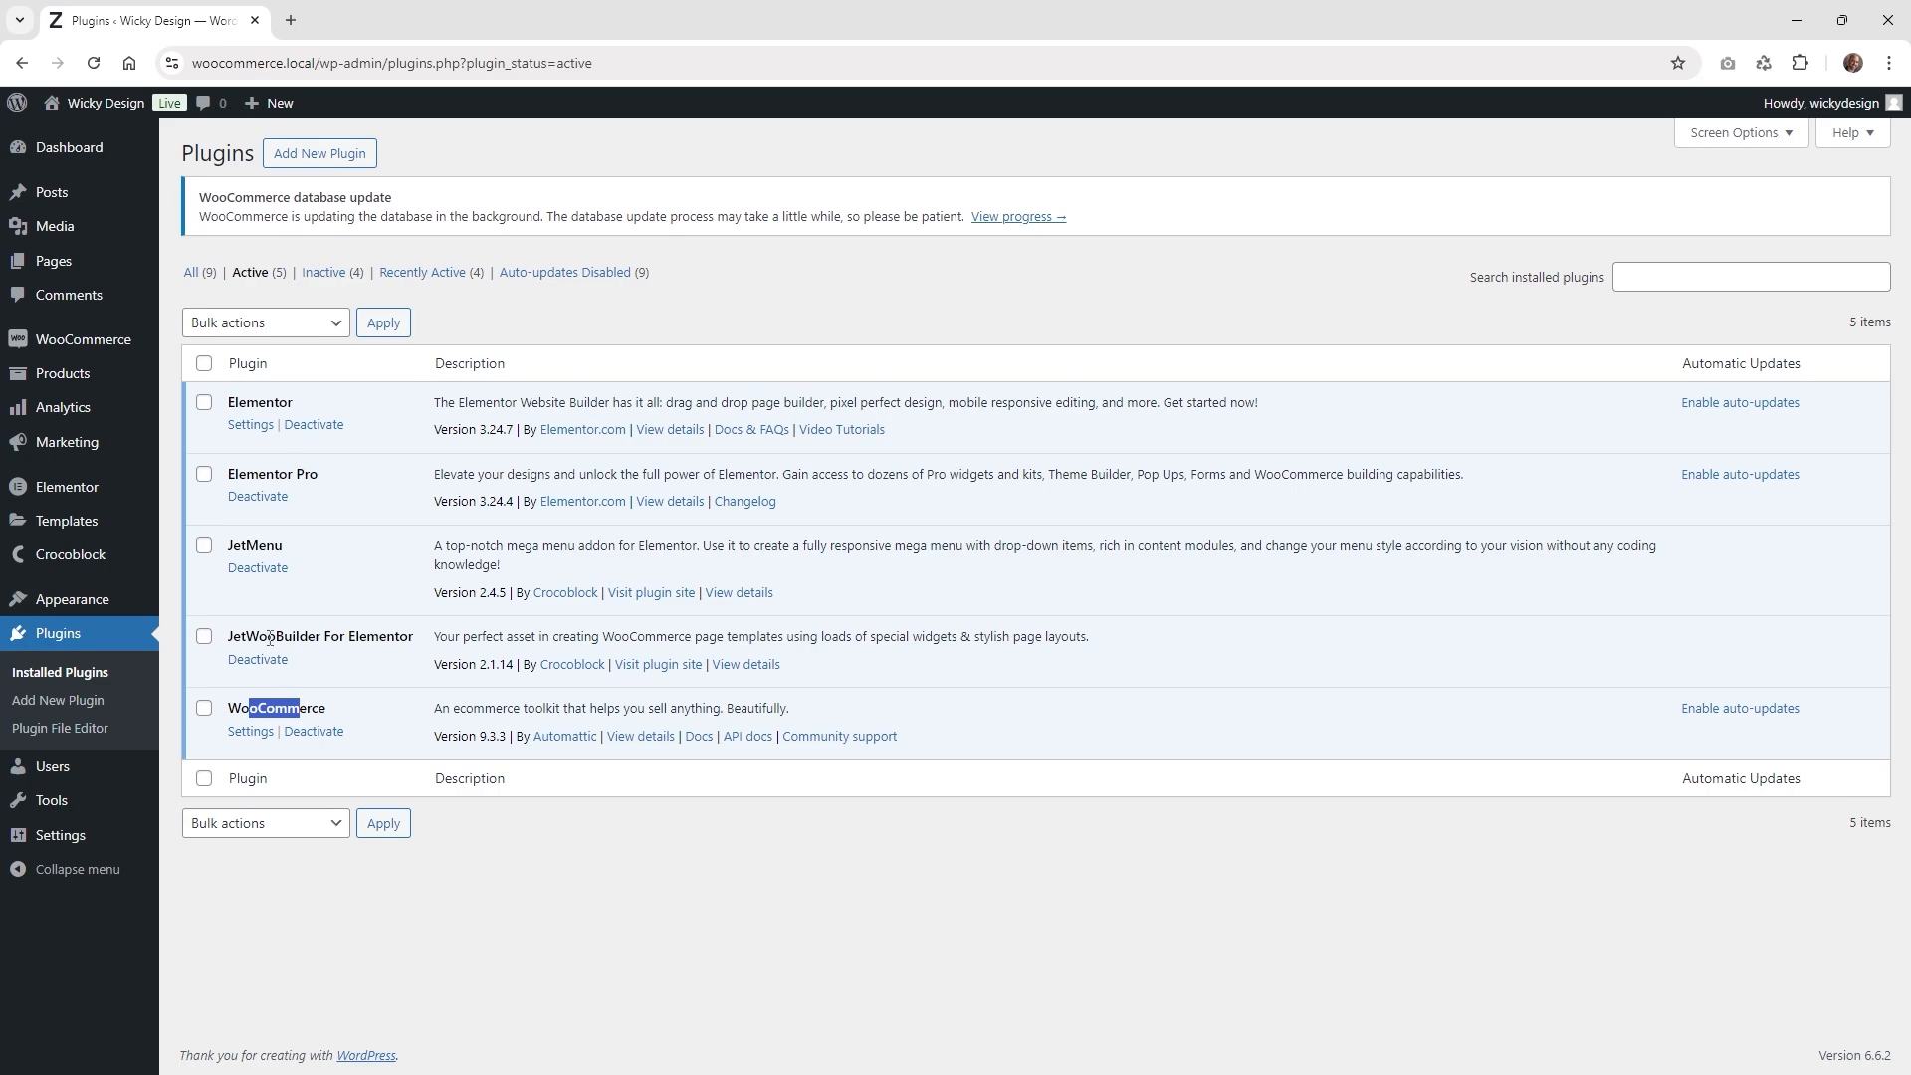
- Review the JetWooBuilder plugin entry and the page list, and compare the My account entry with the front-end account page
{"action": "left_click_drag", "start_coordinate": [247, 636], "coordinate": [327, 637]}
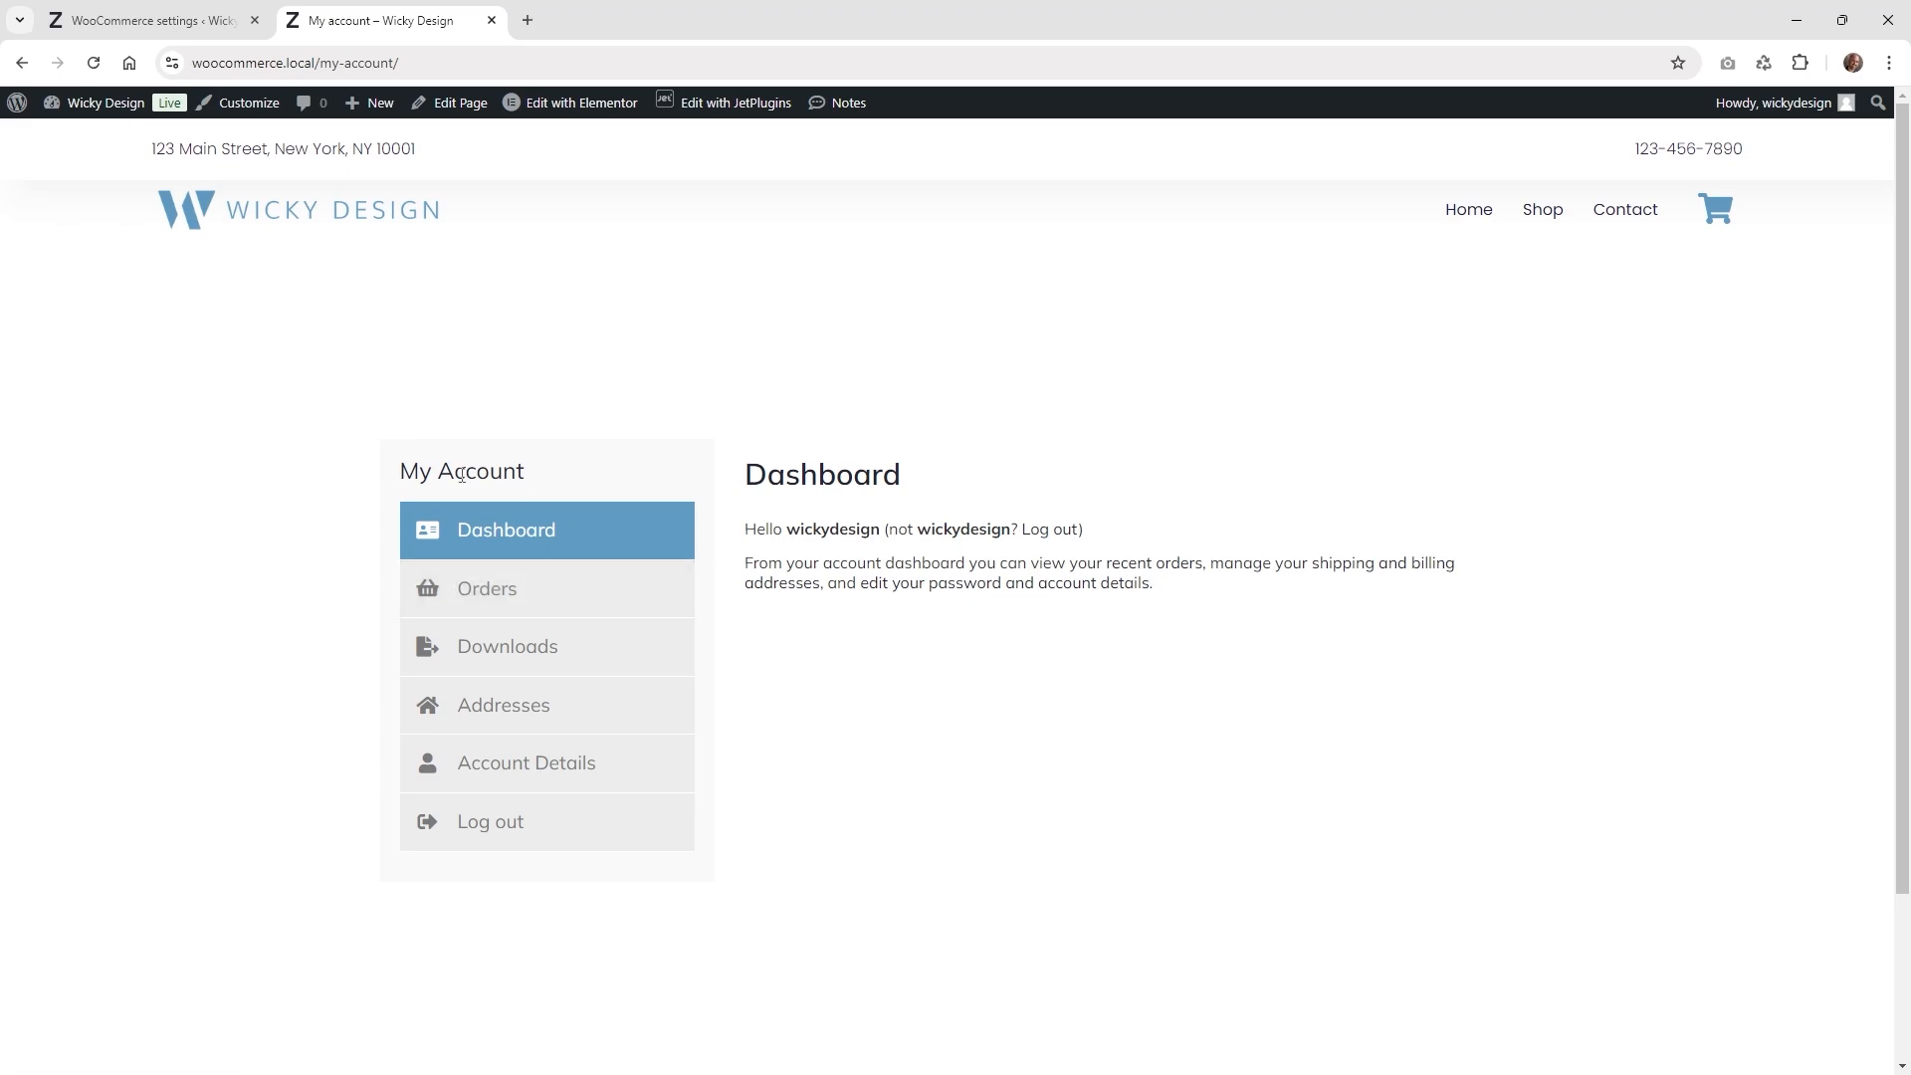
{"action": "left_click", "coordinate": [159, 5]}
{"action": "left_click", "coordinate": [83, 268]}
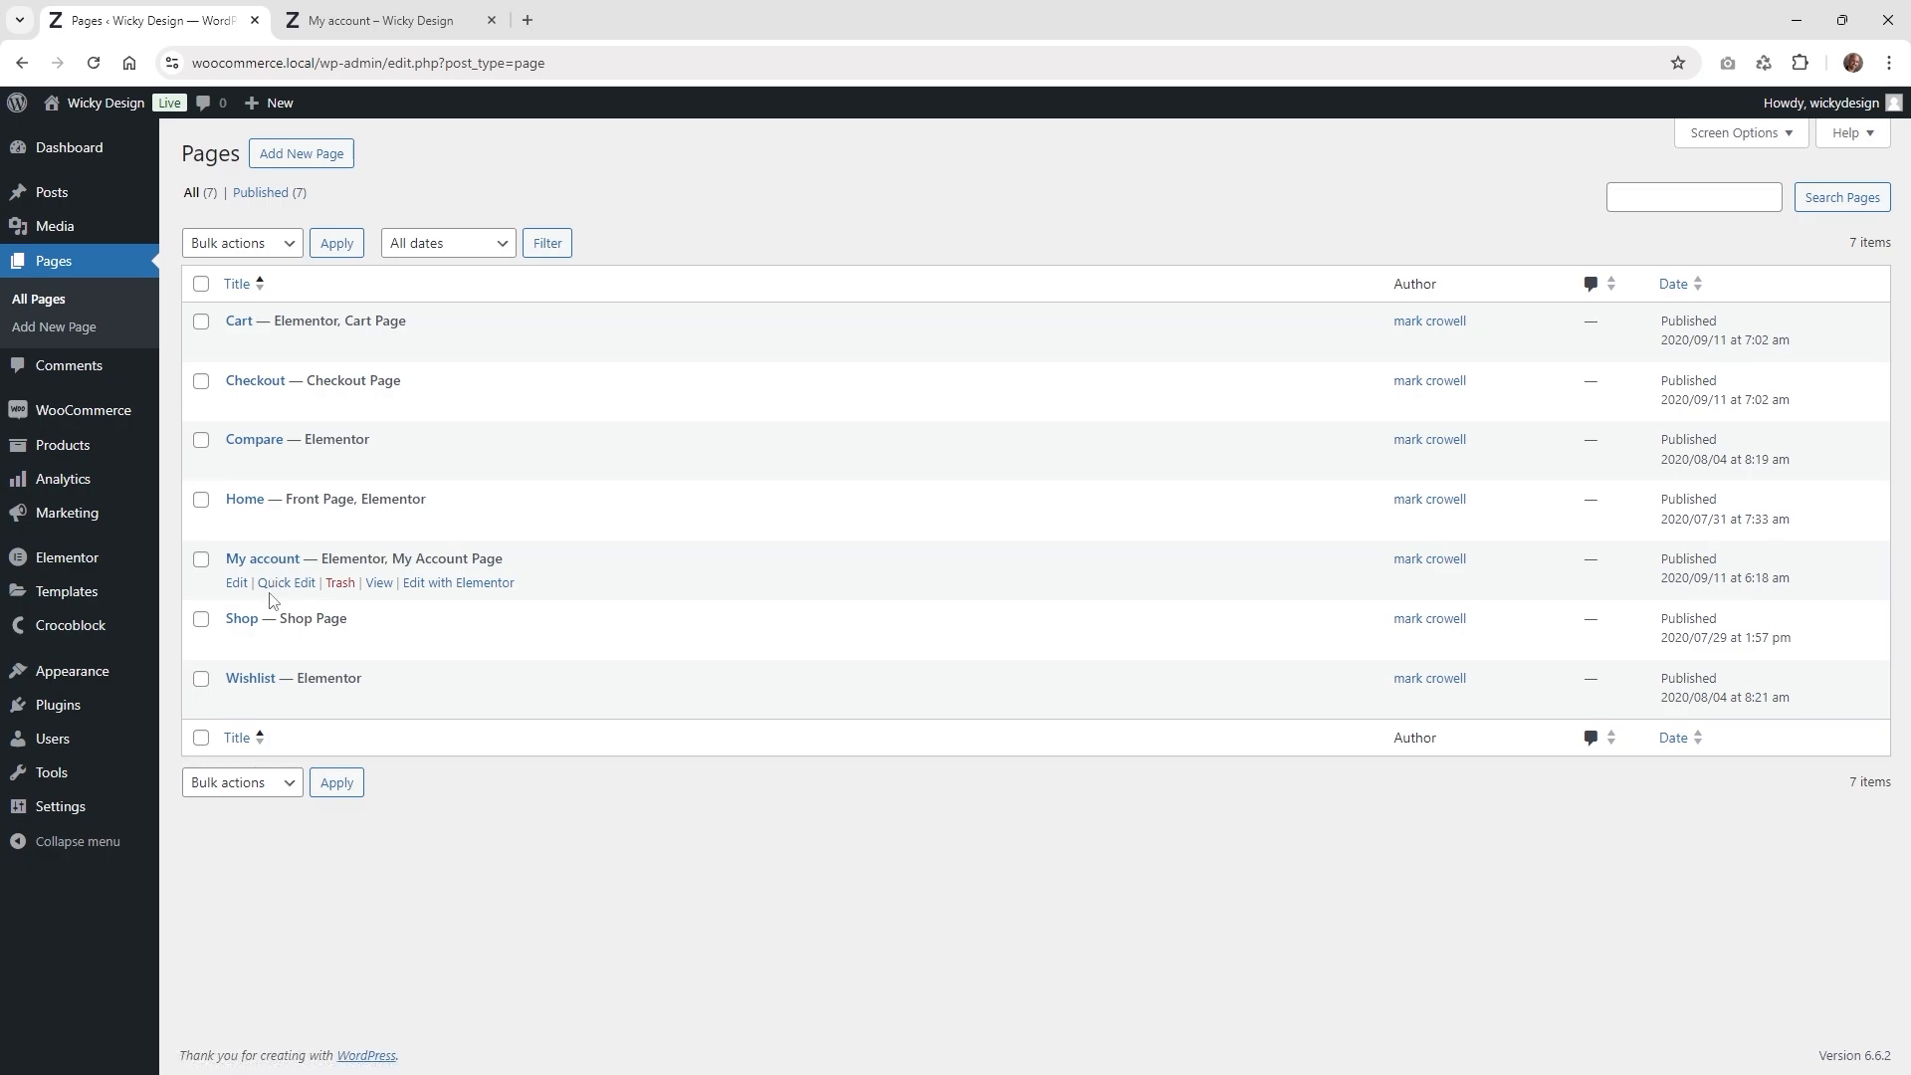
{"action": "left_click", "coordinate": [378, 20]}
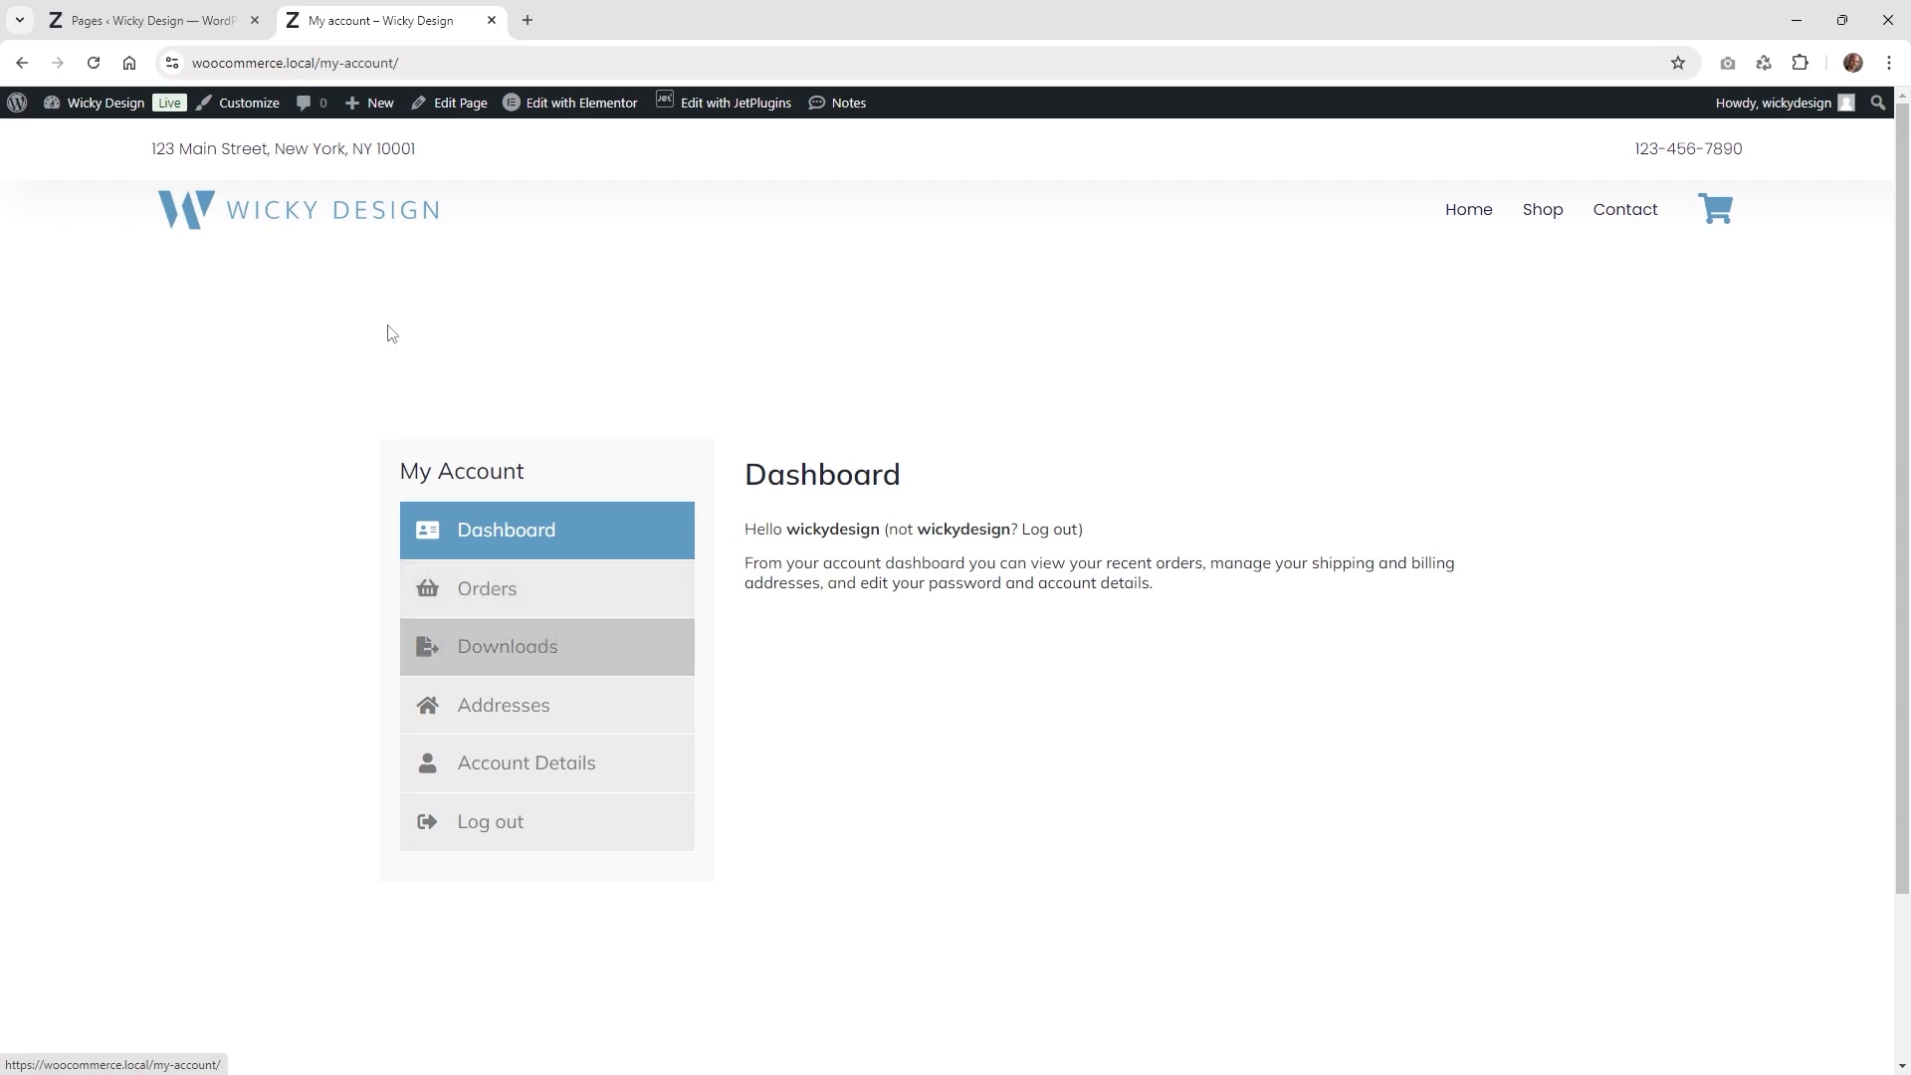
- Open WooCommerce's advanced settings and review the page setup, checkout endpoints and account endpoints
{"action": "left_click", "coordinate": [149, 20]}
{"action": "mouse_move", "coordinate": [129, 410]}
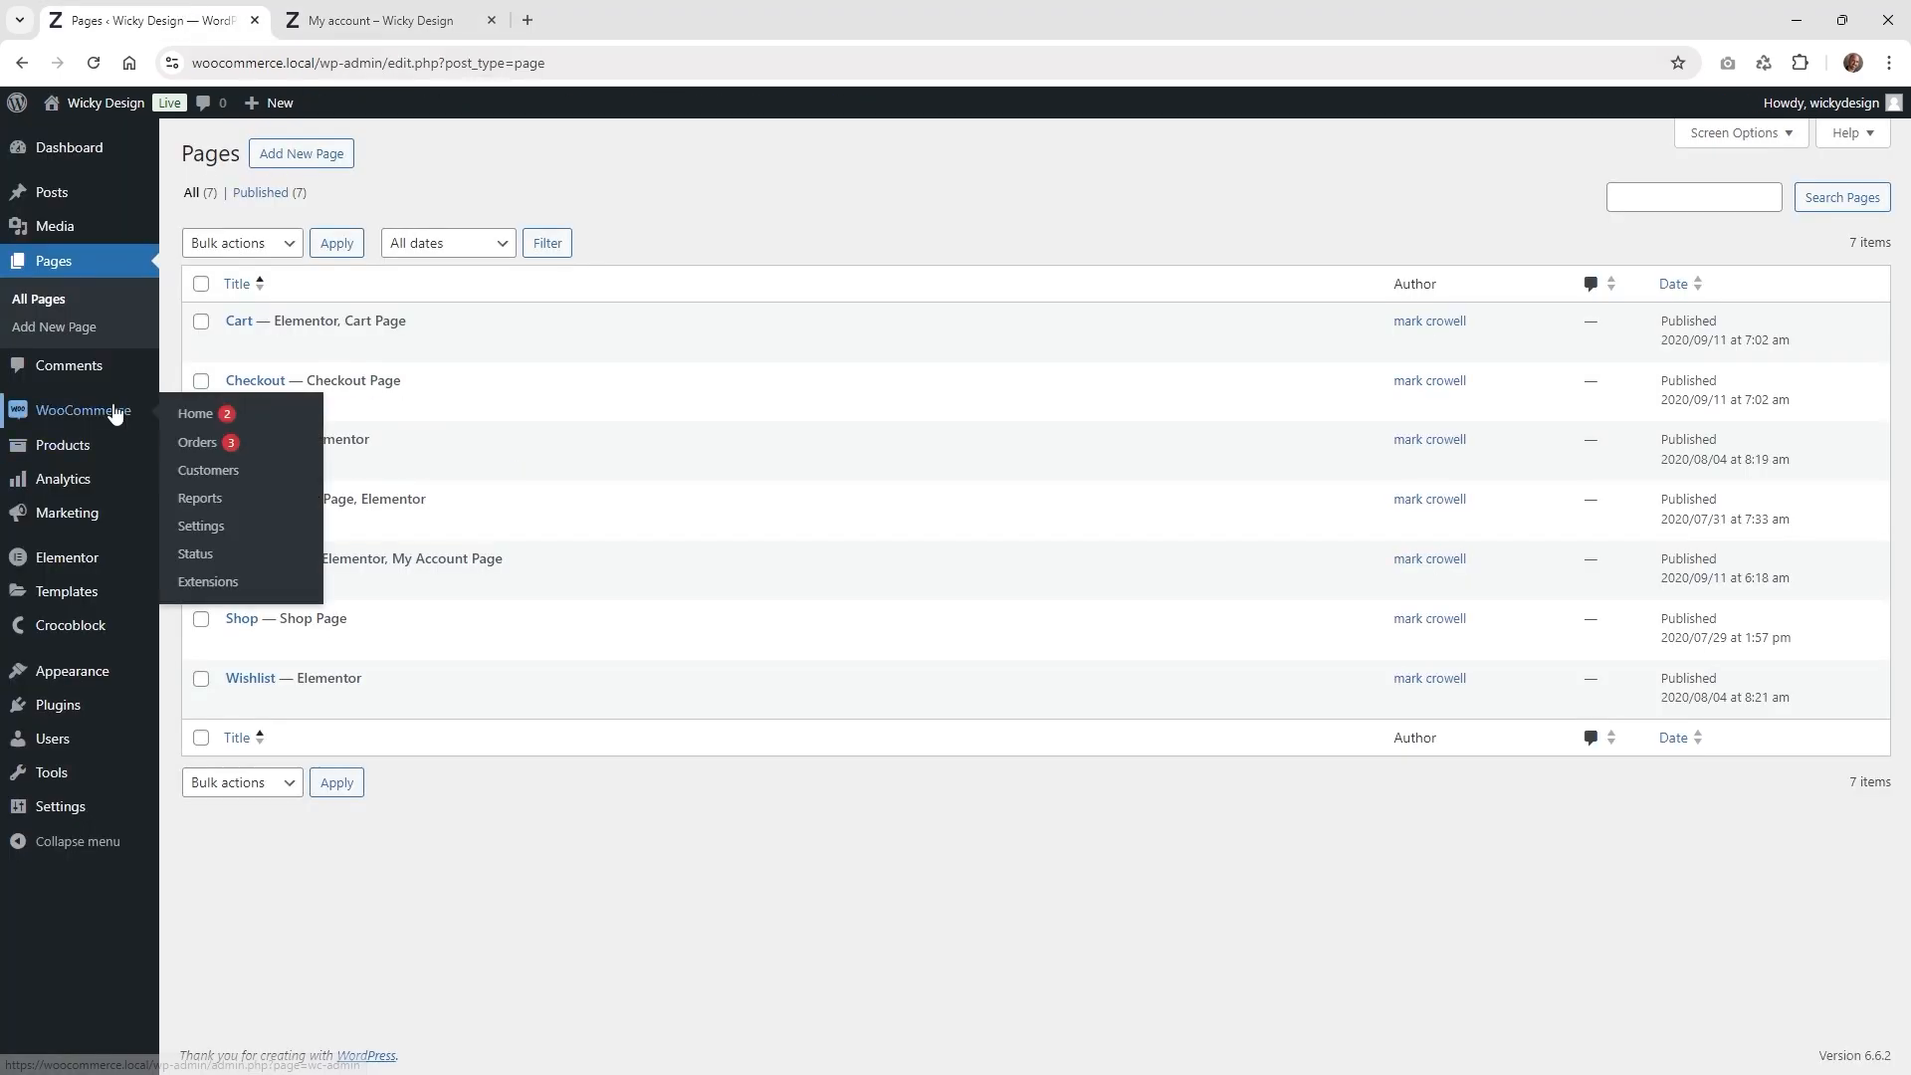
{"action": "left_click", "coordinate": [229, 527]}
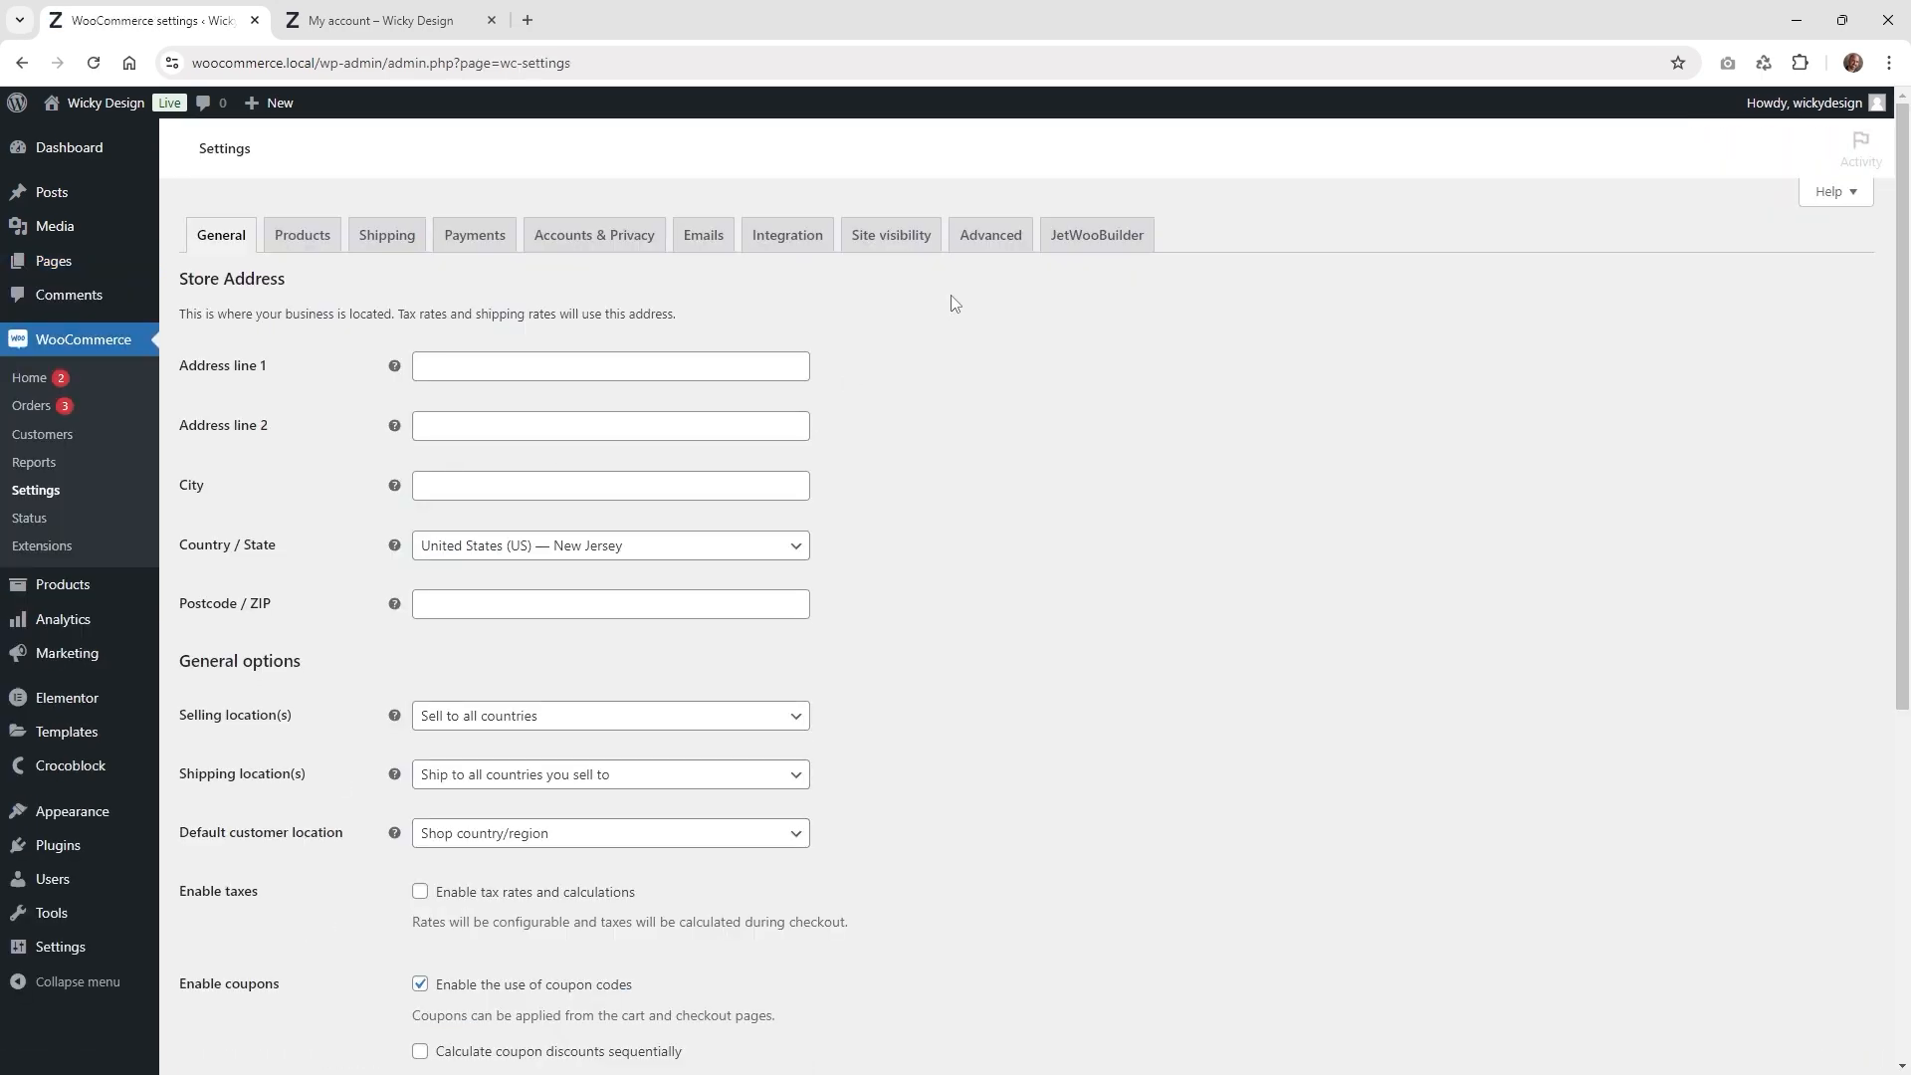
{"action": "left_click", "coordinate": [990, 426]}
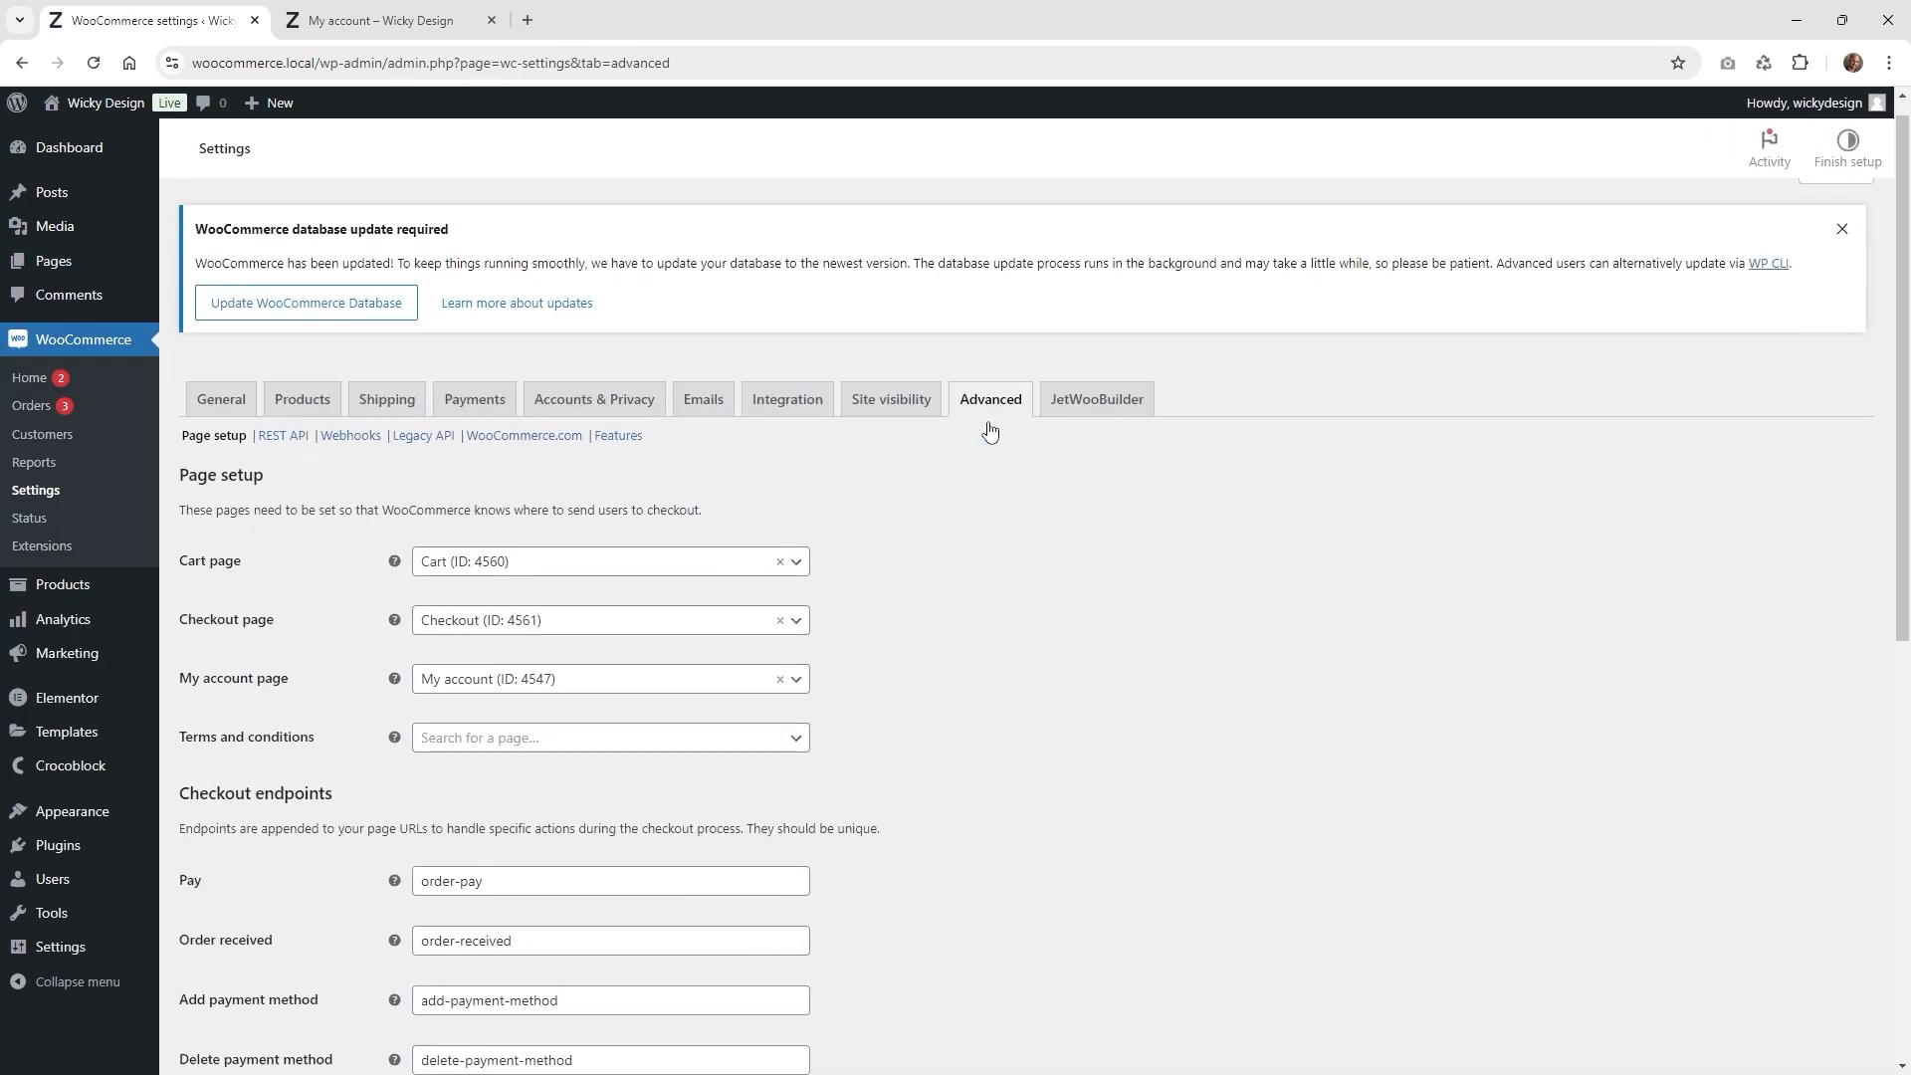
{"action": "scroll", "coordinate": [990, 431], "scroll_direction": "down", "scroll_amount": 2}
{"action": "scroll", "coordinate": [990, 431], "scroll_direction": "down", "scroll_amount": 3}
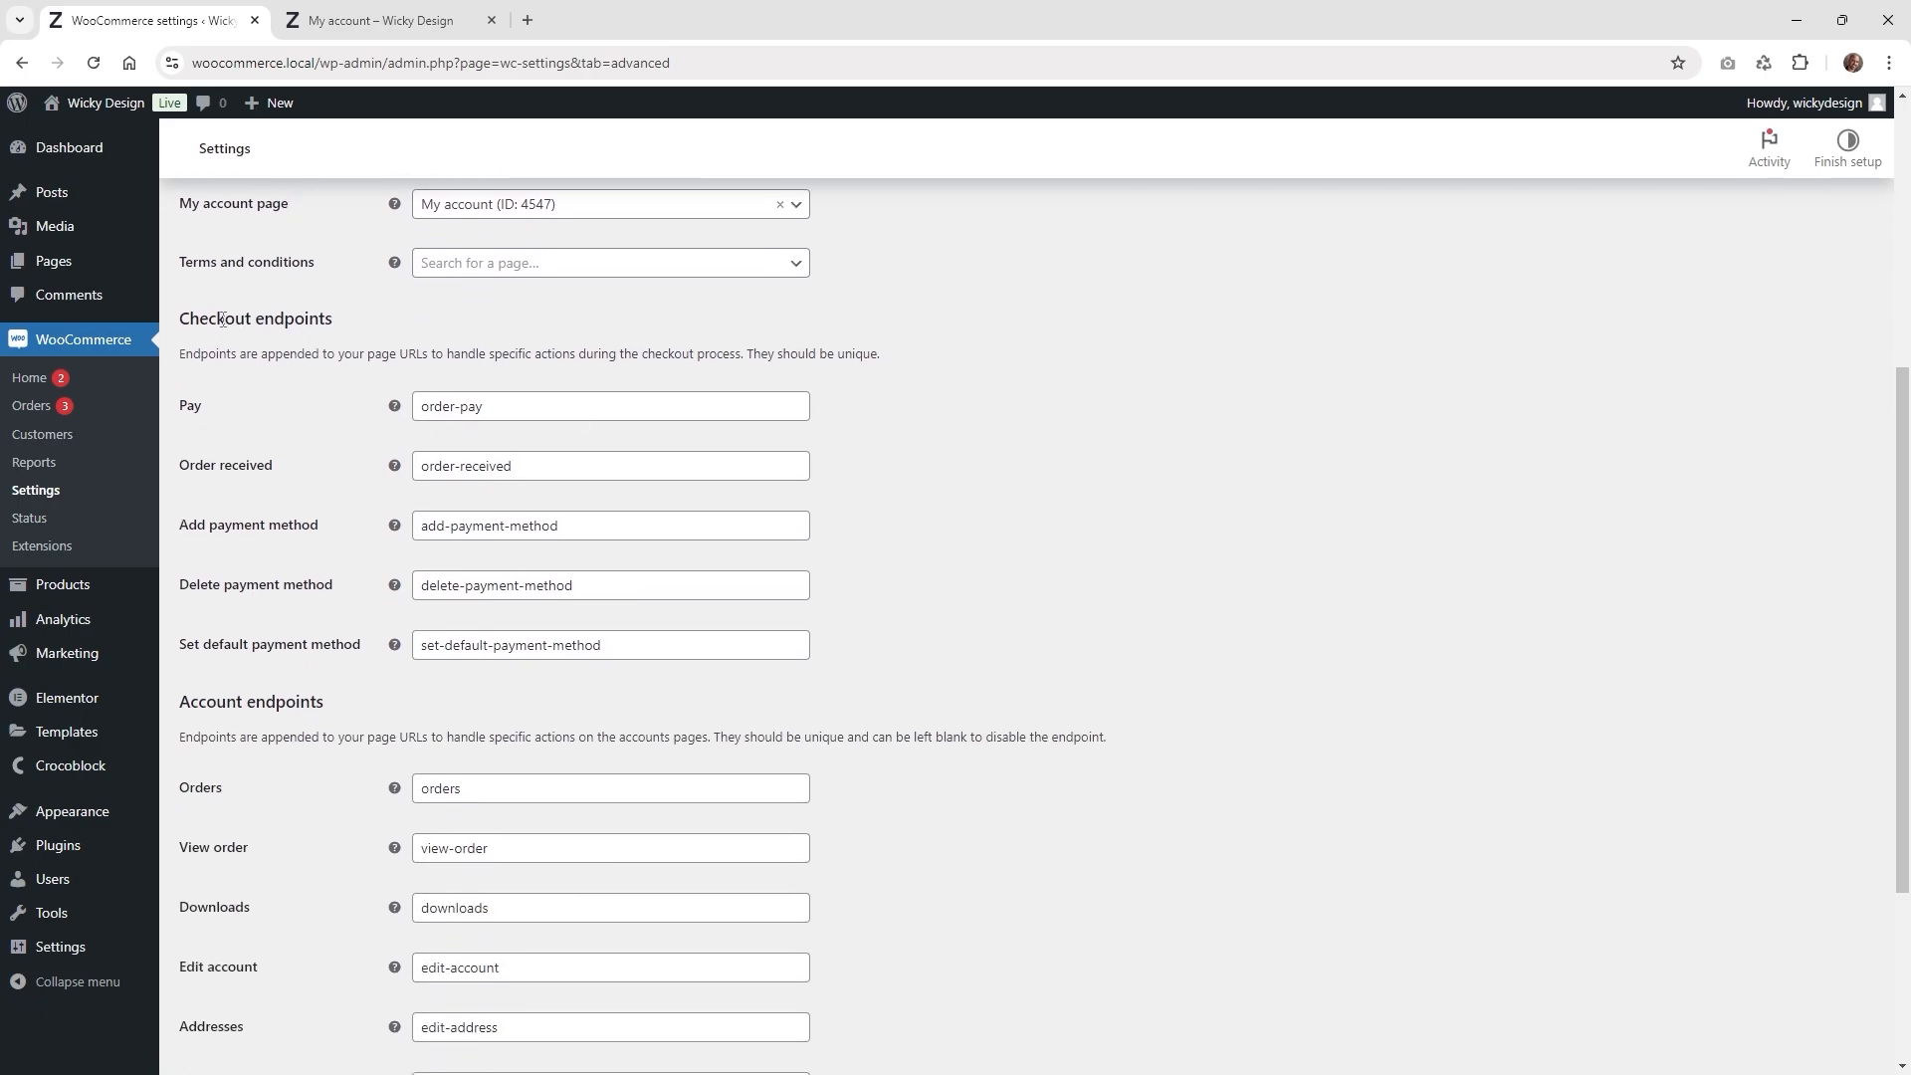
{"action": "scroll", "coordinate": [310, 386], "scroll_direction": "down", "scroll_amount": 3}
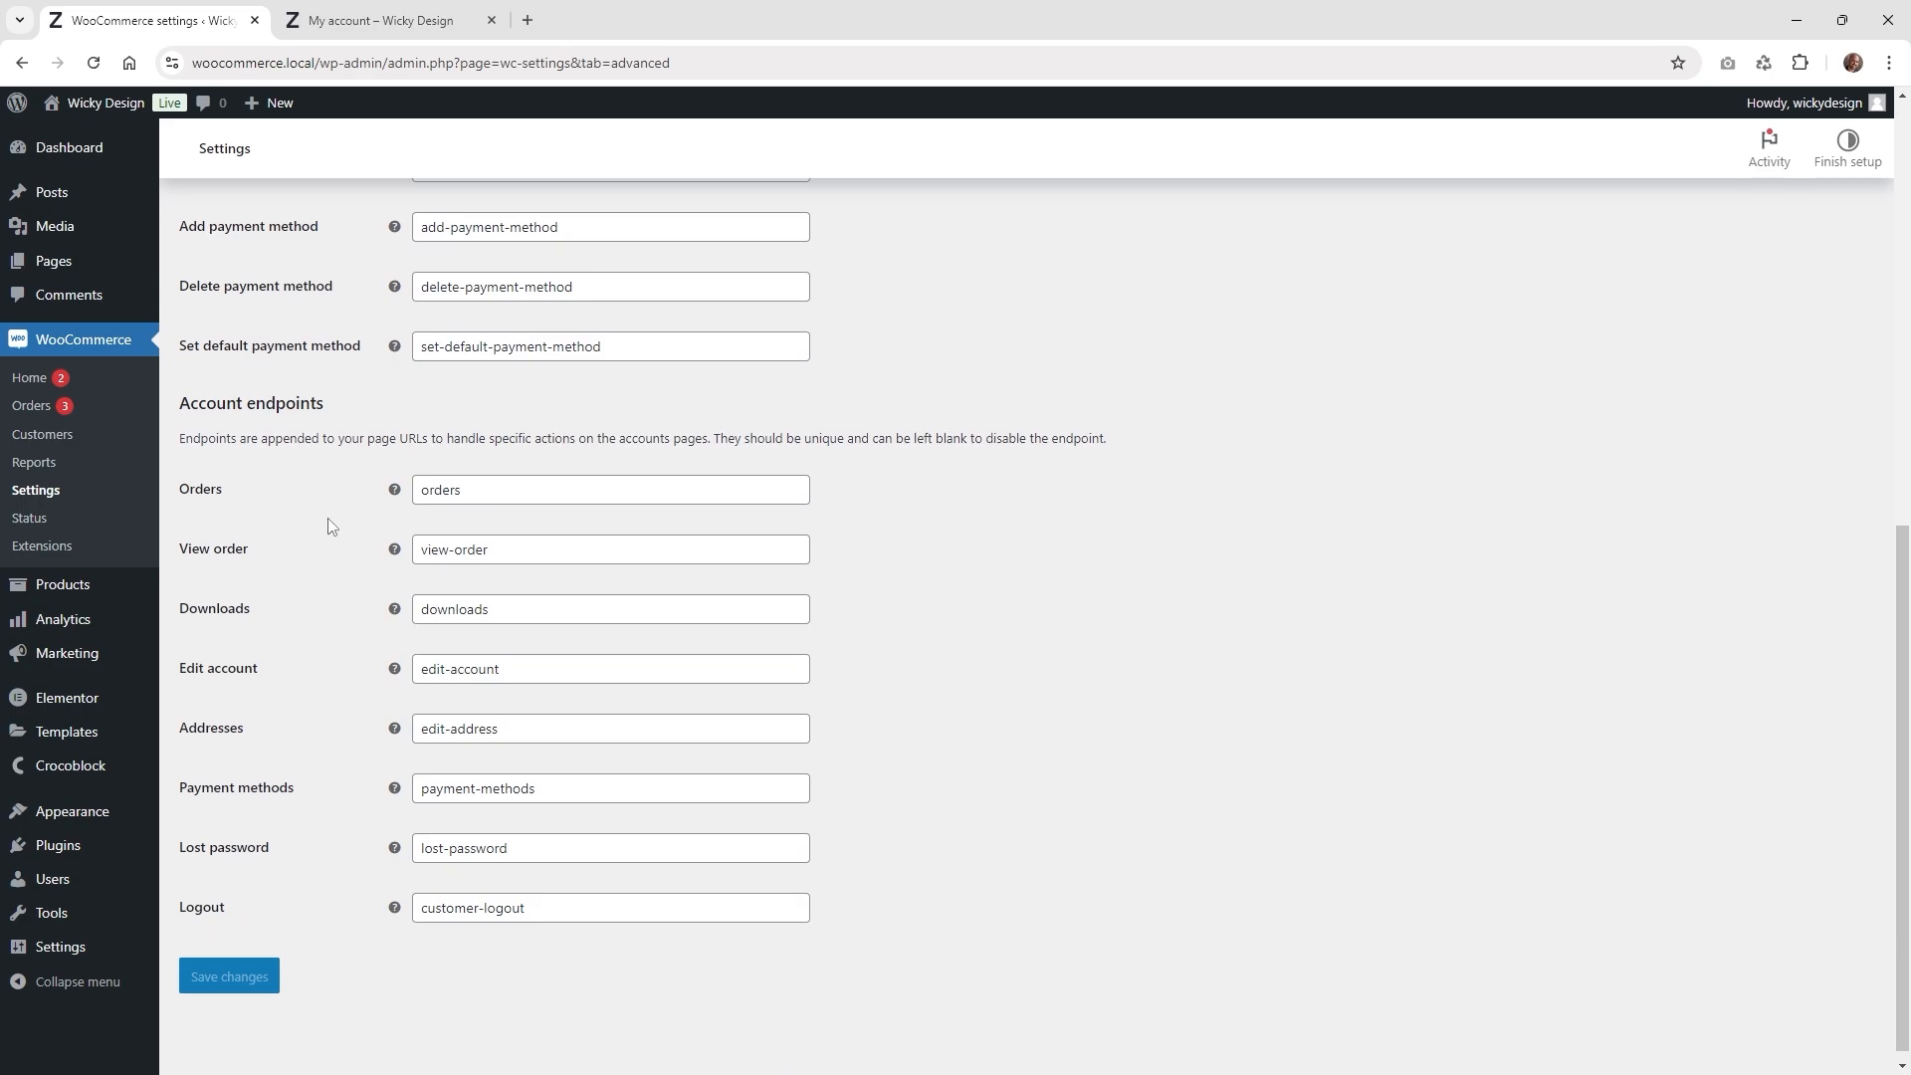
- View the Orders, Downloads and Addresses sections of the front-end My Account page
{"action": "left_click", "coordinate": [382, 21]}
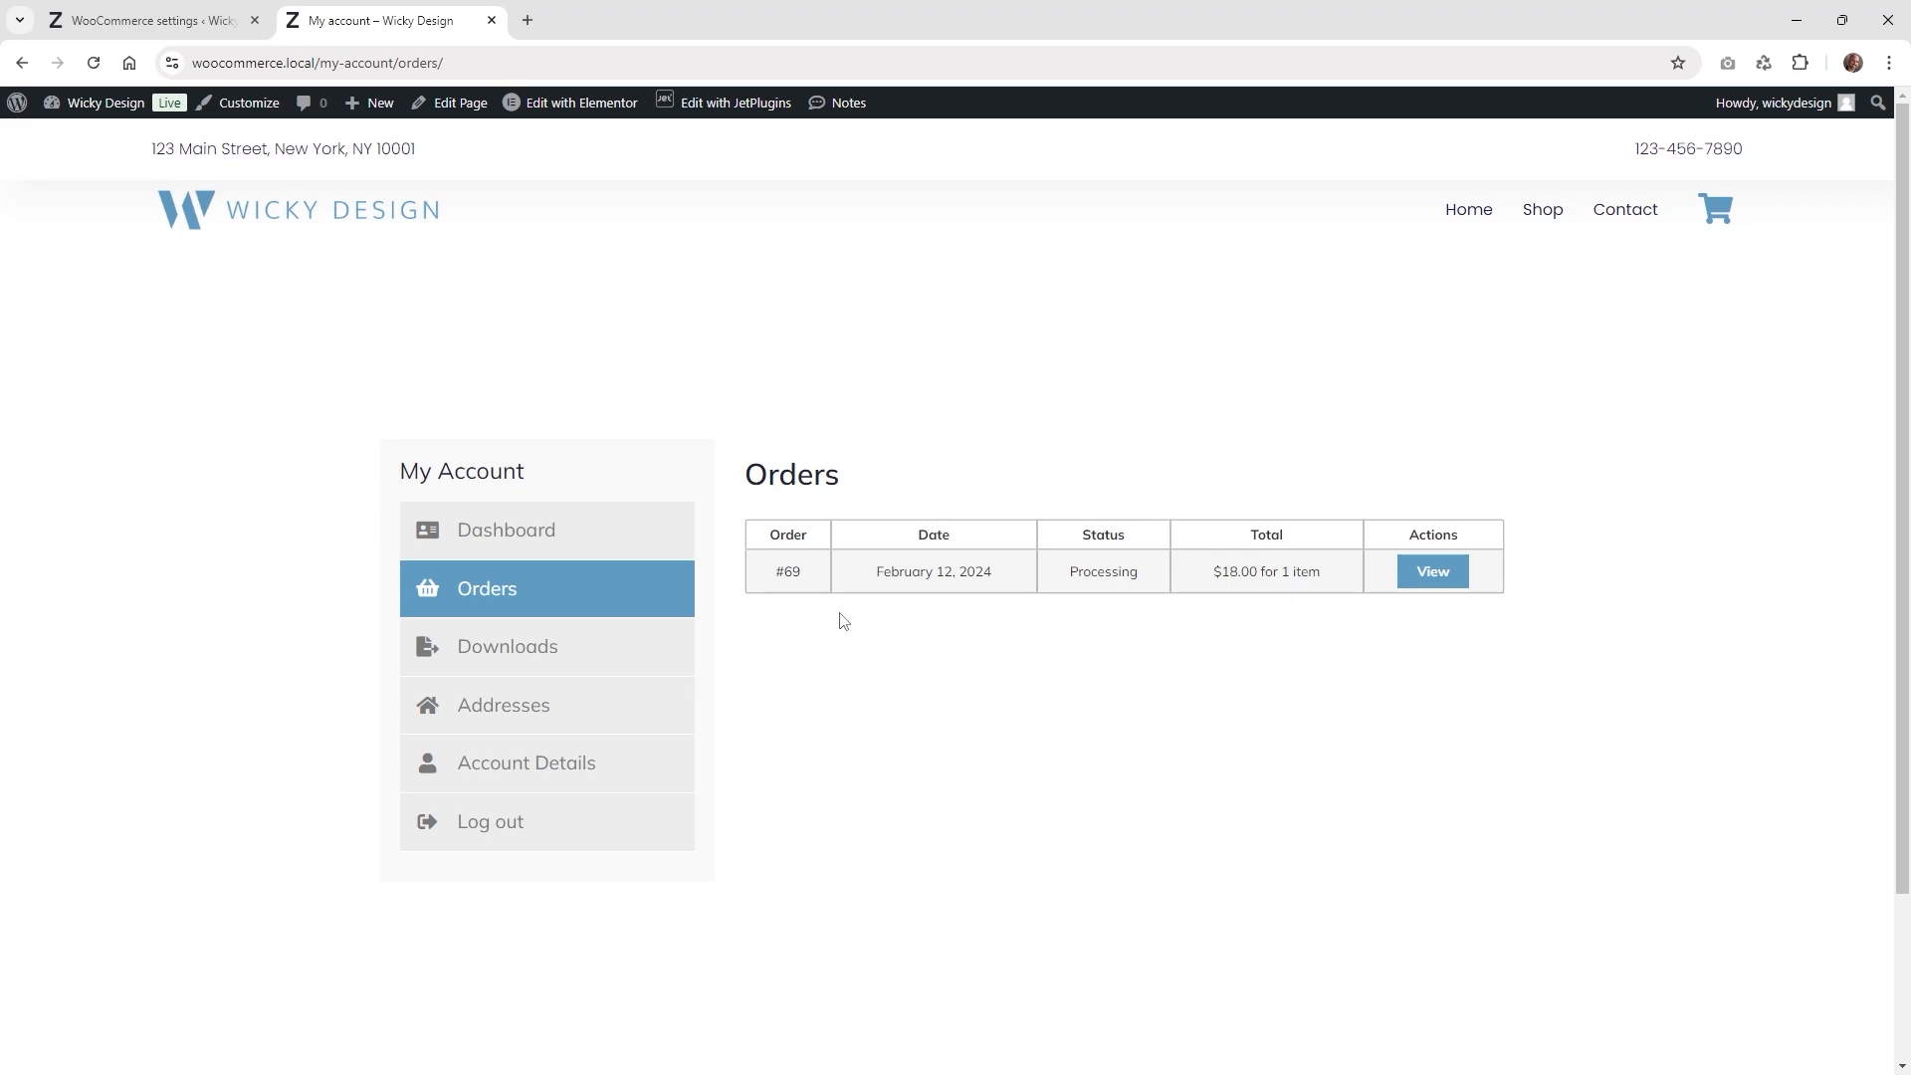
{"action": "left_click", "coordinate": [540, 637]}
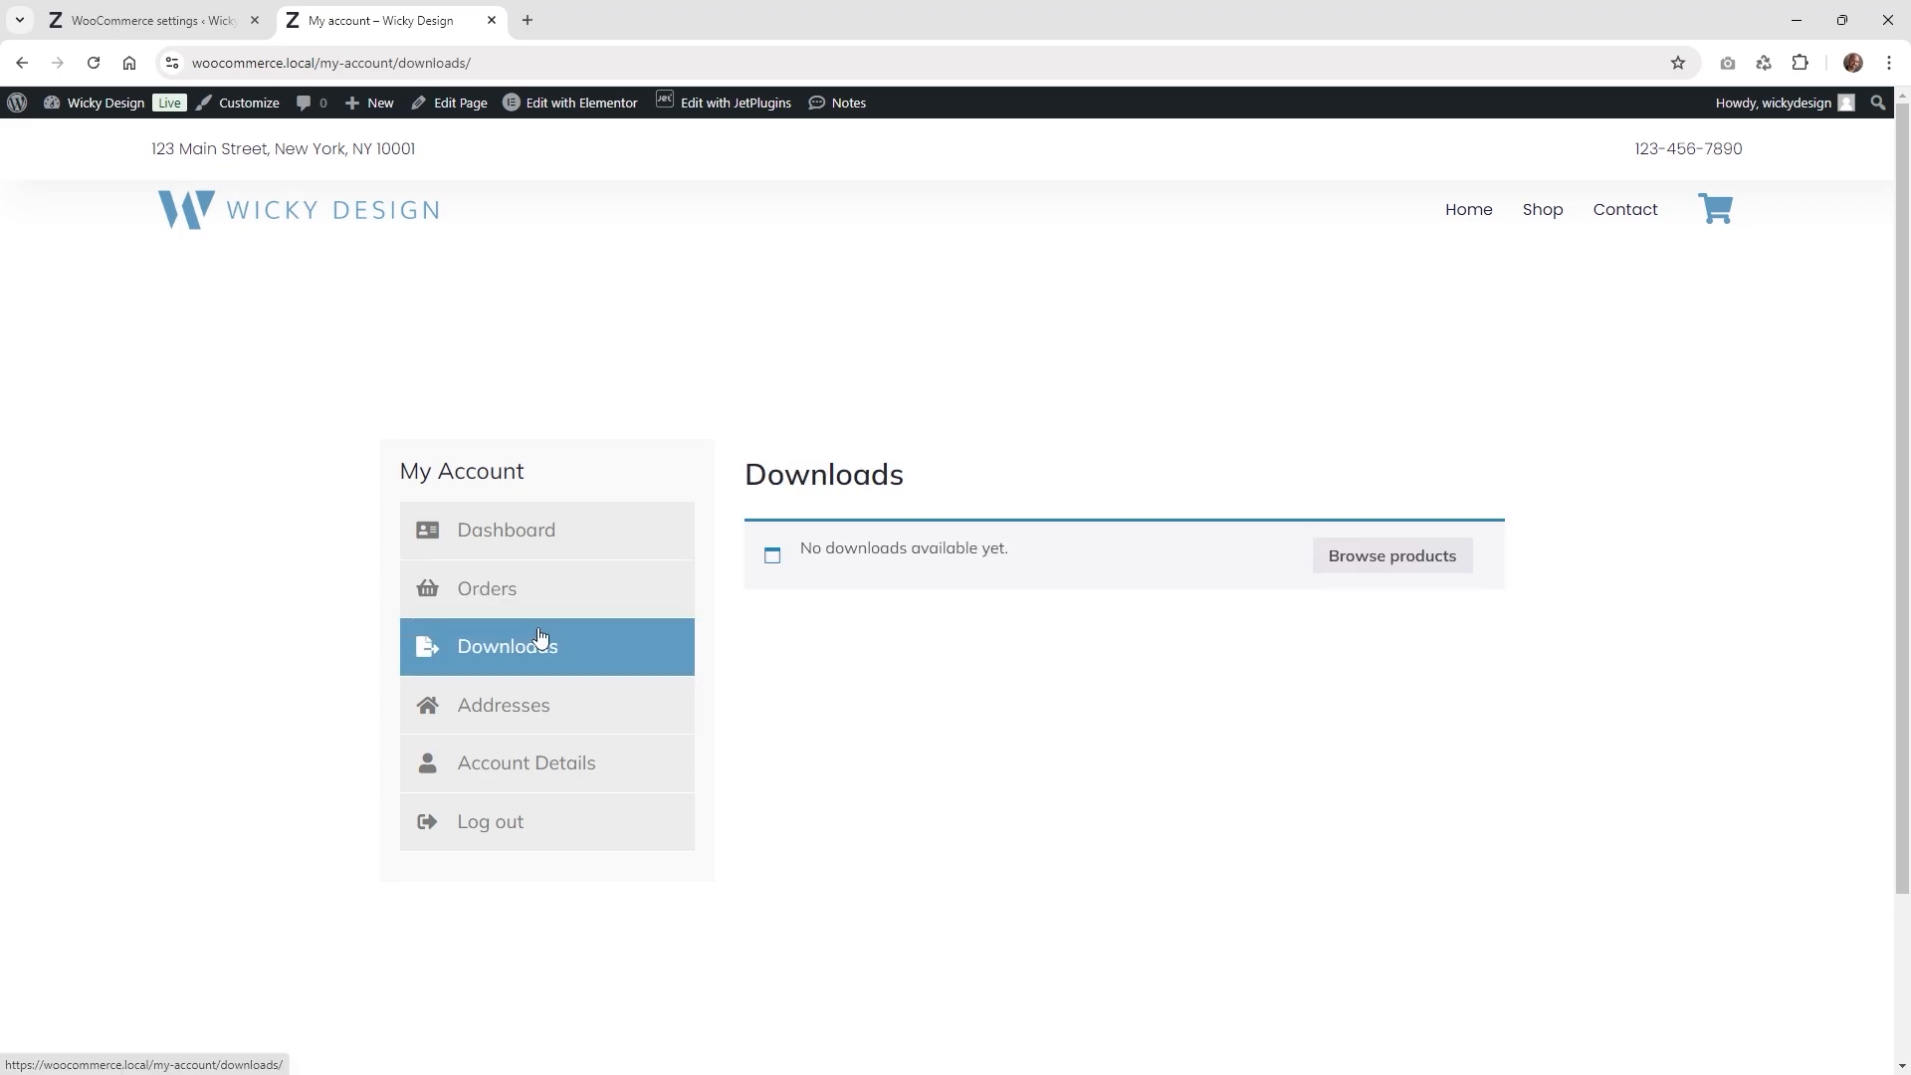
{"action": "left_click", "coordinate": [548, 733]}
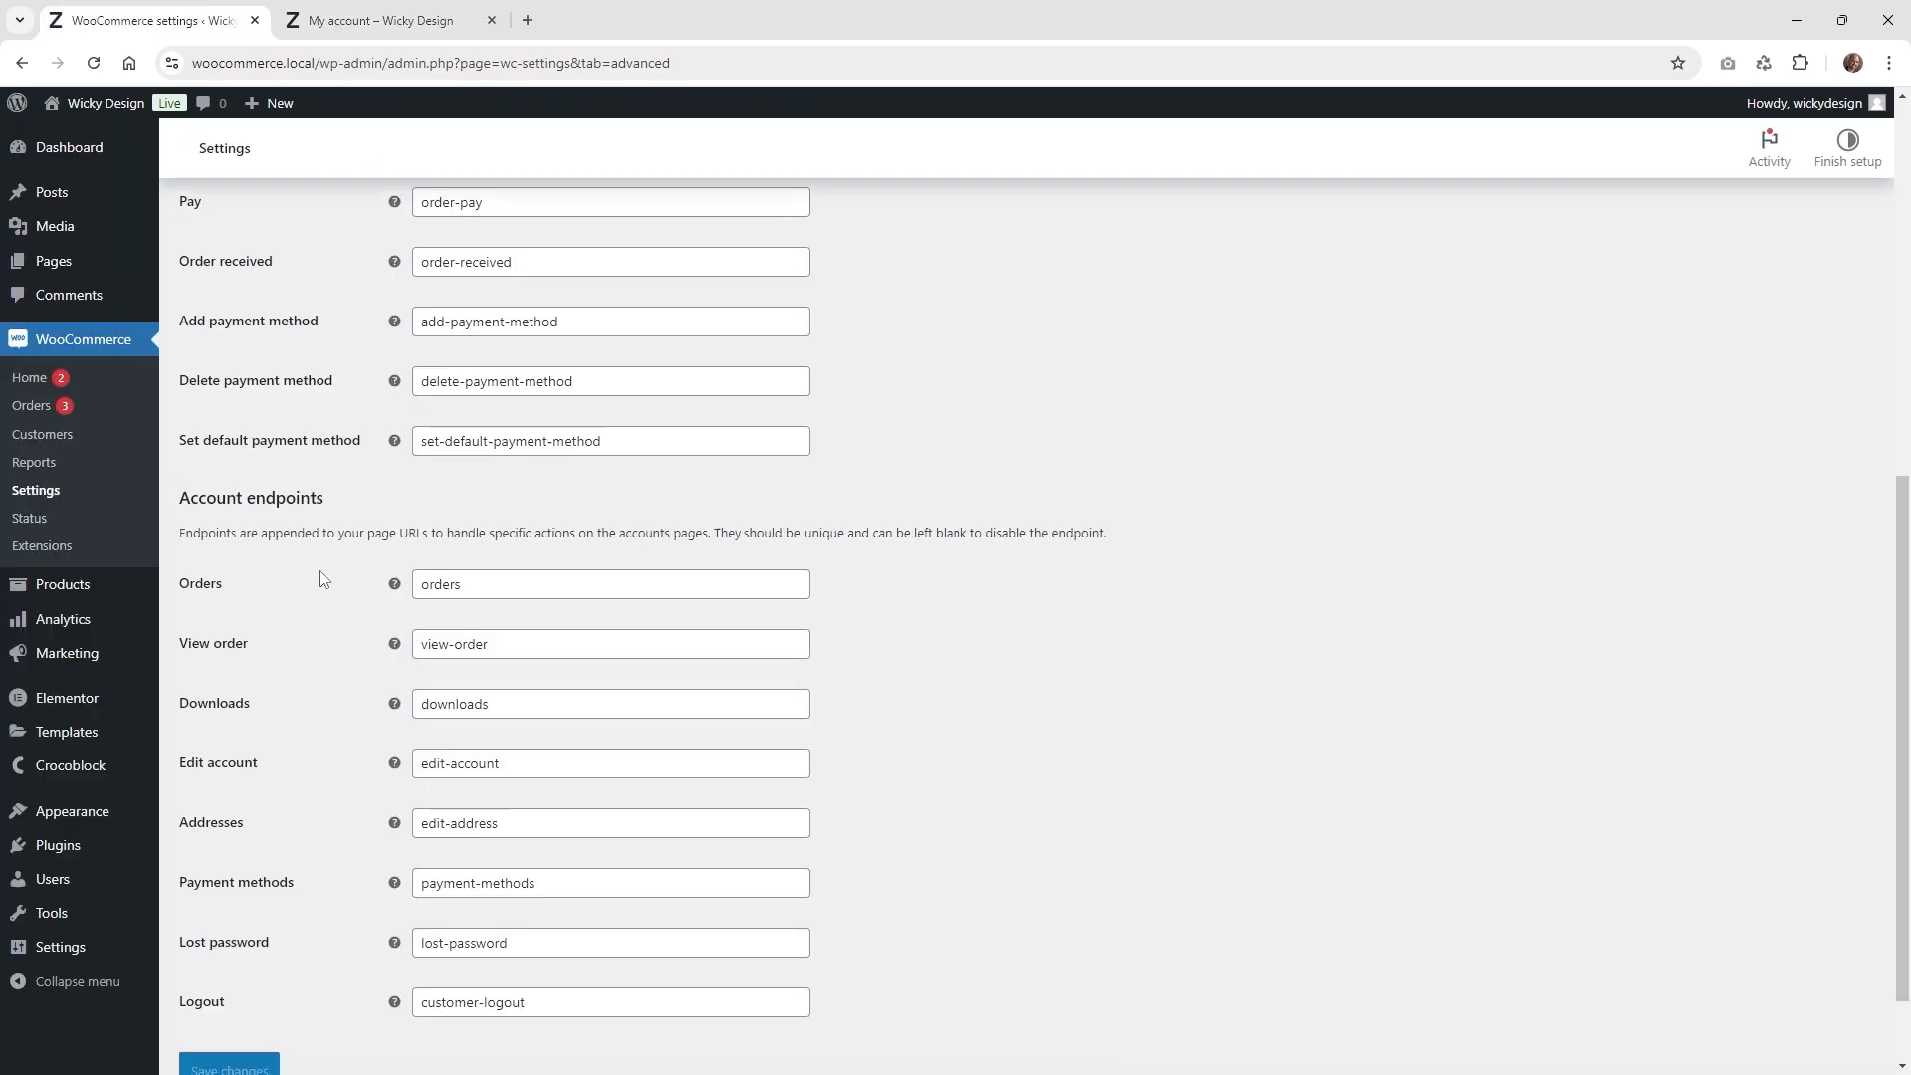
- Review the My Account page and endpoint template assignments in WooCommerce's JetWooBuilder settings against the front-end account page
{"action": "scroll", "coordinate": [319, 577], "scroll_direction": "up", "scroll_amount": 6}
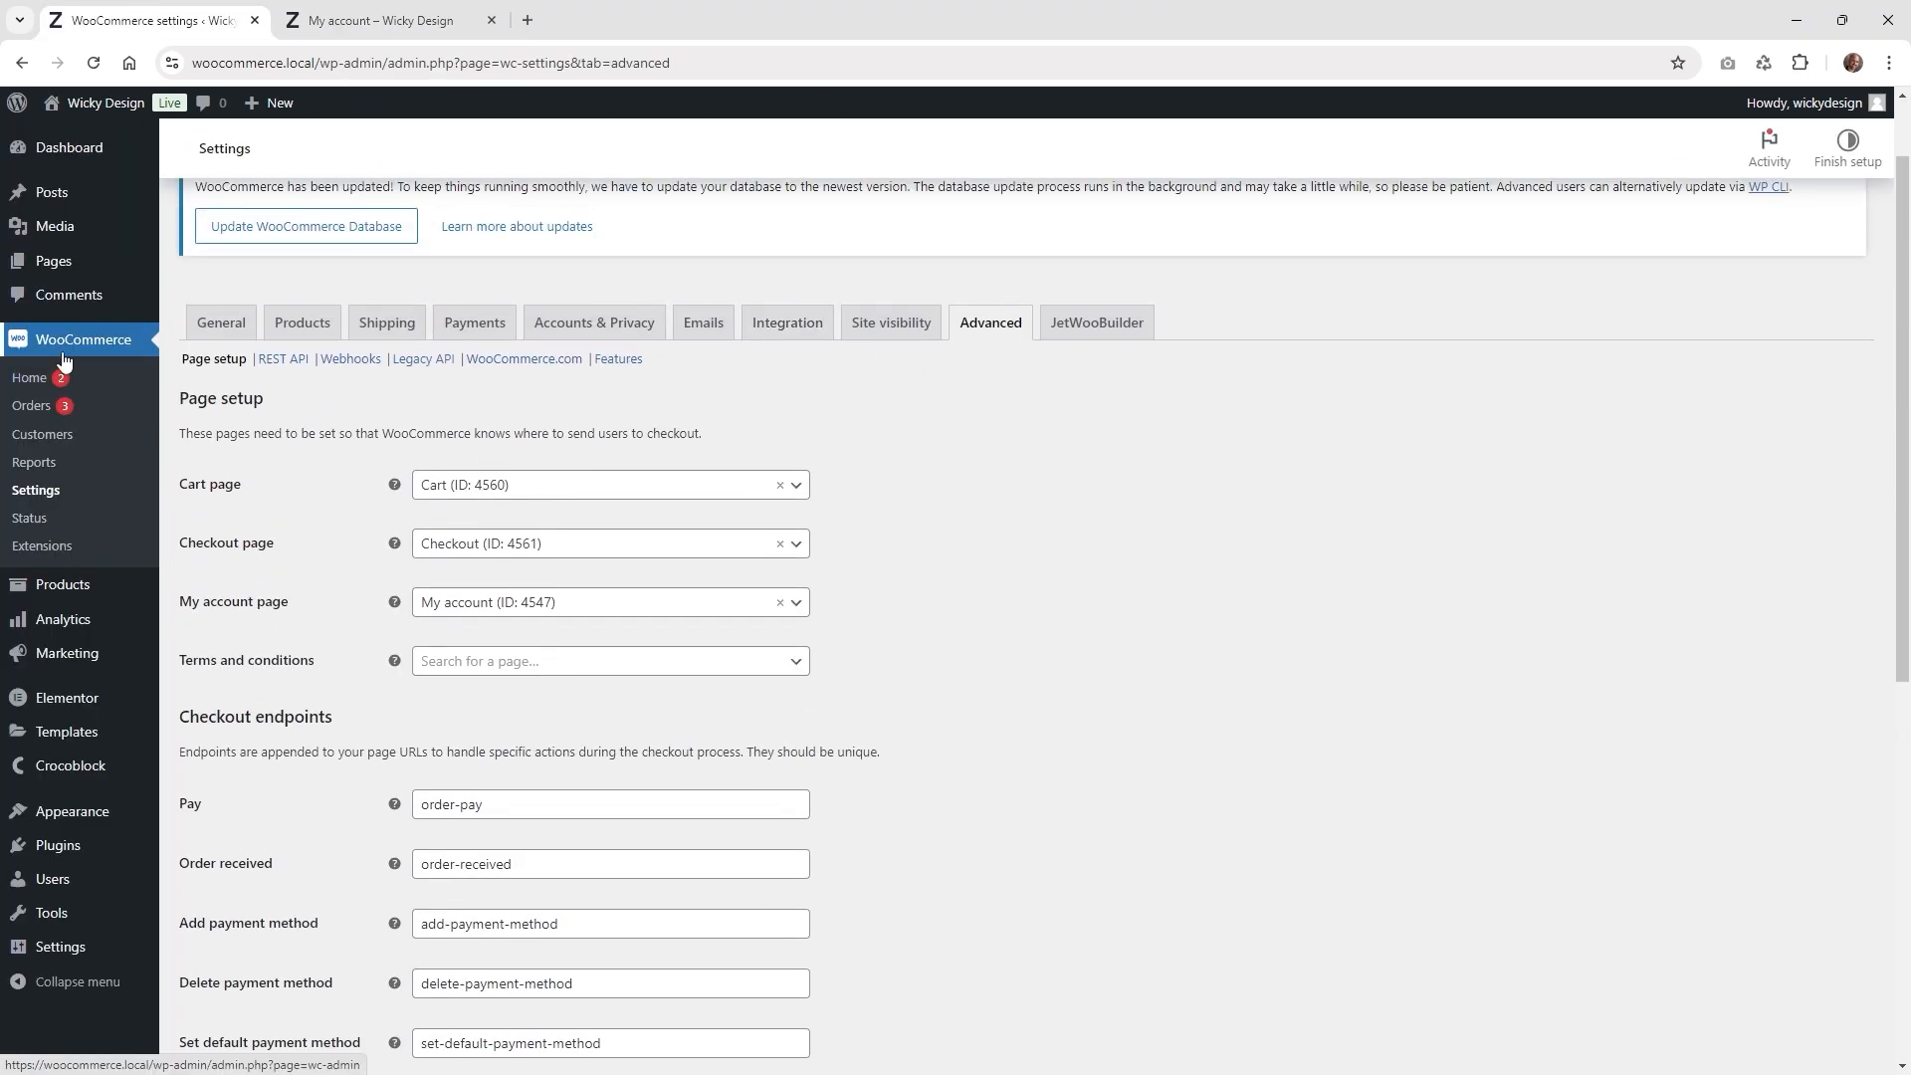
{"action": "left_click", "coordinate": [1078, 341]}
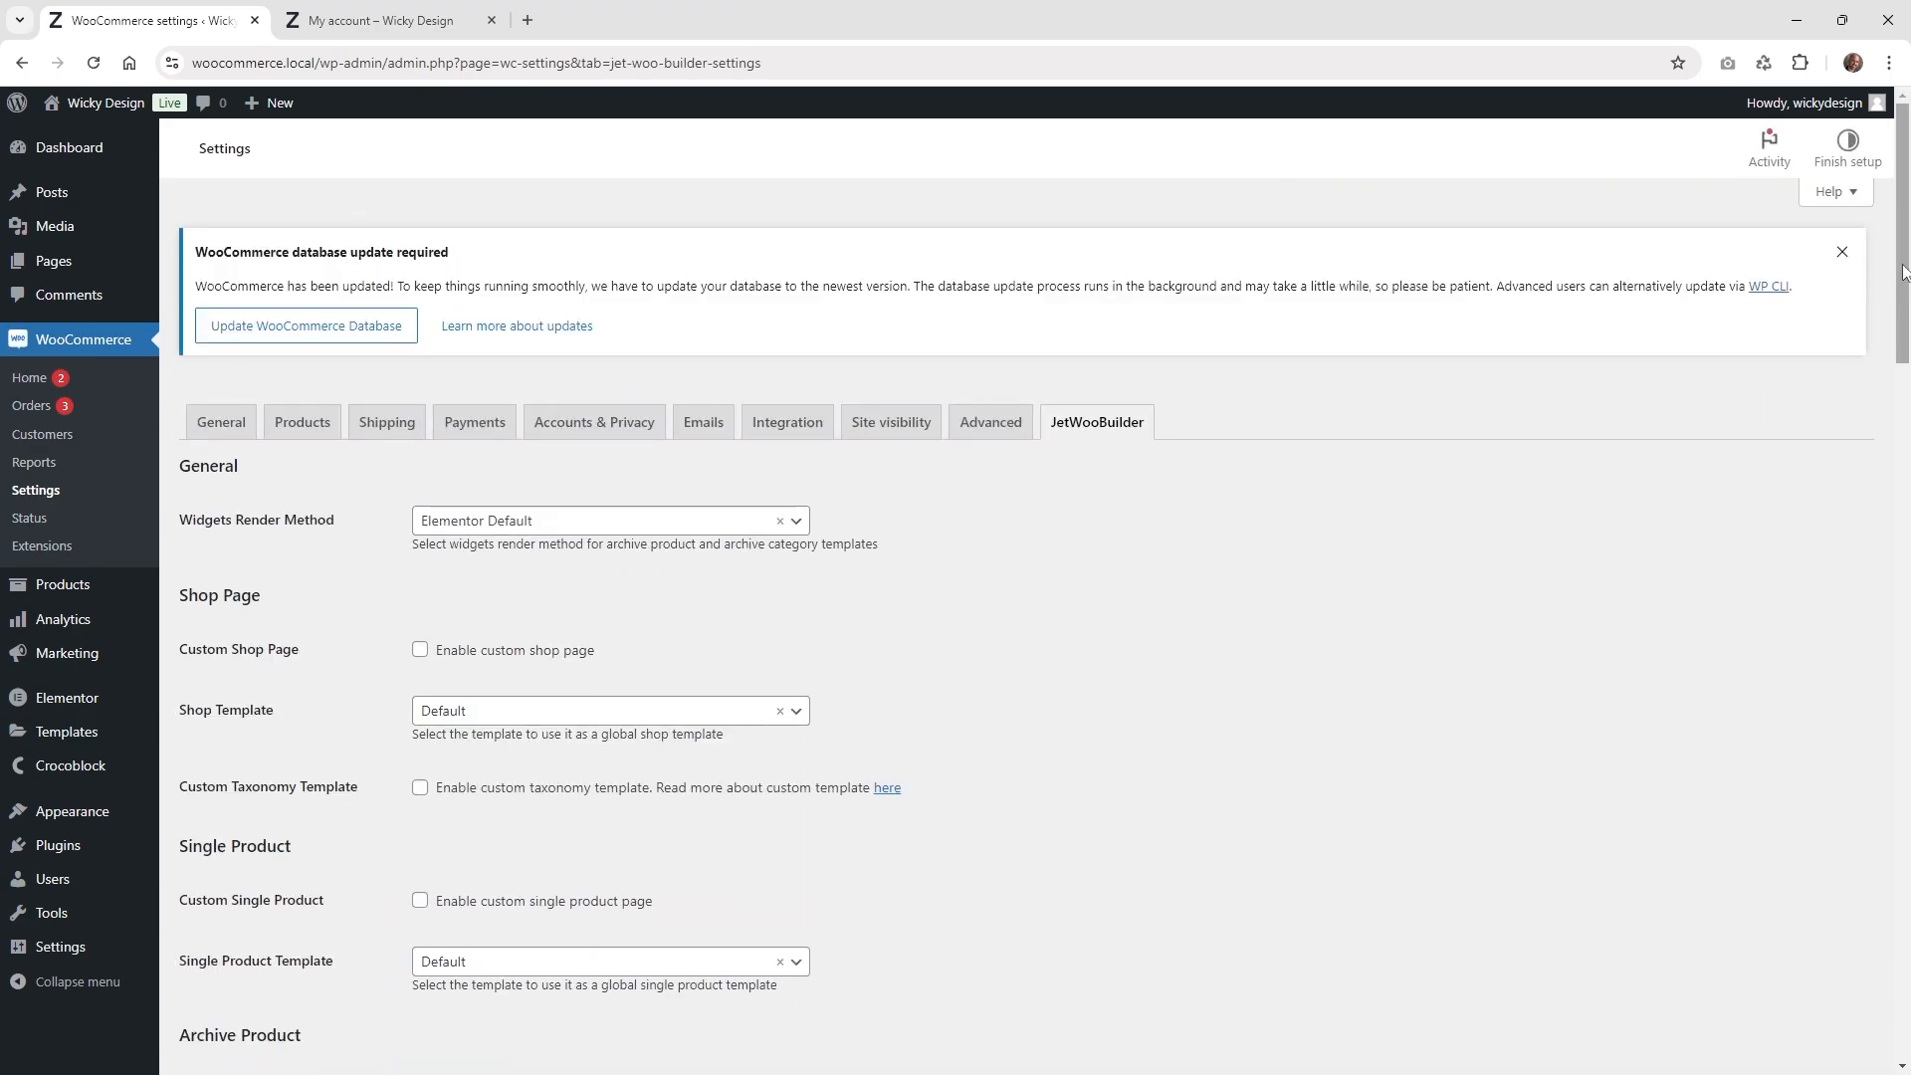
{"action": "left_click_drag", "start_coordinate": [1901, 271], "coordinate": [1901, 858]}
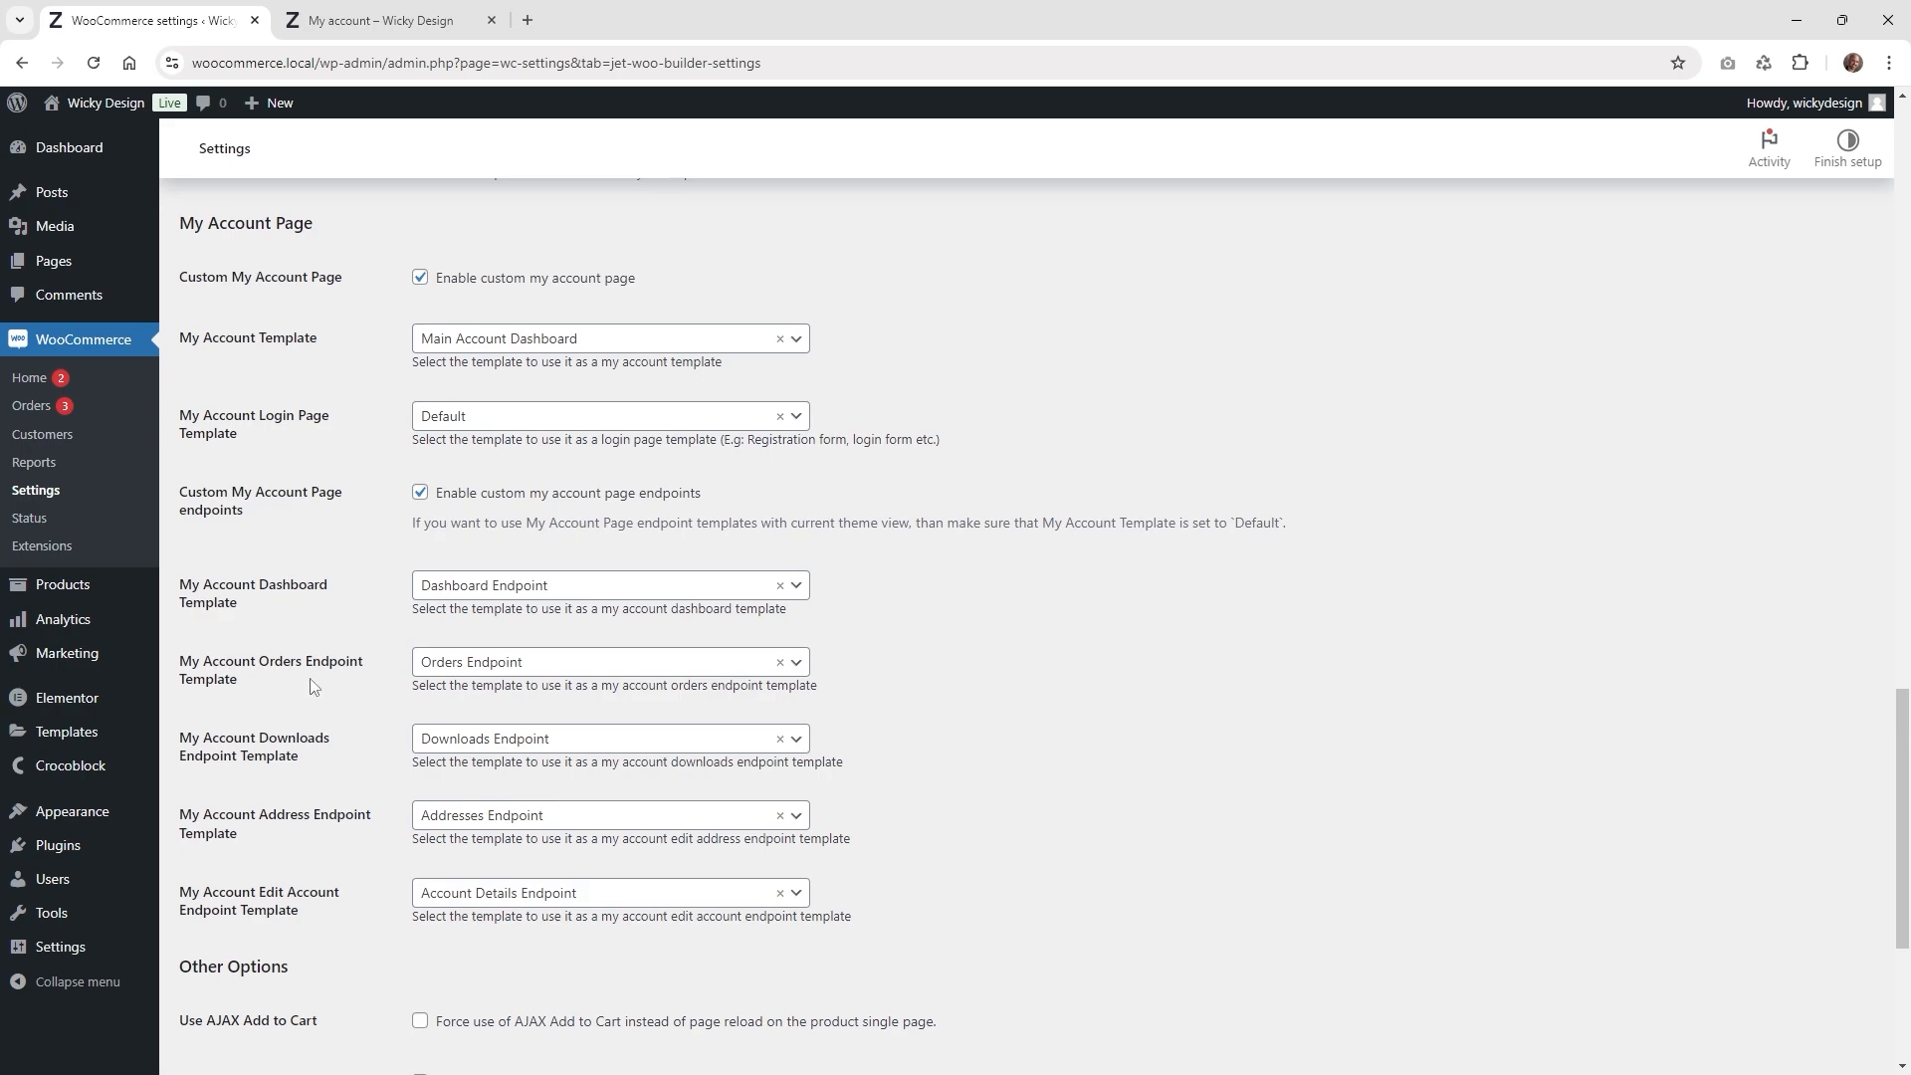
{"action": "left_click_drag", "start_coordinate": [320, 661], "coordinate": [359, 665]}
{"action": "left_click_drag", "start_coordinate": [278, 739], "coordinate": [304, 736]}
{"action": "left_click_drag", "start_coordinate": [276, 816], "coordinate": [321, 804]}
{"action": "left_click_drag", "start_coordinate": [269, 892], "coordinate": [320, 892]}
{"action": "left_click", "coordinate": [388, 8]}
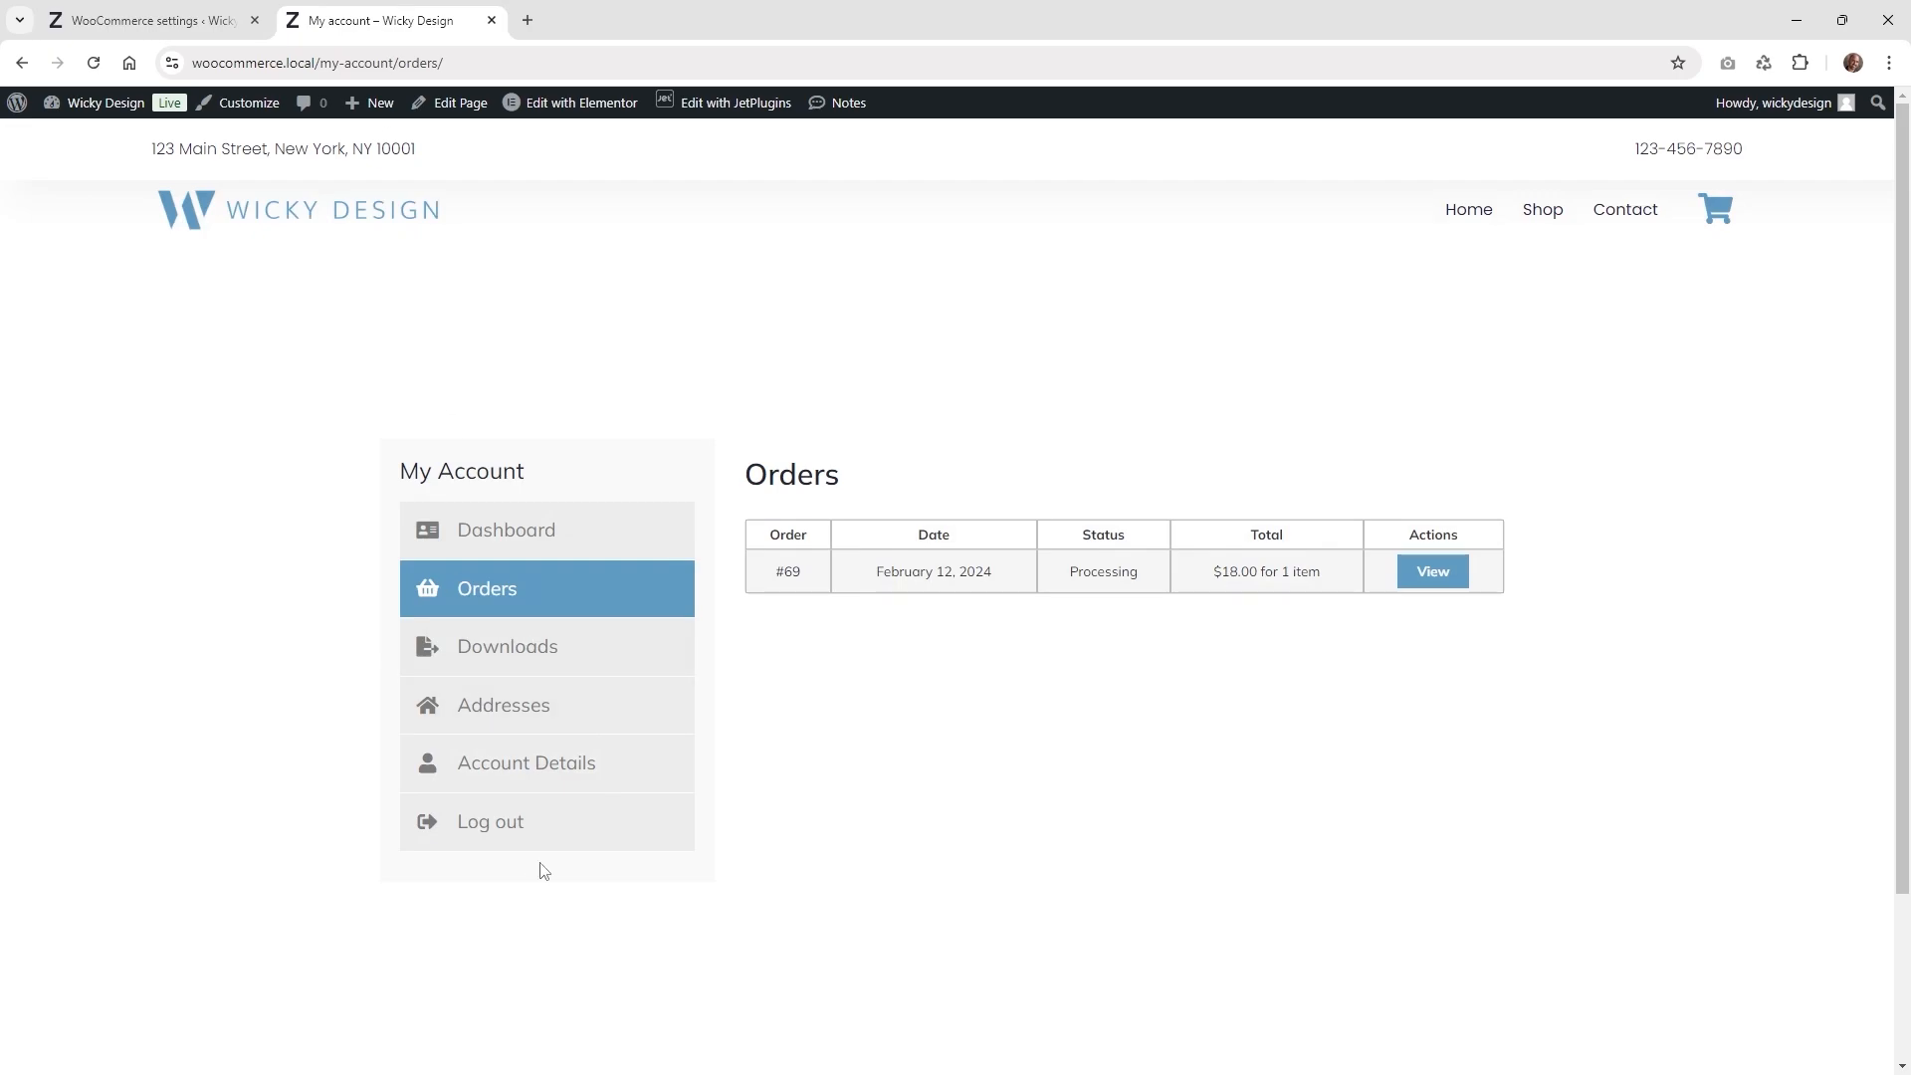
{"action": "left_click", "coordinate": [229, 22]}
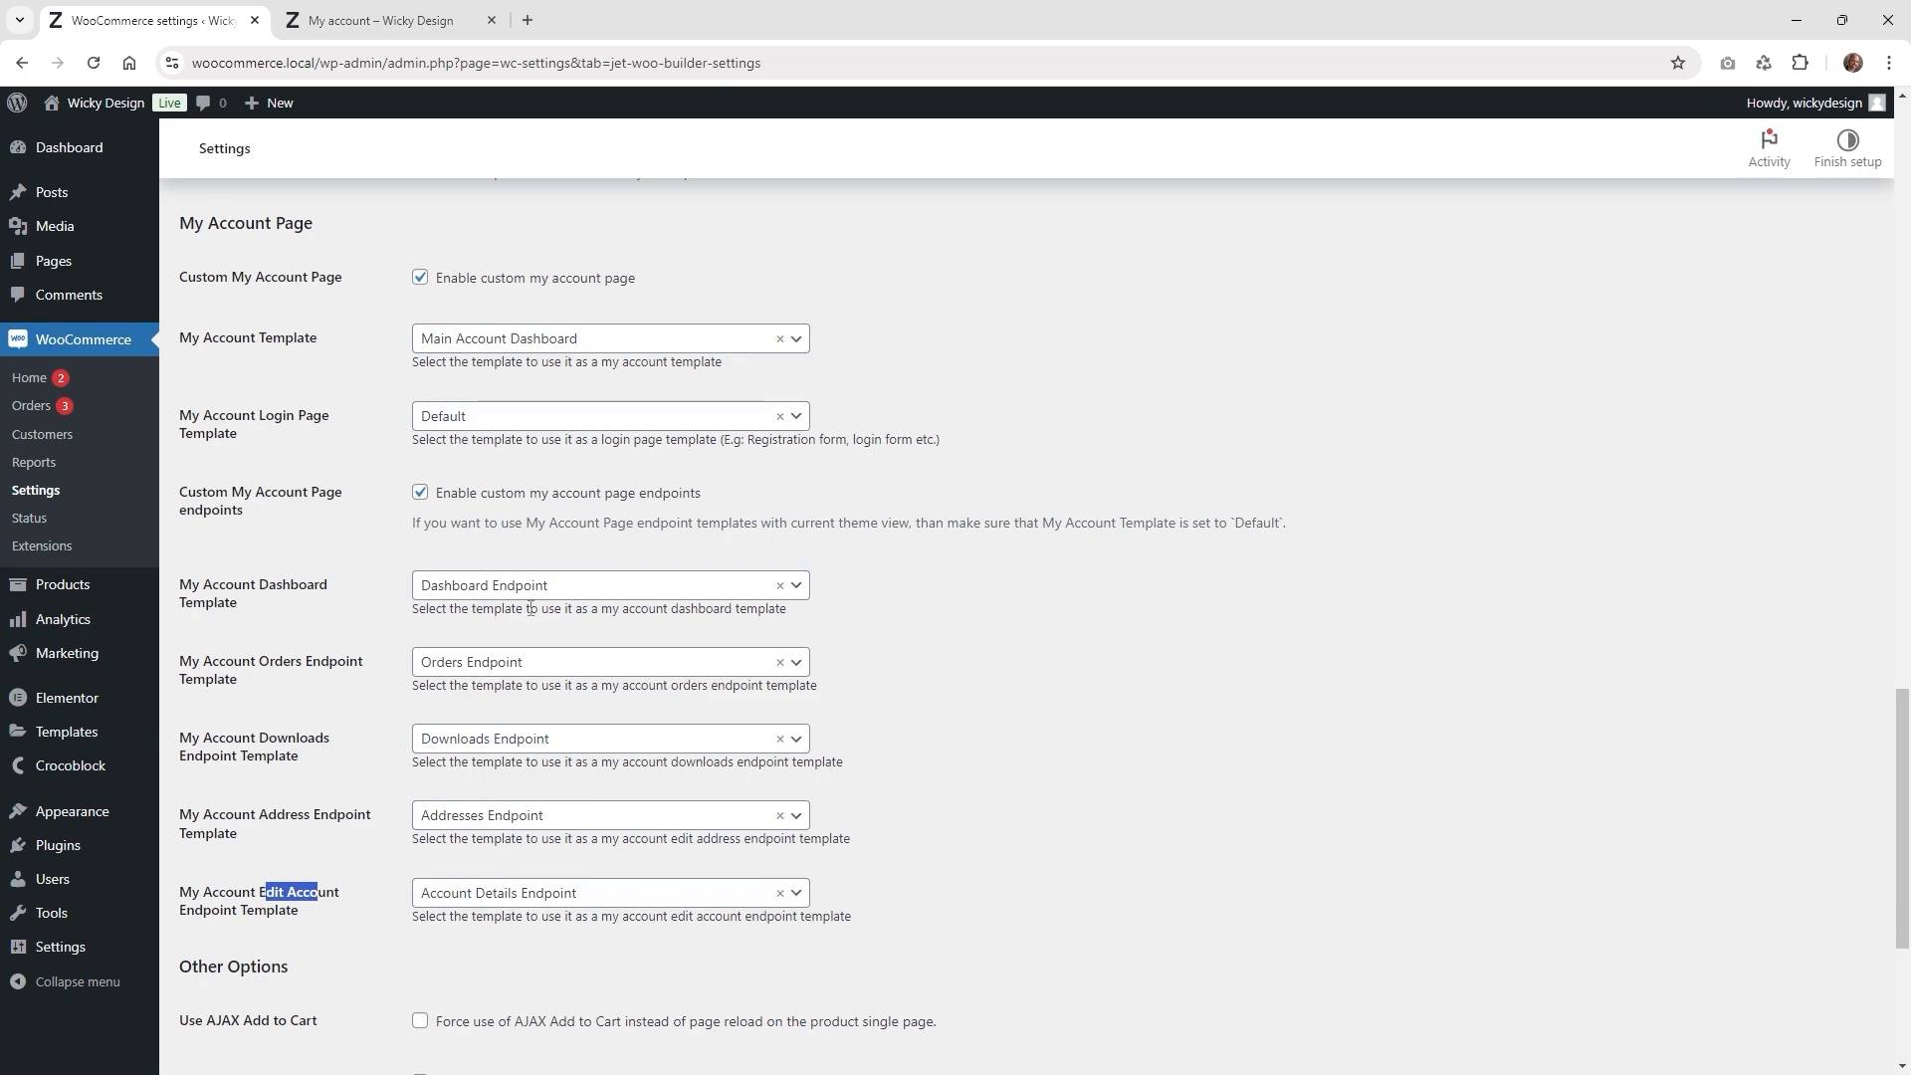
- Open the JetWooBuilder widget settings in JetPlugins Settings and review which My Account page widgets are enabled
{"action": "left_click", "coordinate": [95, 151]}
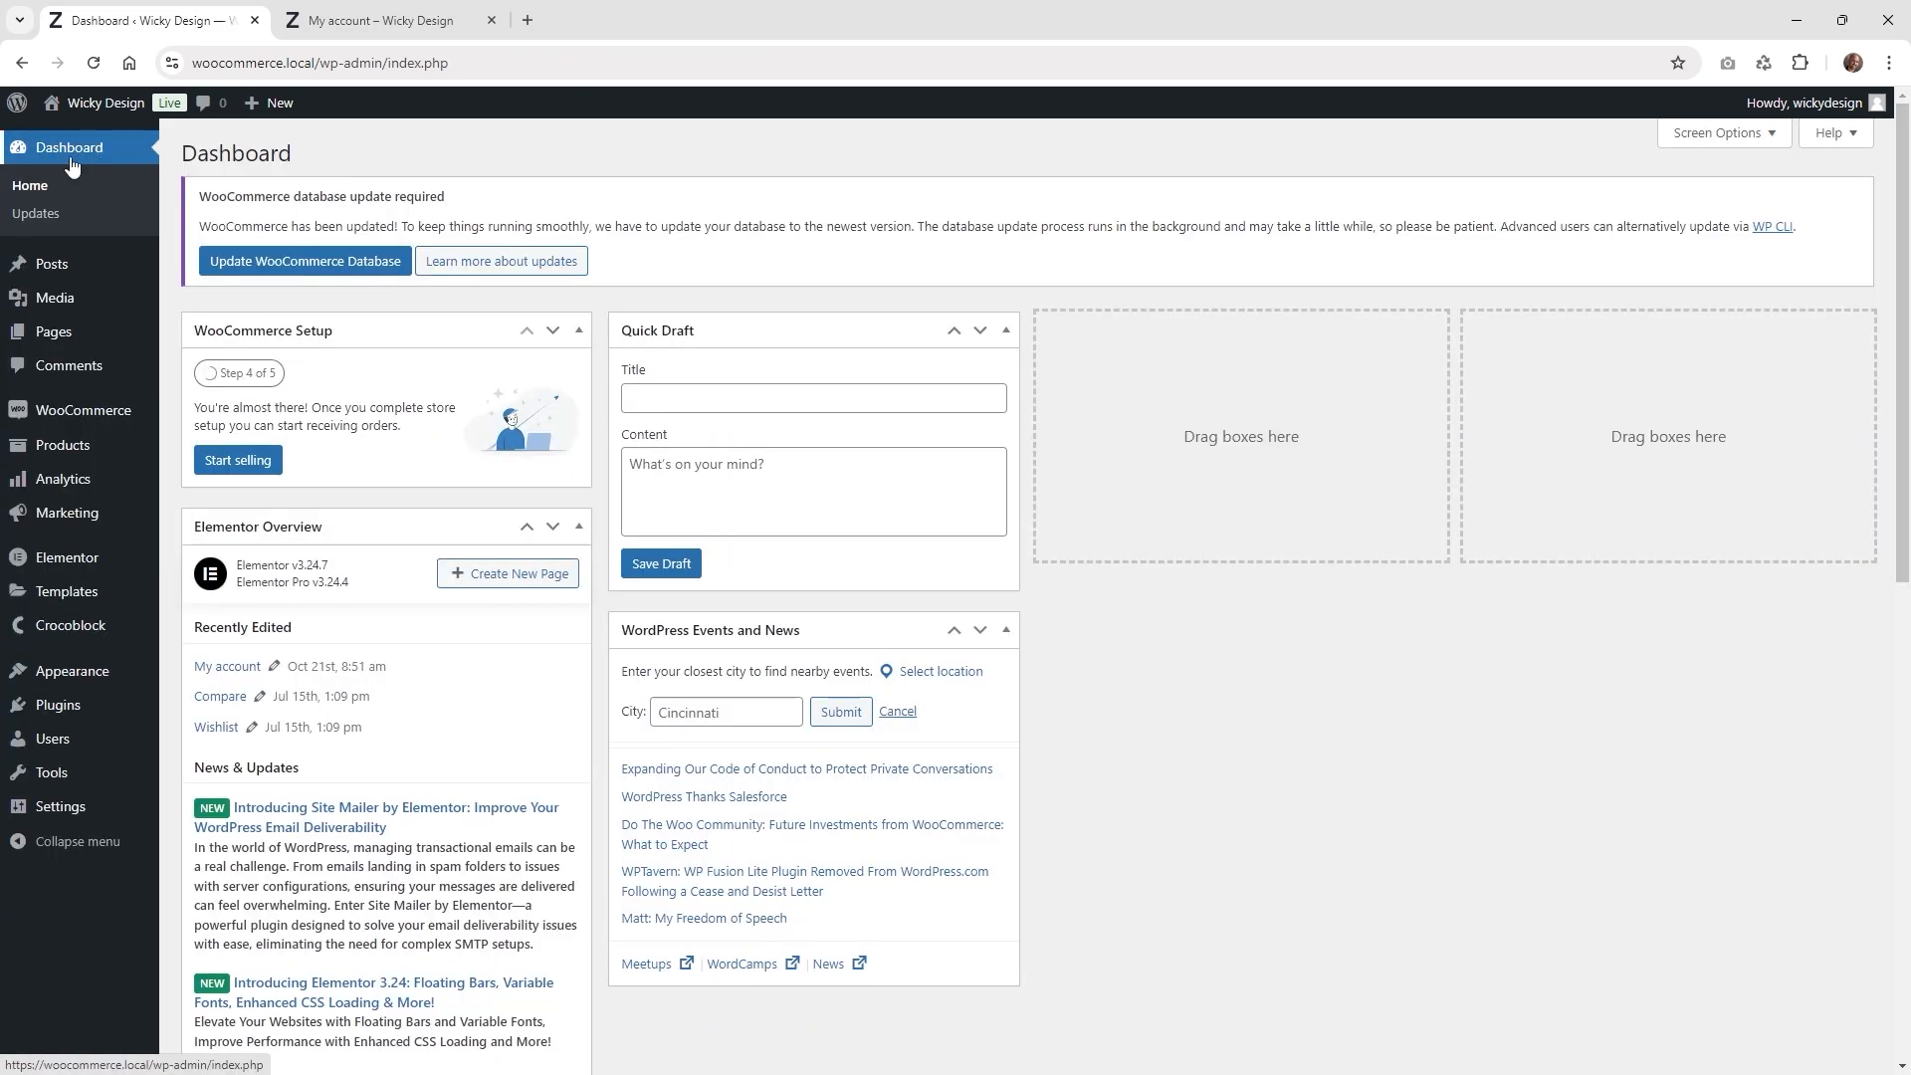
{"action": "mouse_move", "coordinate": [89, 637]}
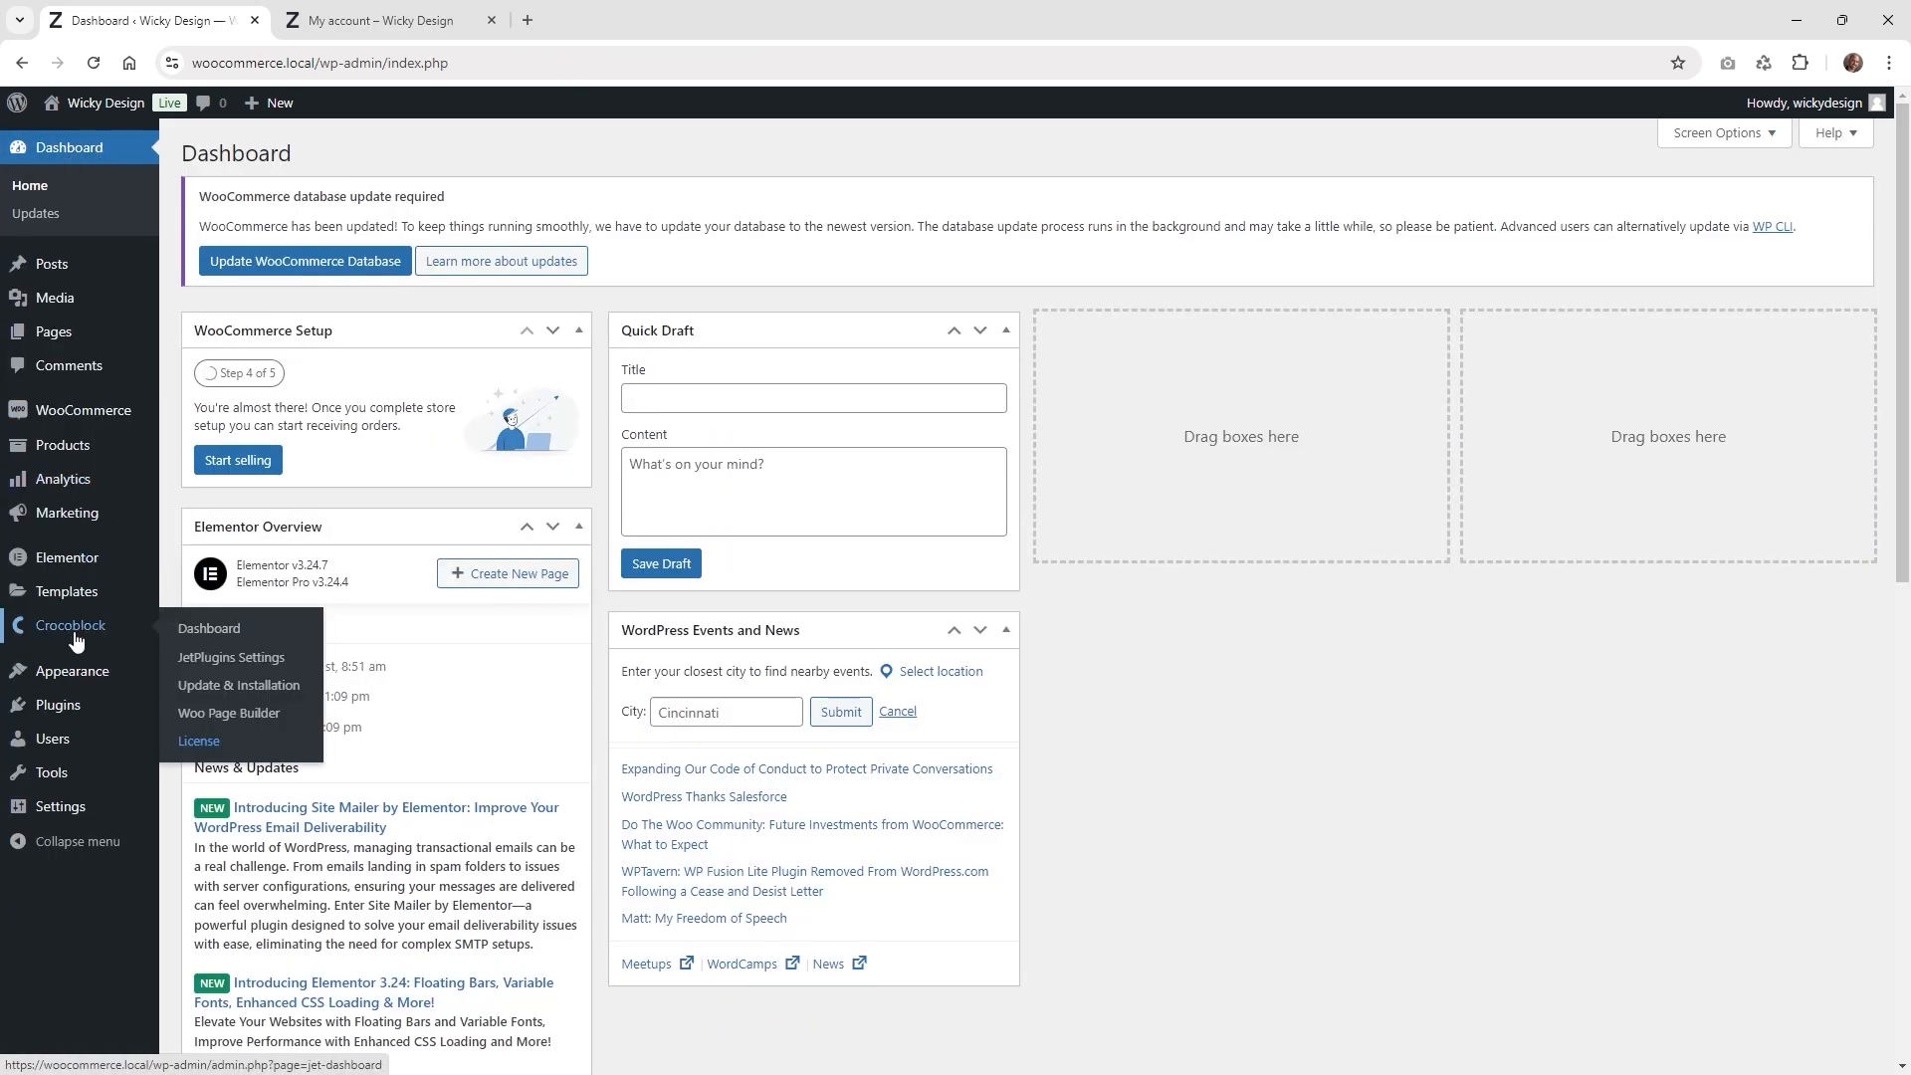
{"action": "left_click", "coordinate": [229, 658]}
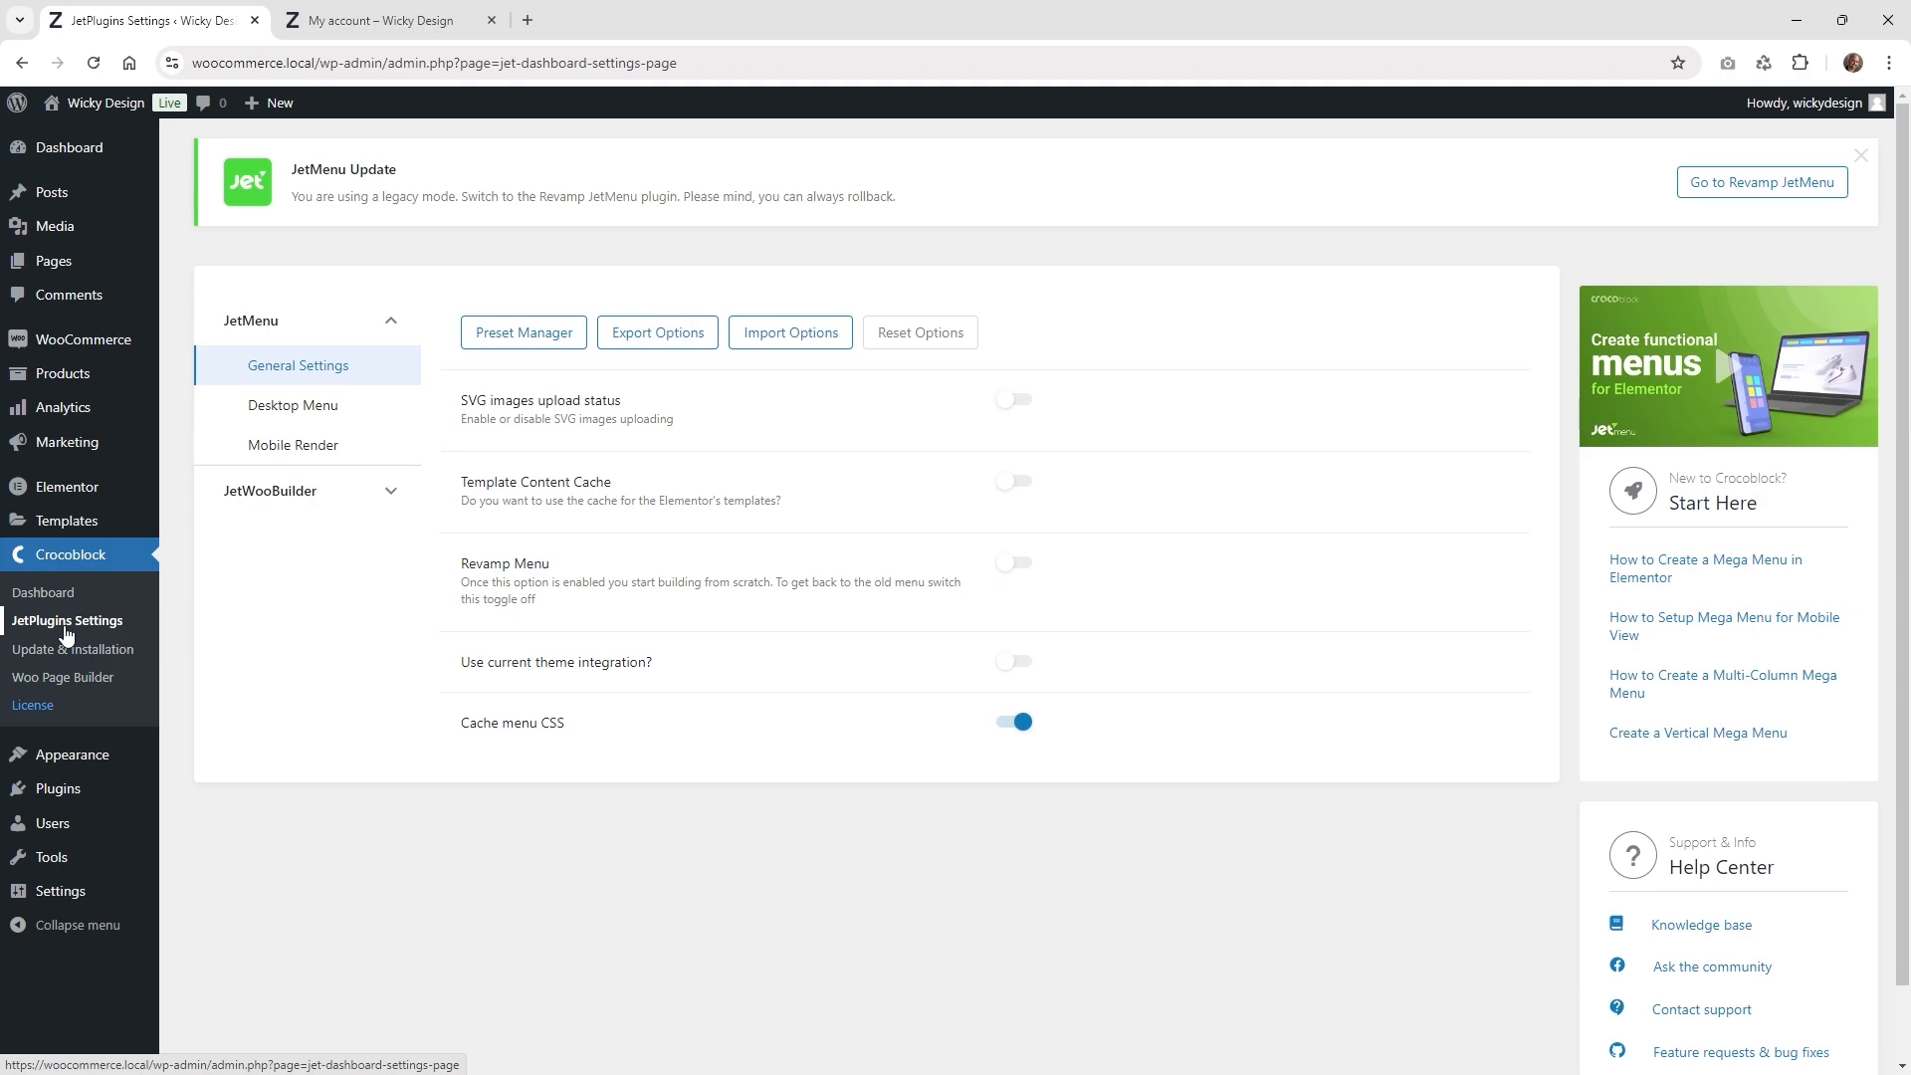
{"action": "left_click", "coordinate": [281, 497]}
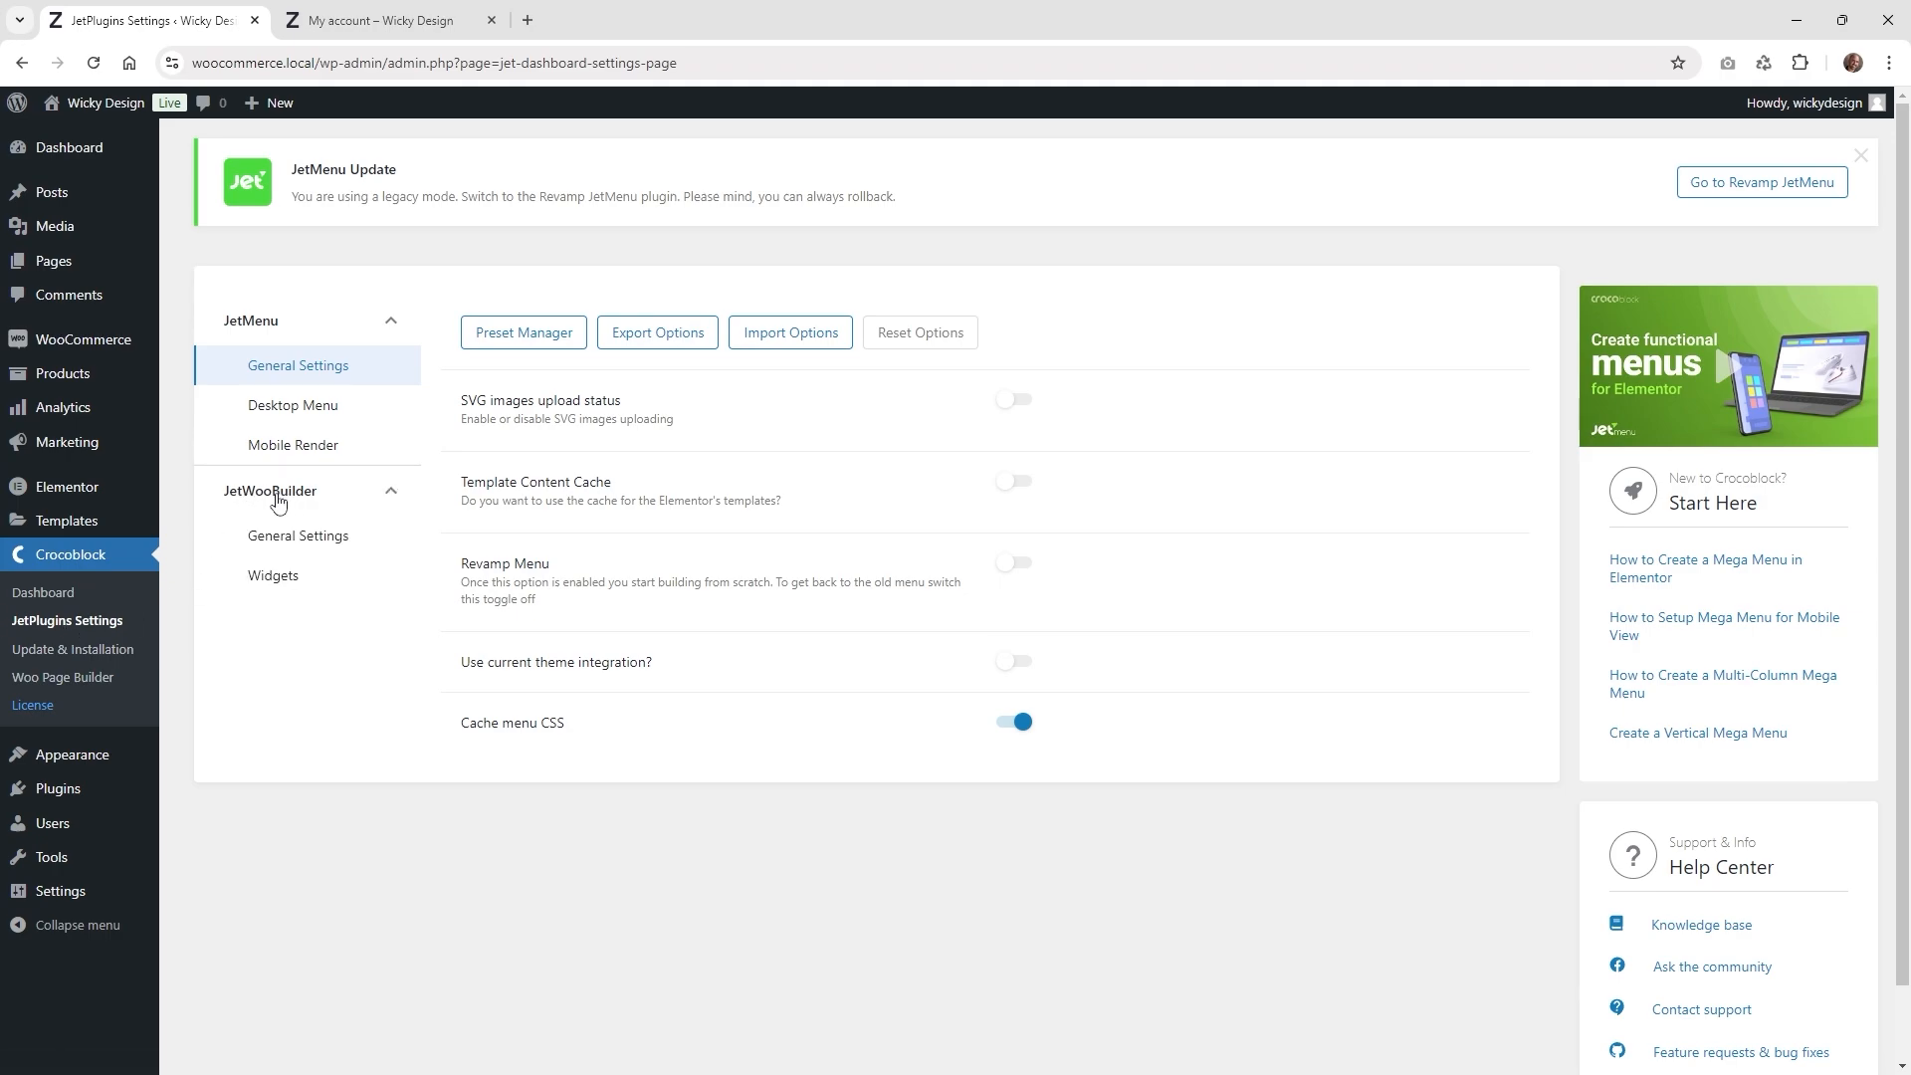
{"action": "left_click", "coordinate": [287, 583]}
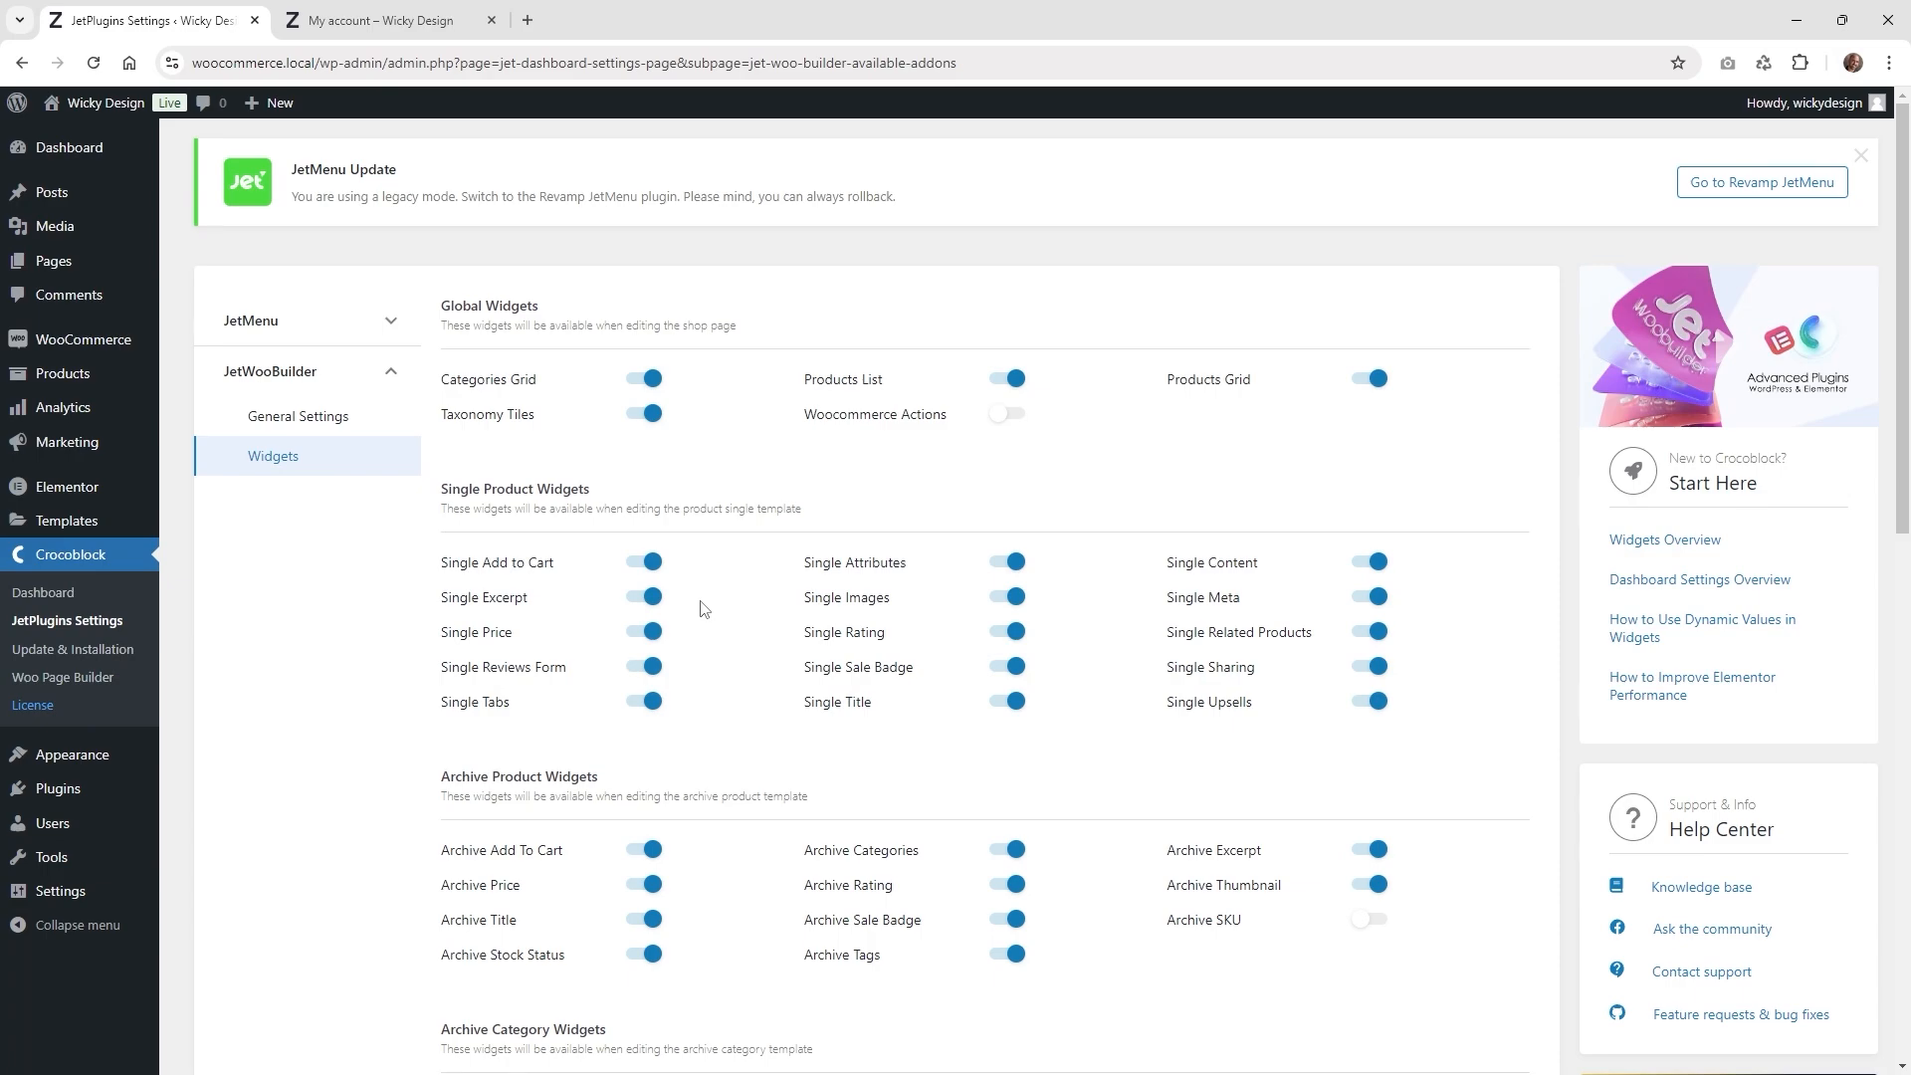
{"action": "scroll", "coordinate": [704, 609], "scroll_direction": "down", "scroll_amount": 12}
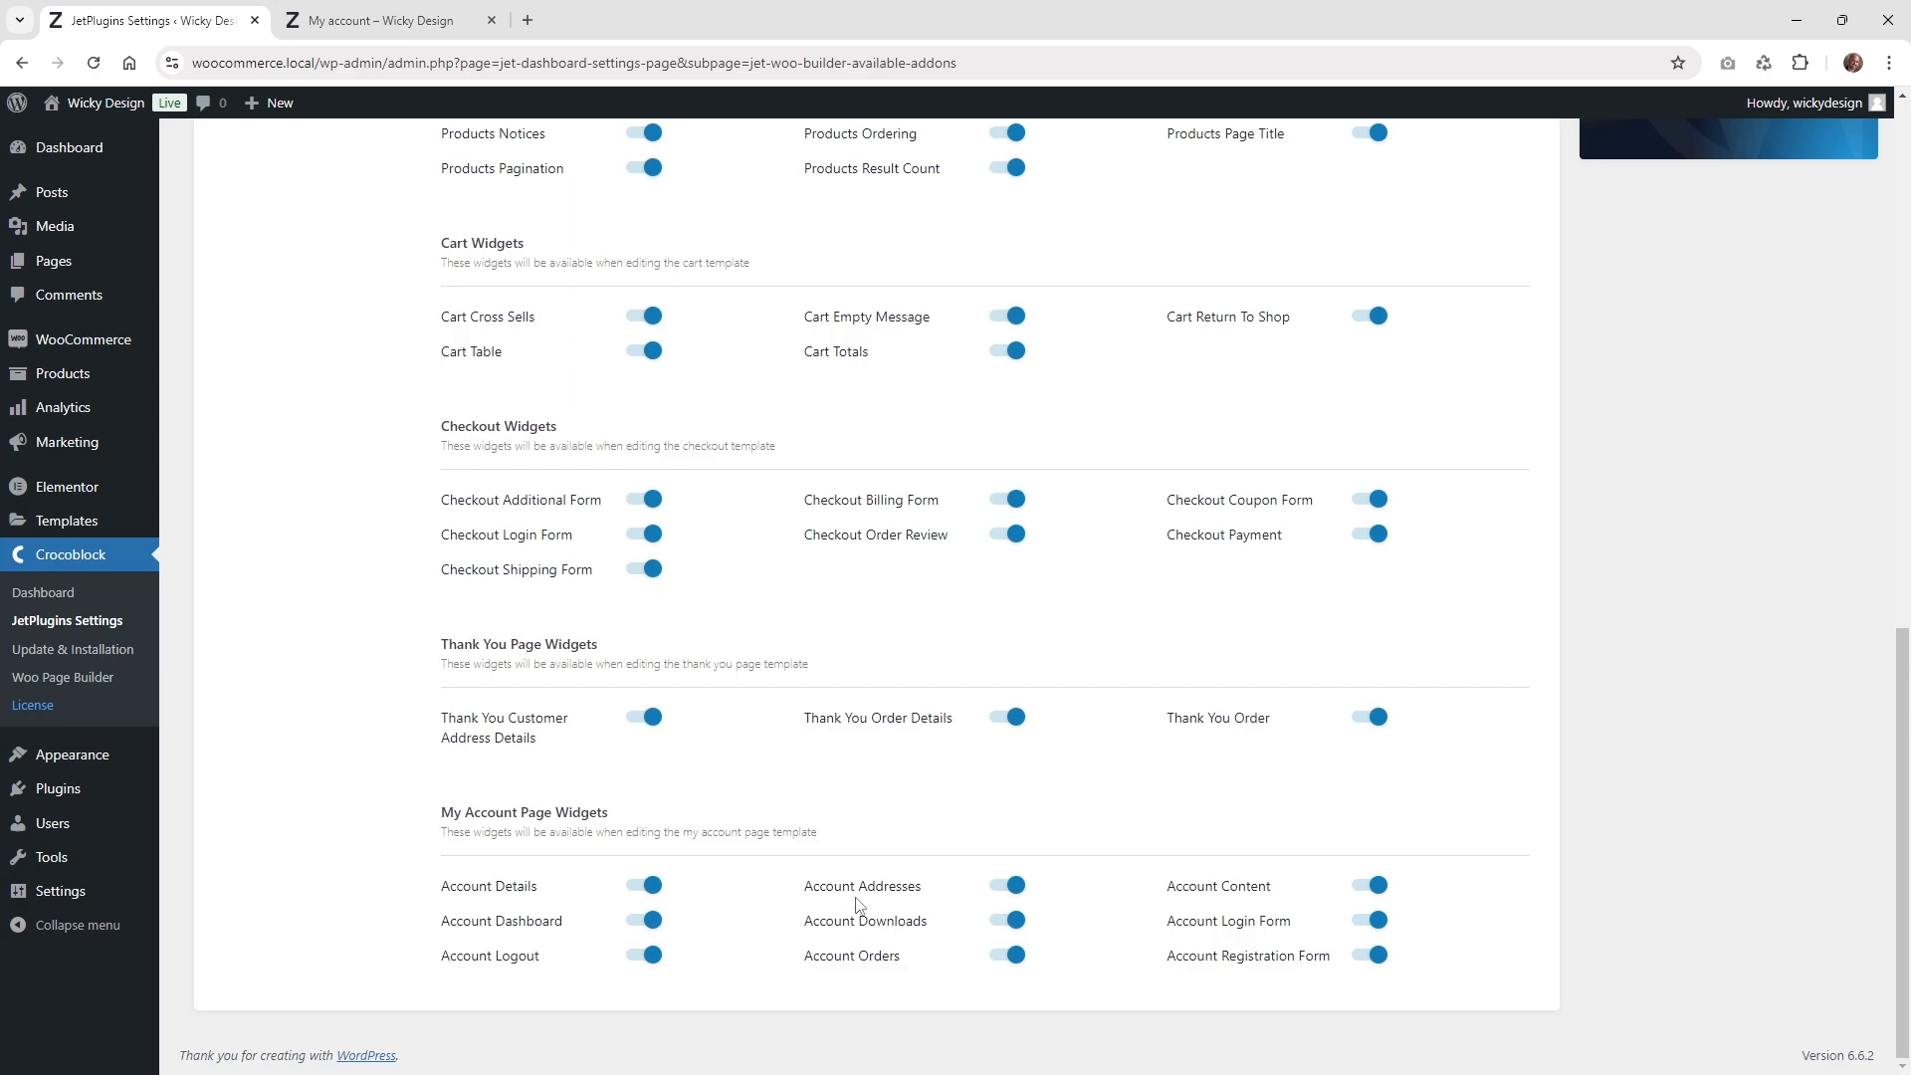
- Check the front-end account navigation and open the My account menu in the WordPress menu editor
{"action": "mouse_move", "coordinate": [92, 595]}
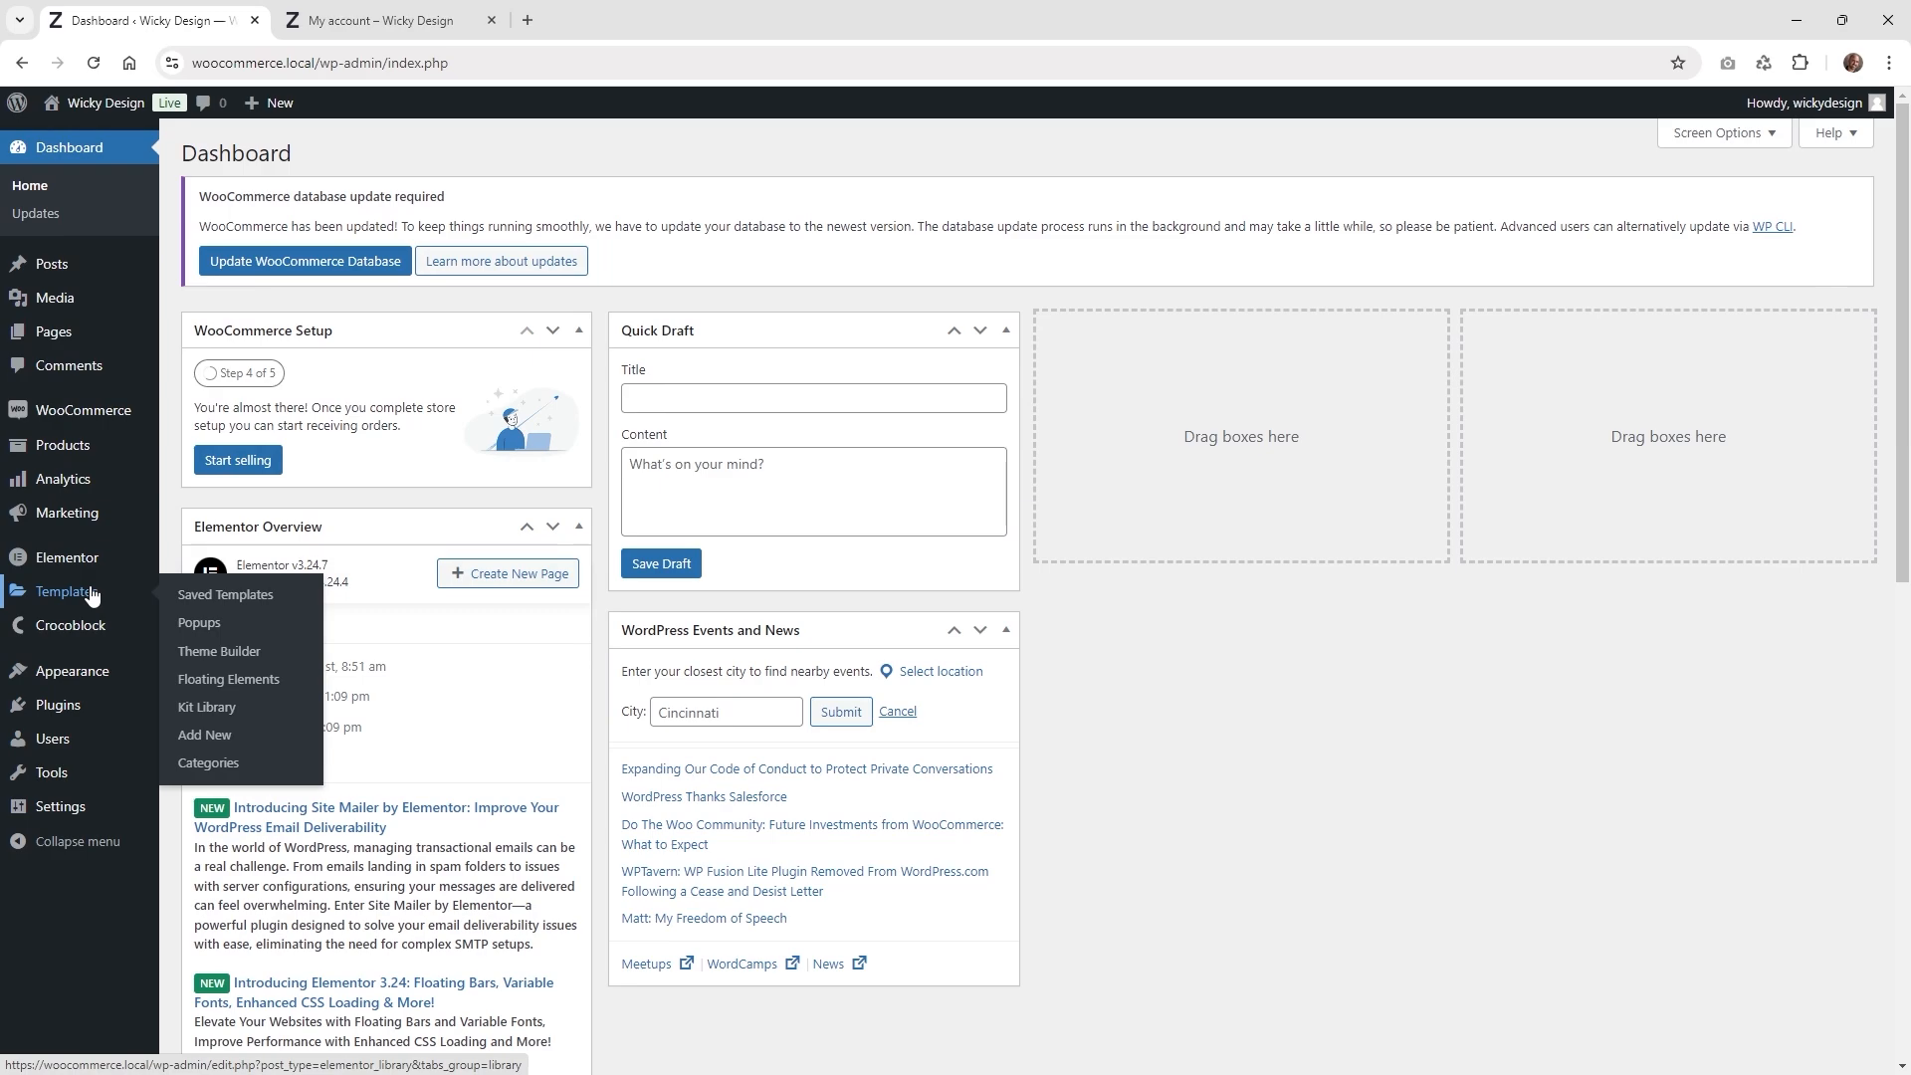
{"action": "left_click", "coordinate": [381, 20]}
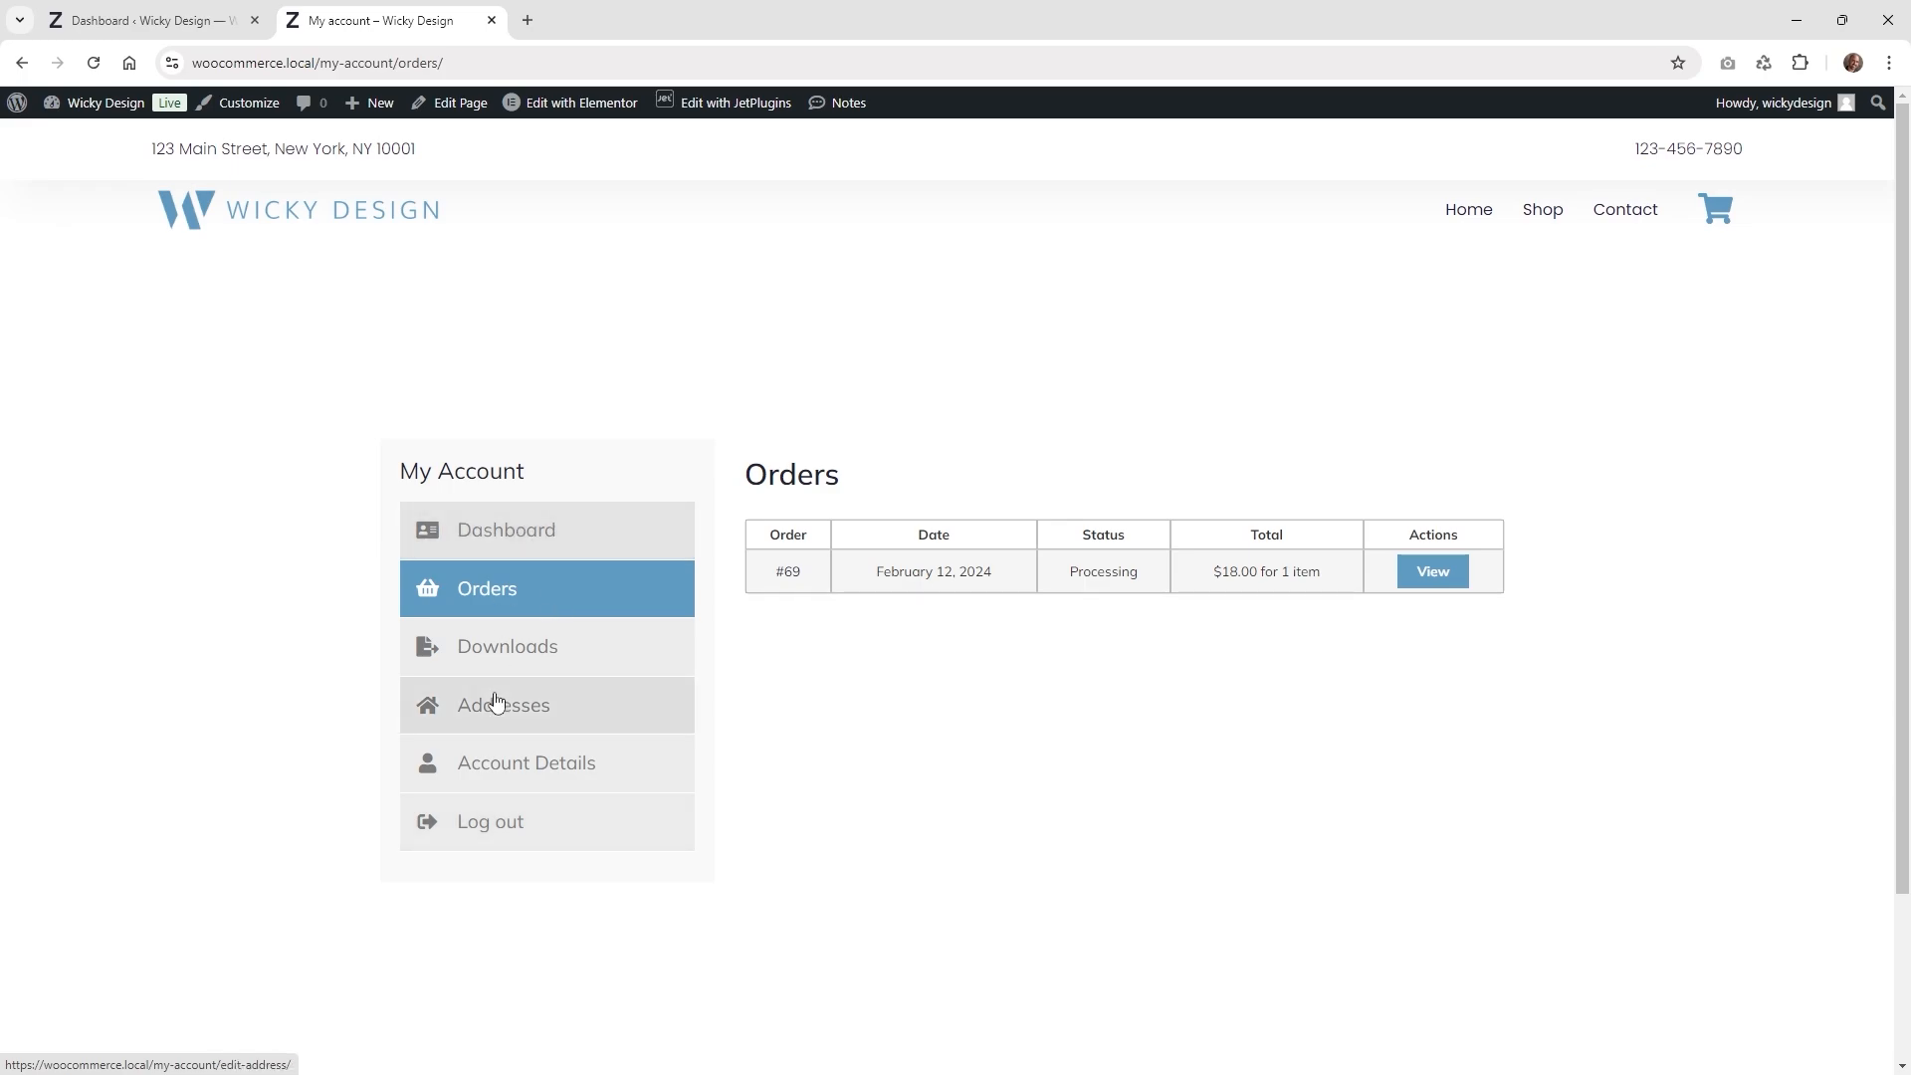
{"action": "left_click", "coordinate": [175, 7]}
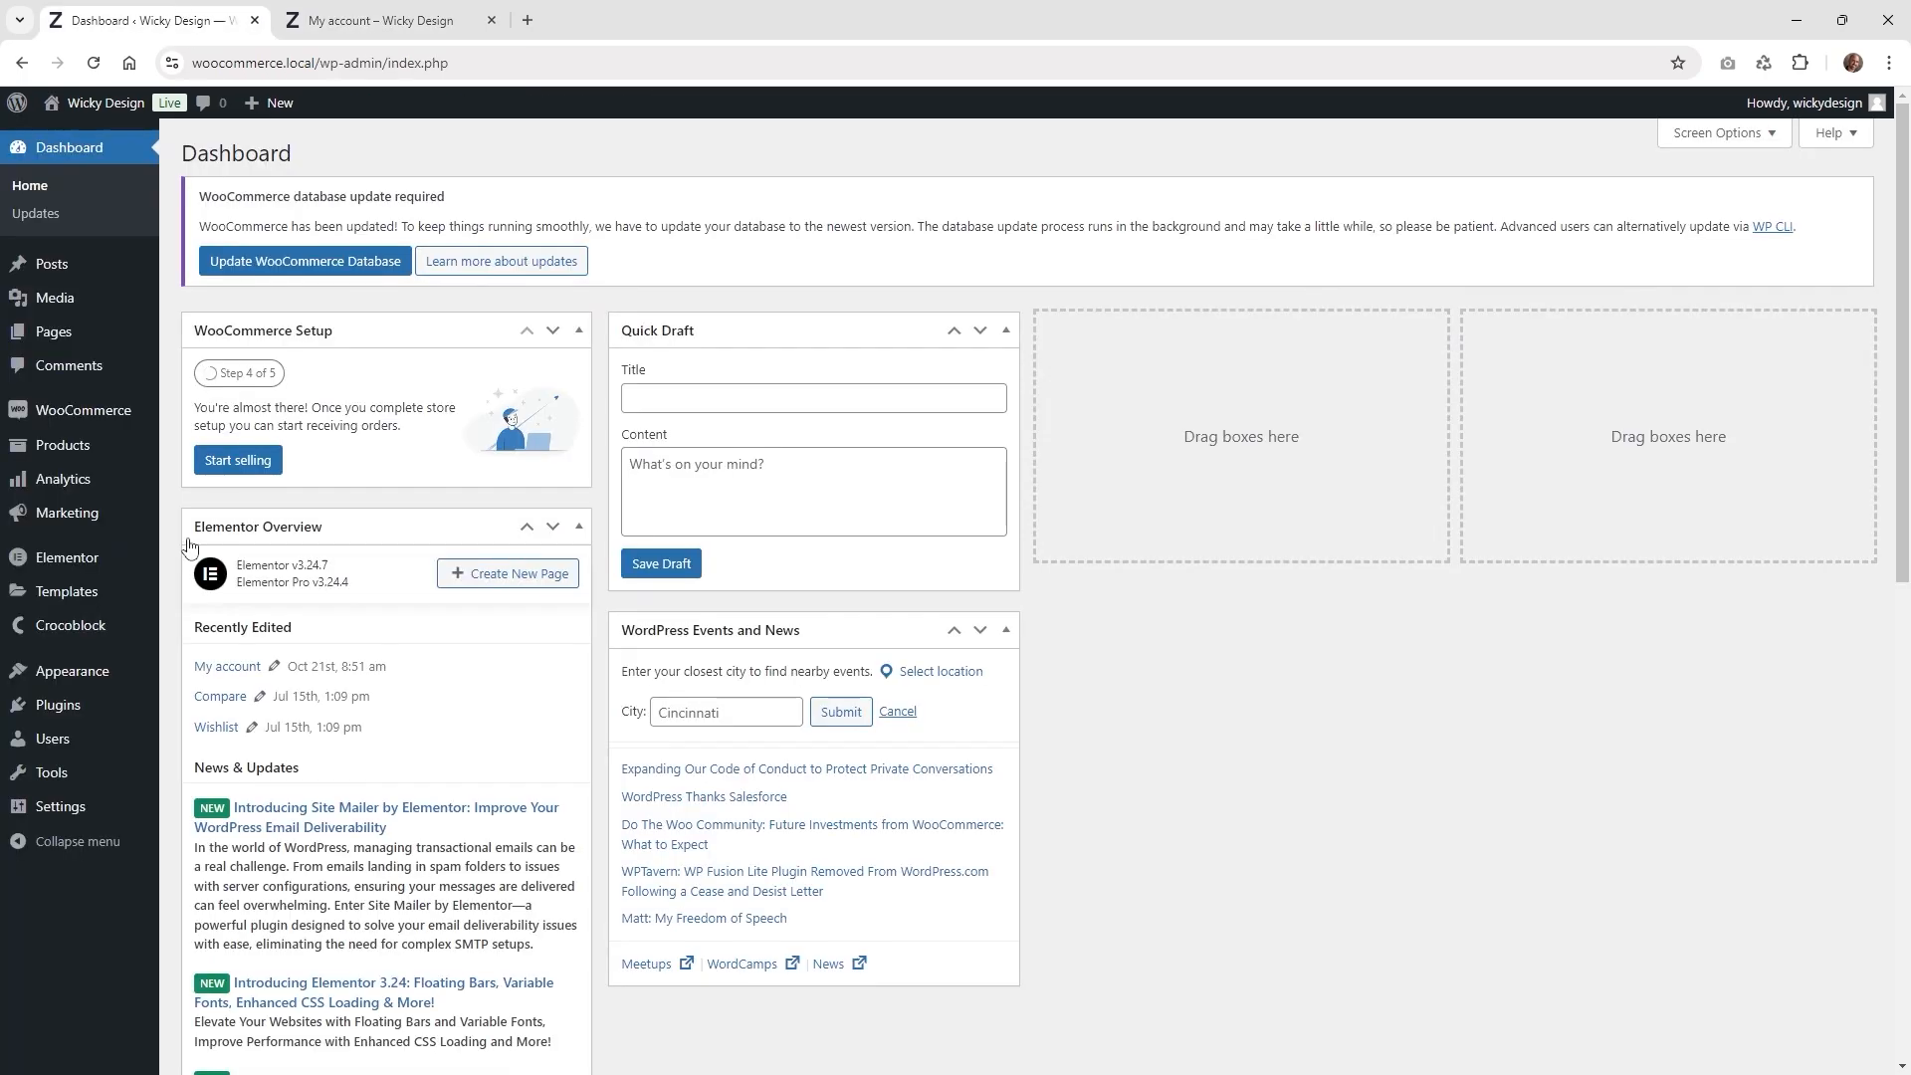
{"action": "mouse_move", "coordinate": [80, 671]}
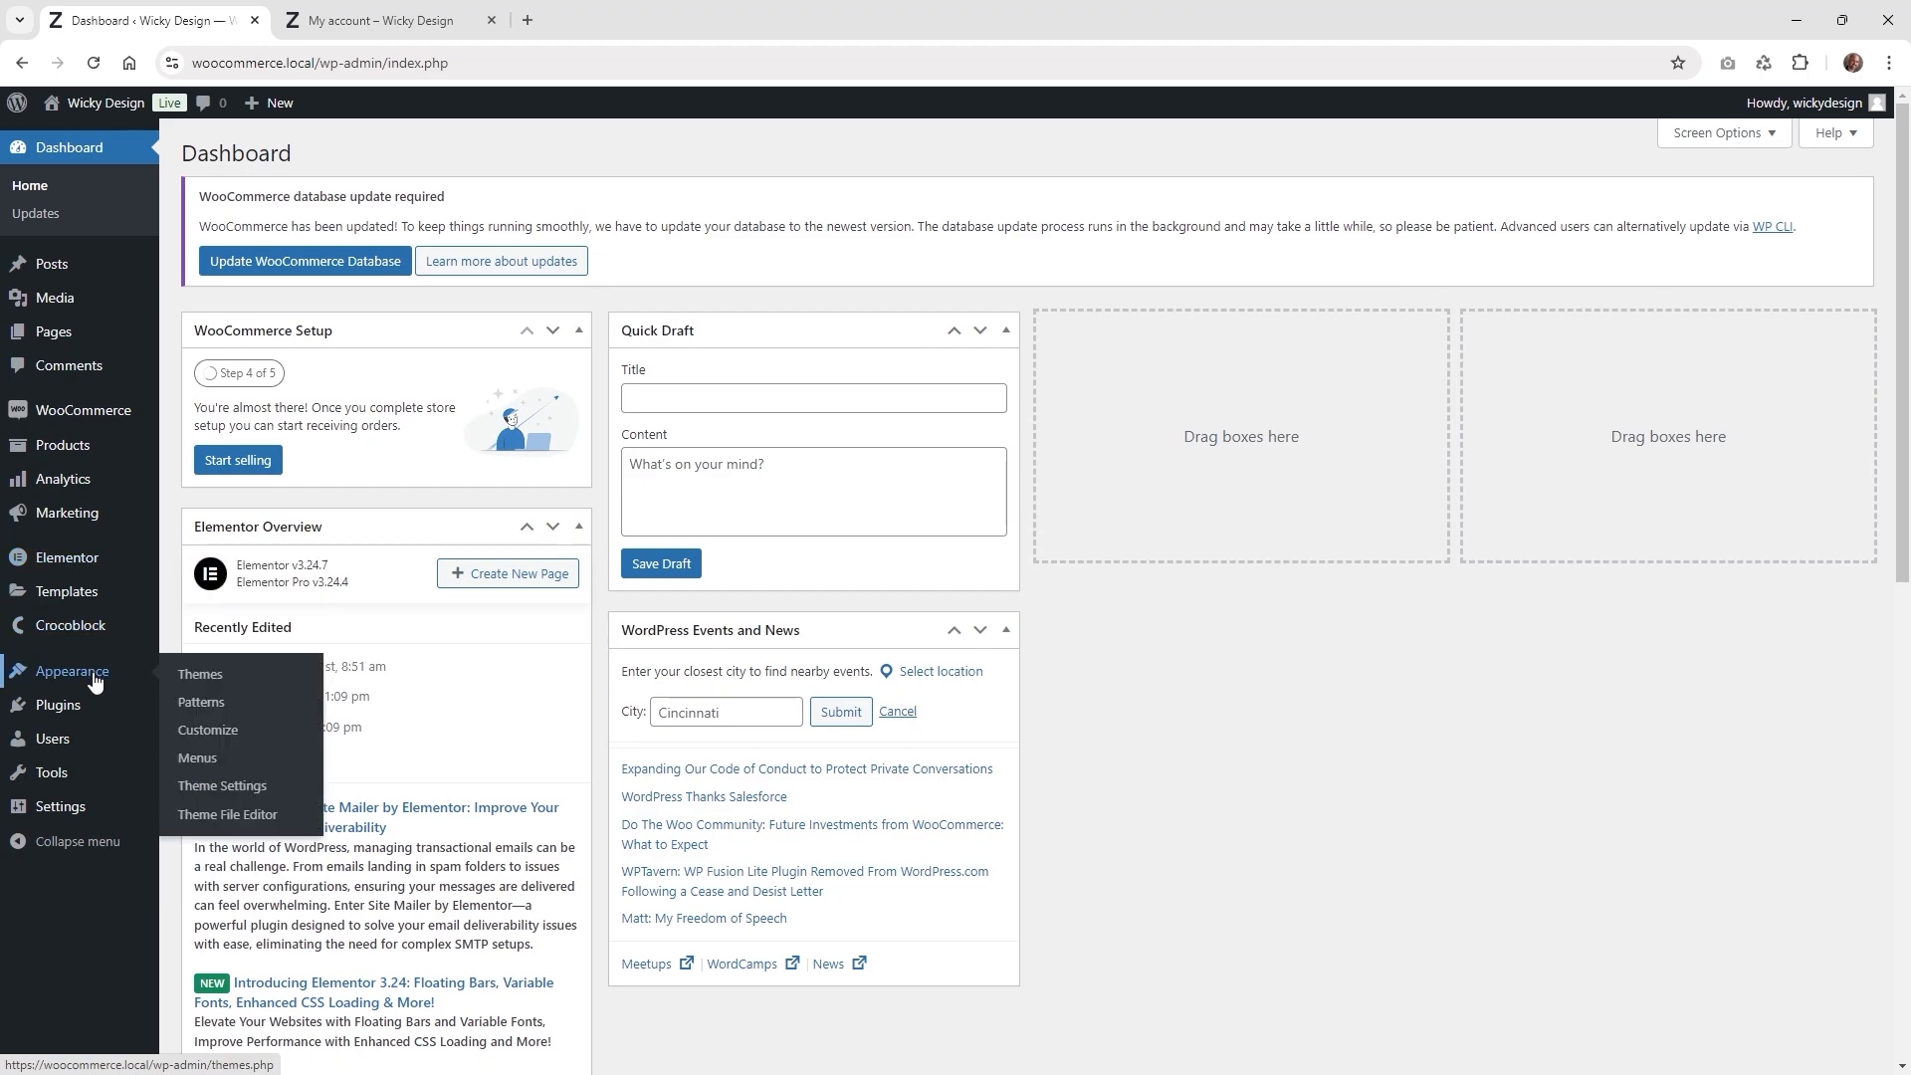
{"action": "left_click", "coordinate": [199, 758]}
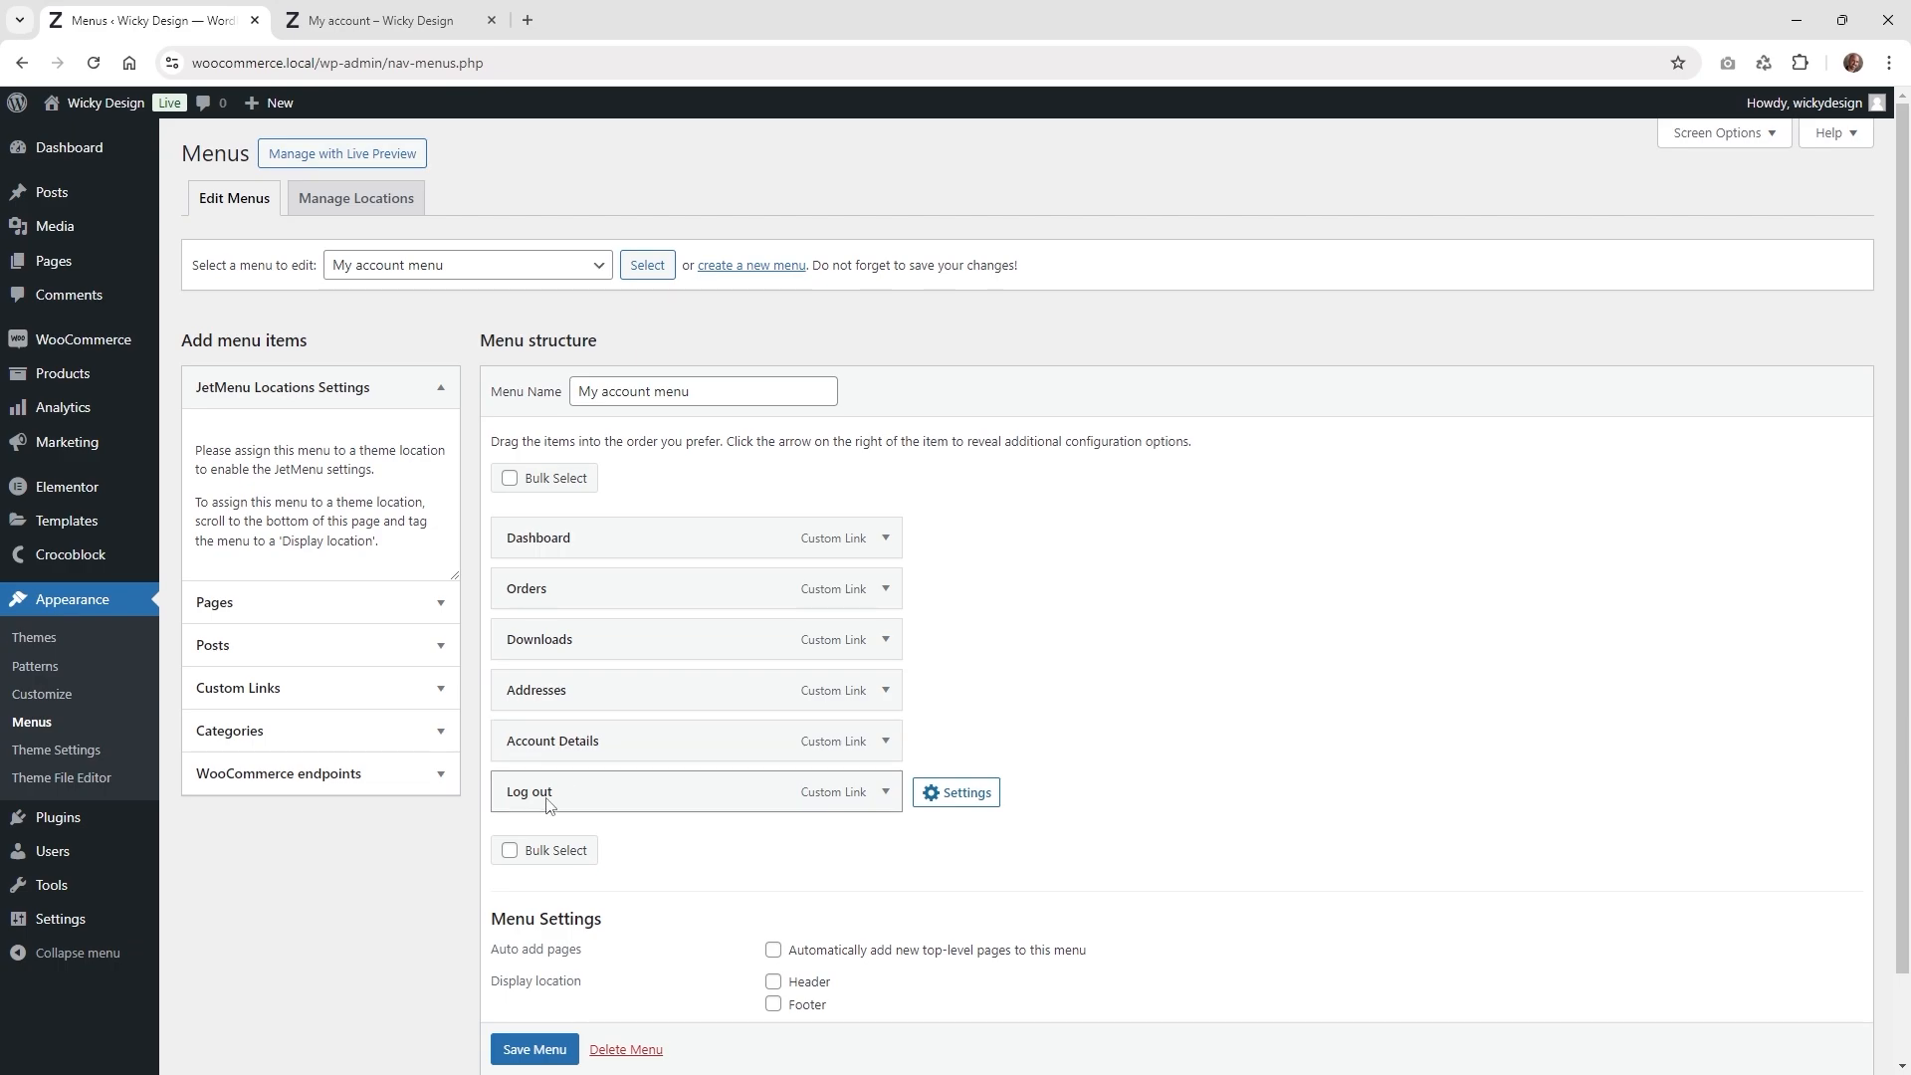
- Select the Downloads, Addresses, Account details and Log out WooCommerce endpoints as candidate menu items
{"action": "left_click", "coordinate": [438, 777]}
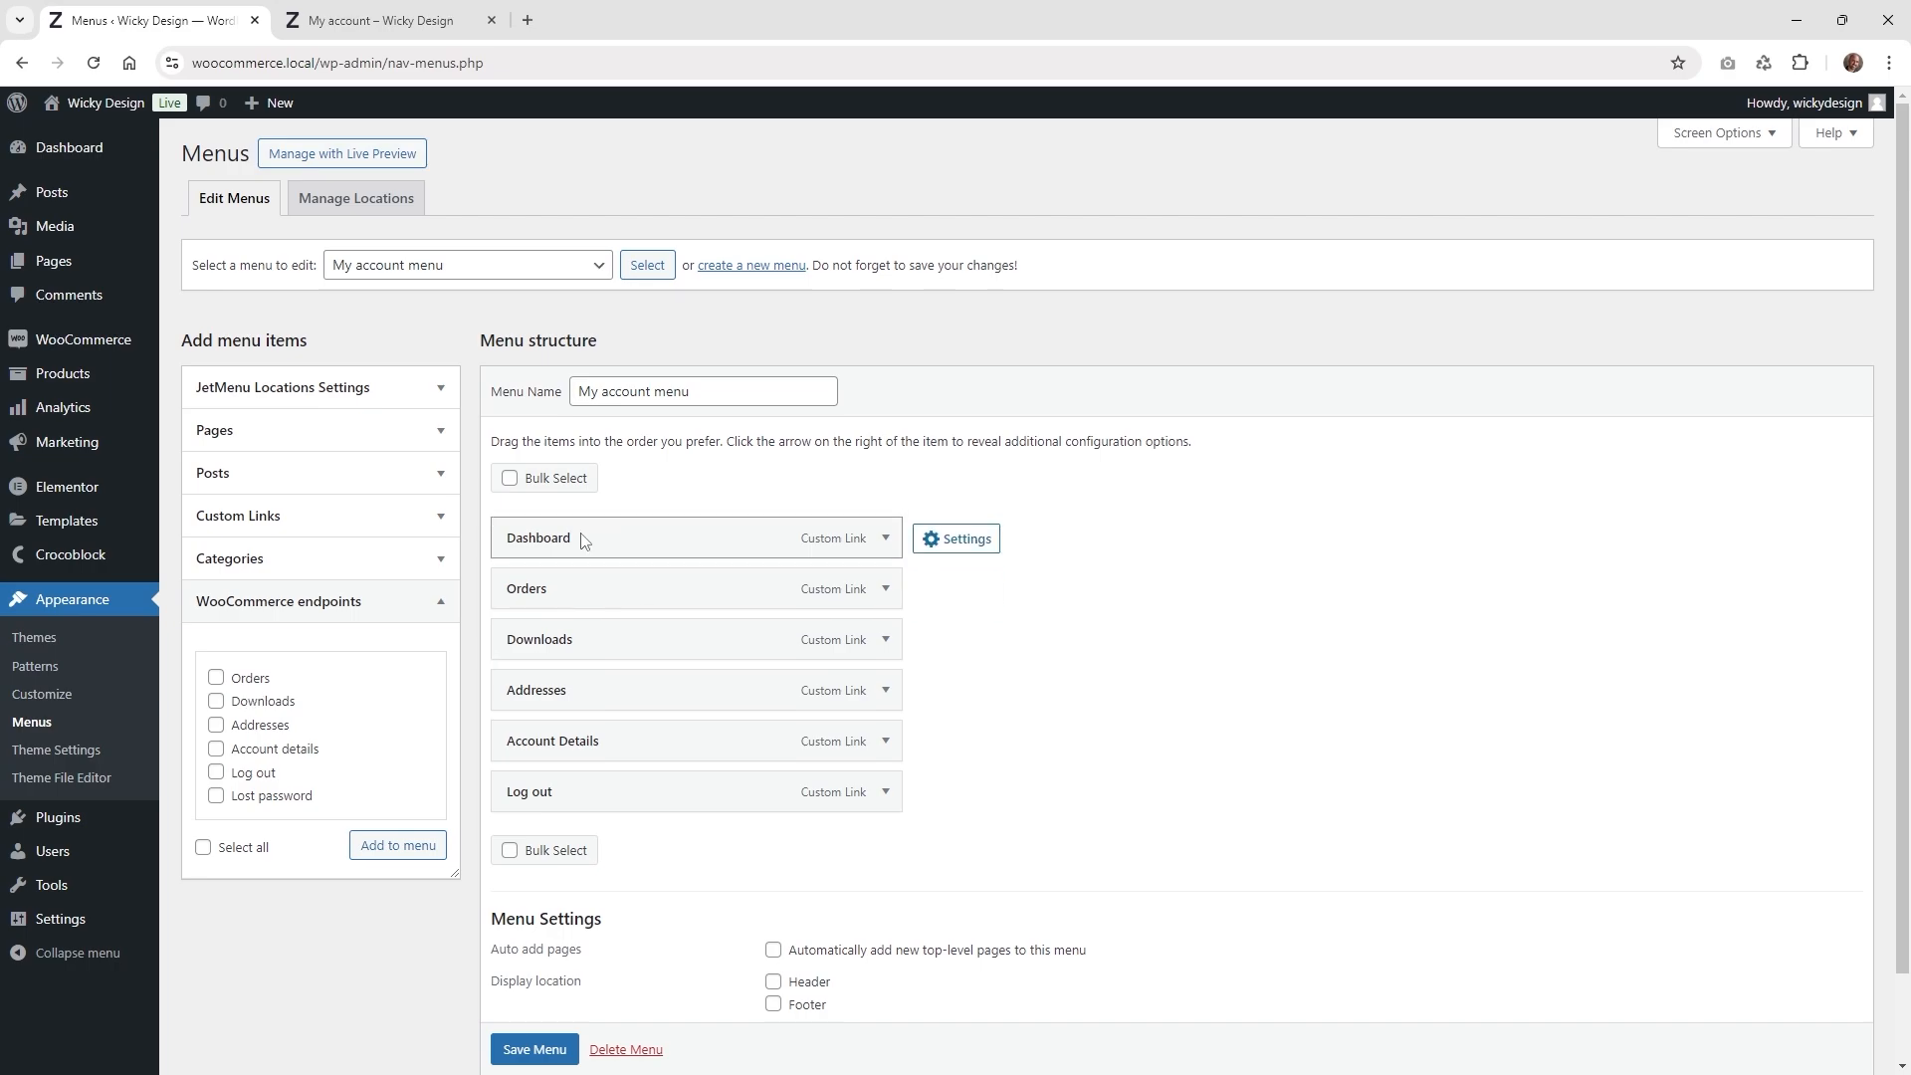
{"action": "left_click", "coordinate": [248, 703]}
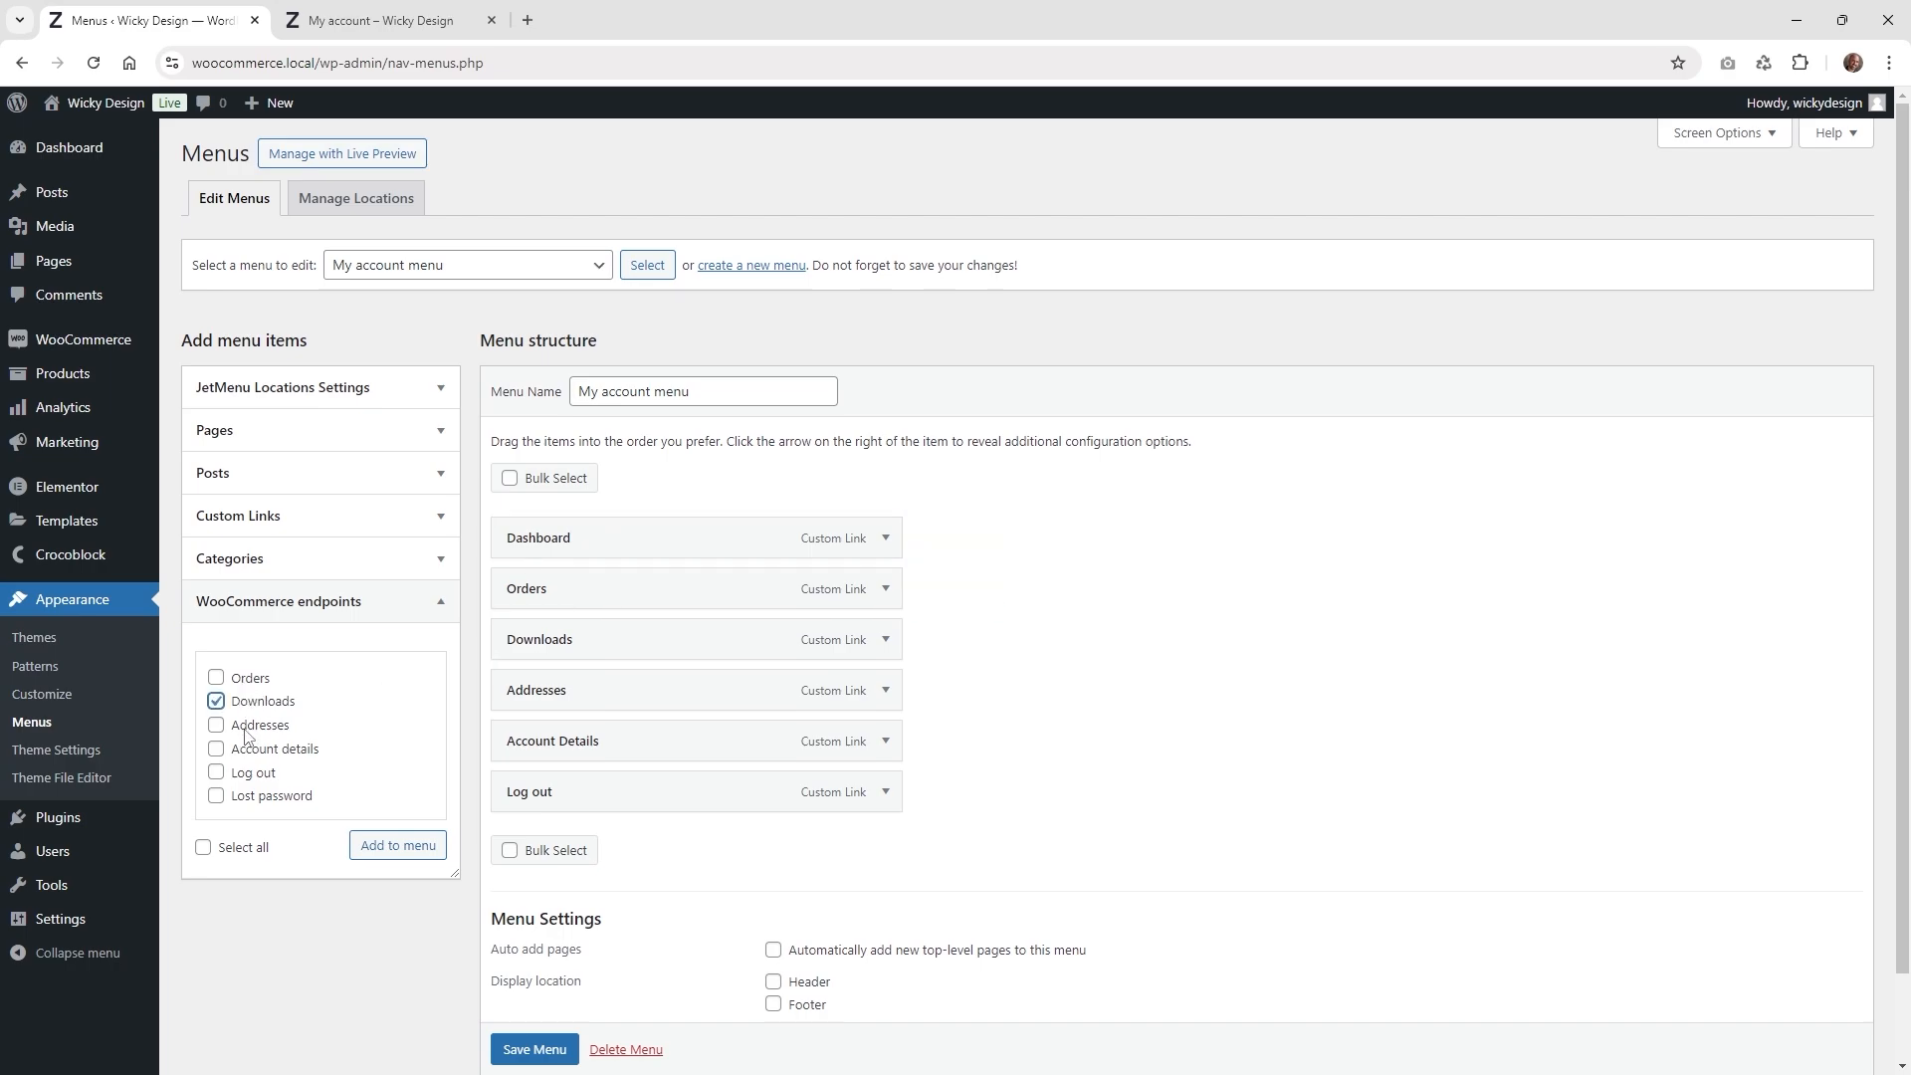
{"action": "left_click", "coordinate": [249, 727]}
{"action": "left_click", "coordinate": [249, 752]}
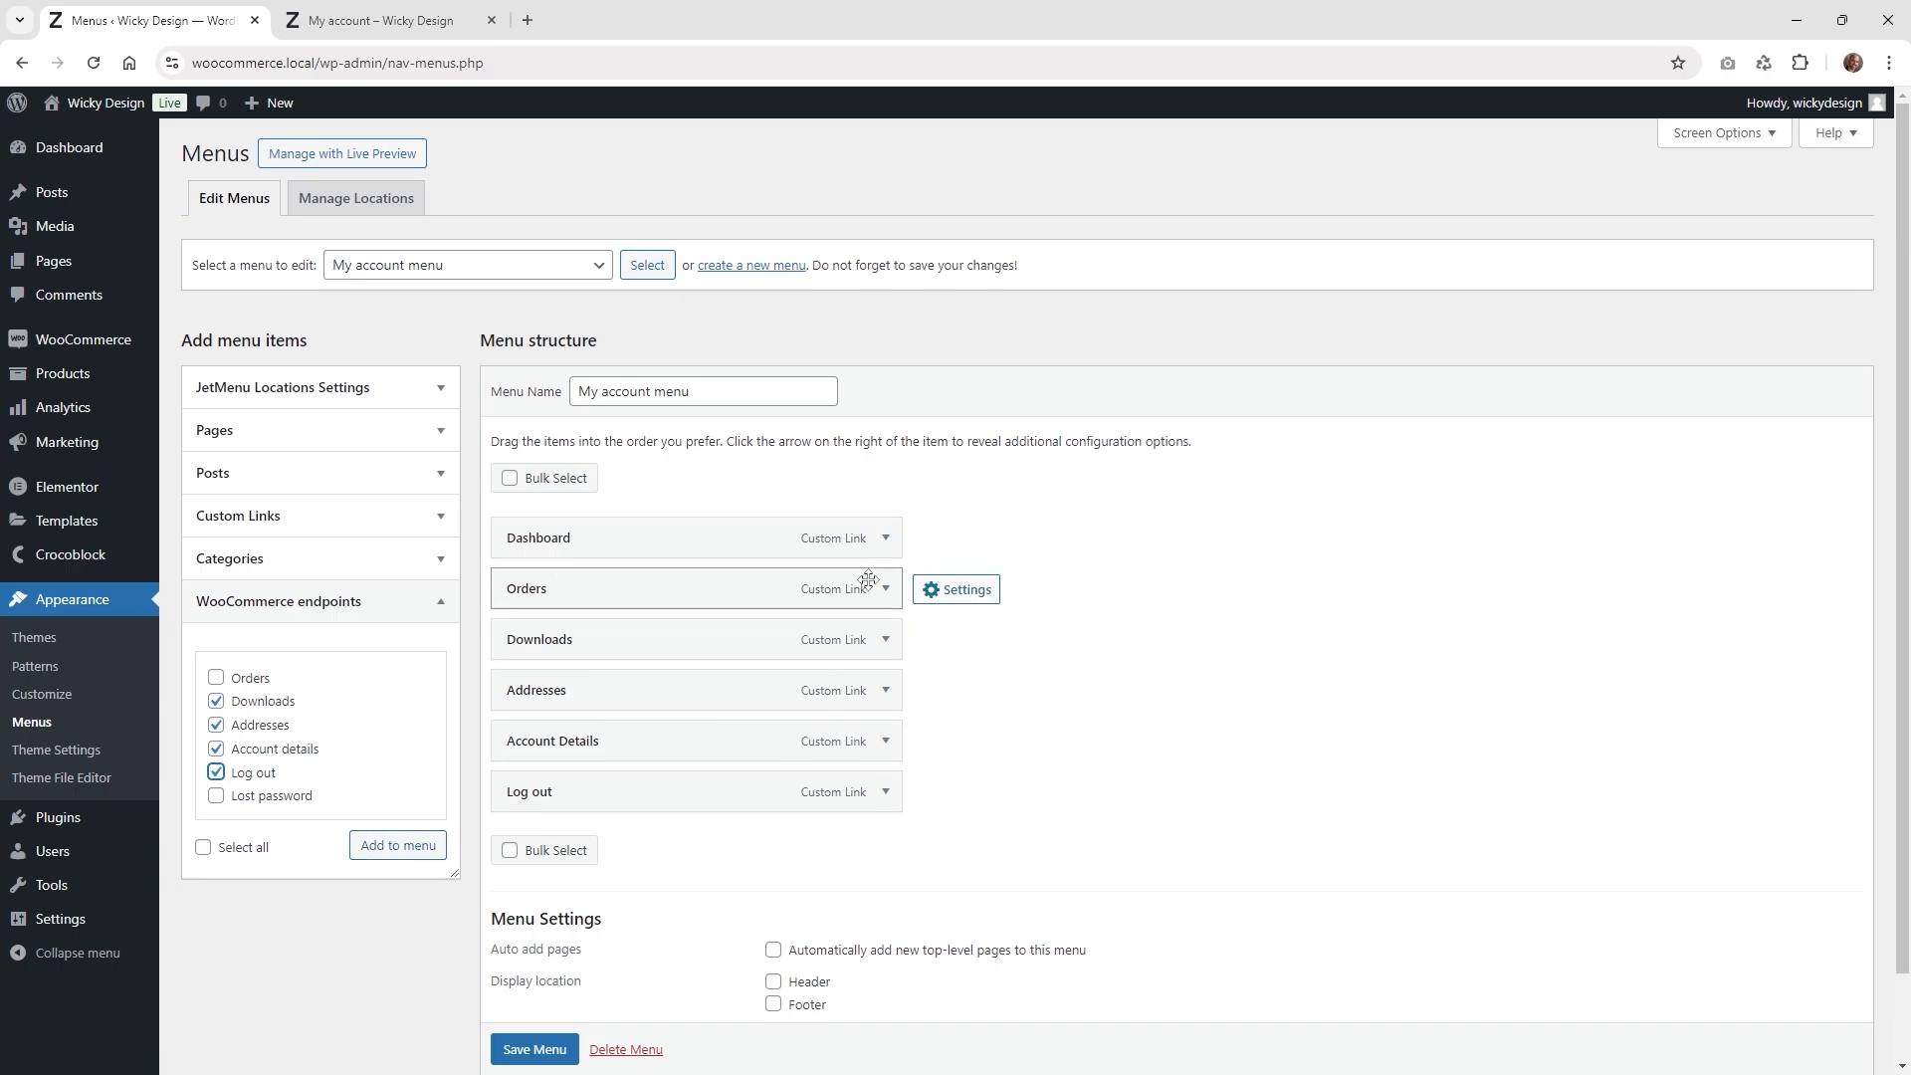
- Inspect the URLs of the Dashboard, Orders and Downloads items in the My account menu and return to the front-end account page
{"action": "left_click", "coordinate": [885, 537]}
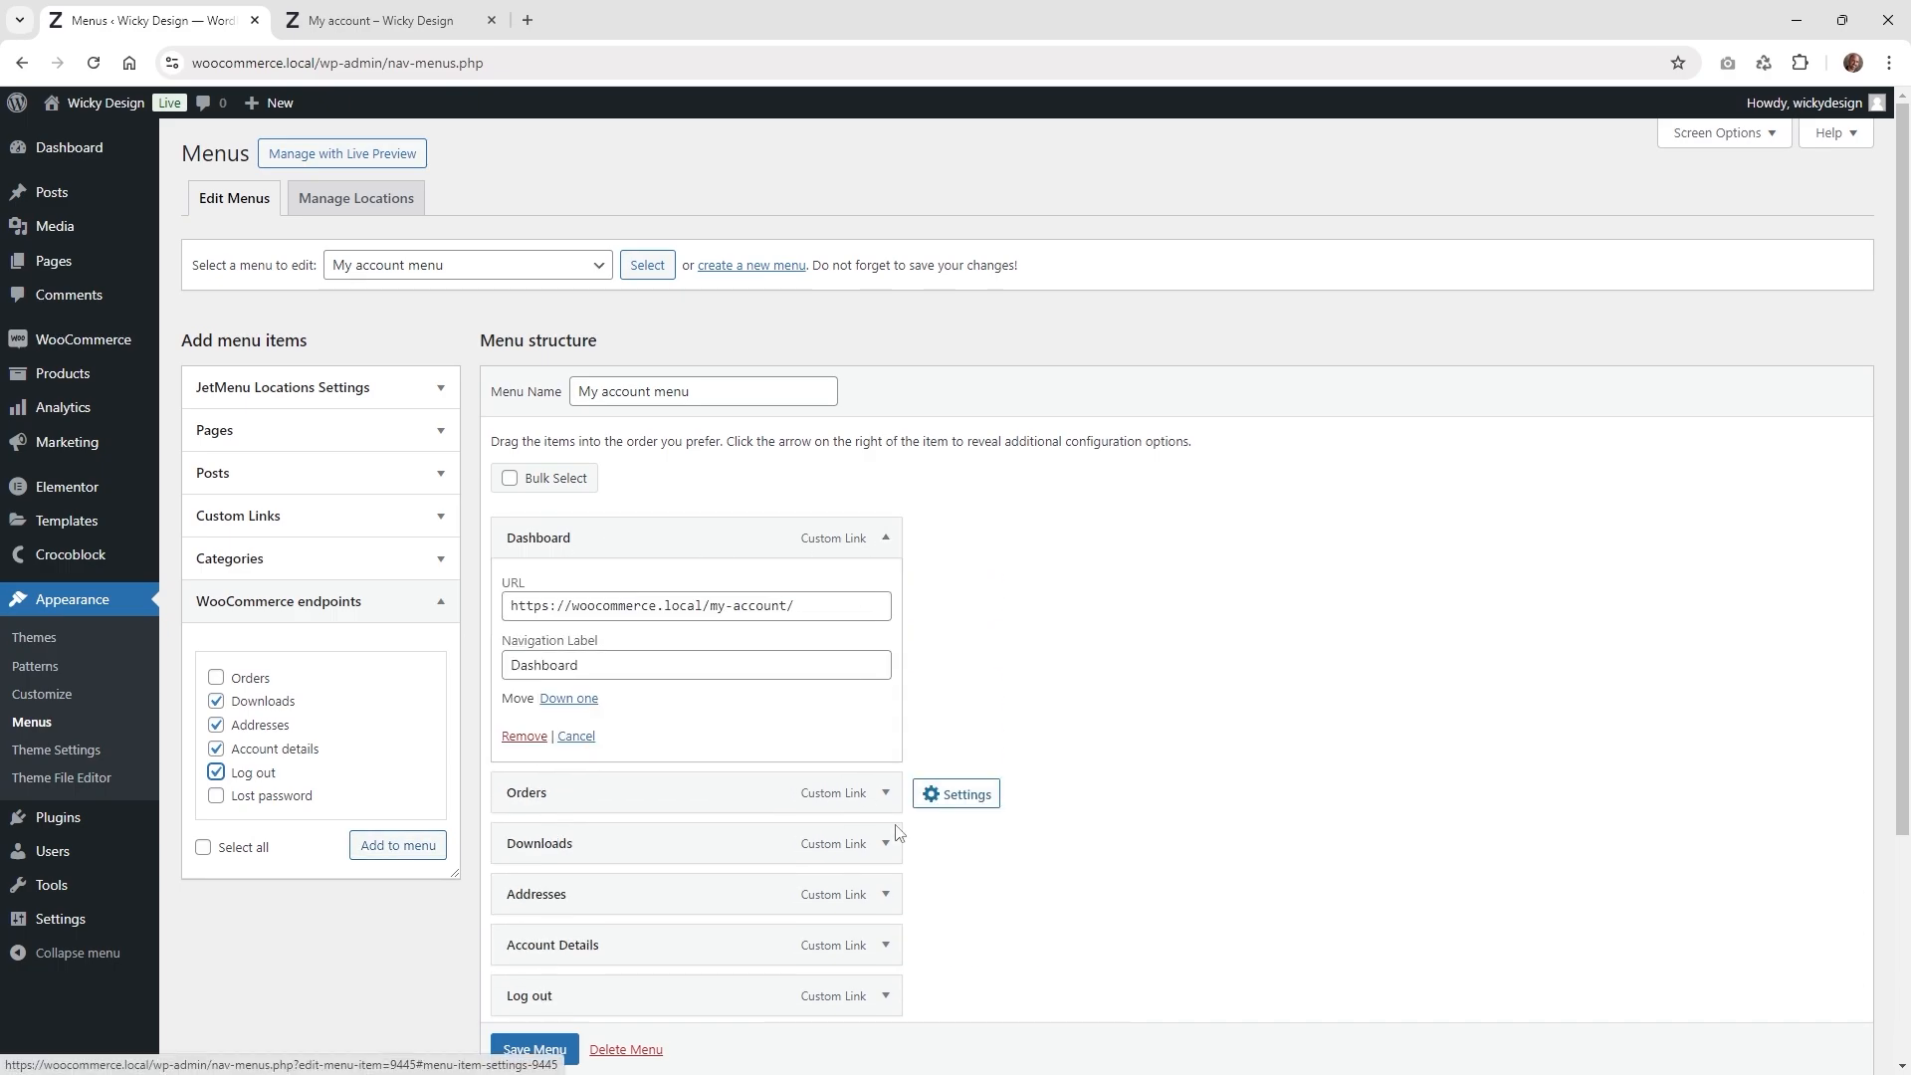
{"action": "left_click", "coordinate": [885, 792]}
{"action": "scroll", "coordinate": [831, 794], "scroll_direction": "down", "scroll_amount": 1}
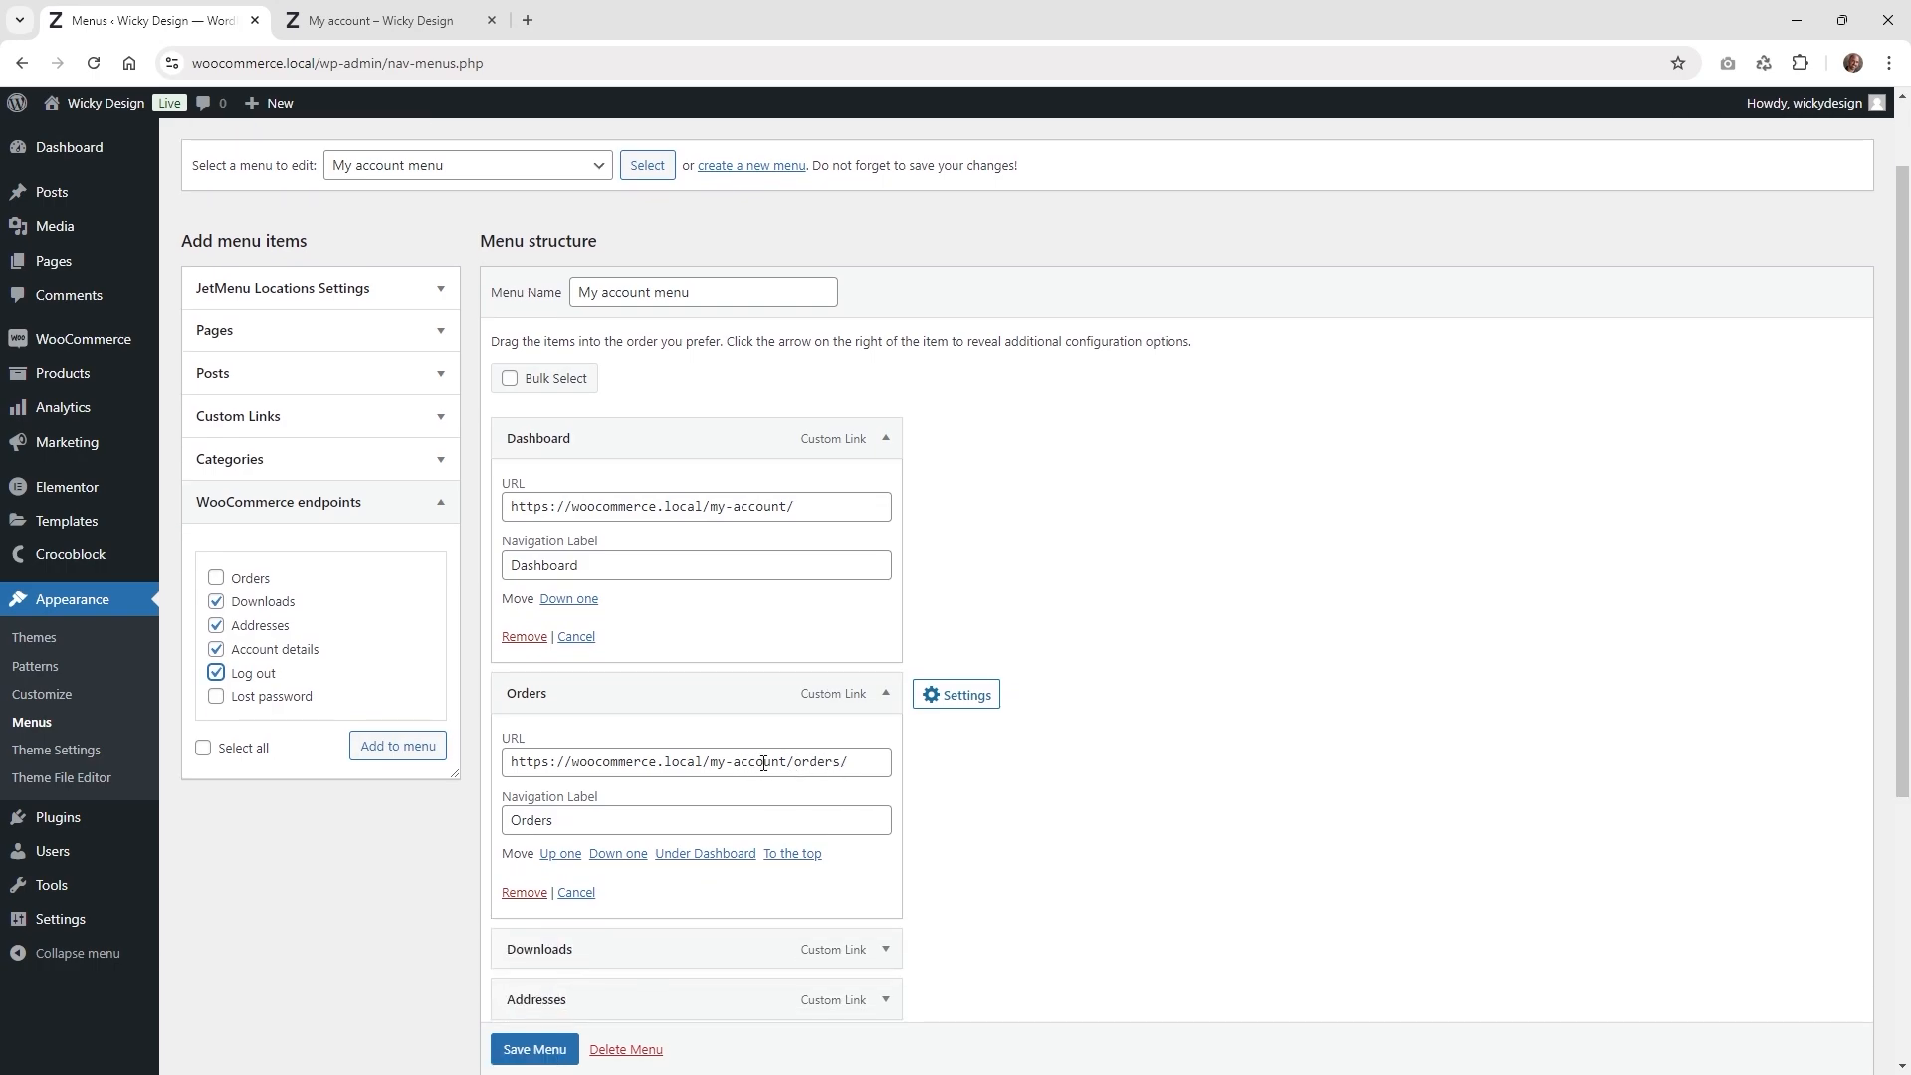
{"action": "left_click", "coordinate": [884, 694]}
{"action": "left_click", "coordinate": [887, 443]}
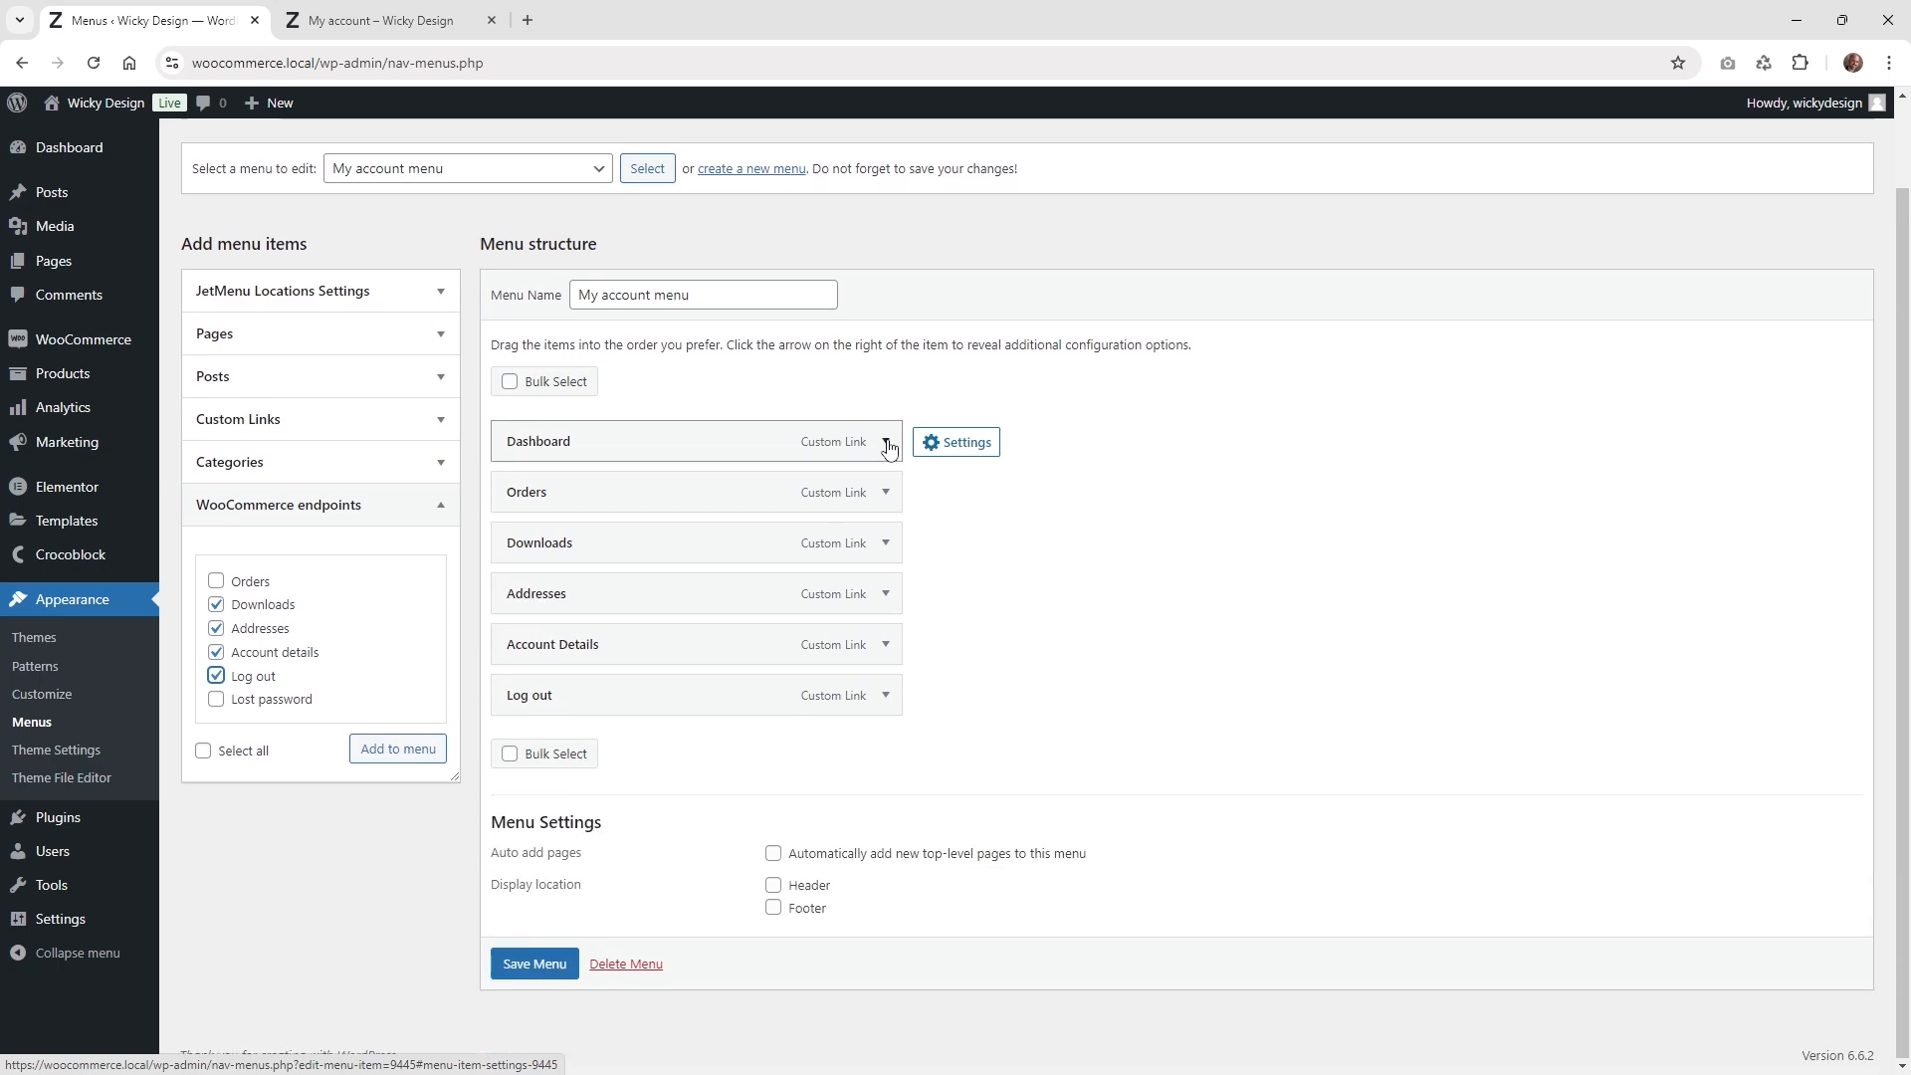
{"action": "left_click", "coordinate": [888, 550]}
{"action": "left_click", "coordinate": [772, 614]}
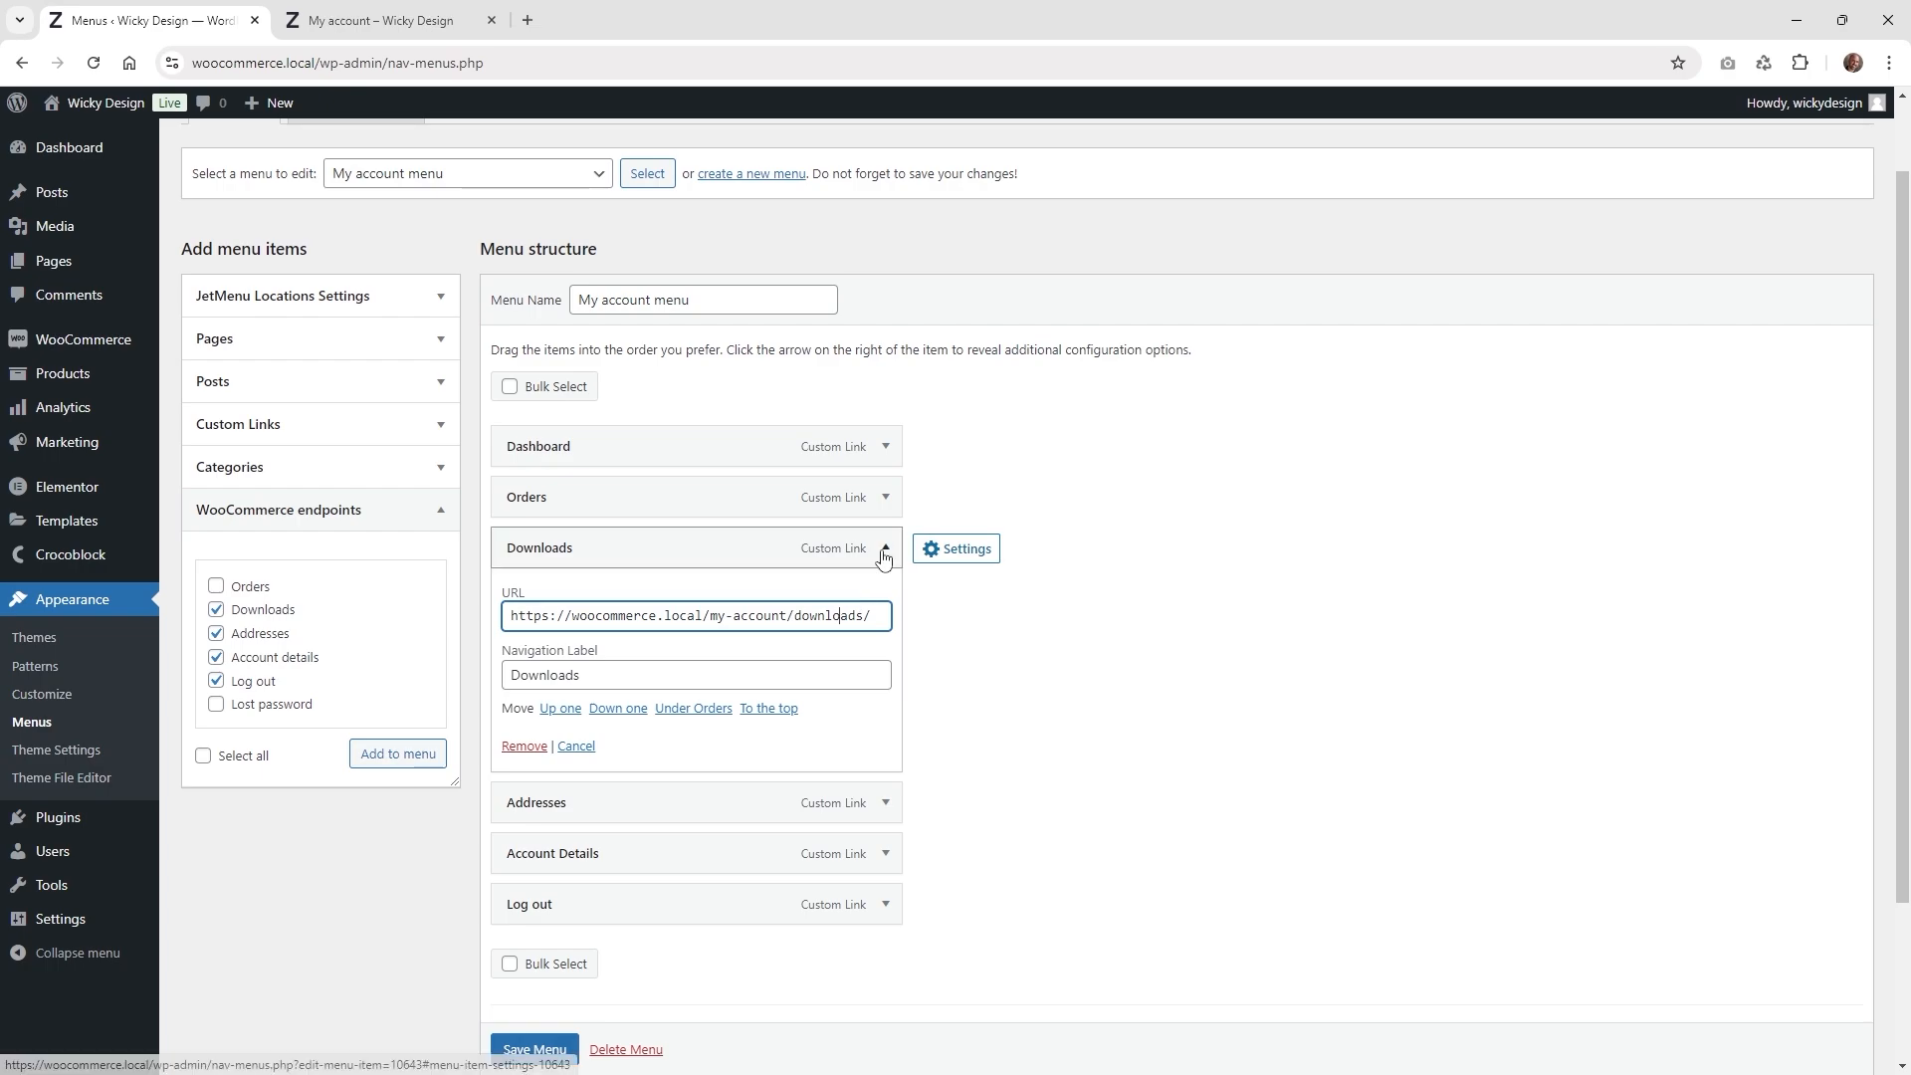
{"action": "left_click", "coordinate": [383, 10]}
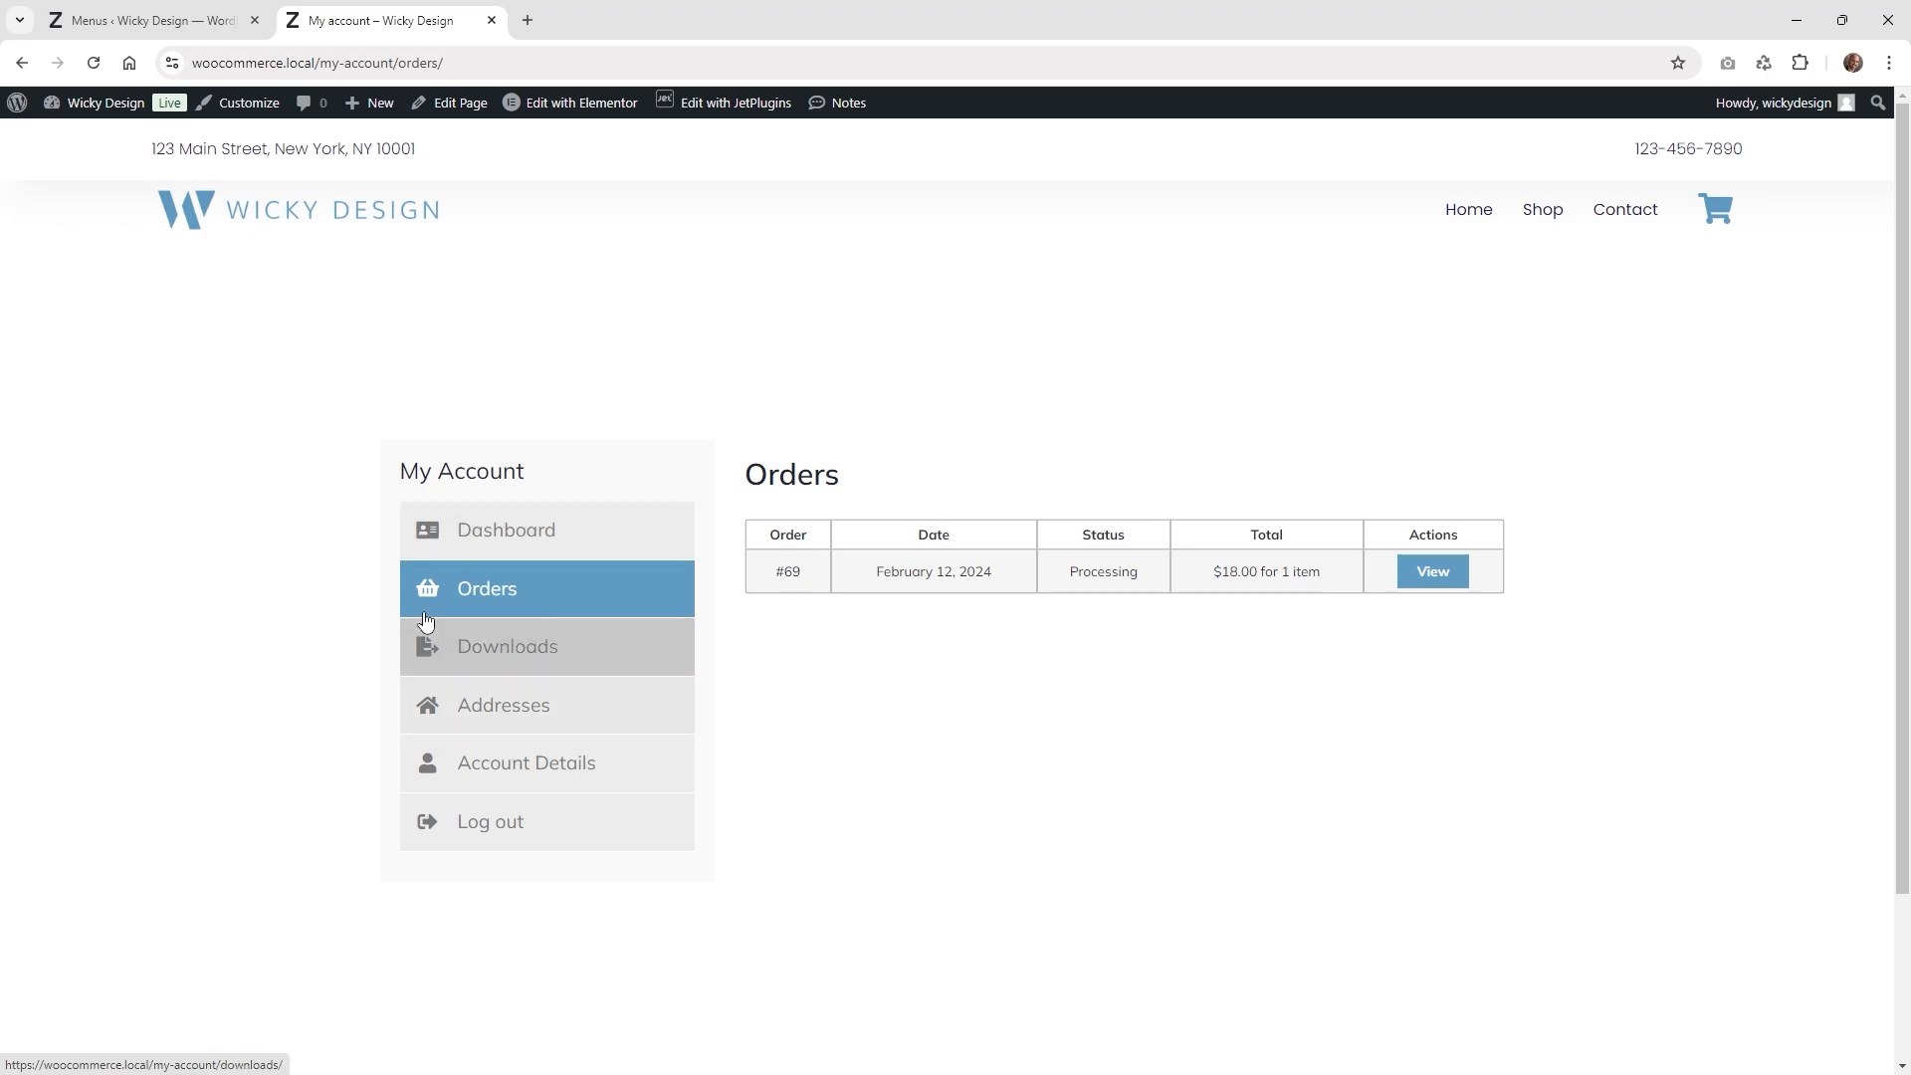
- Open the JetMenu settings of the Dashboard item in the My account menu and examine its icon type and icon library
{"action": "left_click", "coordinate": [149, 20]}
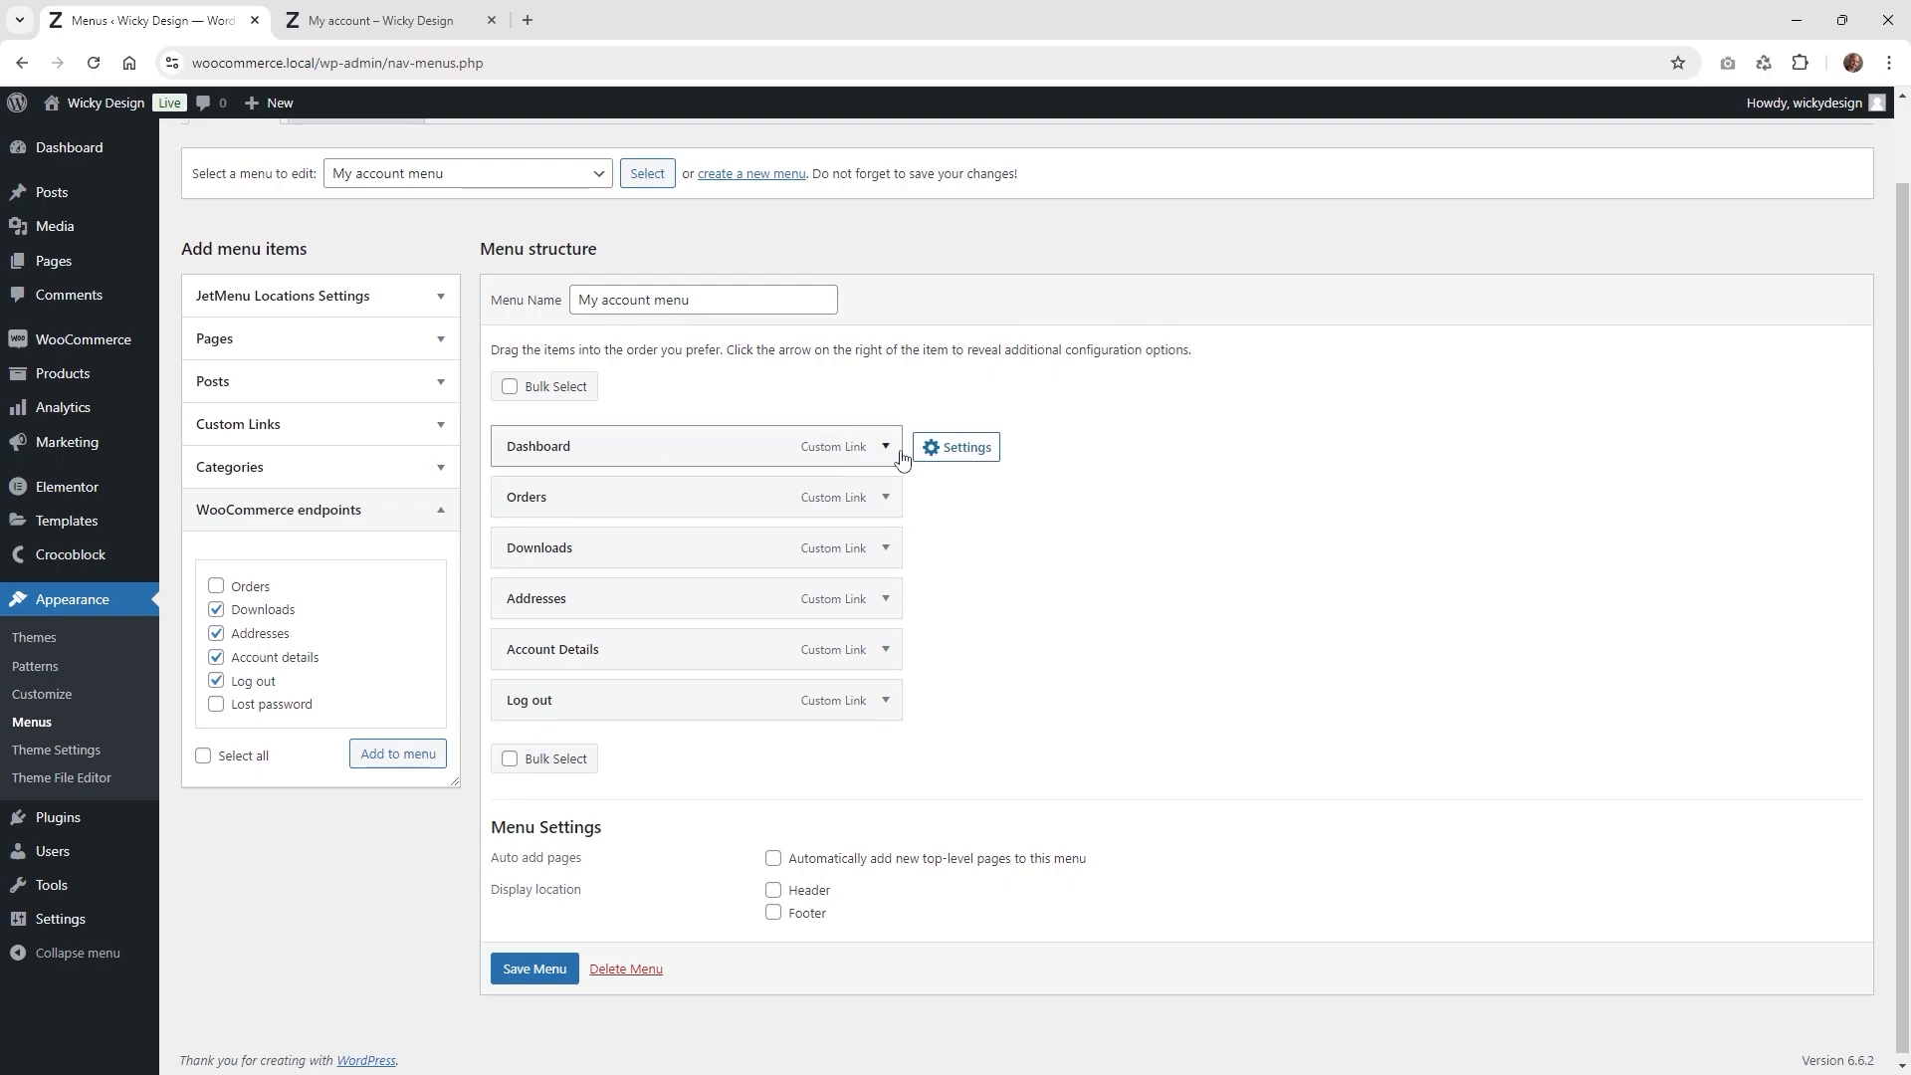
{"action": "left_click", "coordinate": [975, 449]}
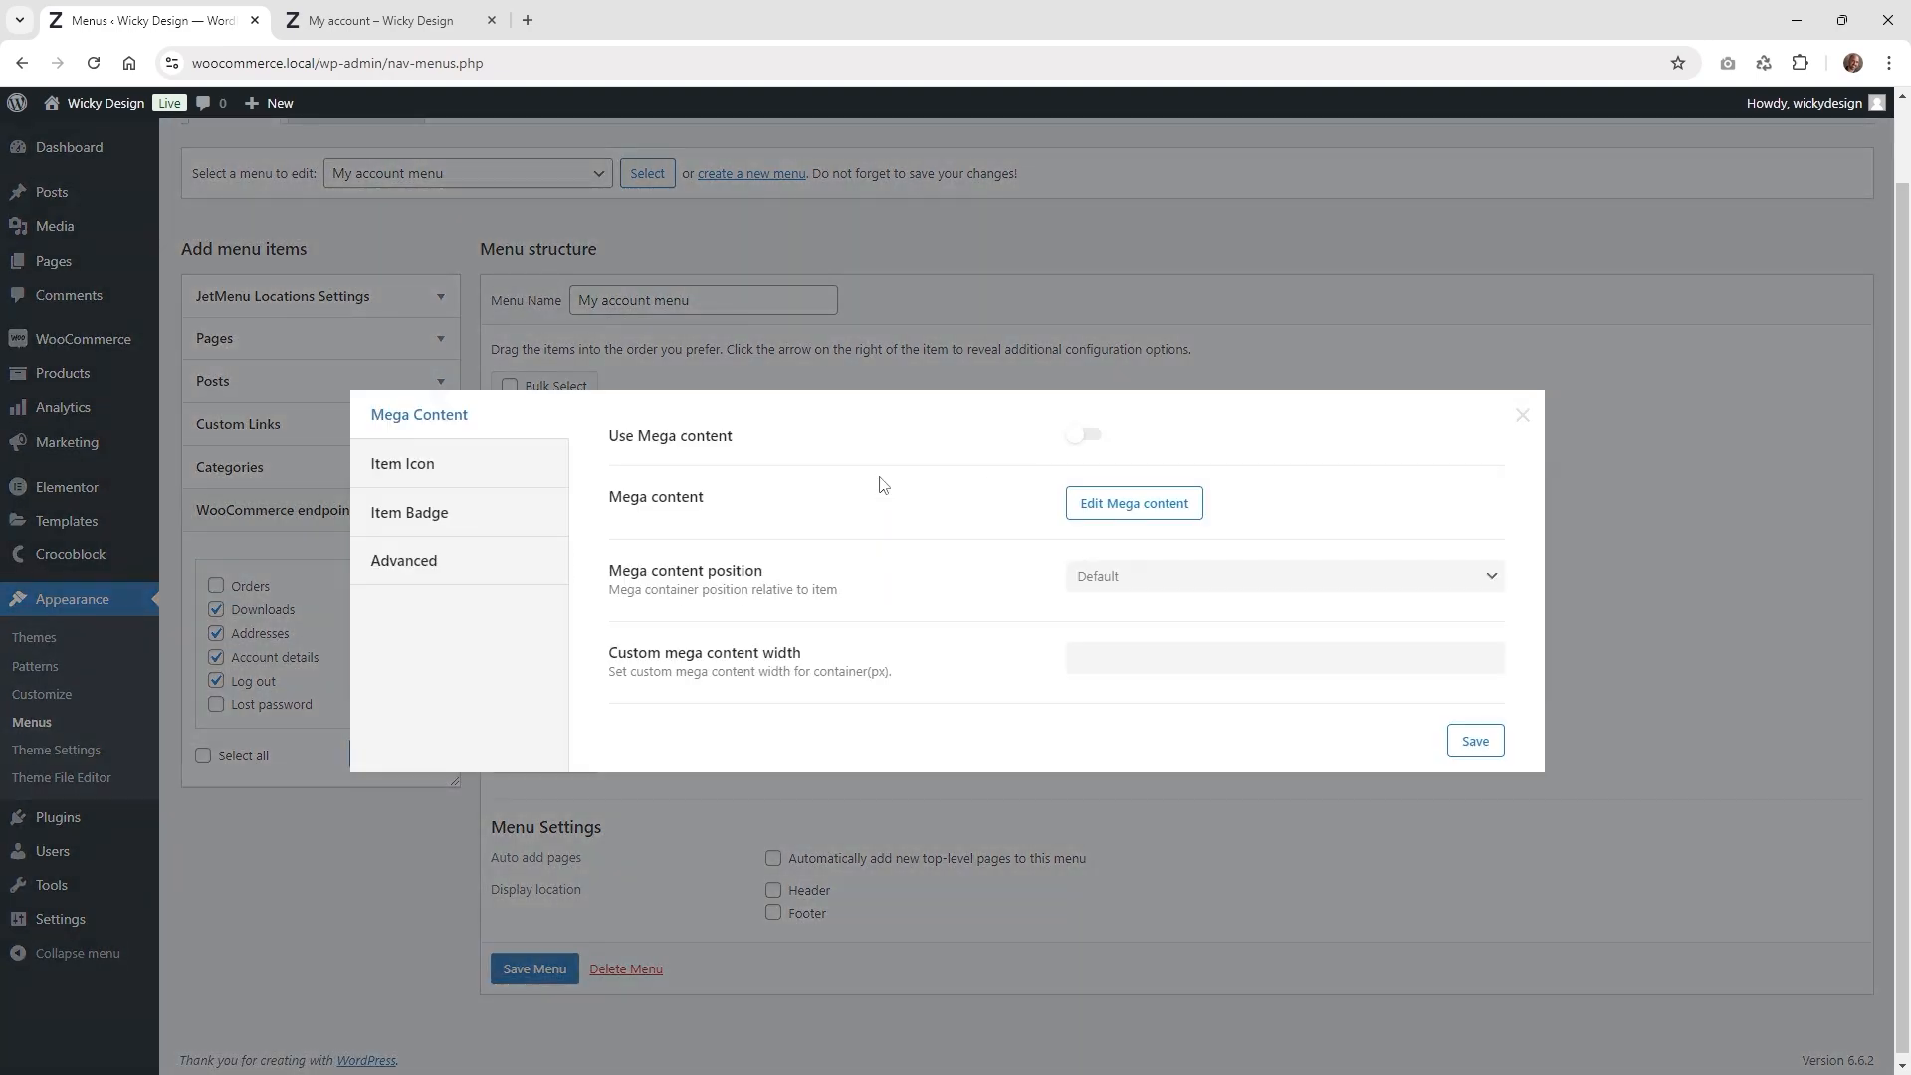
{"action": "left_click", "coordinate": [441, 475]}
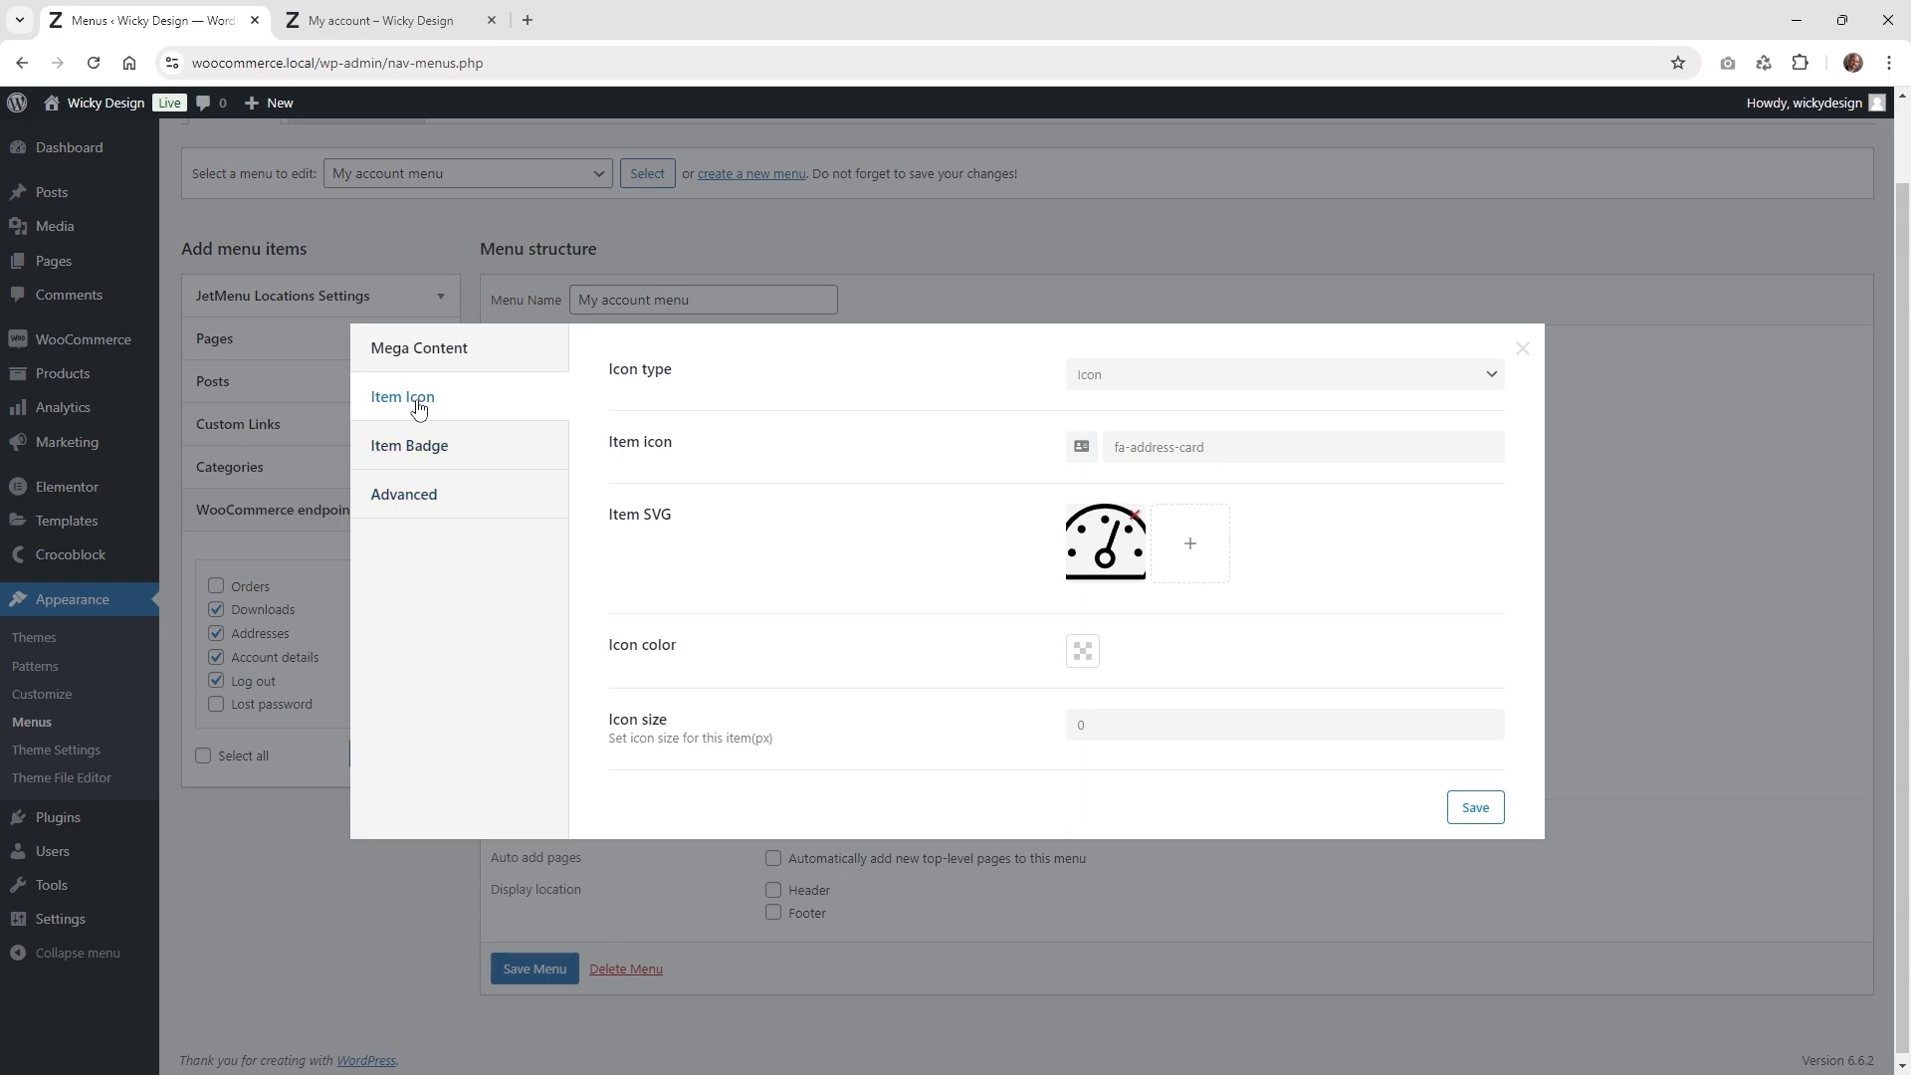
{"action": "left_click", "coordinate": [1183, 387]}
{"action": "left_click", "coordinate": [1128, 406]}
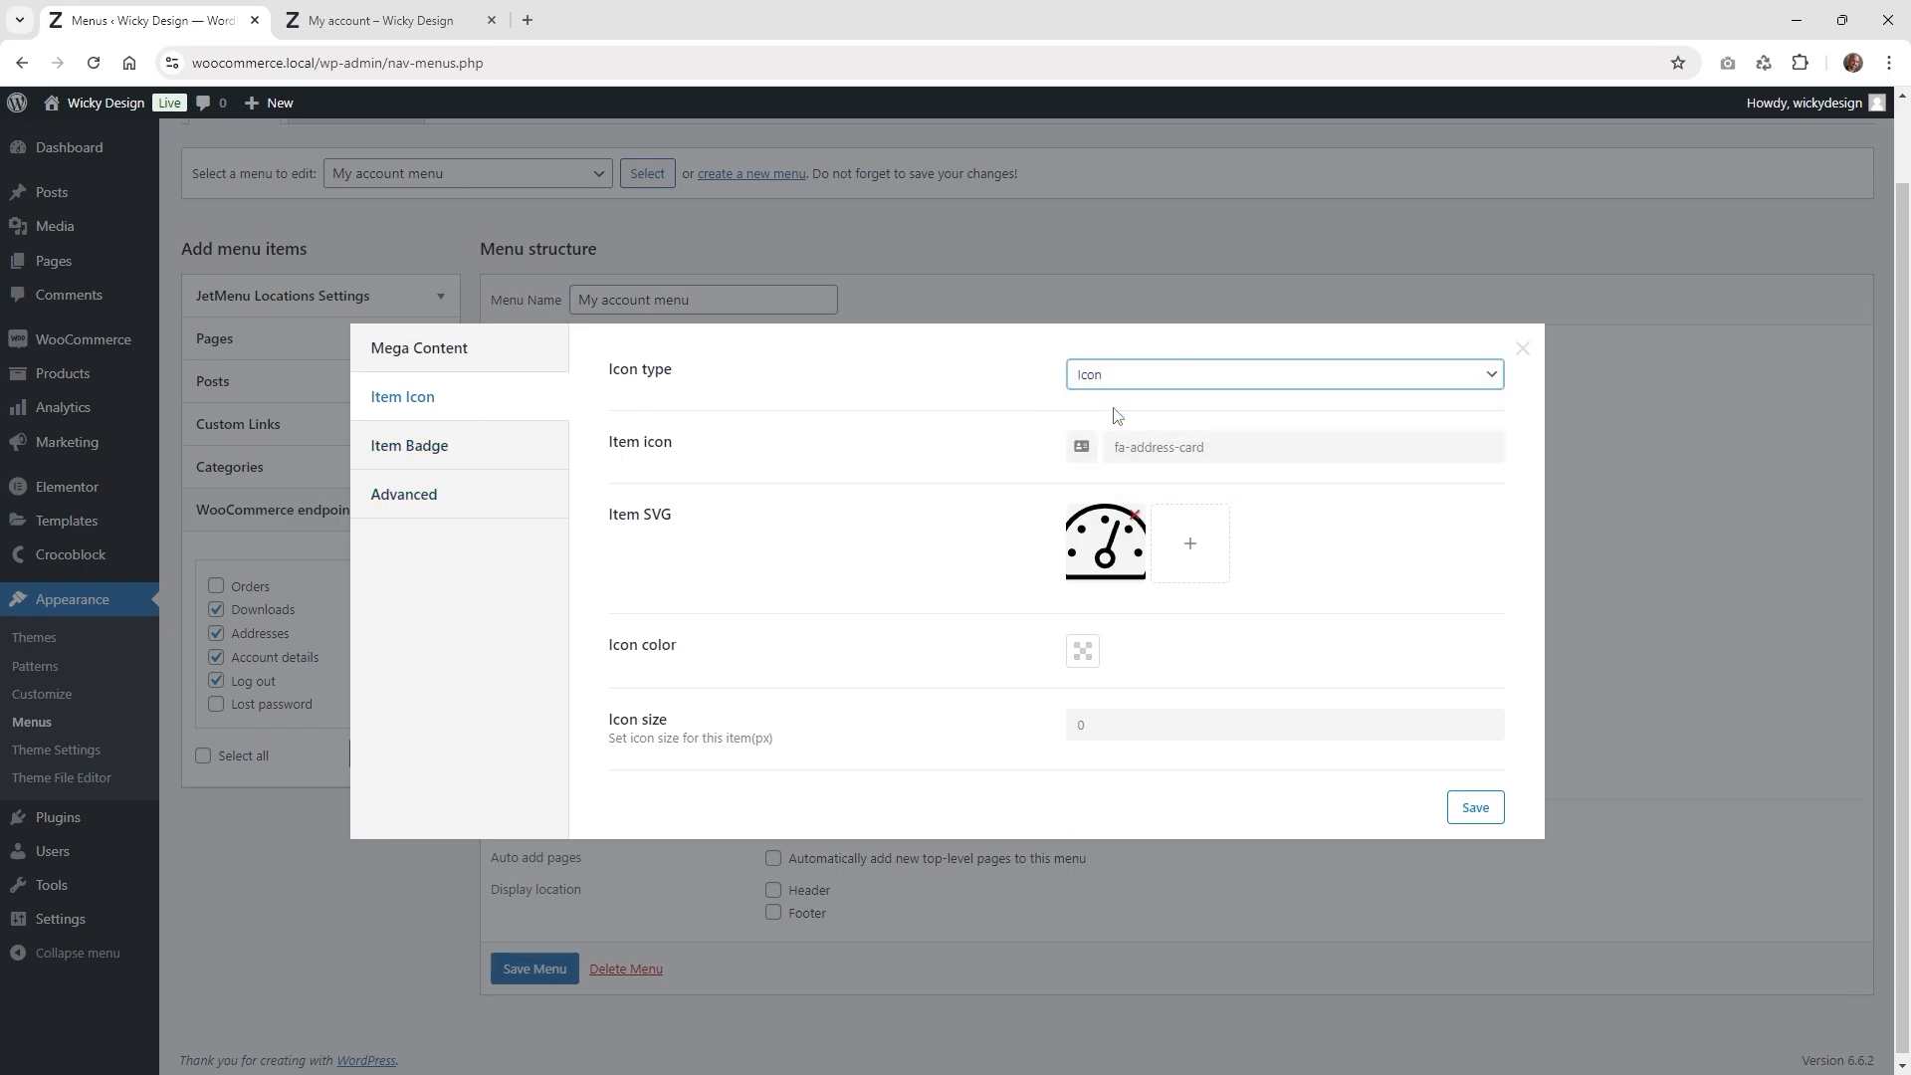
{"action": "left_click", "coordinate": [1108, 450]}
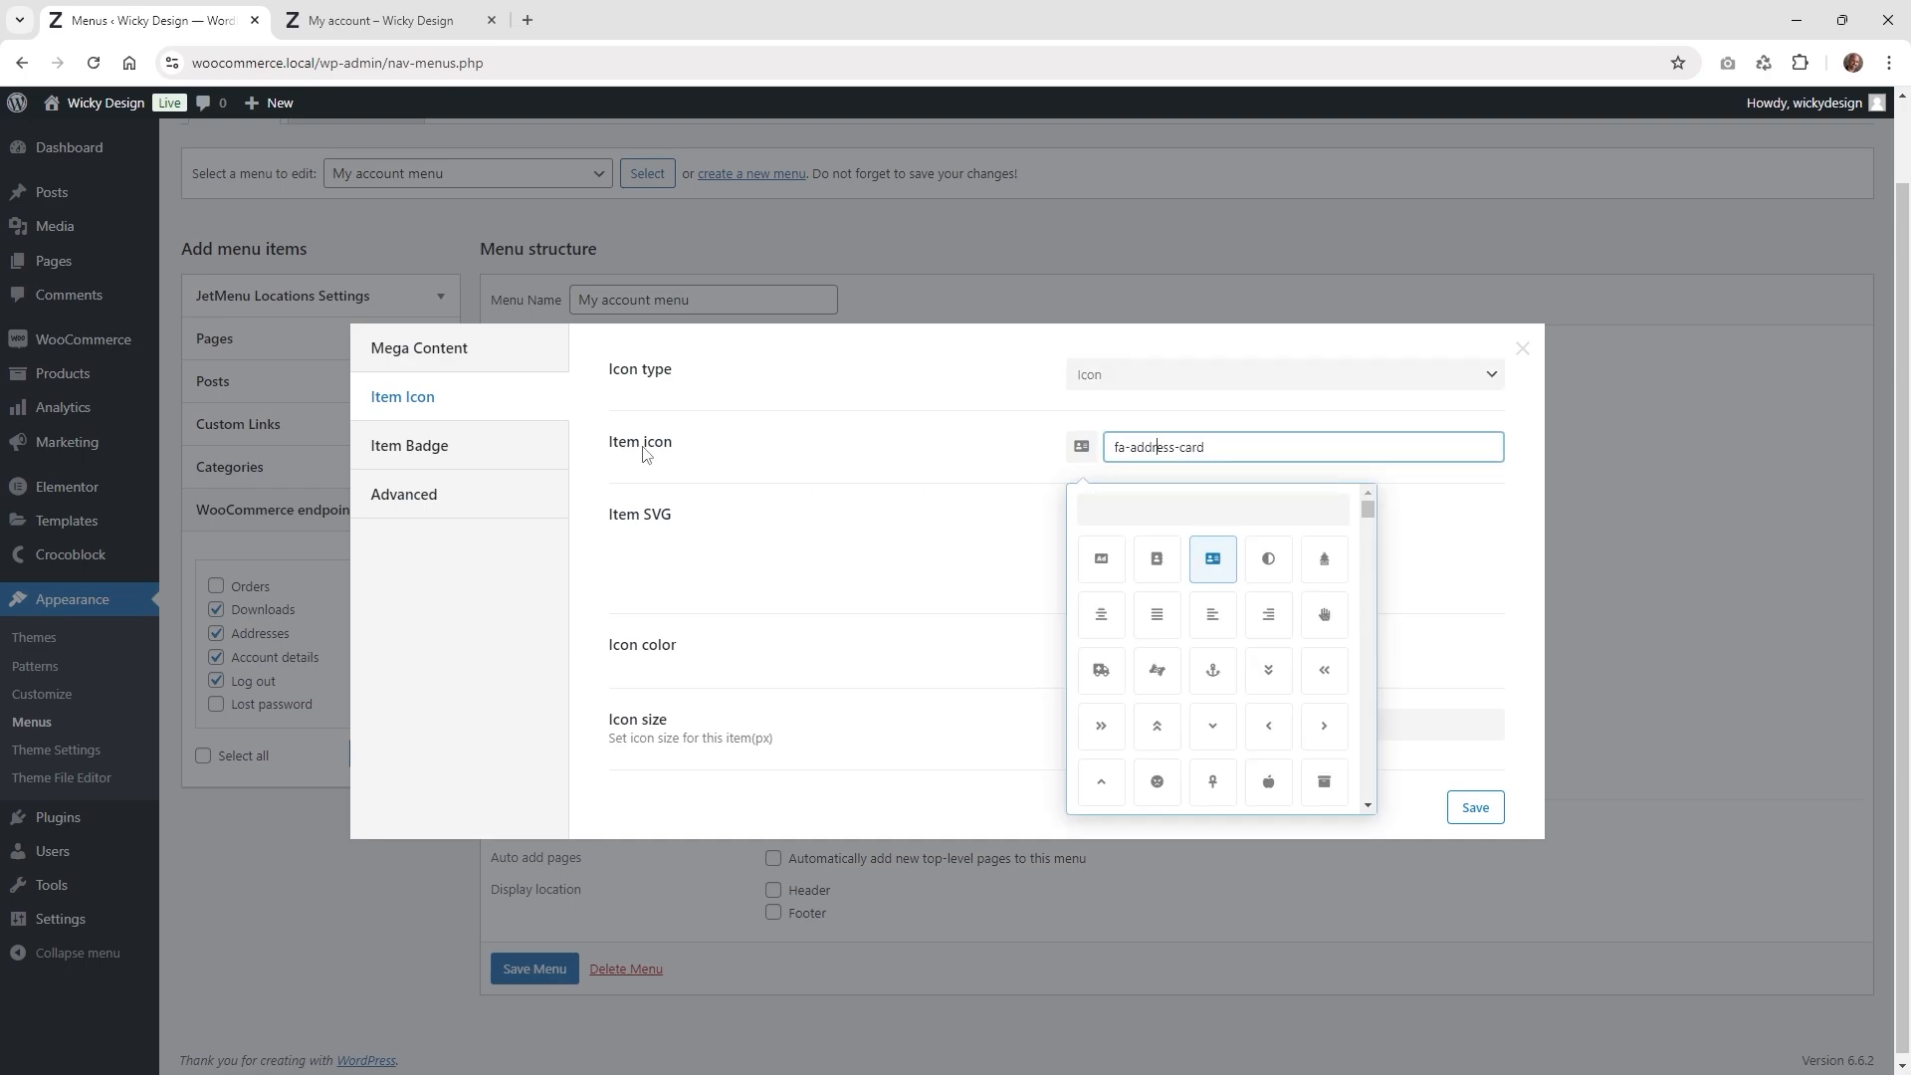
{"action": "mouse_move", "coordinate": [1368, 510]}
{"action": "left_mouse_down"}
{"action": "mouse_move", "coordinate": [1367, 780]}
{"action": "mouse_move", "coordinate": [1369, 512]}
{"action": "left_mouse_up"}
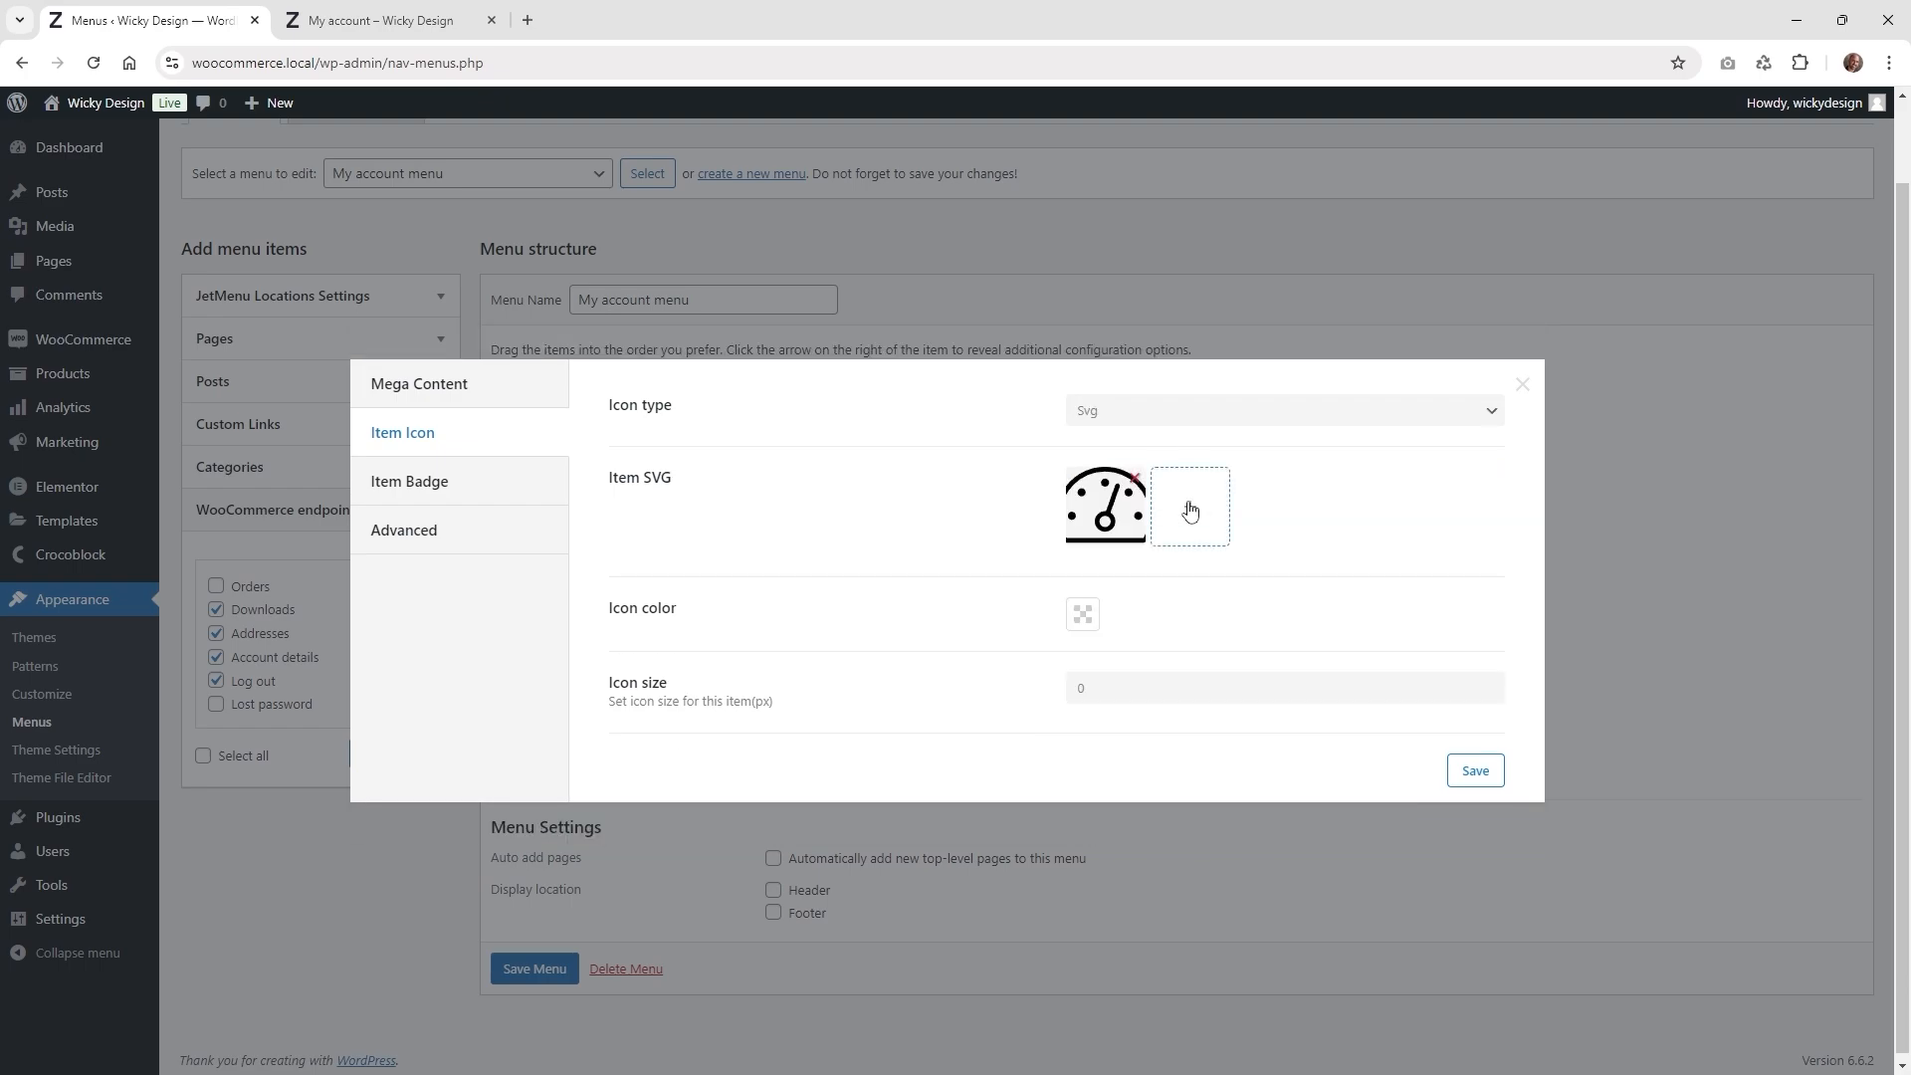
- Examine the SVG option and media library for the Dashboard item's icon, restore the Icon type and close the settings without saving
{"action": "left_click", "coordinate": [1190, 511]}
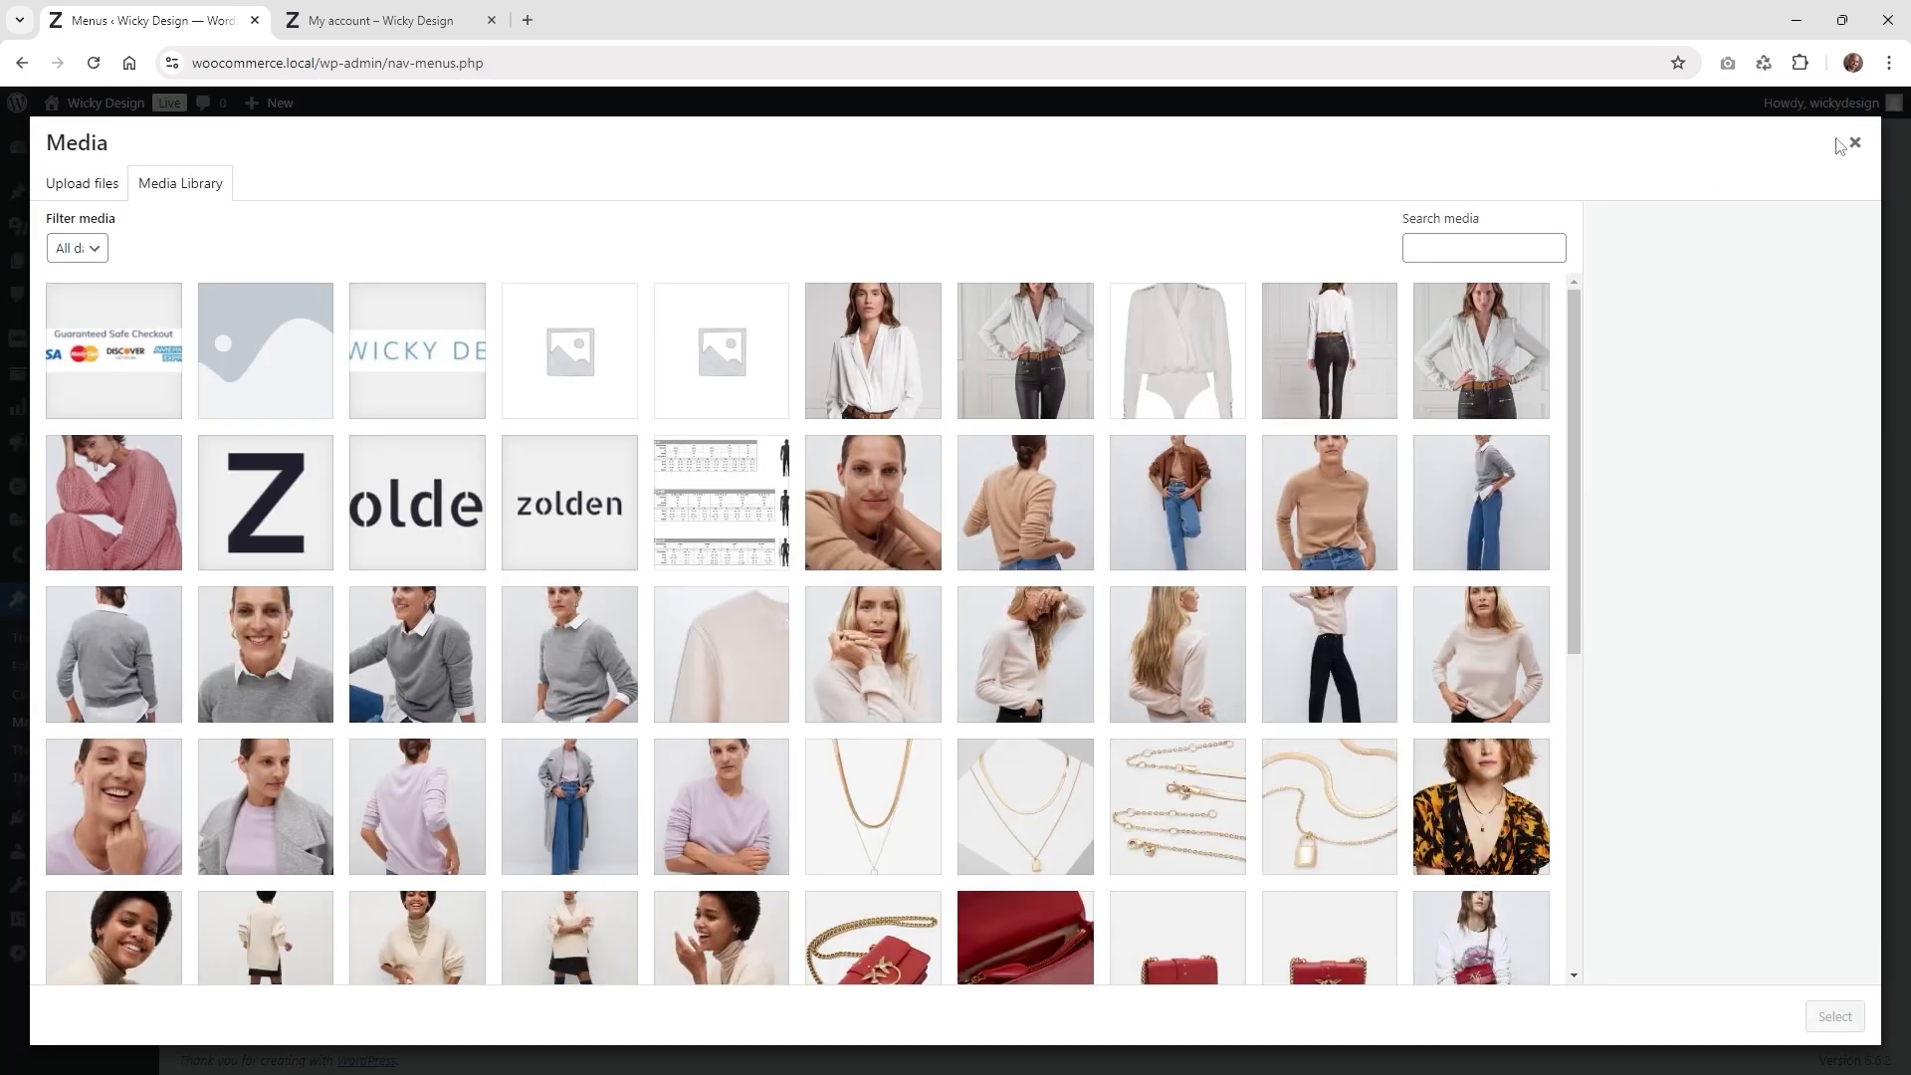
{"action": "left_click", "coordinate": [1853, 142]}
{"action": "left_click", "coordinate": [1120, 412]}
{"action": "left_click", "coordinate": [1128, 435]}
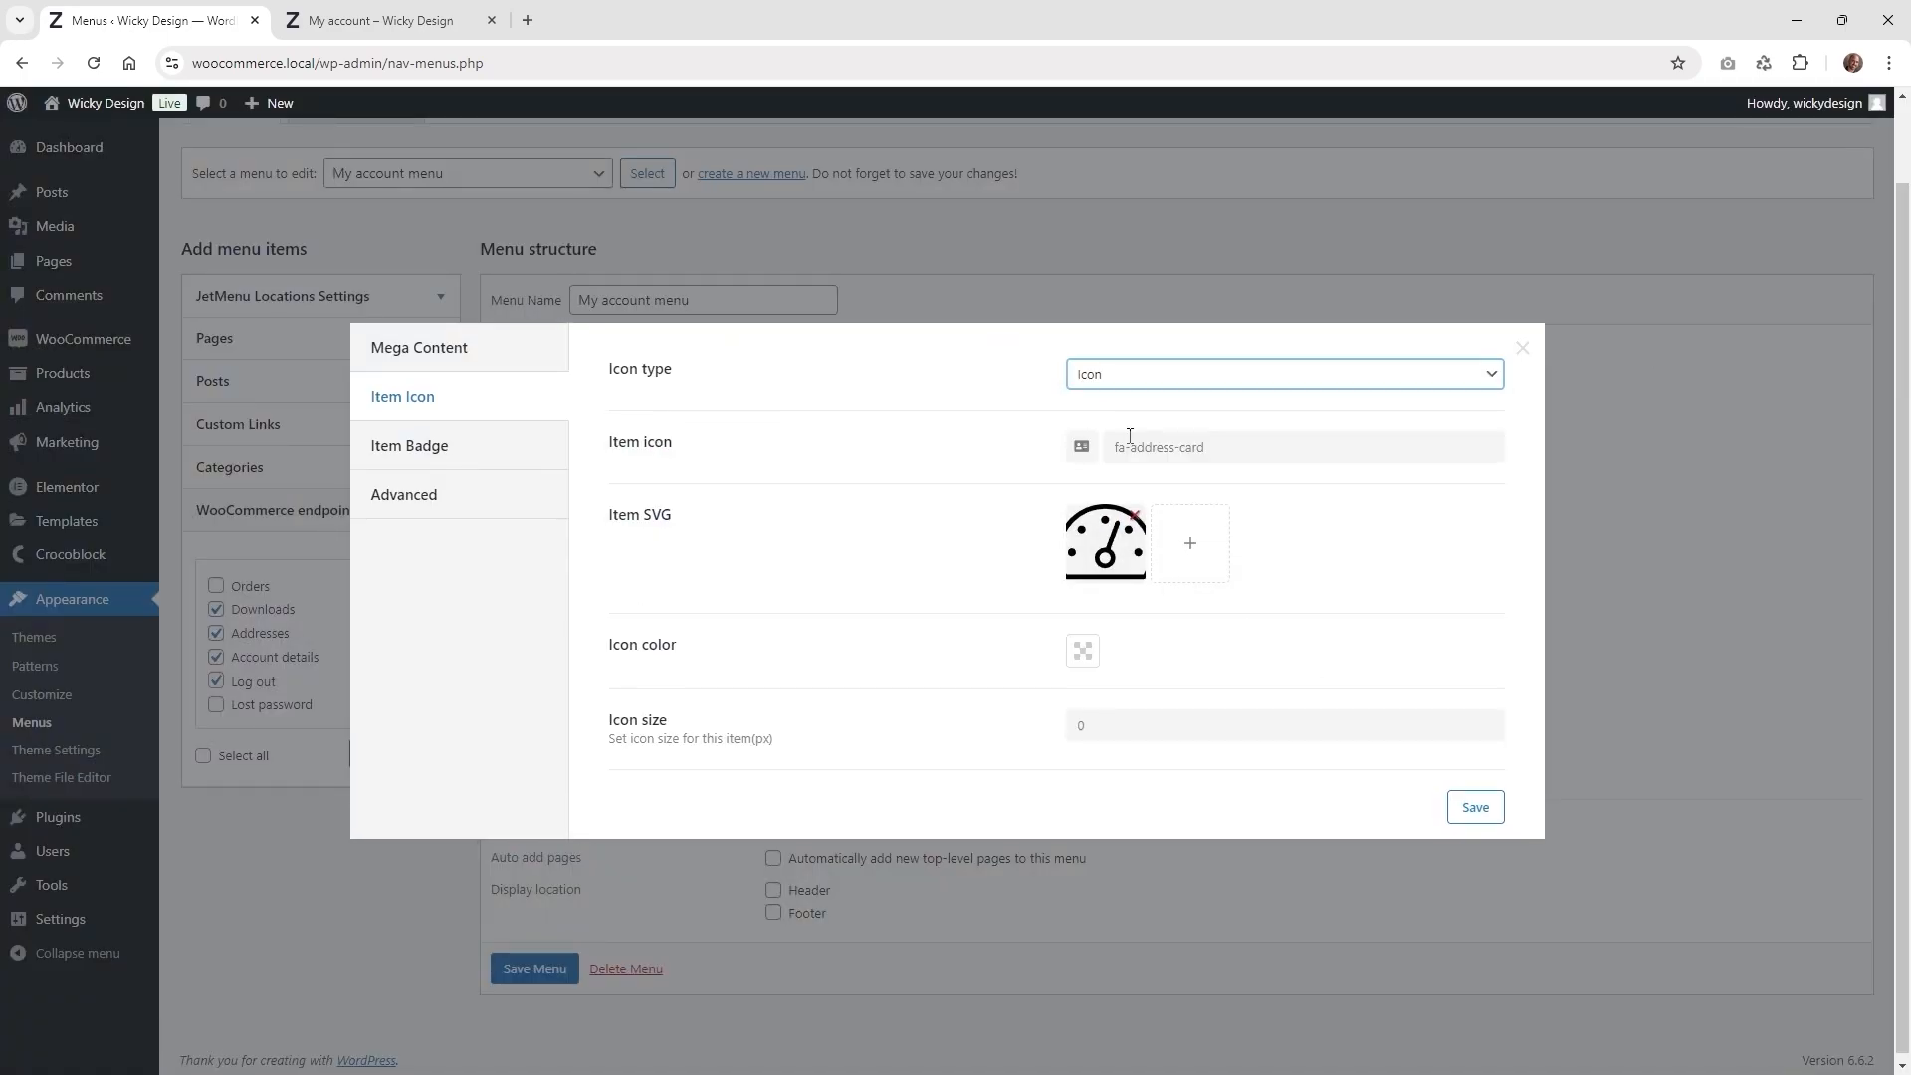
{"action": "left_click", "coordinate": [1521, 348]}
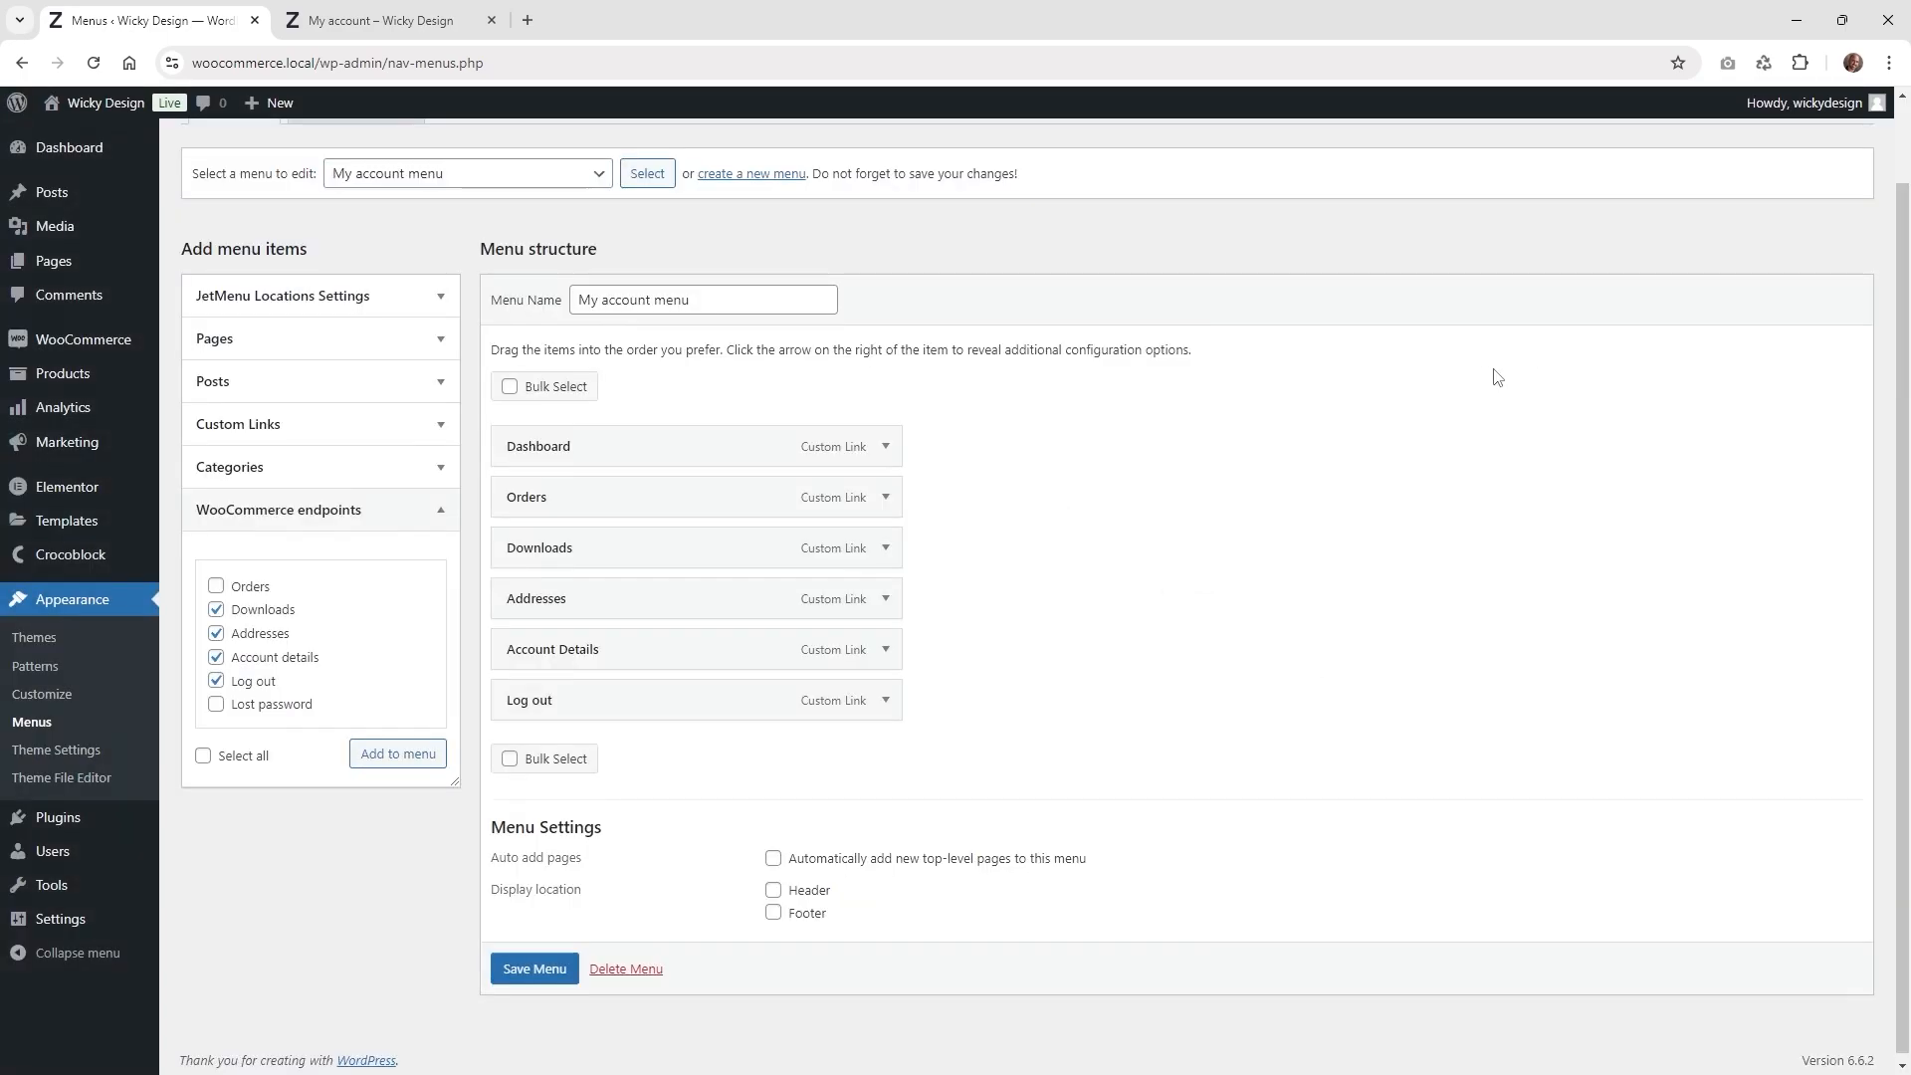
- Review the icon settings of the Addresses and Orders menu items and compare them with the front-end account menu
{"action": "mouse_move", "coordinate": [683, 511]}
{"action": "left_click", "coordinate": [946, 604]}
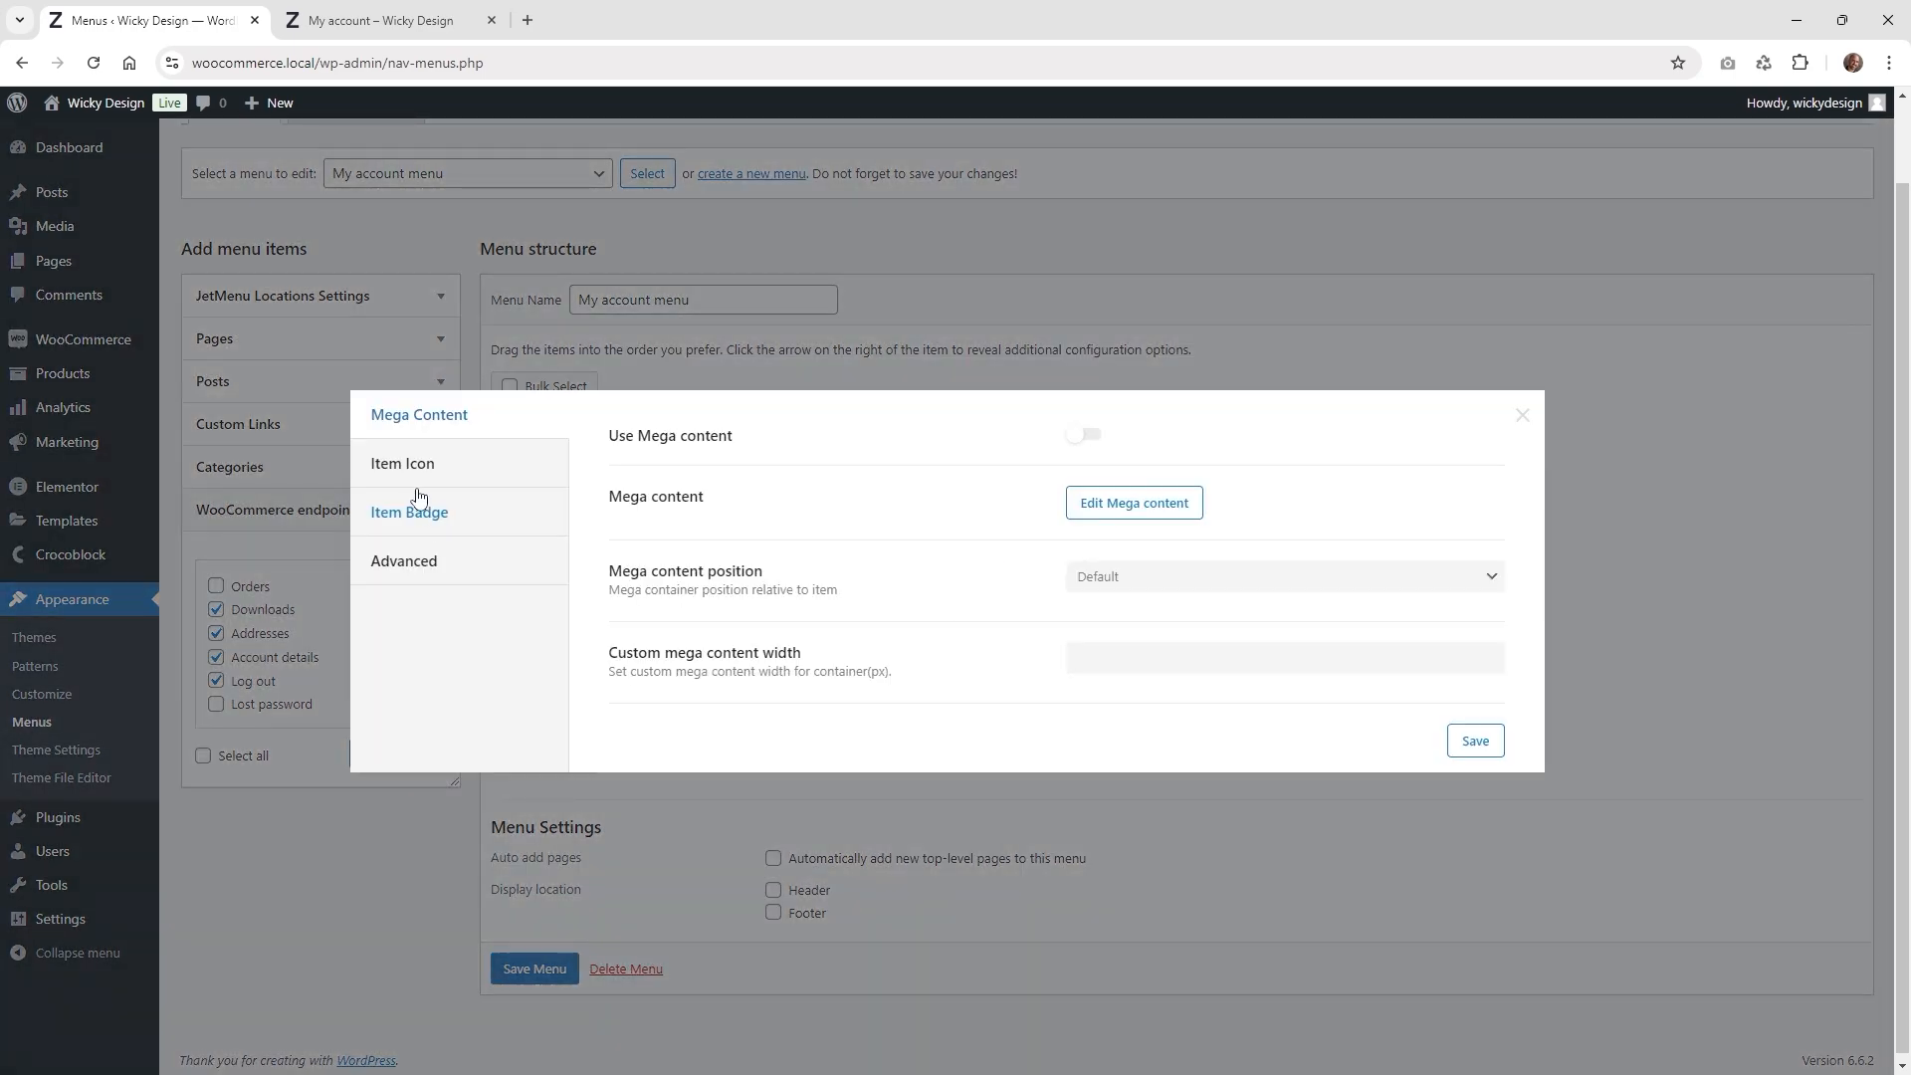
{"action": "left_click", "coordinate": [416, 460]}
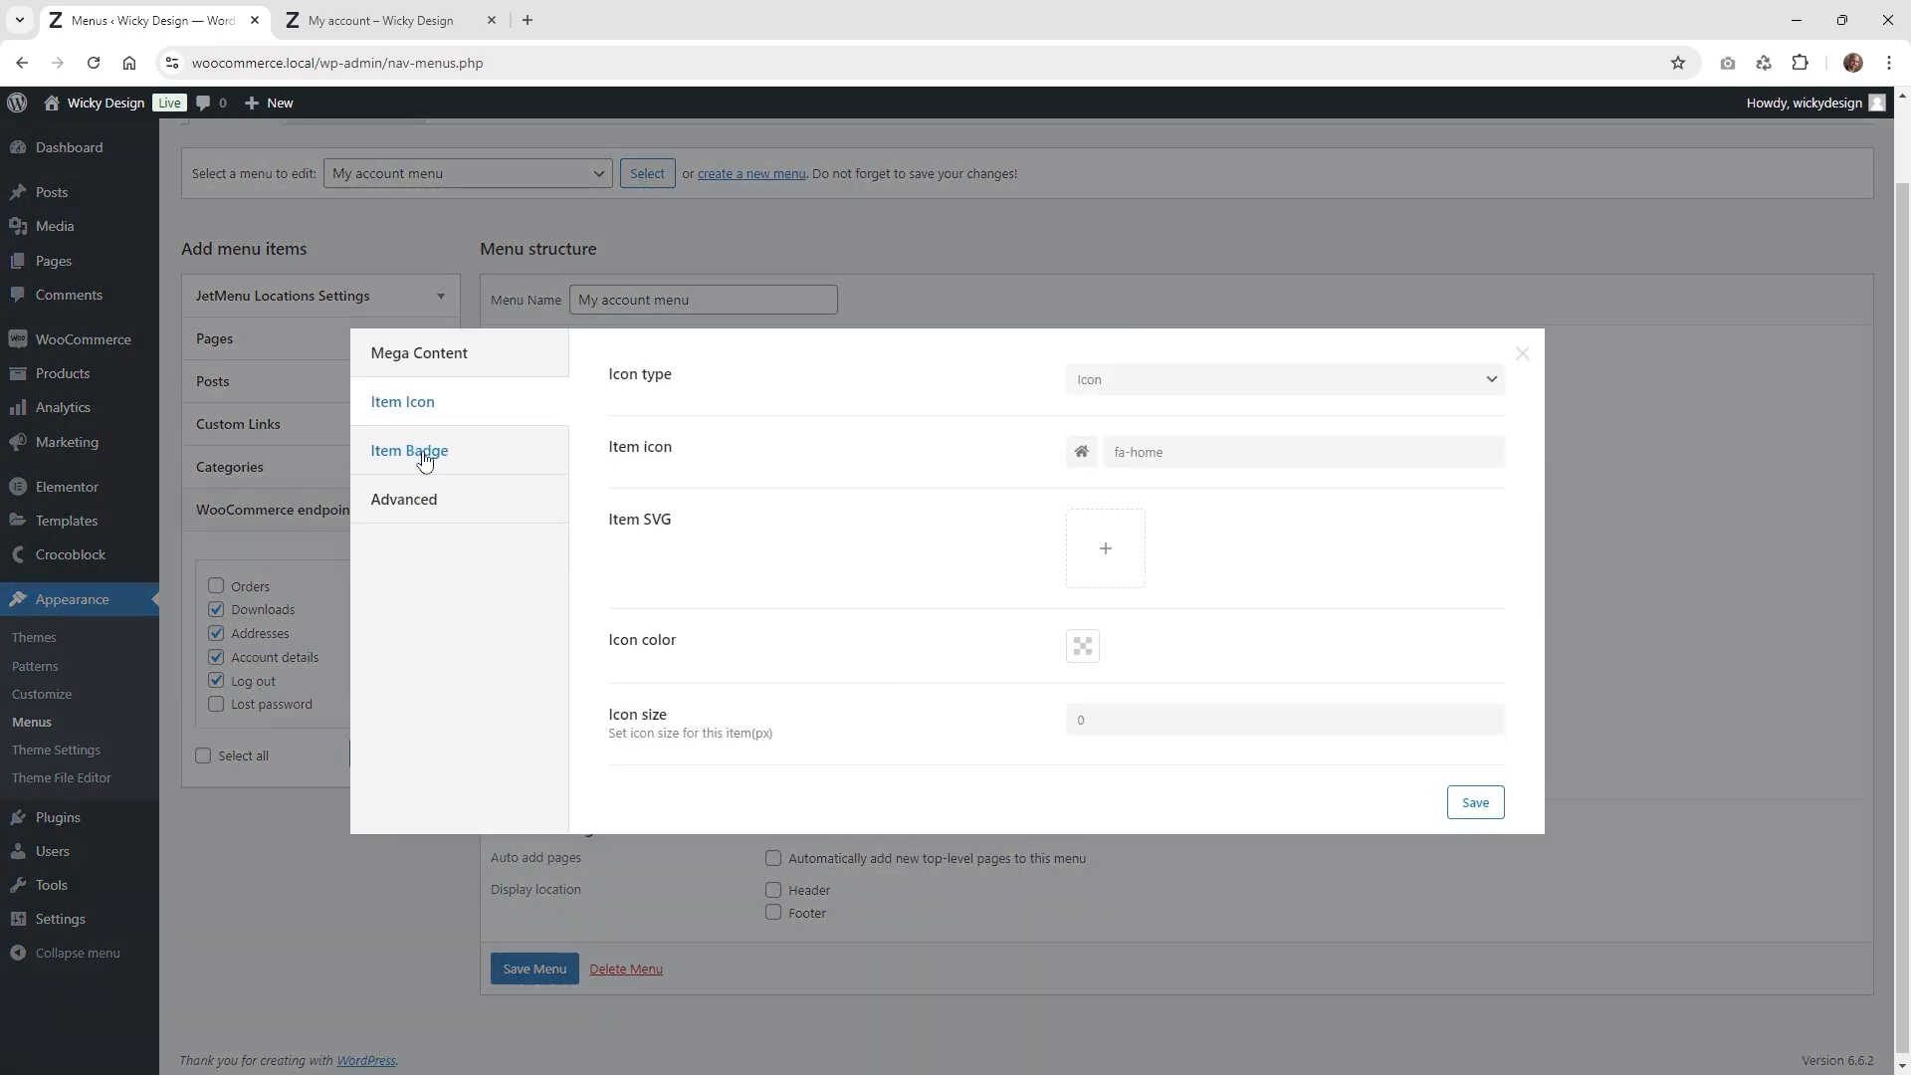
{"action": "left_click", "coordinate": [1523, 354]}
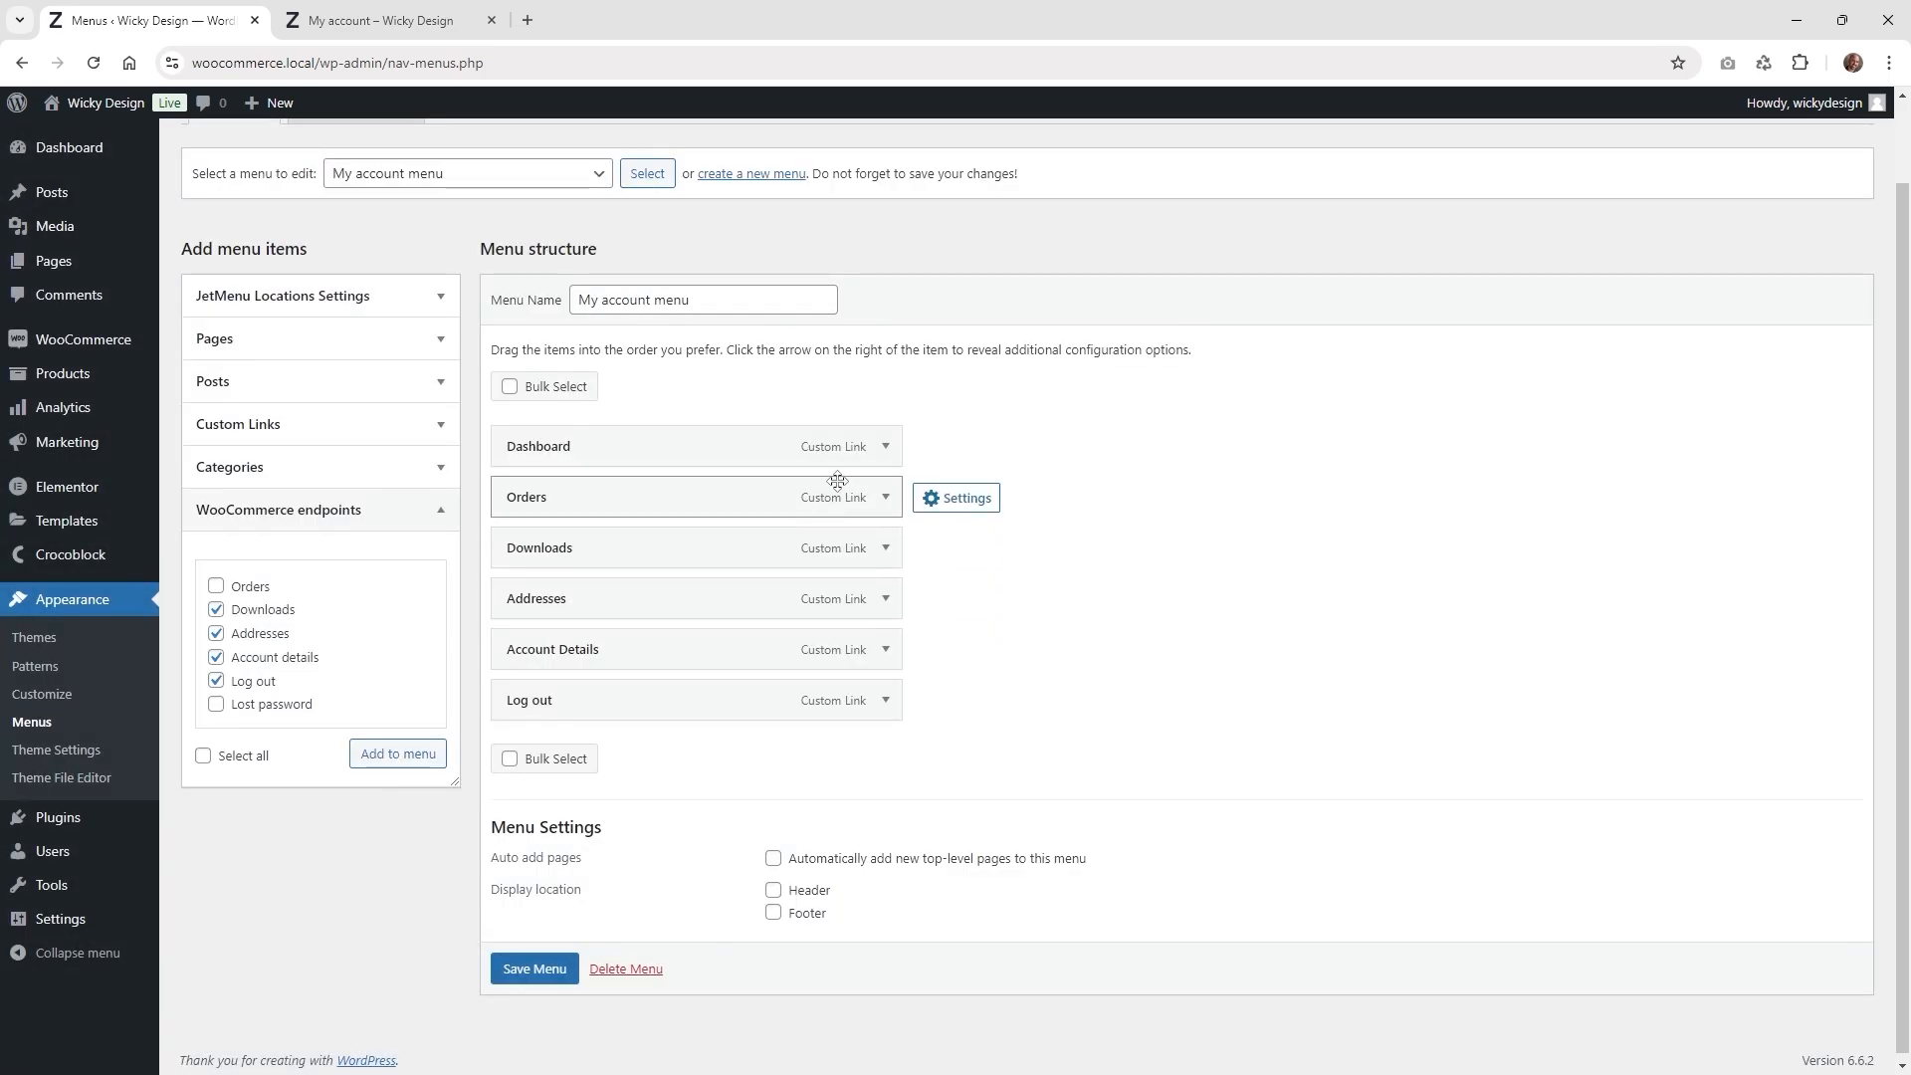
{"action": "mouse_move", "coordinate": [931, 459]}
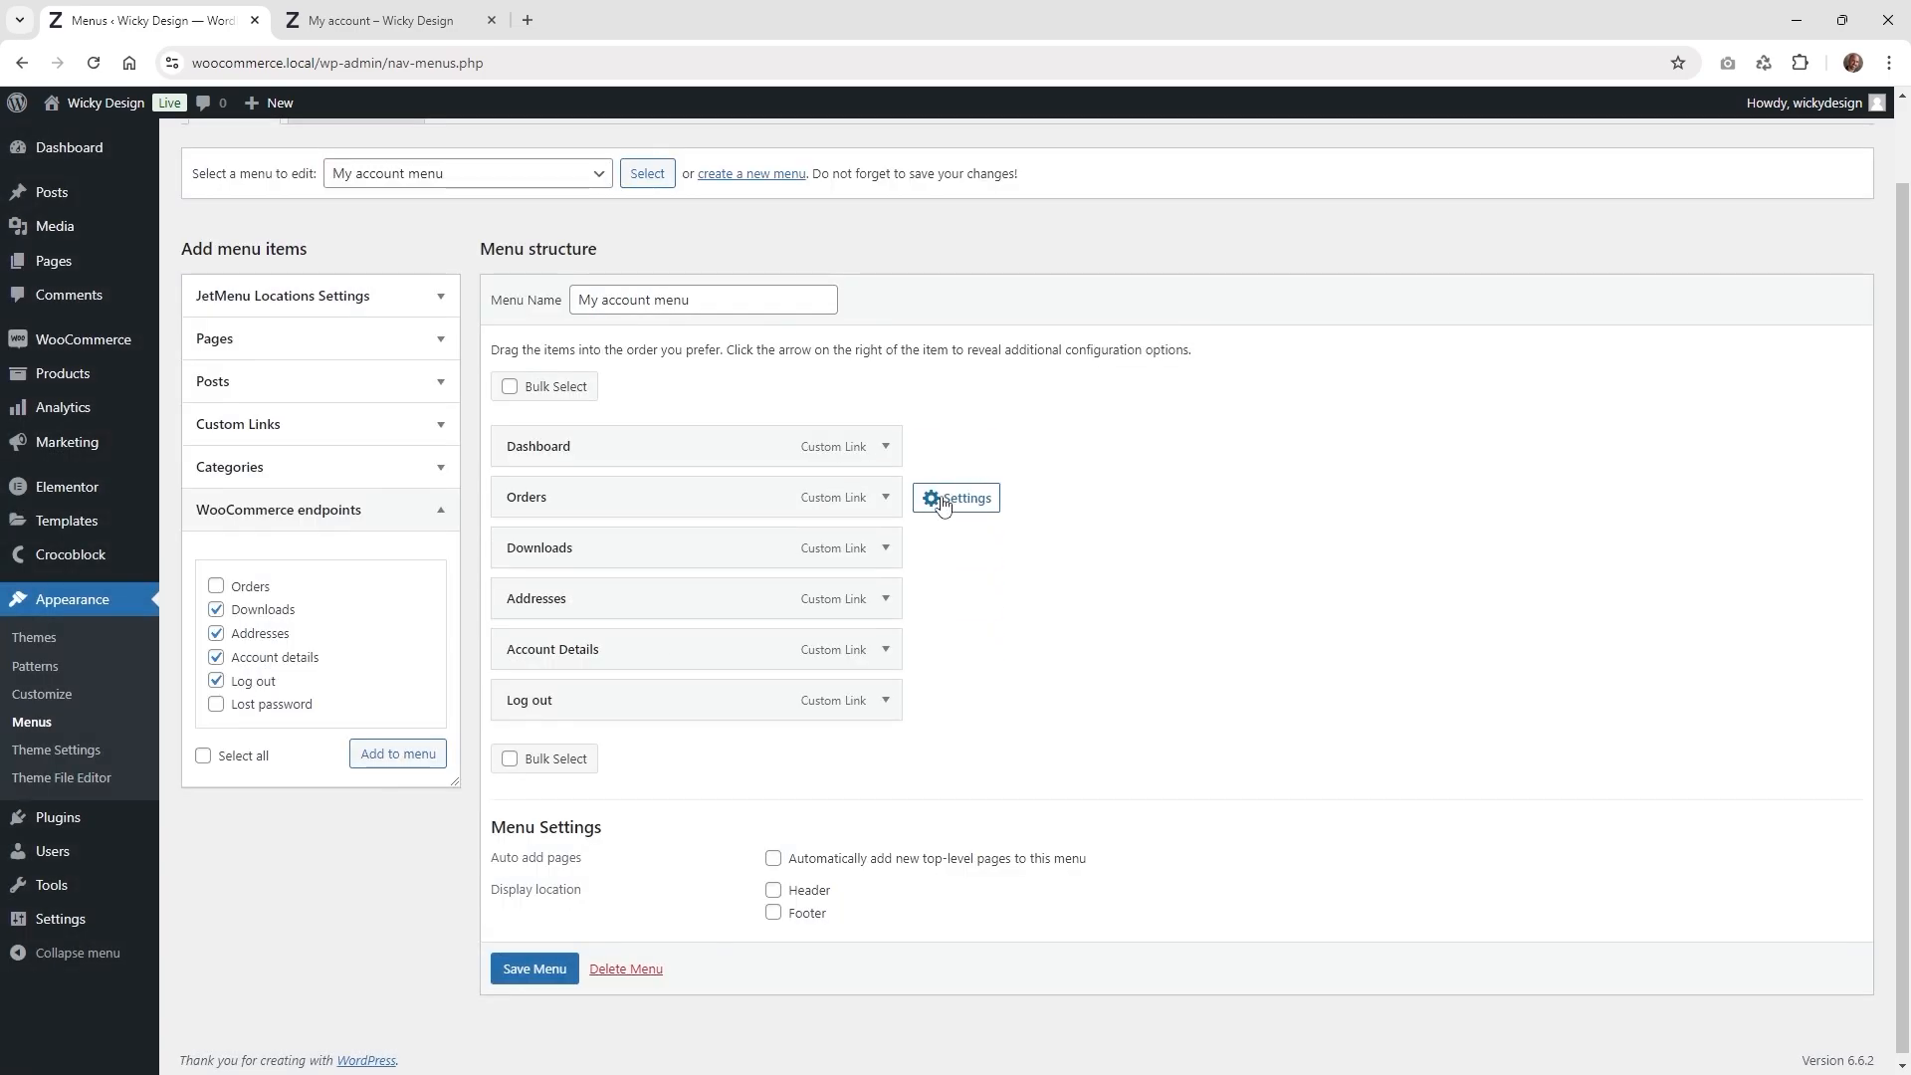
{"action": "left_click", "coordinate": [943, 501]}
{"action": "left_click", "coordinate": [444, 466]}
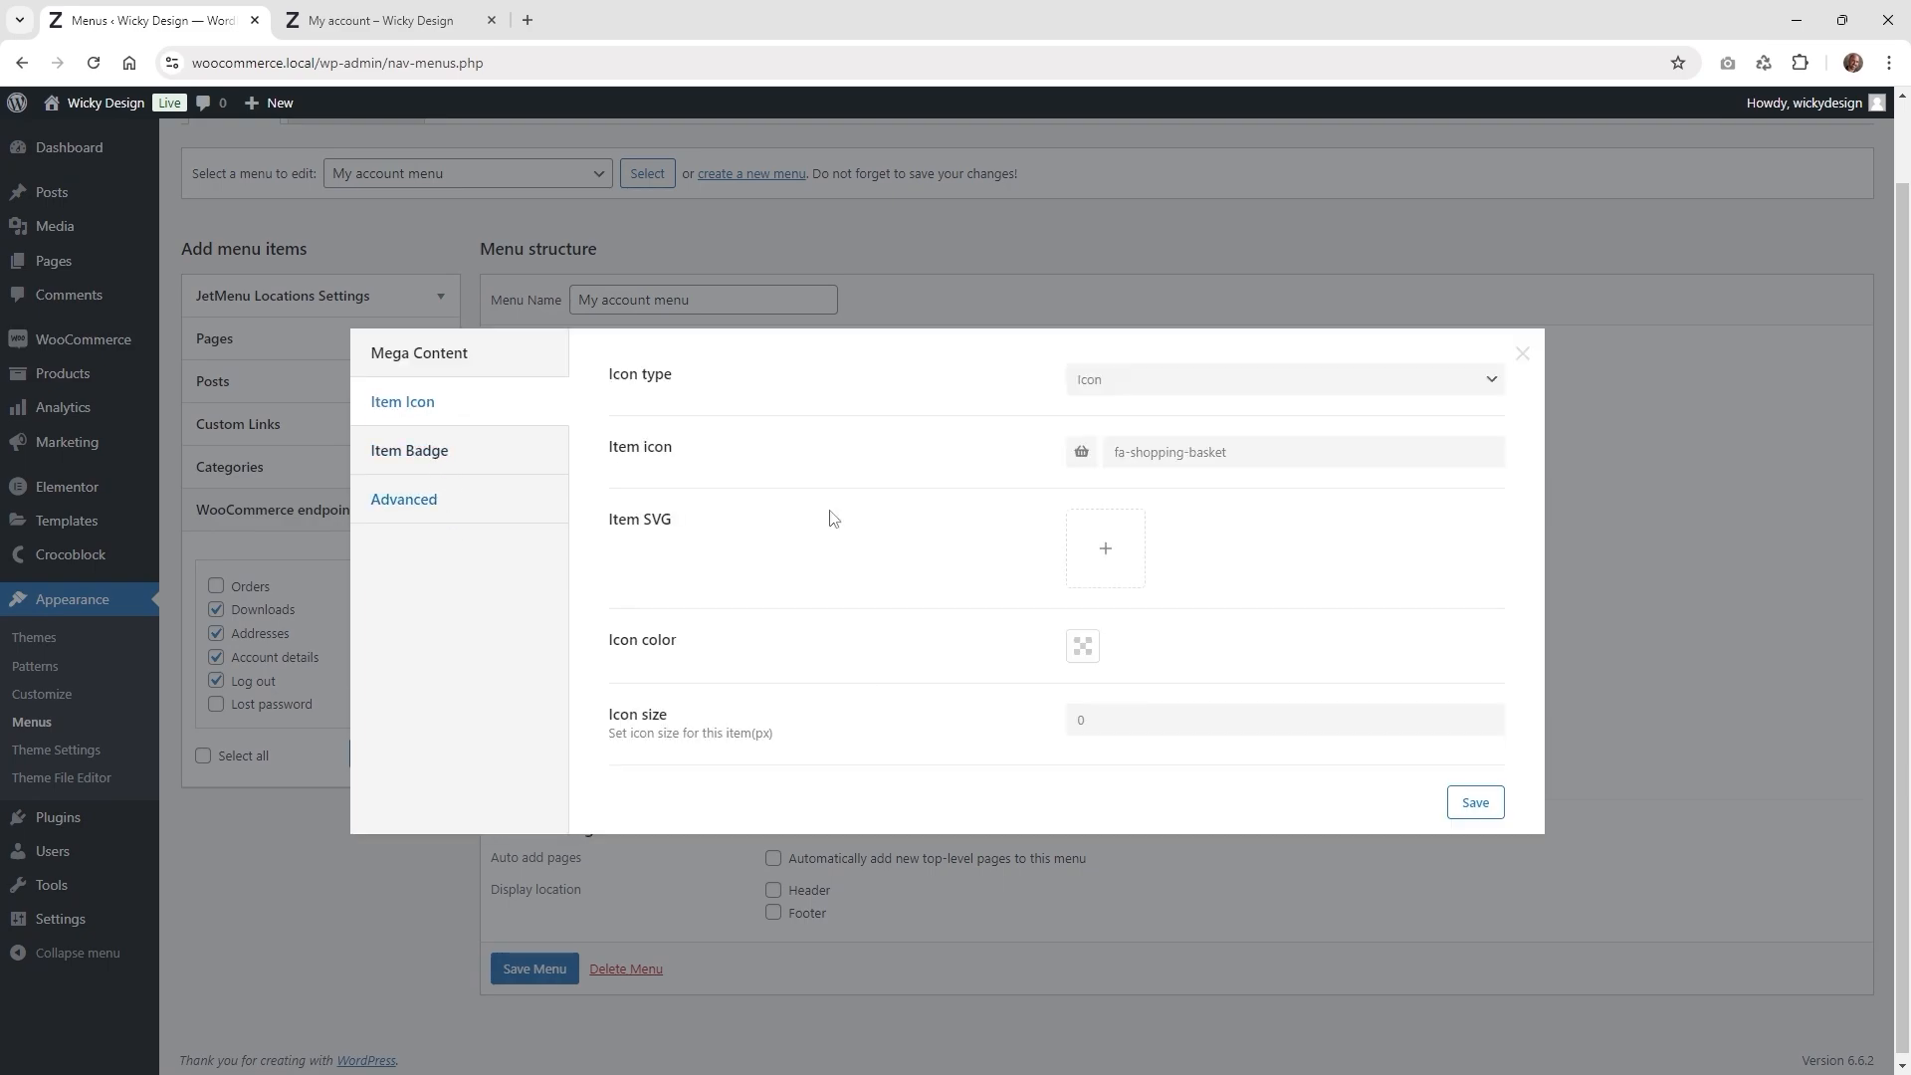
{"action": "left_click", "coordinate": [1523, 355]}
{"action": "left_click", "coordinate": [378, 20]}
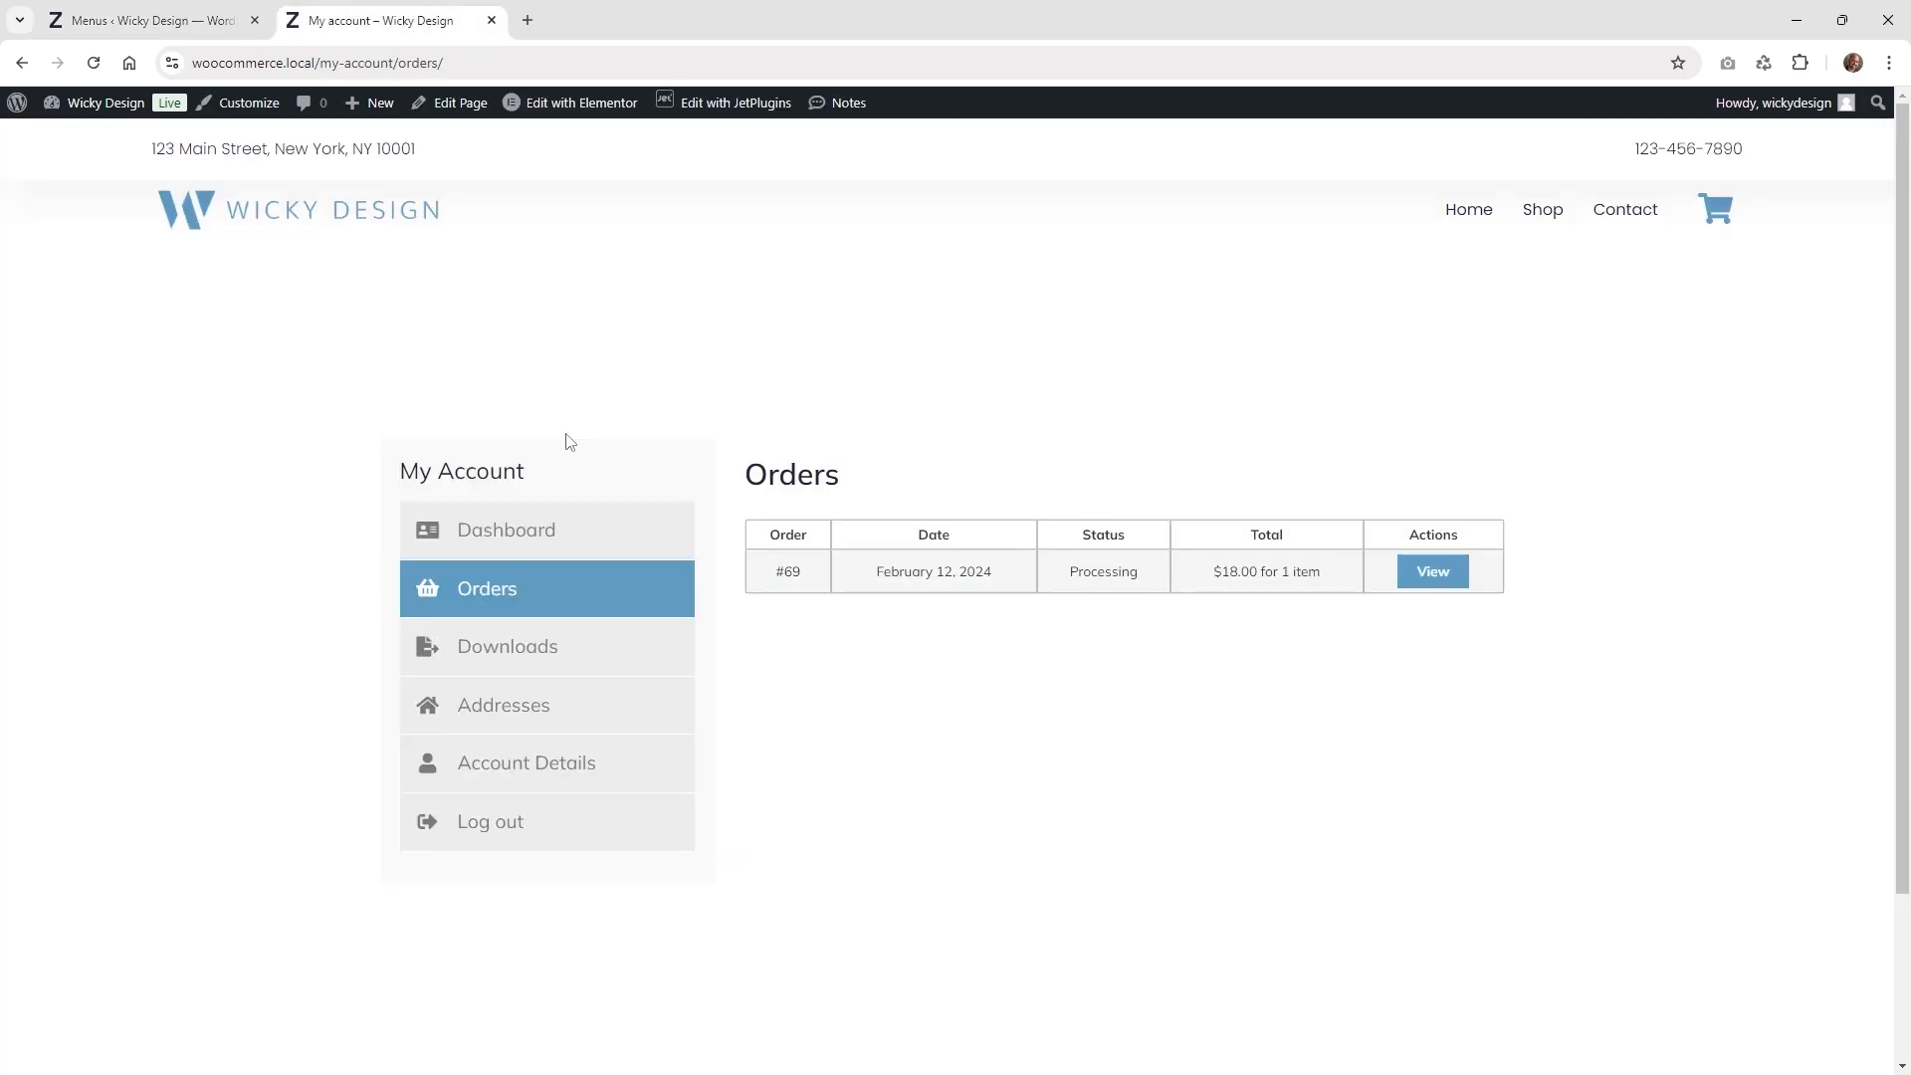
{"action": "left_click", "coordinate": [416, 828]}
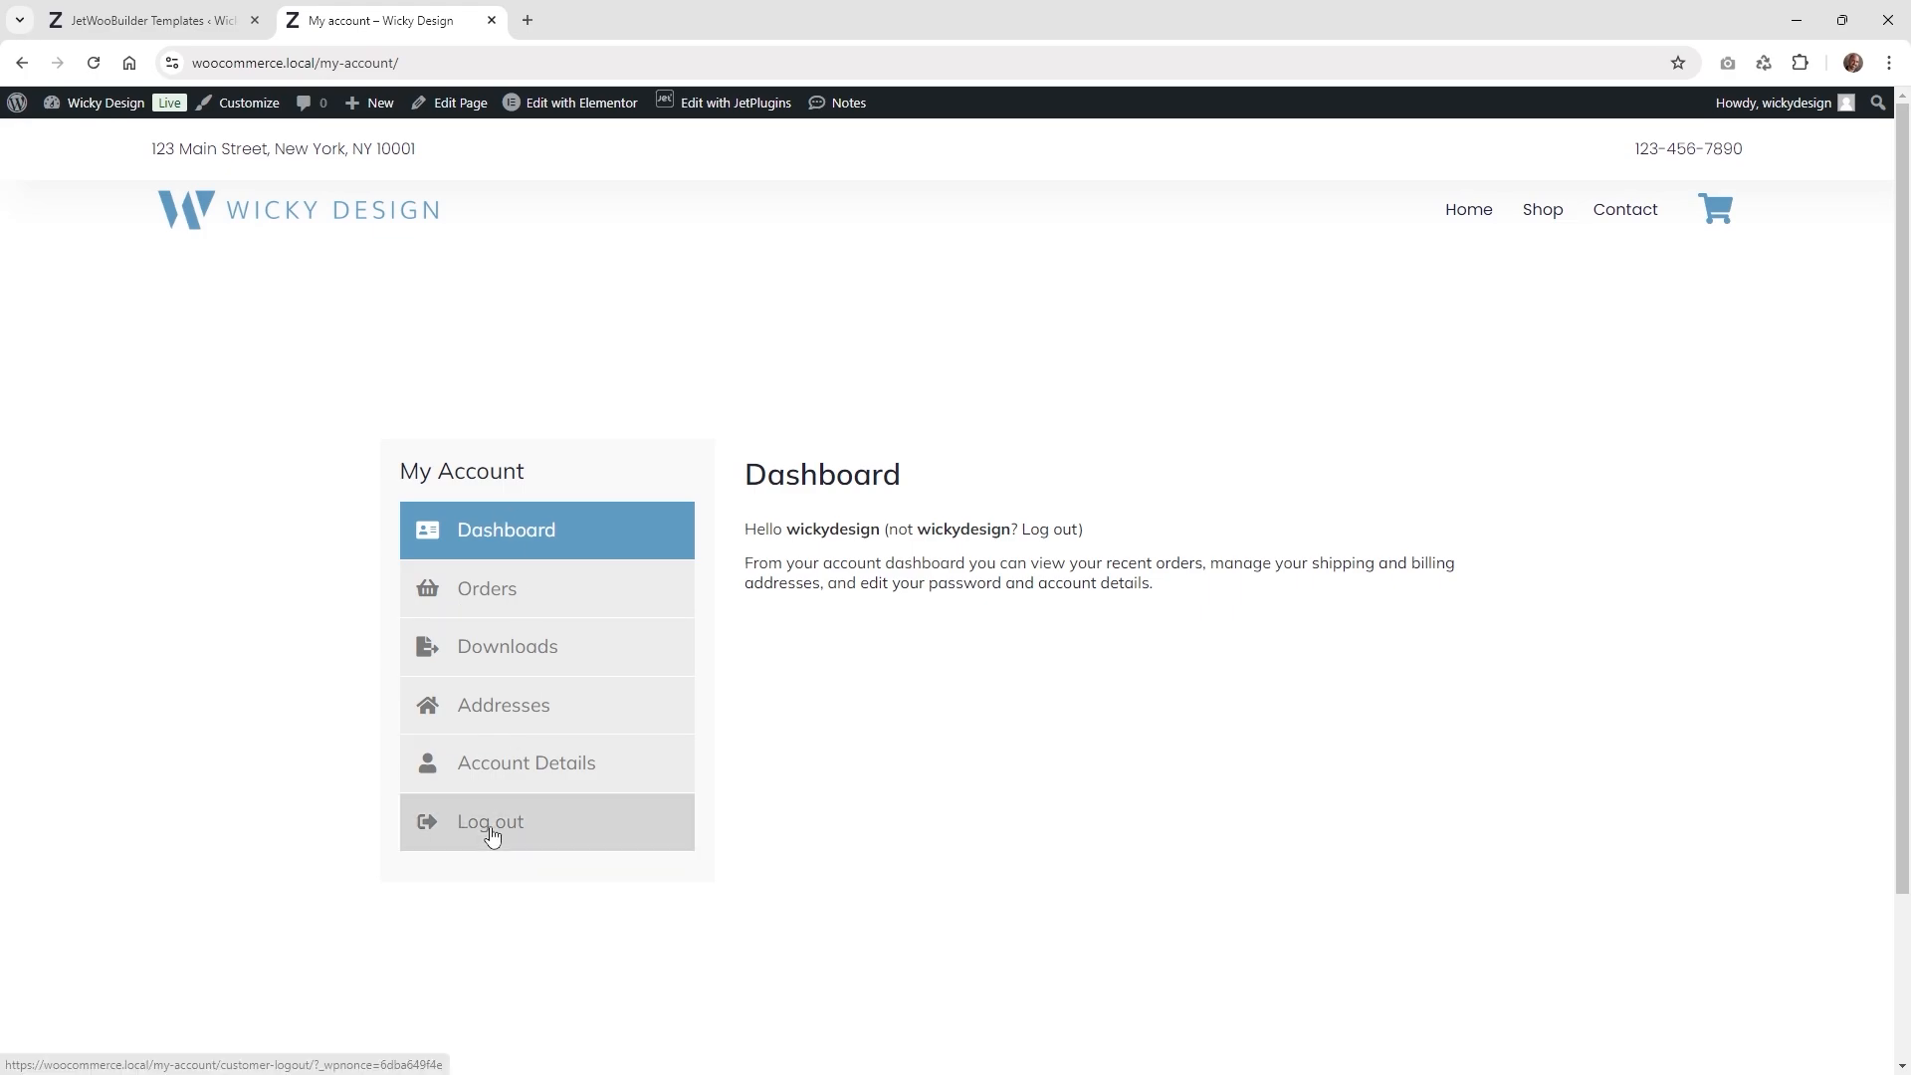
- Compare the Main Account Dashboard entry in the JetWooBuilder template list with the front-end my-account page and its URL
{"action": "left_click", "coordinate": [189, 9]}
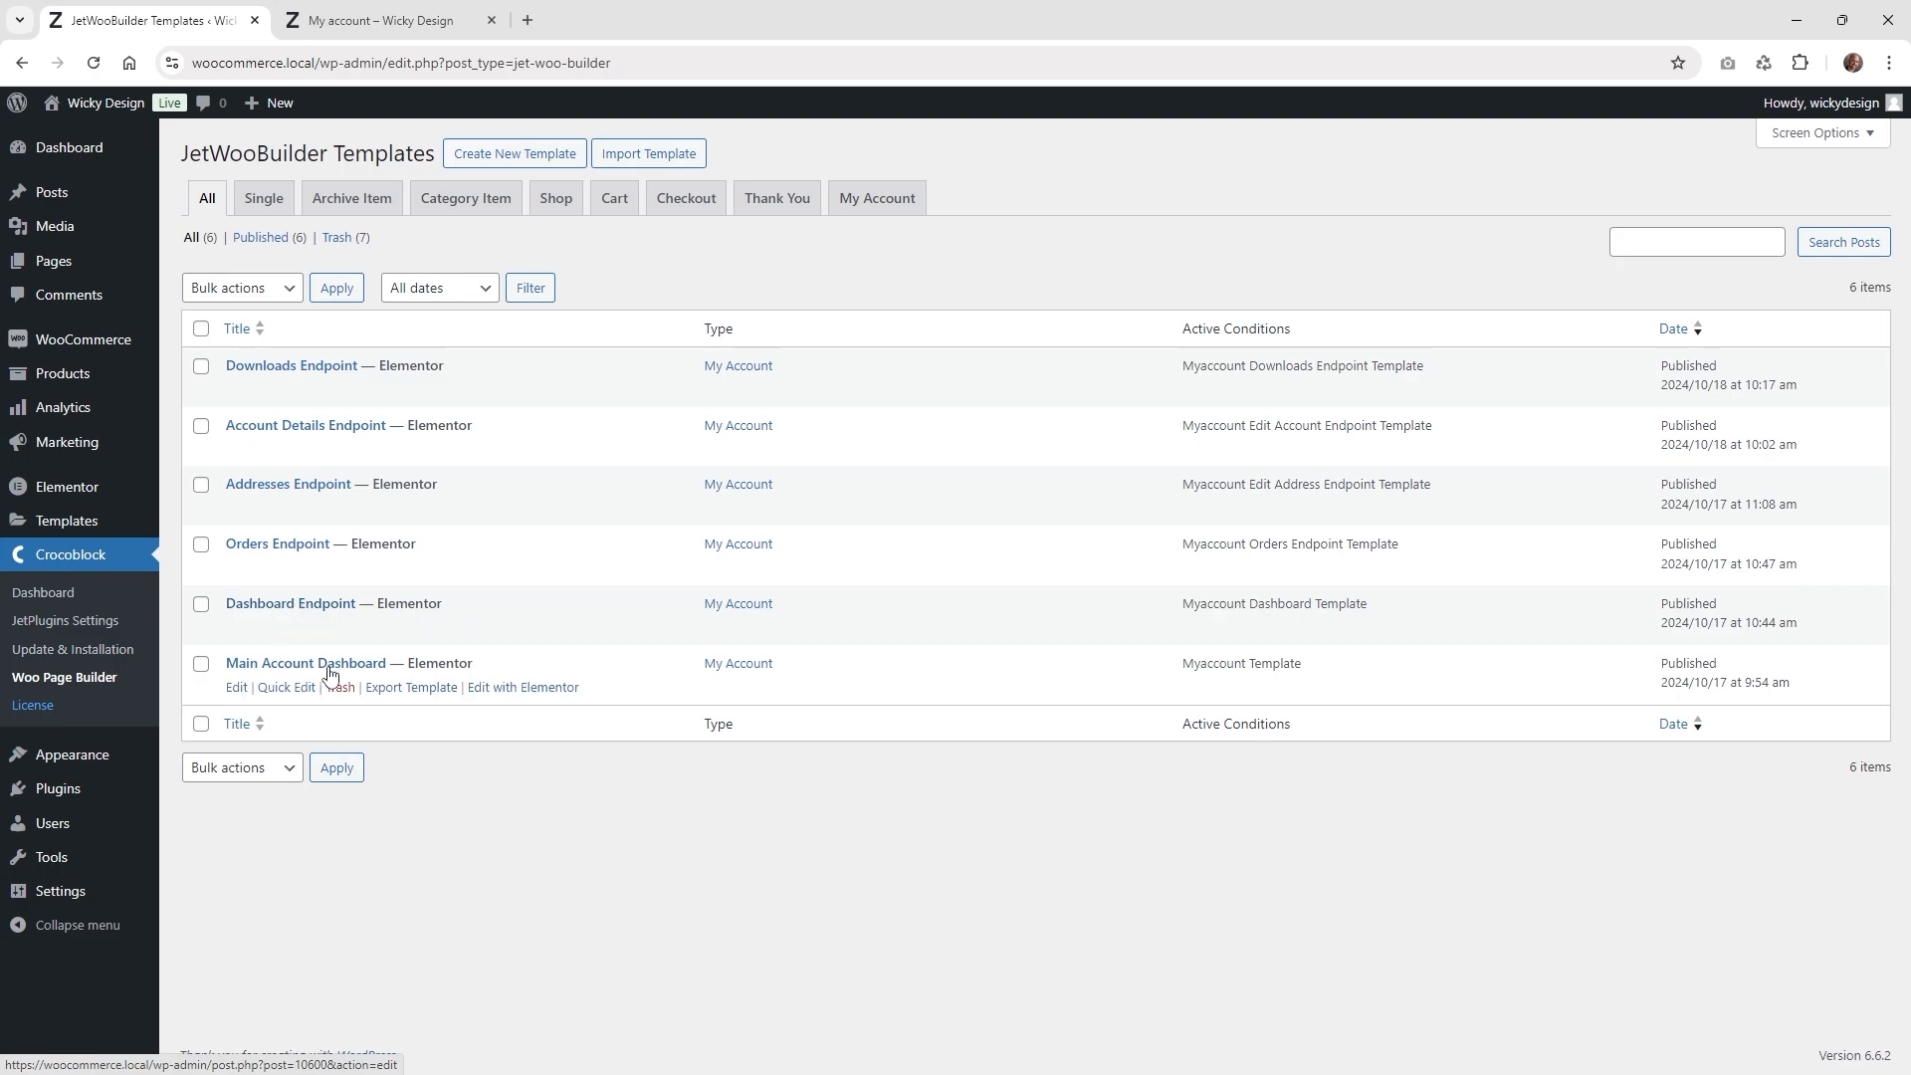
{"action": "left_click", "coordinate": [381, 20]}
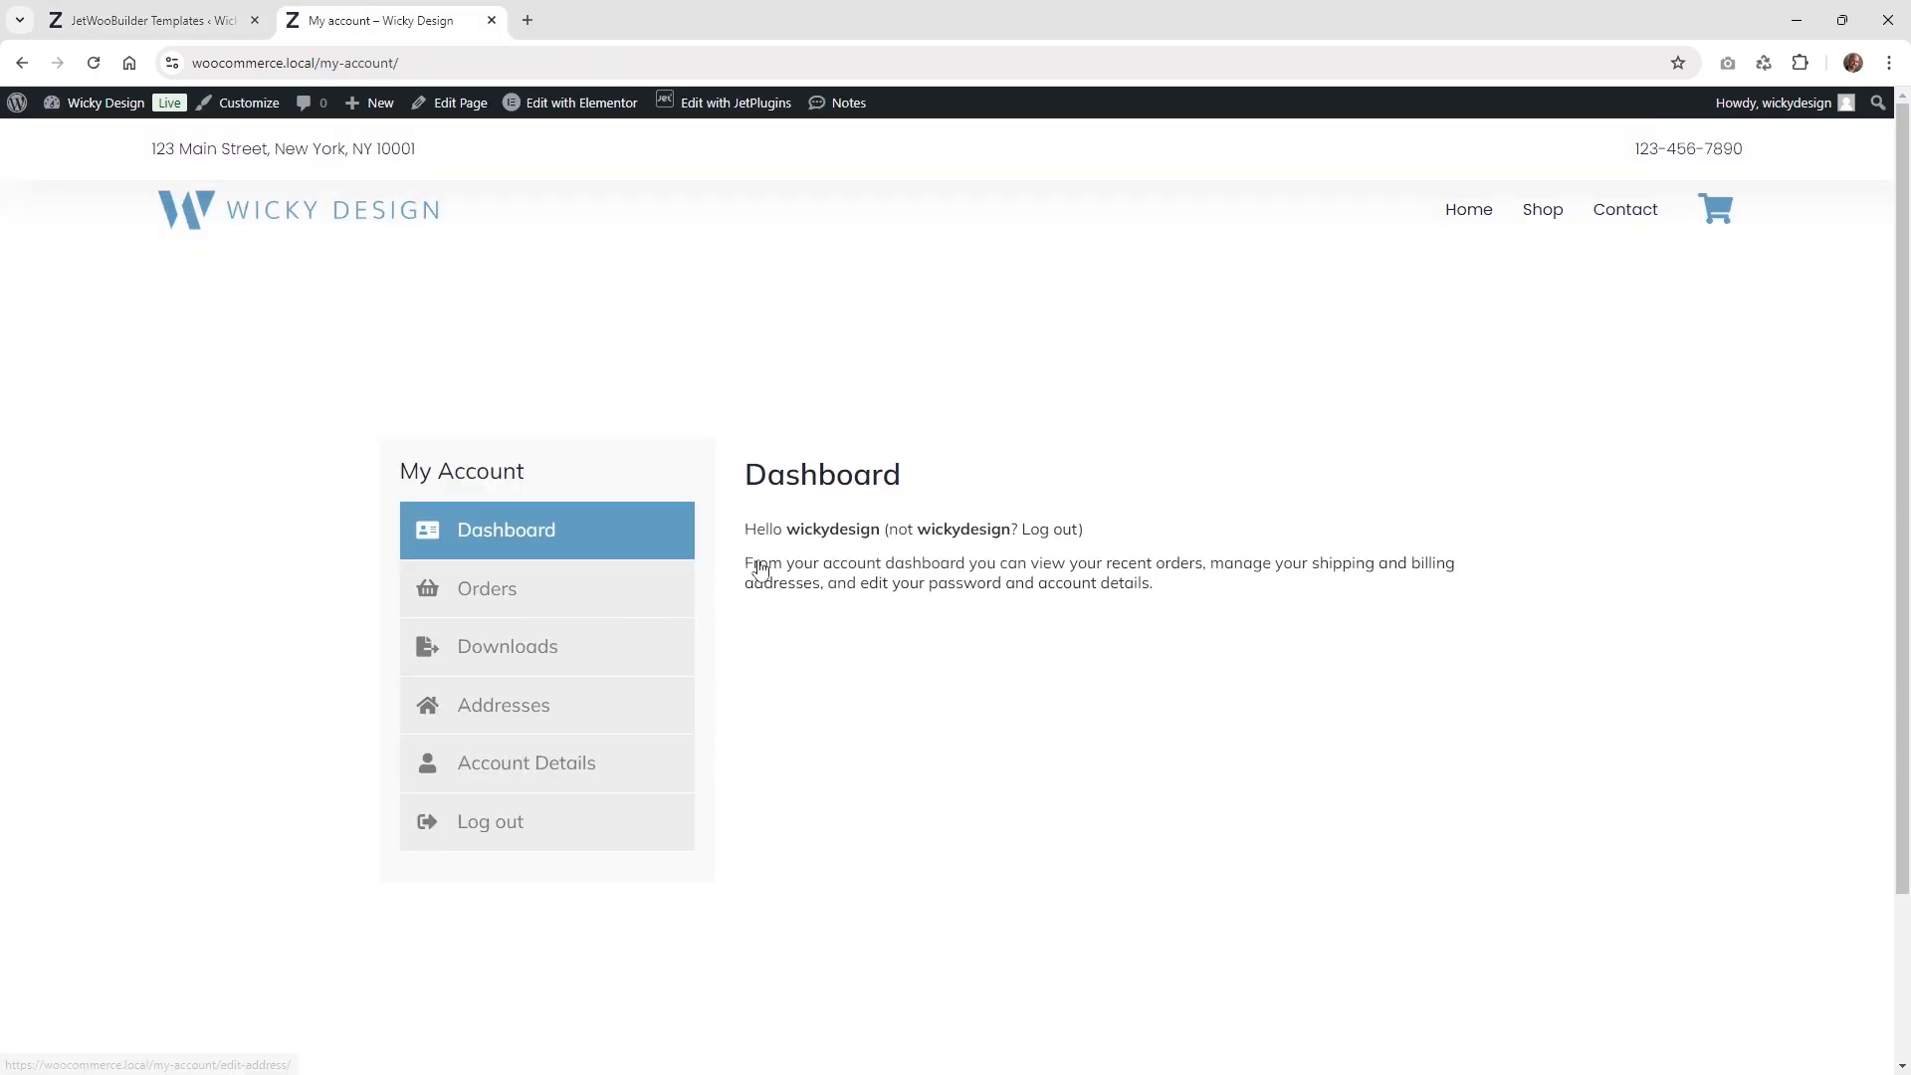
{"action": "left_click", "coordinate": [355, 64]}
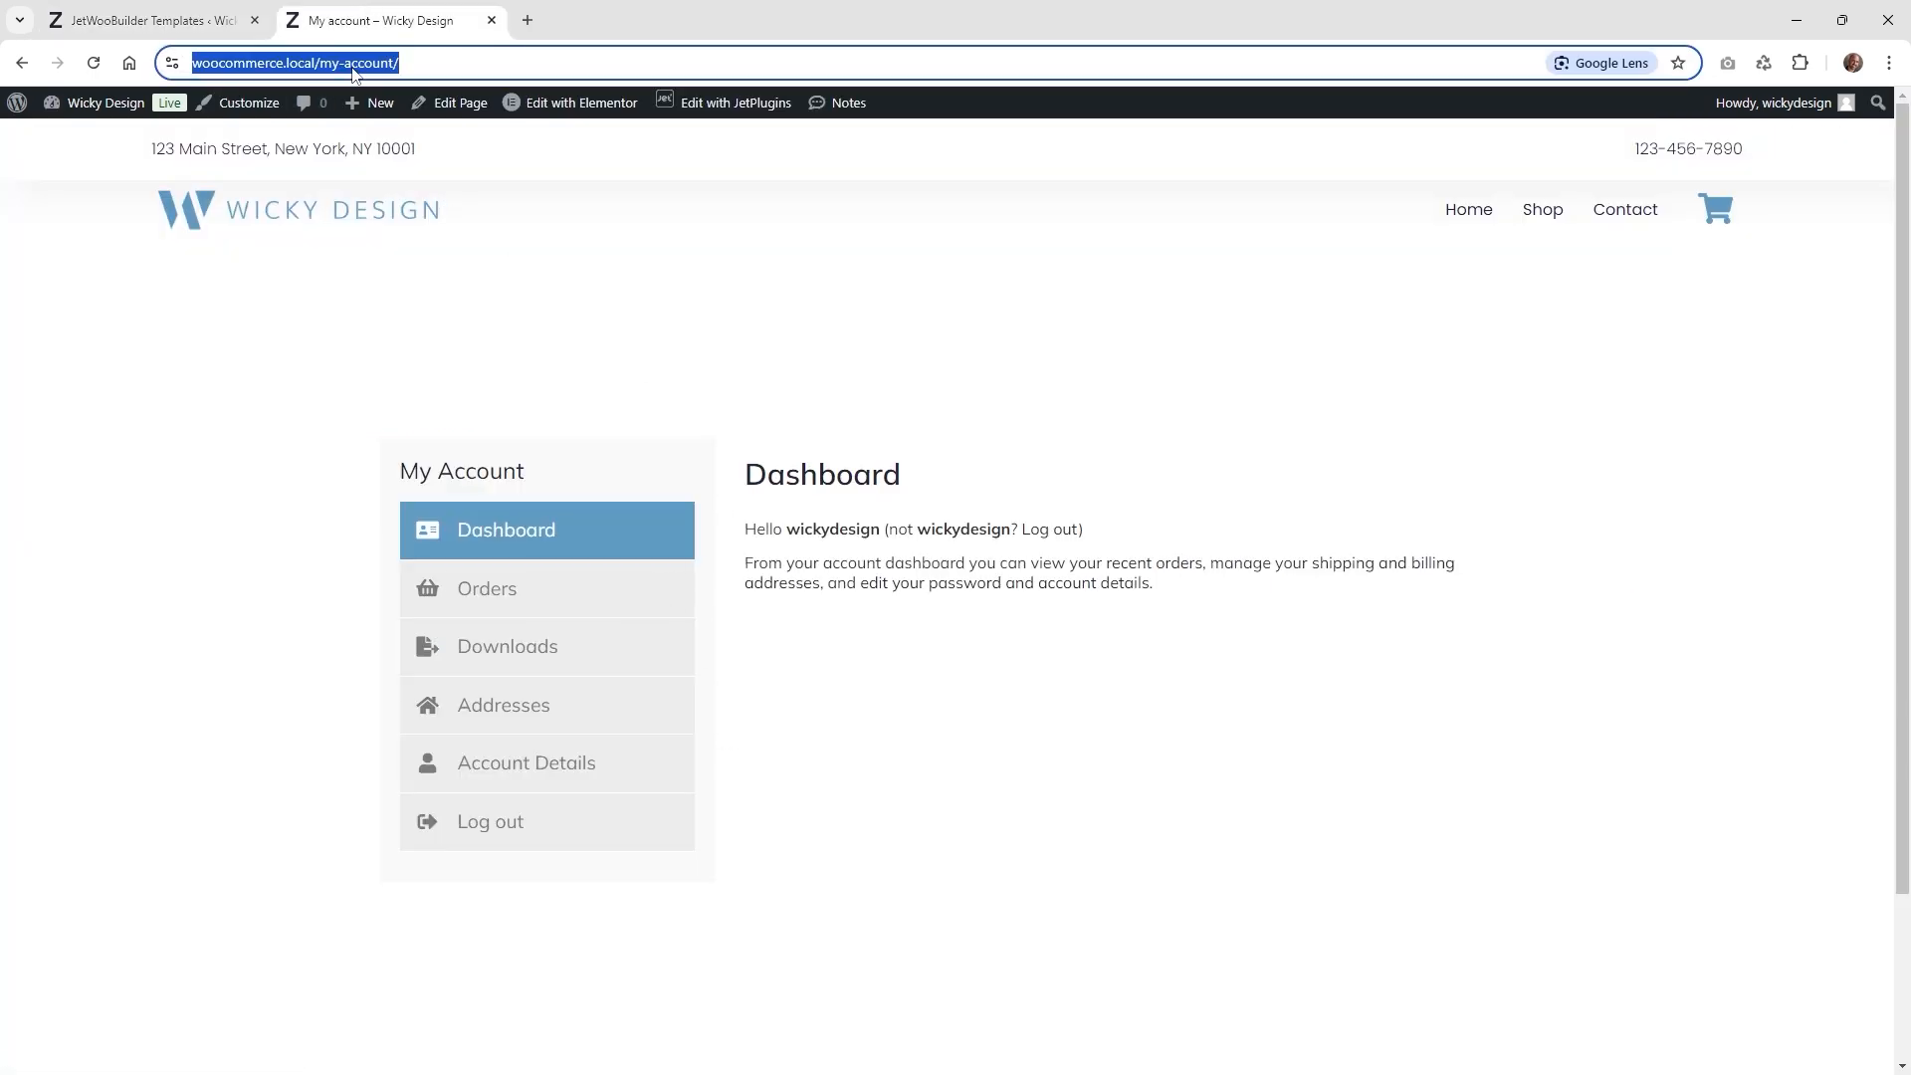
{"action": "left_click", "coordinate": [710, 530]}
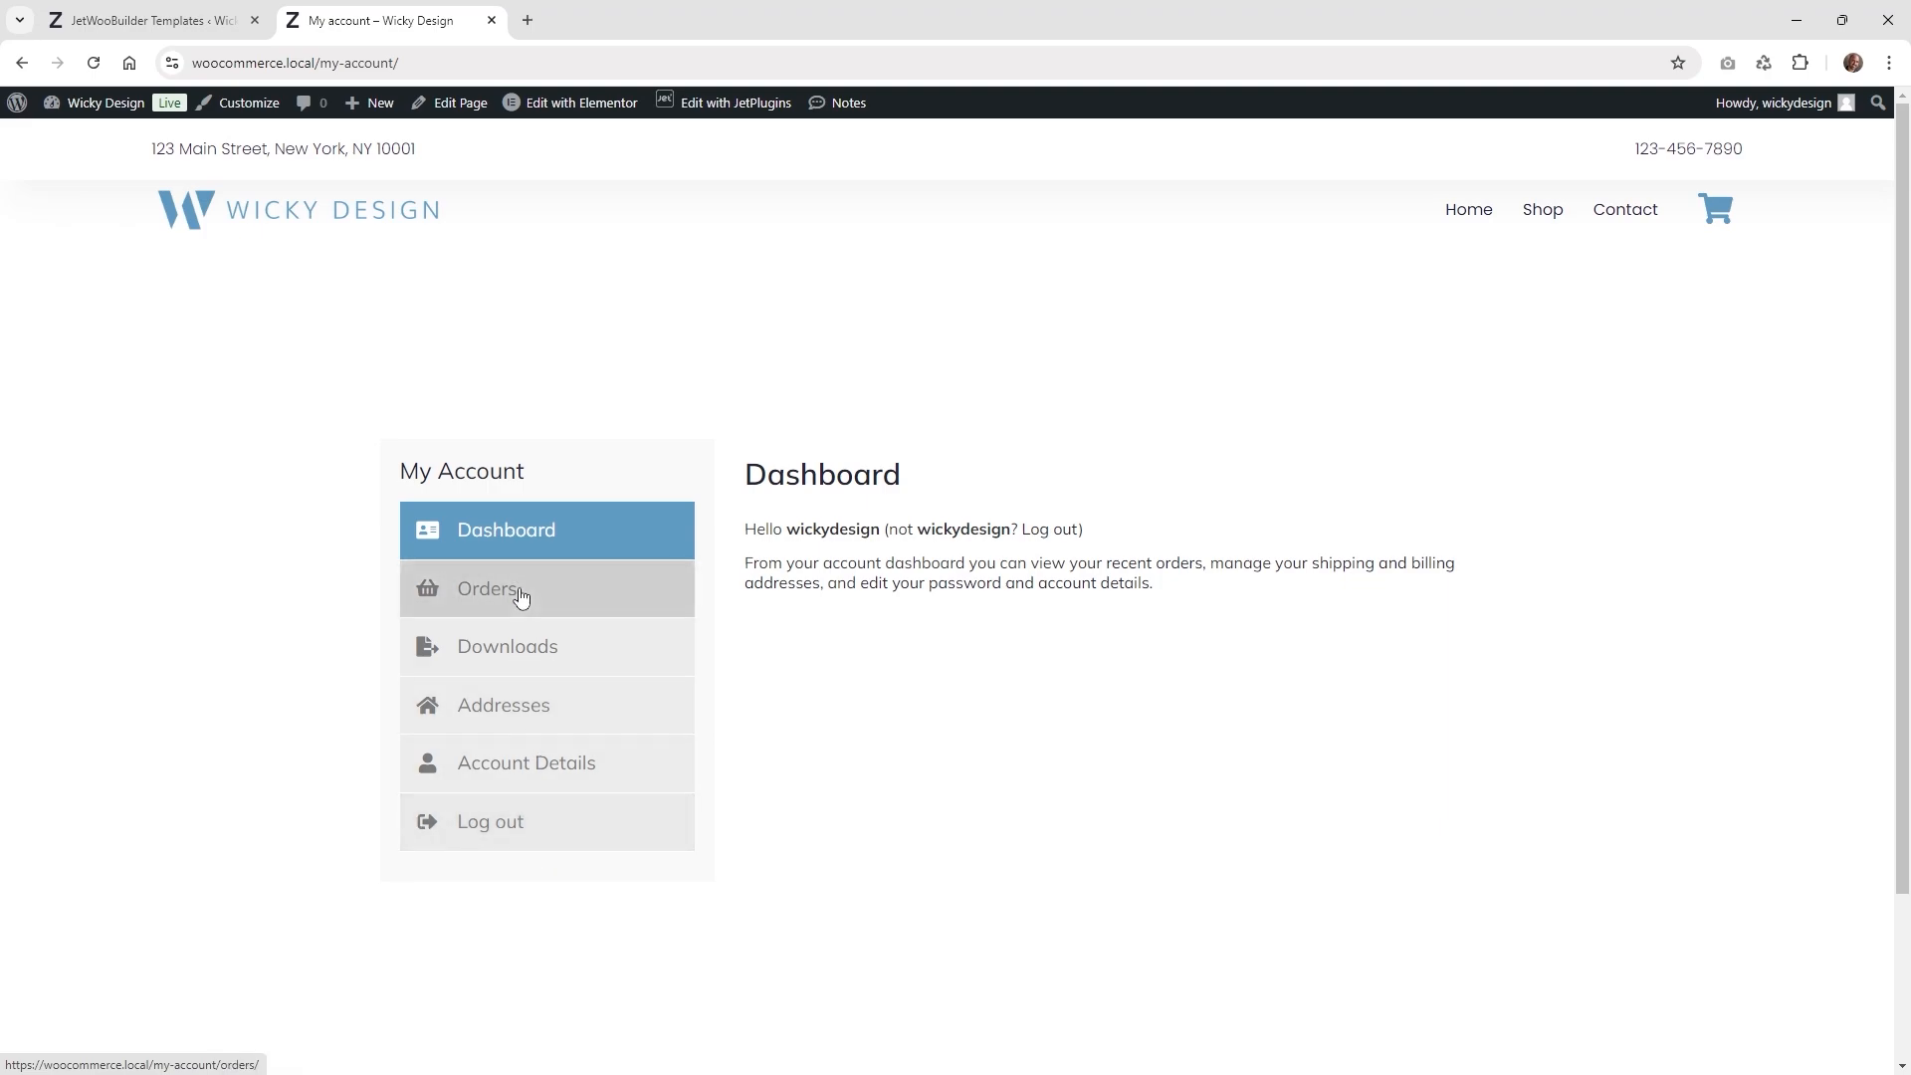
{"action": "key", "text": "ctrl+shift+Tab"}
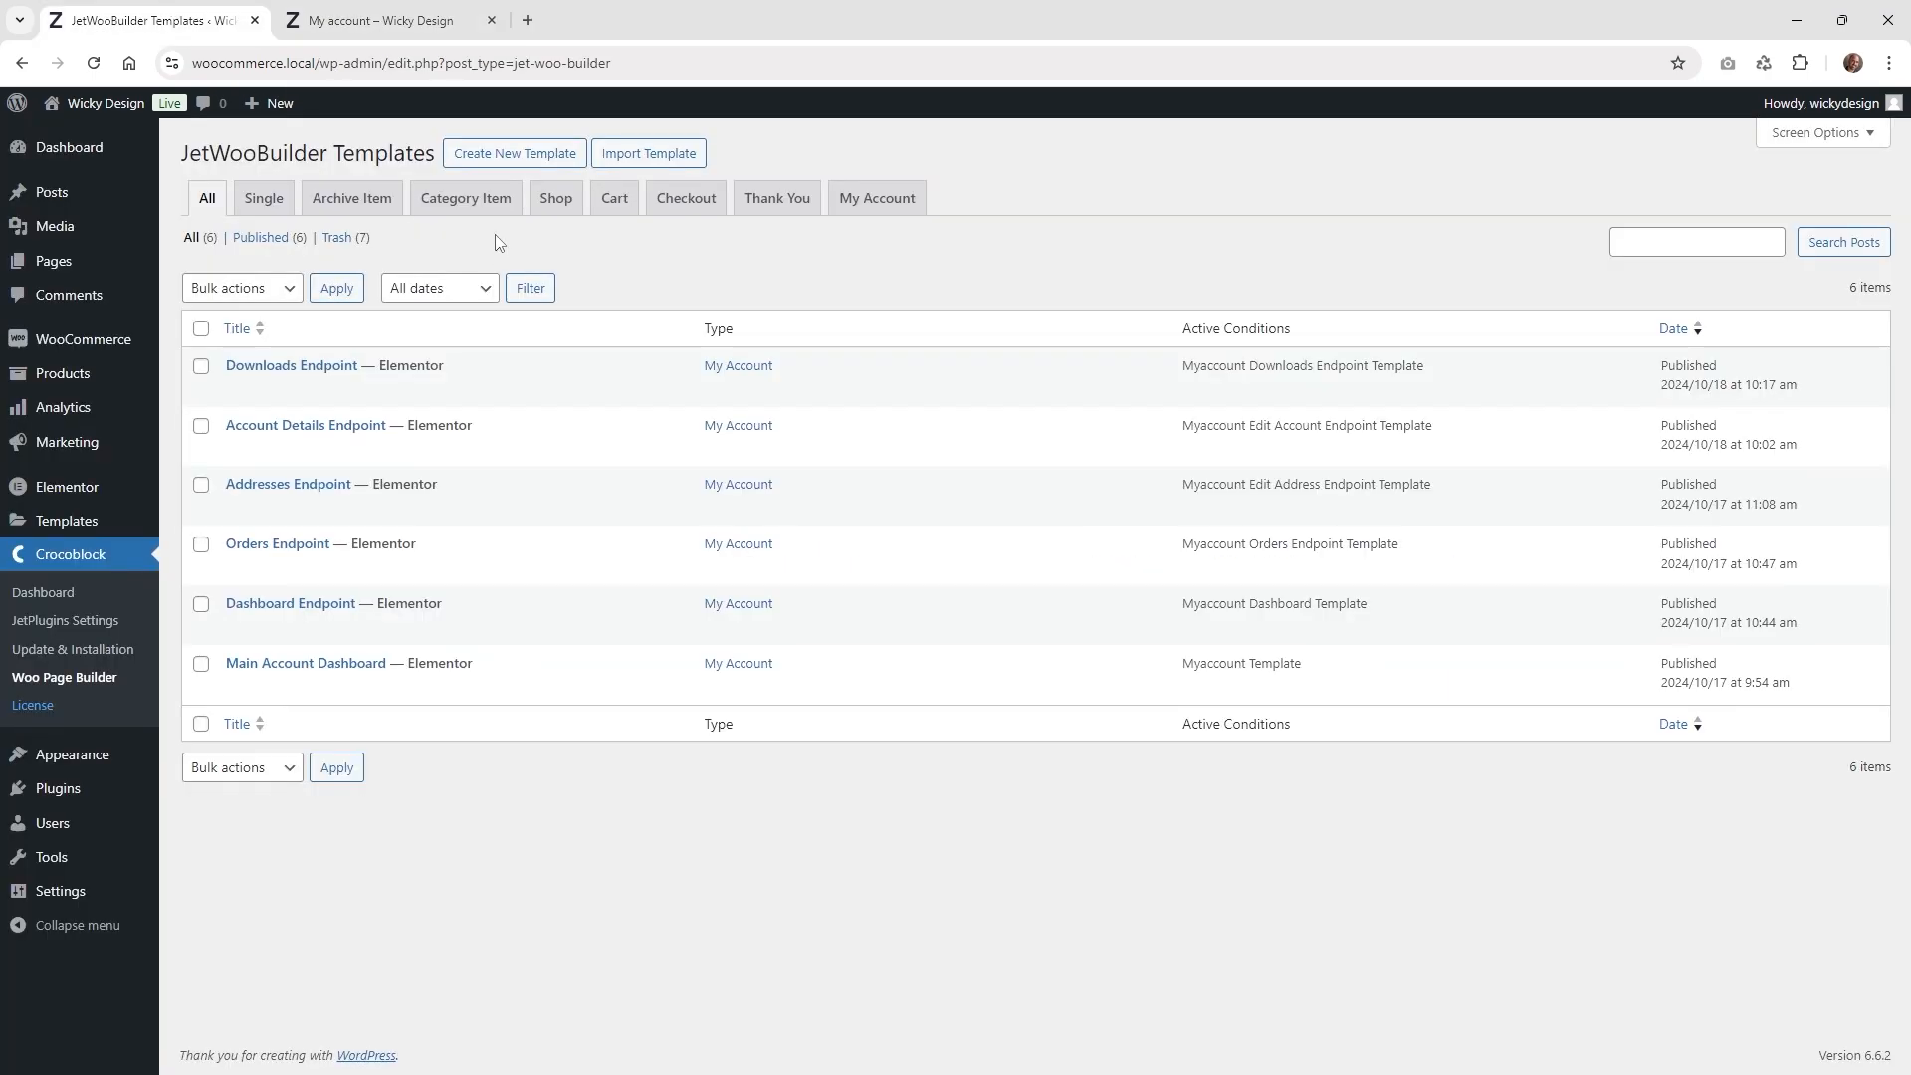
{"action": "left_click", "coordinate": [492, 167]}
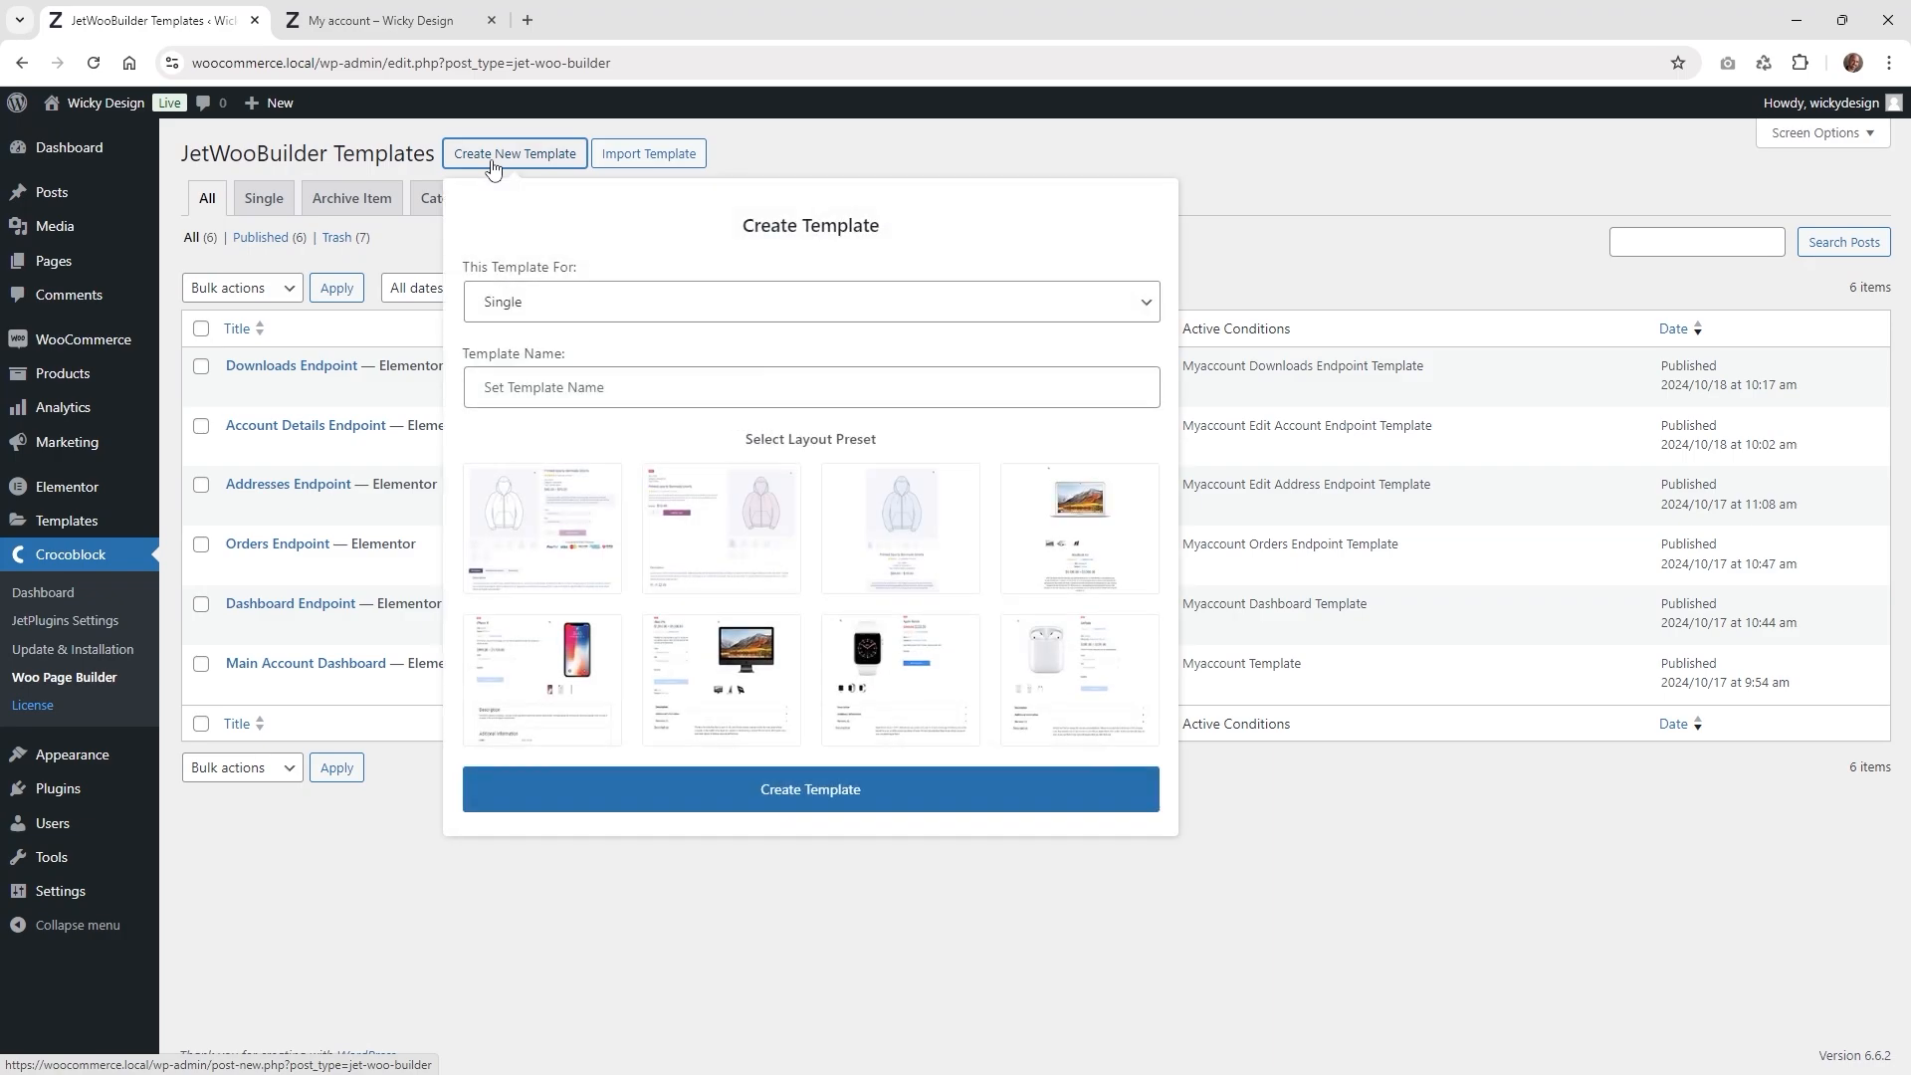
{"action": "left_click", "coordinate": [602, 312]}
{"action": "left_click", "coordinate": [534, 530]}
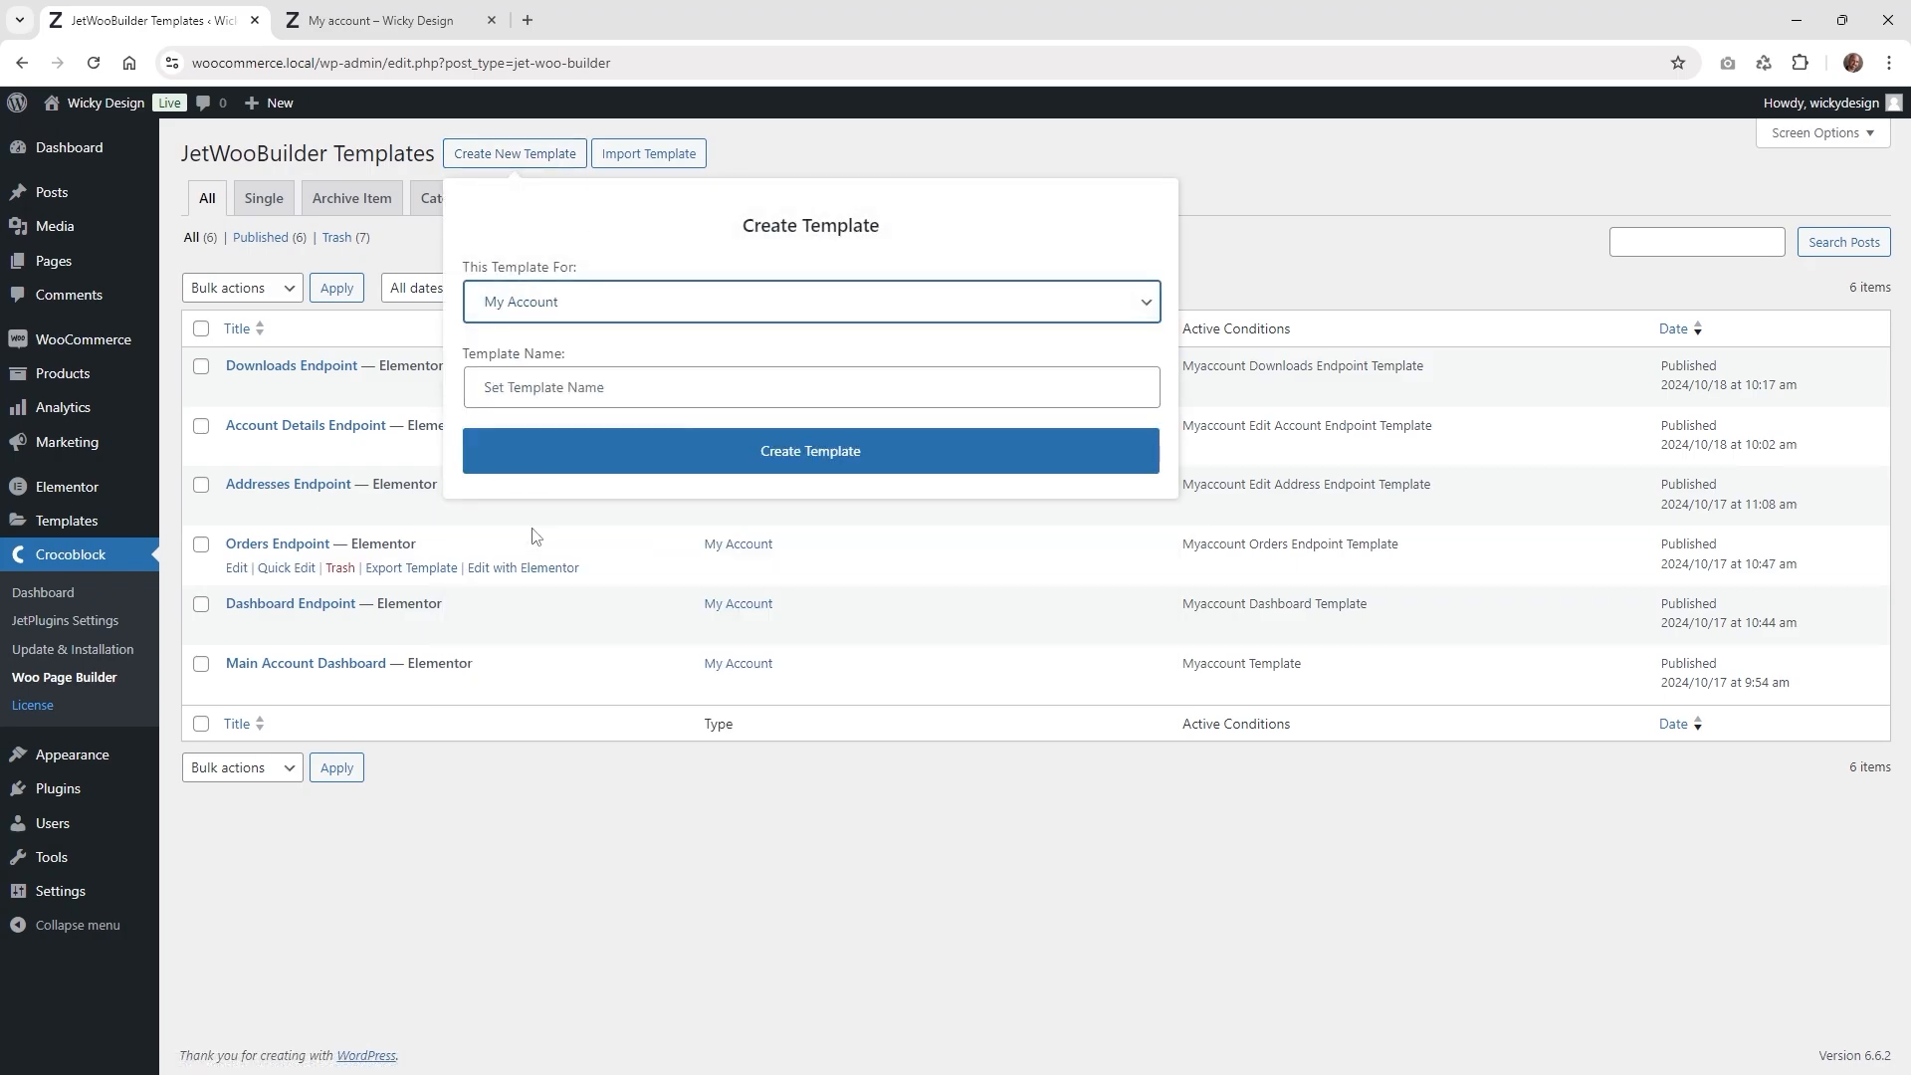
{"action": "left_click", "coordinate": [572, 386]}
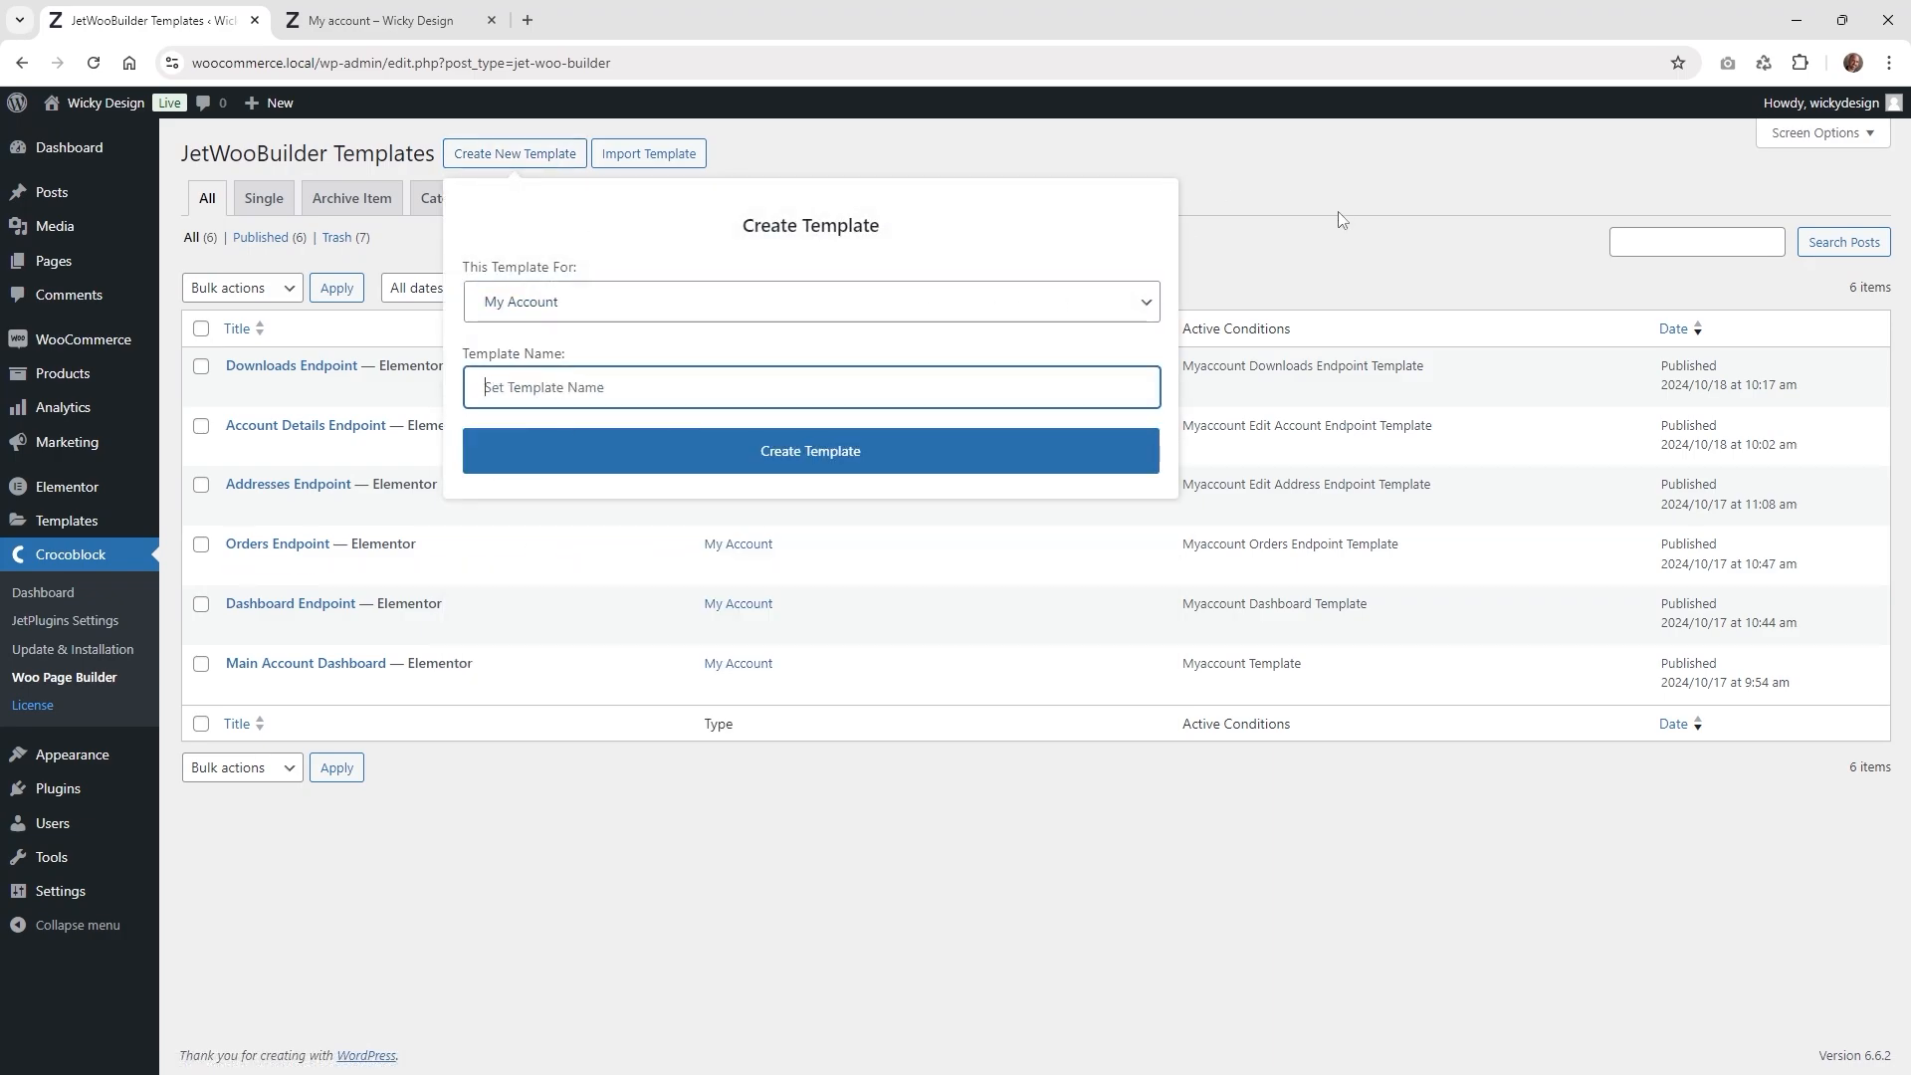
{"action": "left_click", "coordinate": [1336, 282]}
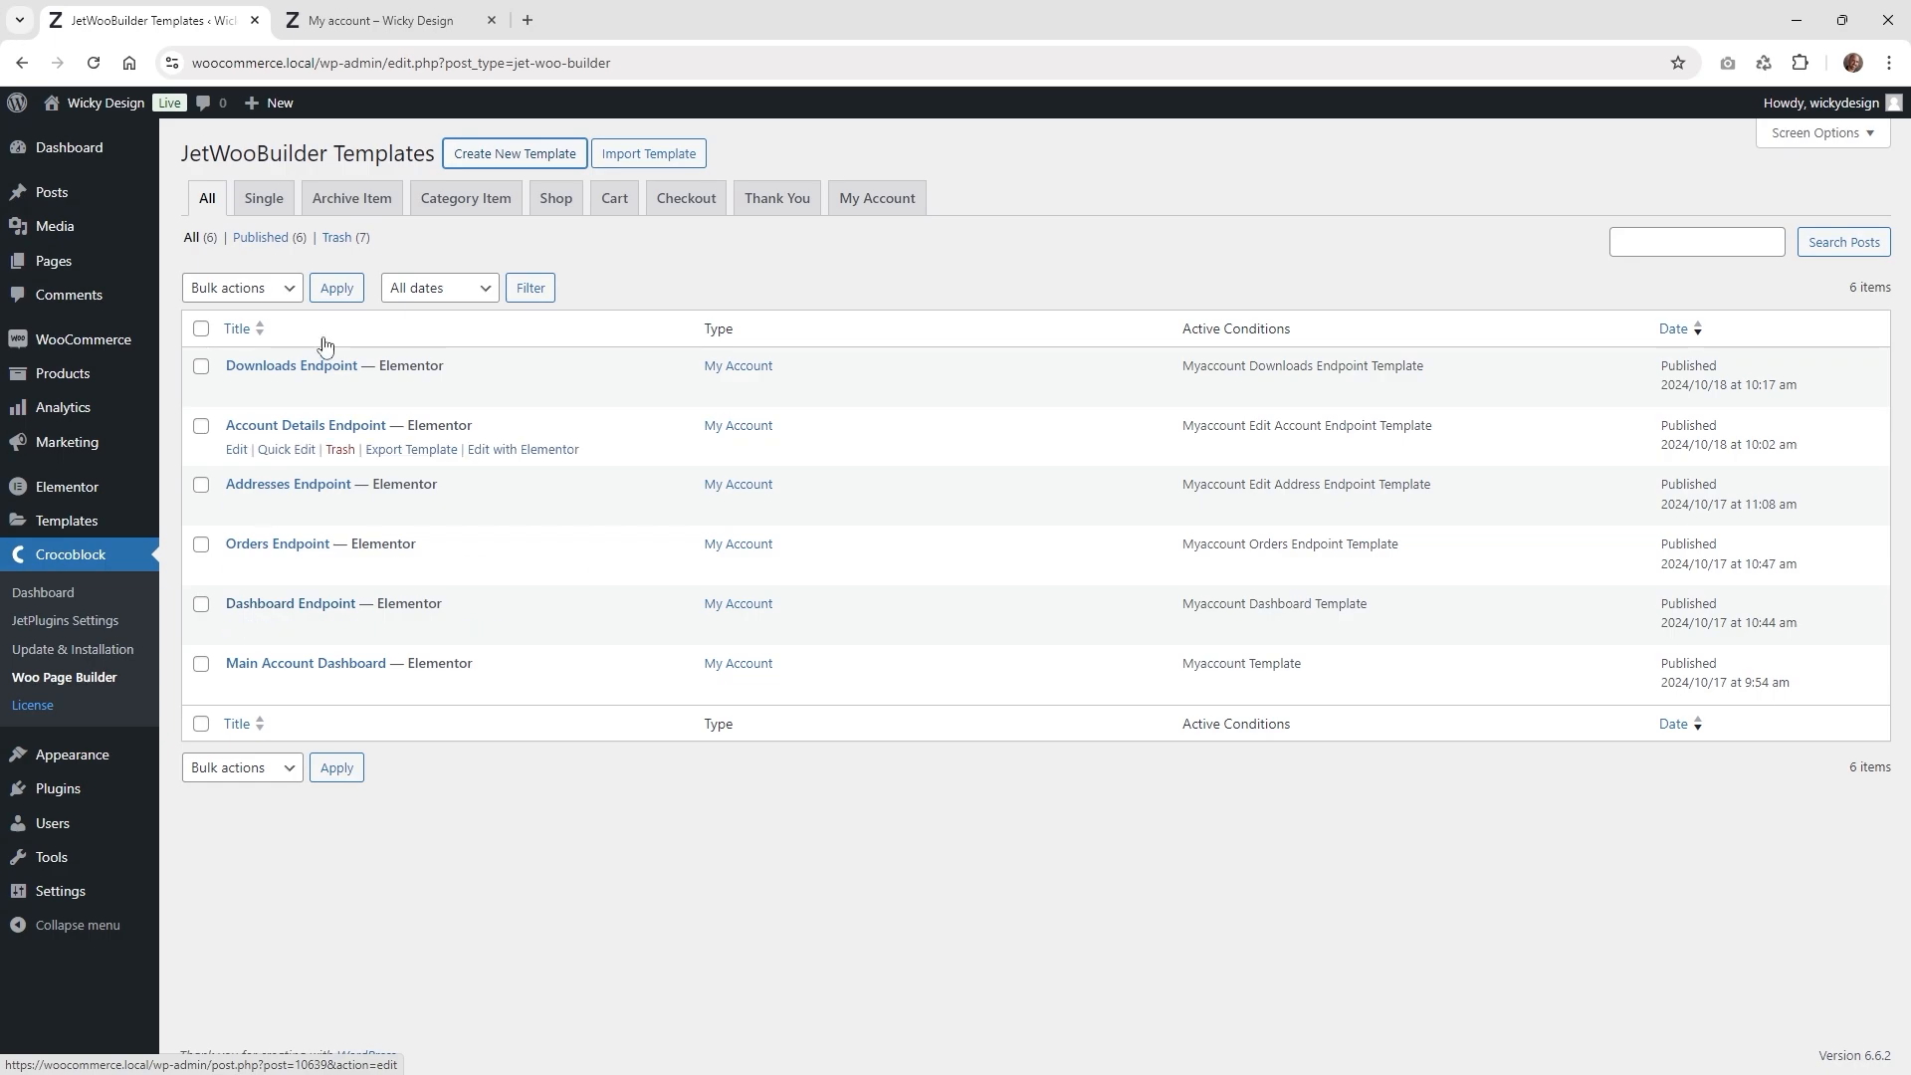
- Check the front-end account page again and open the Main Account Dashboard template for editing in Elementor
{"action": "left_click", "coordinate": [381, 20]}
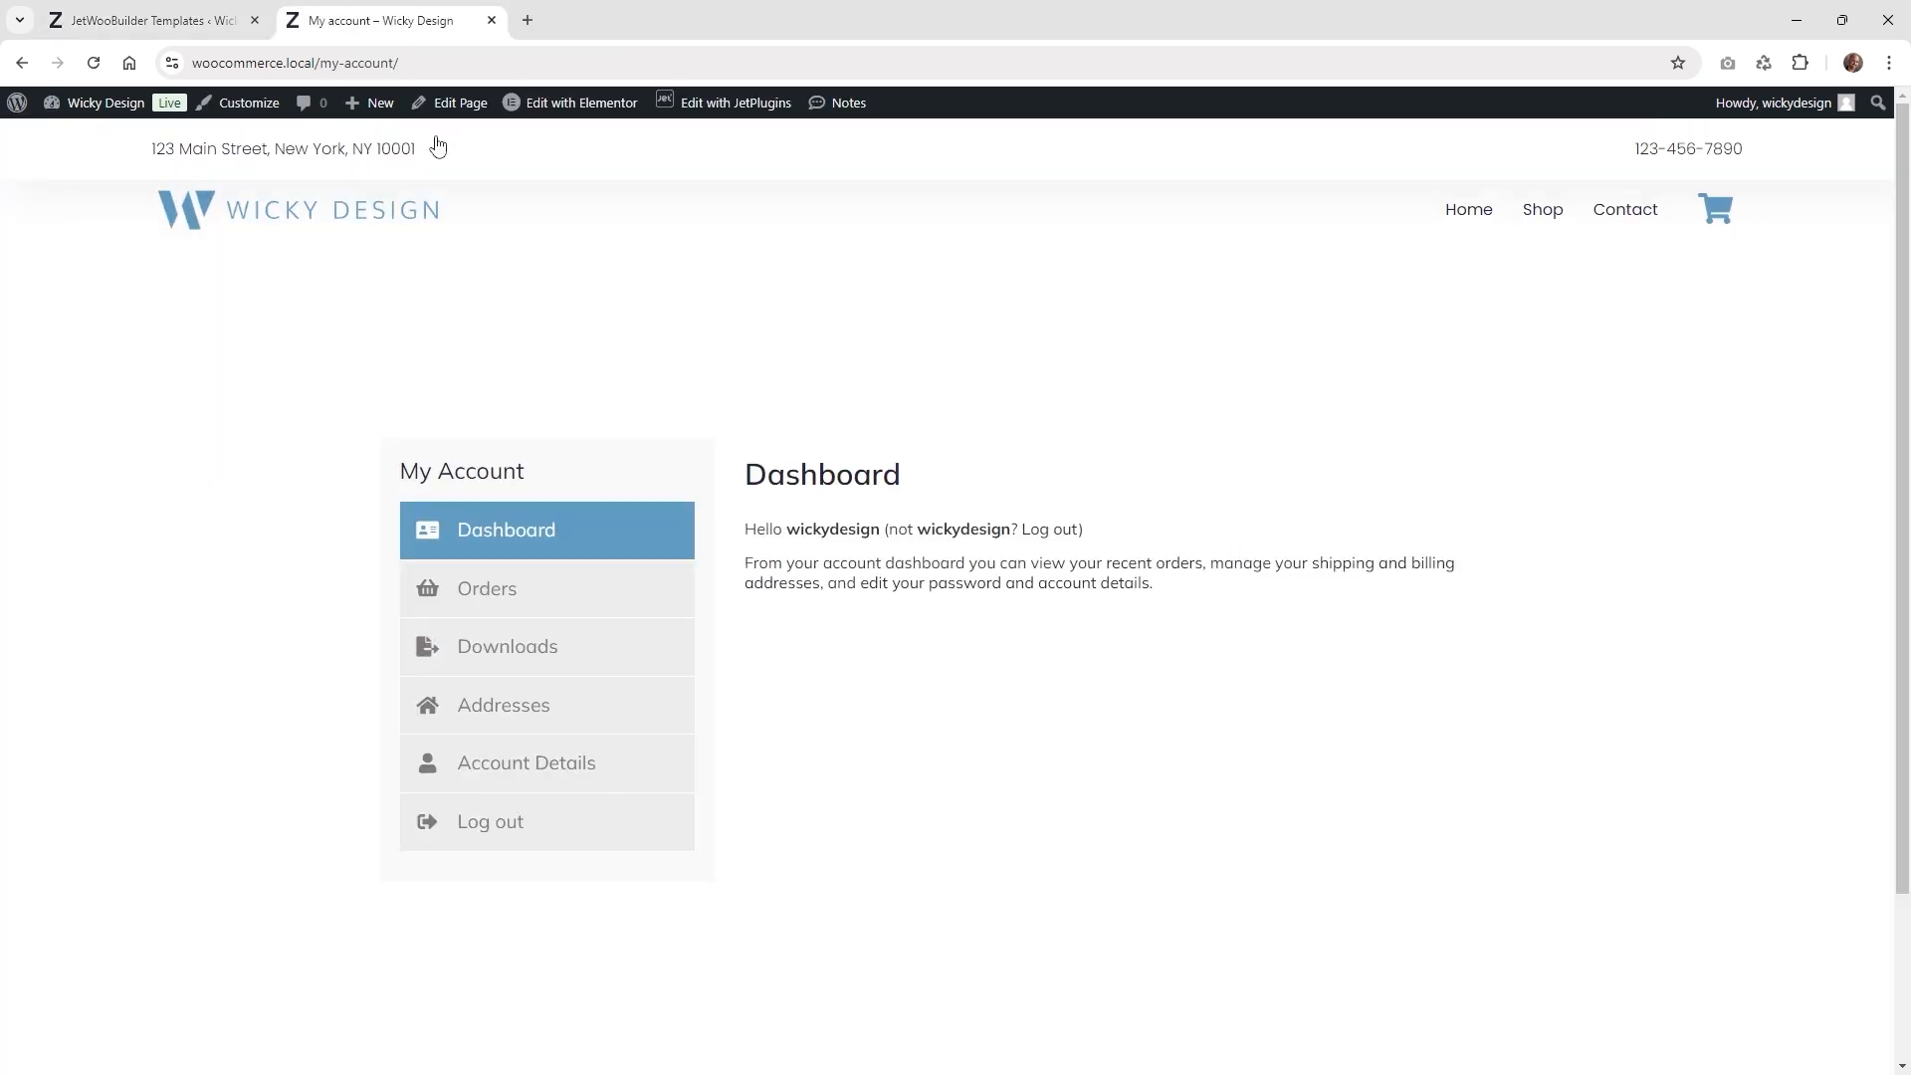
{"action": "left_click", "coordinate": [228, 14]}
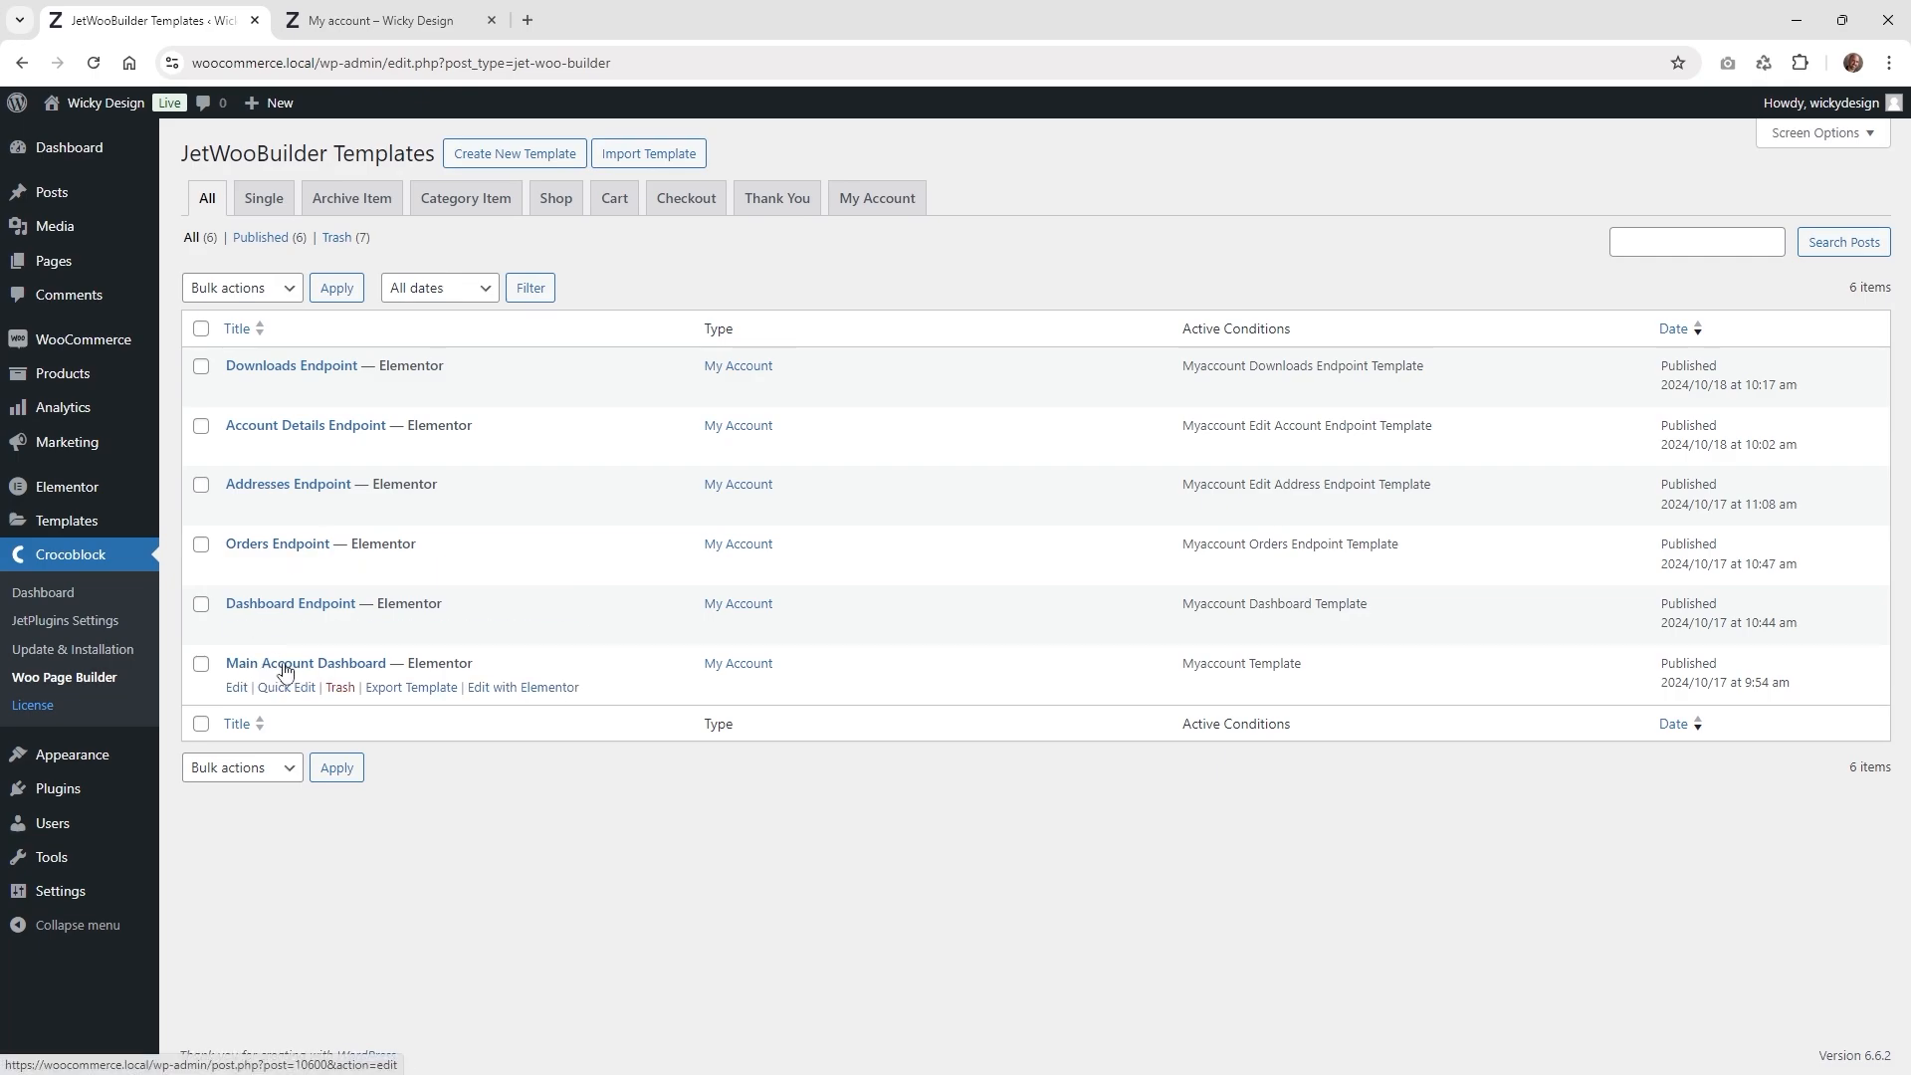
{"action": "left_click", "coordinate": [488, 689]}
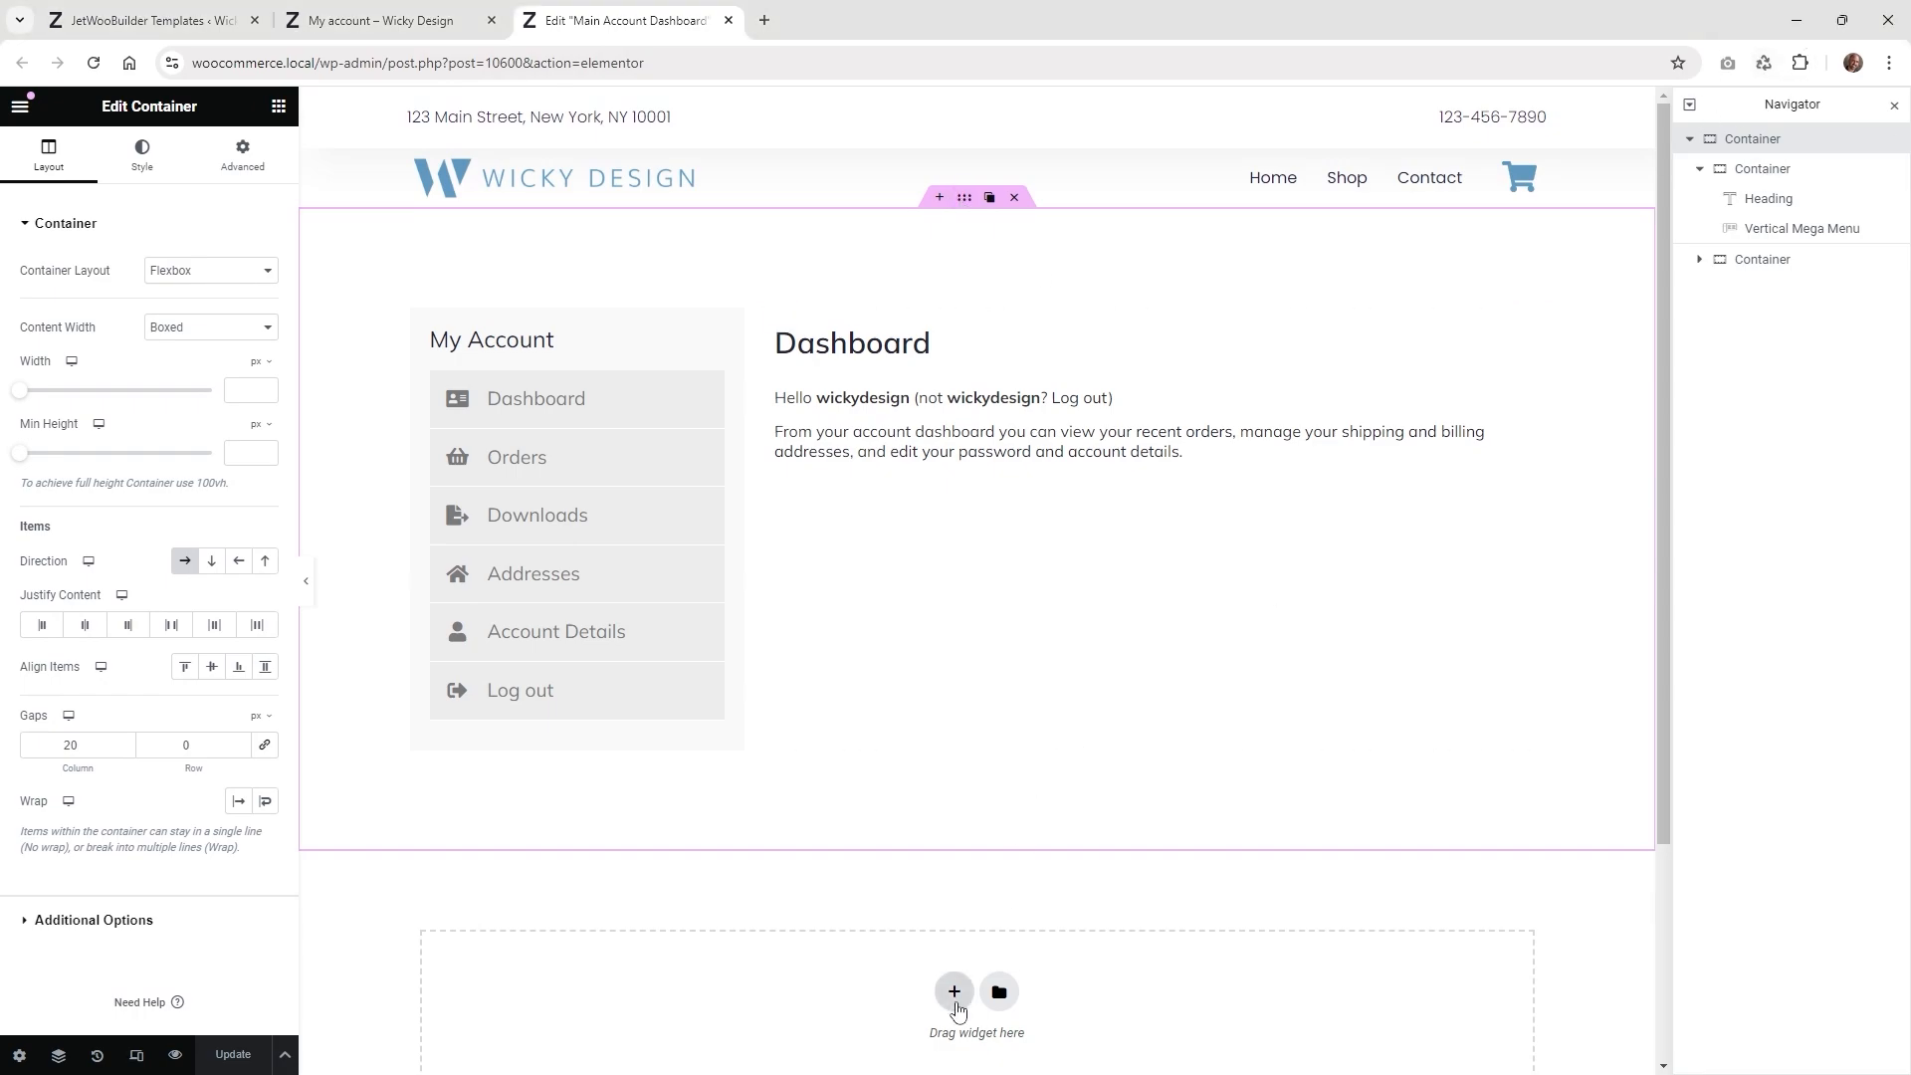
- Add a two-column flexbox container with a narrow first column and a wide second column below the existing account section
{"action": "left_click", "coordinate": [954, 992]}
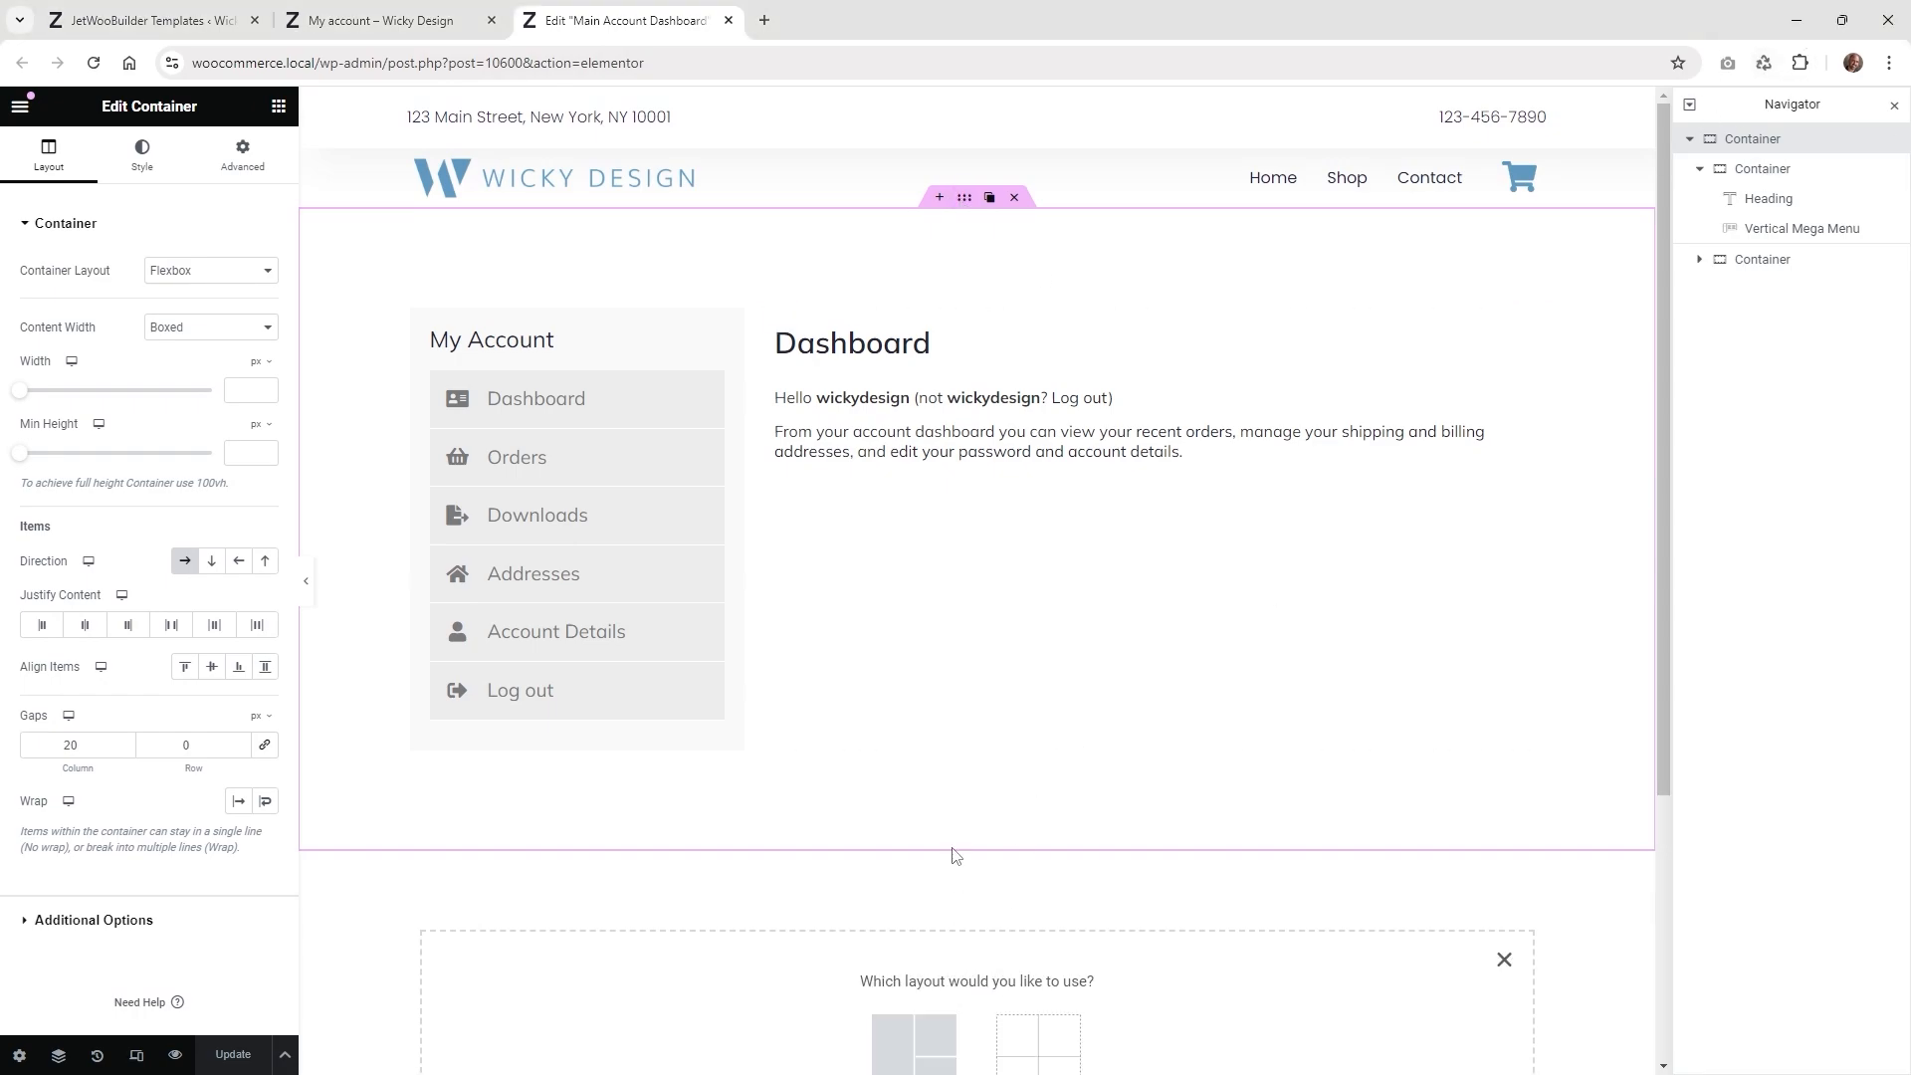
{"action": "left_click", "coordinate": [914, 692]}
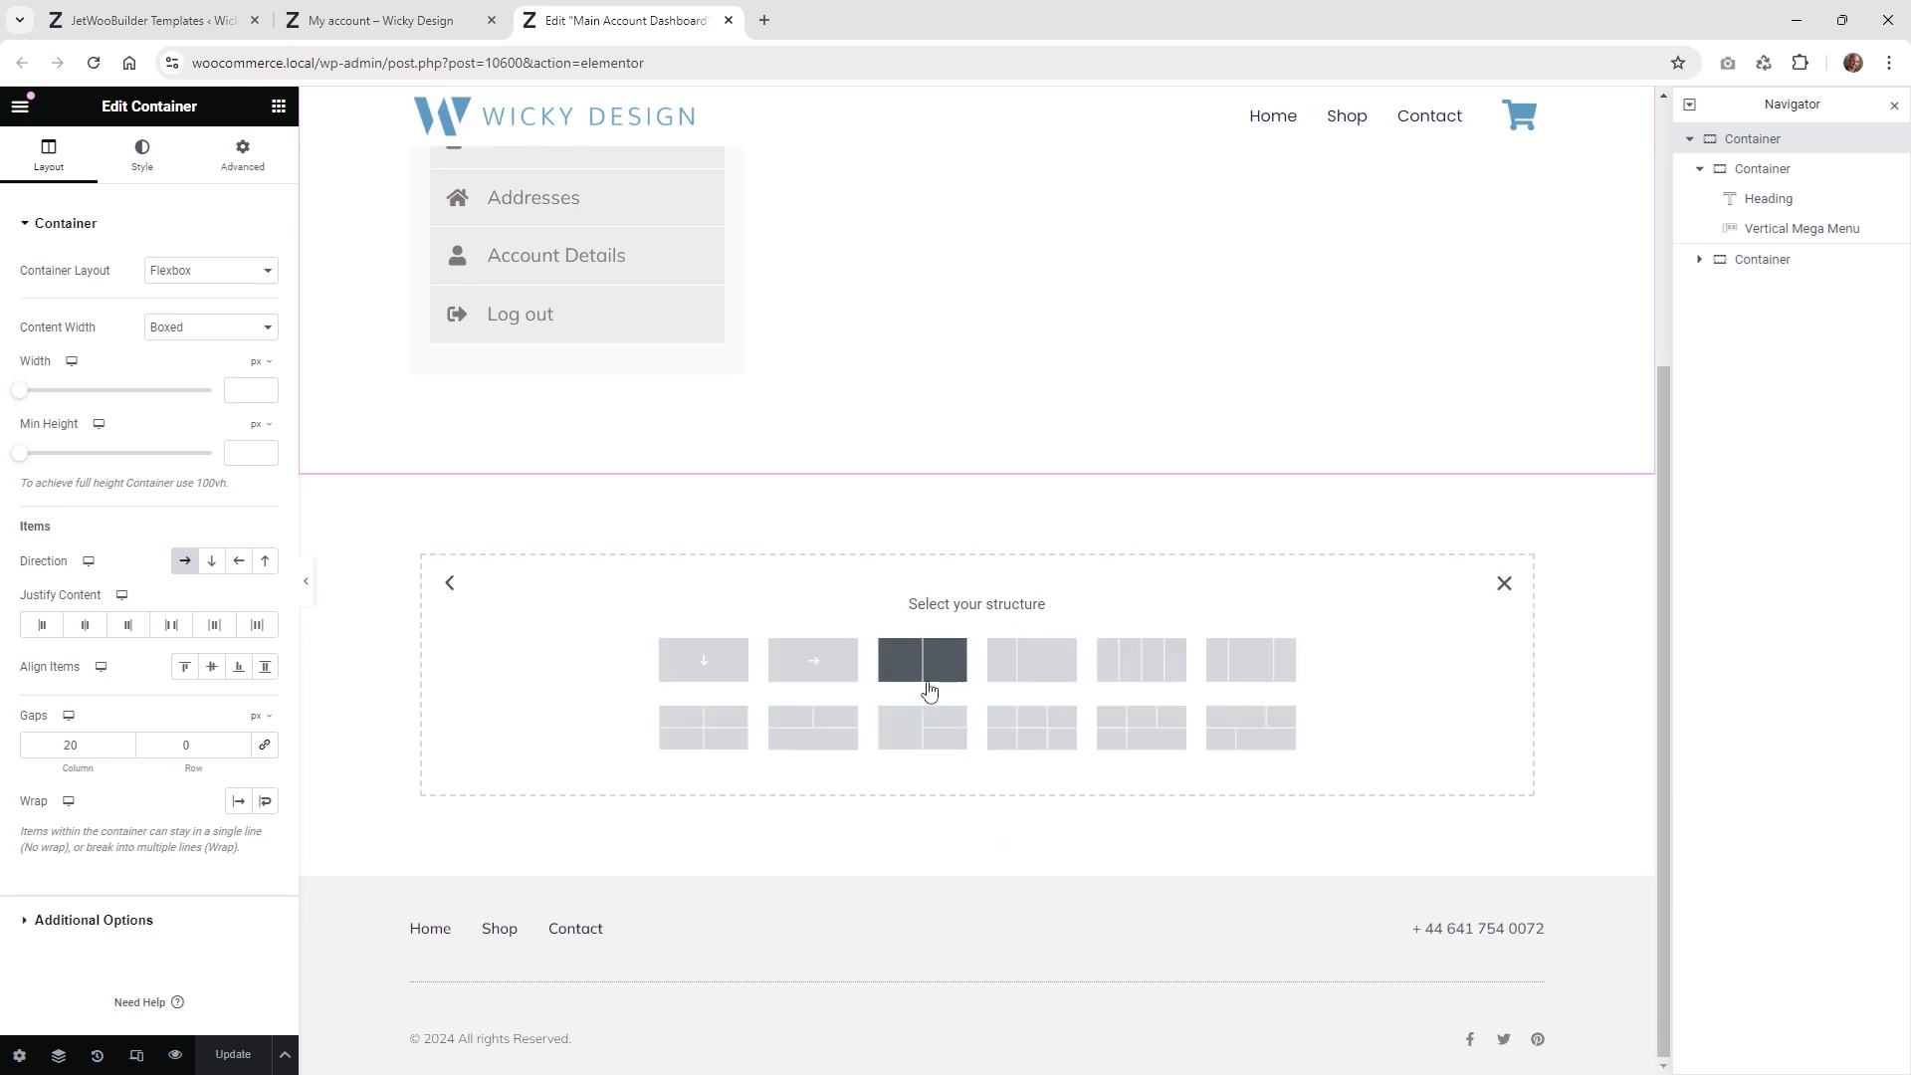
{"action": "left_click", "coordinate": [1014, 664]}
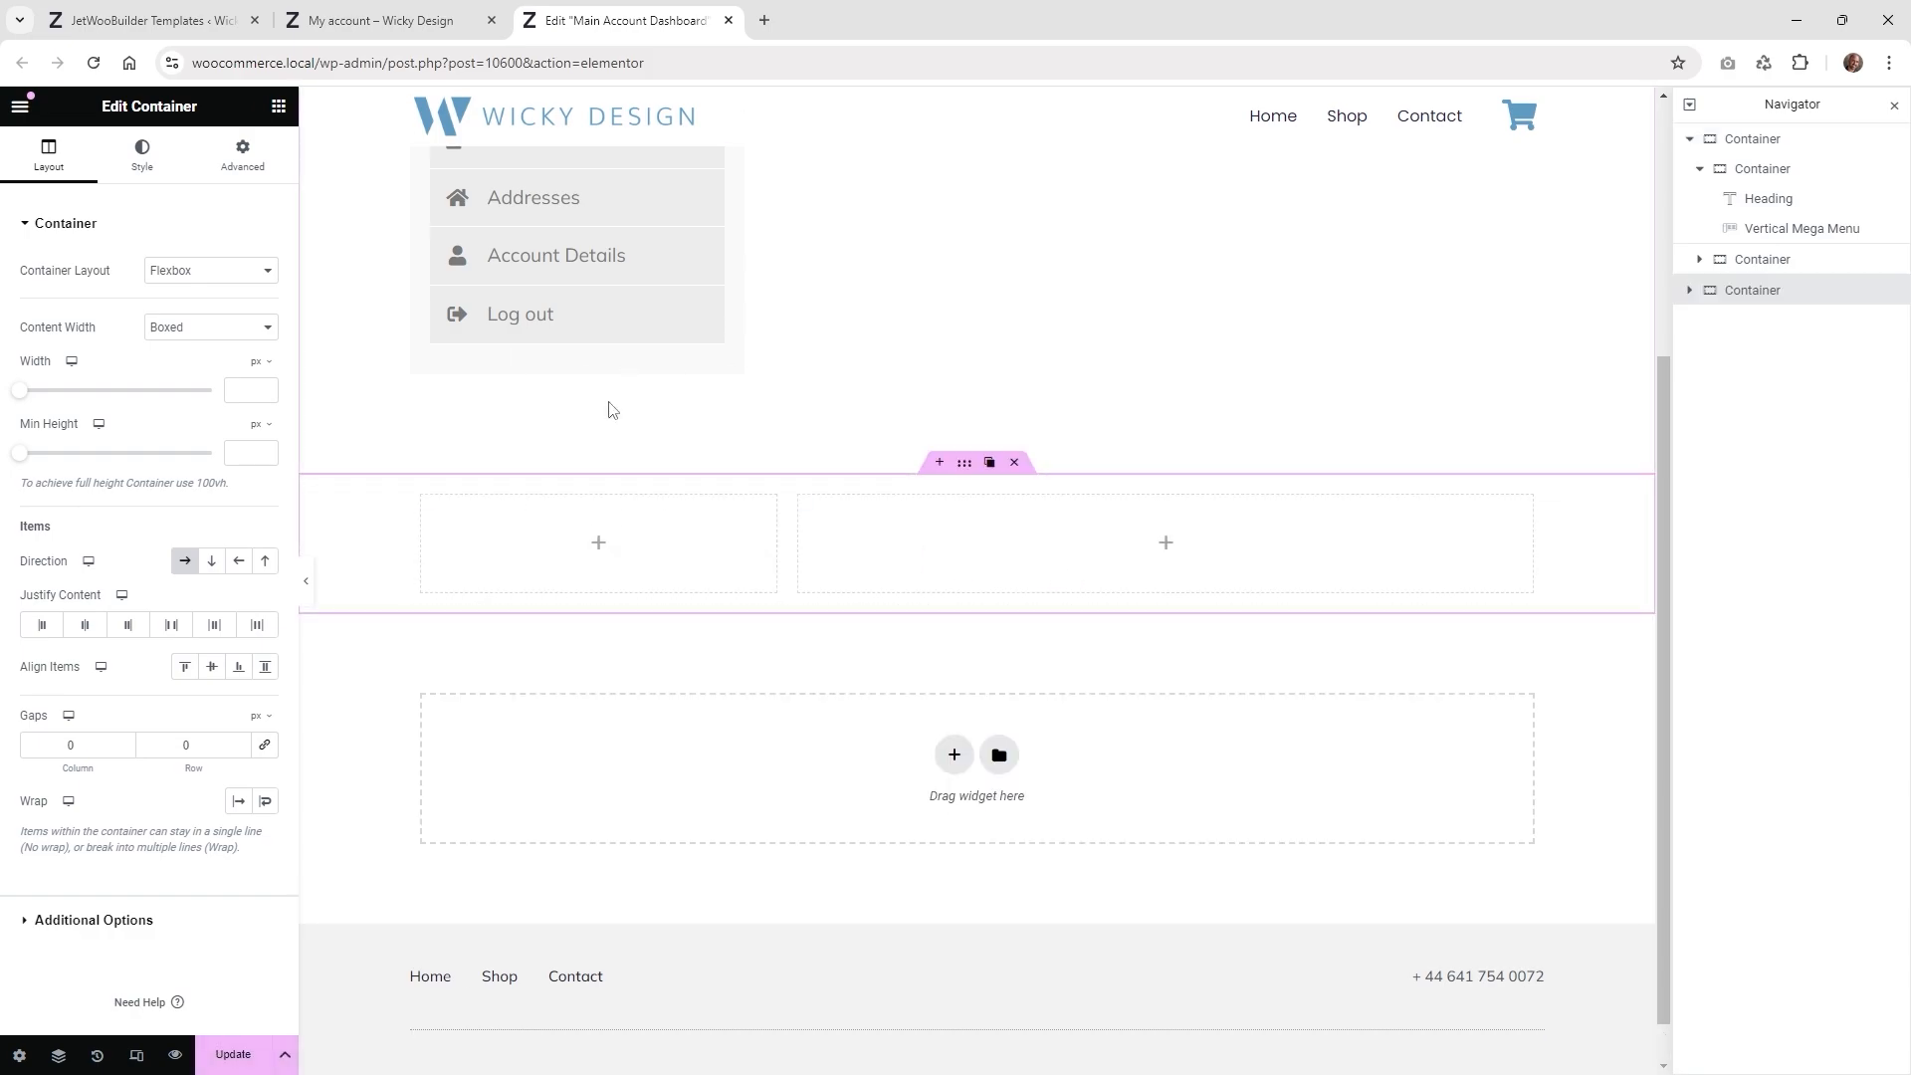
- Inspect the My Account heading and the Vertical Mega Menu widget settings, and bring up the list of available widgets
{"action": "scroll", "coordinate": [816, 605], "scroll_direction": "up", "scroll_amount": 4}
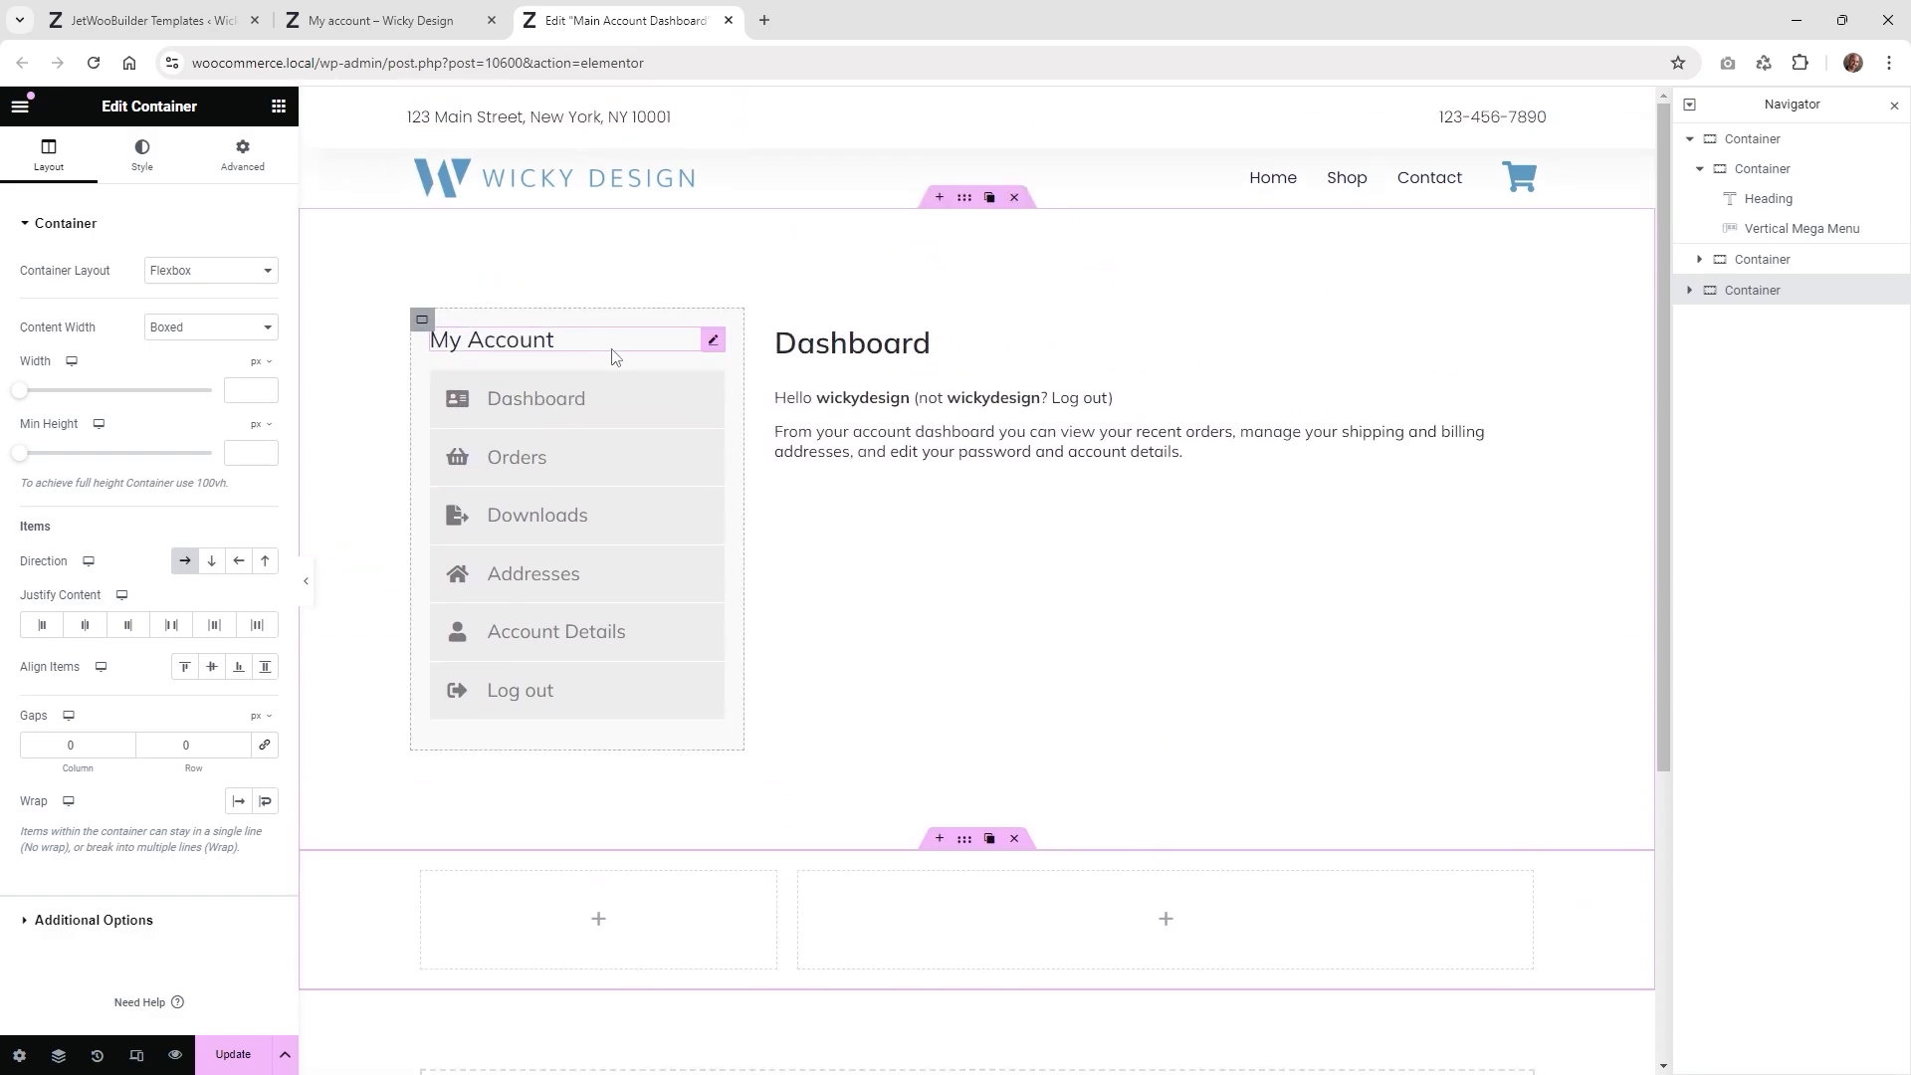
{"action": "left_click", "coordinate": [713, 342]}
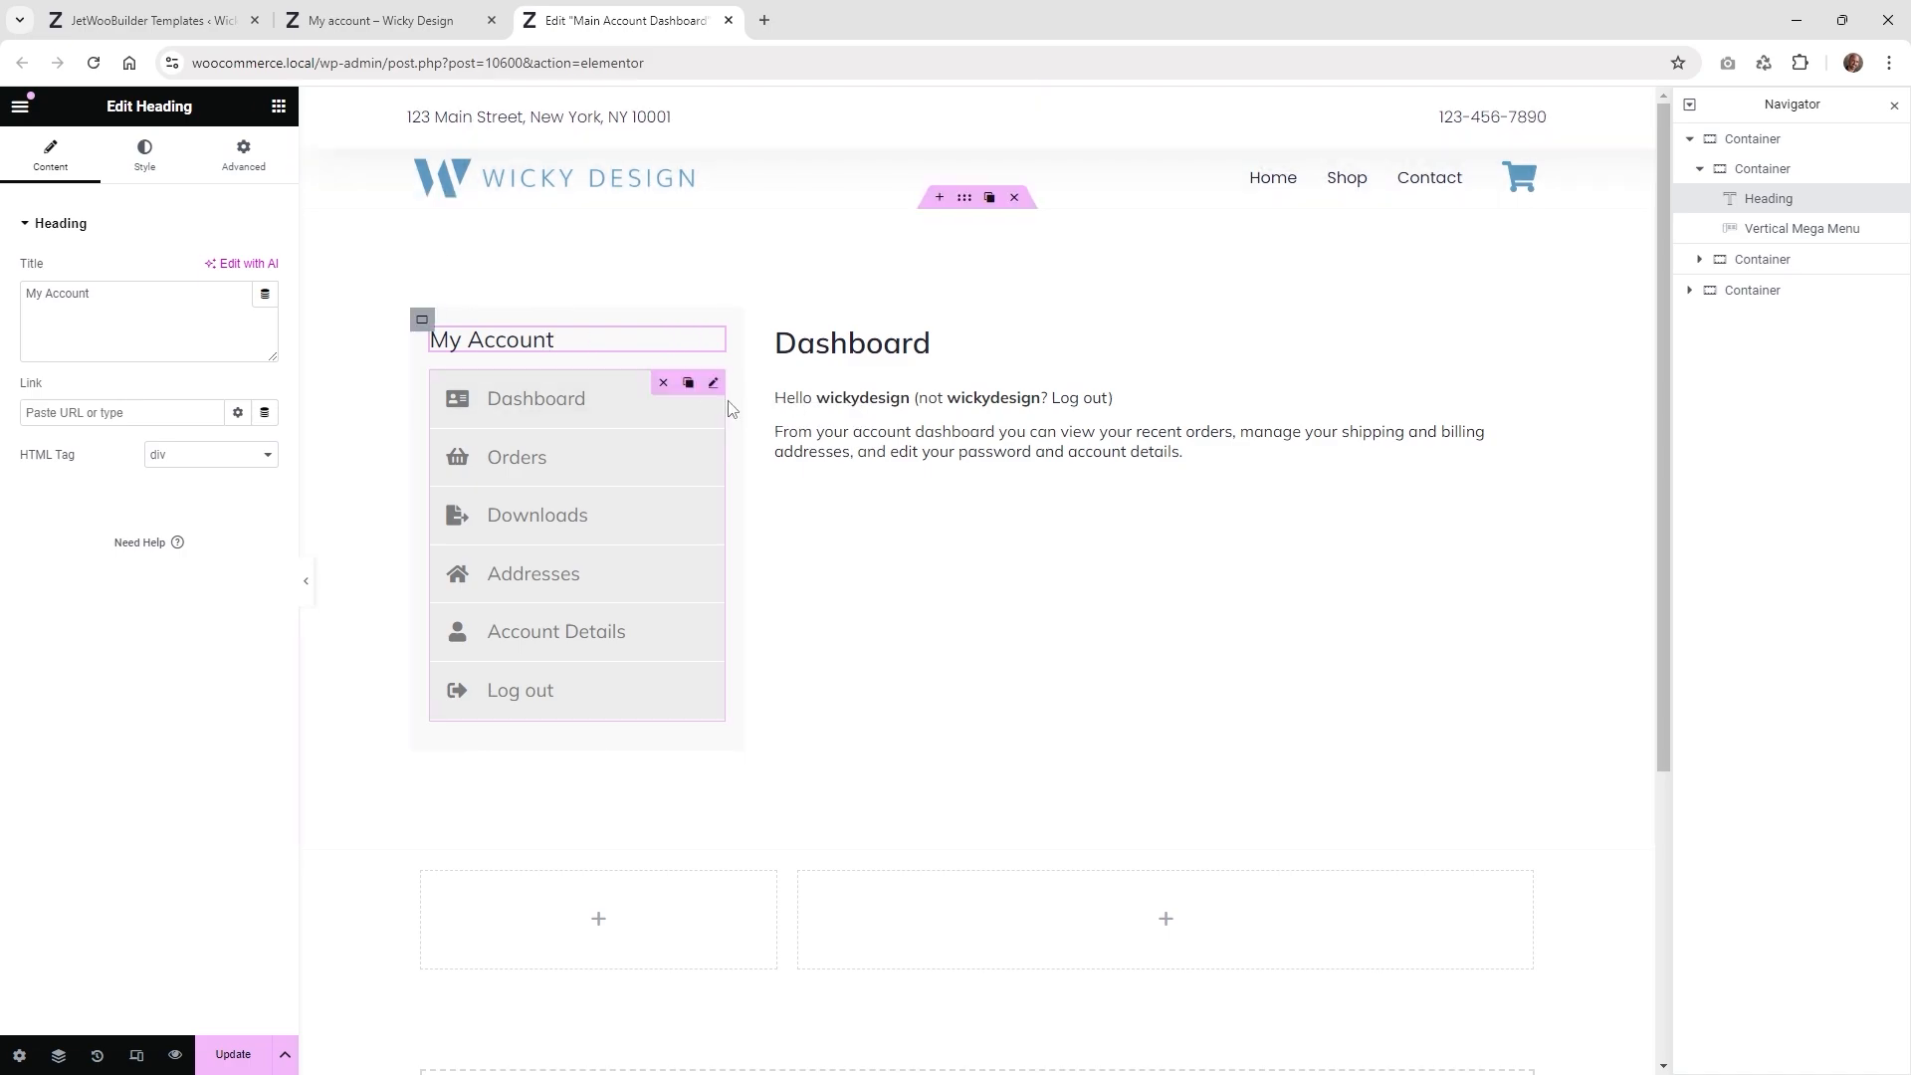
{"action": "left_click", "coordinate": [715, 386]}
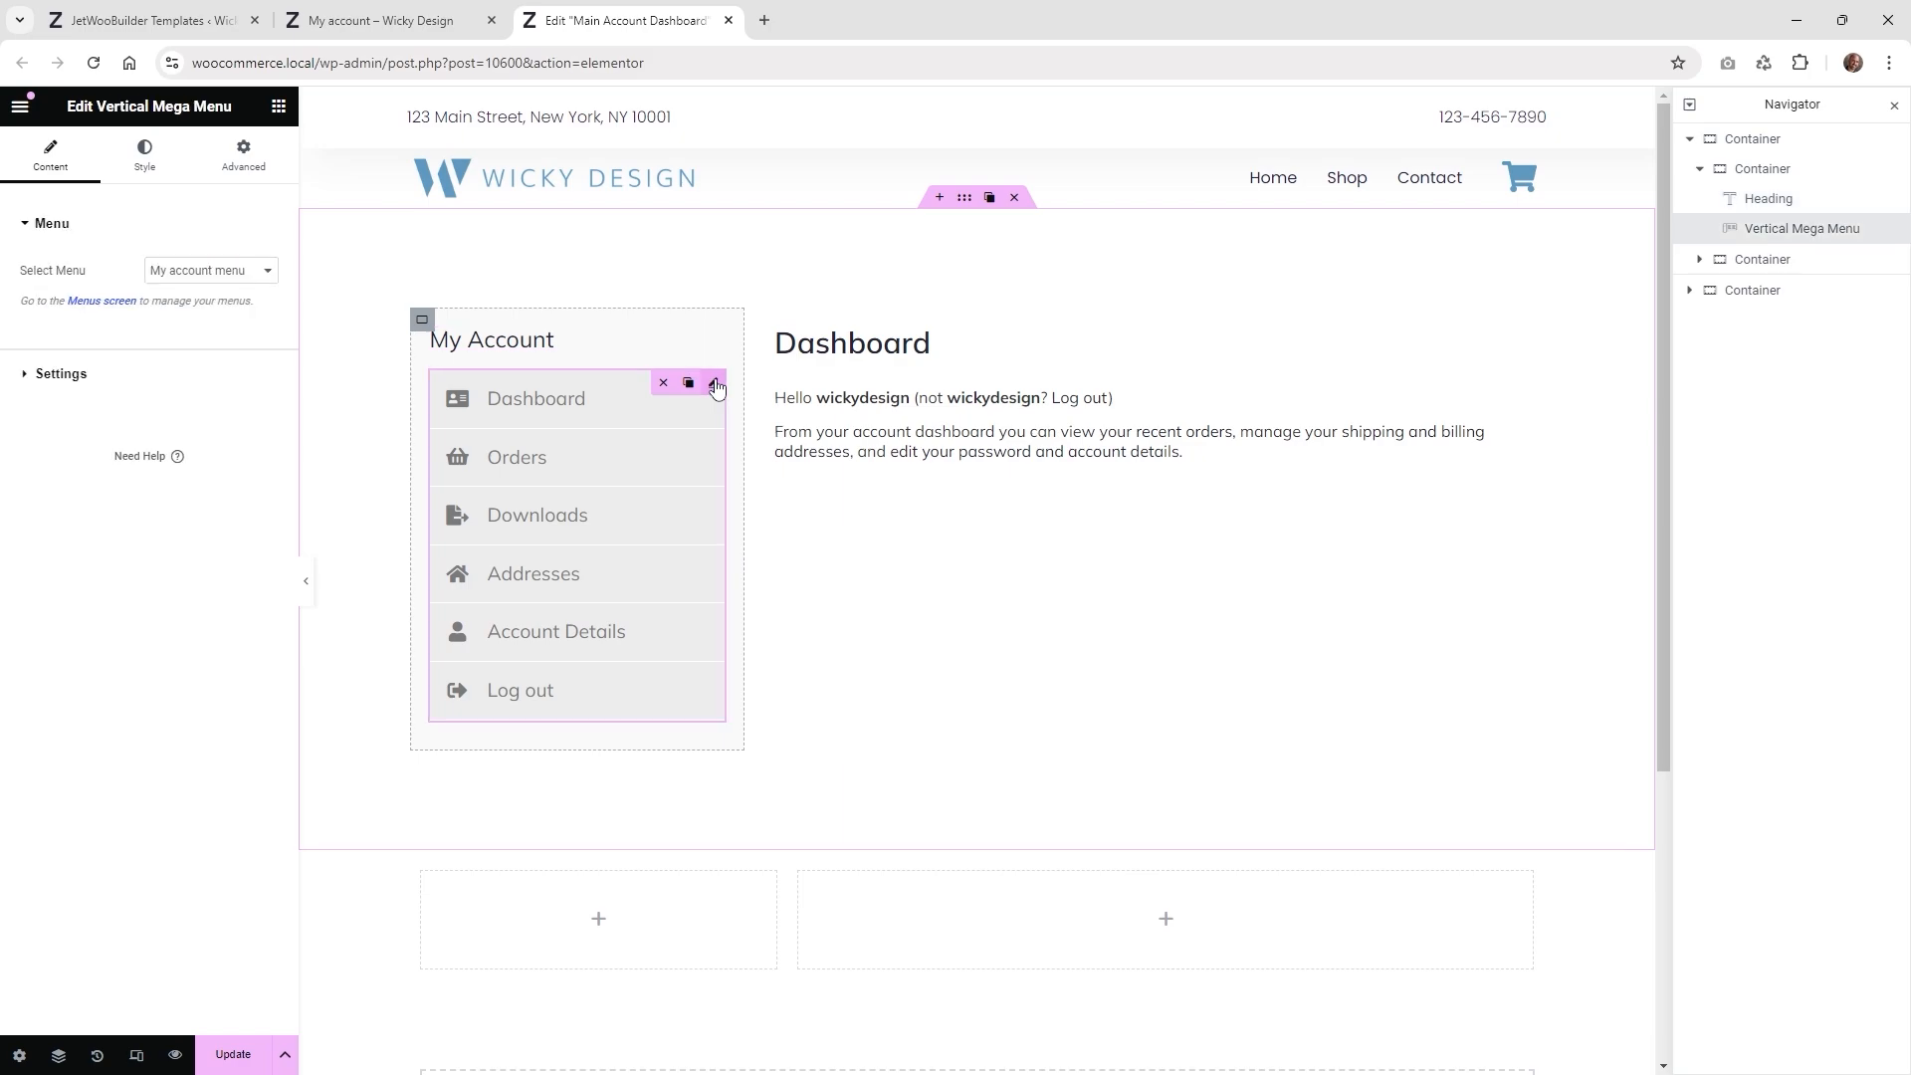
{"action": "left_click", "coordinate": [278, 106]}
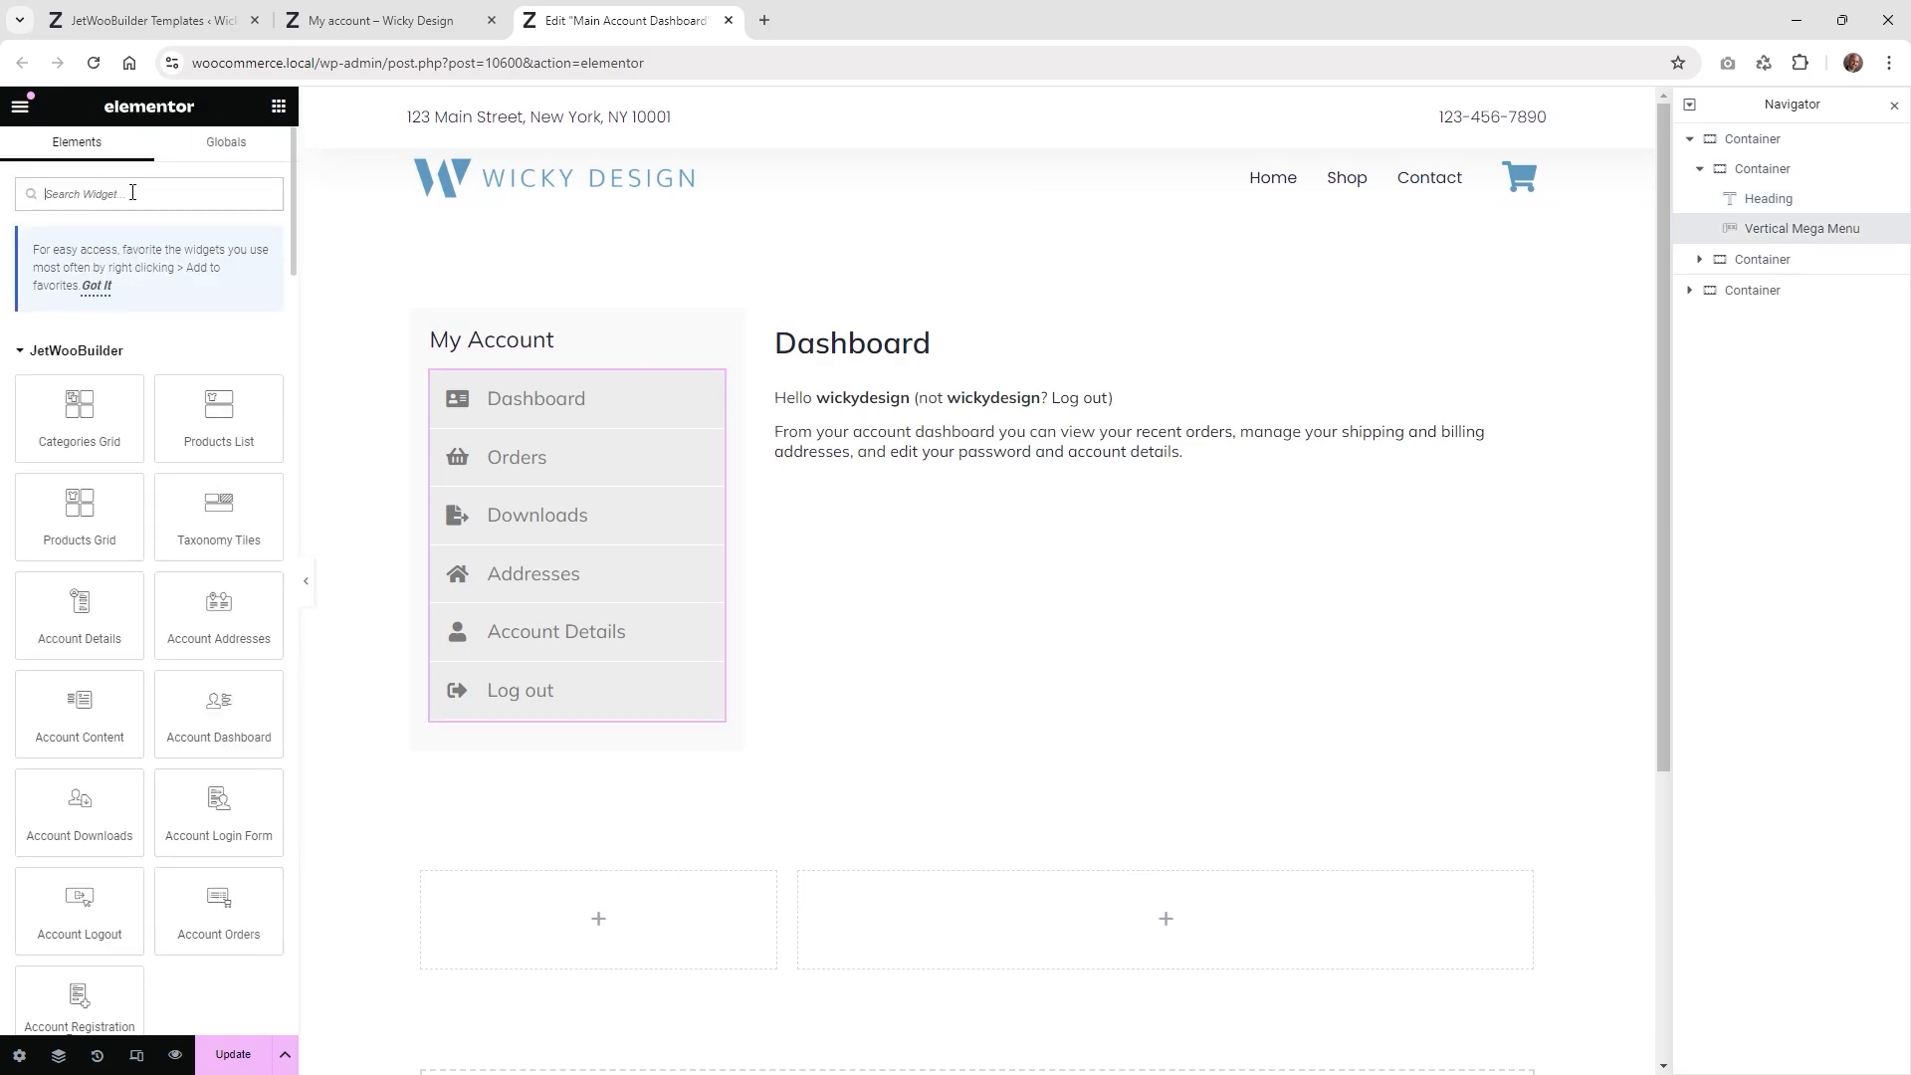
- Search the widgets for "vert" and check the menu choices of the existing Vertical Mega Menu, keeping My account menu
{"action": "type", "text": "vert"}
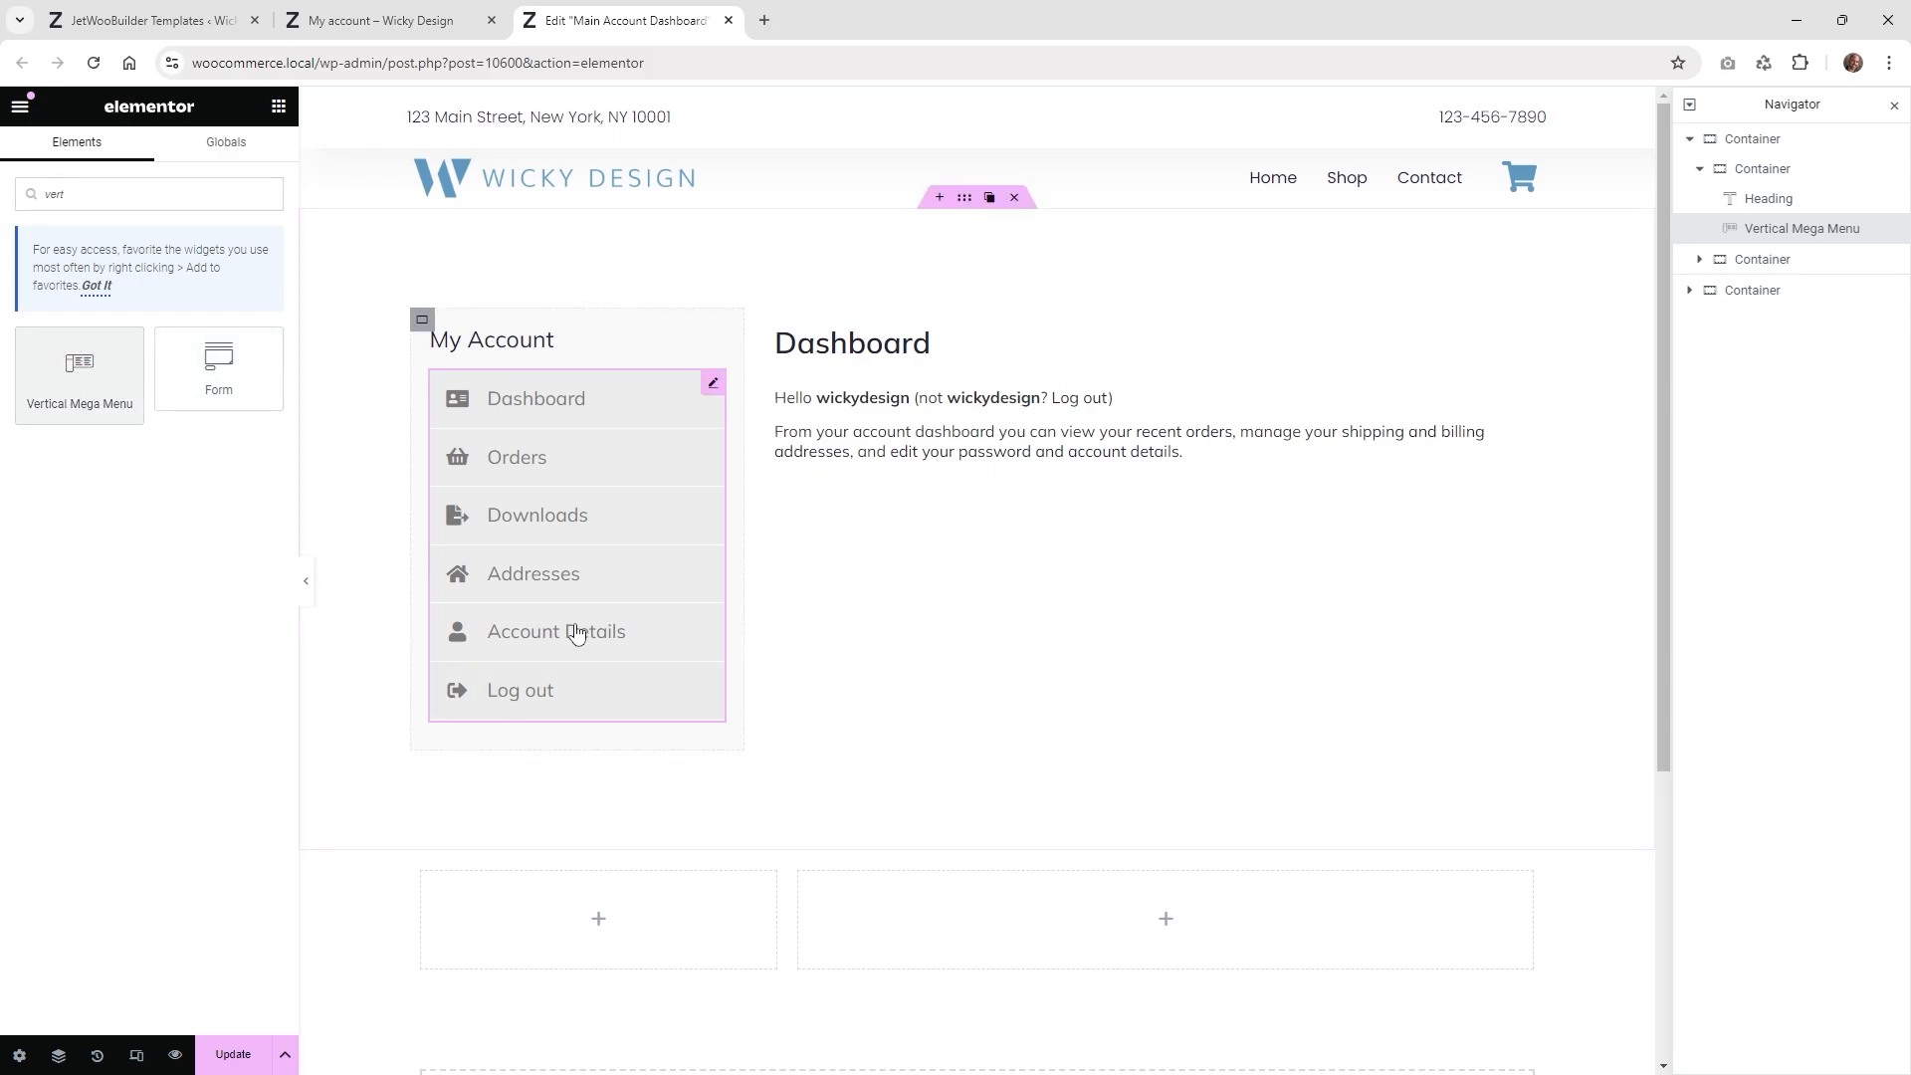
{"action": "left_click", "coordinate": [713, 384]}
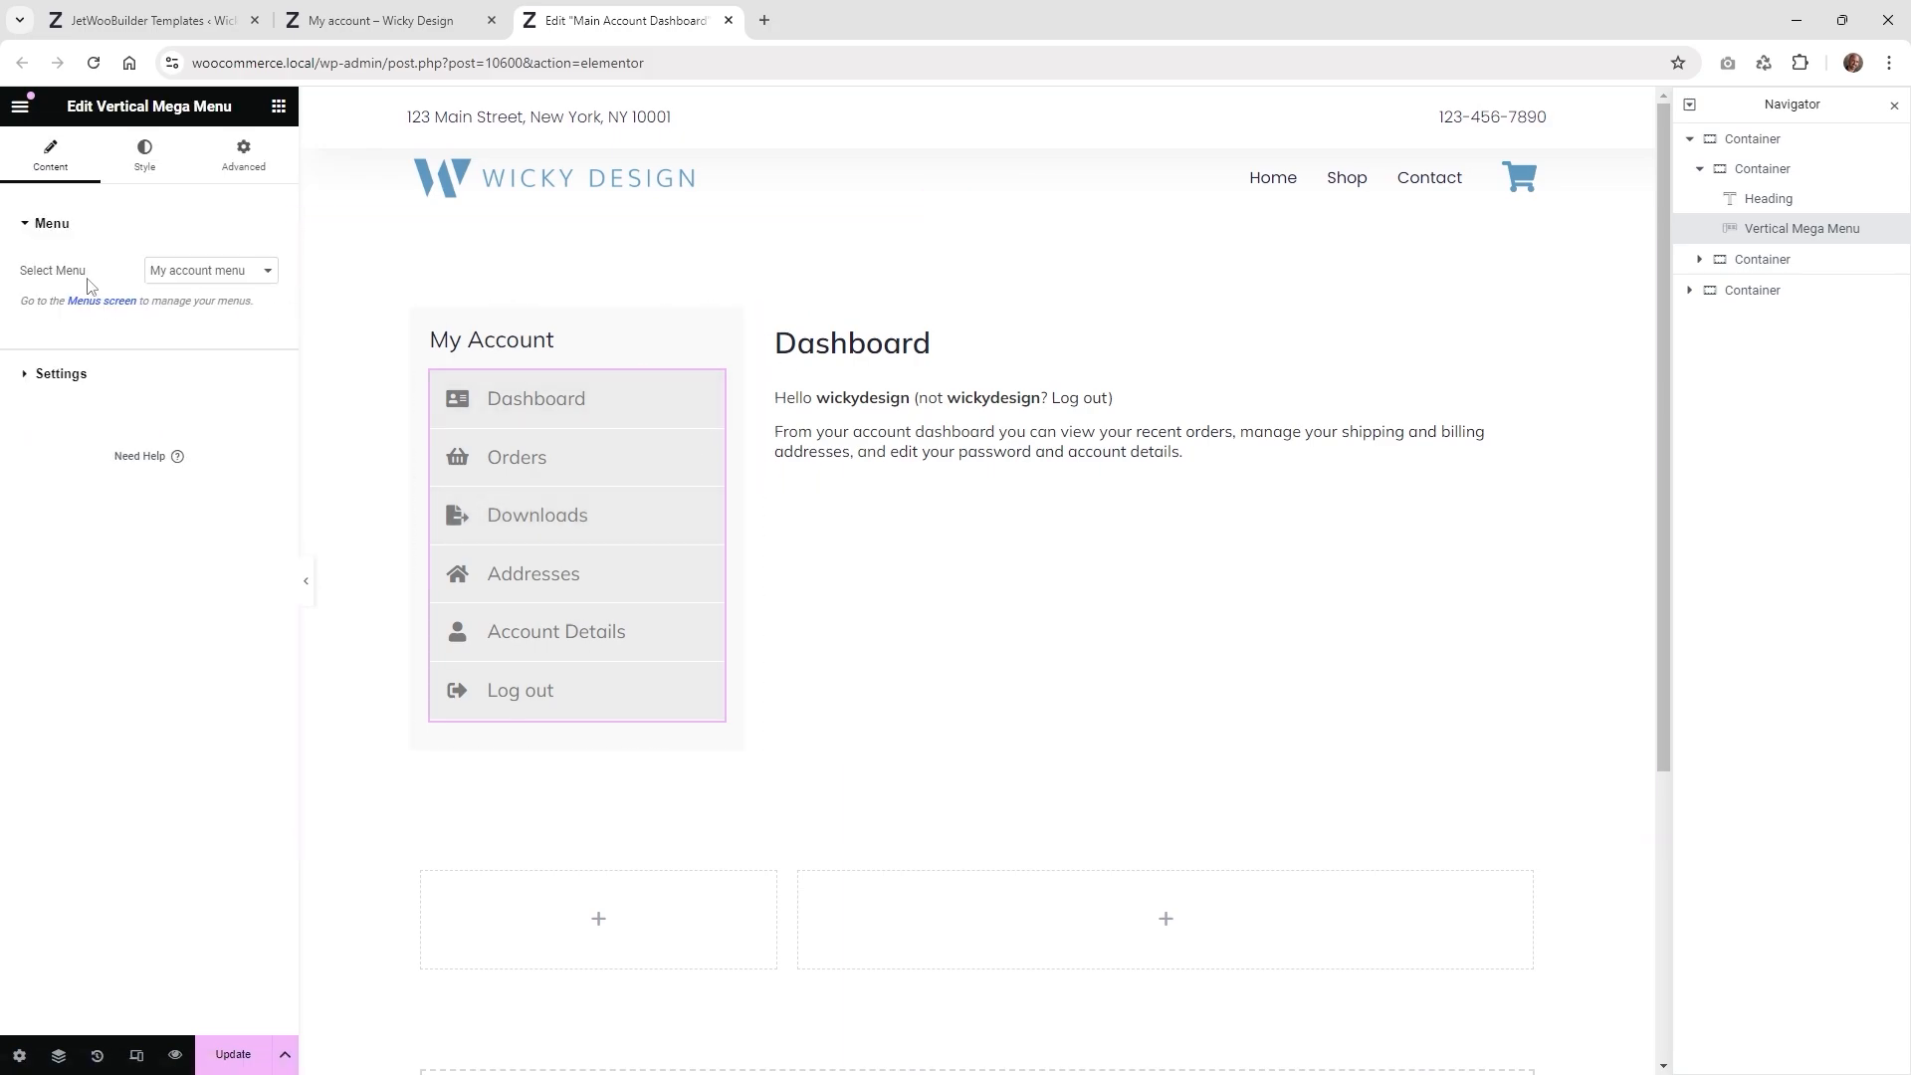
{"action": "left_click", "coordinate": [205, 275]}
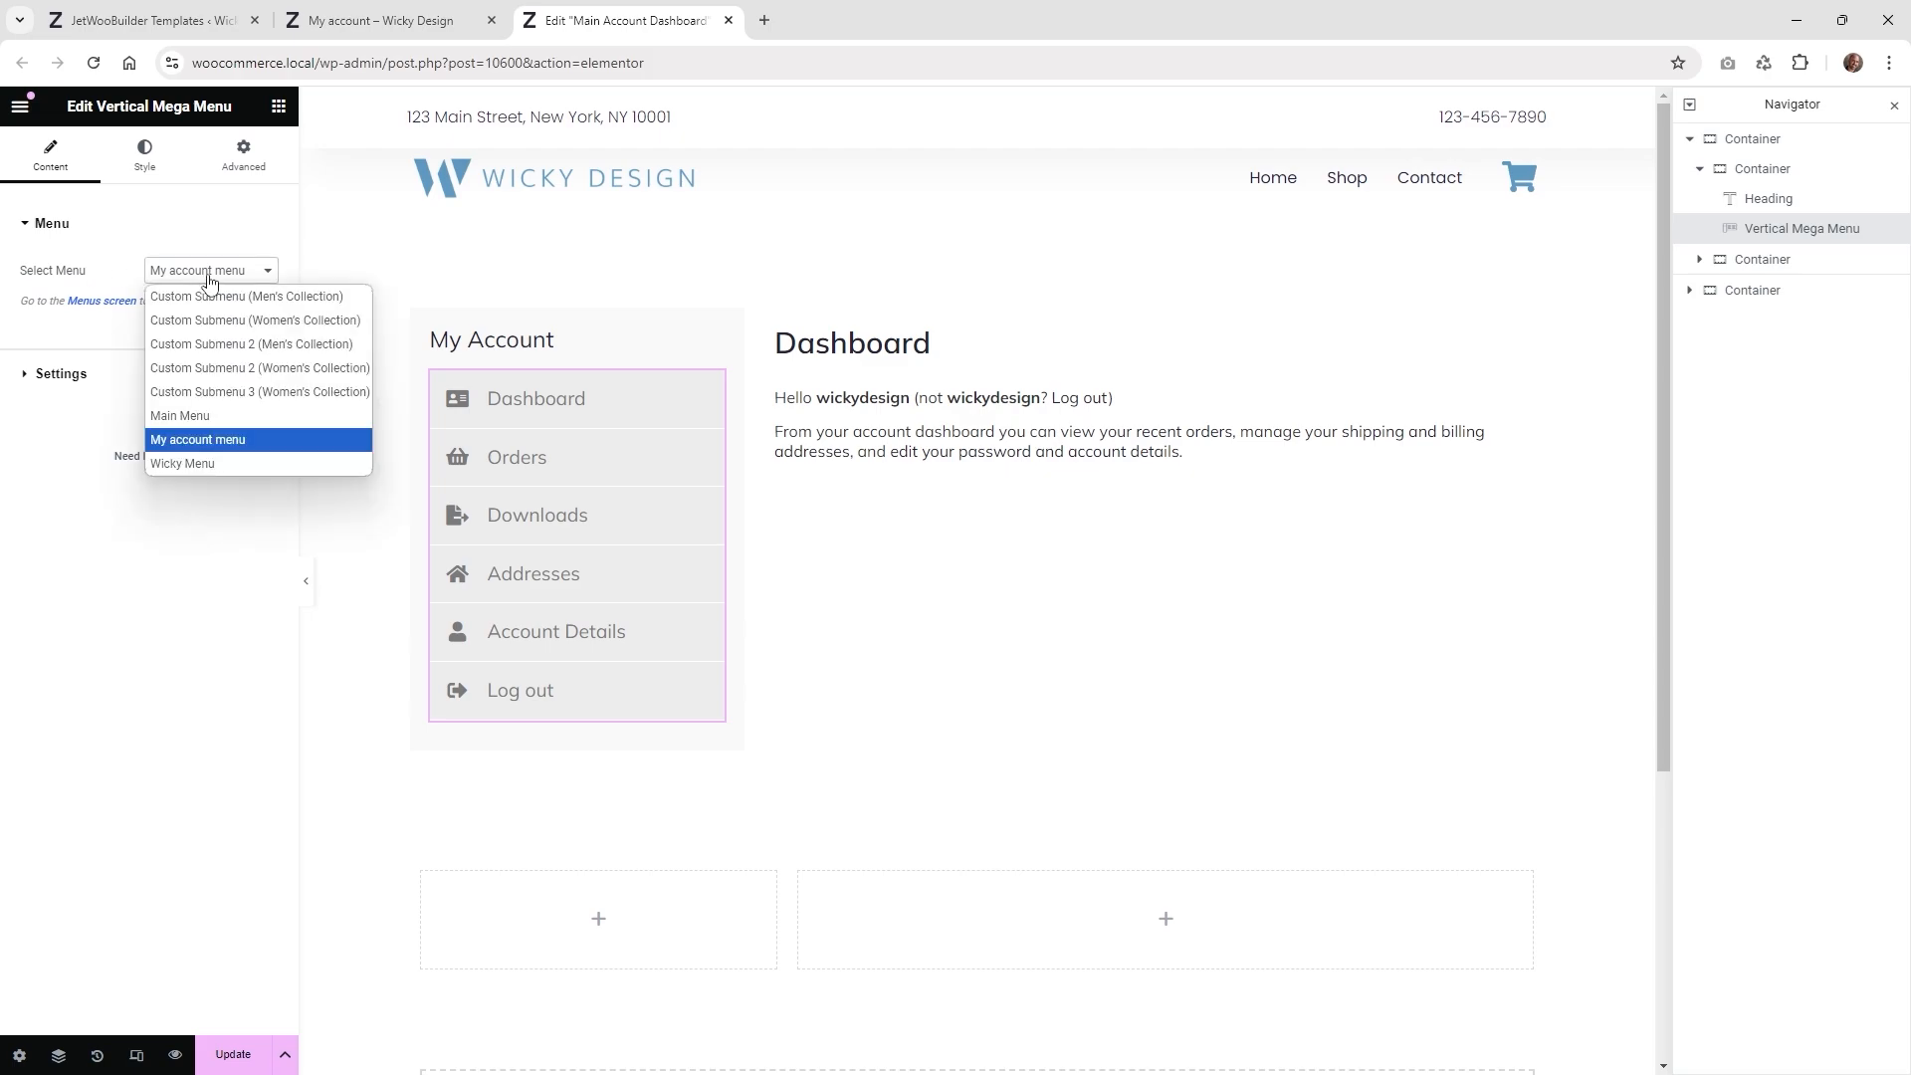
{"action": "left_click", "coordinate": [233, 434]}
- Try the Left Side sub menu position on the Vertical Mega Menu, and restore it to Right Side
{"action": "left_click", "coordinate": [60, 378]}
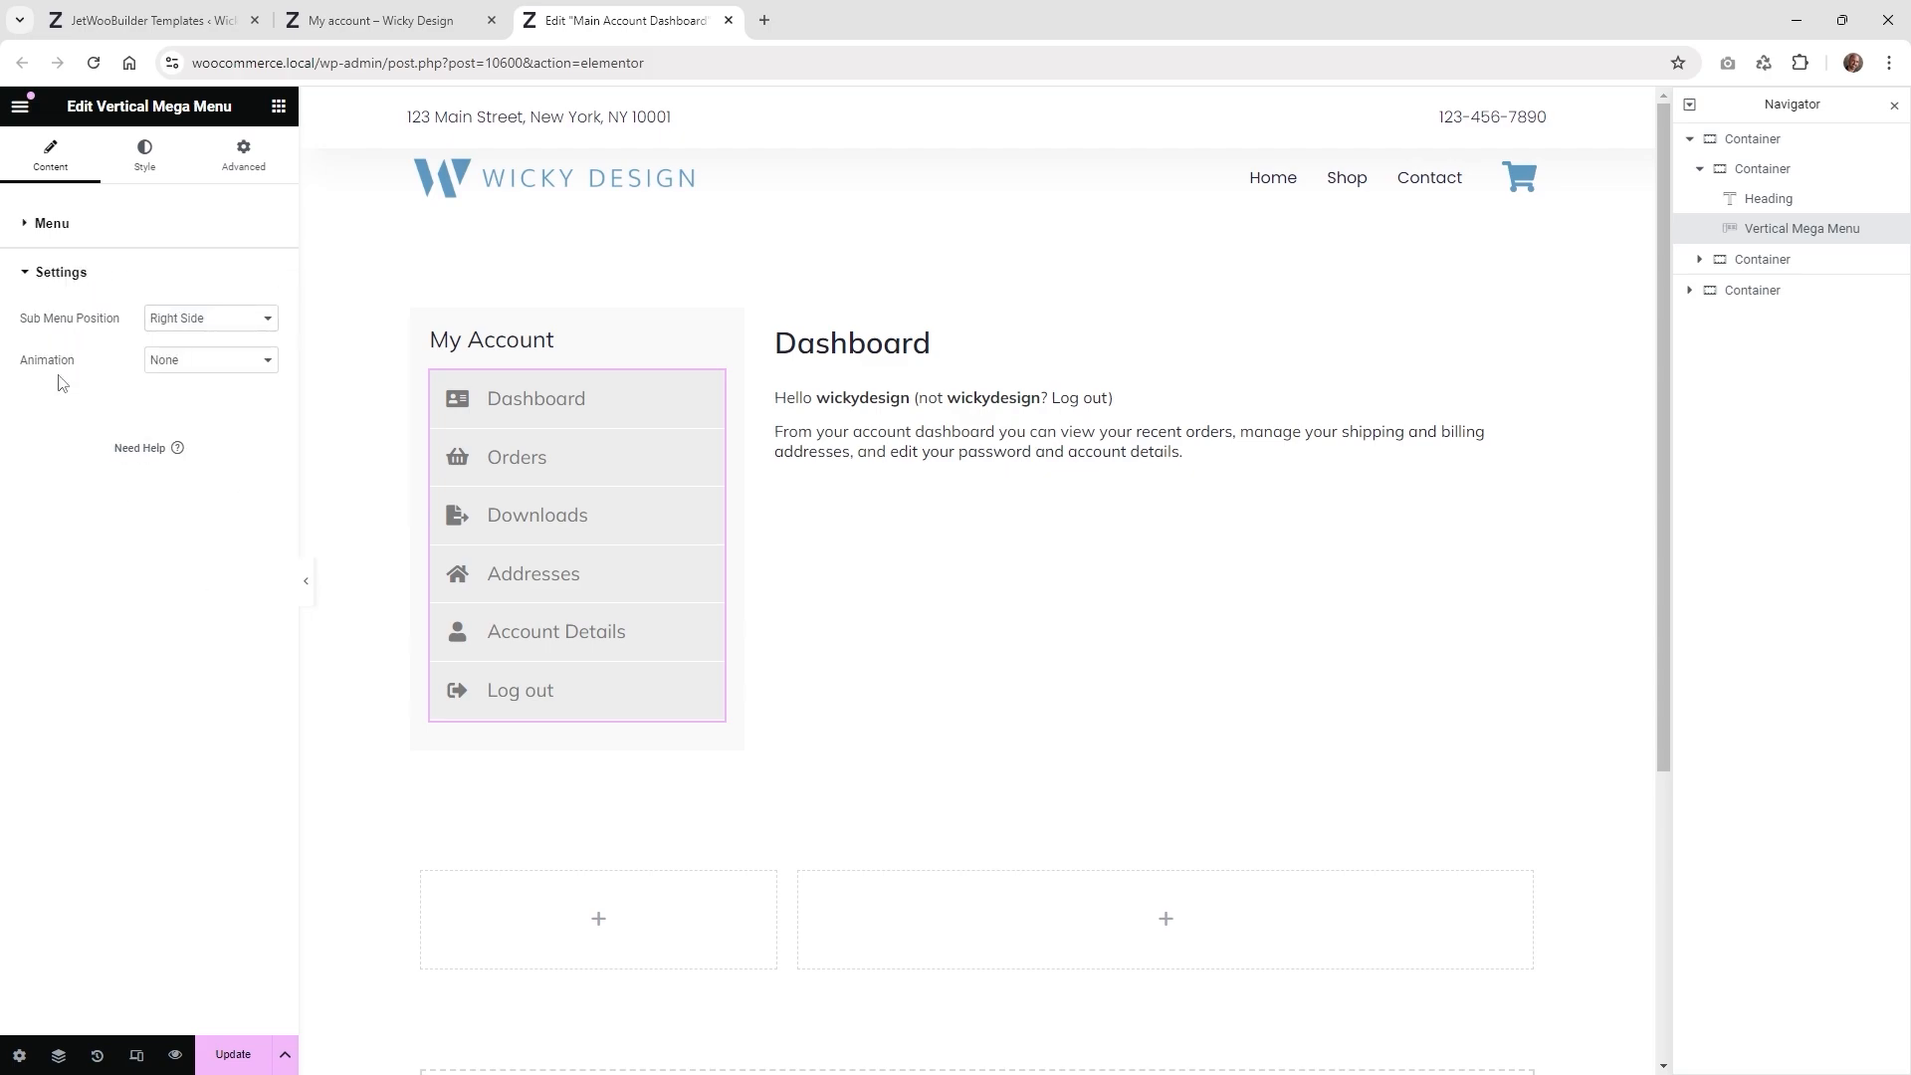
{"action": "left_click", "coordinate": [202, 317]}
{"action": "left_click", "coordinate": [205, 366]}
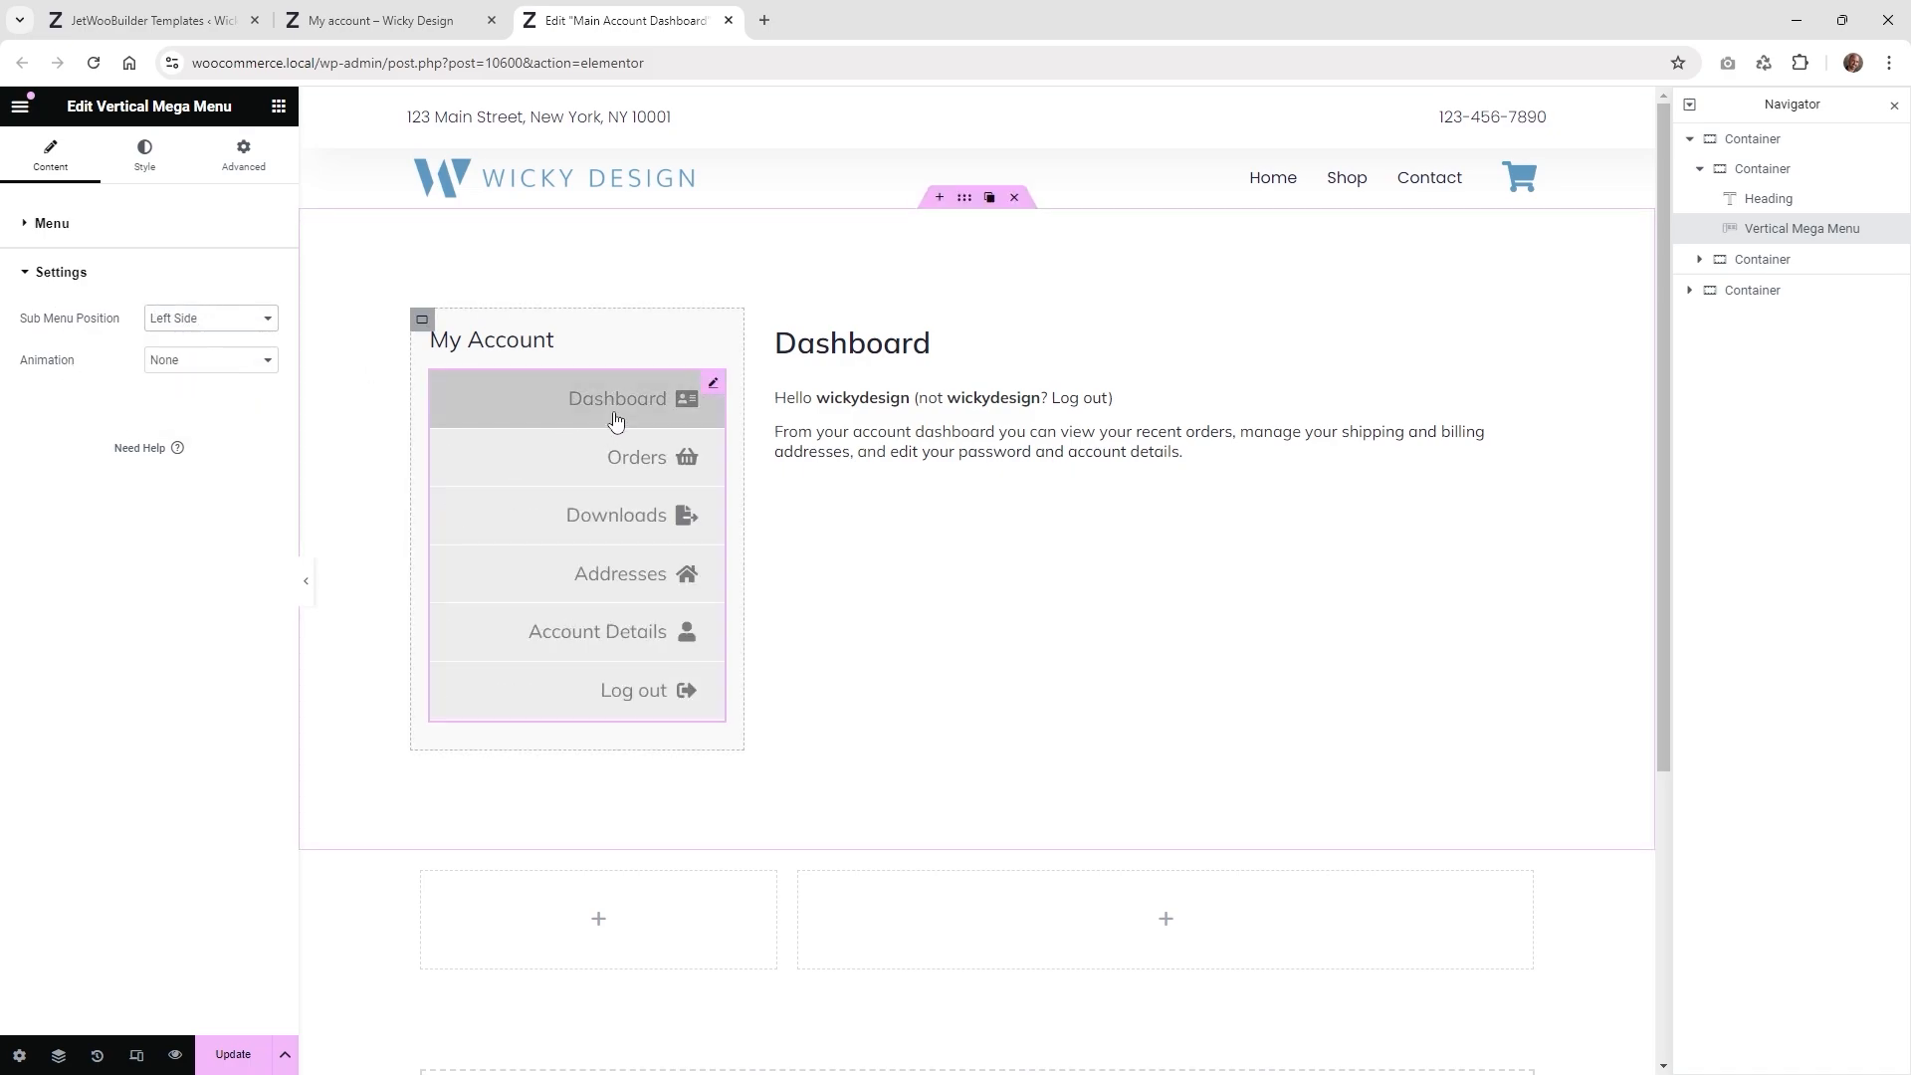
{"action": "left_click", "coordinate": [214, 326]}
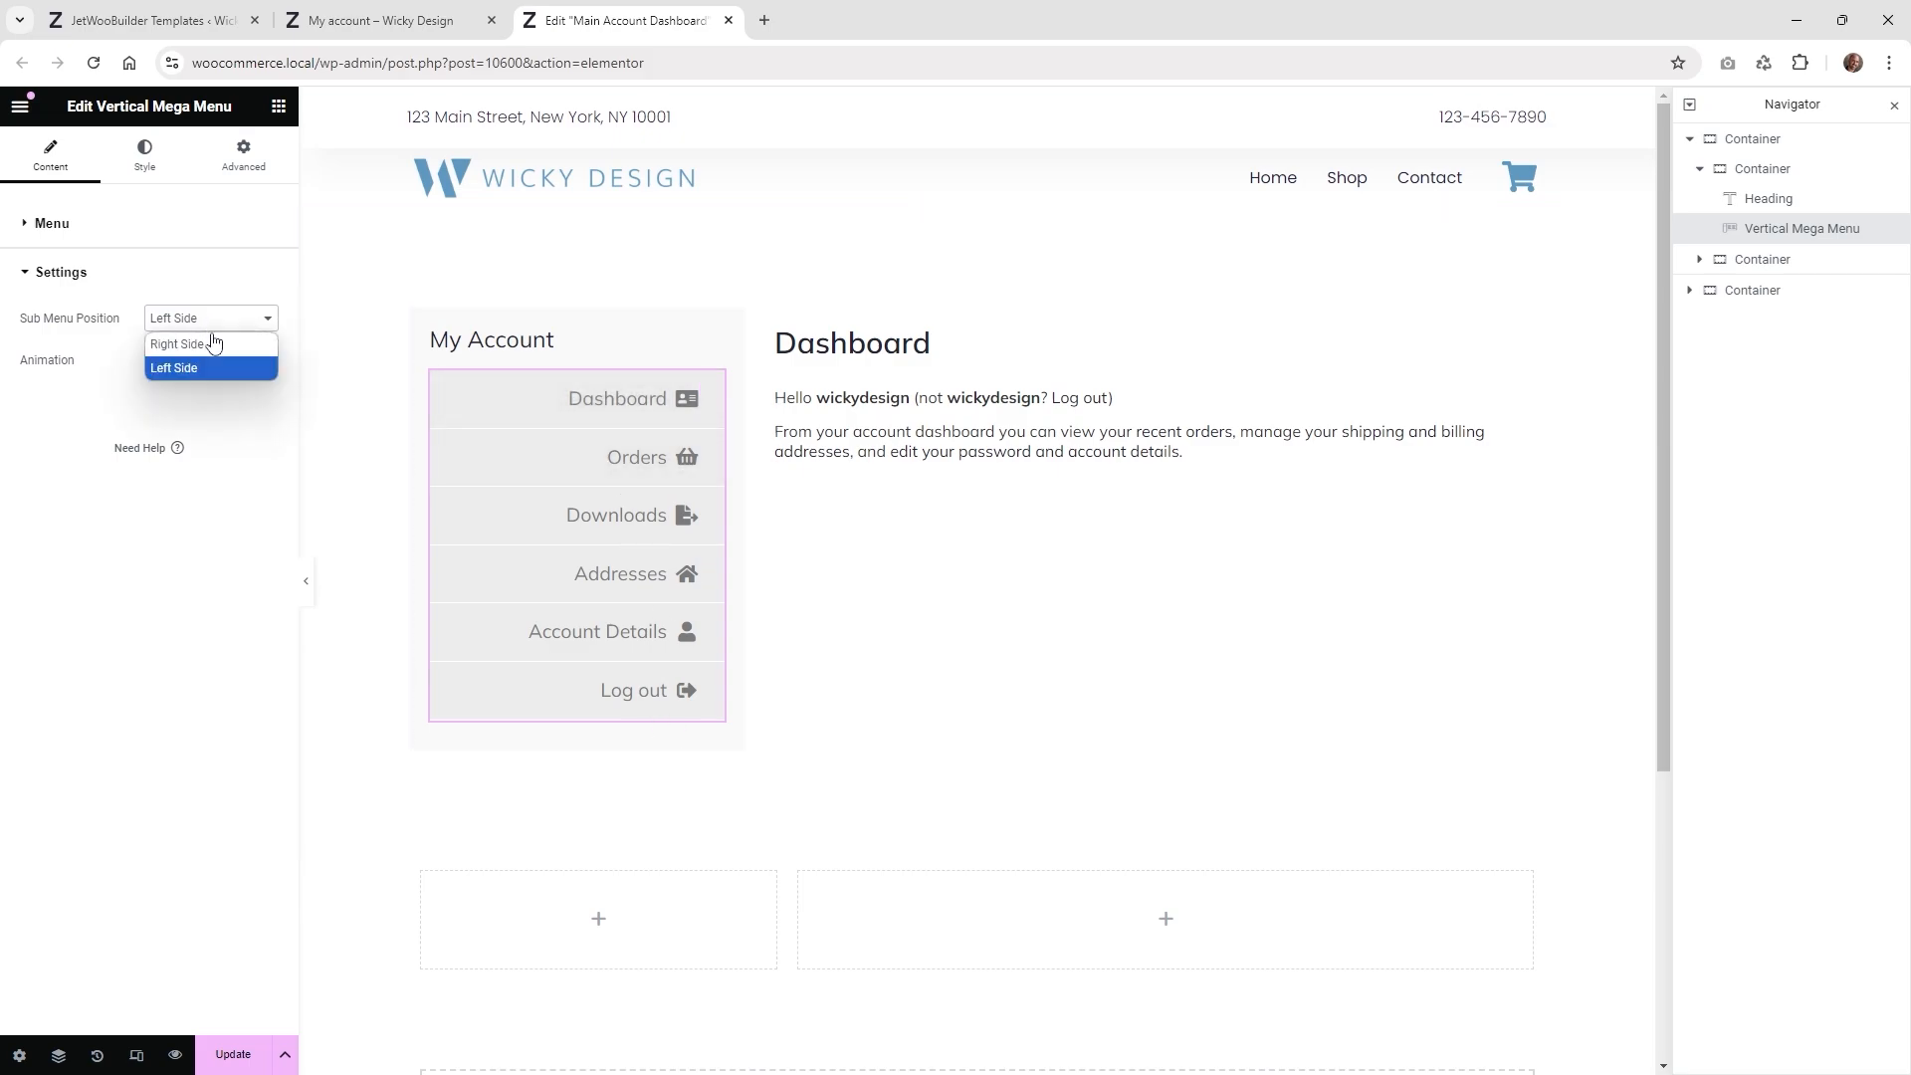
{"action": "left_click", "coordinate": [213, 342]}
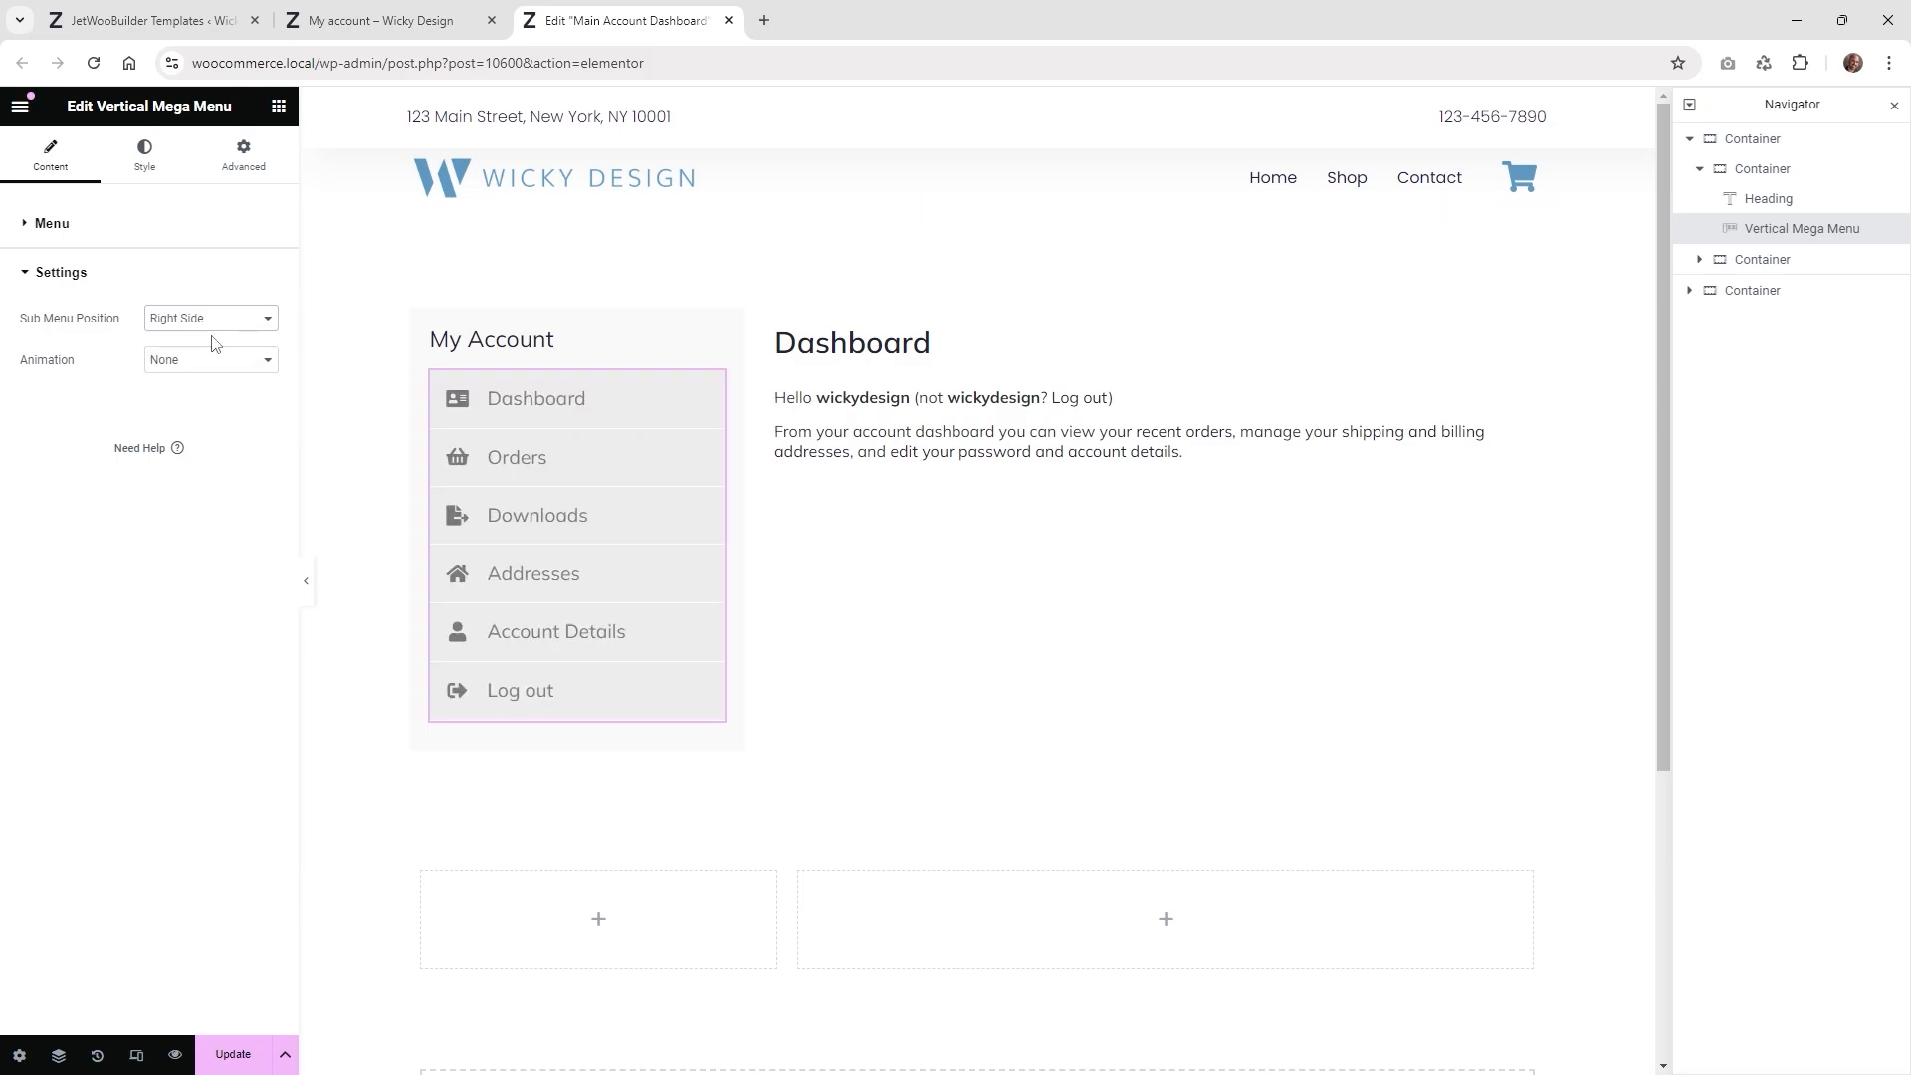
- Examine the Vertical Mega Menu's style options for the main menu, the main menu items and the icons
{"action": "left_click", "coordinate": [145, 157]}
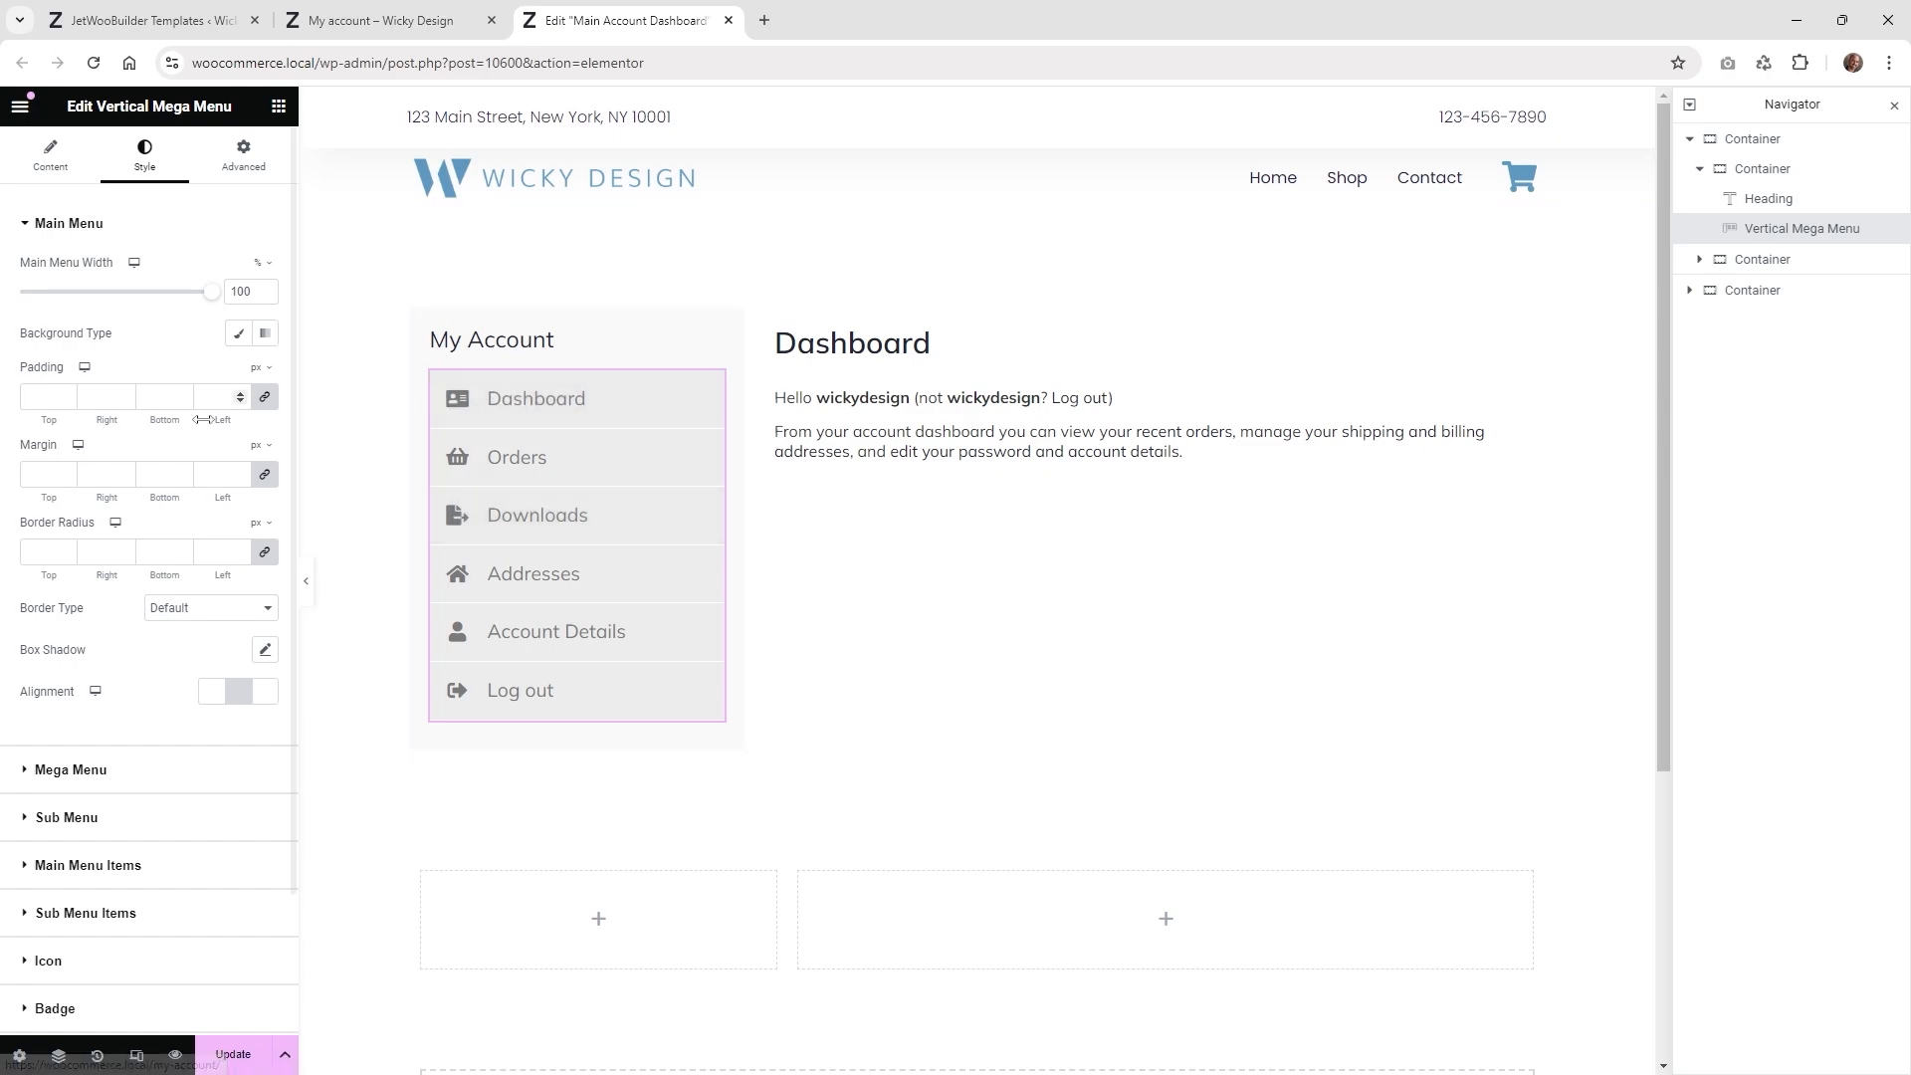
{"action": "scroll", "coordinate": [202, 419], "scroll_direction": "down", "scroll_amount": 2}
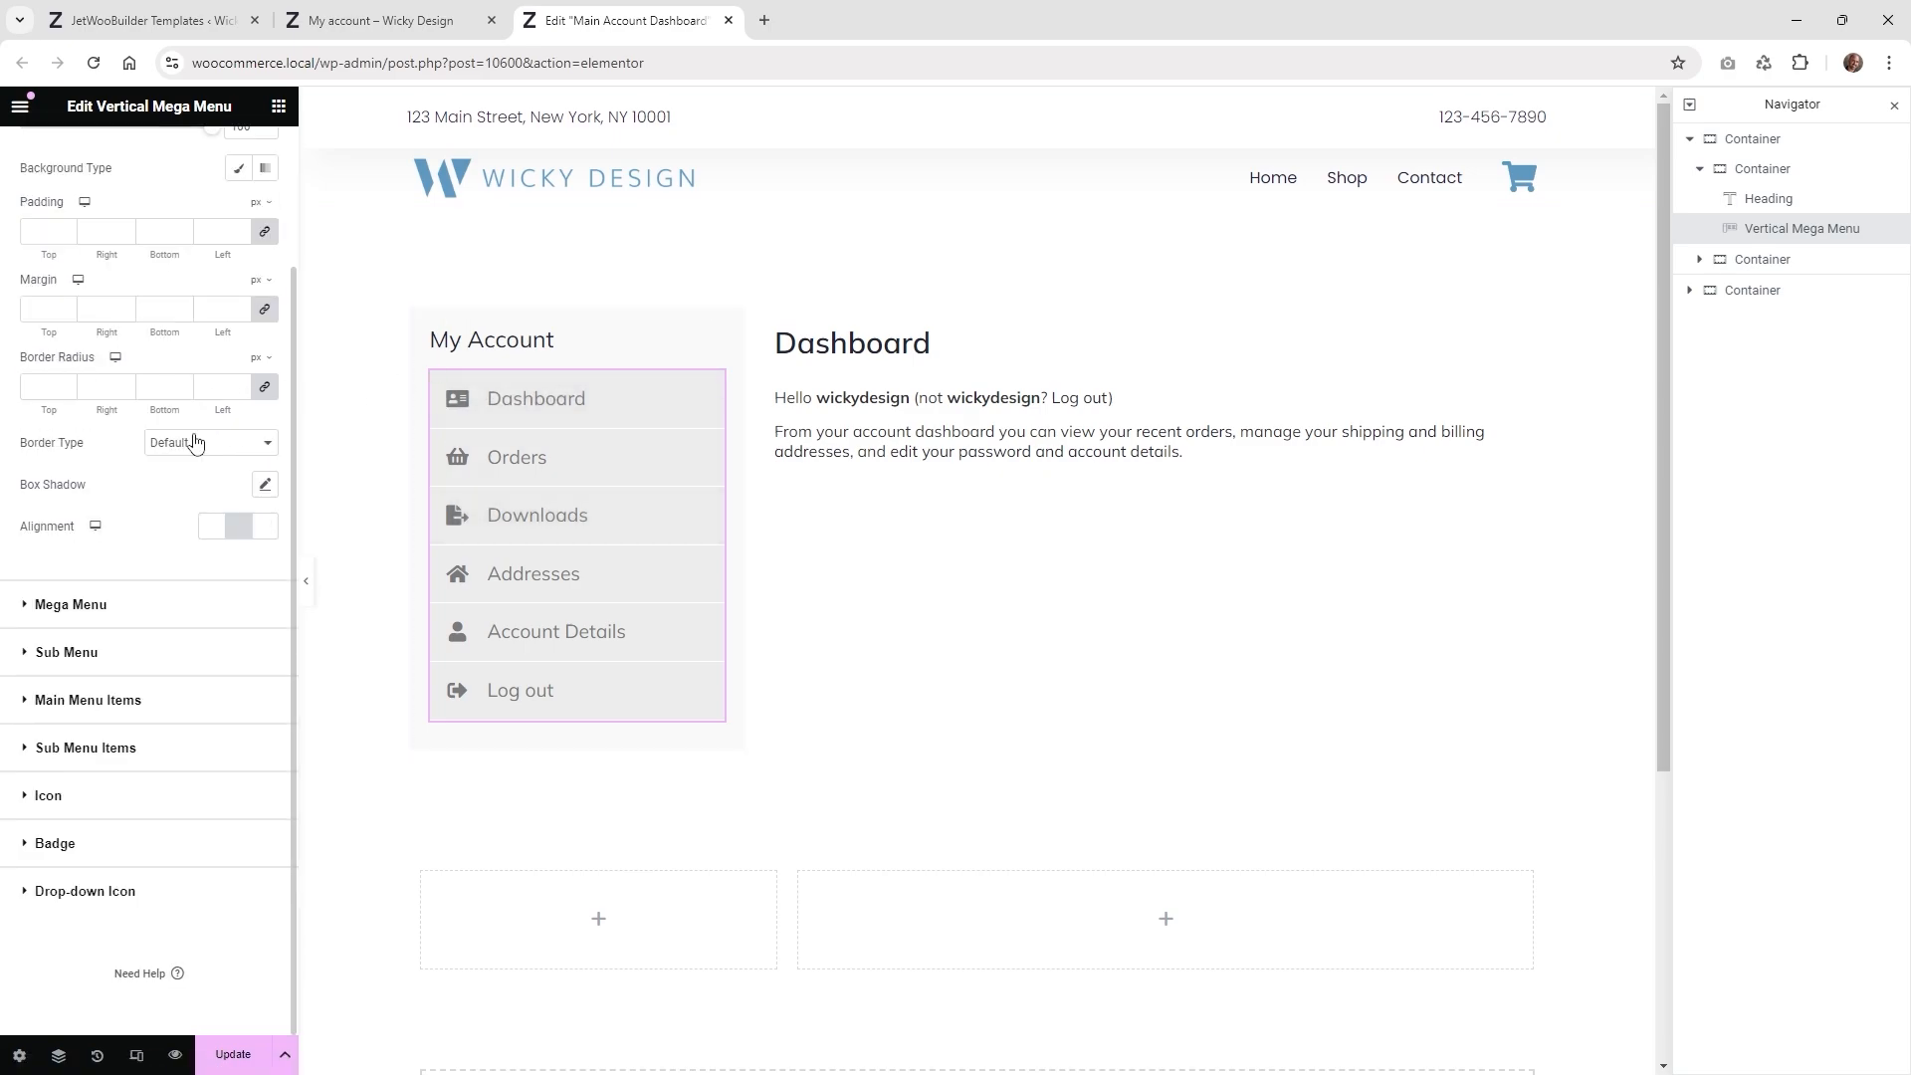
{"action": "left_click", "coordinate": [94, 715]}
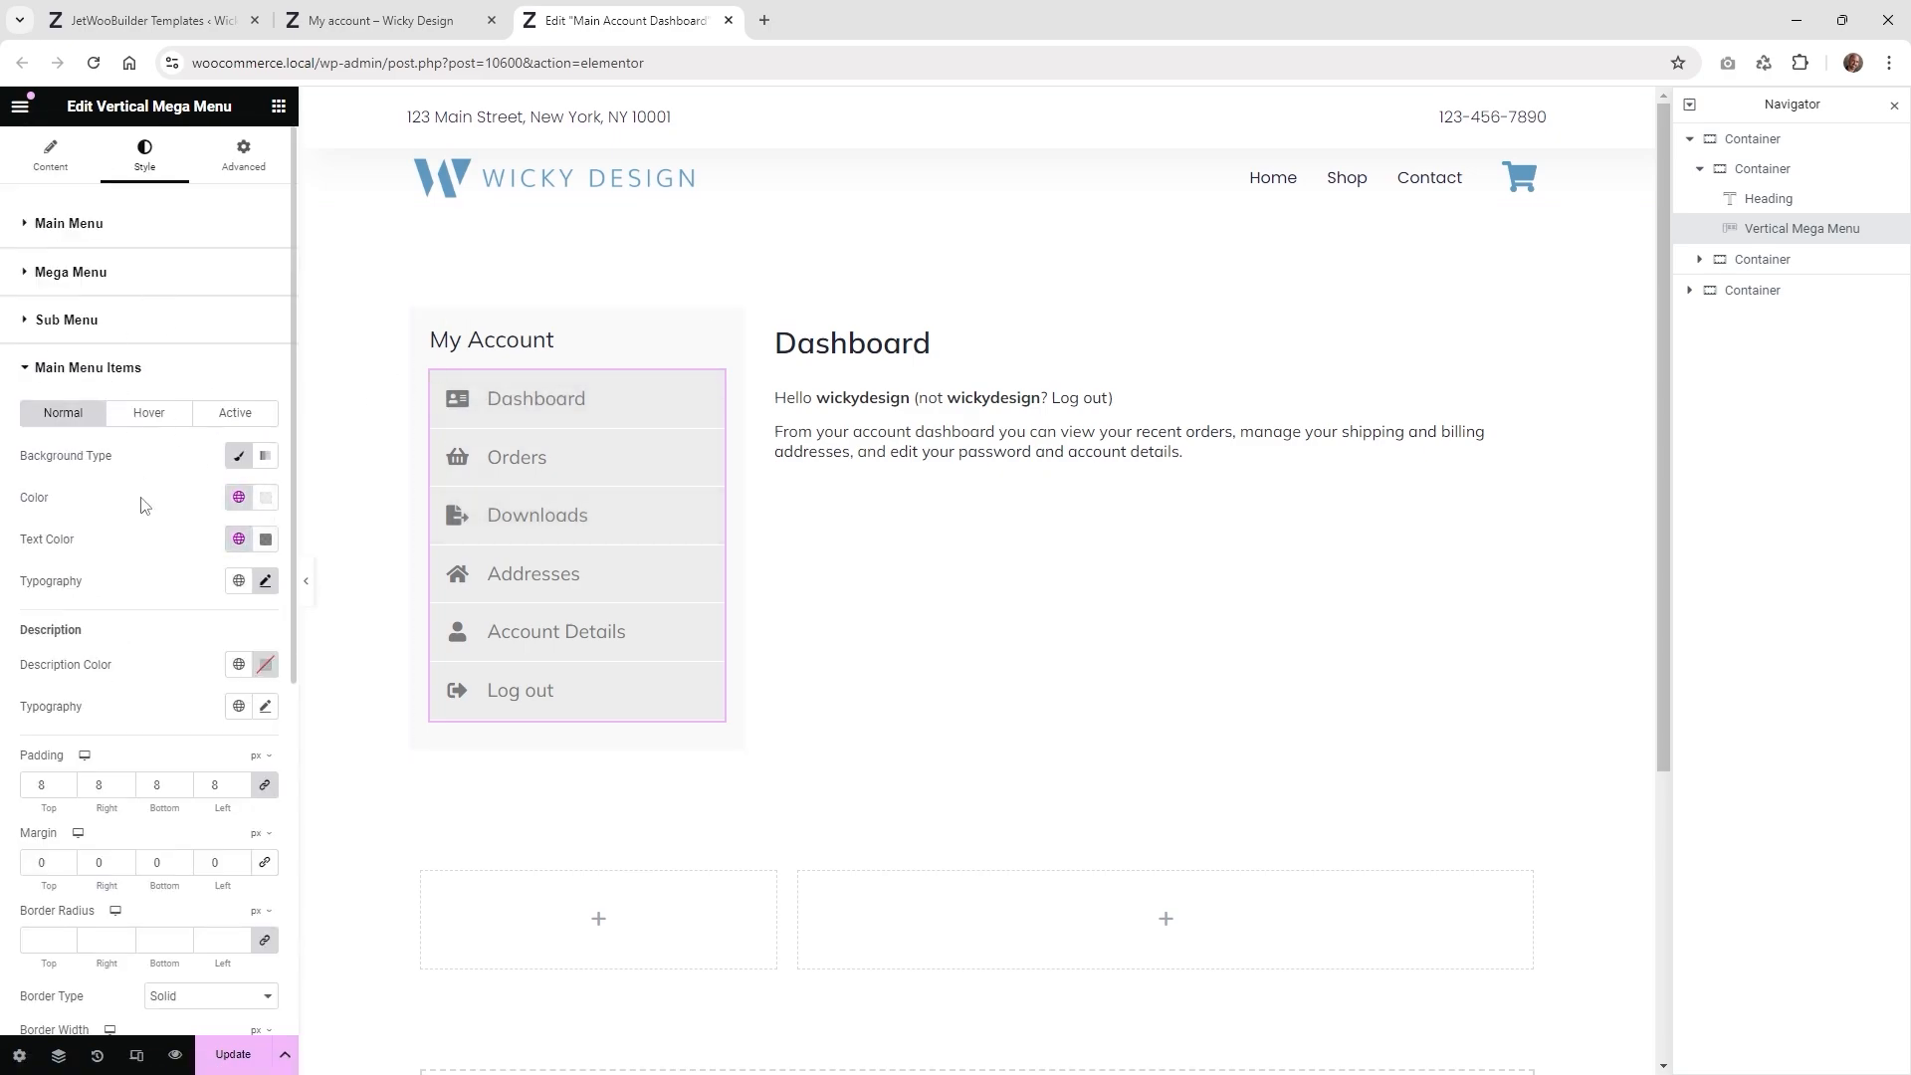
{"action": "scroll", "coordinate": [149, 499], "scroll_direction": "down", "scroll_amount": 1}
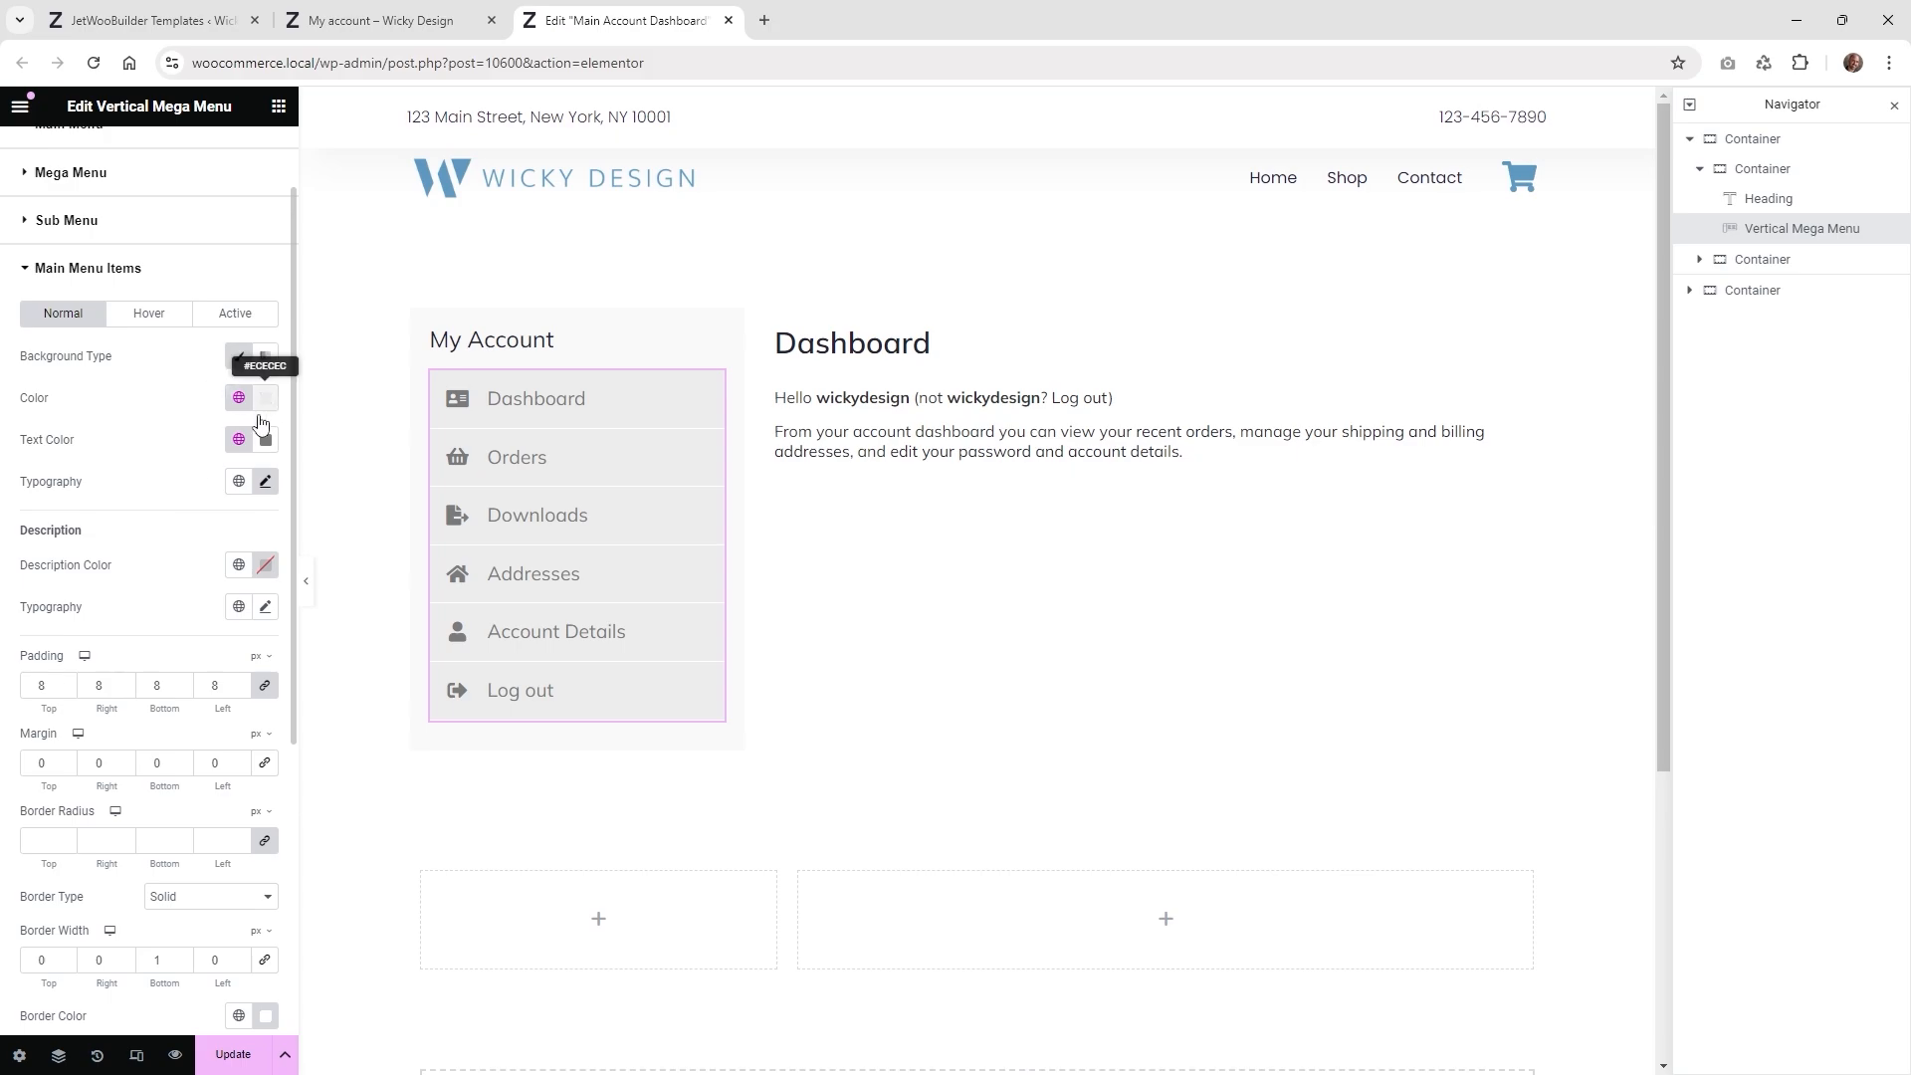
{"action": "left_click", "coordinate": [99, 276]}
{"action": "left_click", "coordinate": [70, 466]}
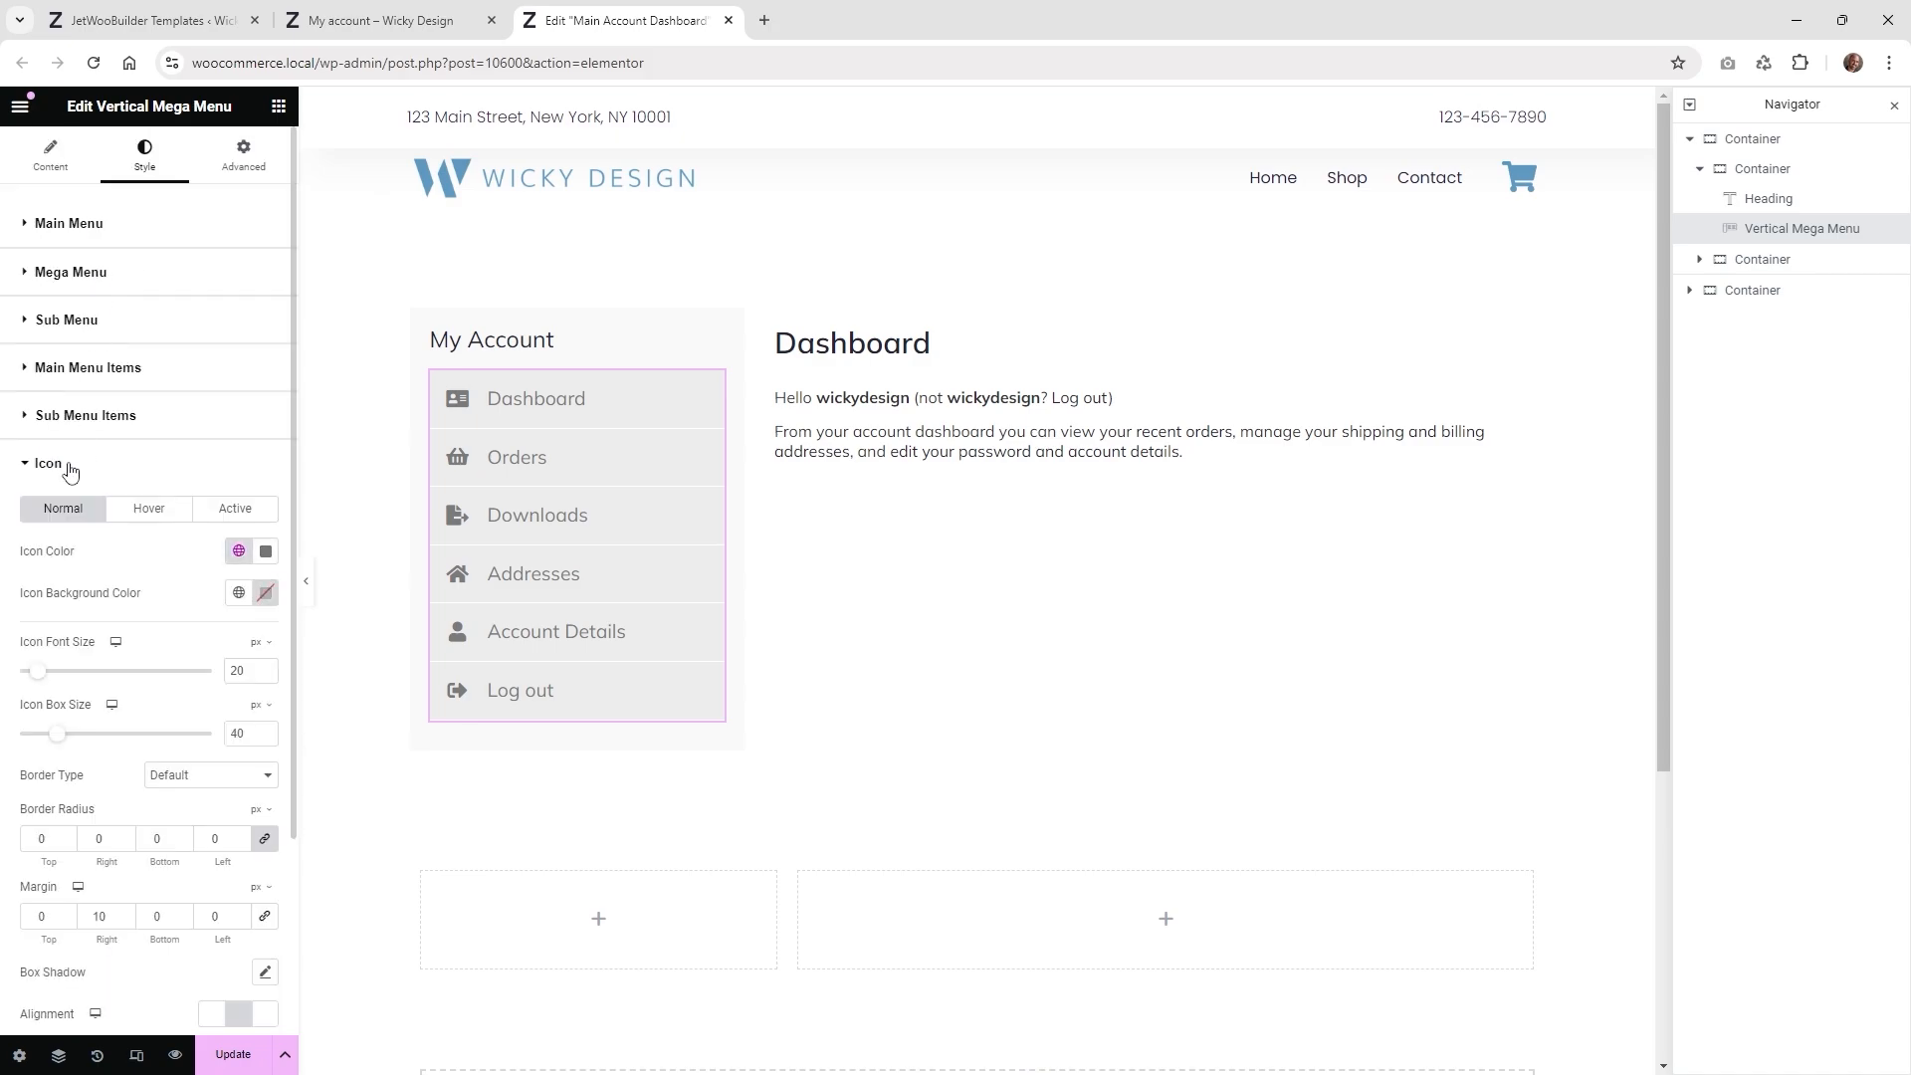
- Try an icon font size of 27 px and icon box size of 70 px, and increase the main menu items' line height
{"action": "scroll", "coordinate": [226, 564], "scroll_direction": "down", "scroll_amount": 1}
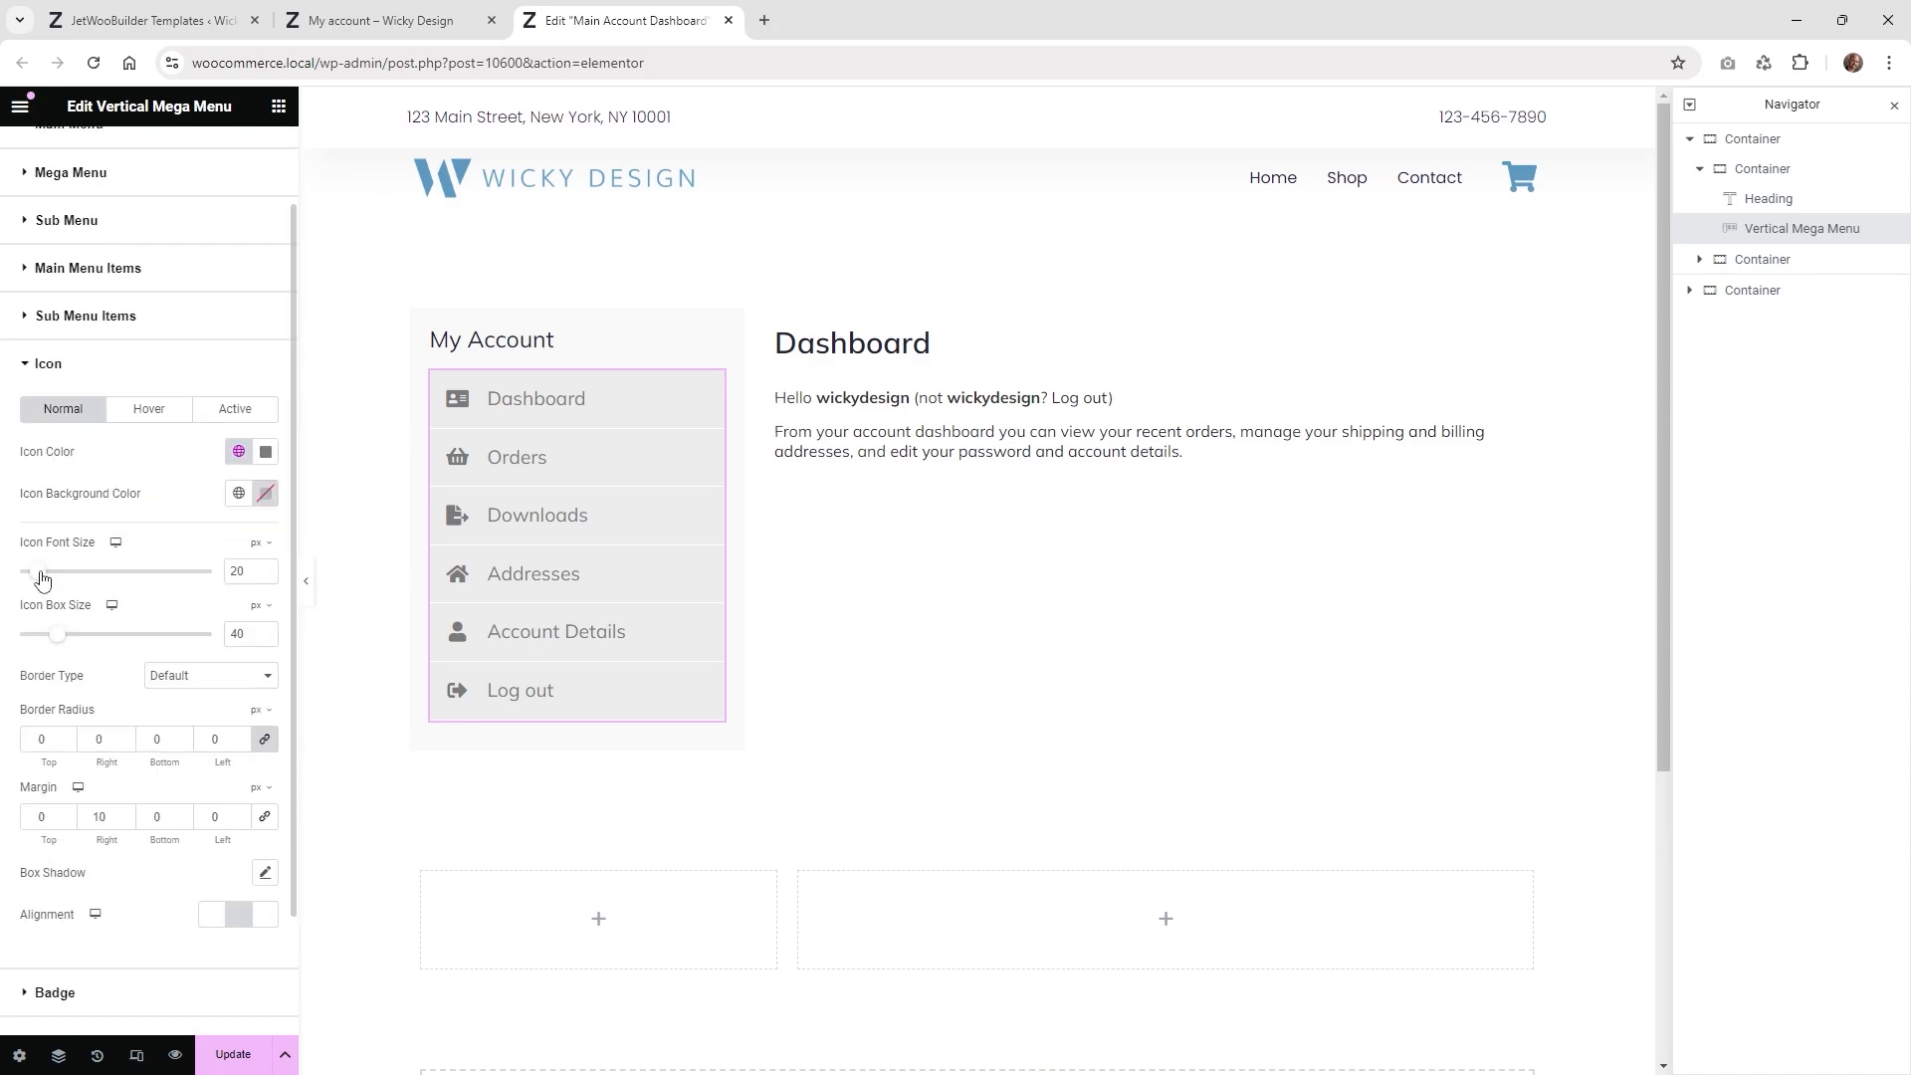
{"action": "left_click_drag", "start_coordinate": [42, 578], "coordinate": [87, 647]}
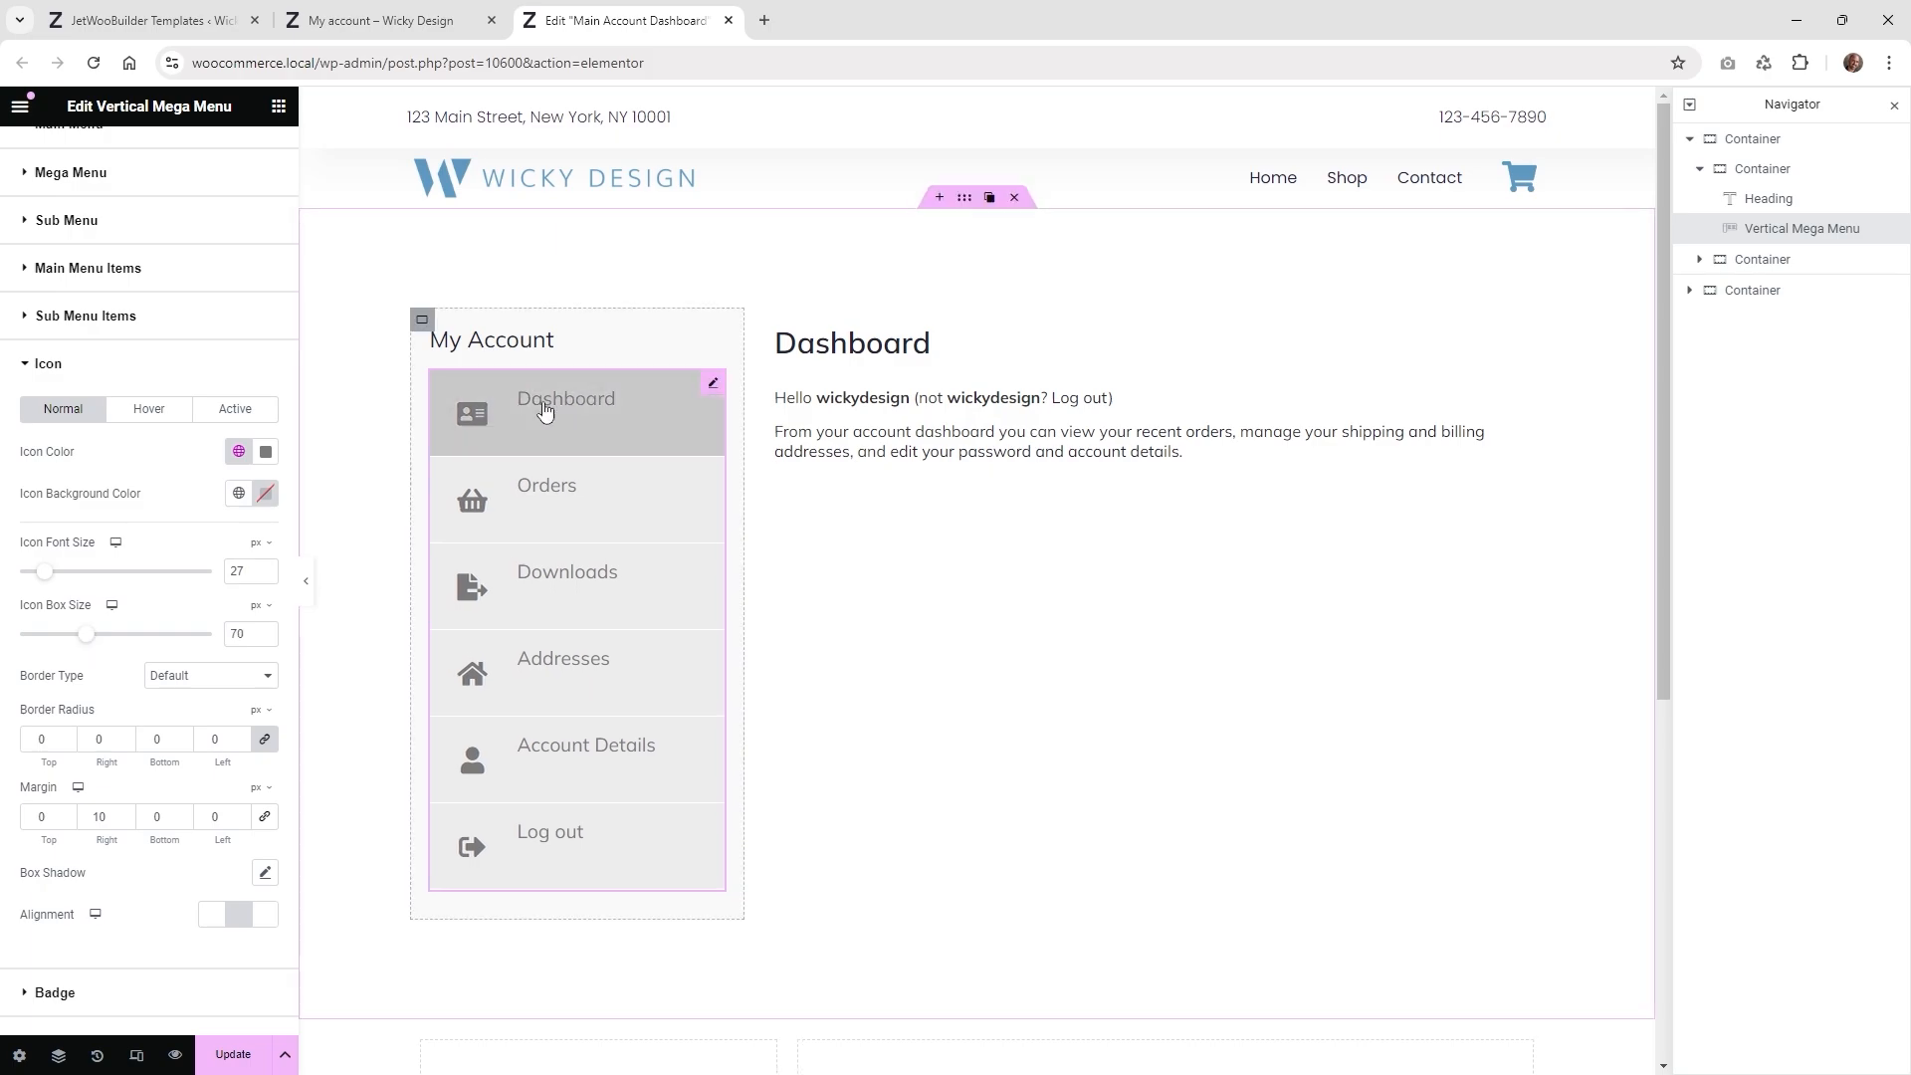
{"action": "left_click", "coordinate": [89, 280]}
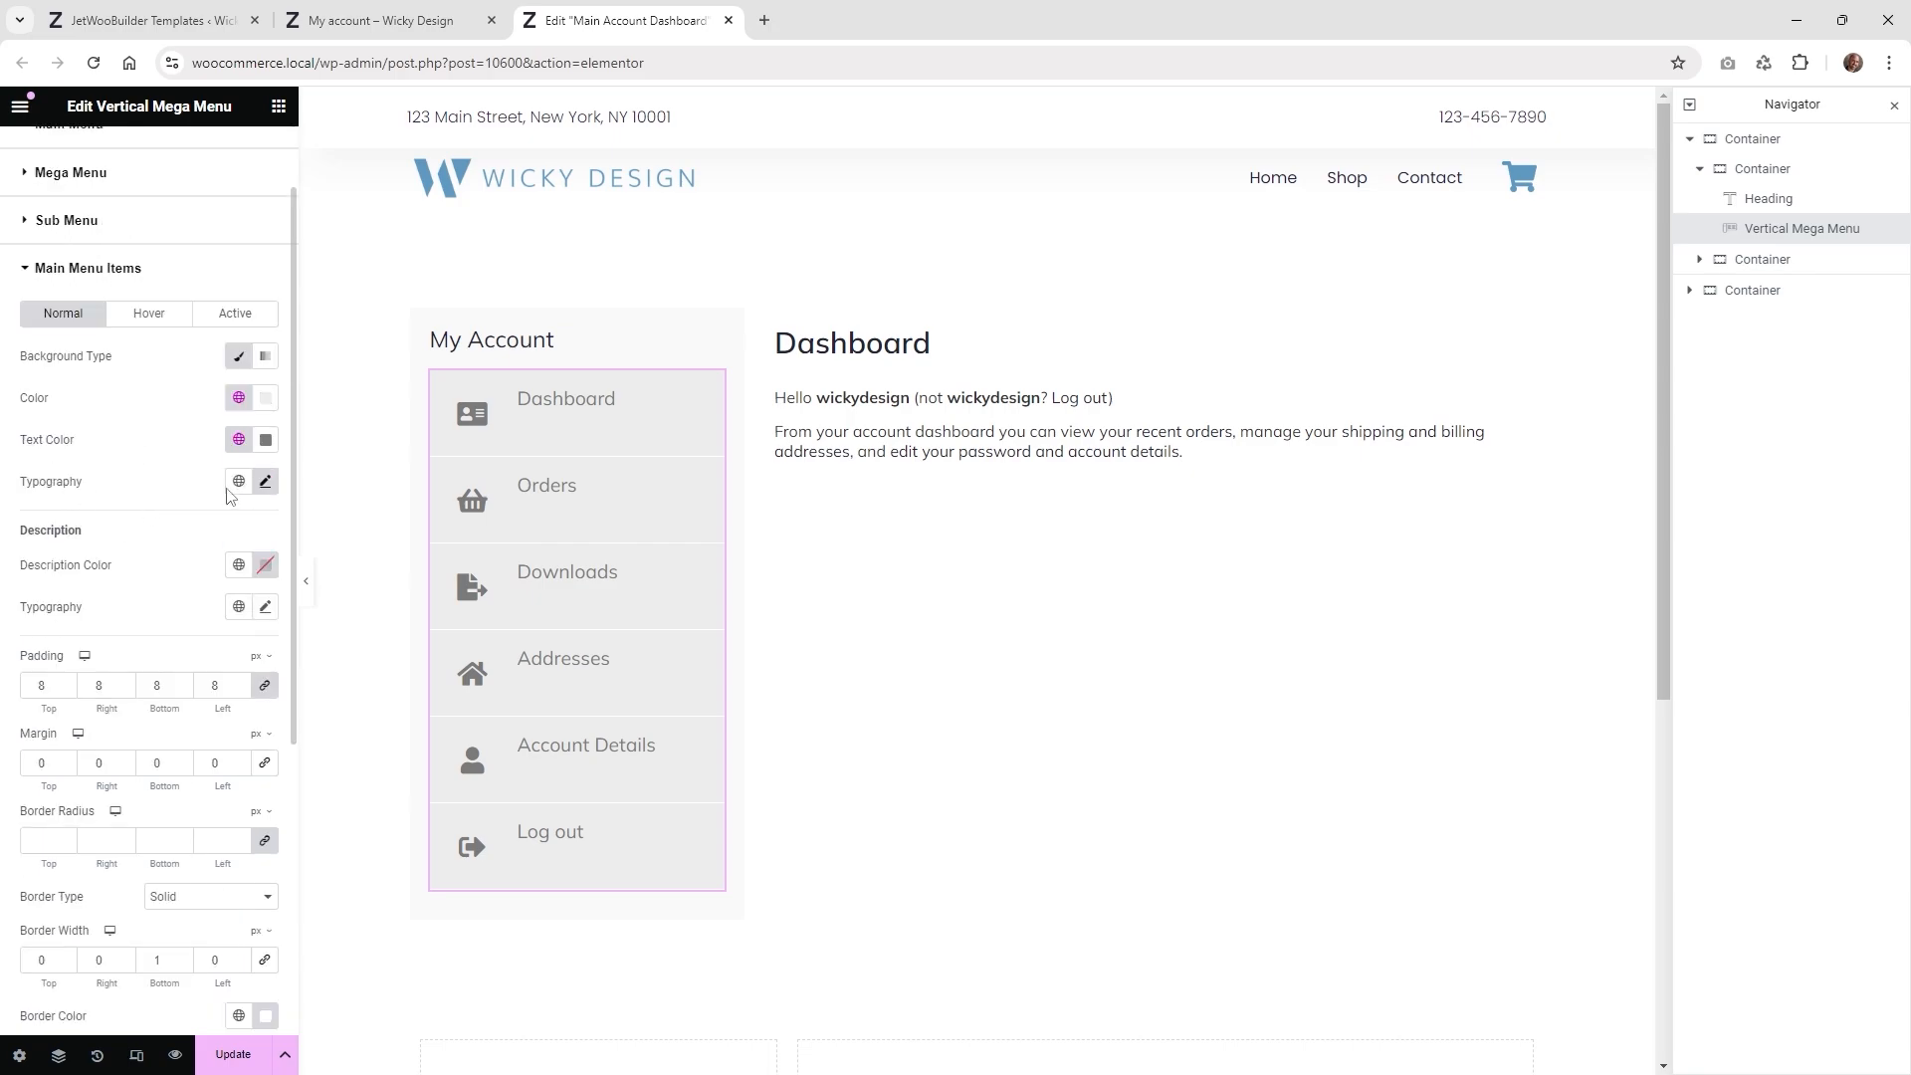
{"action": "left_click", "coordinate": [265, 482]}
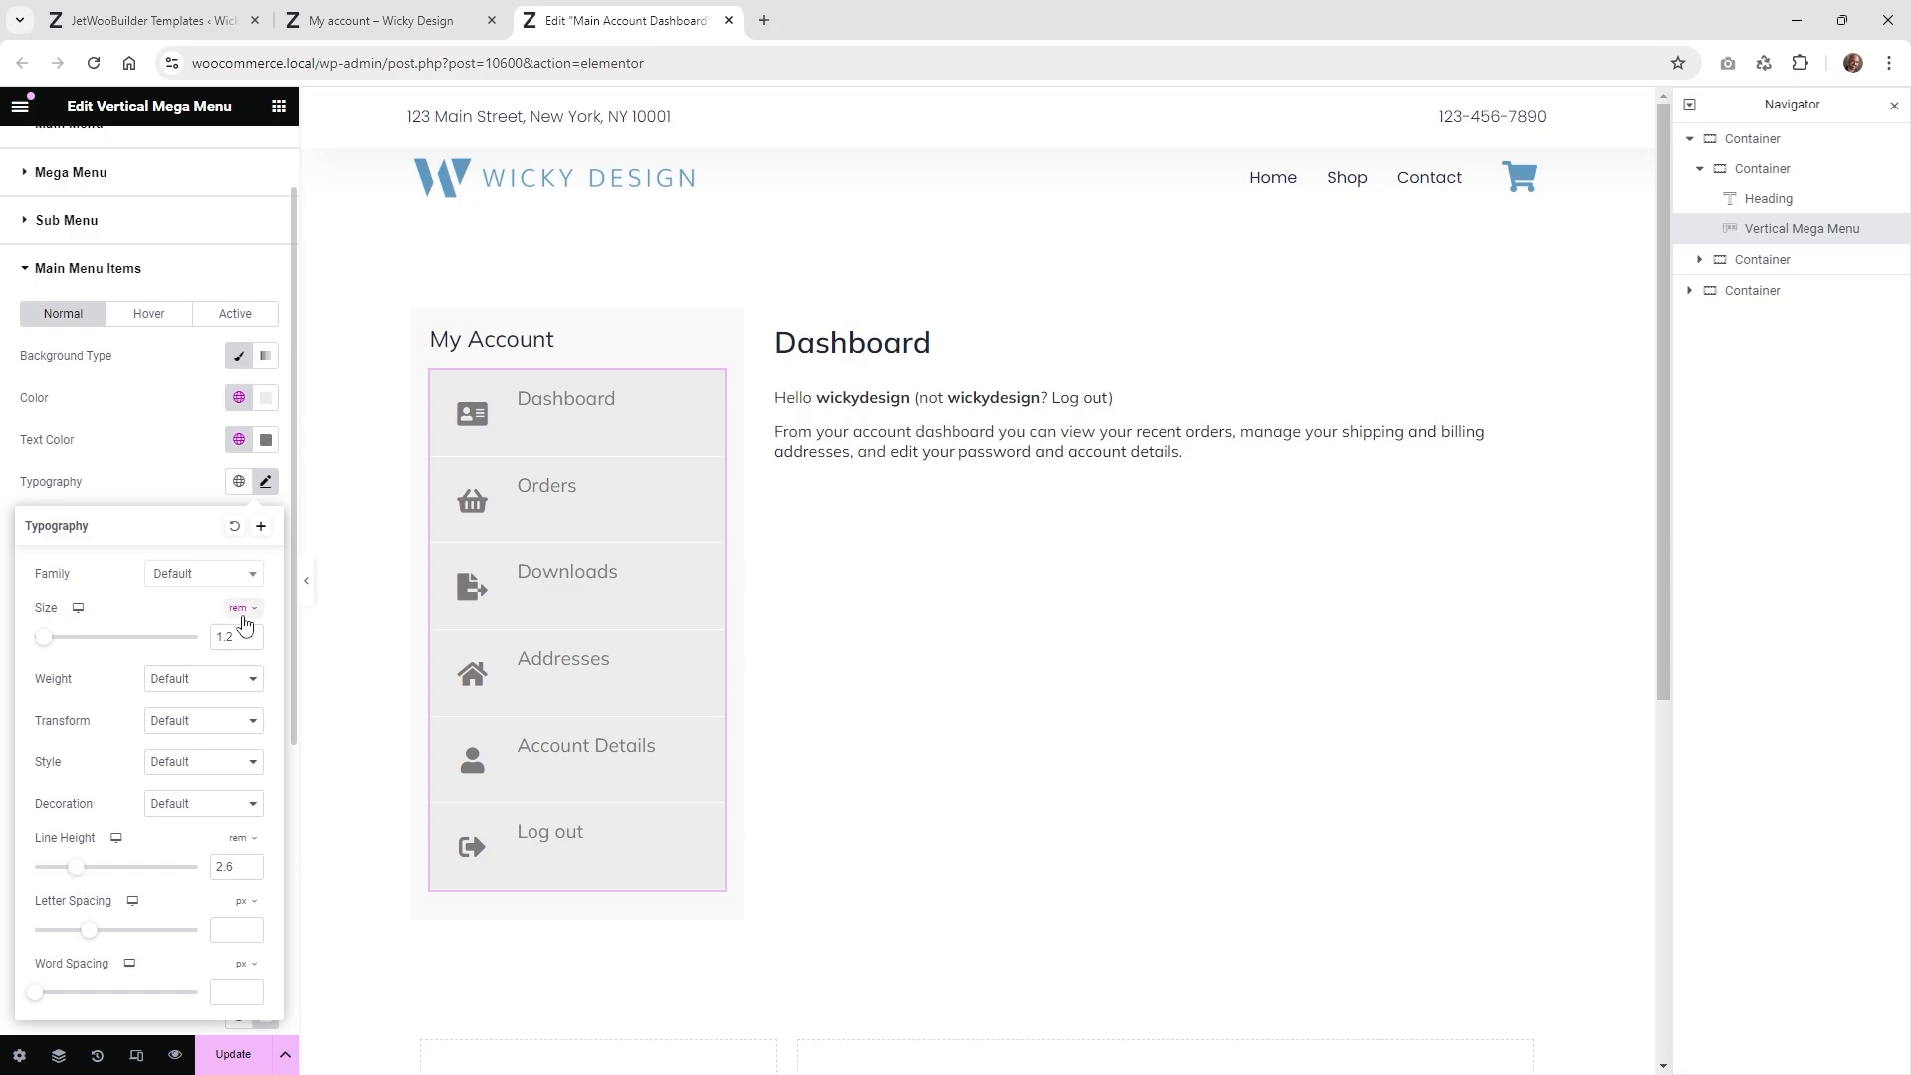
{"action": "left_click_drag", "start_coordinate": [75, 875], "coordinate": [107, 877]}
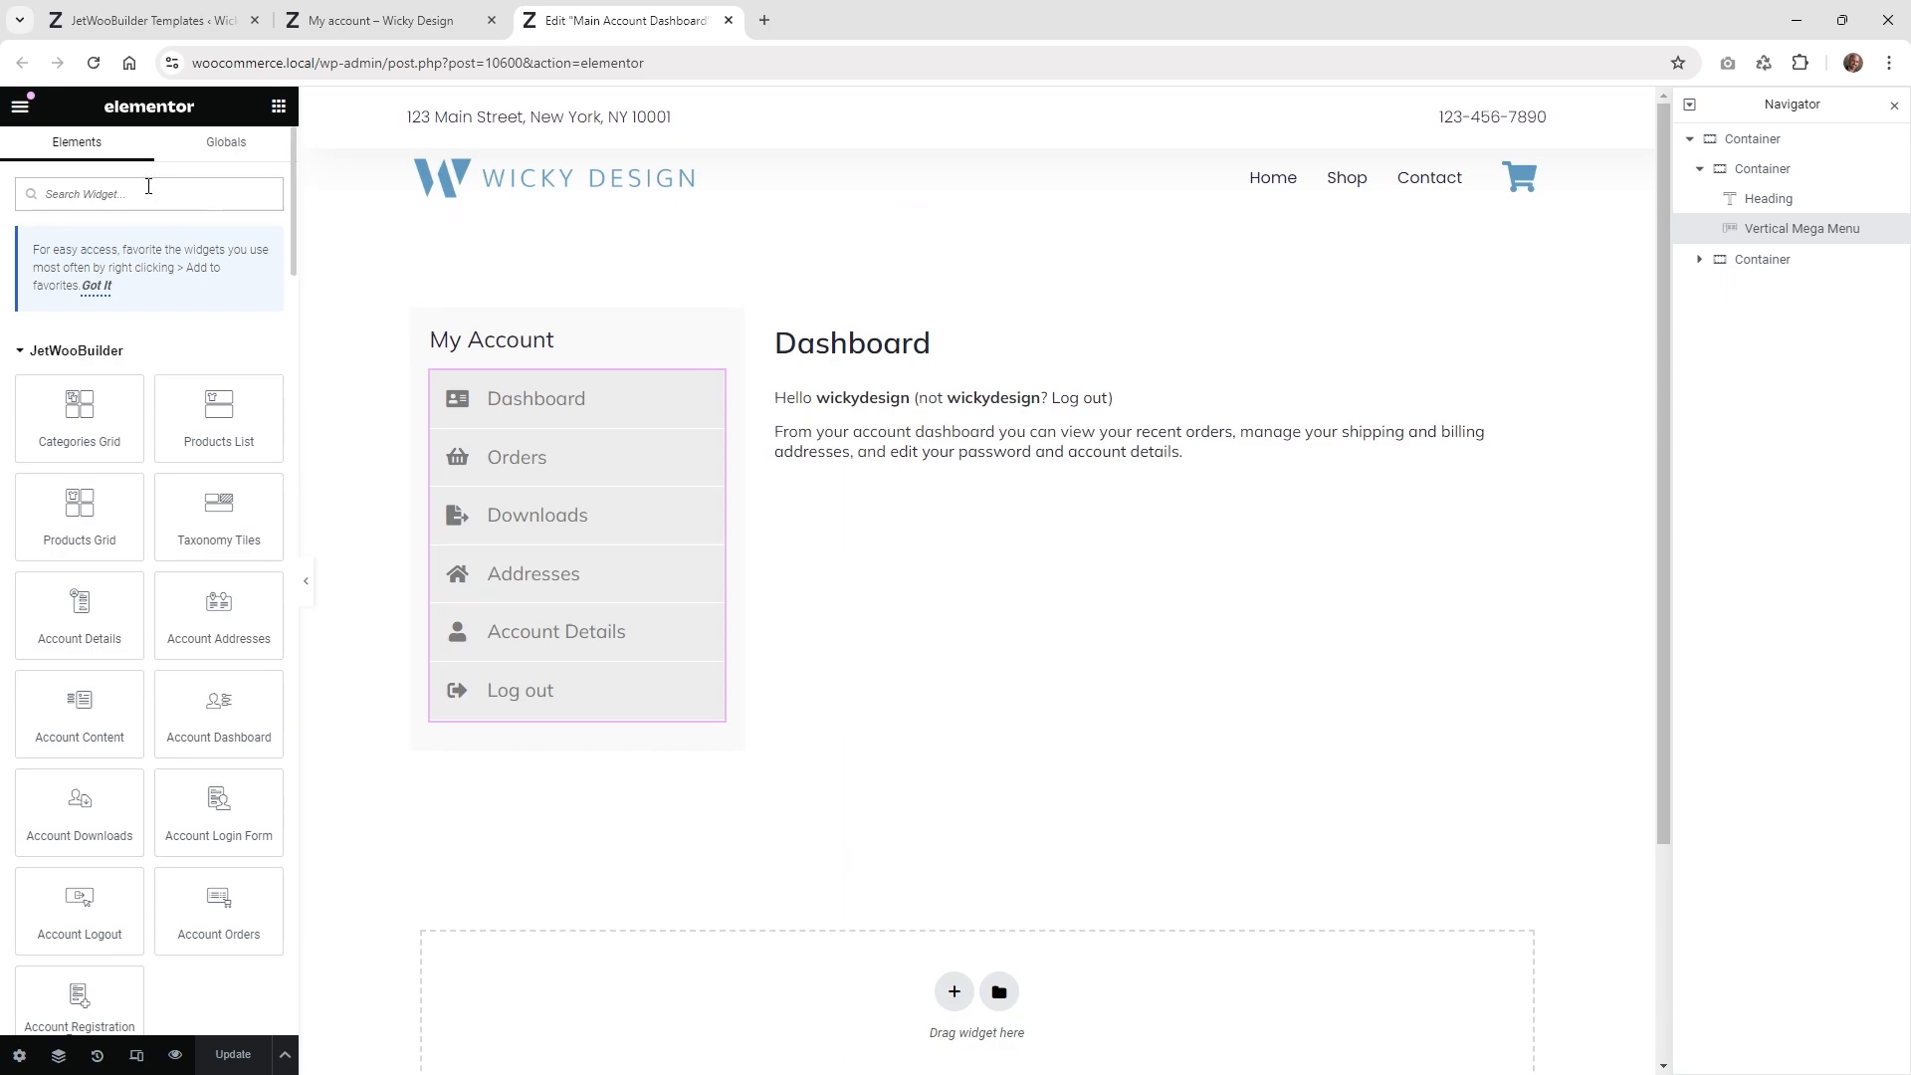
- Add a WordPress Menu widget directly below the My Account heading and assign My account menu to it
{"action": "type", "text": "word"}
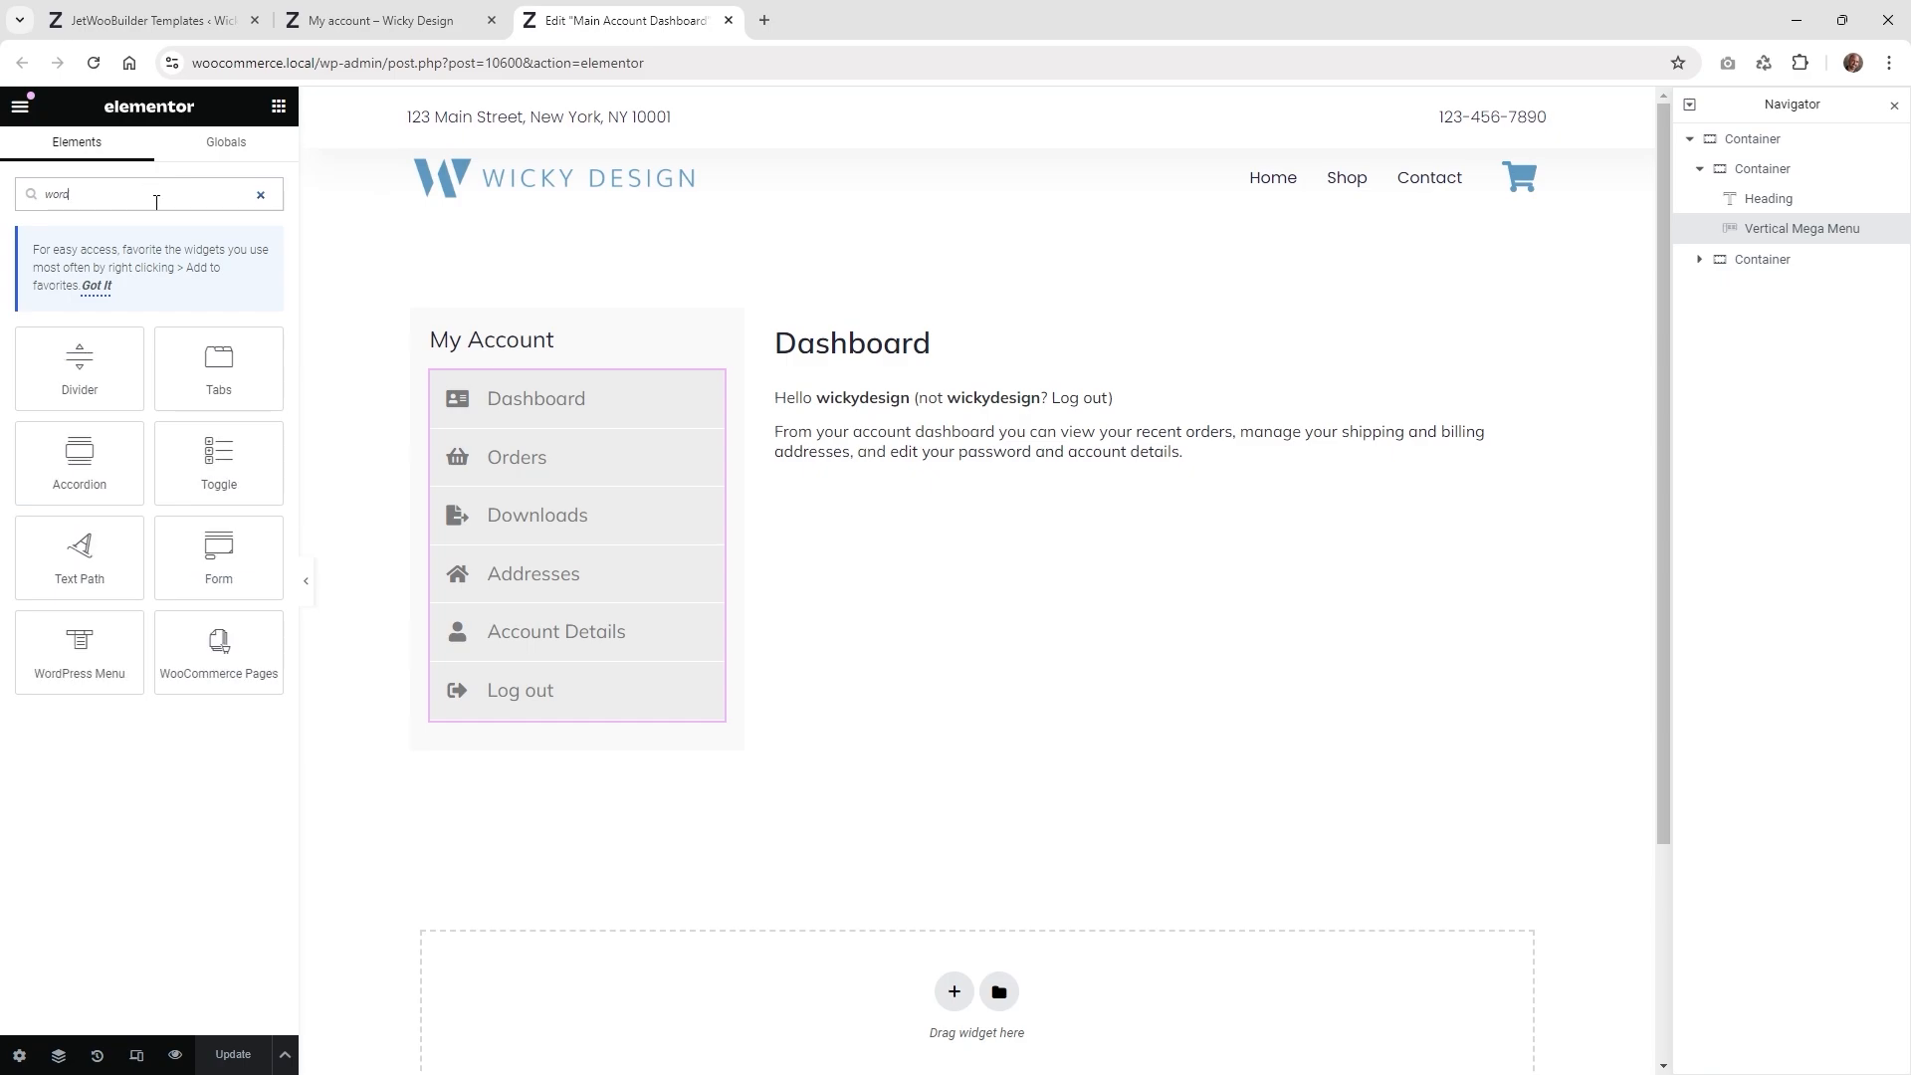
{"action": "left_click_drag", "start_coordinate": [79, 652], "coordinate": [571, 376]}
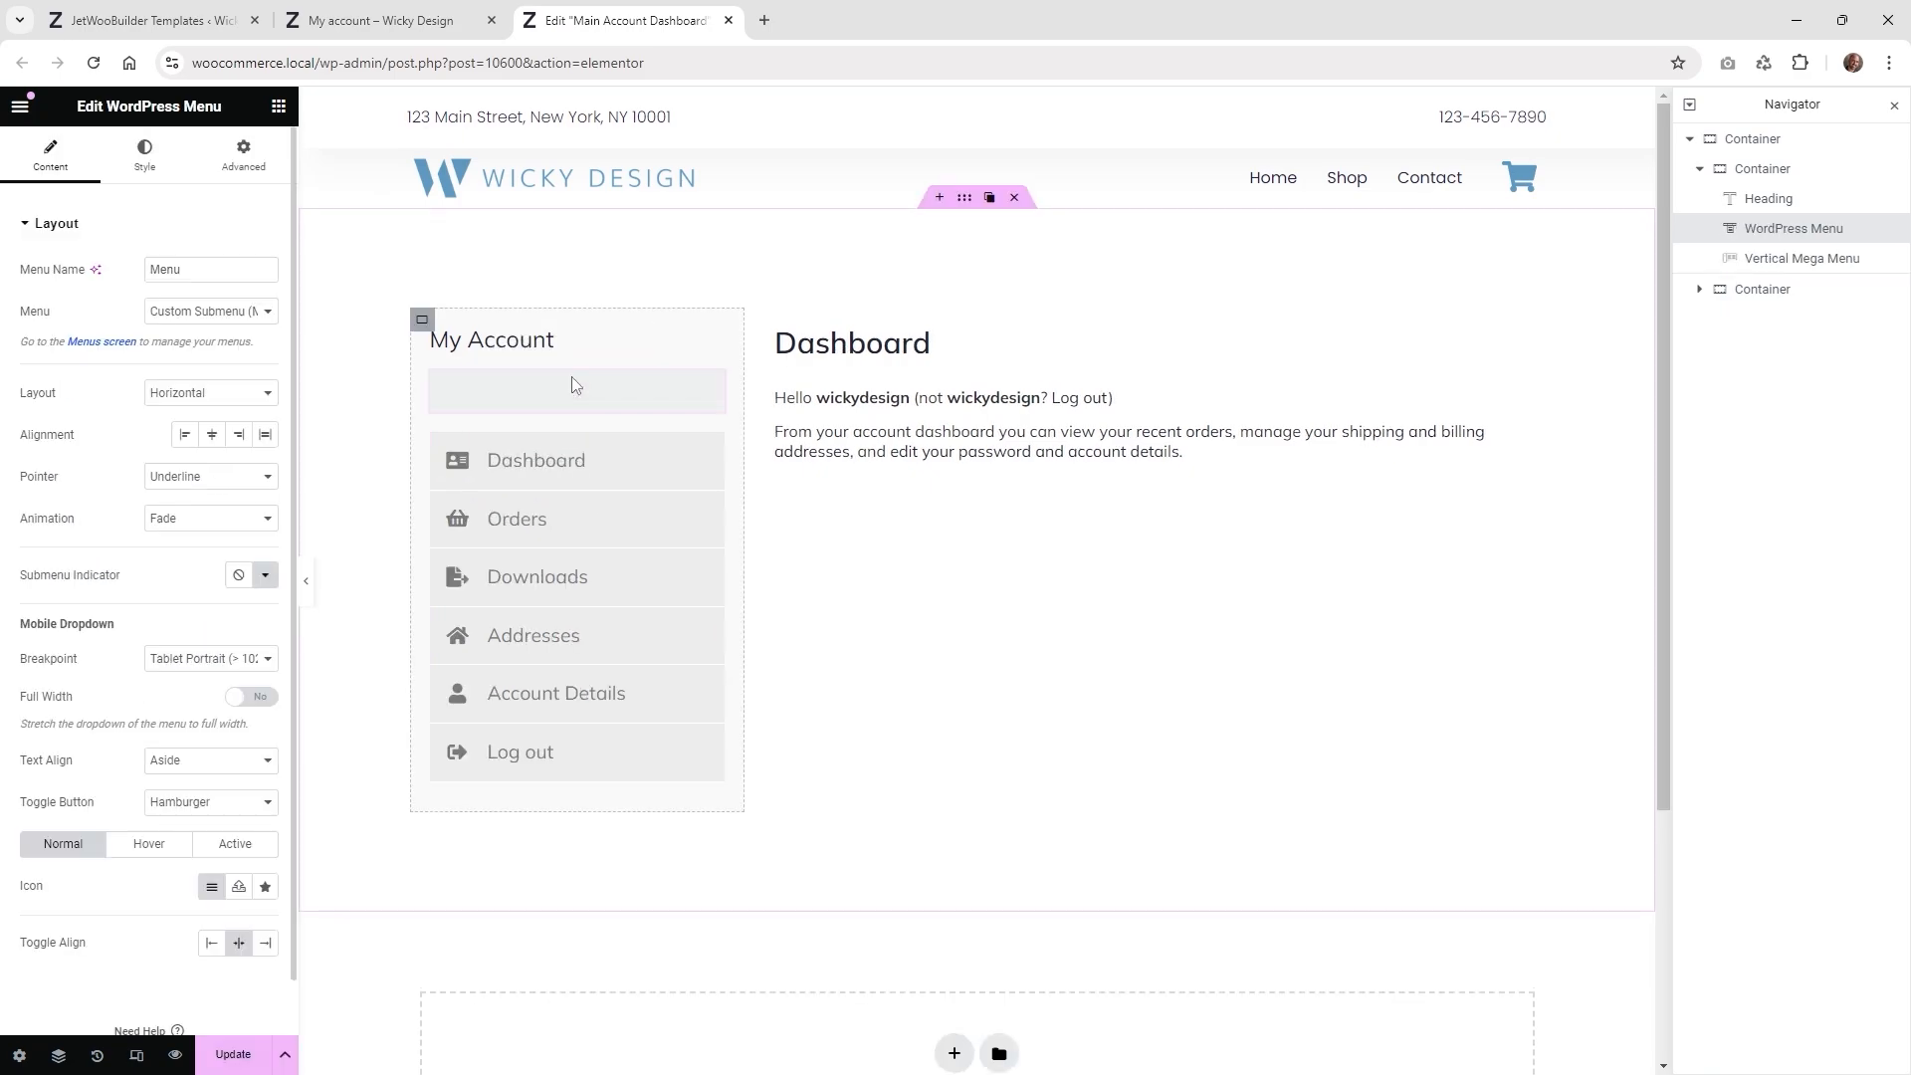
{"action": "left_click", "coordinate": [219, 313]}
{"action": "left_click", "coordinate": [204, 480]}
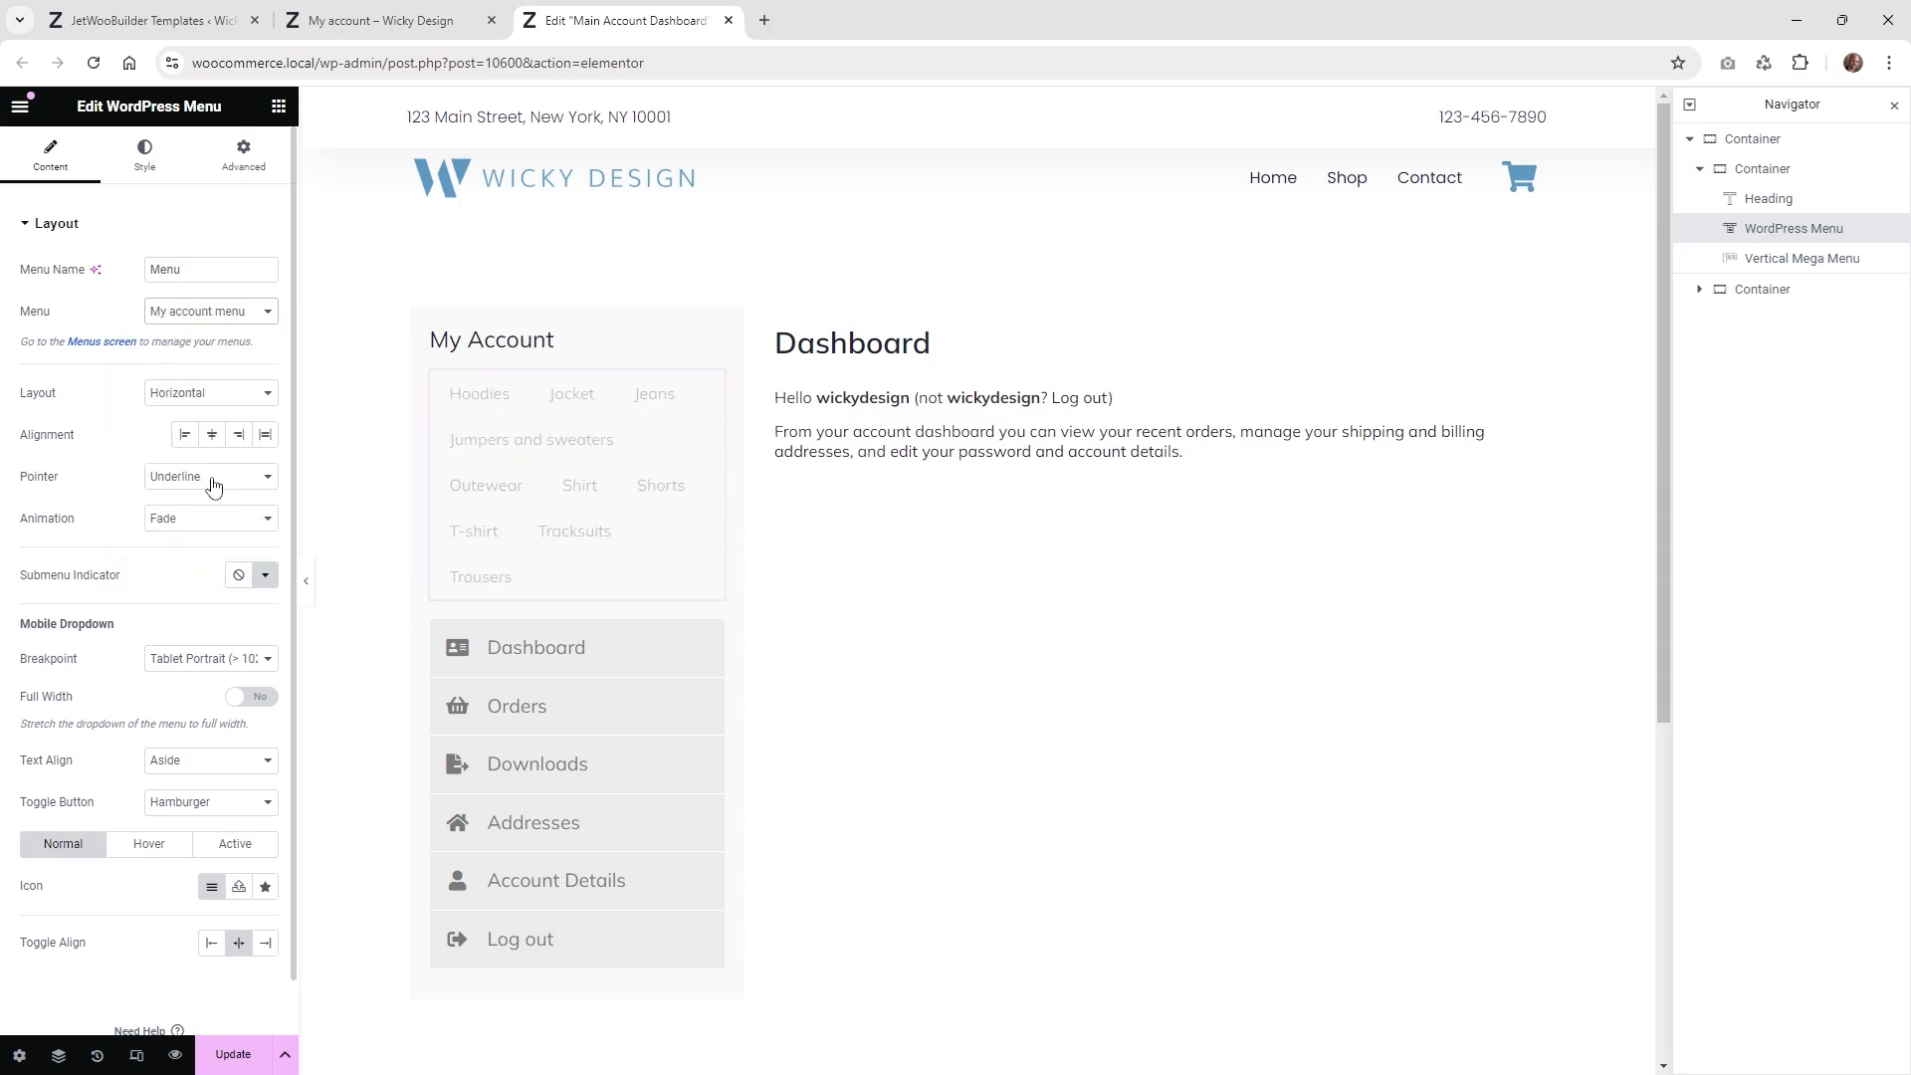
- Switch the WordPress Menu widget to the Vertical layout, and delete that widget from the account sidebar
{"action": "left_click", "coordinate": [187, 398]}
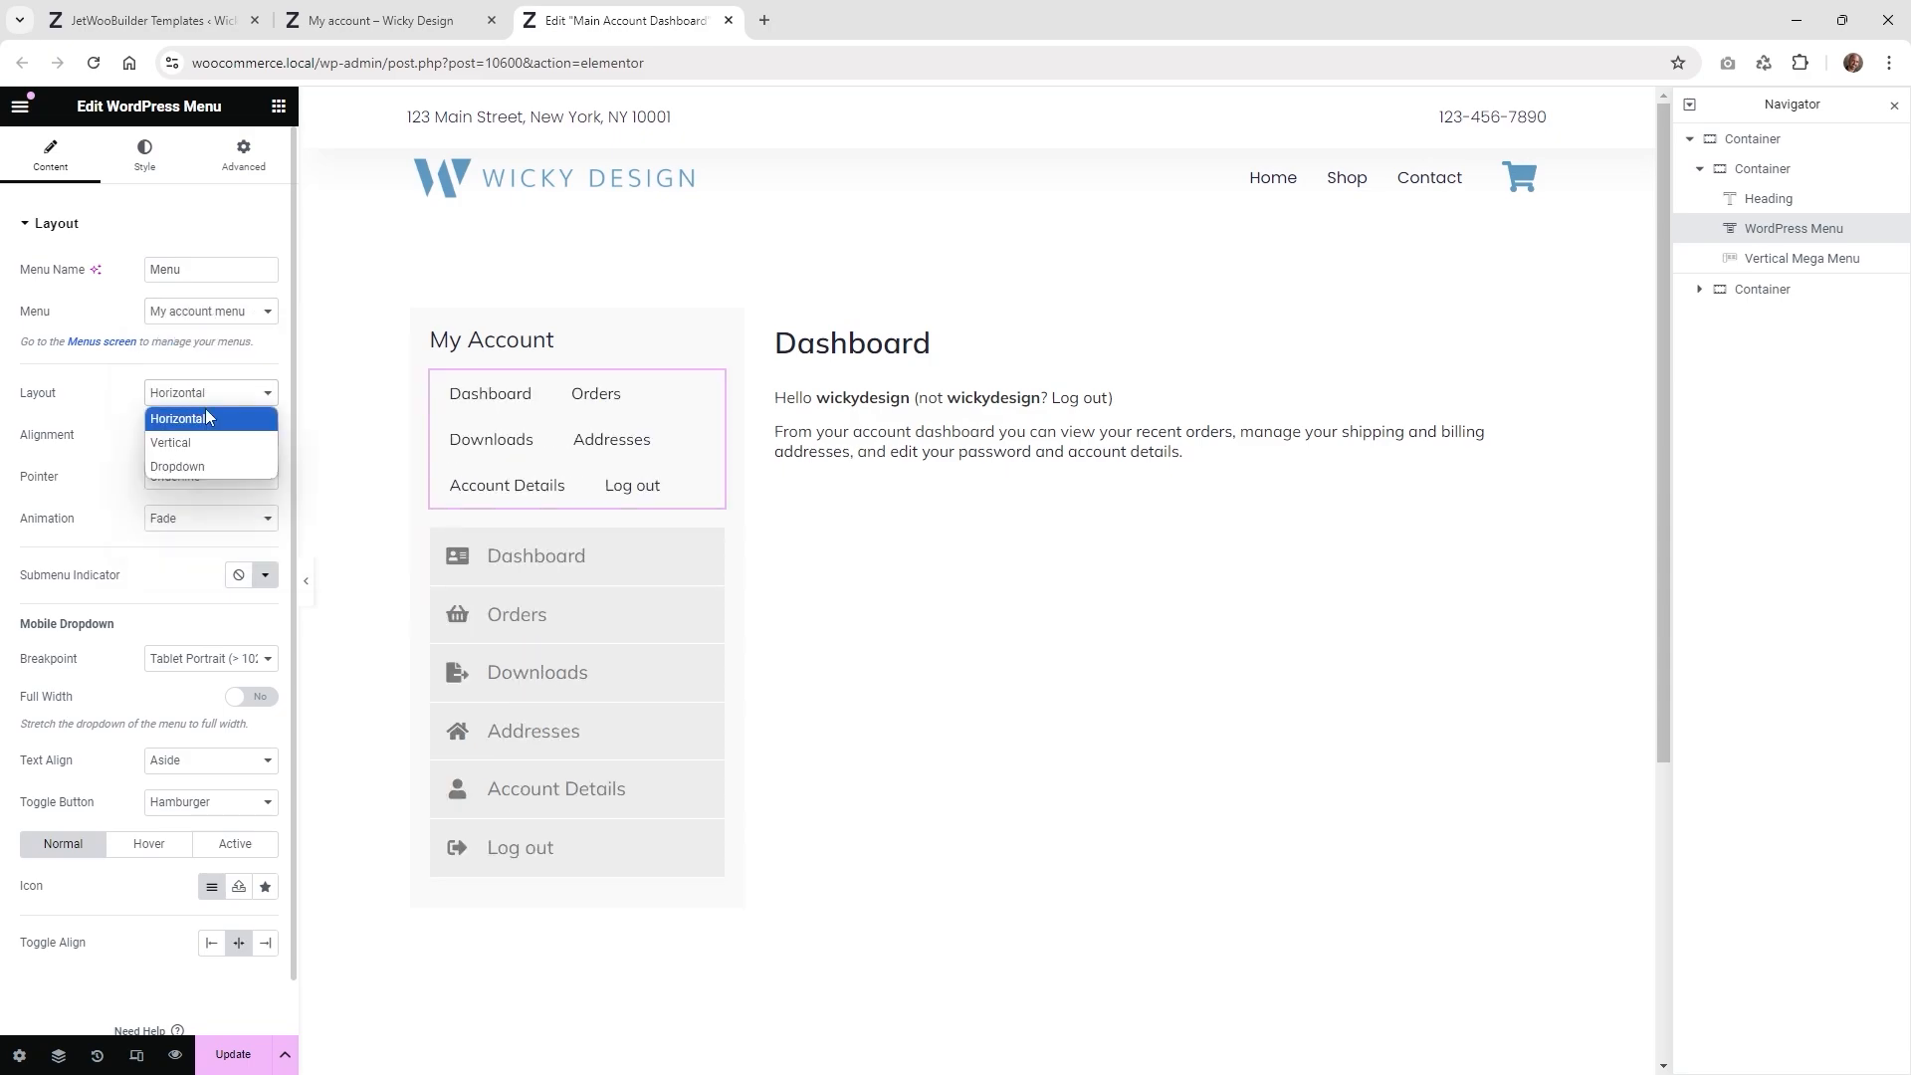
{"action": "left_click", "coordinate": [212, 443]}
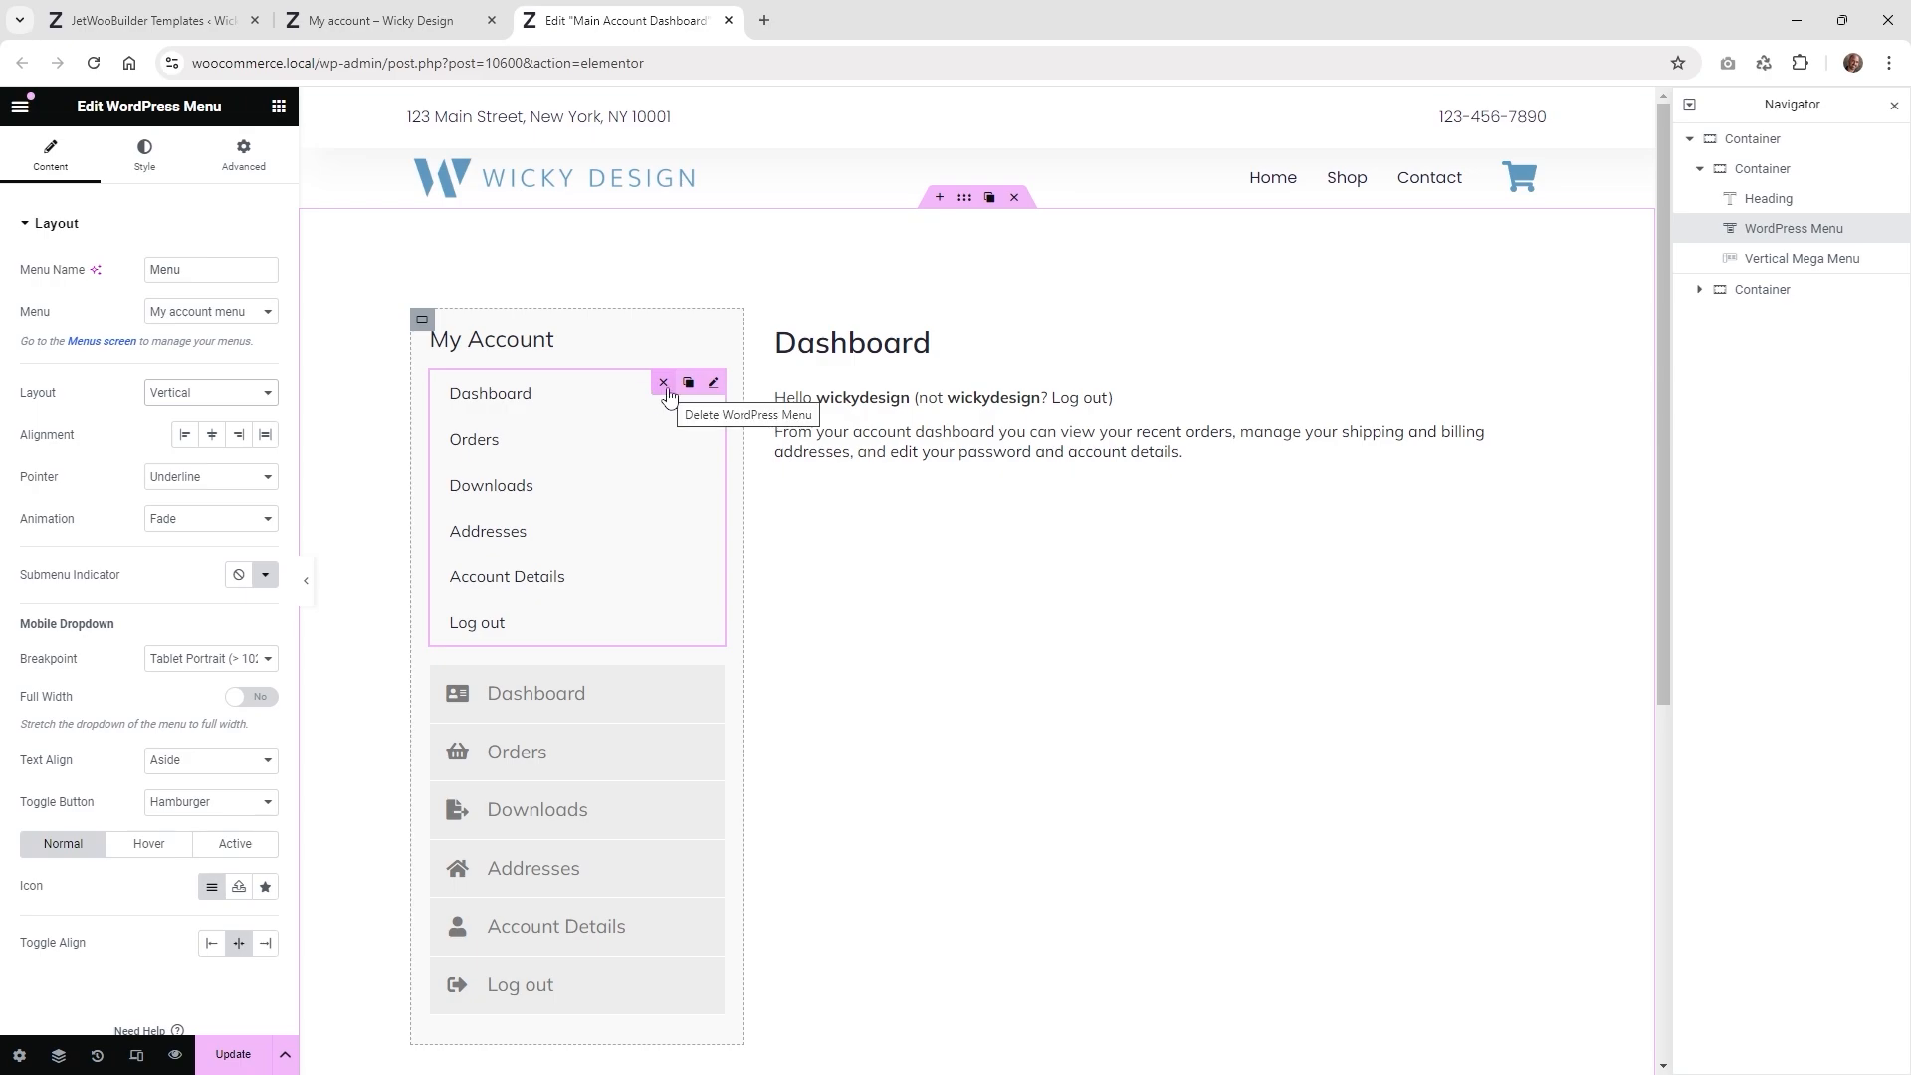
{"action": "left_click", "coordinate": [663, 384]}
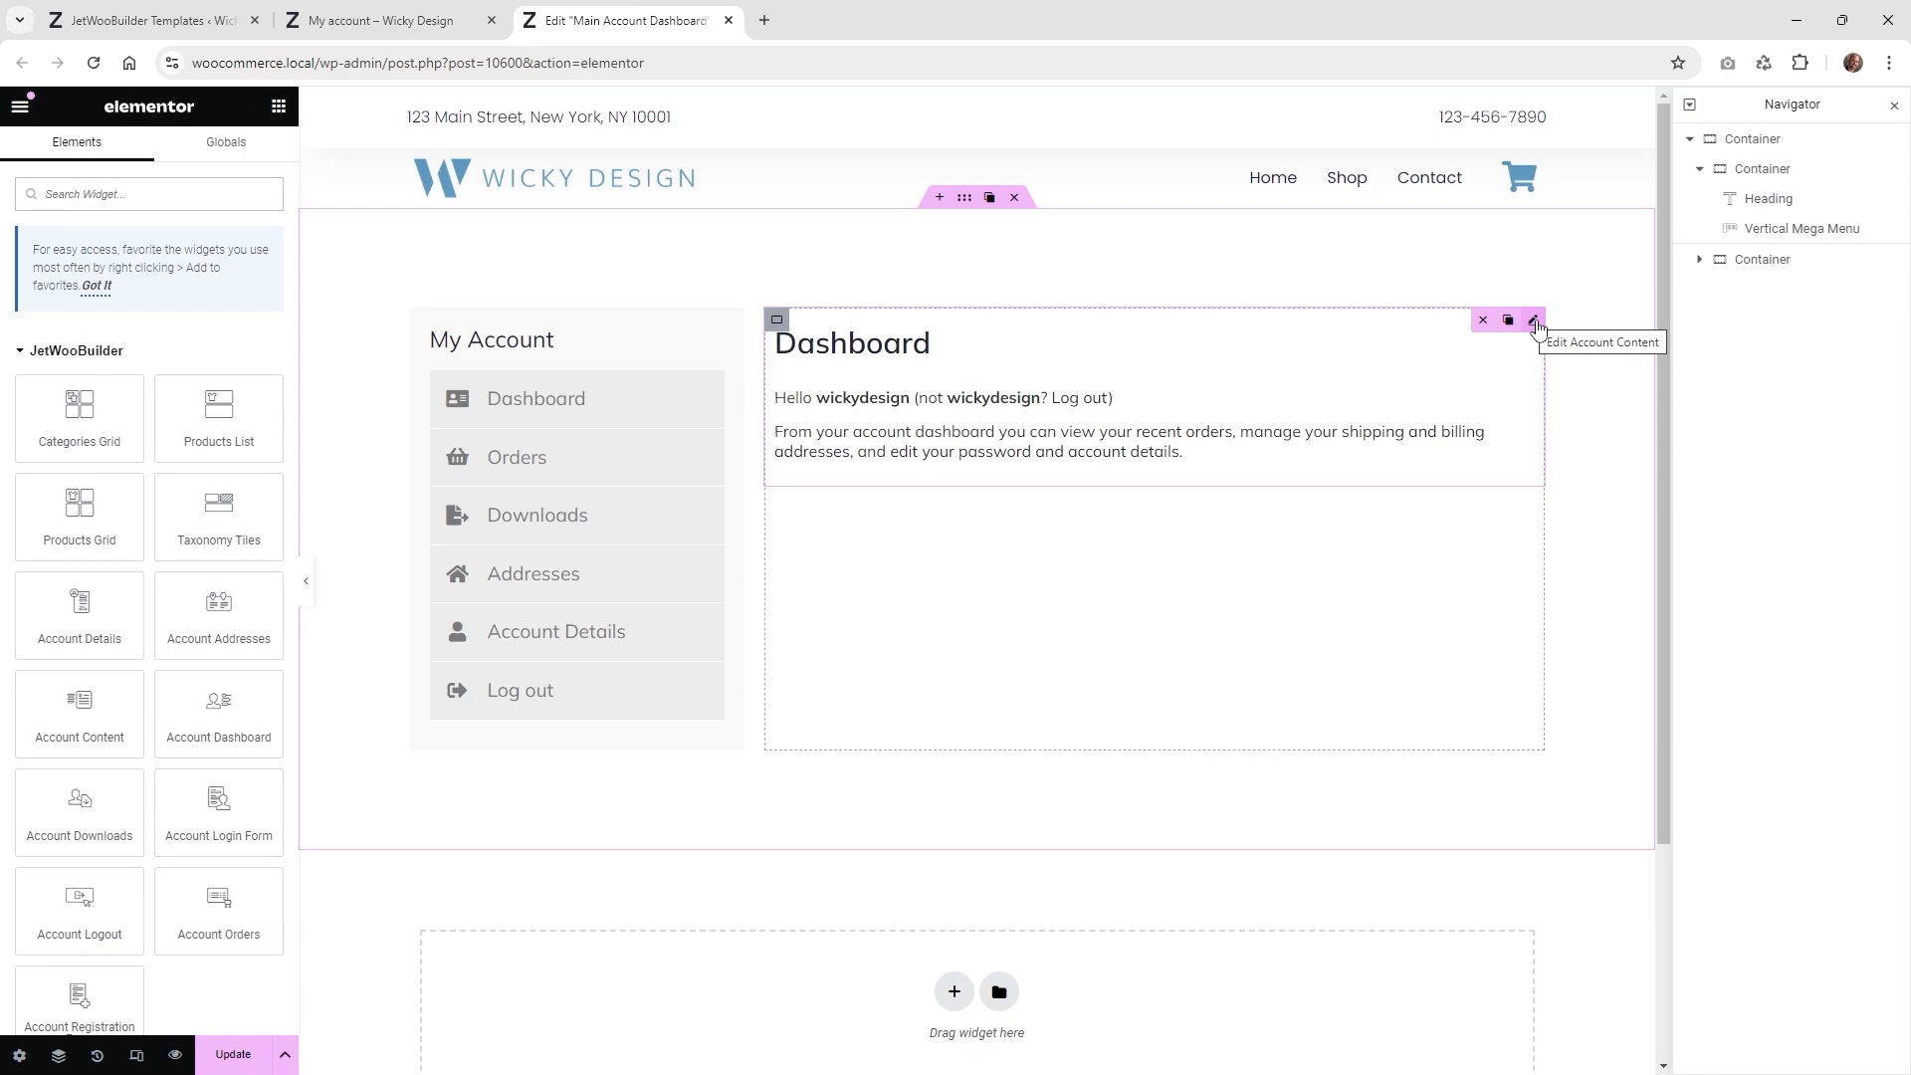
- Look over the JetWooBuilder widget group and open the settings of the Account Content widget beside the account menu
{"action": "left_click", "coordinate": [68, 360]}
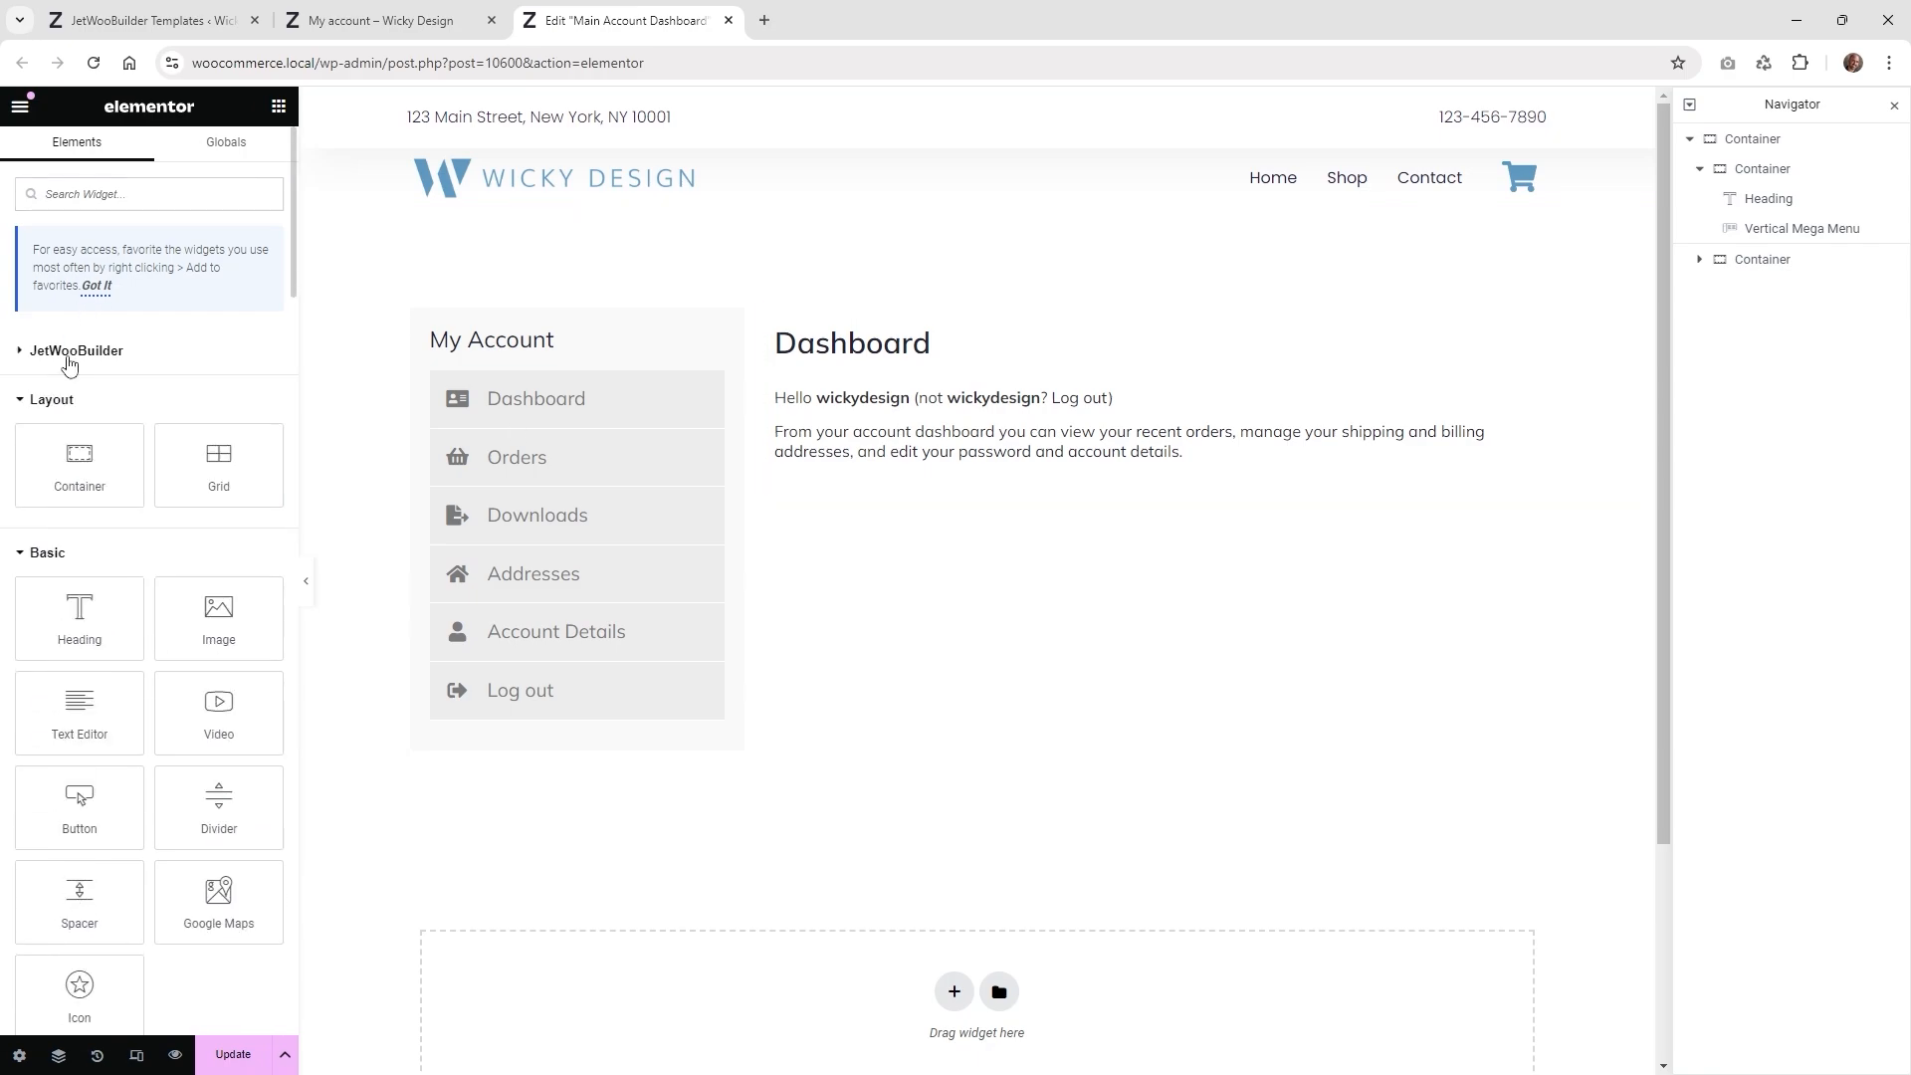
{"action": "left_click", "coordinate": [76, 351]}
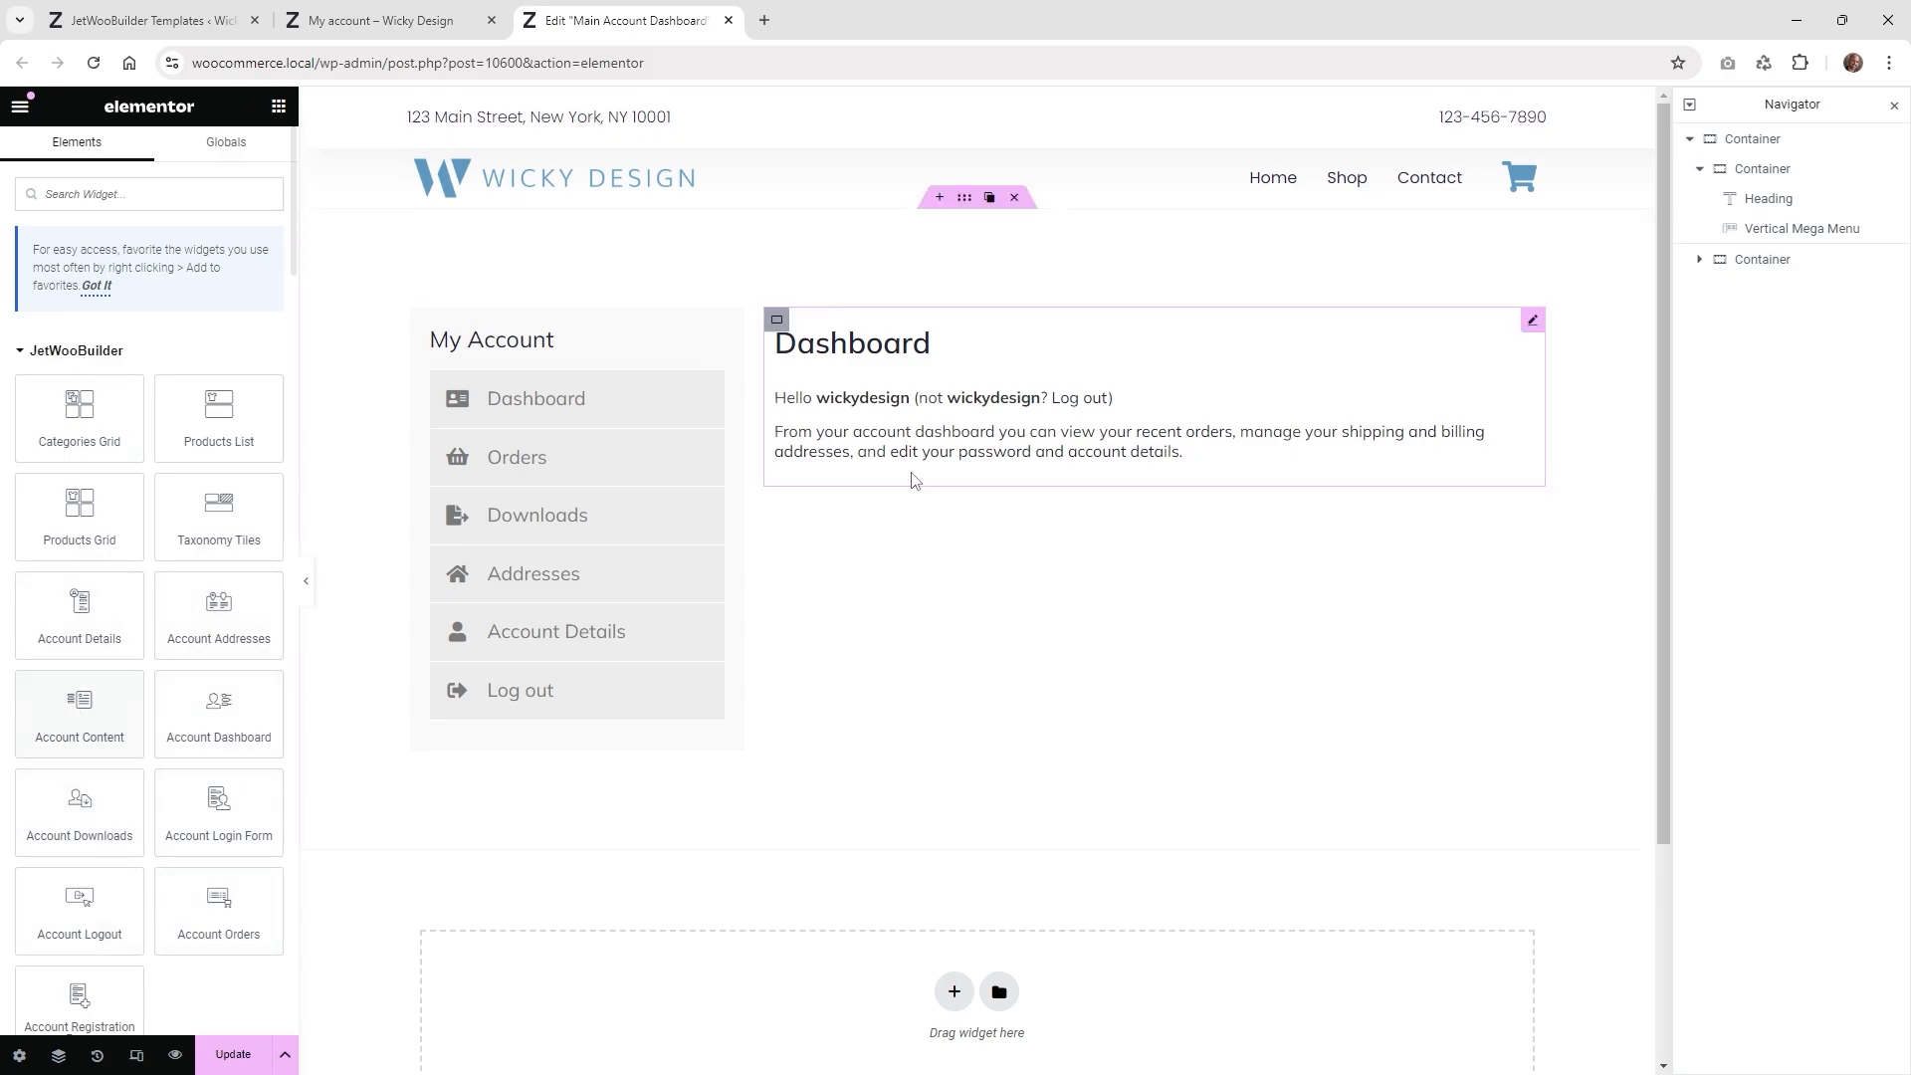
{"action": "left_click", "coordinate": [1531, 323]}
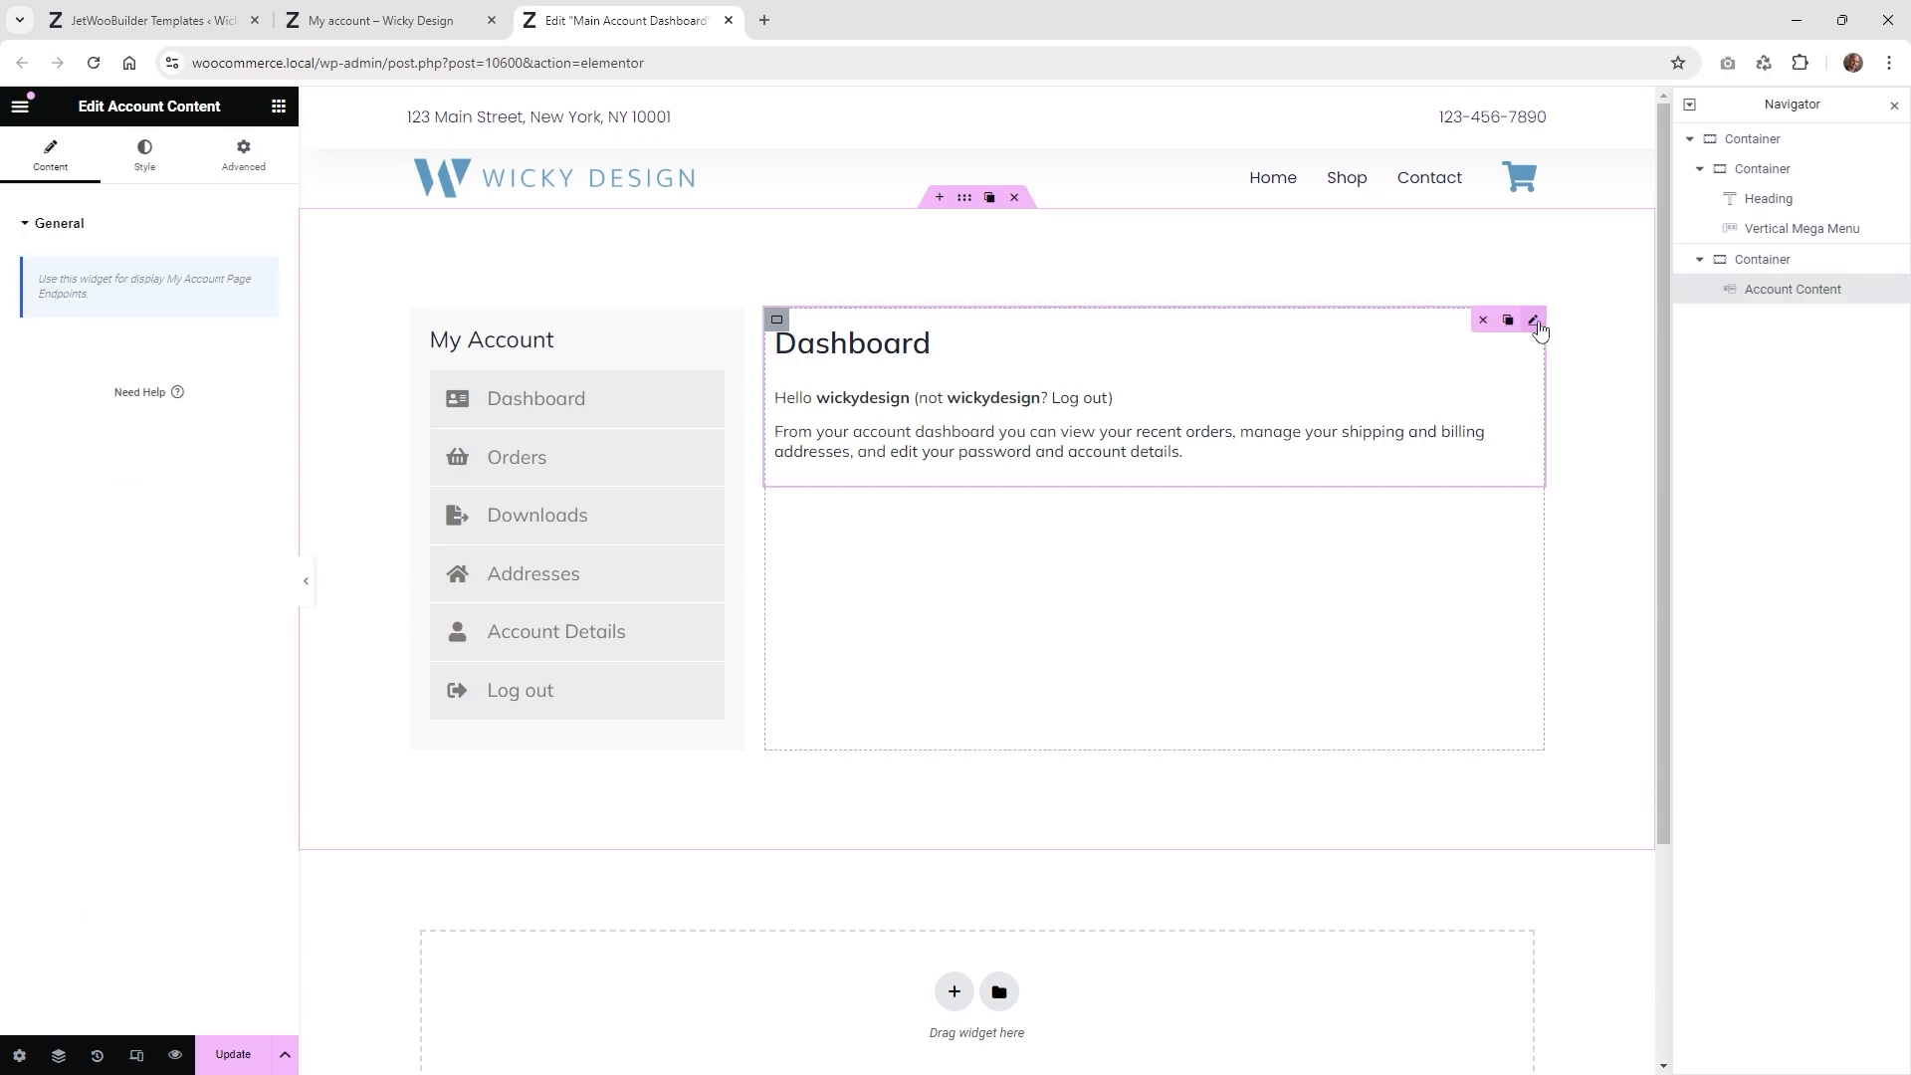
- Check the dashboard content area on the front-end my-account page and return to the Main Account Dashboard template in Elementor
{"action": "left_click", "coordinate": [414, 7]}
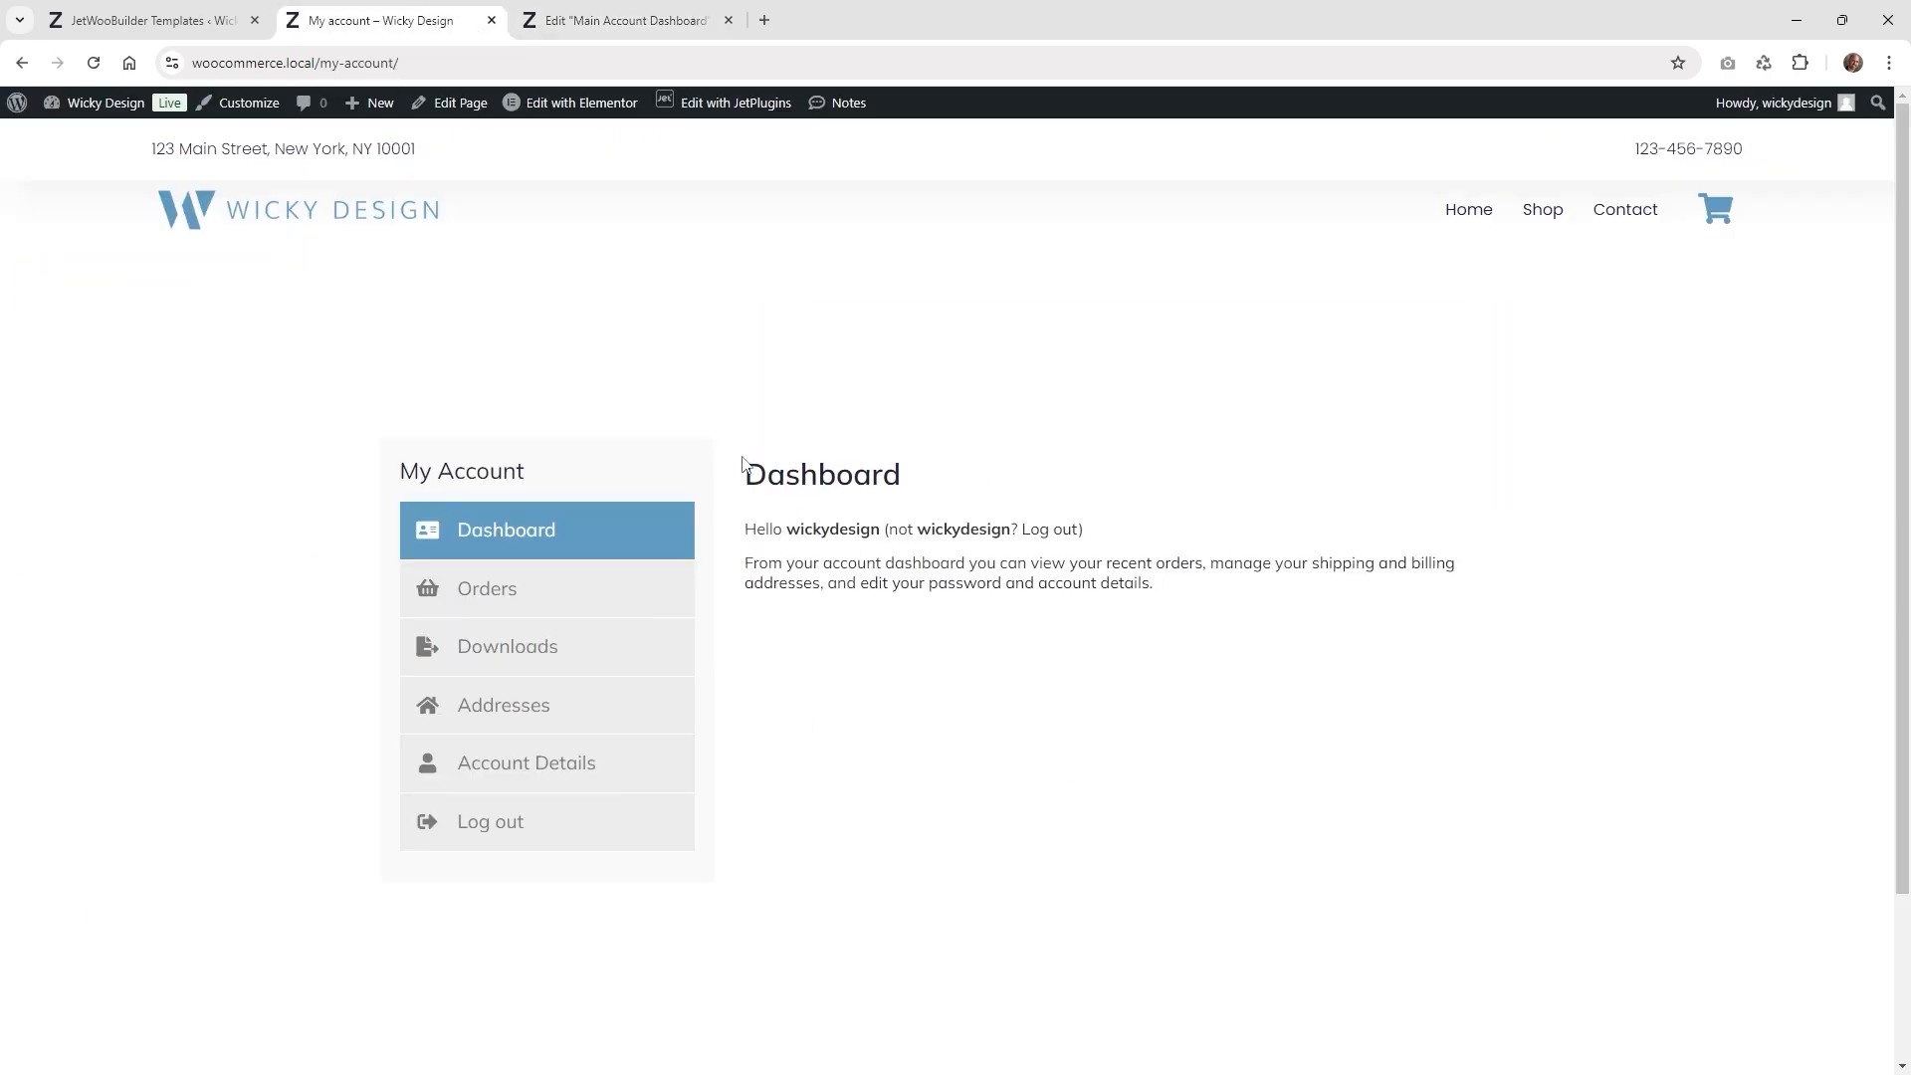
{"action": "left_click_drag", "start_coordinate": [742, 464], "coordinate": [1284, 631]}
{"action": "left_click", "coordinate": [1152, 607]}
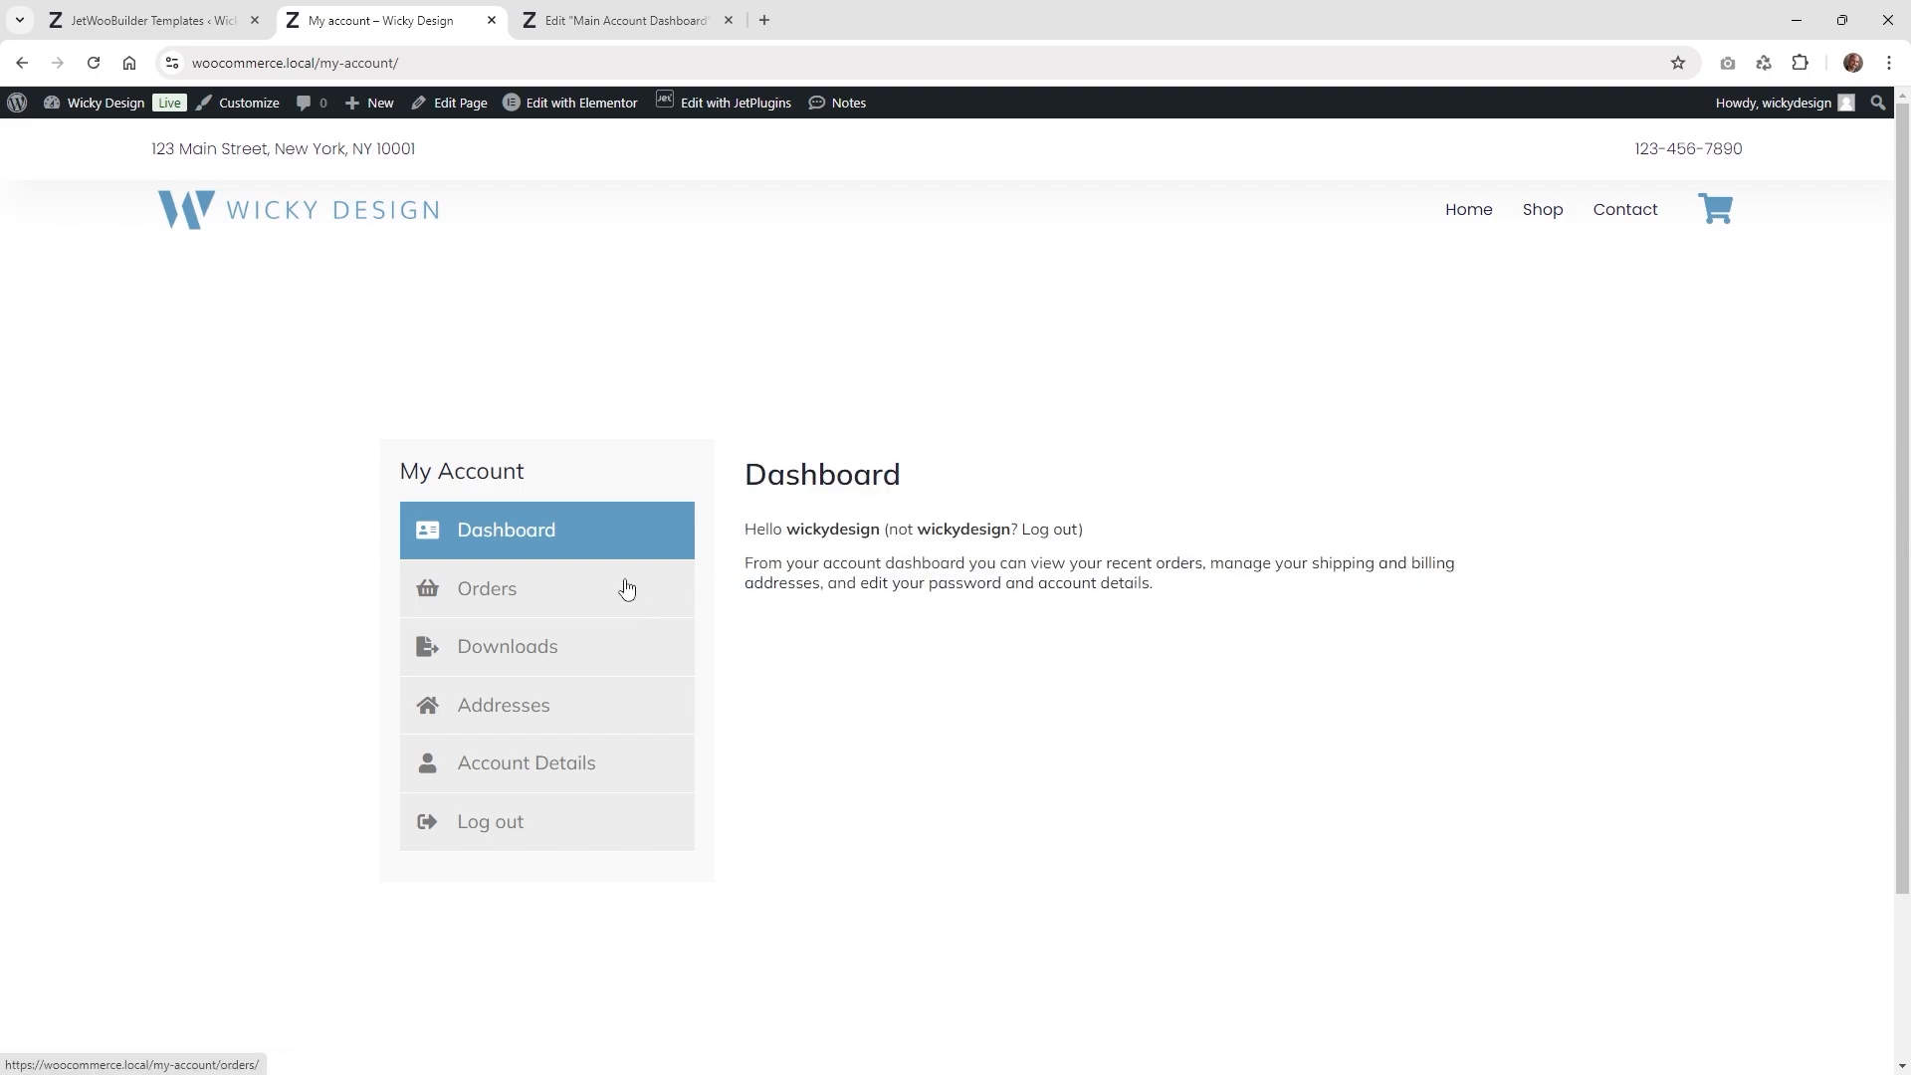
{"action": "left_click", "coordinate": [657, 14]}
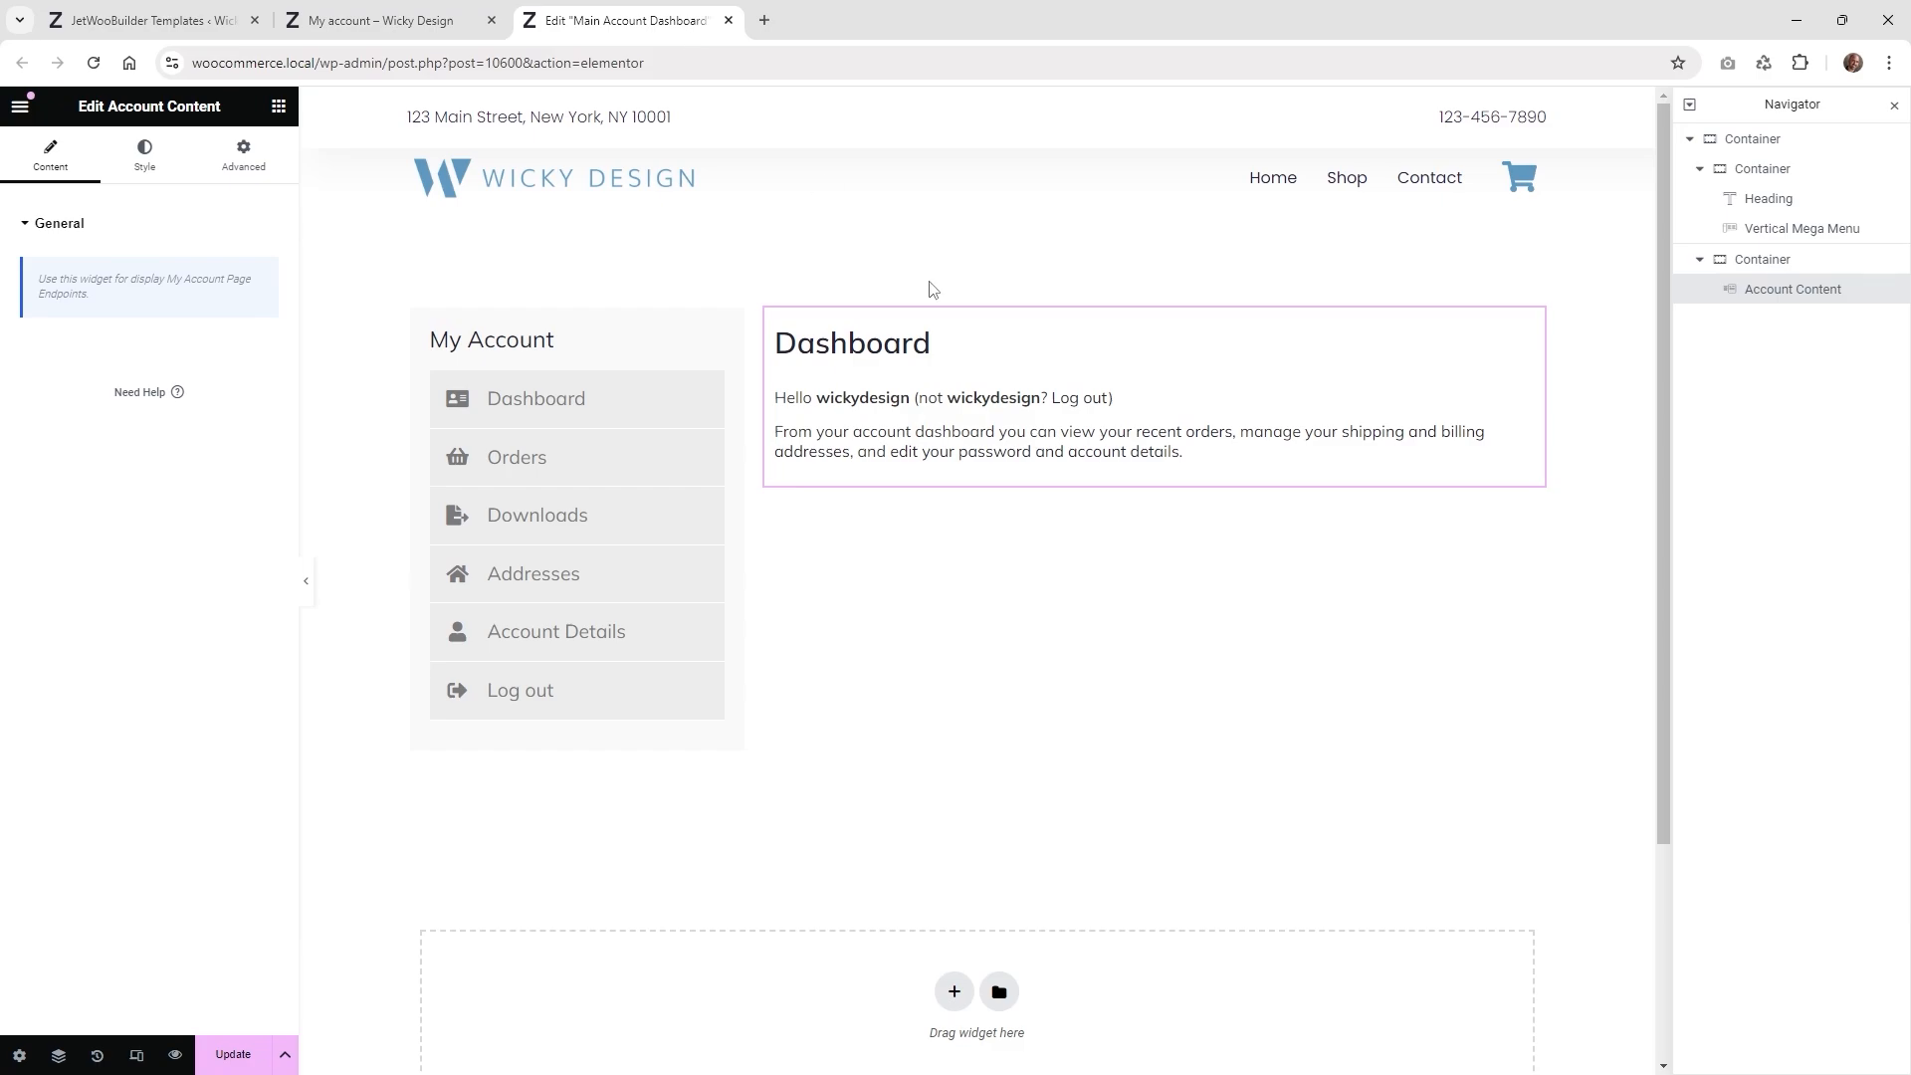
- Add a second Account Content widget below the existing one in the wide column, and delete that duplicate
{"action": "left_click", "coordinate": [278, 106]}
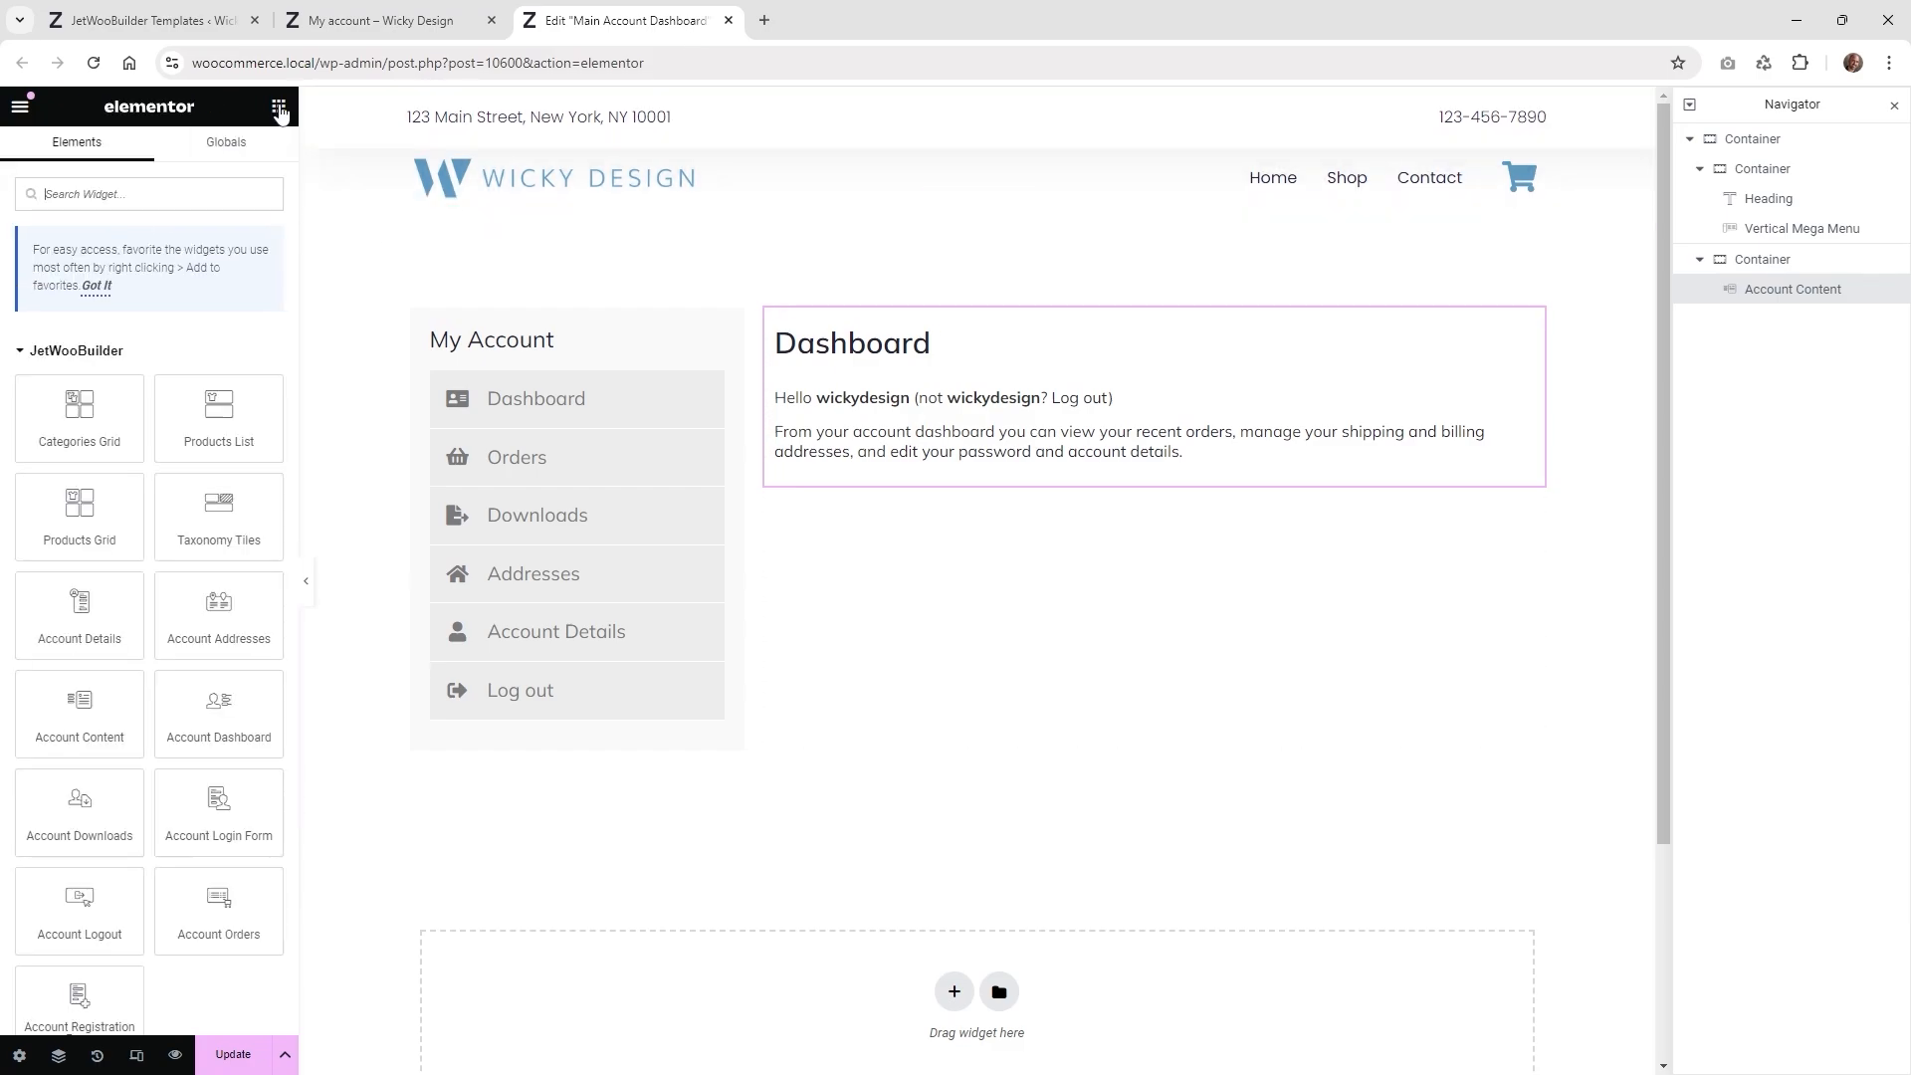
{"action": "left_click", "coordinate": [63, 708]}
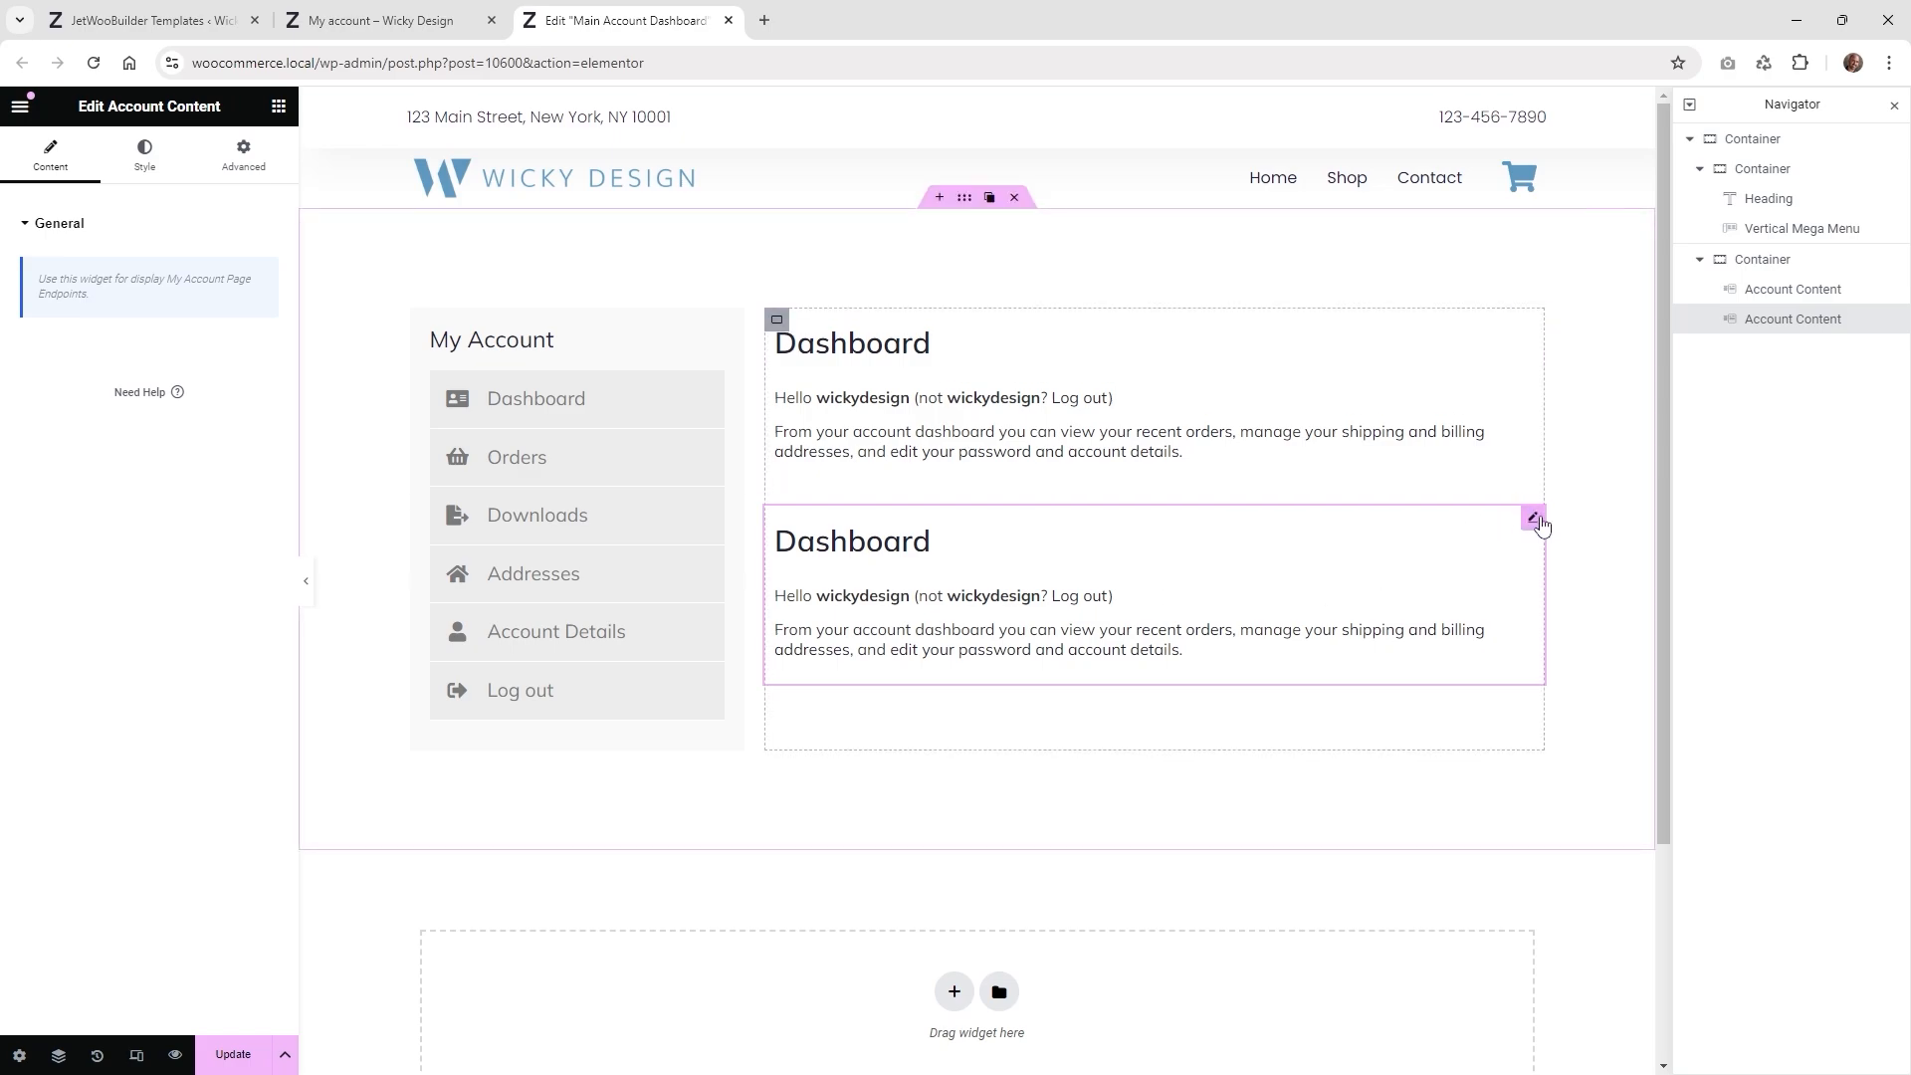
{"action": "left_click", "coordinate": [1483, 518]}
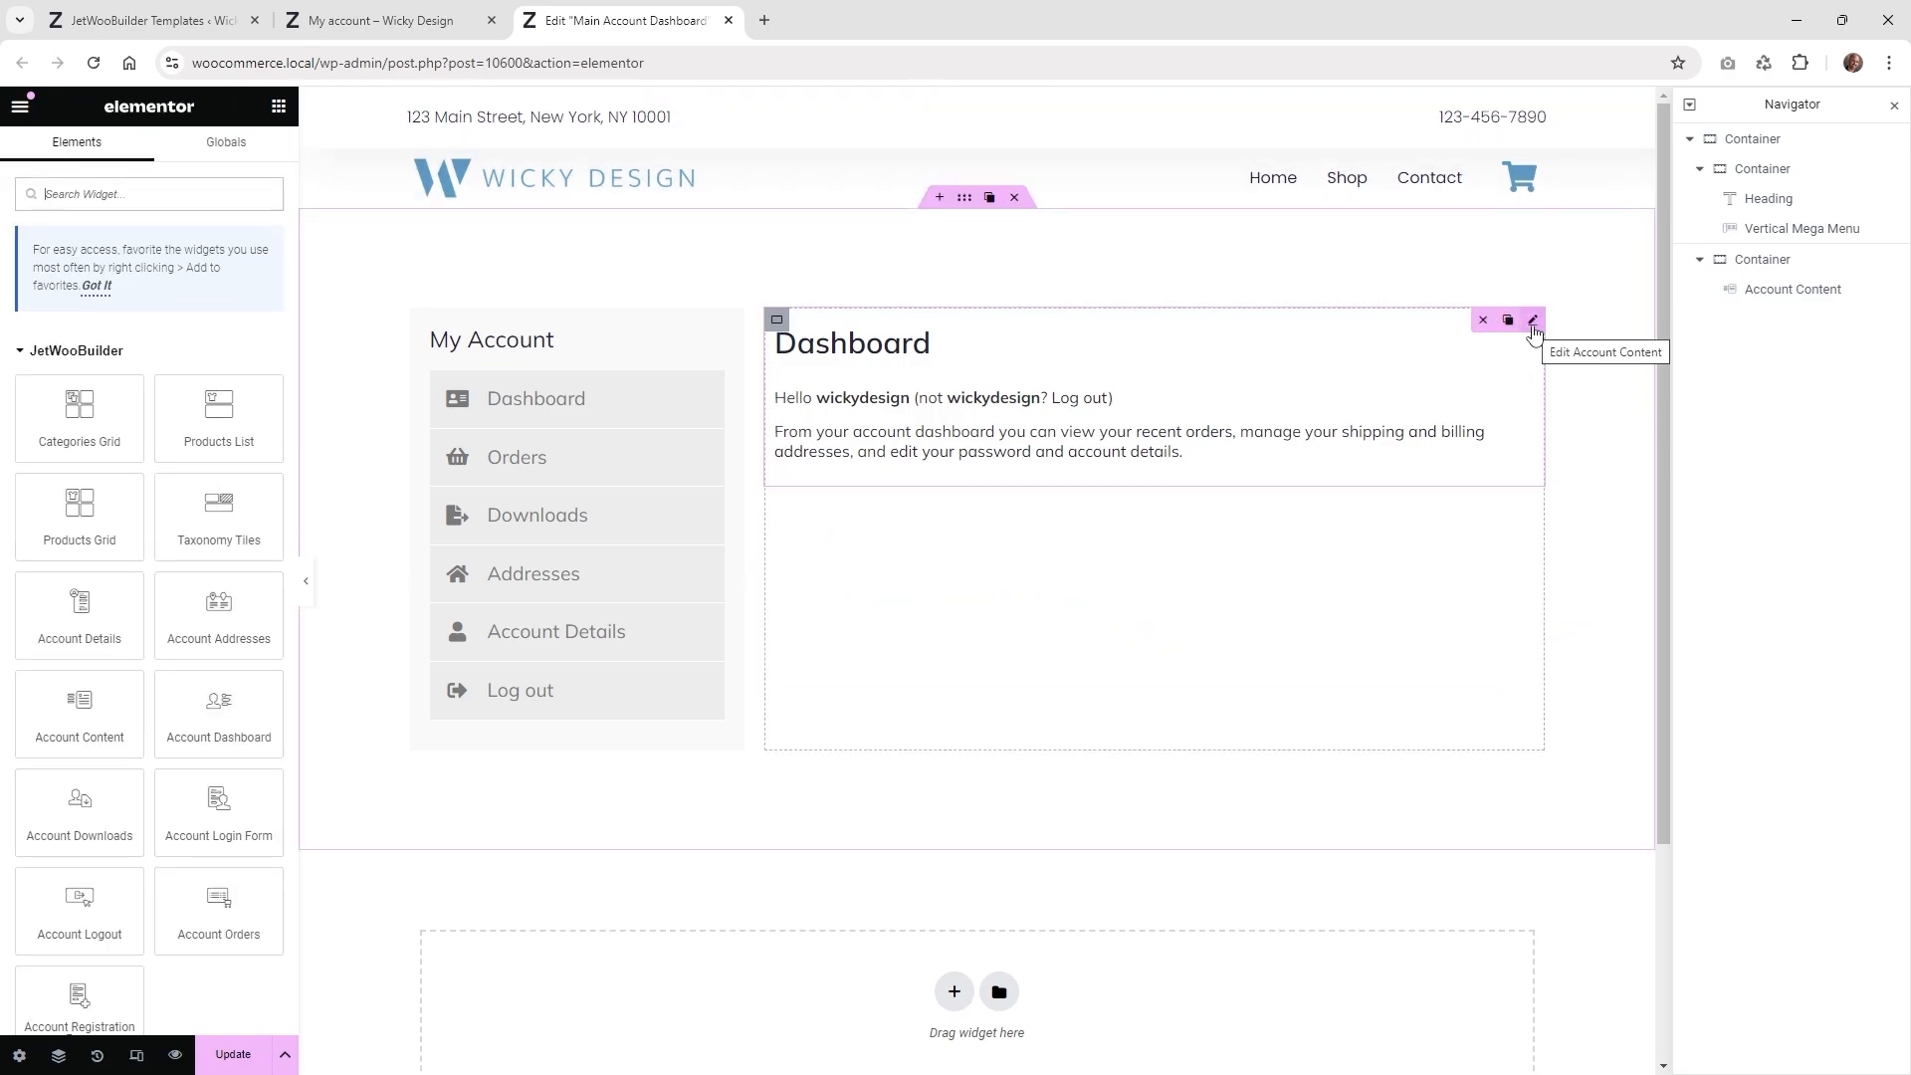
- Open the style settings of the Account Content widget and look over its sections, including the Order Table section
{"action": "left_click", "coordinate": [1533, 332]}
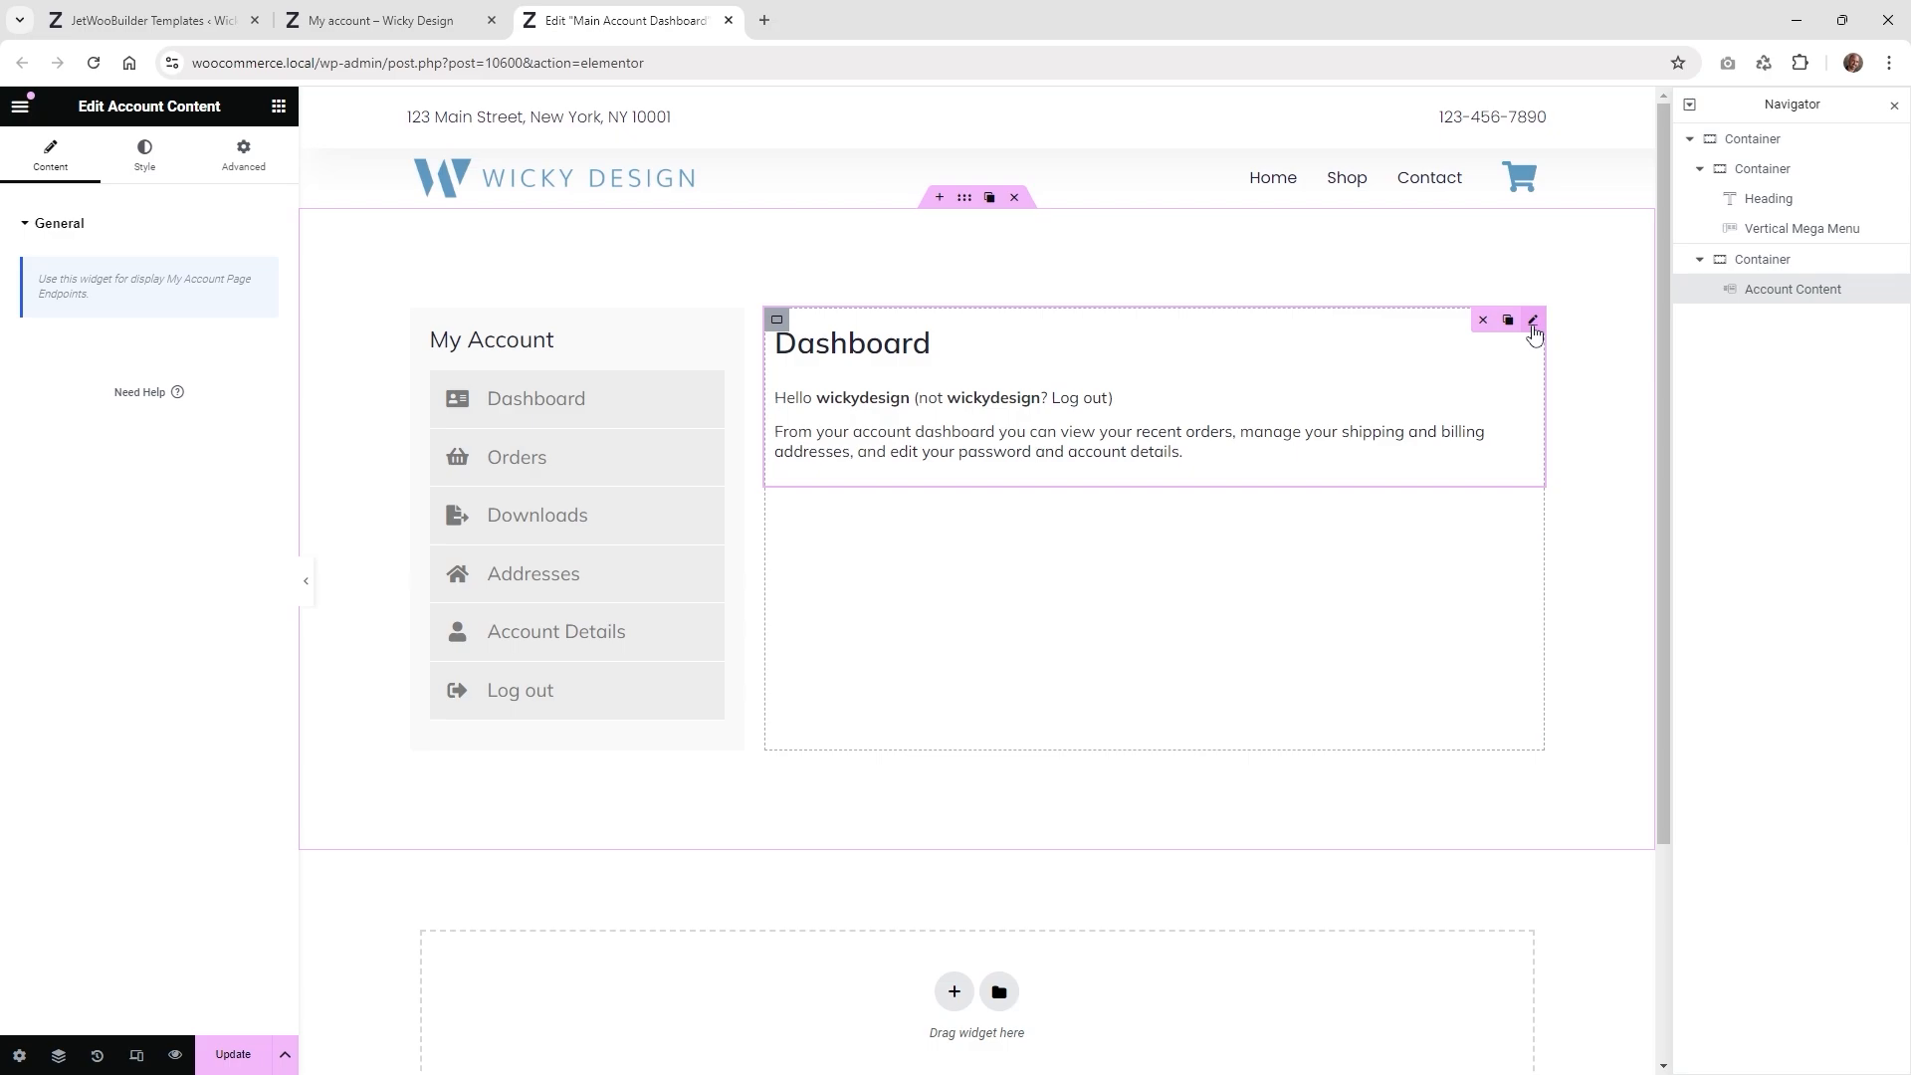
{"action": "left_click", "coordinate": [151, 161]}
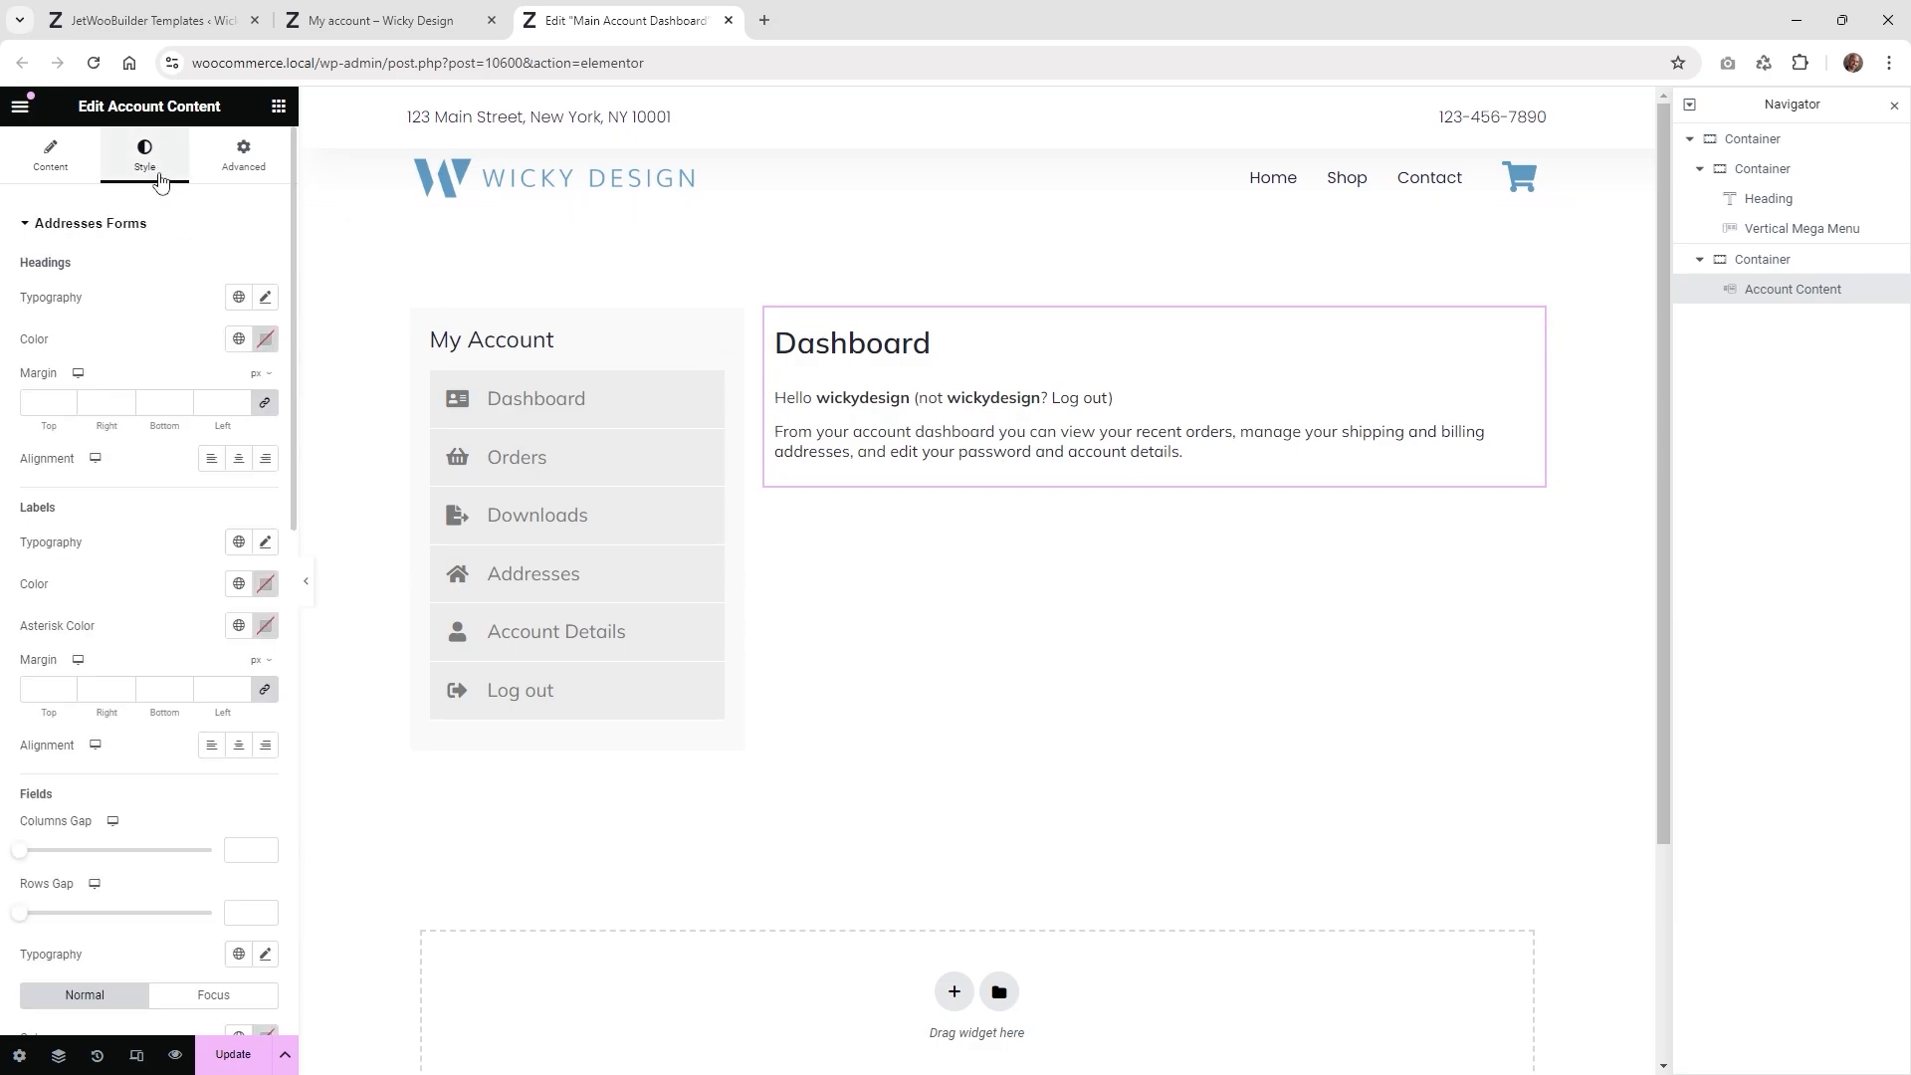
{"action": "left_click", "coordinate": [135, 229]}
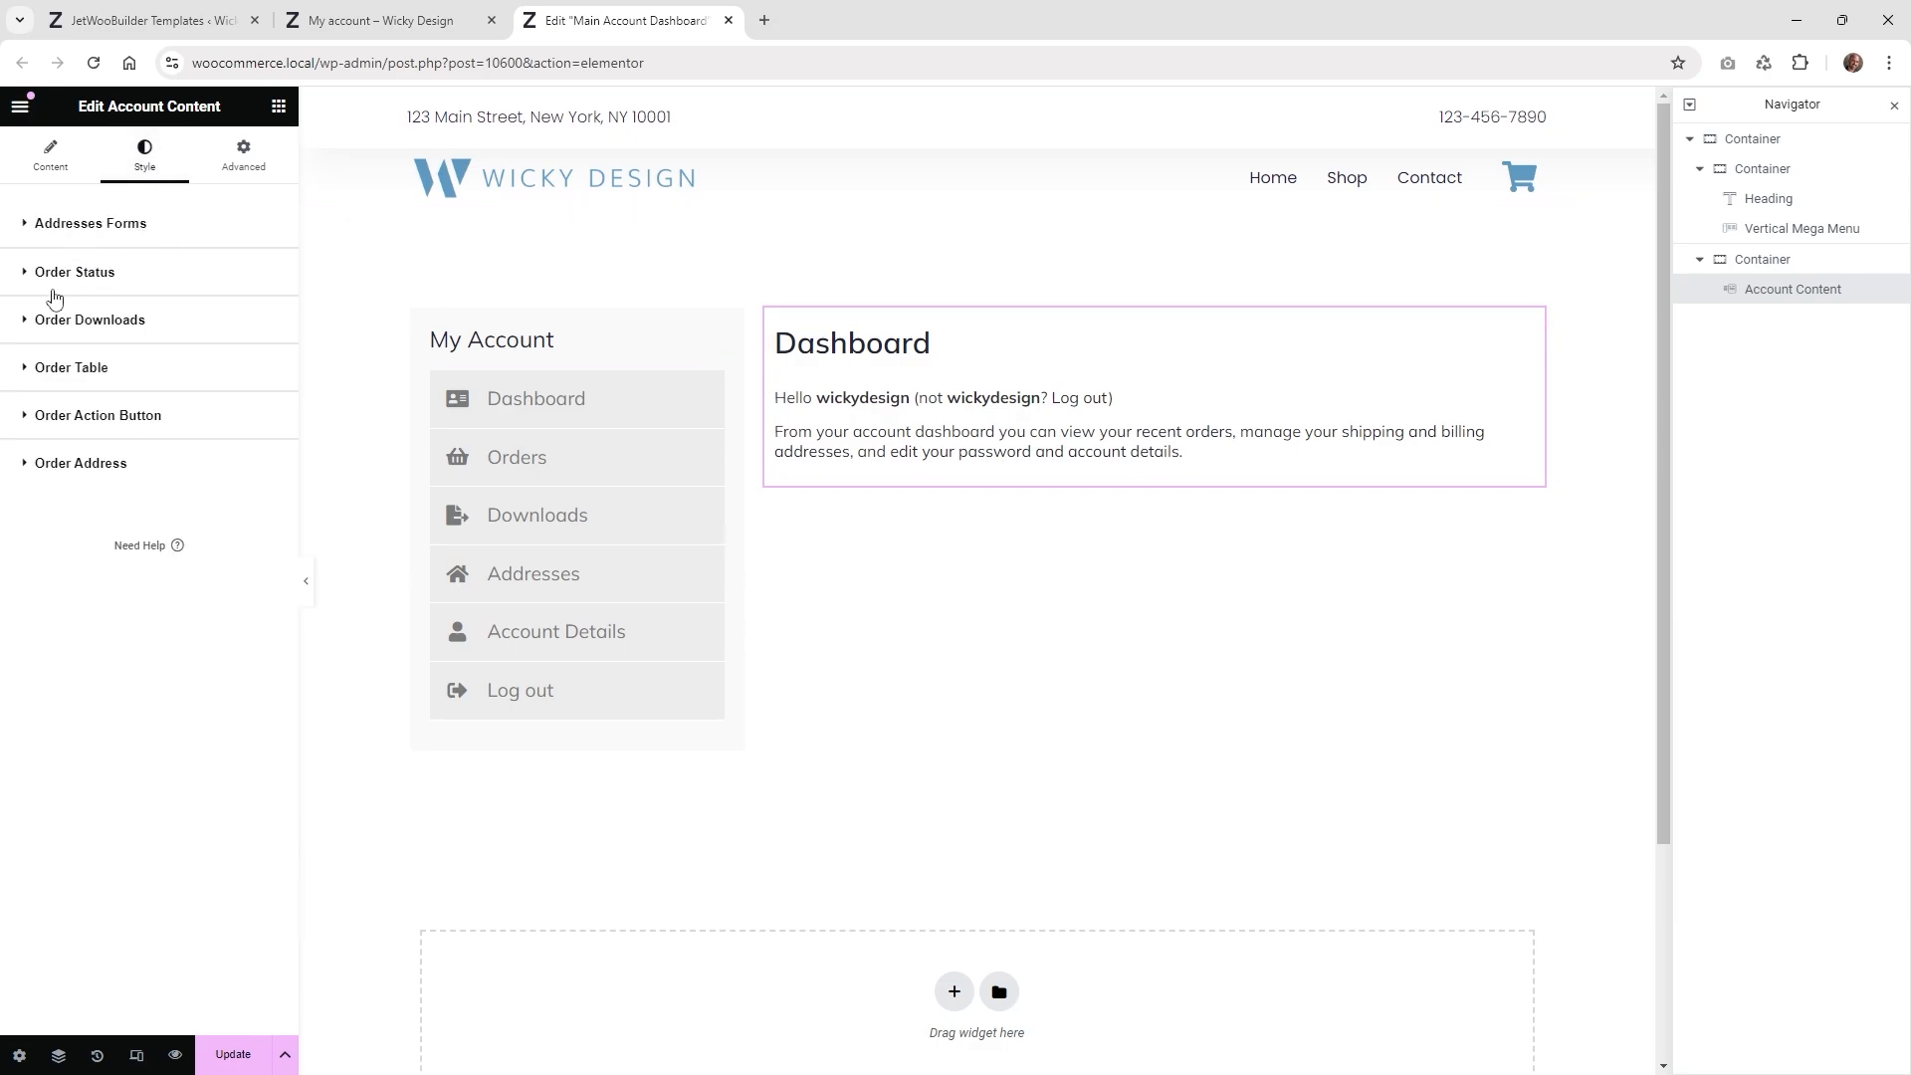
{"action": "left_click", "coordinate": [81, 373]}
{"action": "left_click", "coordinate": [81, 373]}
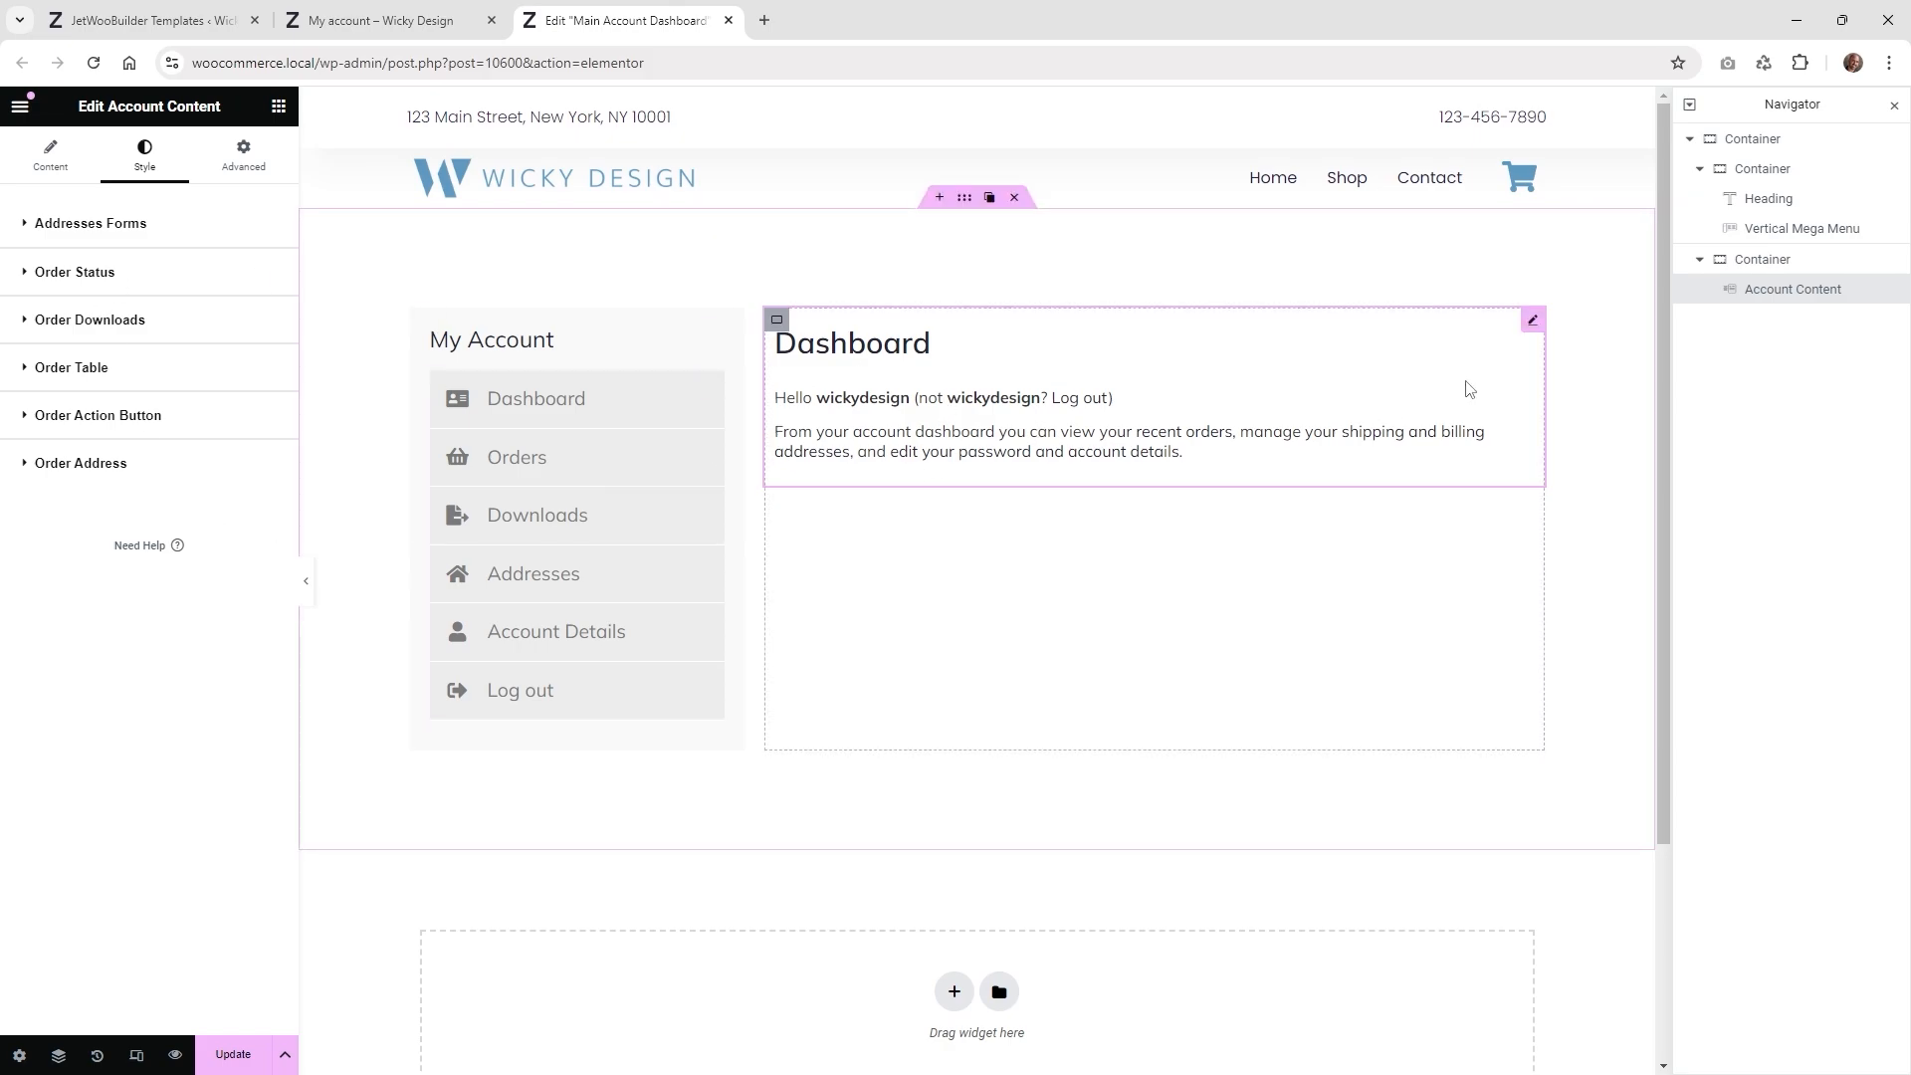
- Check the Orders content on the front-end my-account page, reopen its Dashboard, and return to the Main Account Dashboard template
{"action": "left_click", "coordinate": [428, 12]}
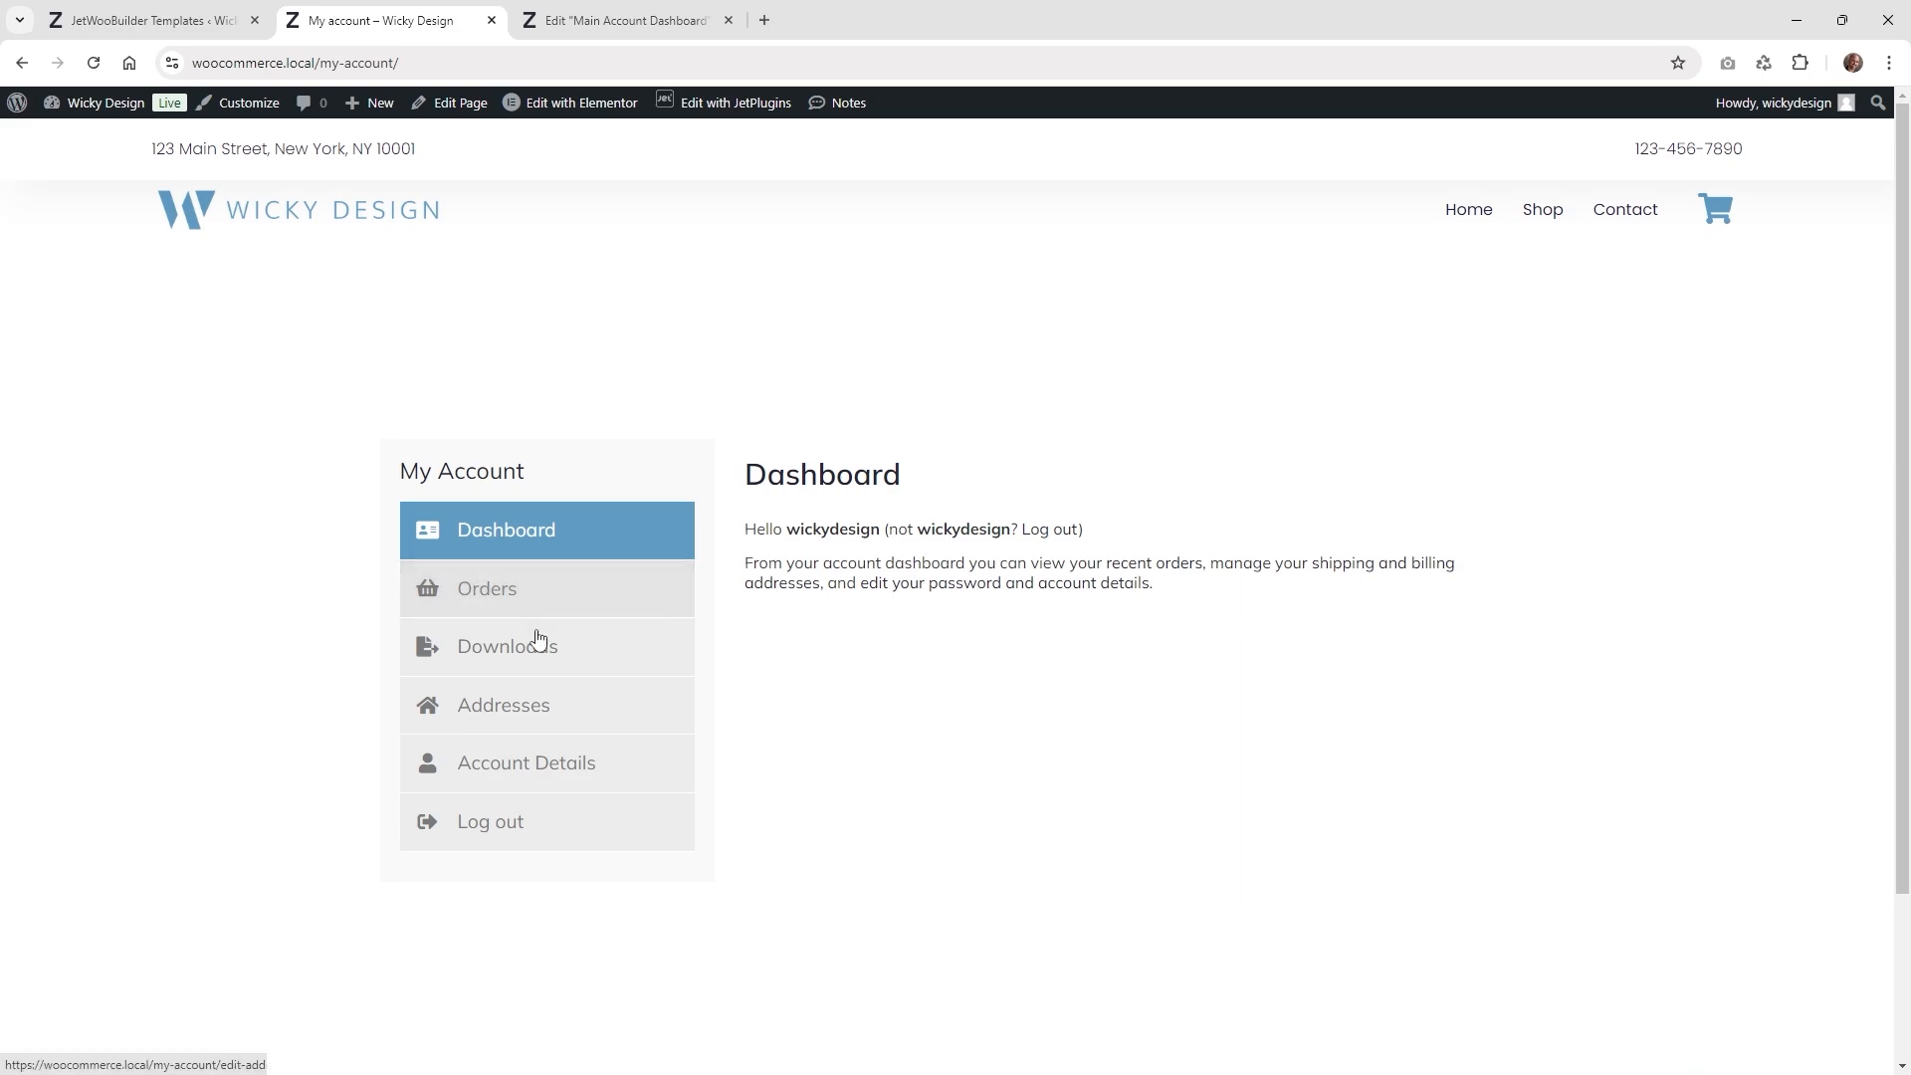
{"action": "left_click", "coordinate": [516, 595]}
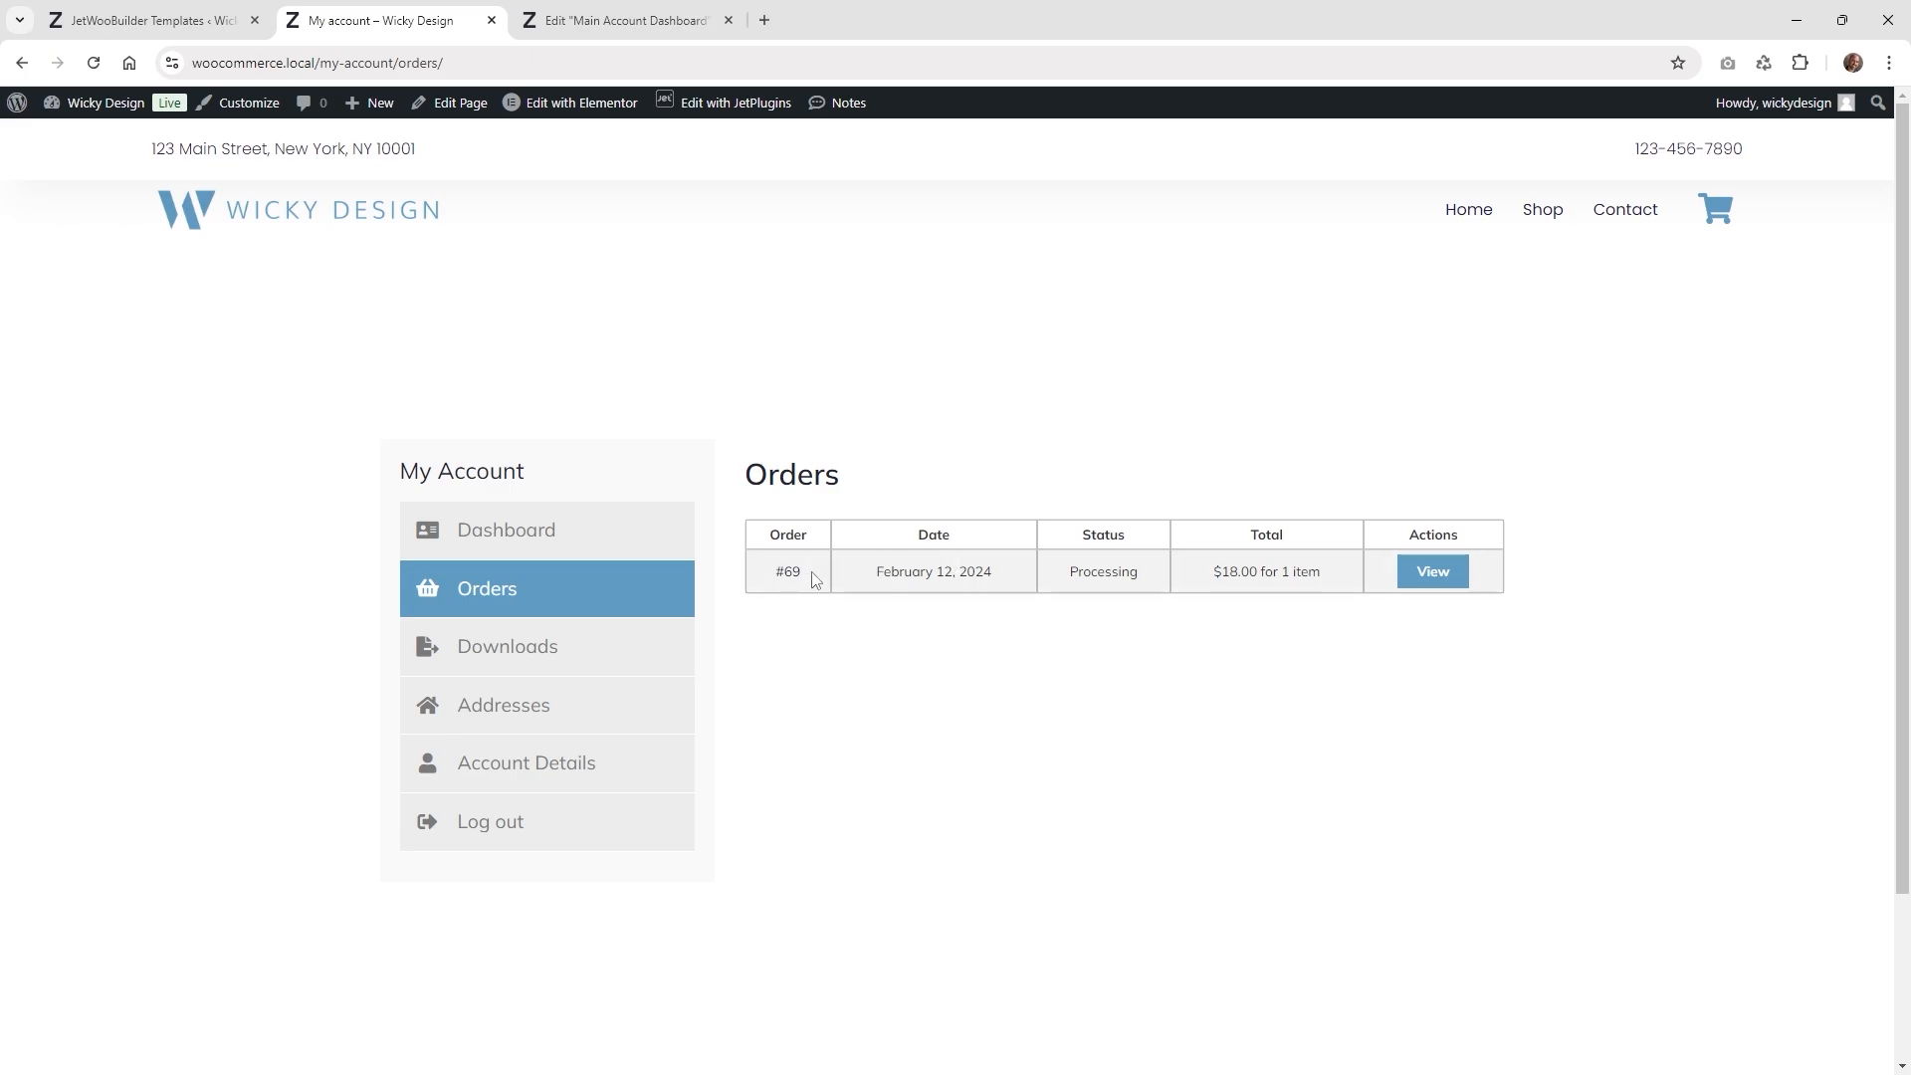
{"action": "left_click", "coordinate": [537, 543]}
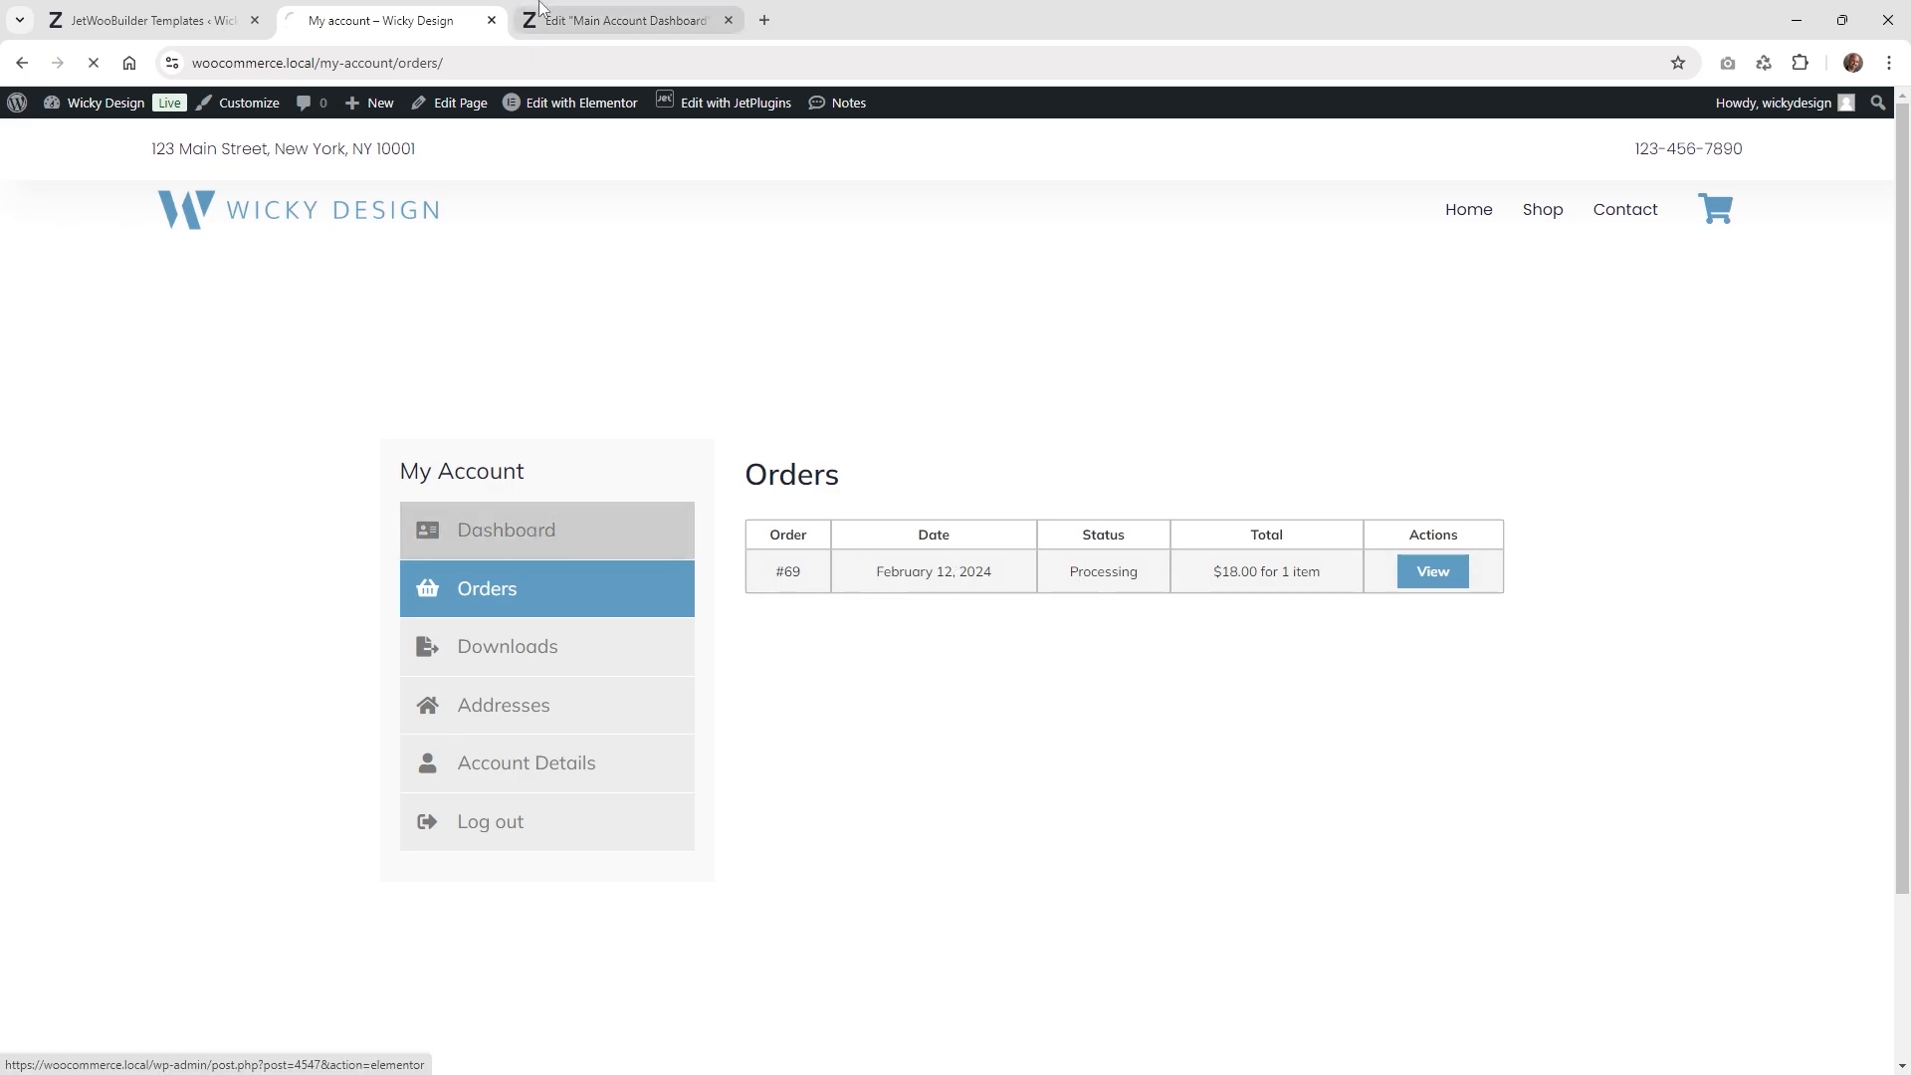
{"action": "left_click", "coordinate": [622, 20]}
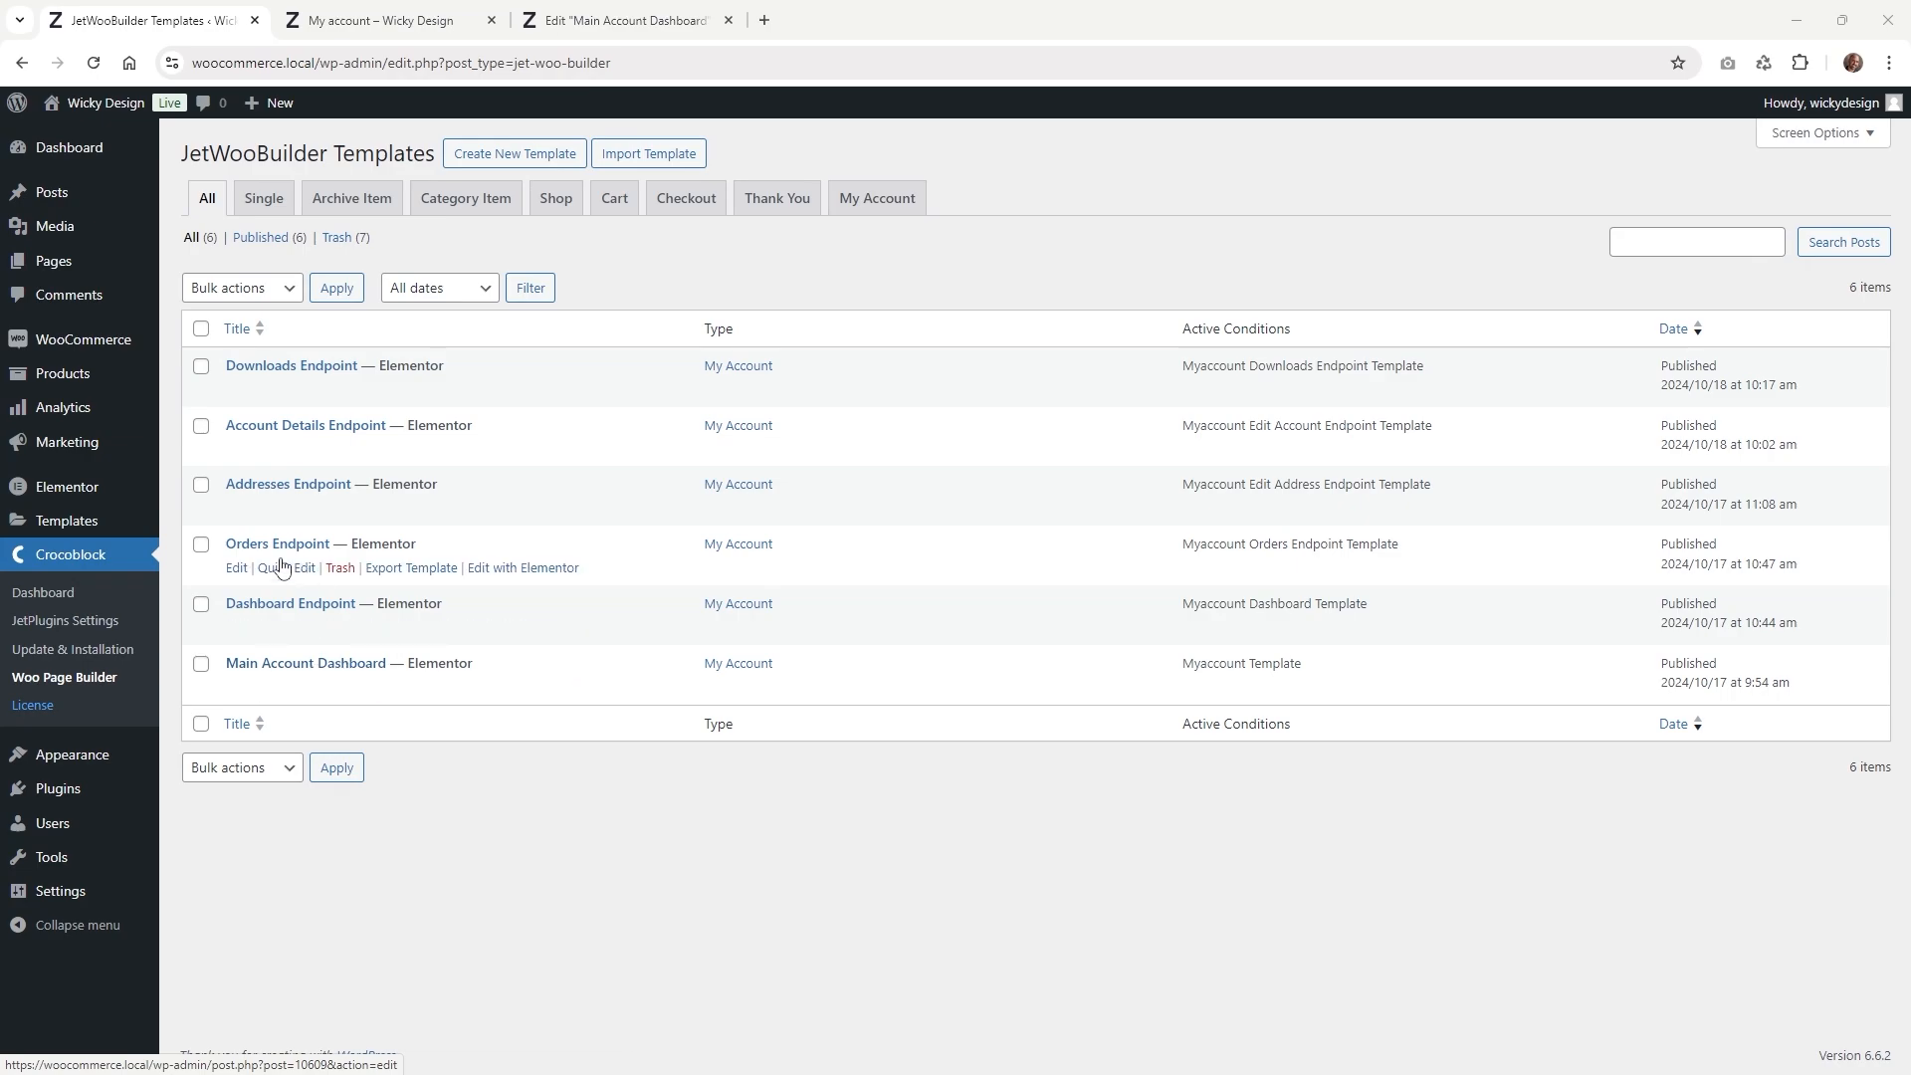
- Open the JetWooBuilder settings of WooCommerce and go to the My Account Page options
{"action": "mouse_move", "coordinate": [82, 354]}
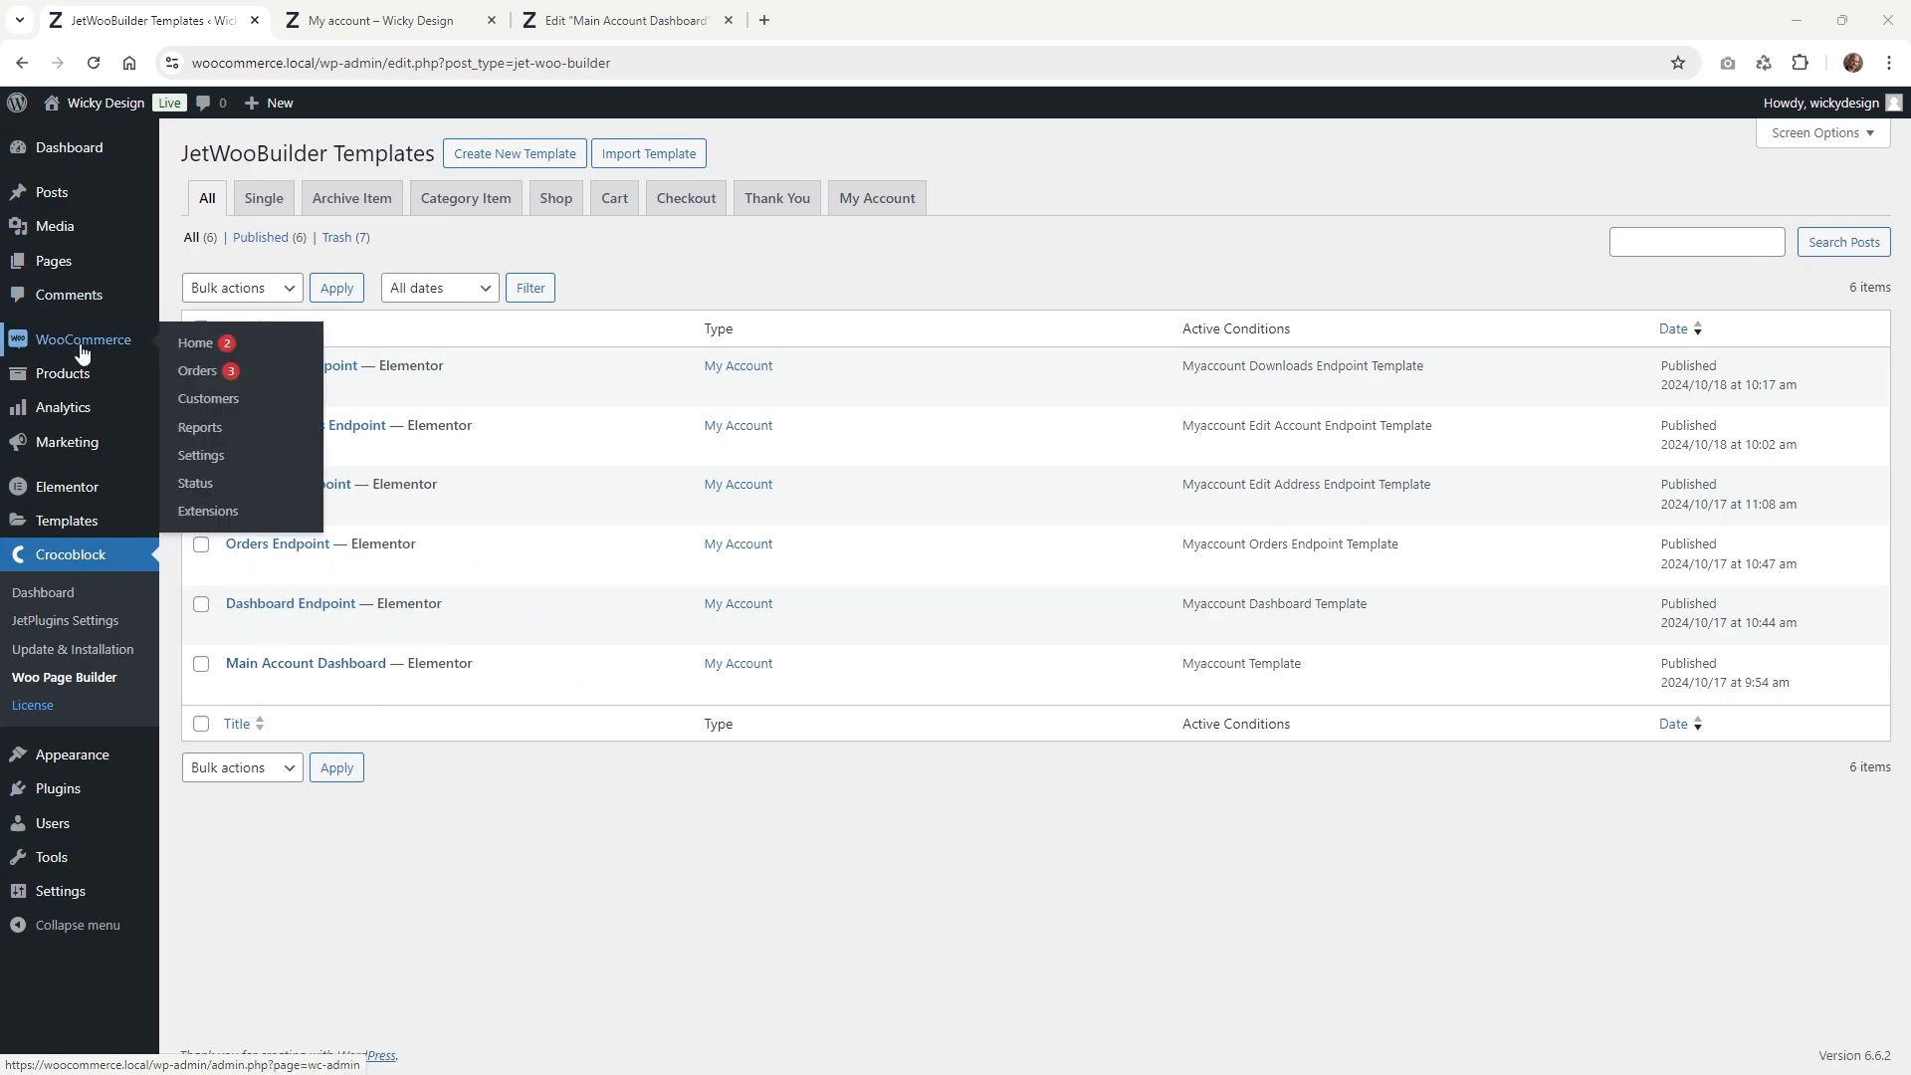
{"action": "left_click", "coordinate": [239, 459]}
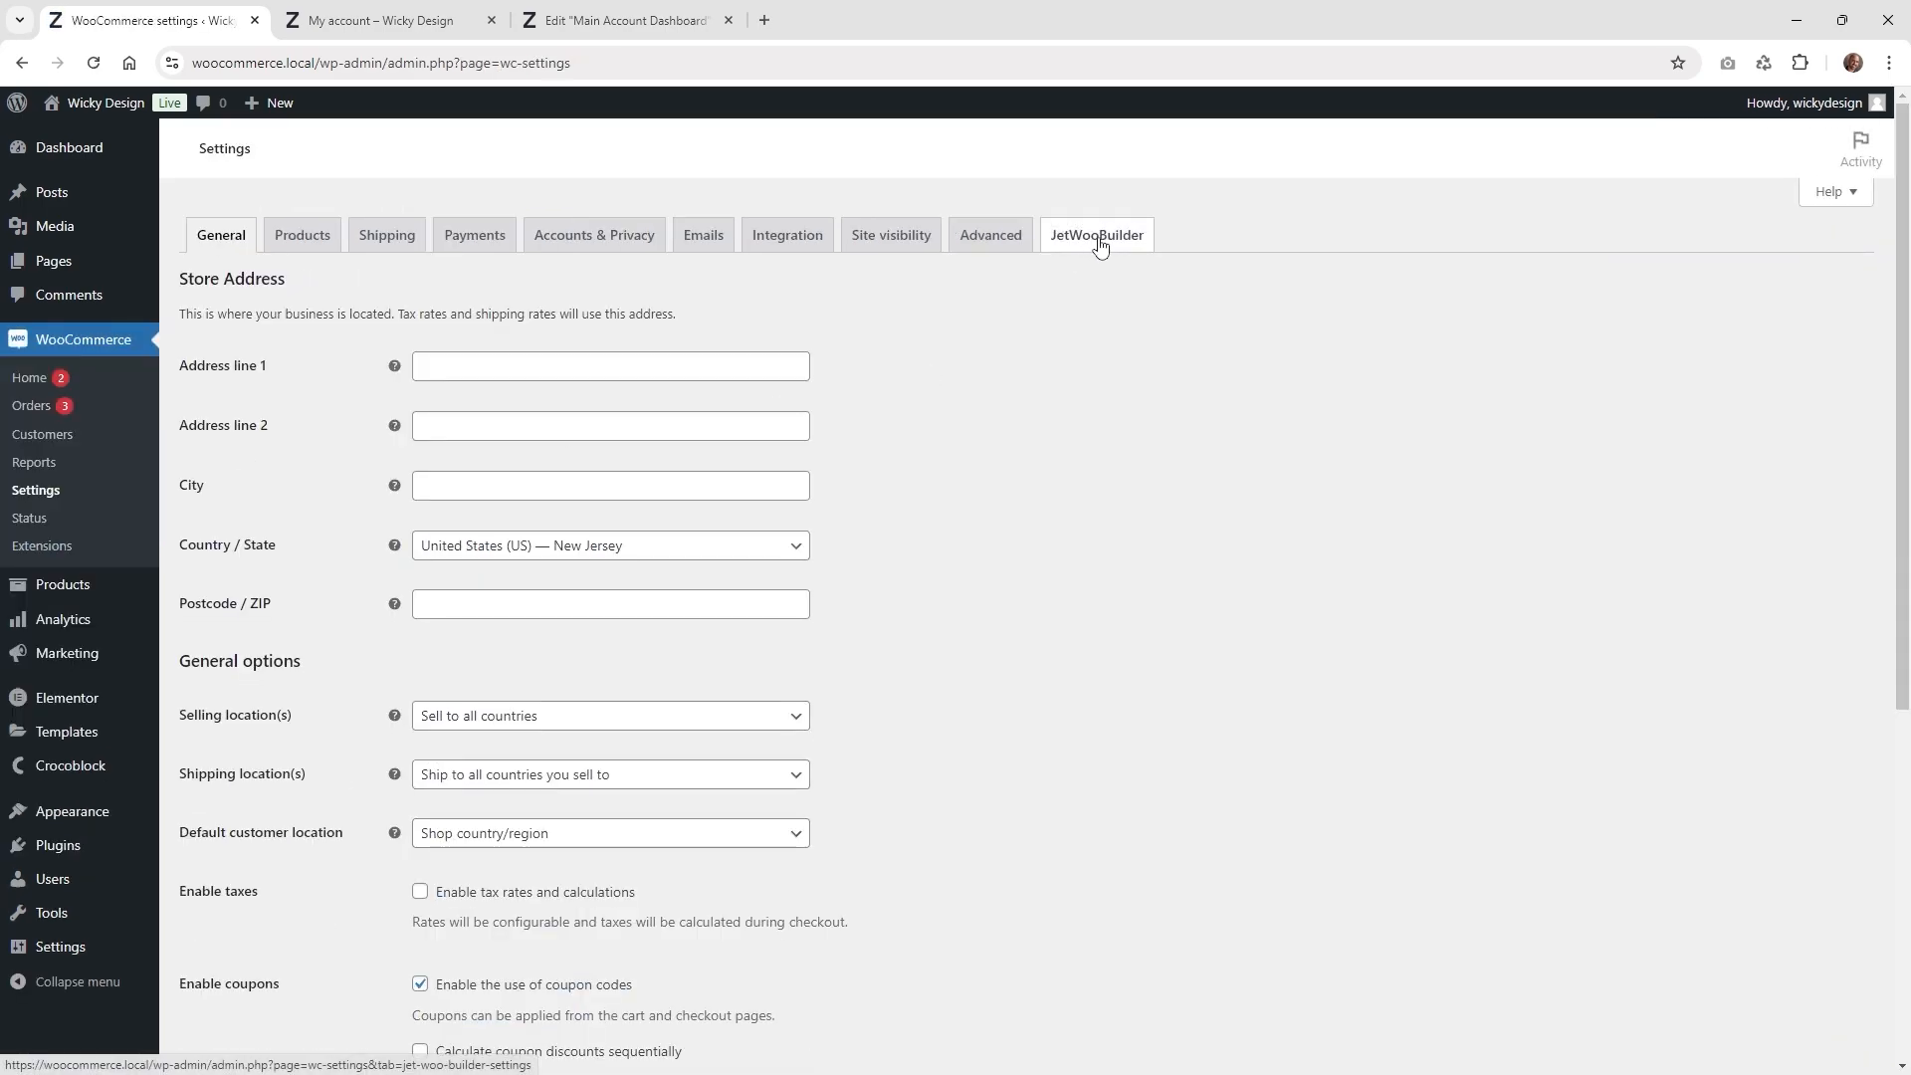
{"action": "left_click", "coordinate": [1100, 239]}
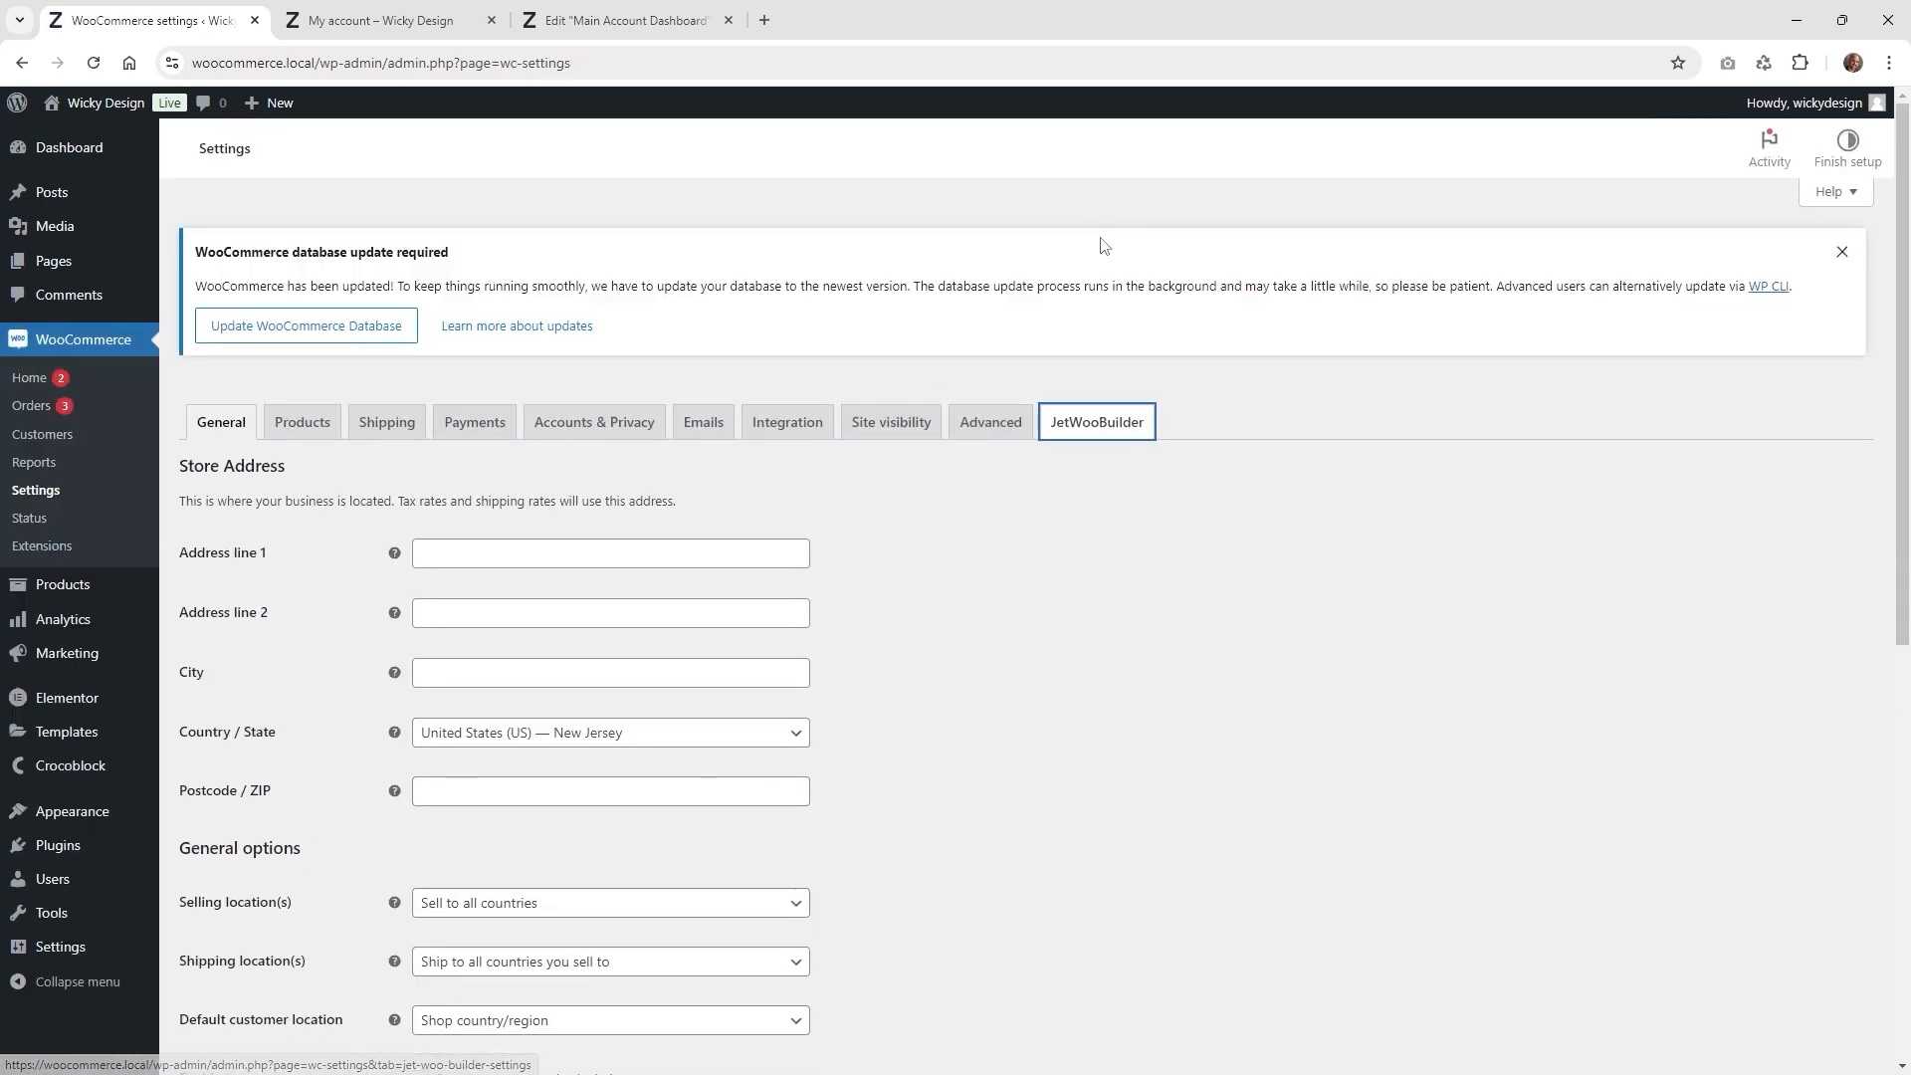
{"action": "left_click", "coordinate": [1105, 433]}
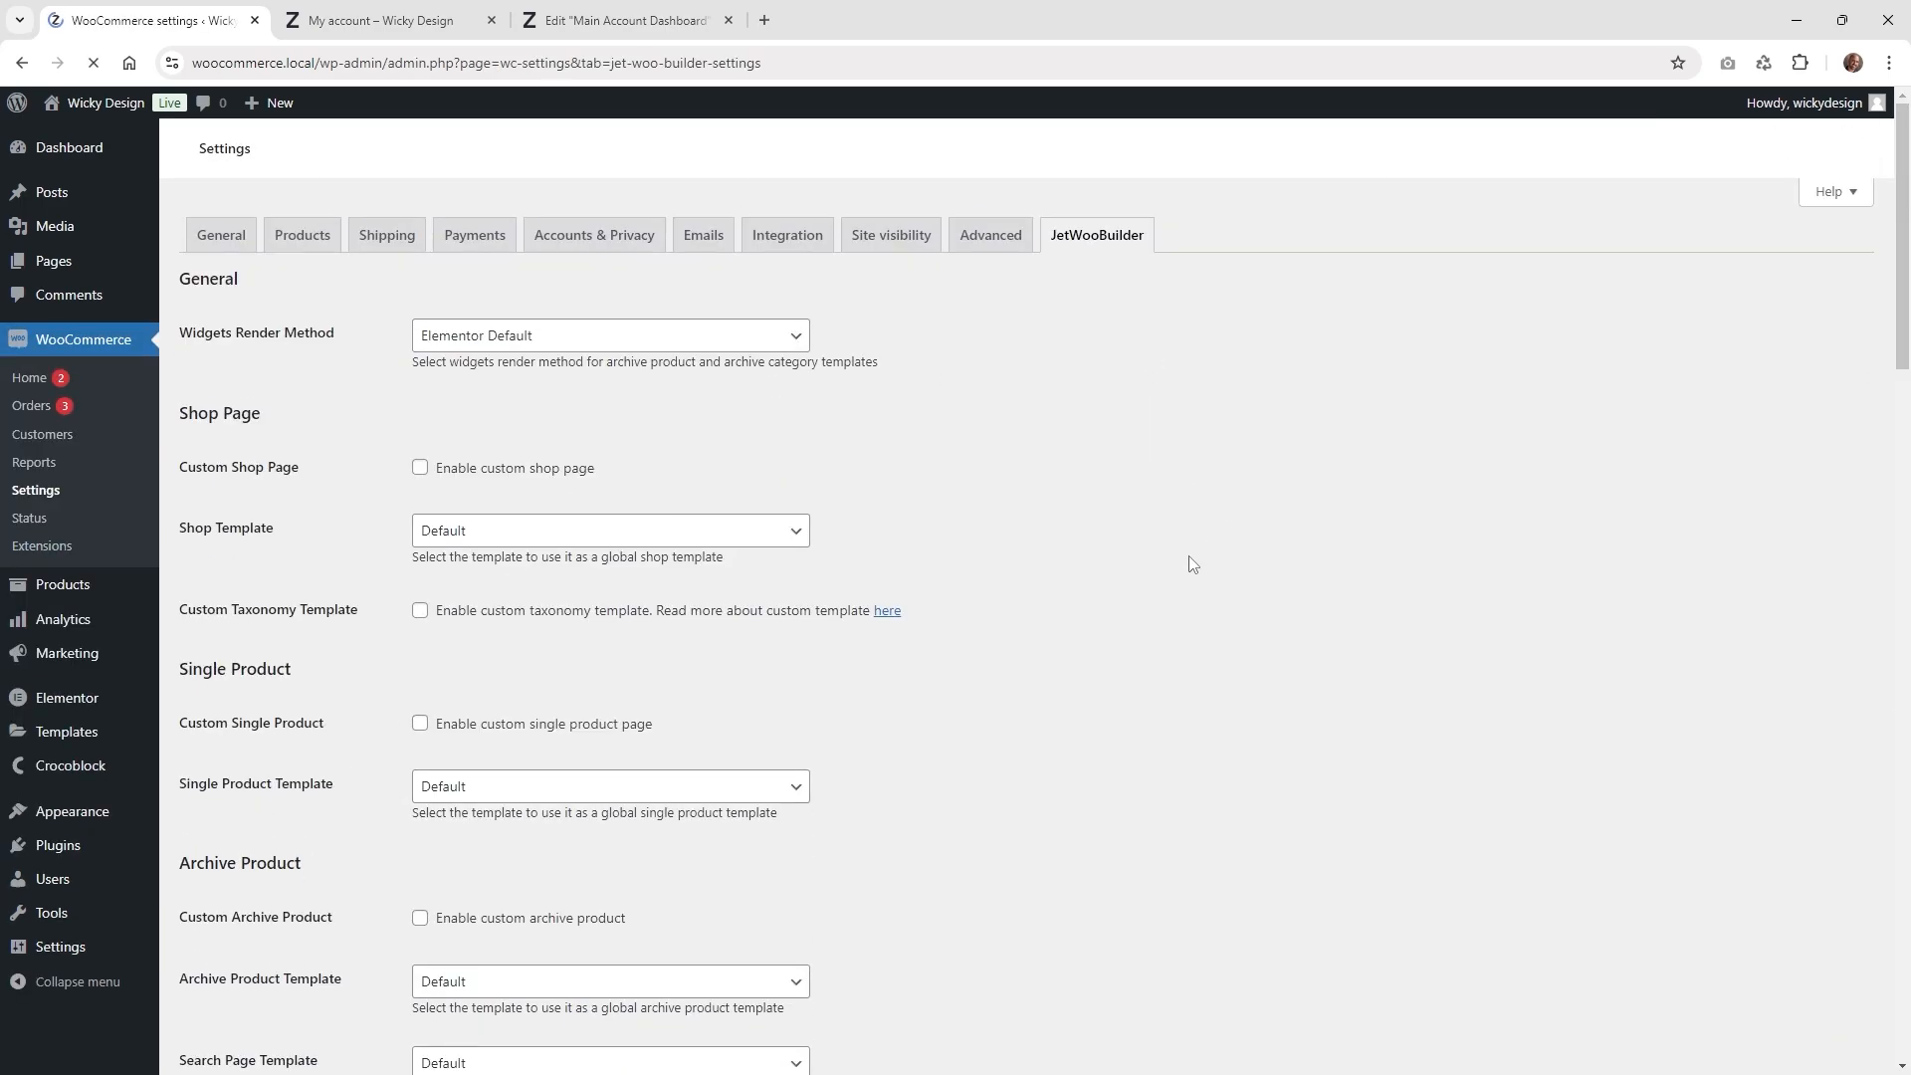
{"action": "scroll", "coordinate": [1192, 564], "scroll_direction": "down", "scroll_amount": 13}
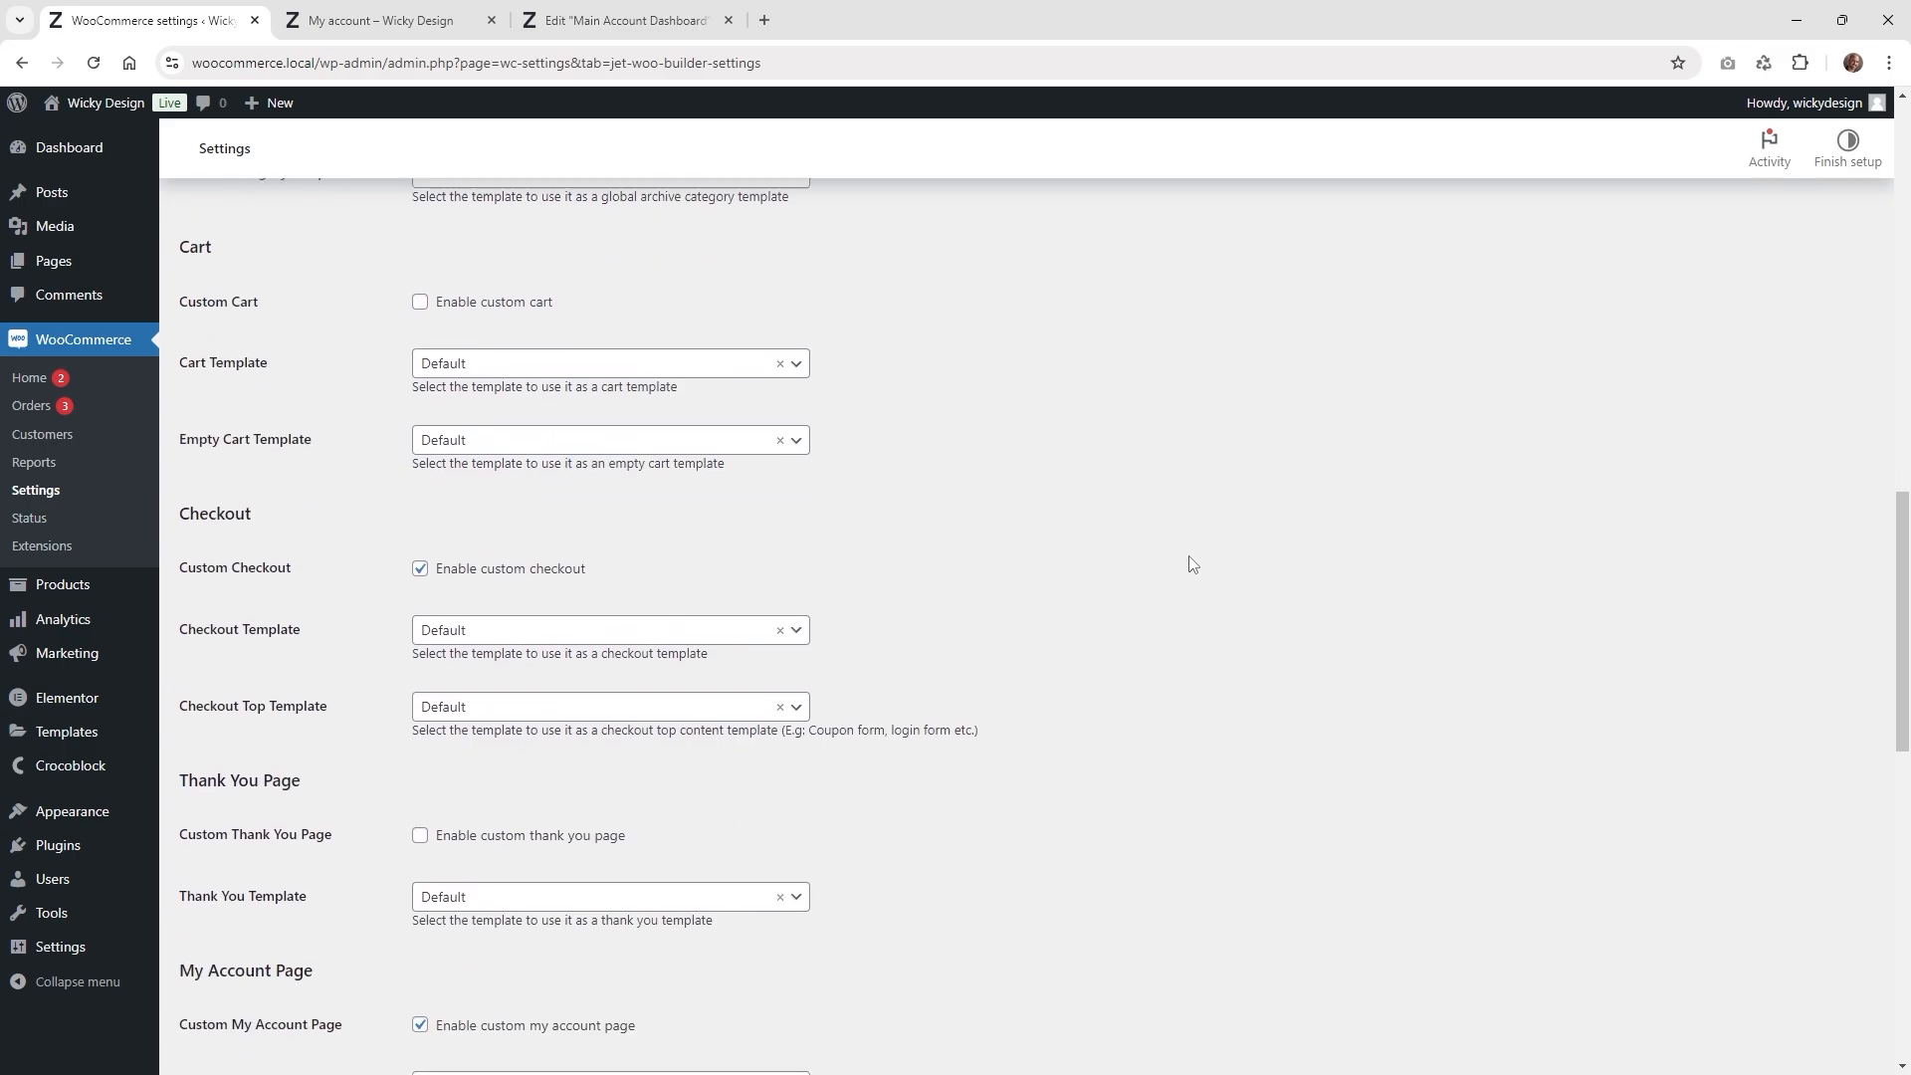
{"action": "scroll", "coordinate": [1188, 556], "scroll_direction": "down", "scroll_amount": 6}
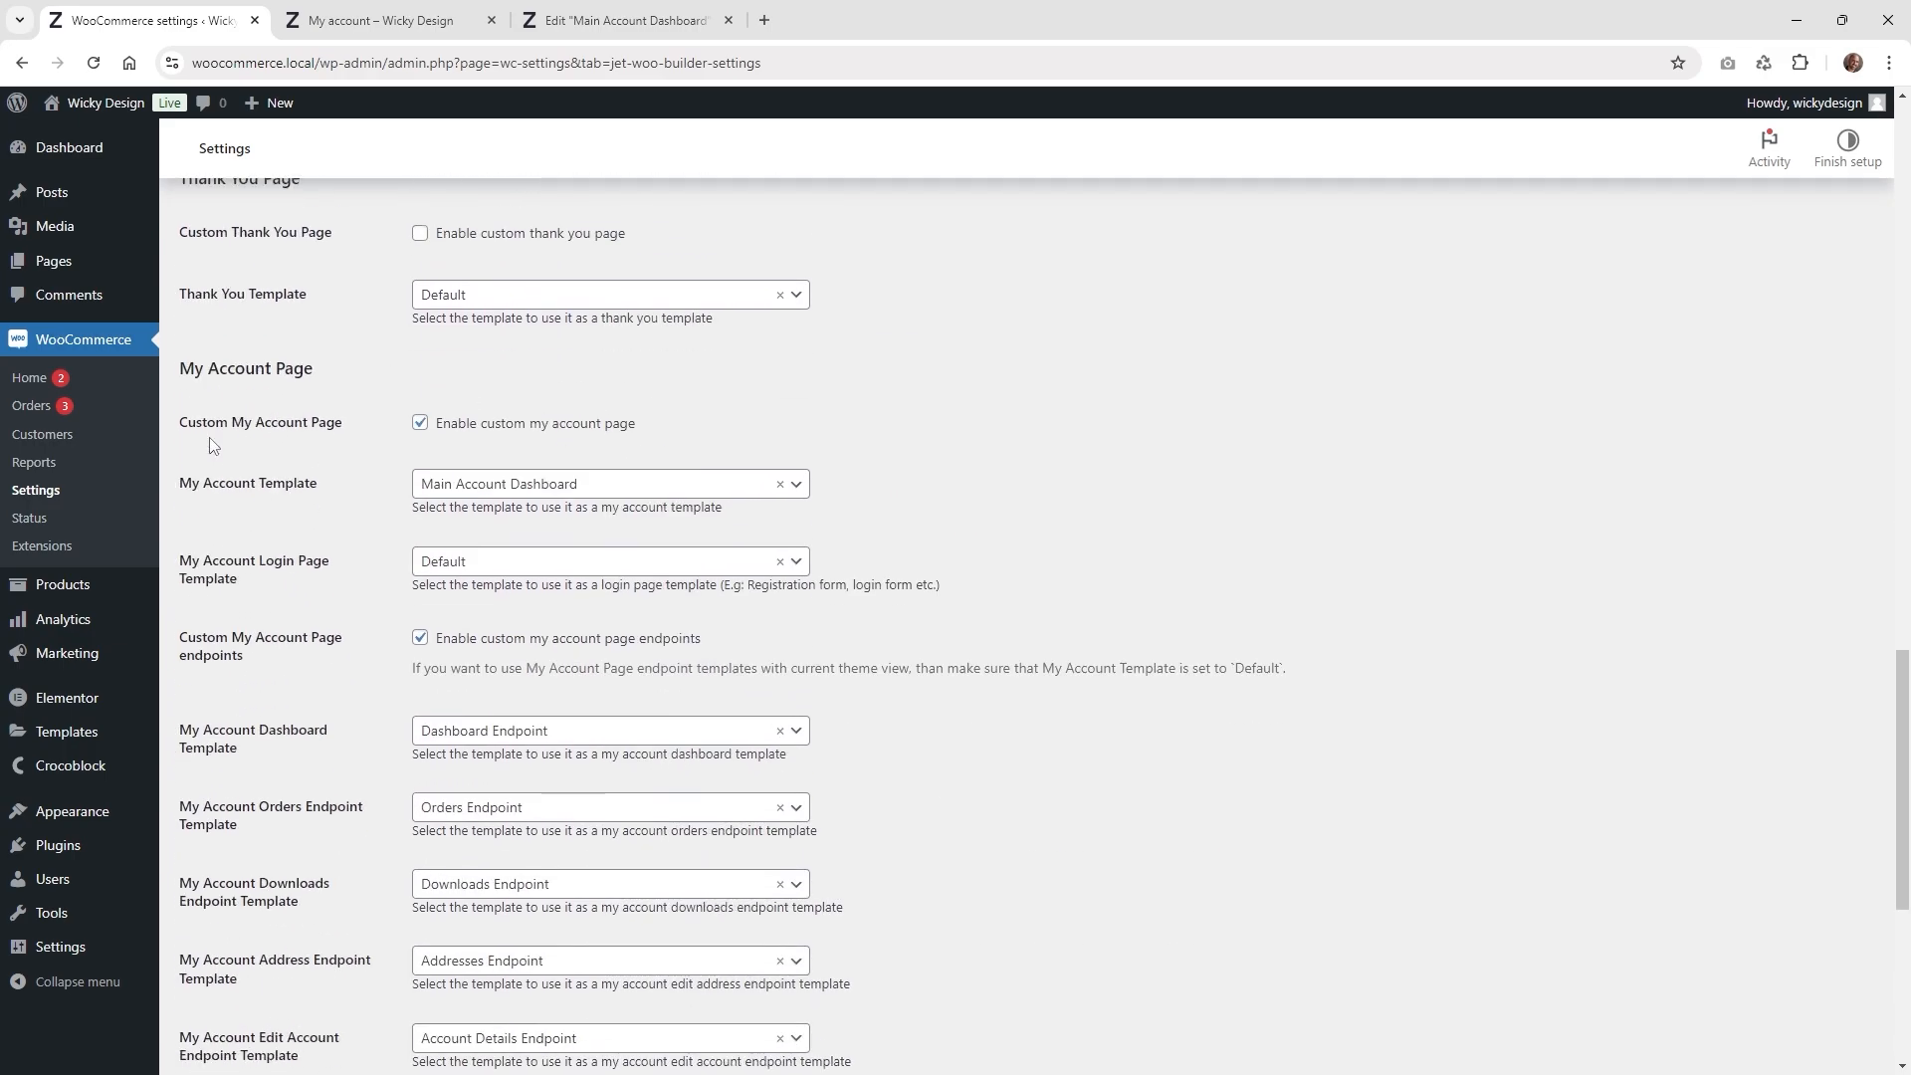
- Review the custom My Account Page option, the templates available for My Account Template, and the assigned endpoint templates
{"action": "left_click_drag", "start_coordinate": [216, 423], "coordinate": [278, 435]}
{"action": "left_click", "coordinate": [206, 420]}
{"action": "left_click", "coordinate": [532, 485]}
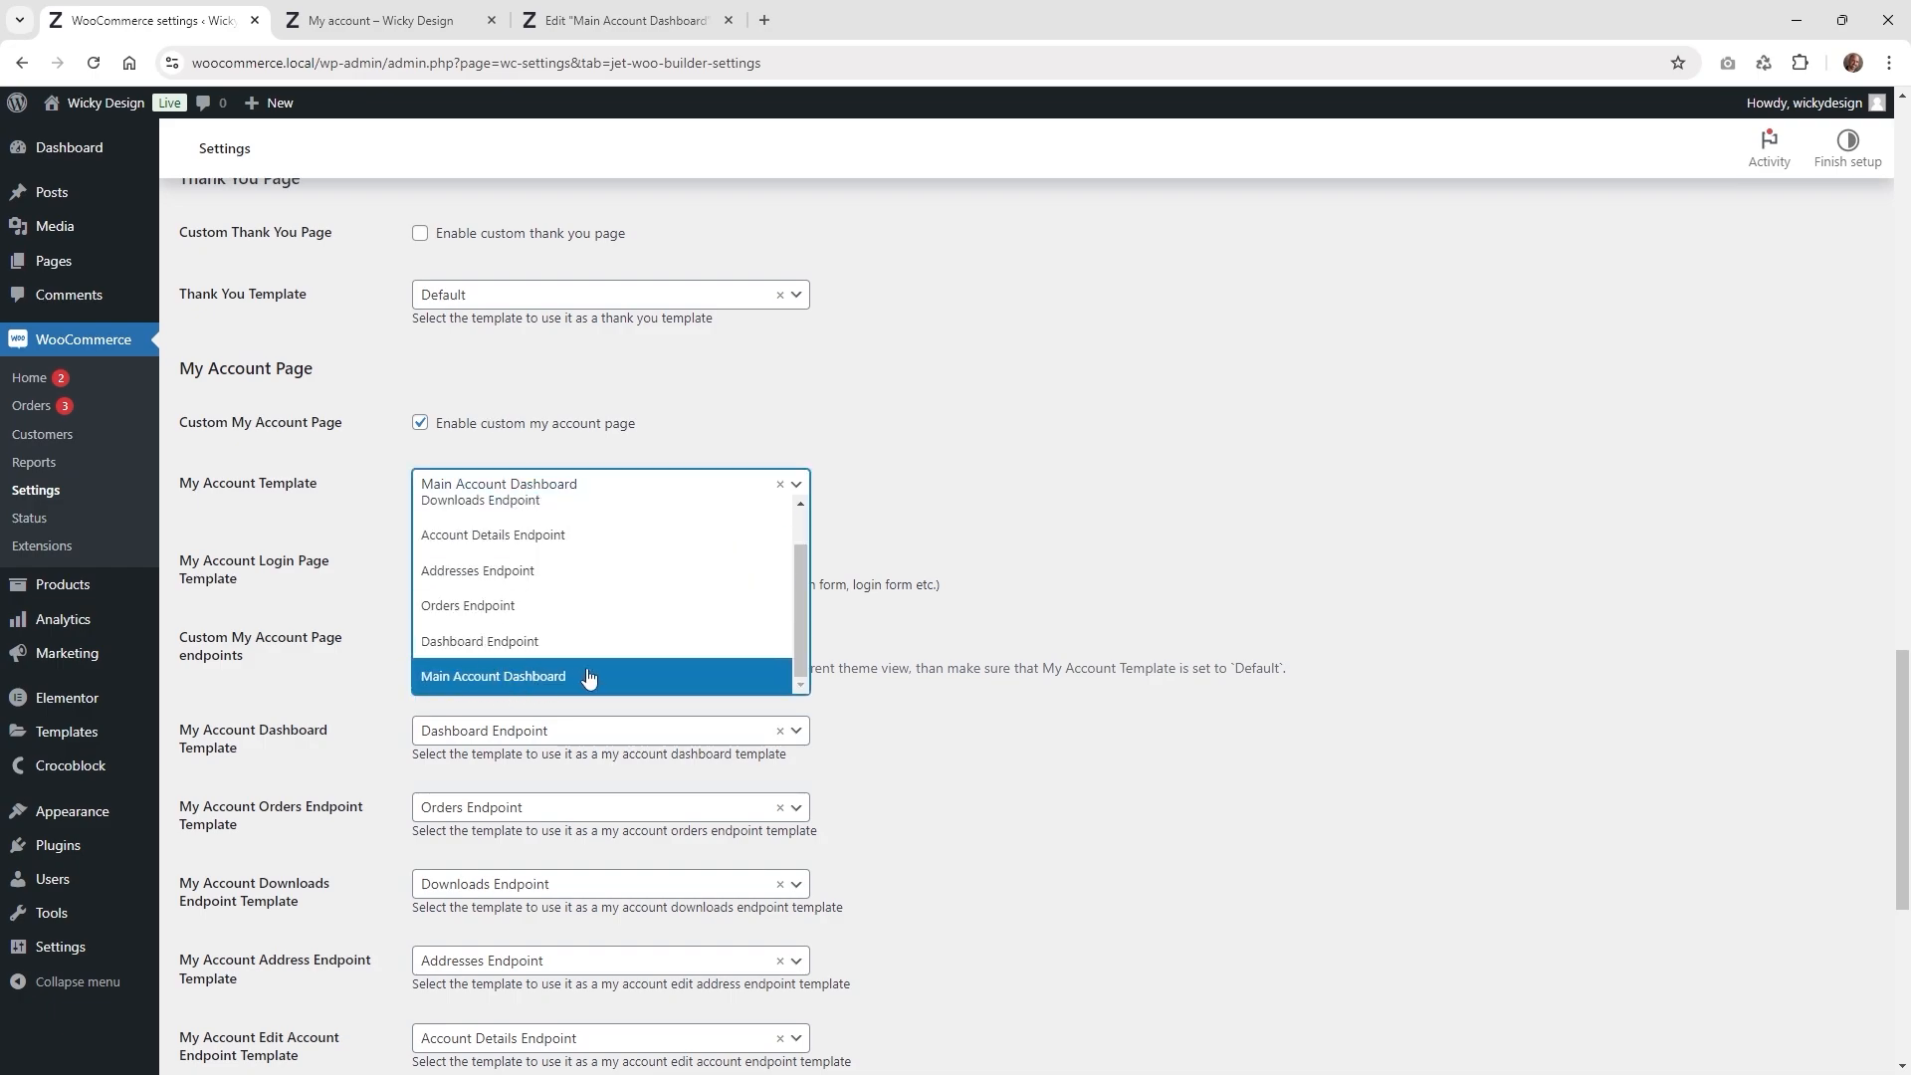
{"action": "left_click", "coordinate": [1021, 456]}
{"action": "scroll", "coordinate": [1012, 539], "scroll_direction": "down", "scroll_amount": 2}
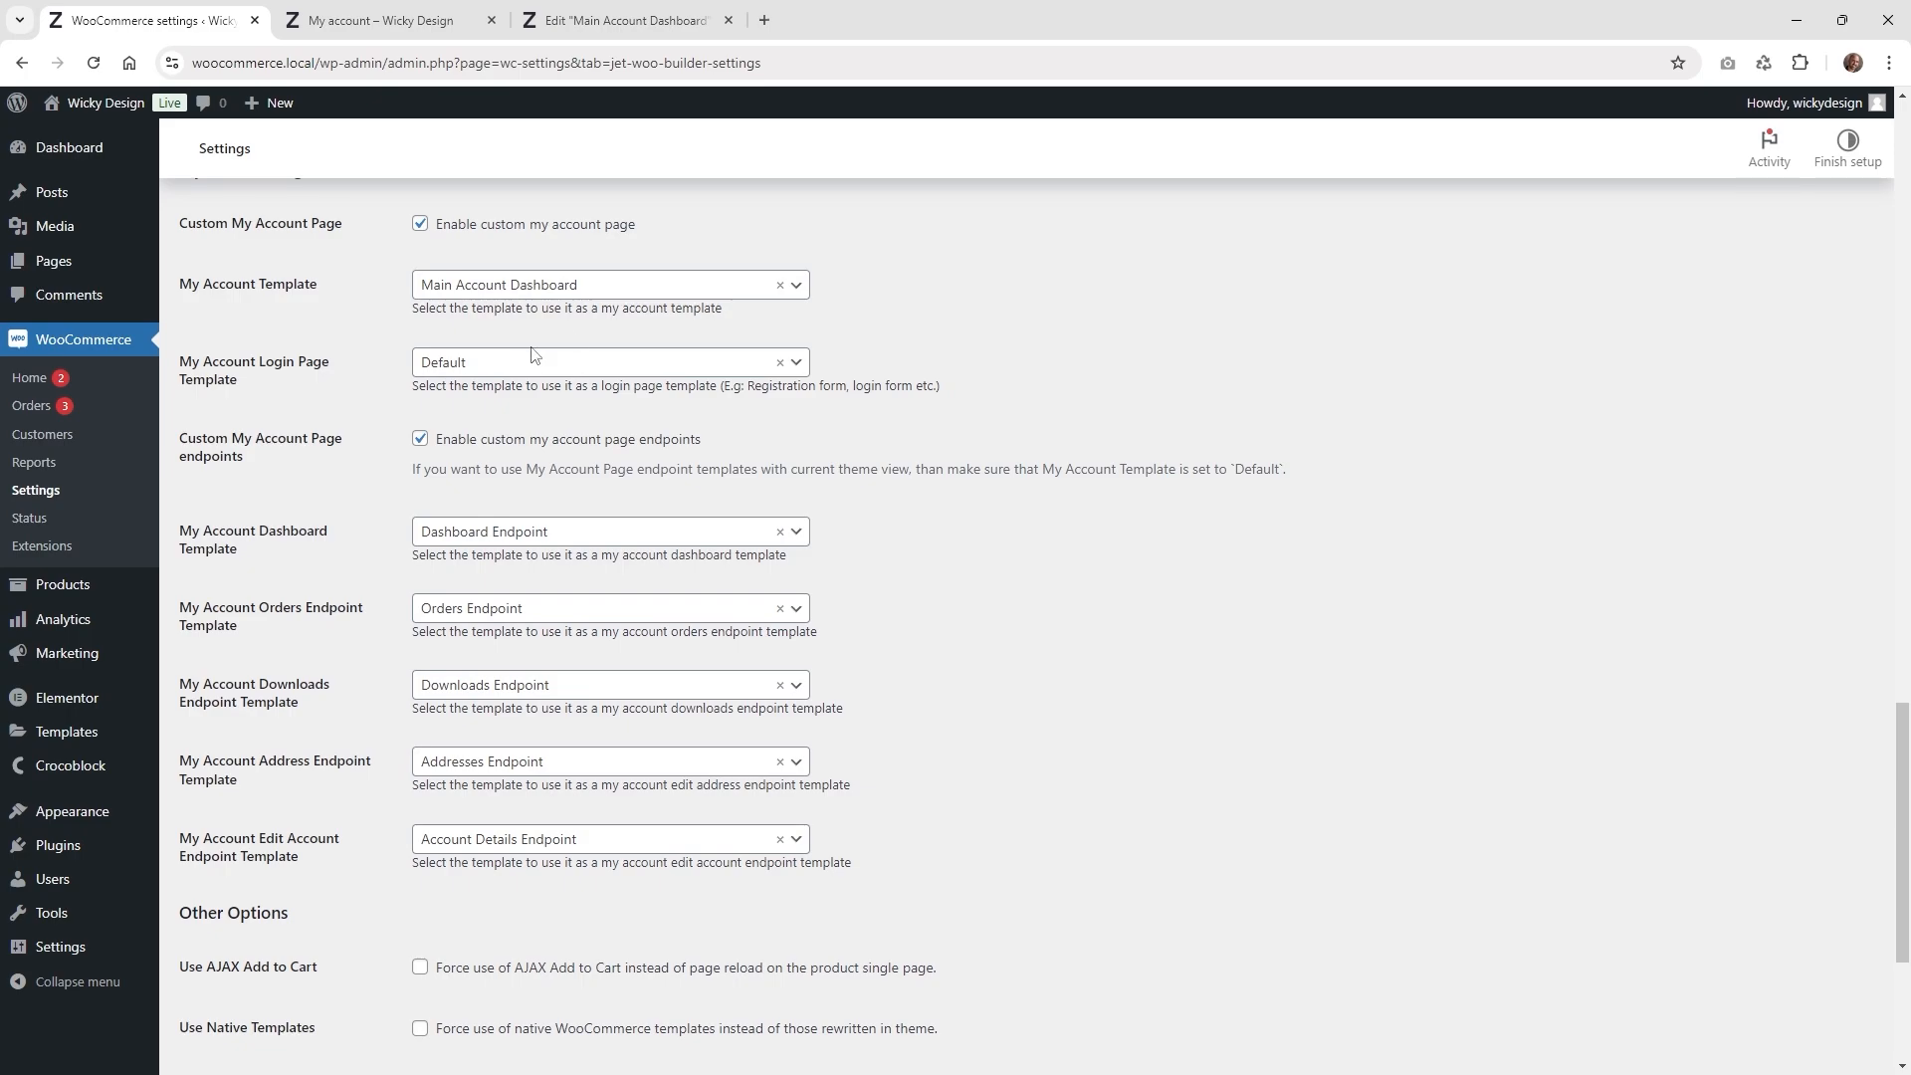
{"action": "scroll", "coordinate": [372, 362], "scroll_direction": "down", "scroll_amount": 4}
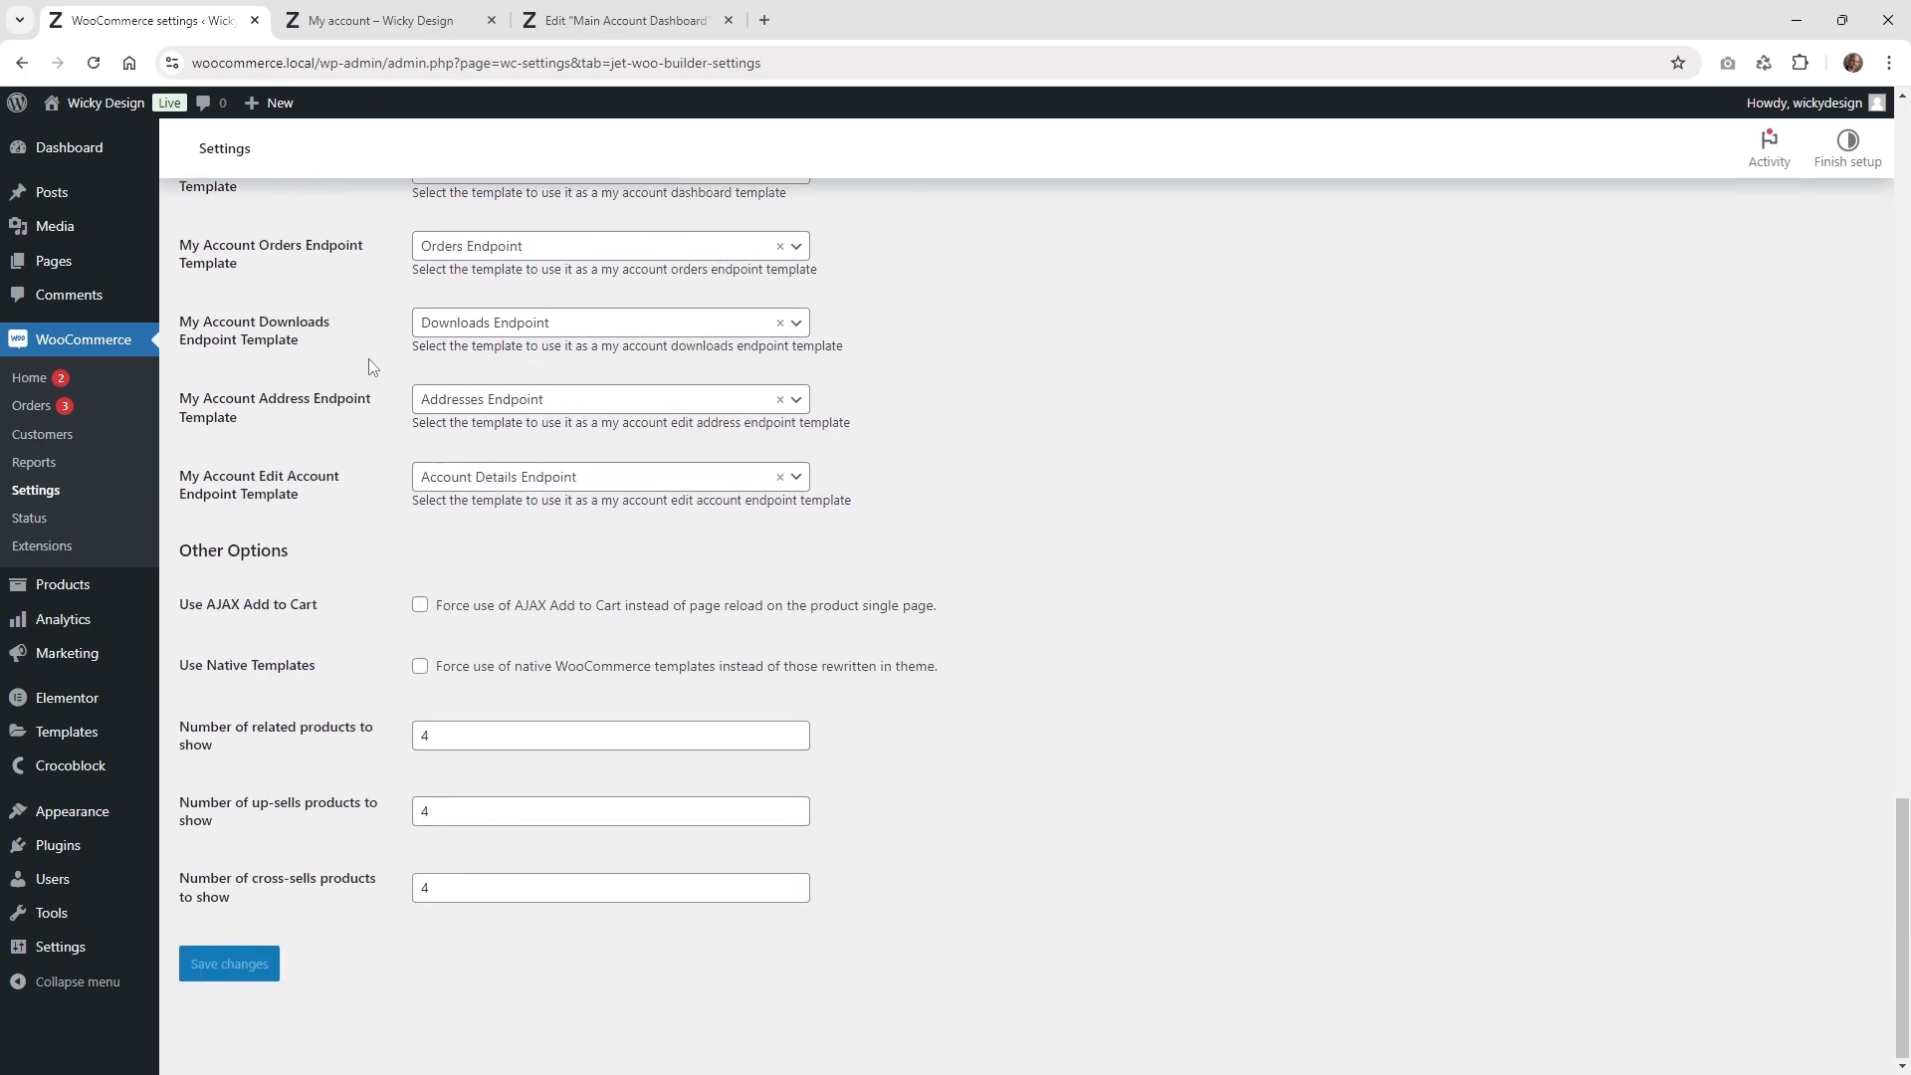
- Reload the front-end my-account page and view its Orders and Dashboard pages
{"action": "left_click", "coordinate": [398, 20]}
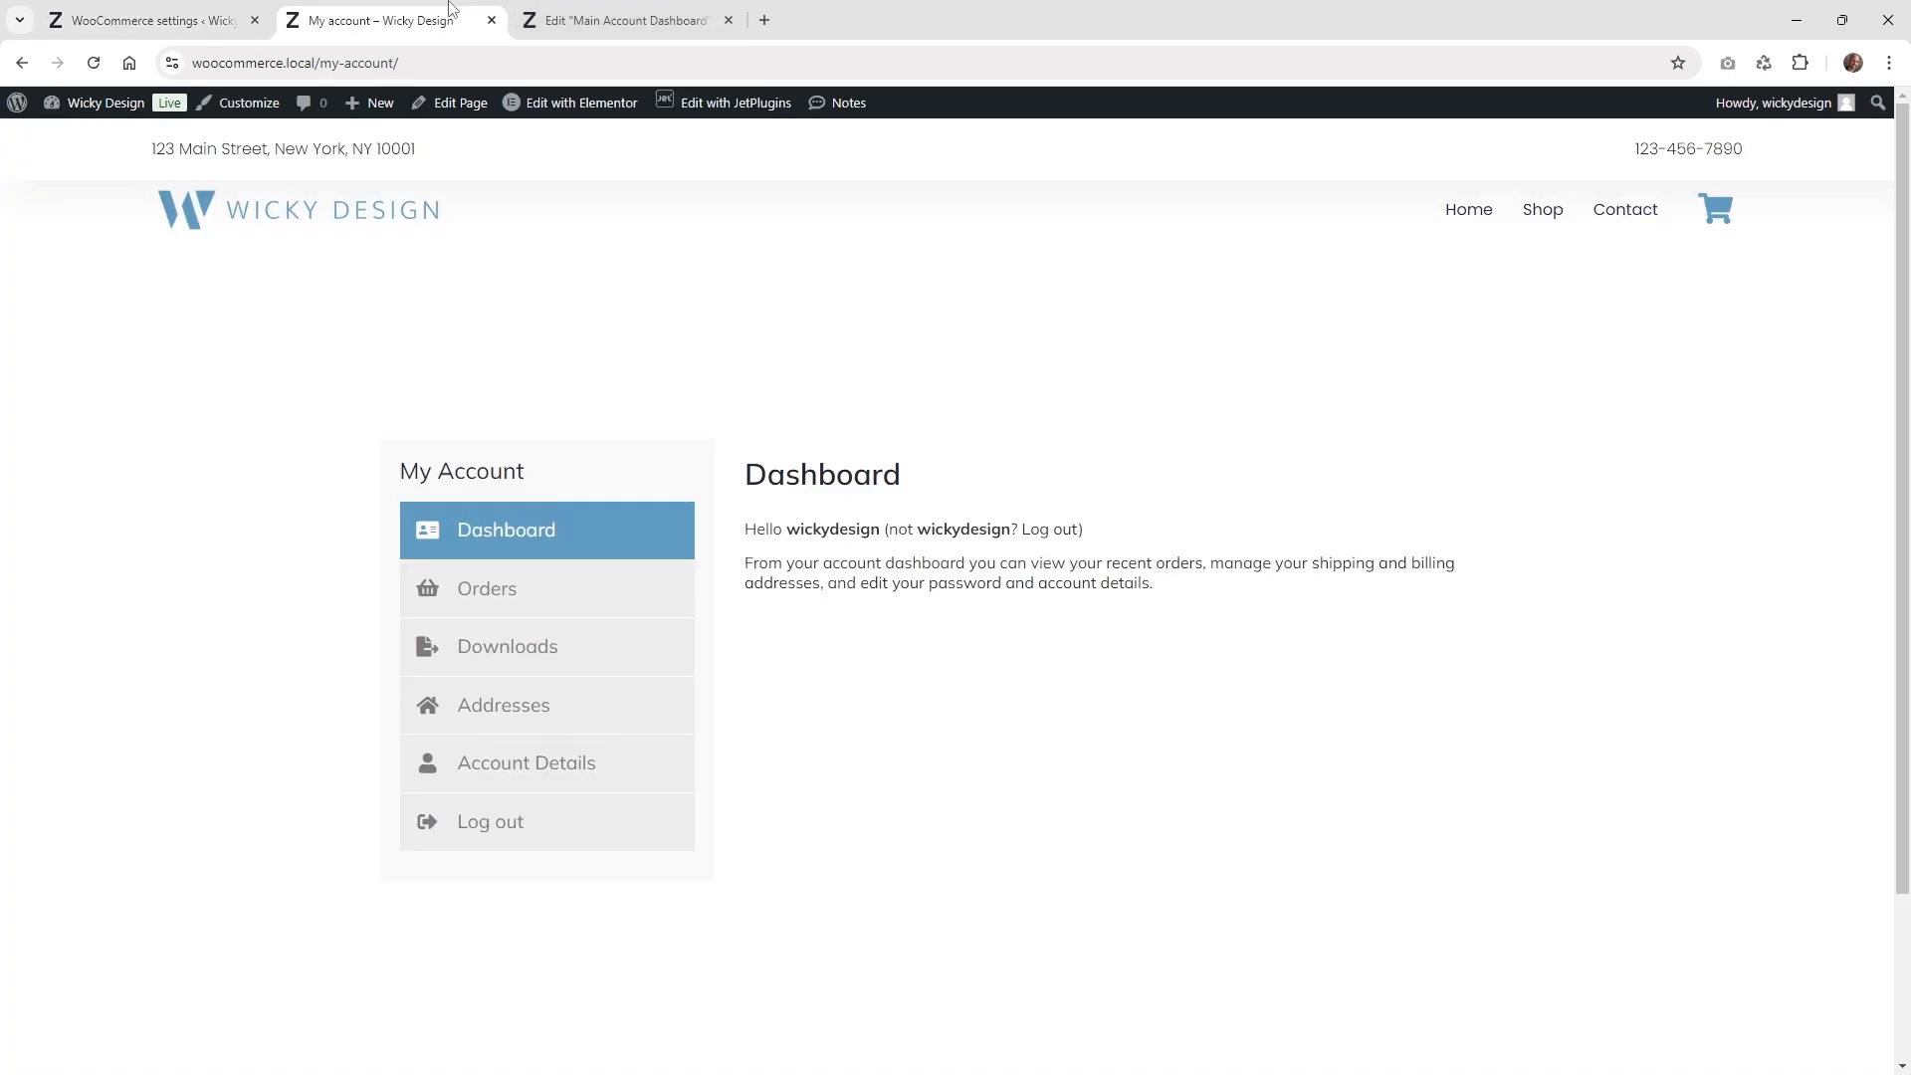
{"action": "key", "text": "F5"}
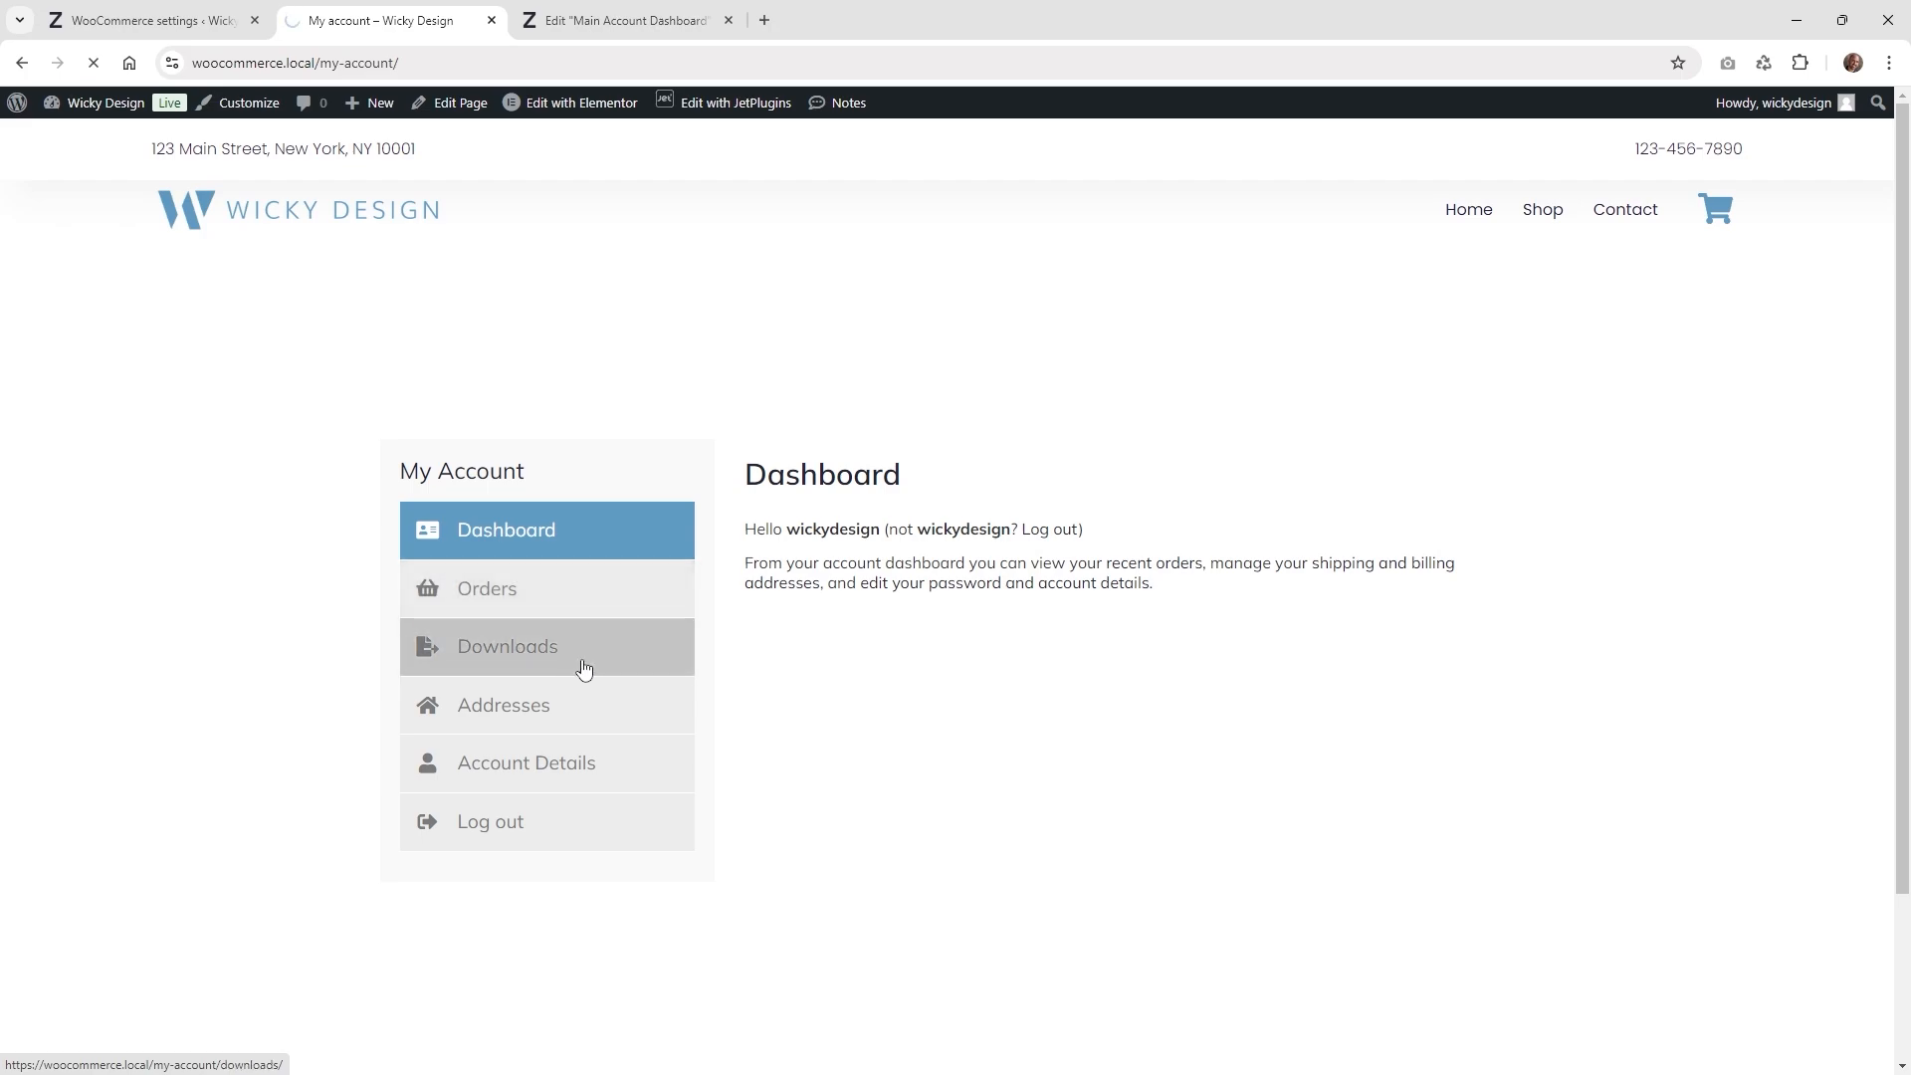
{"action": "left_click", "coordinate": [542, 592]}
{"action": "left_click", "coordinate": [527, 555]}
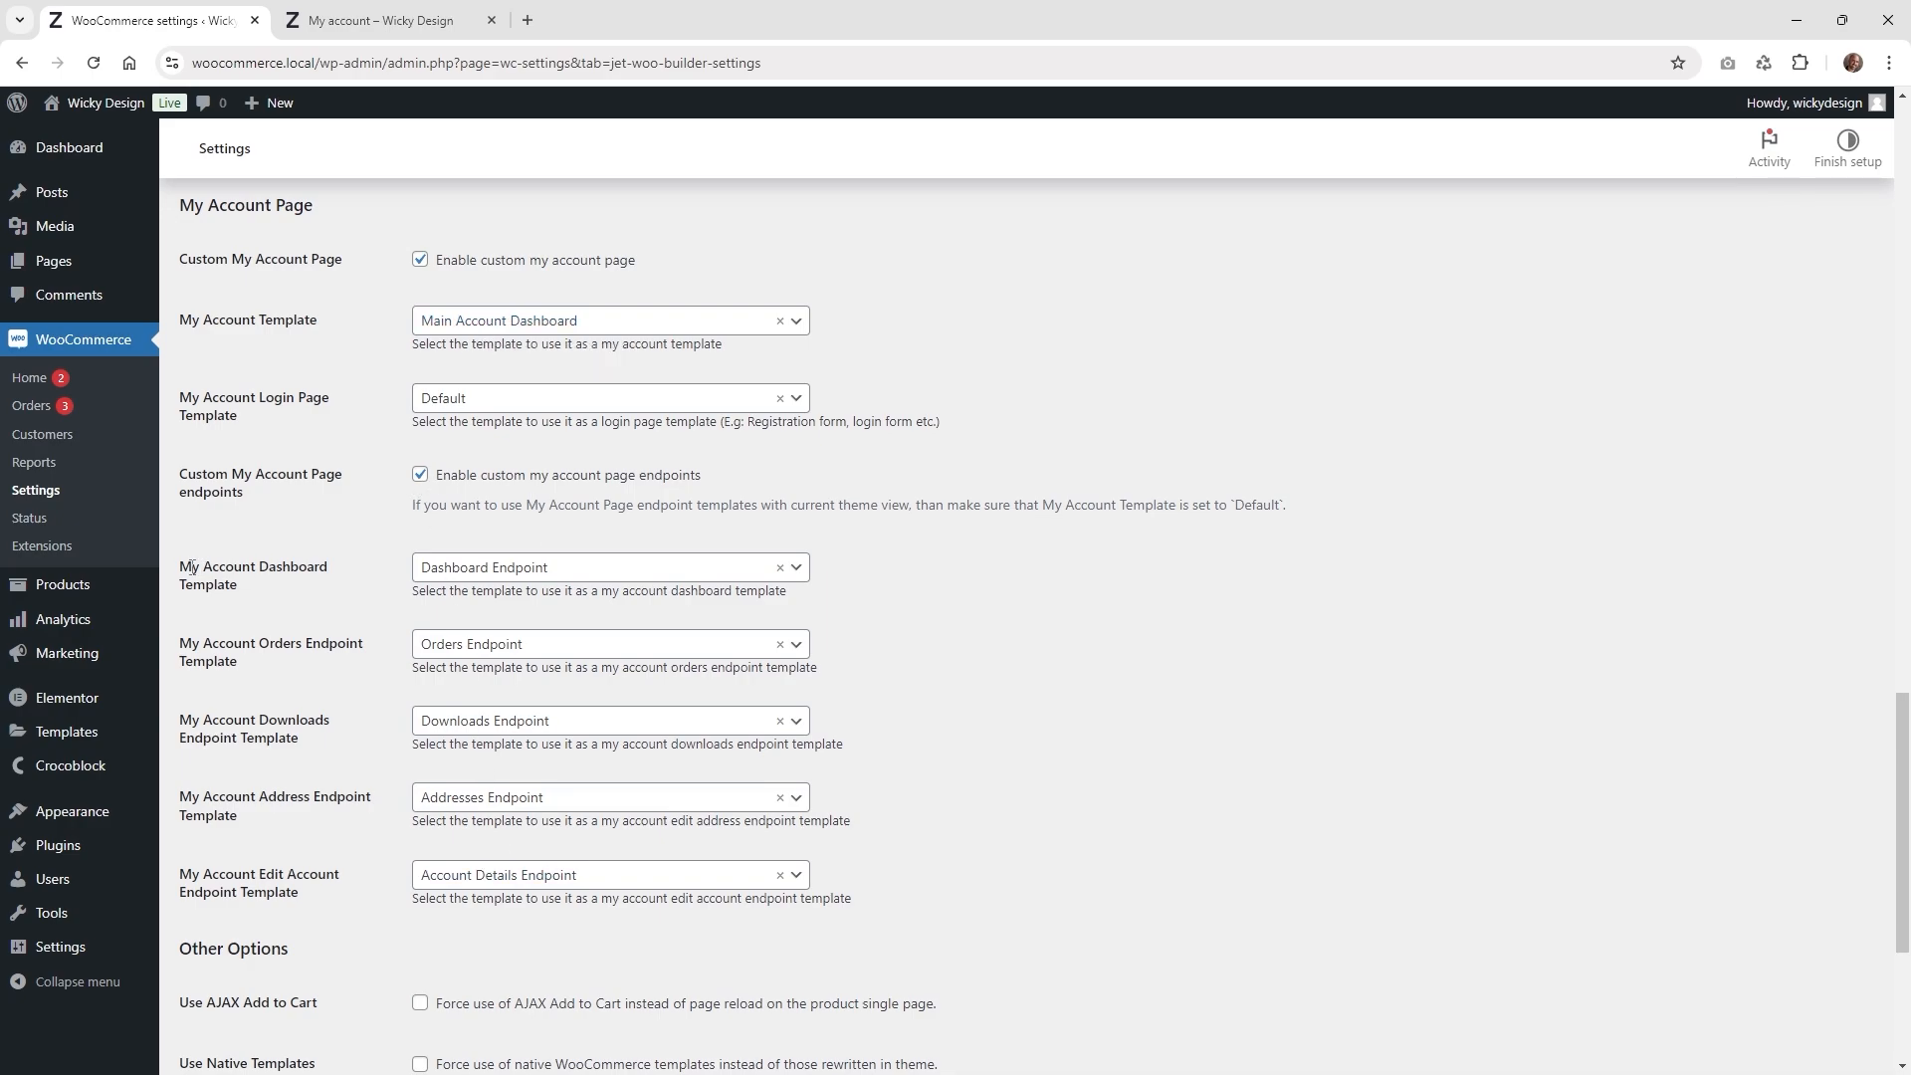
- Compare the My Account Dashboard Template setting with the dashboard content on the front-end my-account page
{"action": "left_click_drag", "start_coordinate": [192, 566], "coordinate": [302, 572]}
{"action": "left_click", "coordinate": [408, 20]}
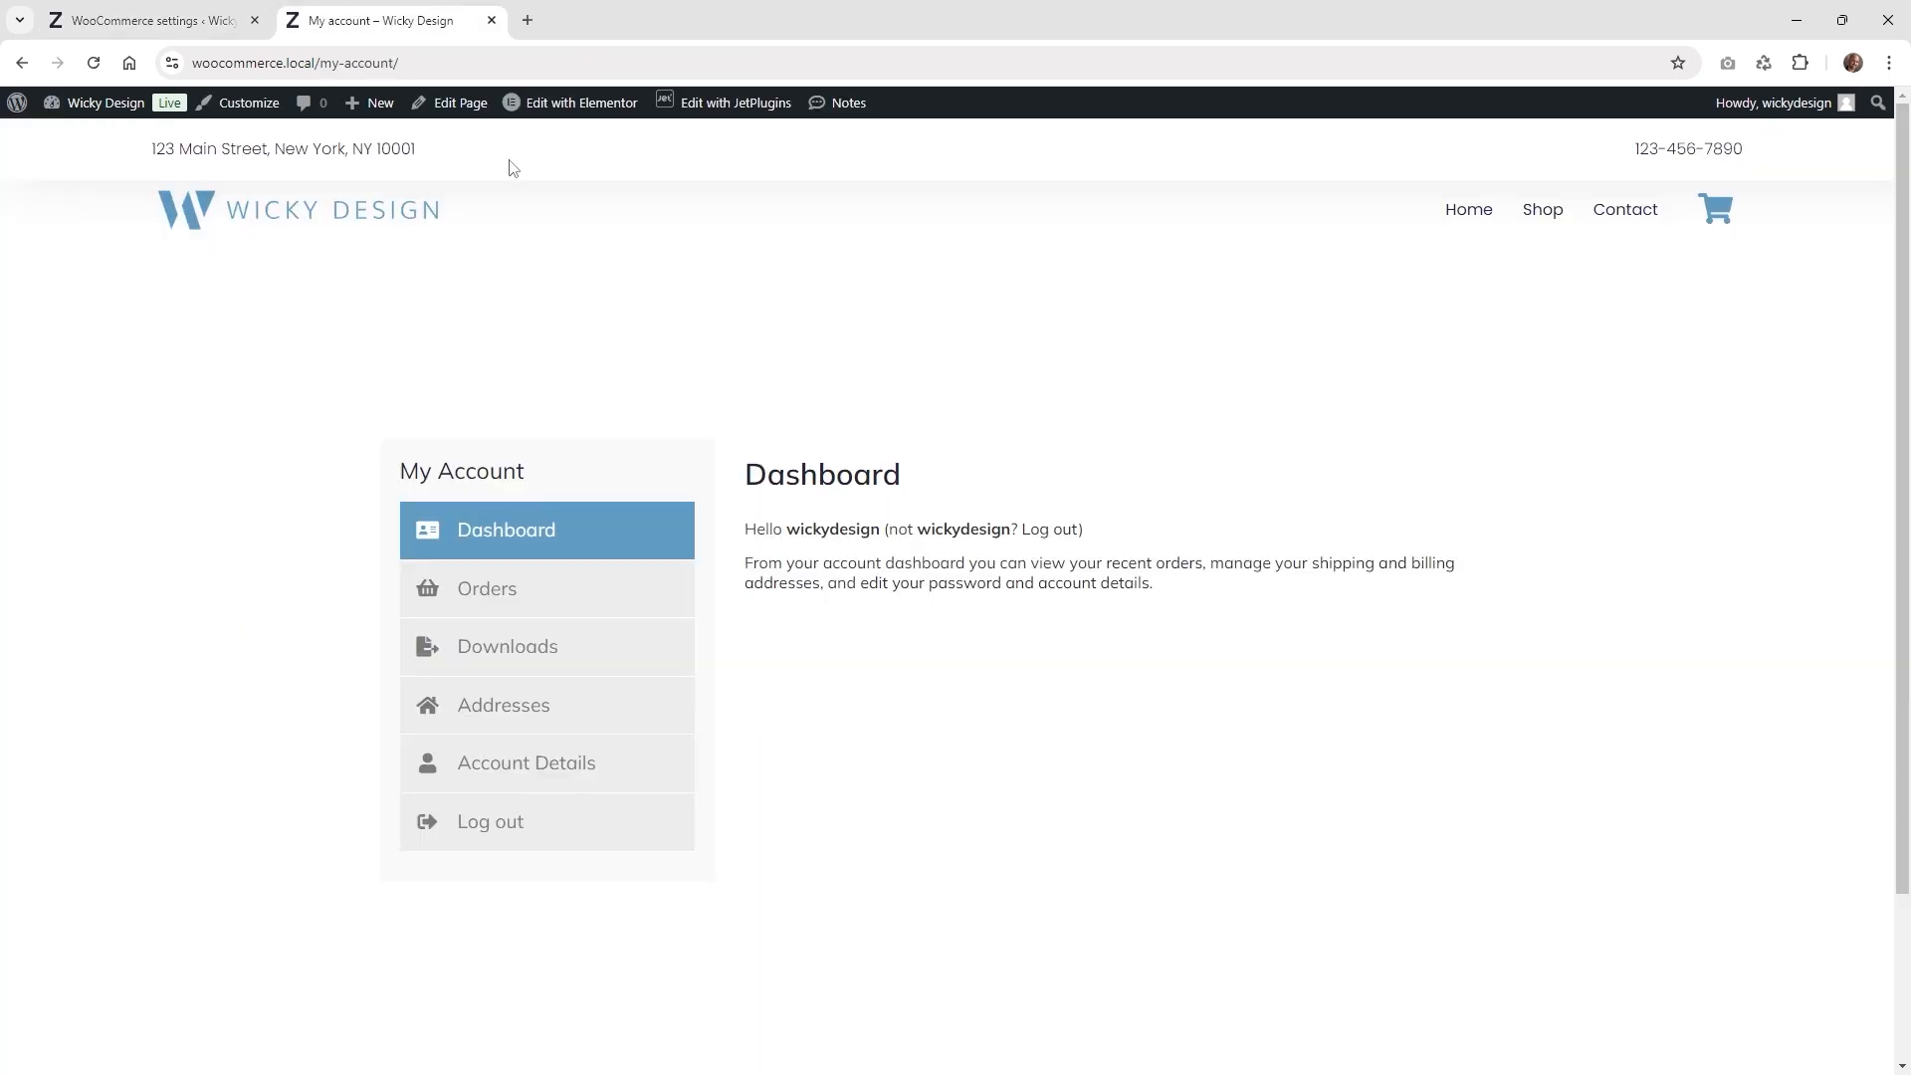
{"action": "left_click", "coordinate": [535, 542]}
{"action": "left_click_drag", "start_coordinate": [762, 464], "coordinate": [1230, 619]}
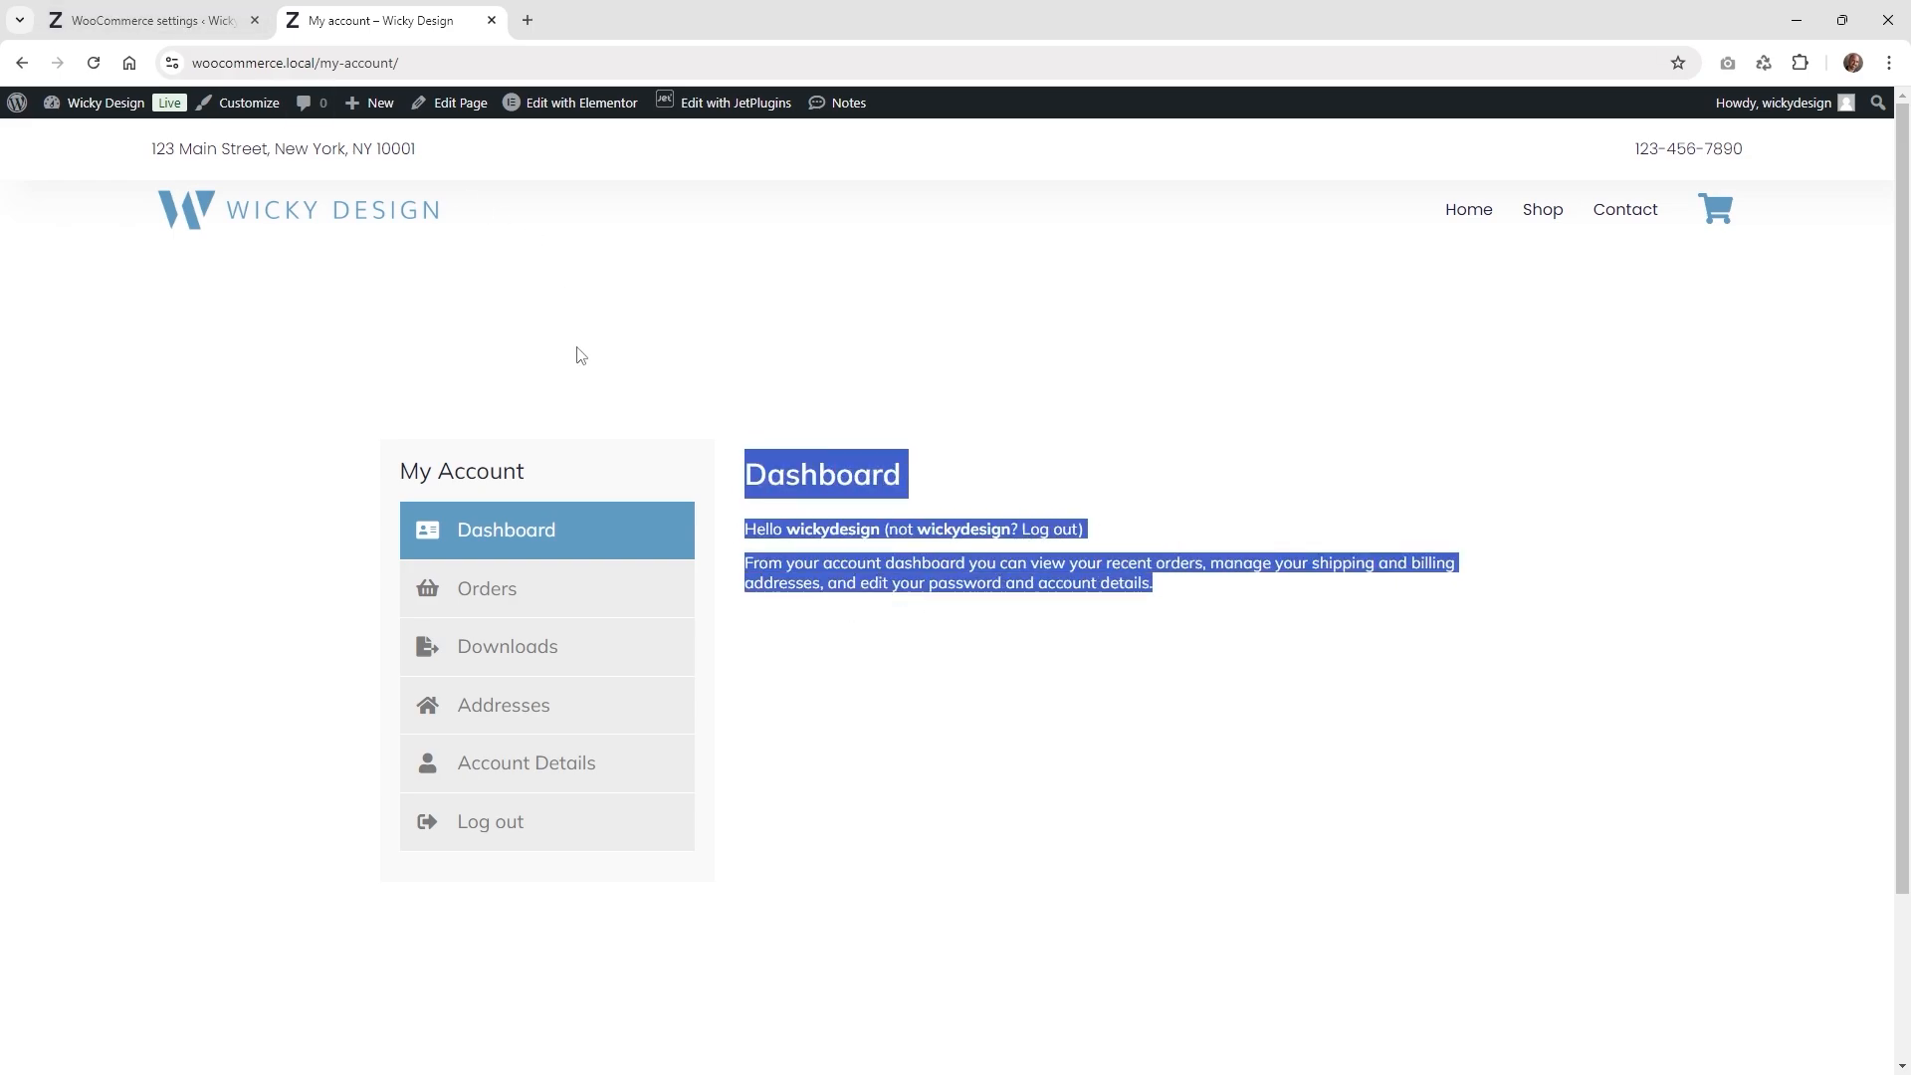
{"action": "left_click", "coordinate": [1007, 506]}
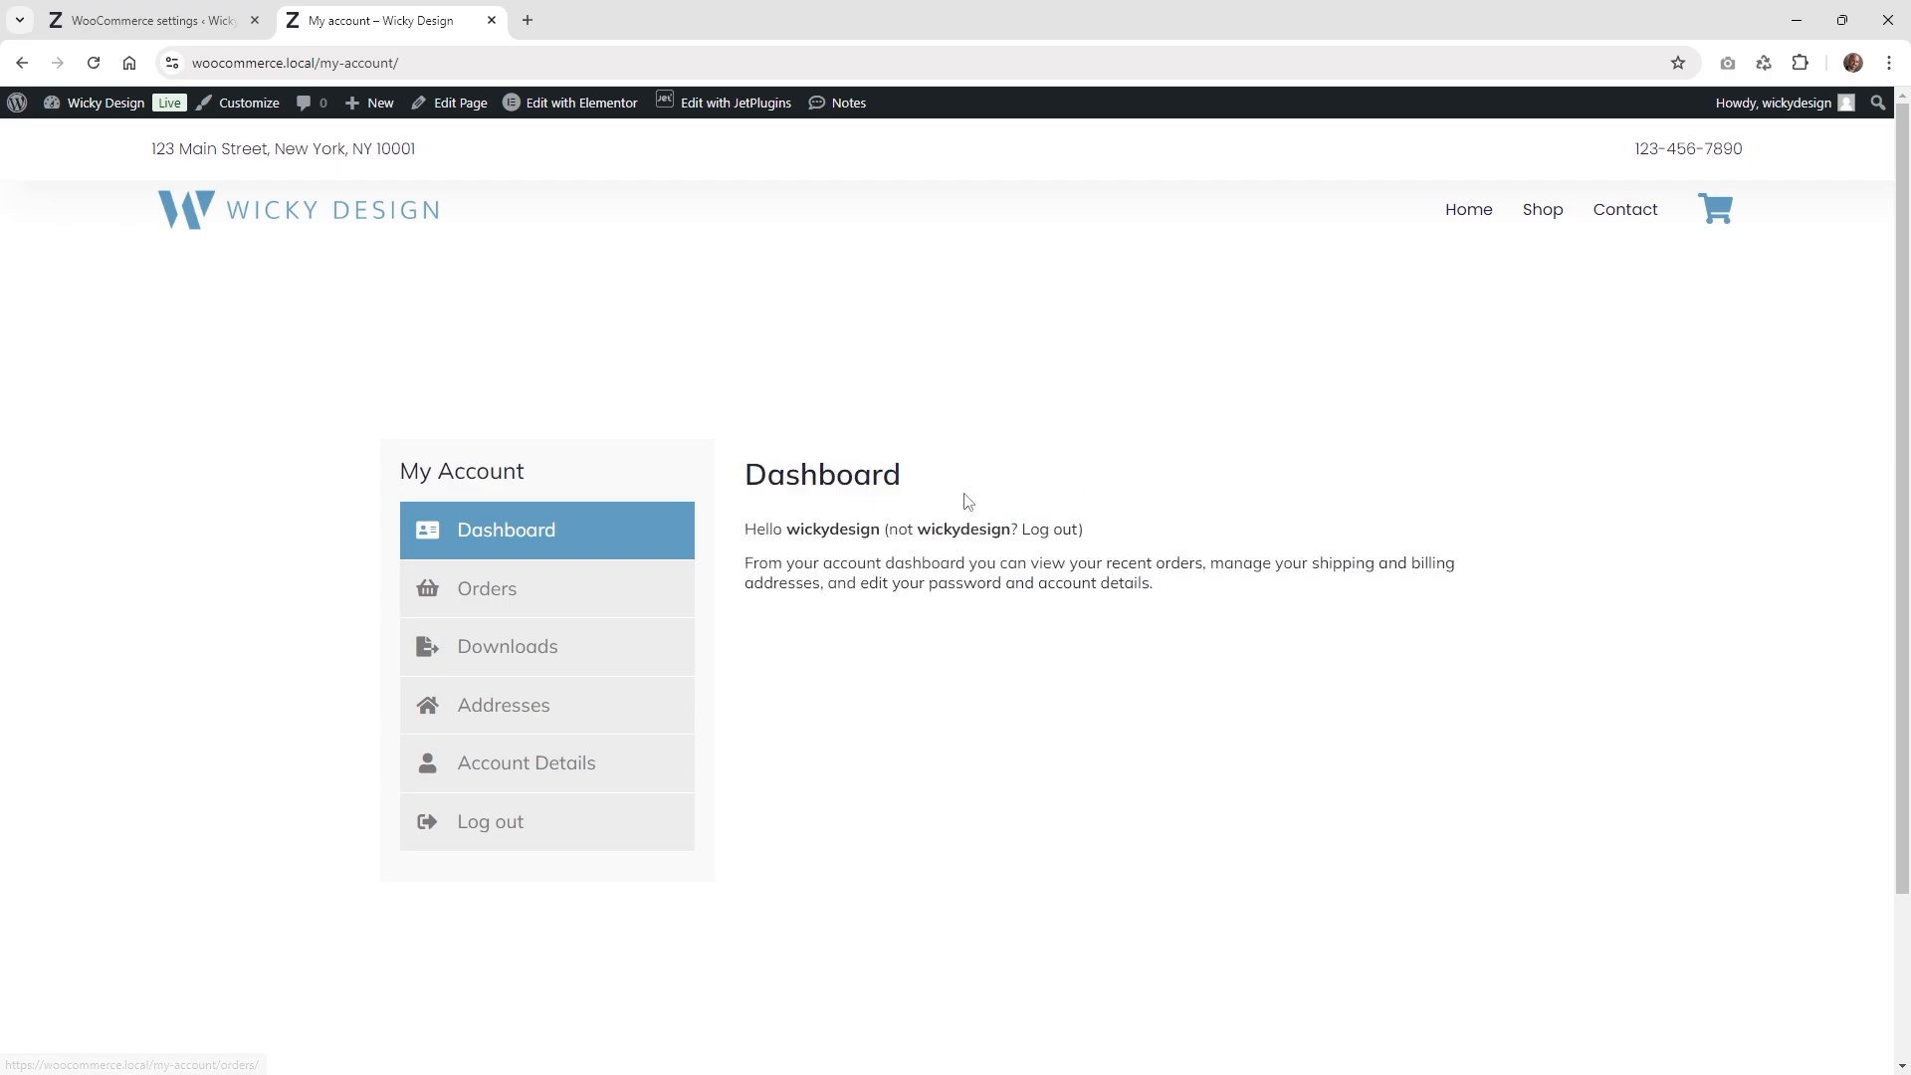
- Return to the WordPress admin and open the list of JetWooBuilder templates
{"action": "left_click", "coordinate": [132, 8]}
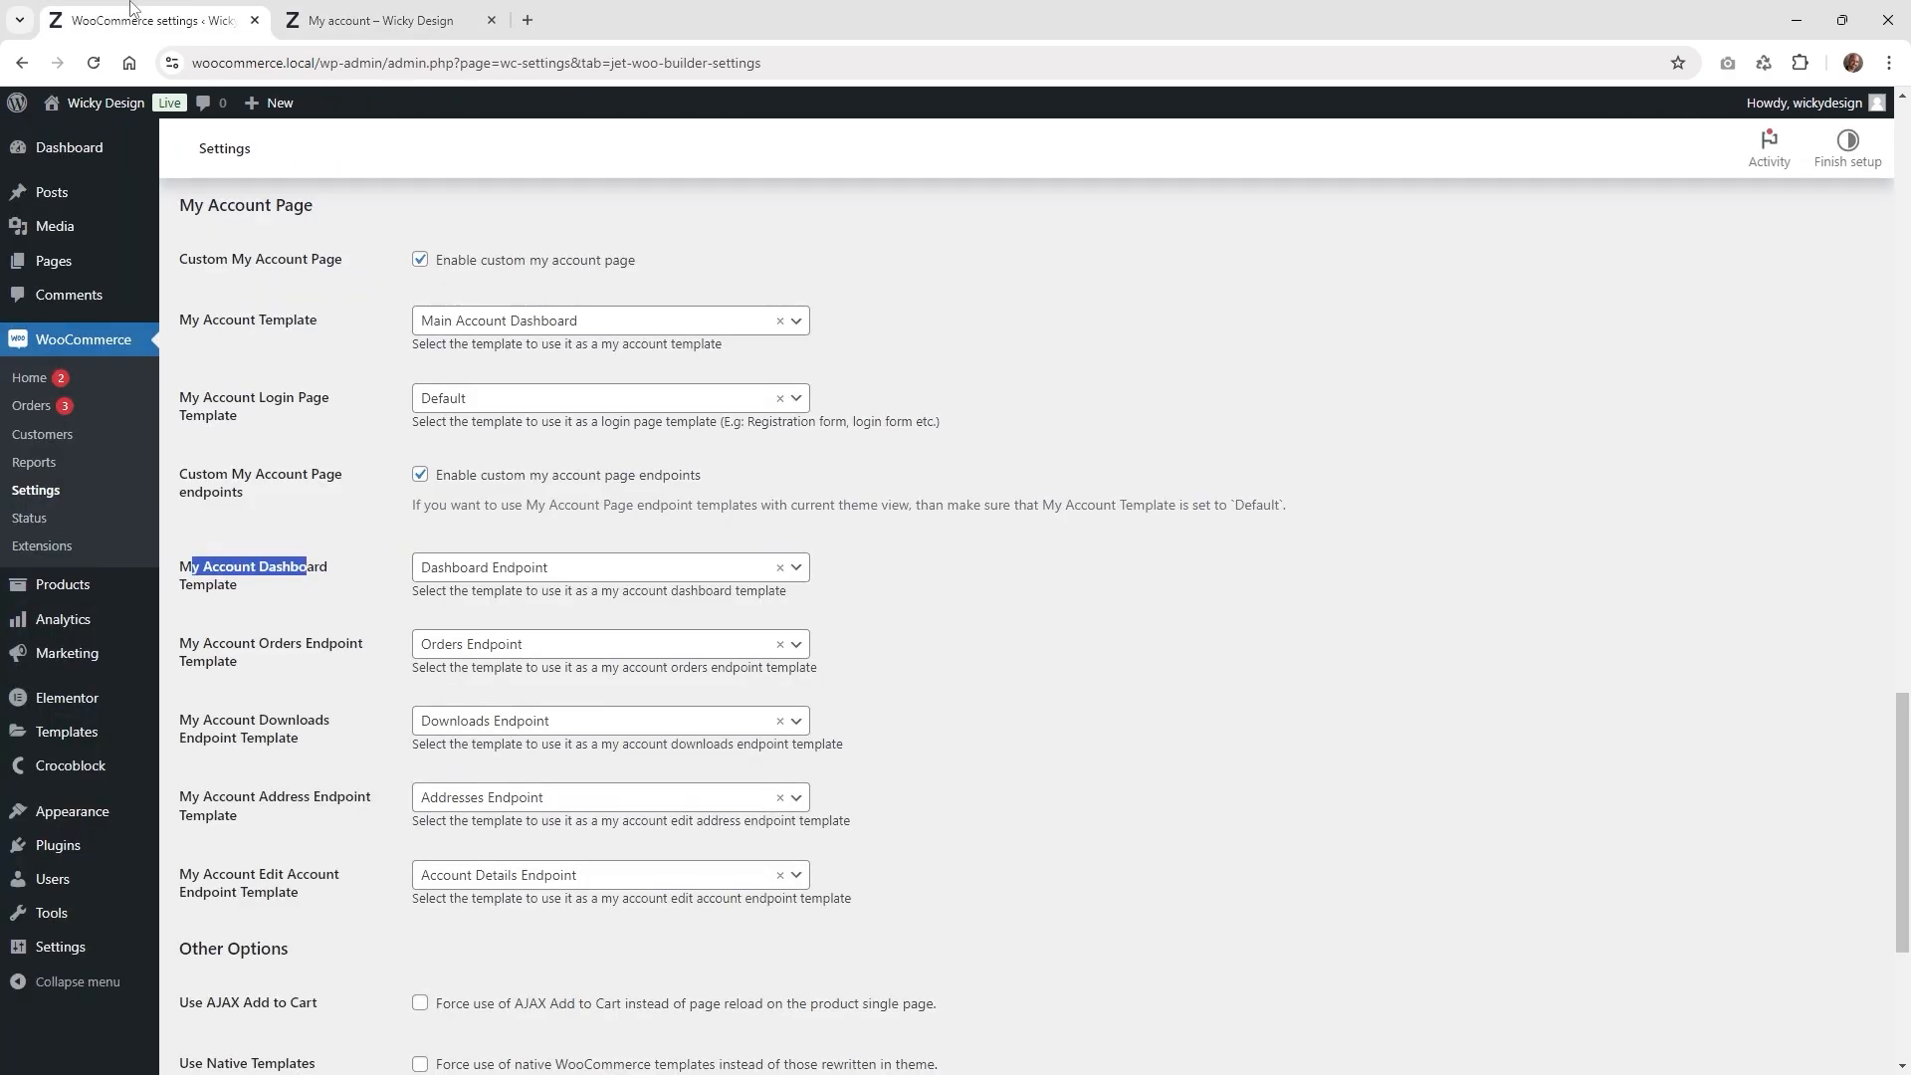
{"action": "mouse_move", "coordinate": [80, 772]}
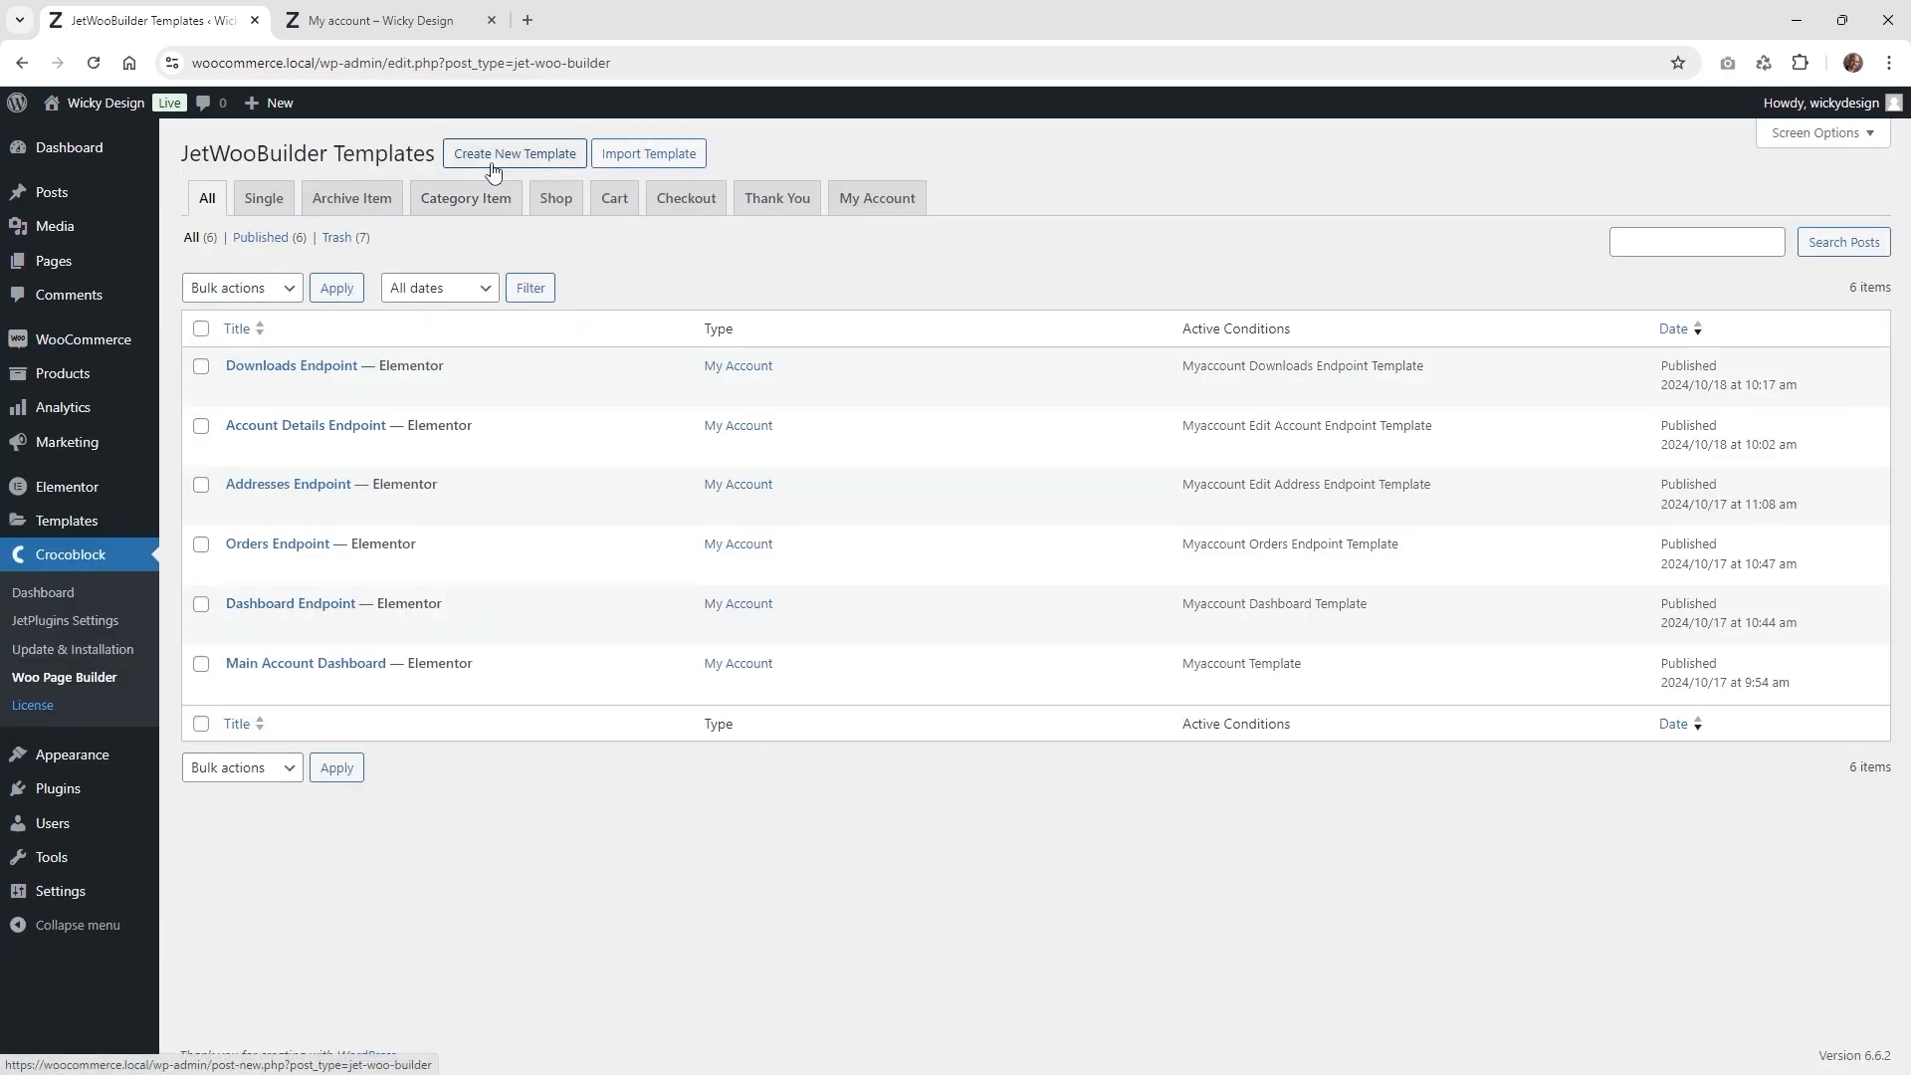
{"action": "left_click", "coordinate": [491, 170]}
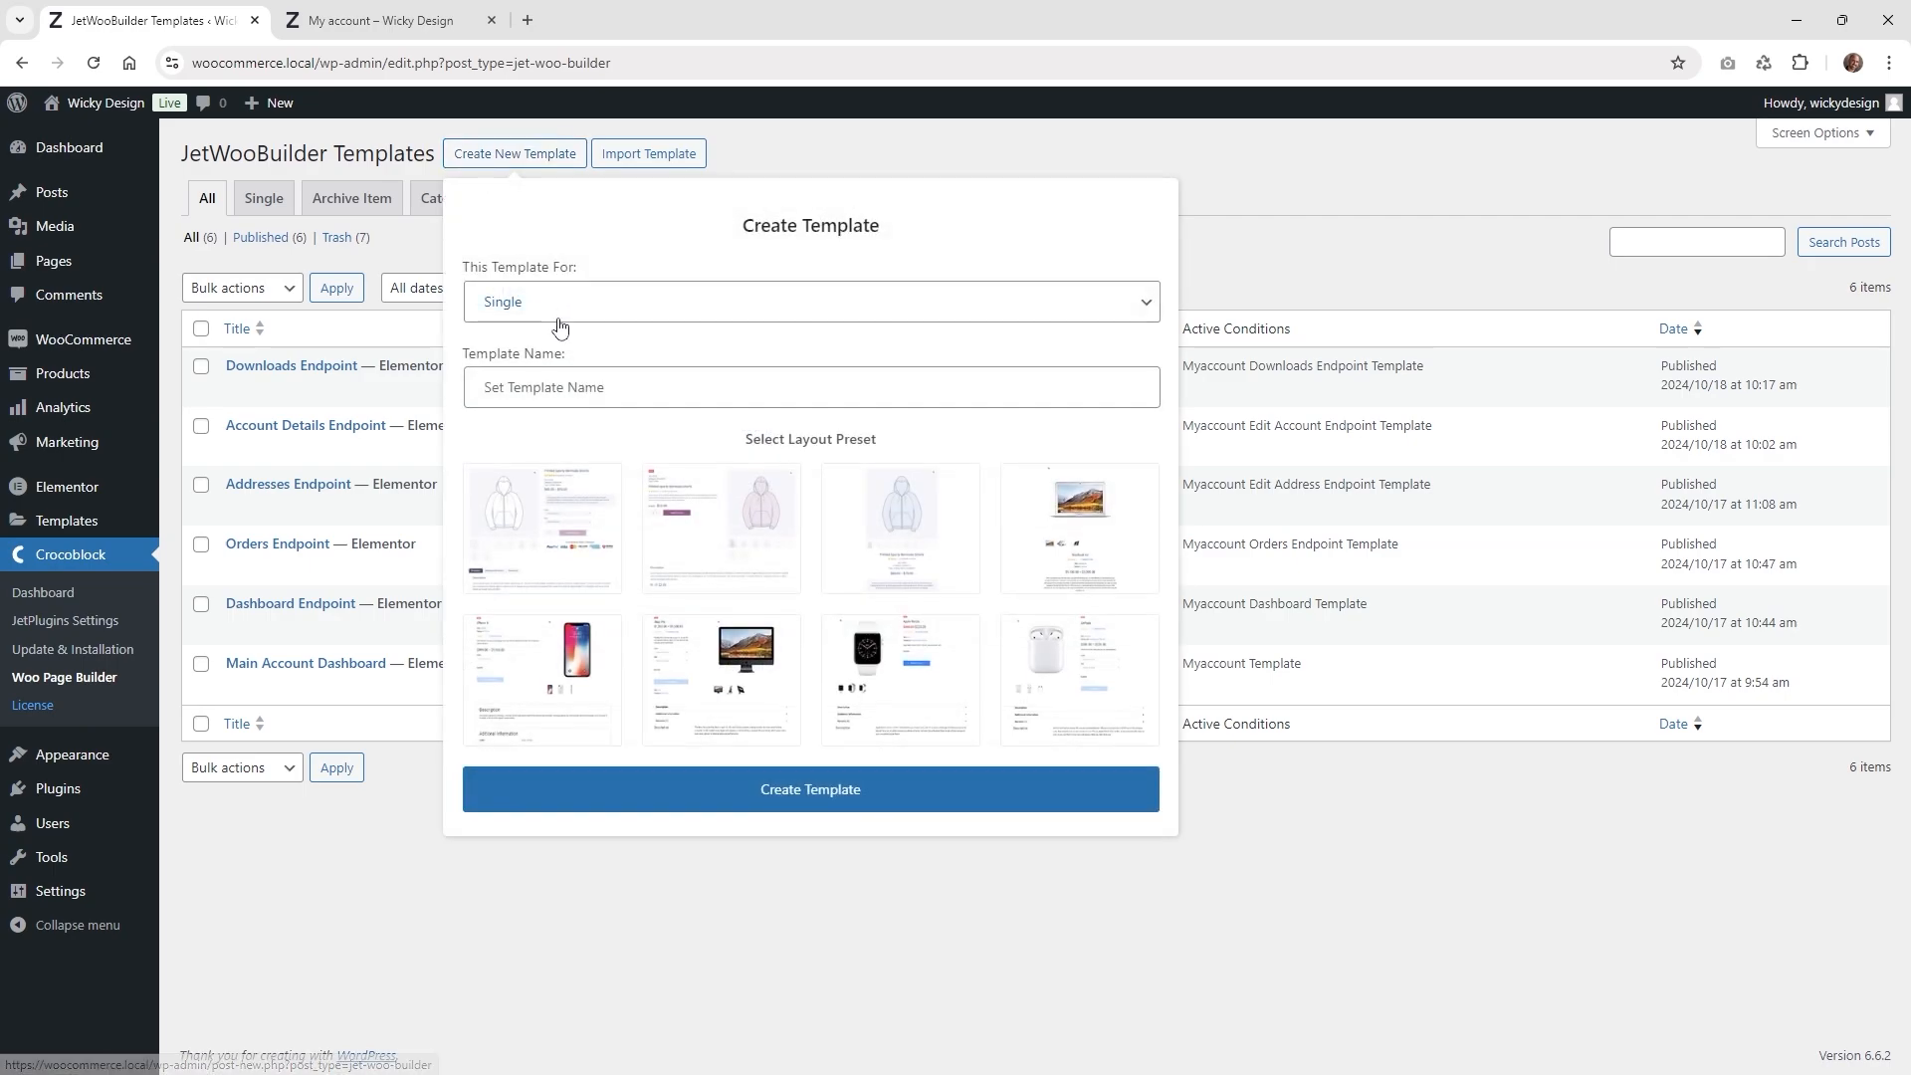
{"action": "left_click", "coordinate": [554, 319]}
{"action": "left_click", "coordinate": [554, 526]}
{"action": "left_click", "coordinate": [577, 387]}
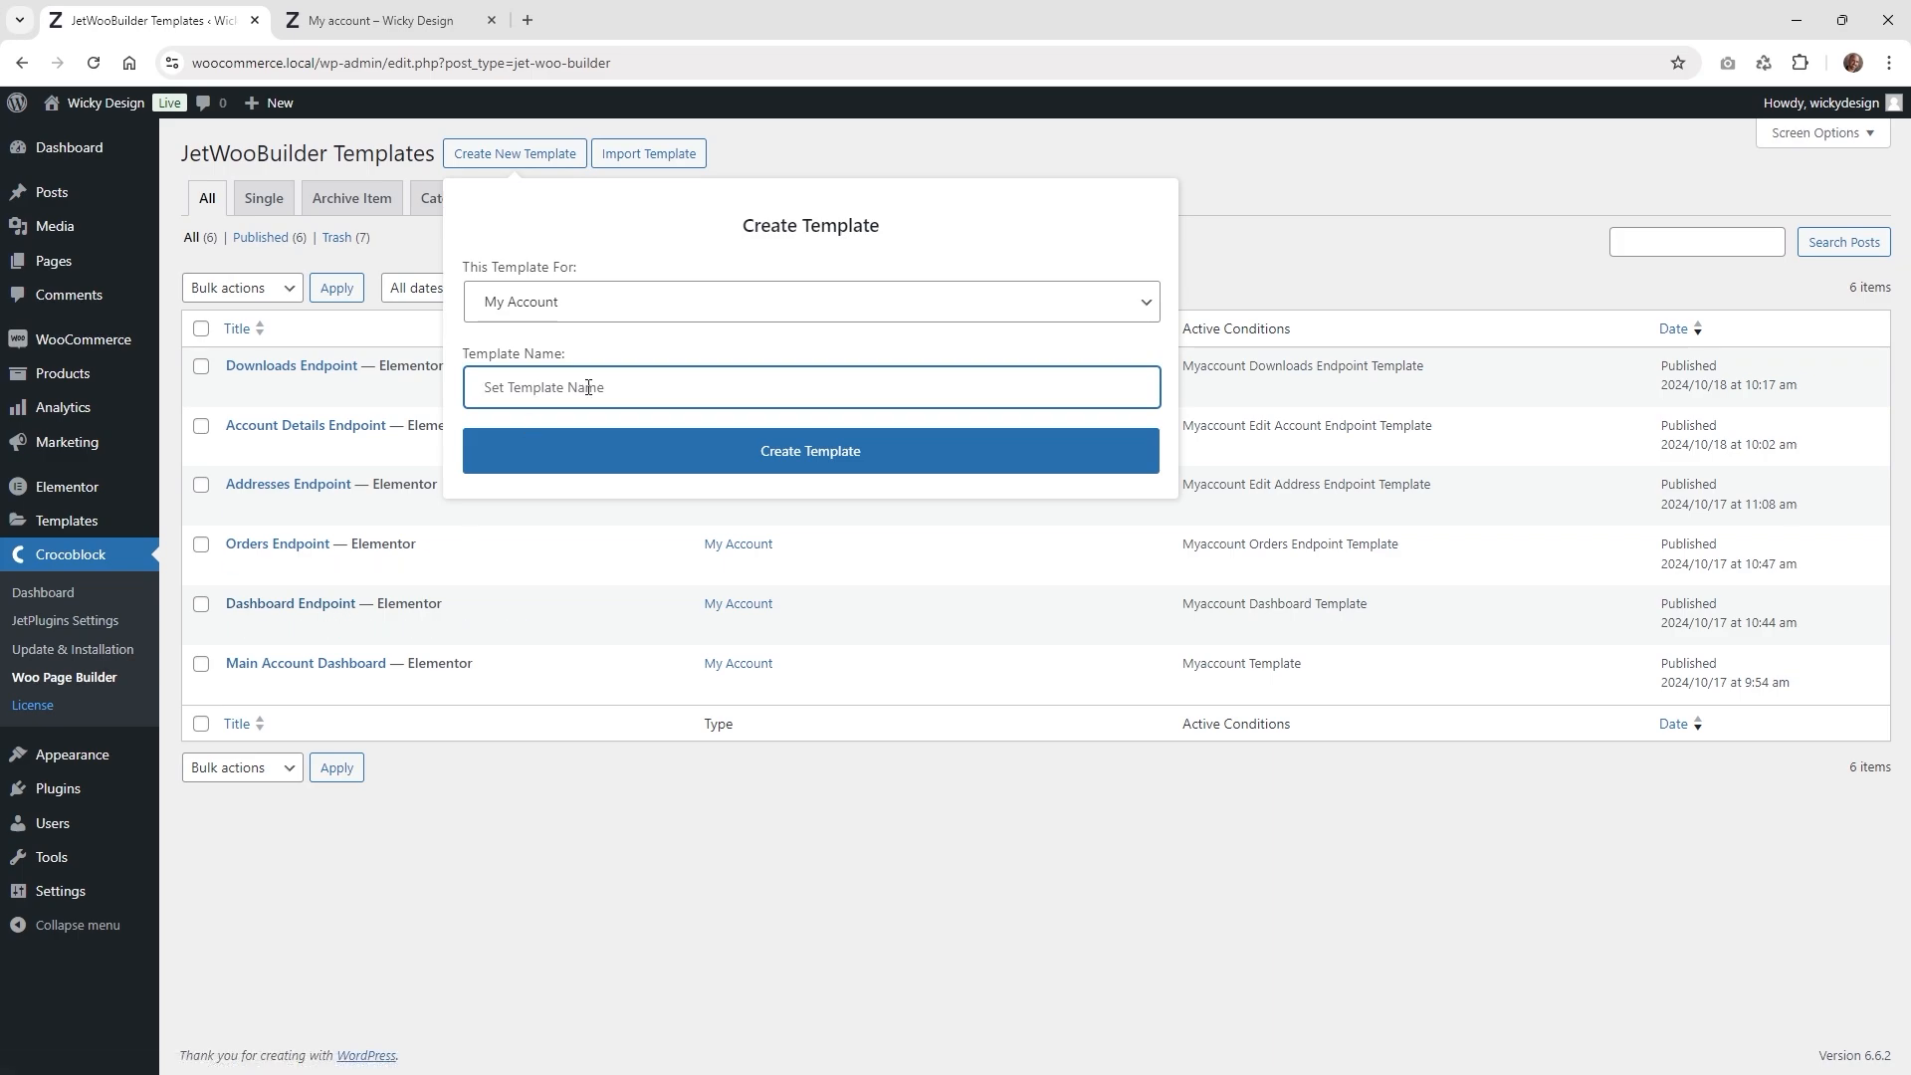
{"action": "left_click", "coordinate": [1059, 529]}
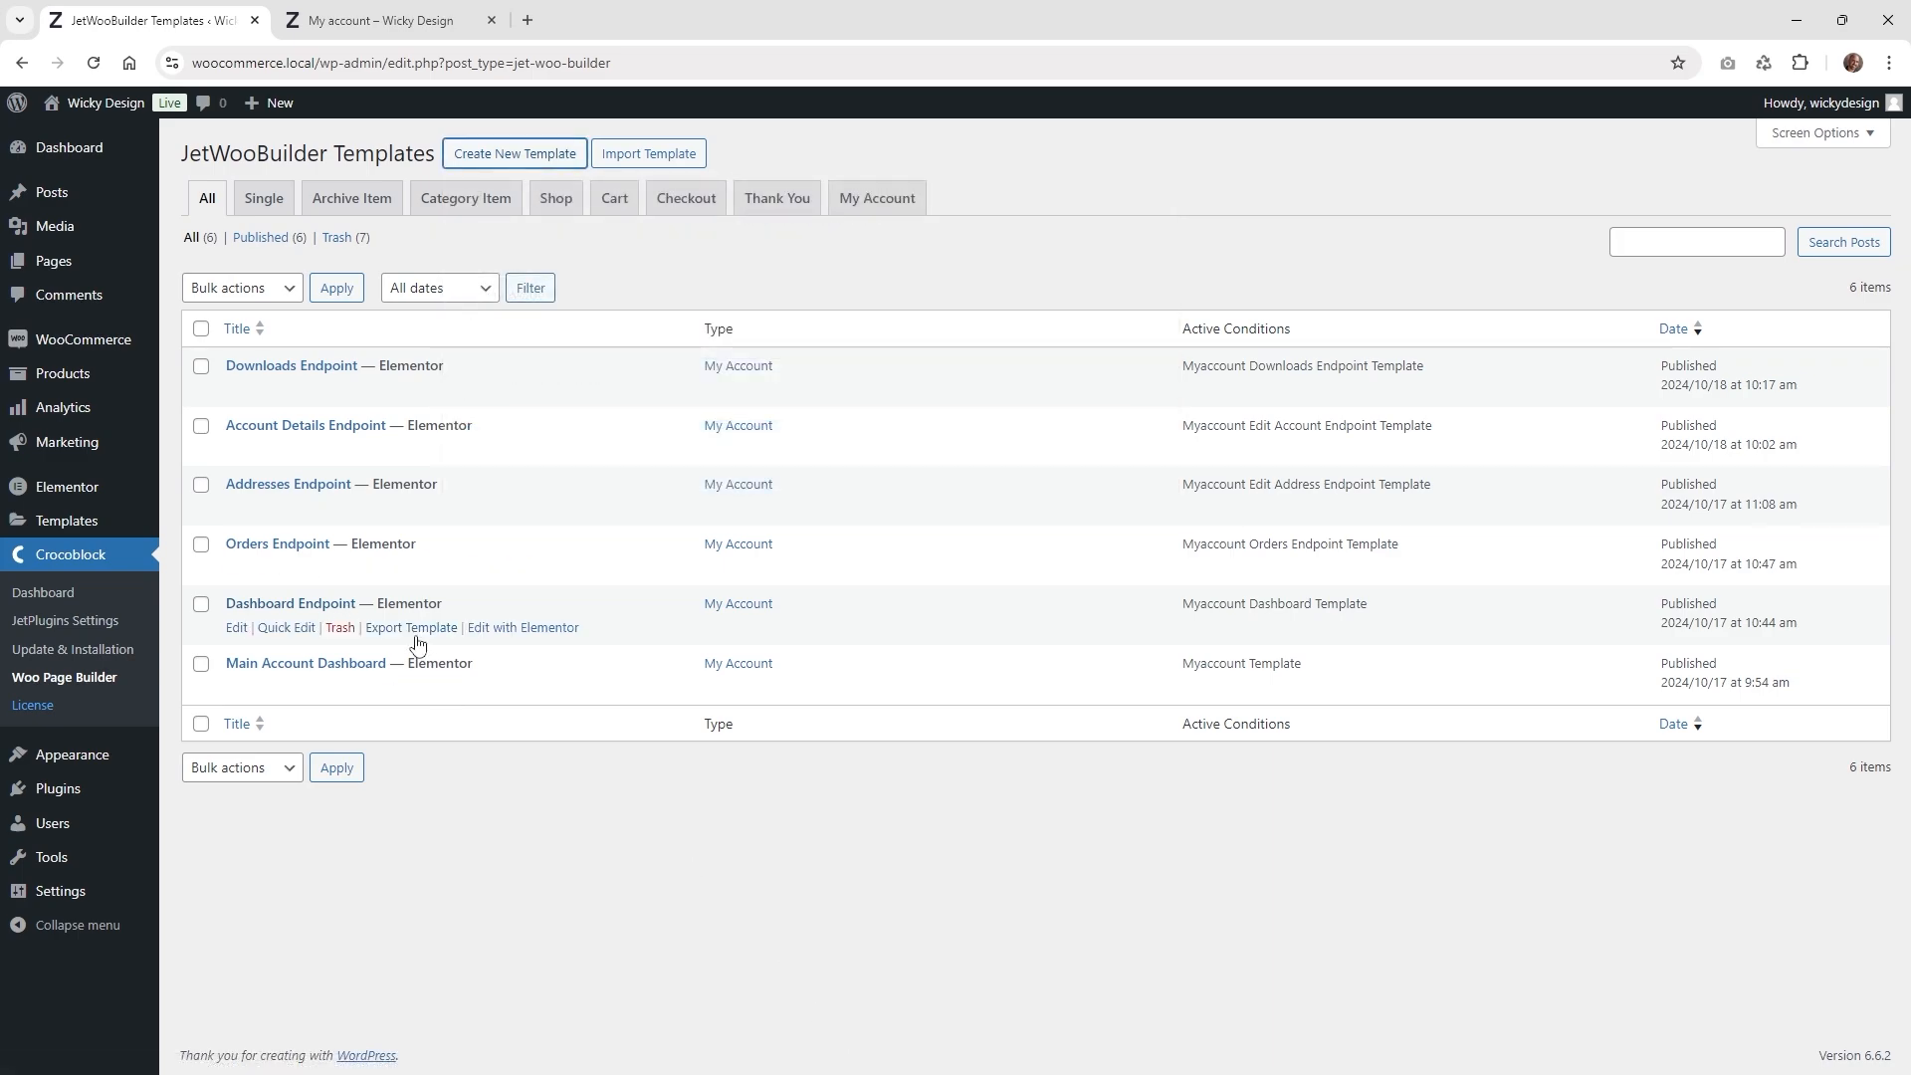
- Open the Dashboard Endpoint template in Elementor in a new browser tab and compare it with the front-end my-account page
{"action": "right_click", "coordinate": [510, 645]}
{"action": "left_click", "coordinate": [577, 640]}
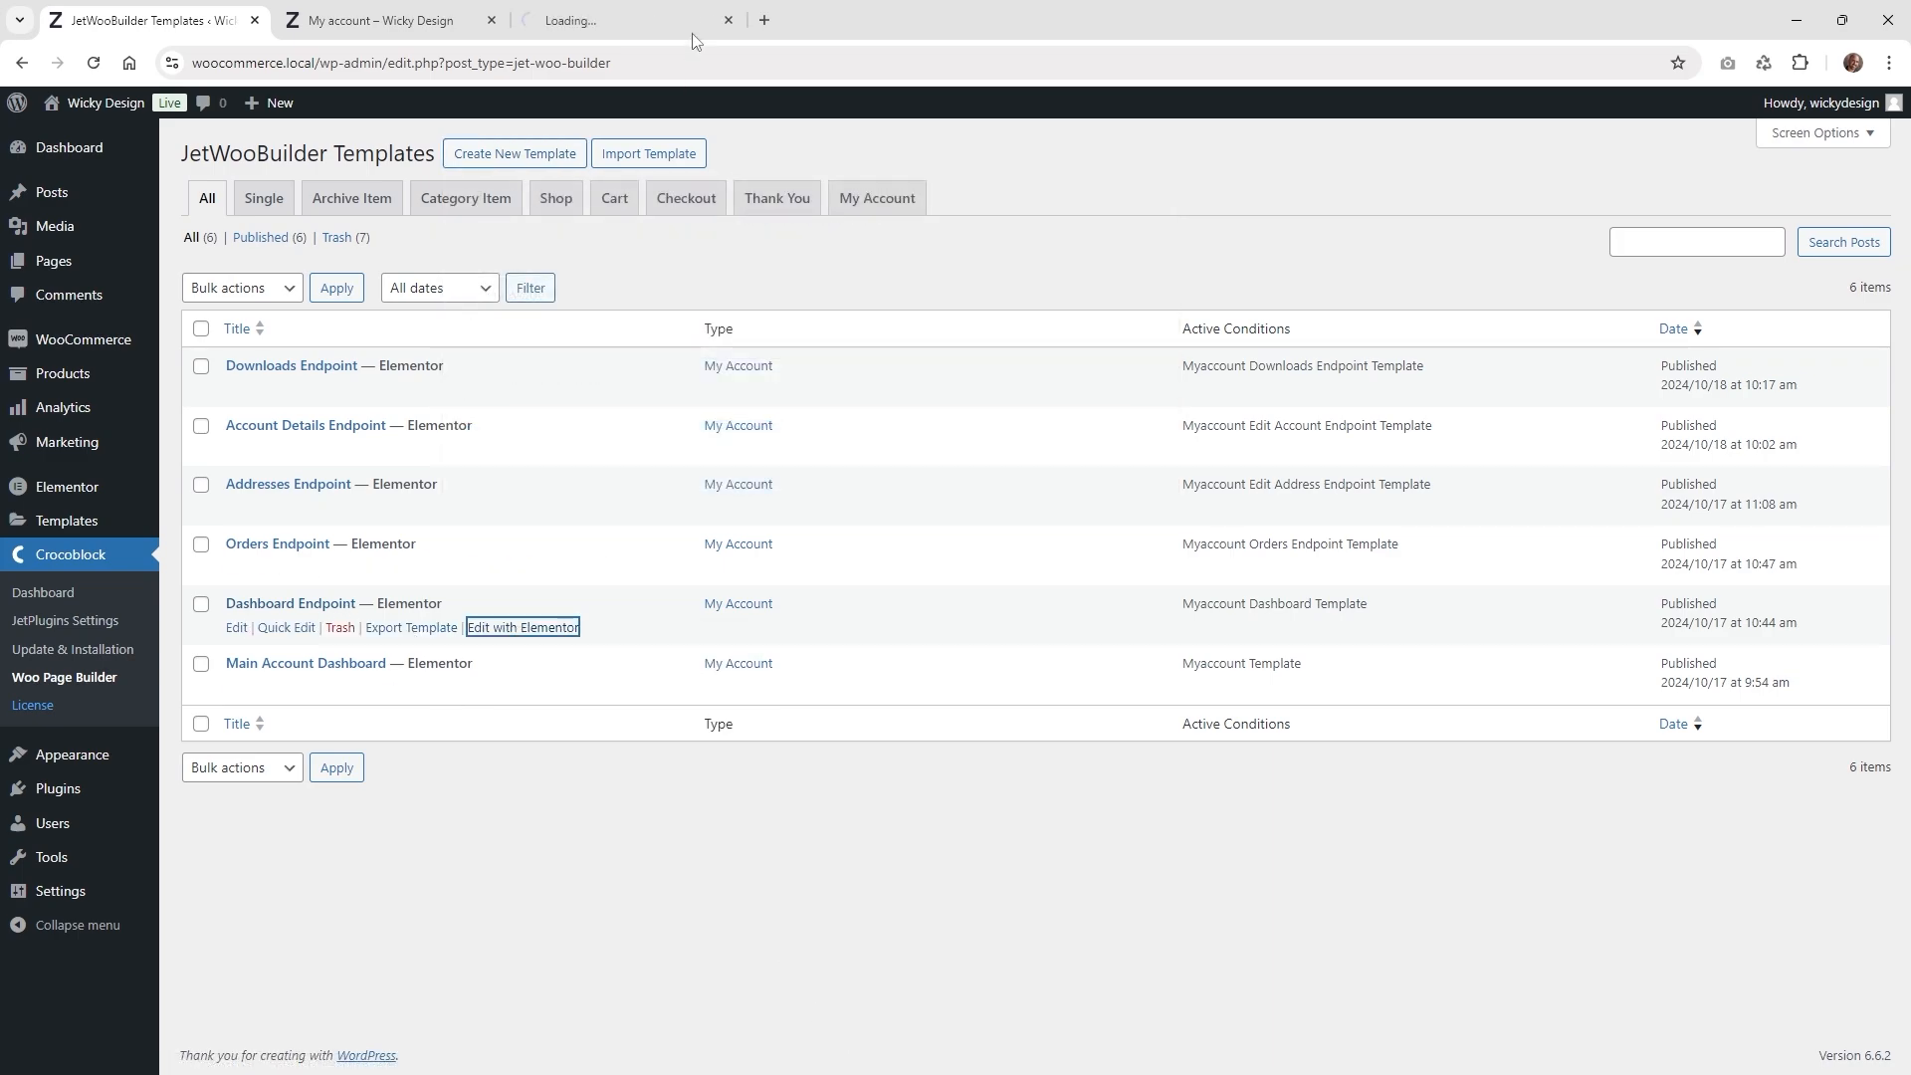
{"action": "left_click", "coordinate": [640, 12]}
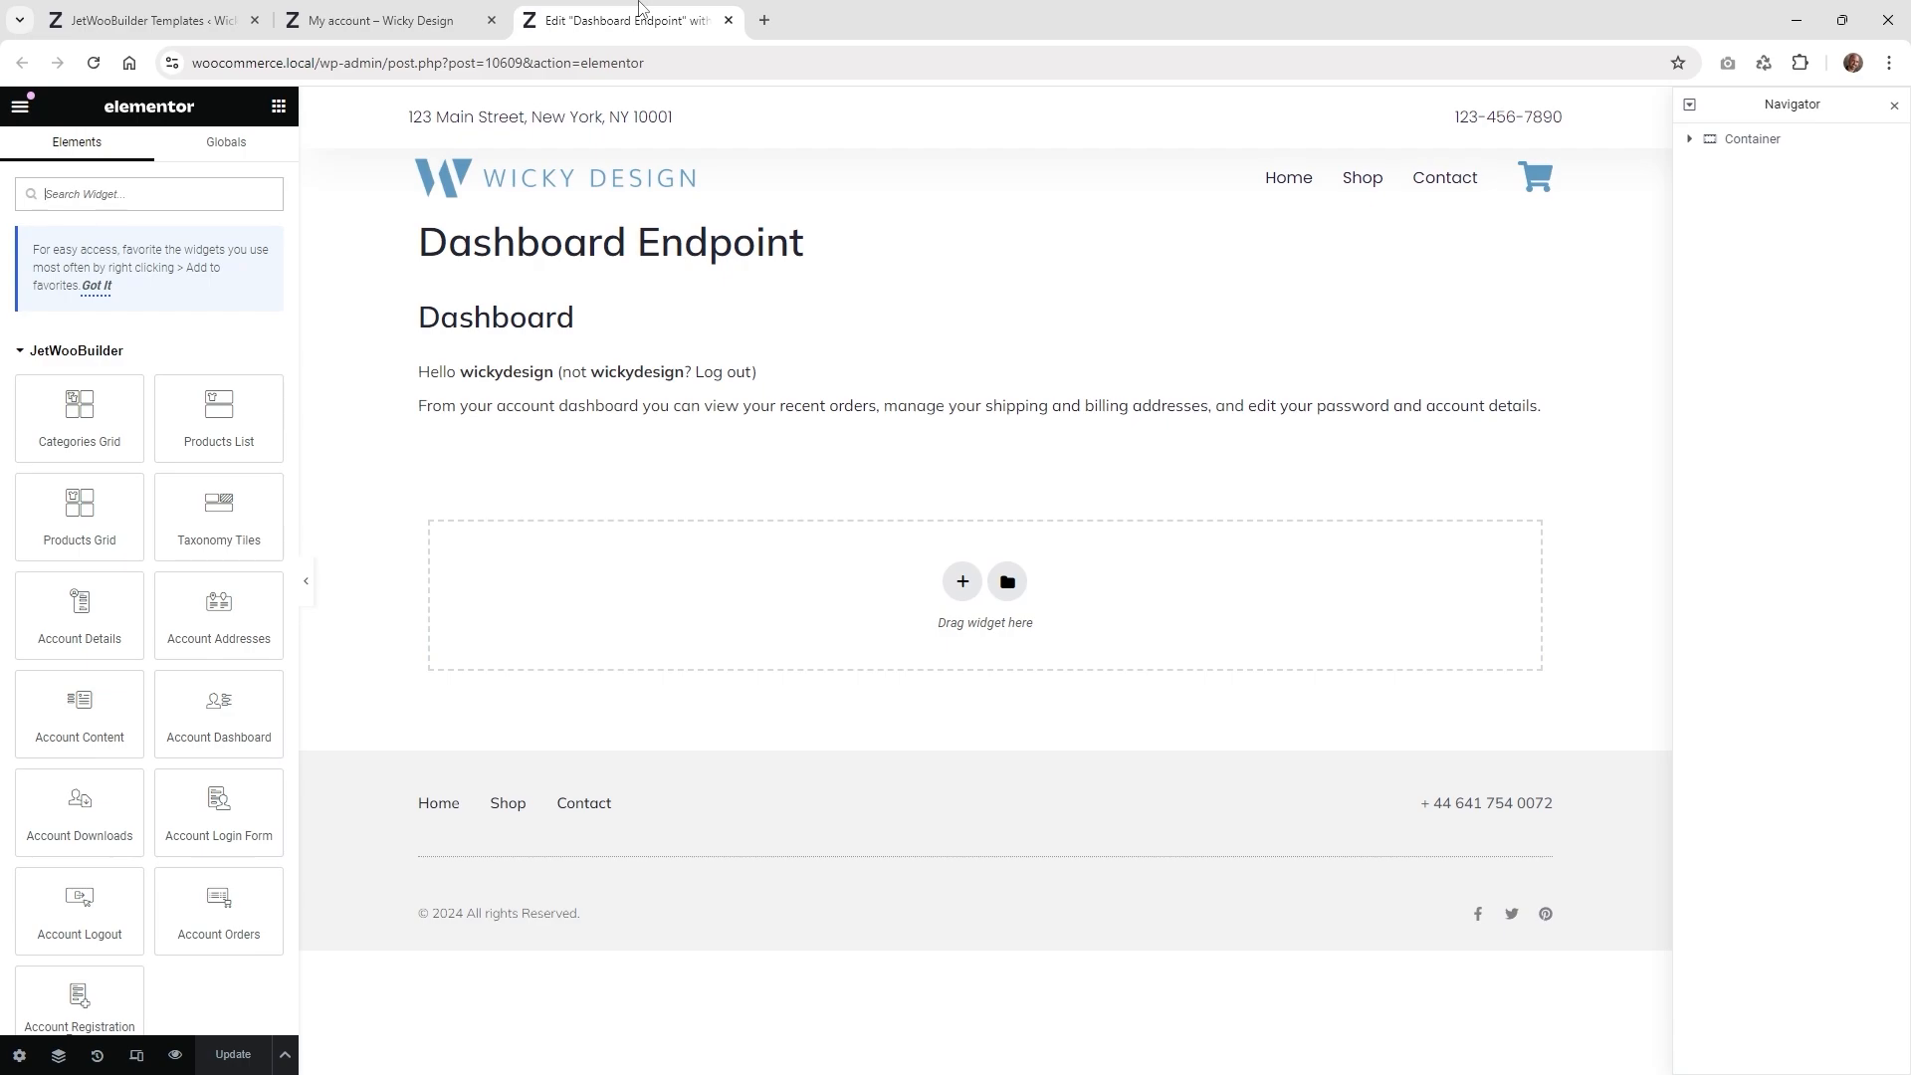
{"action": "left_click", "coordinate": [342, 20]}
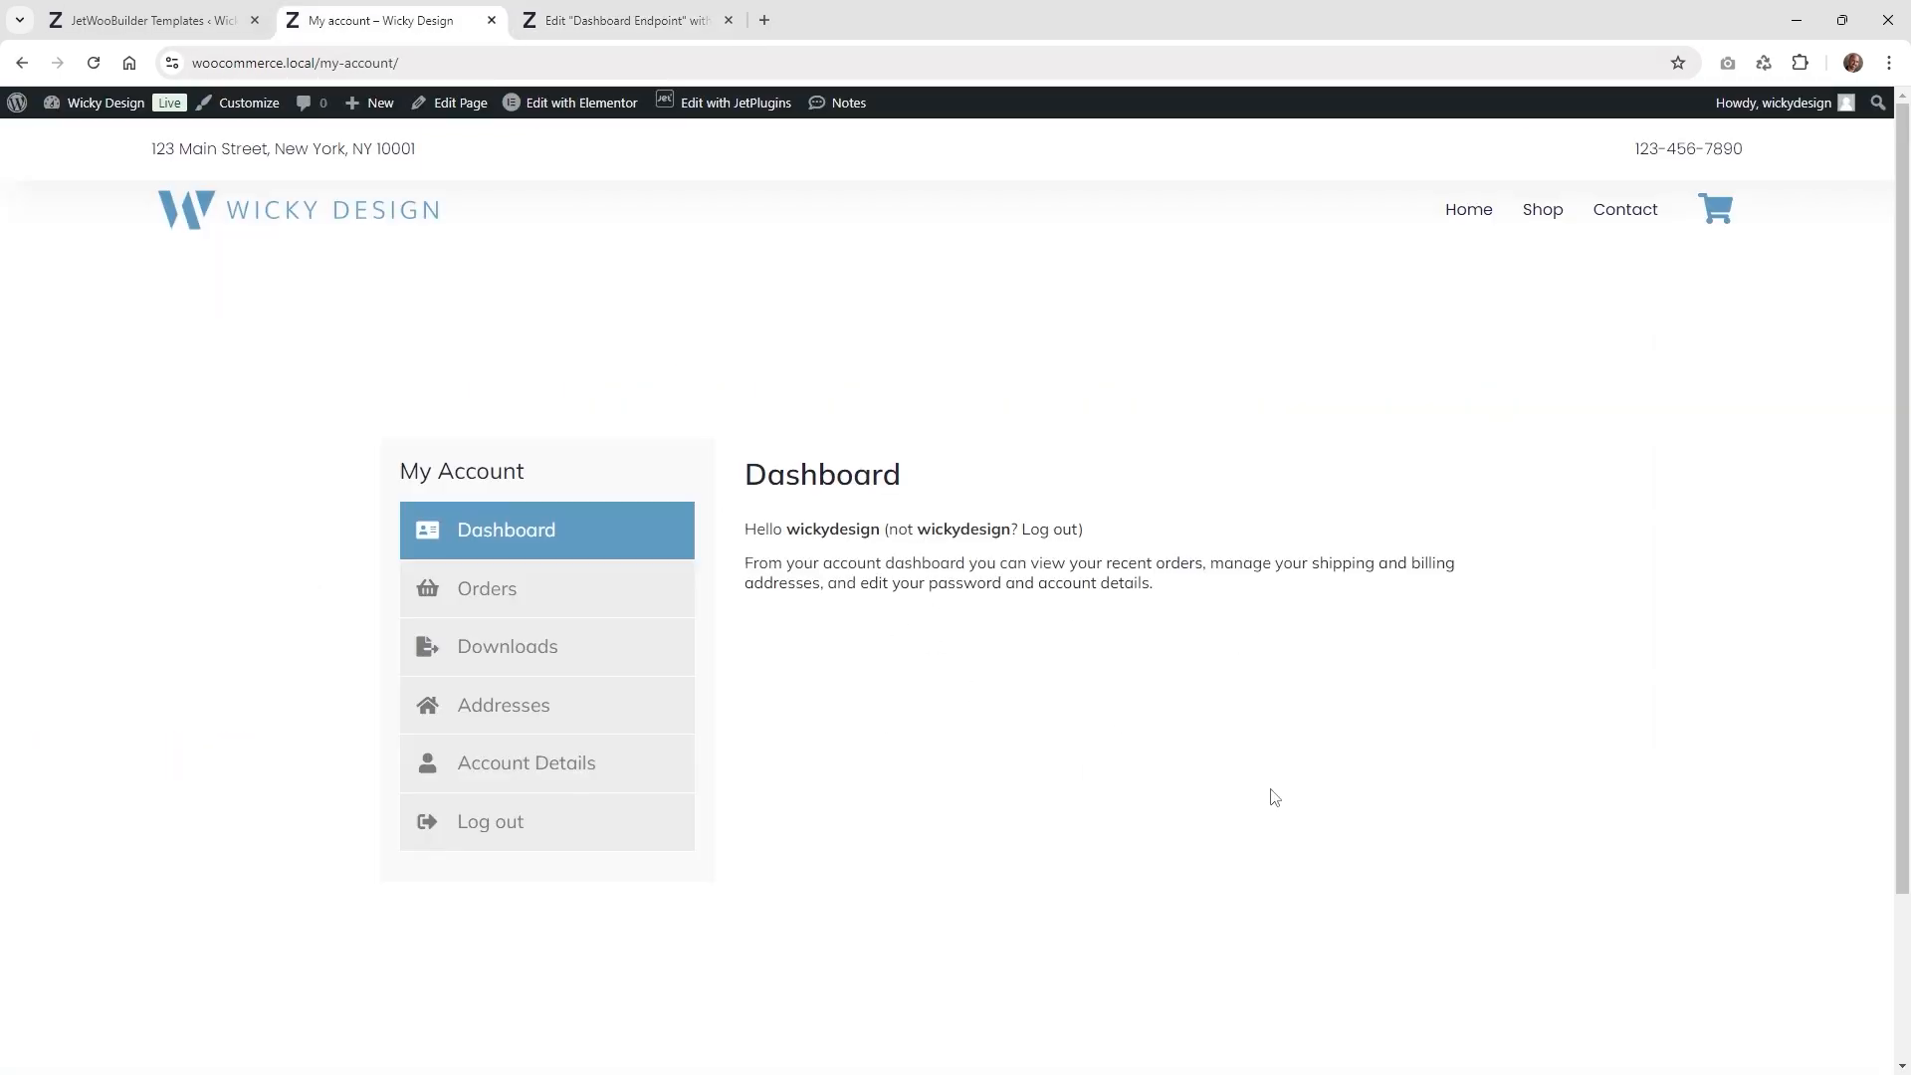
{"action": "left_click", "coordinate": [662, 8]}
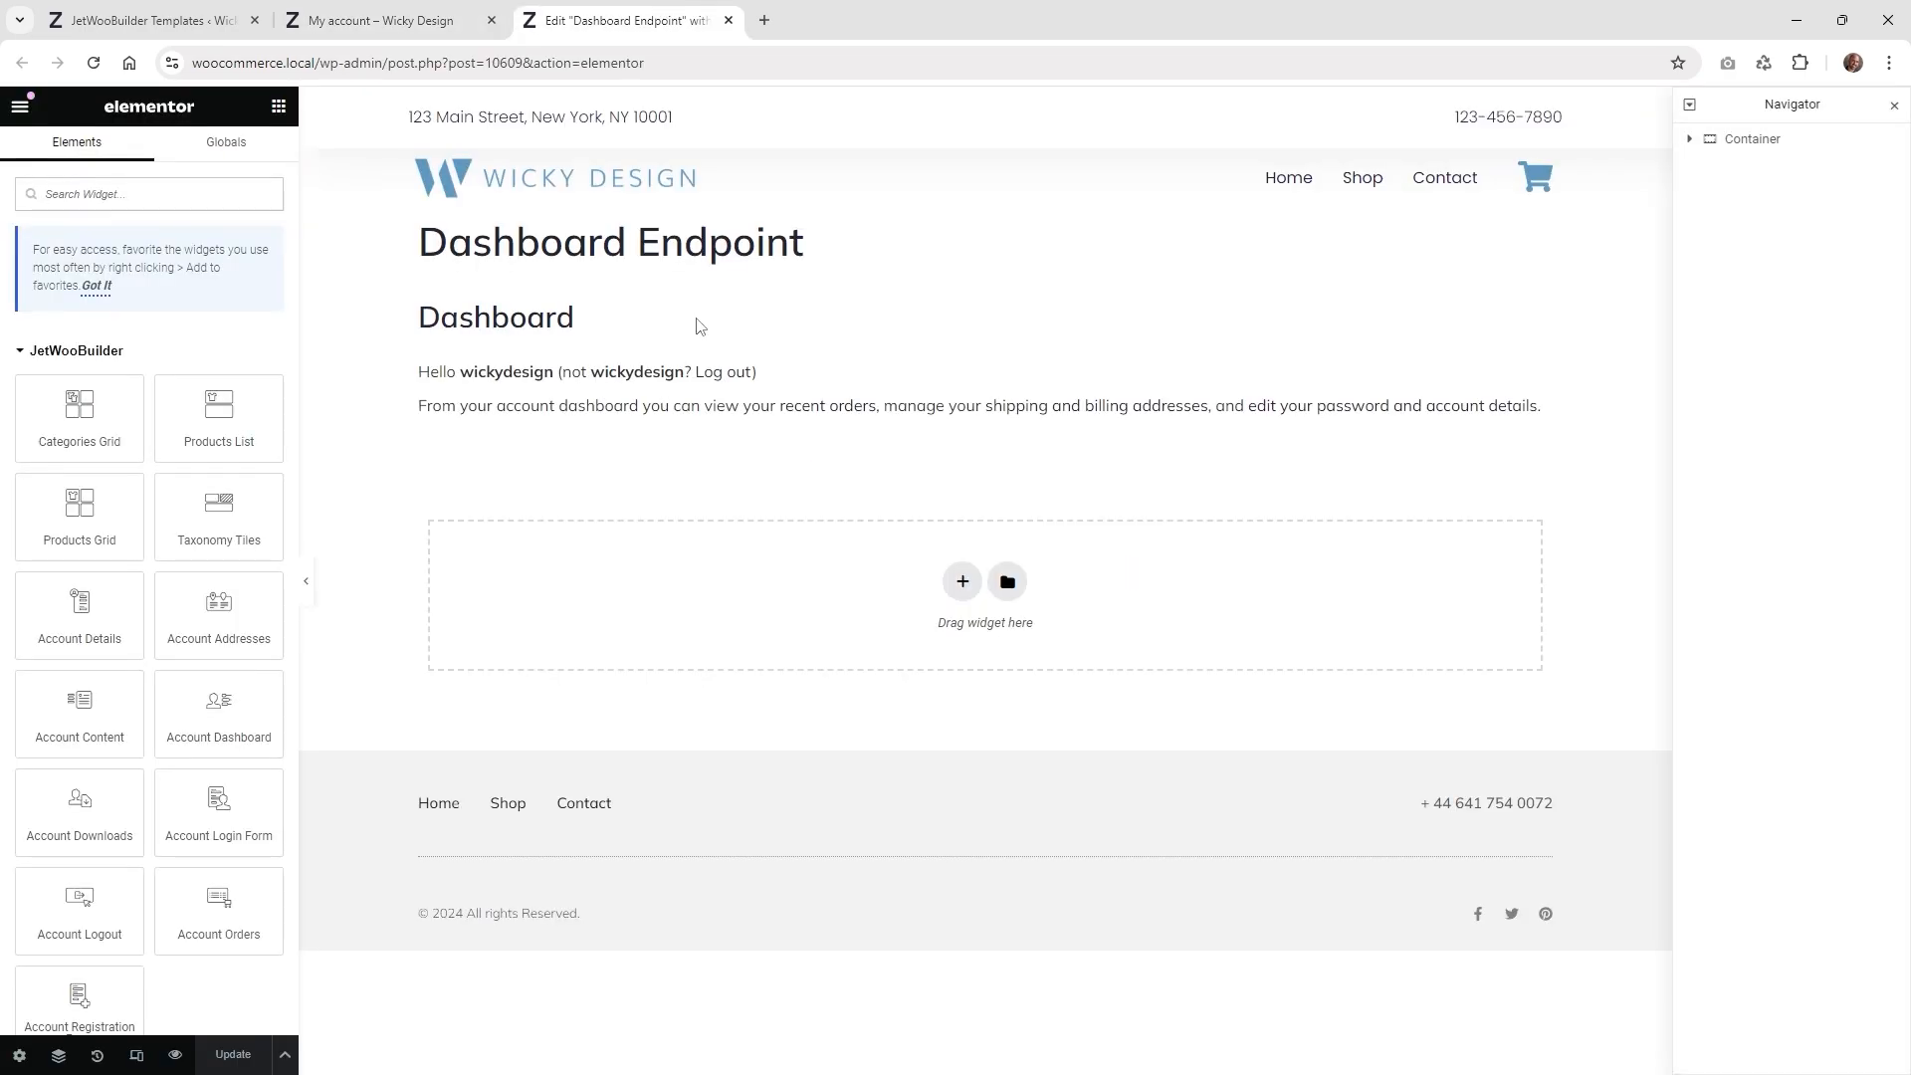
- Hide the page title of the Dashboard Endpoint template in its template settings
{"action": "left_click_drag", "start_coordinate": [842, 249], "coordinate": [434, 244]}
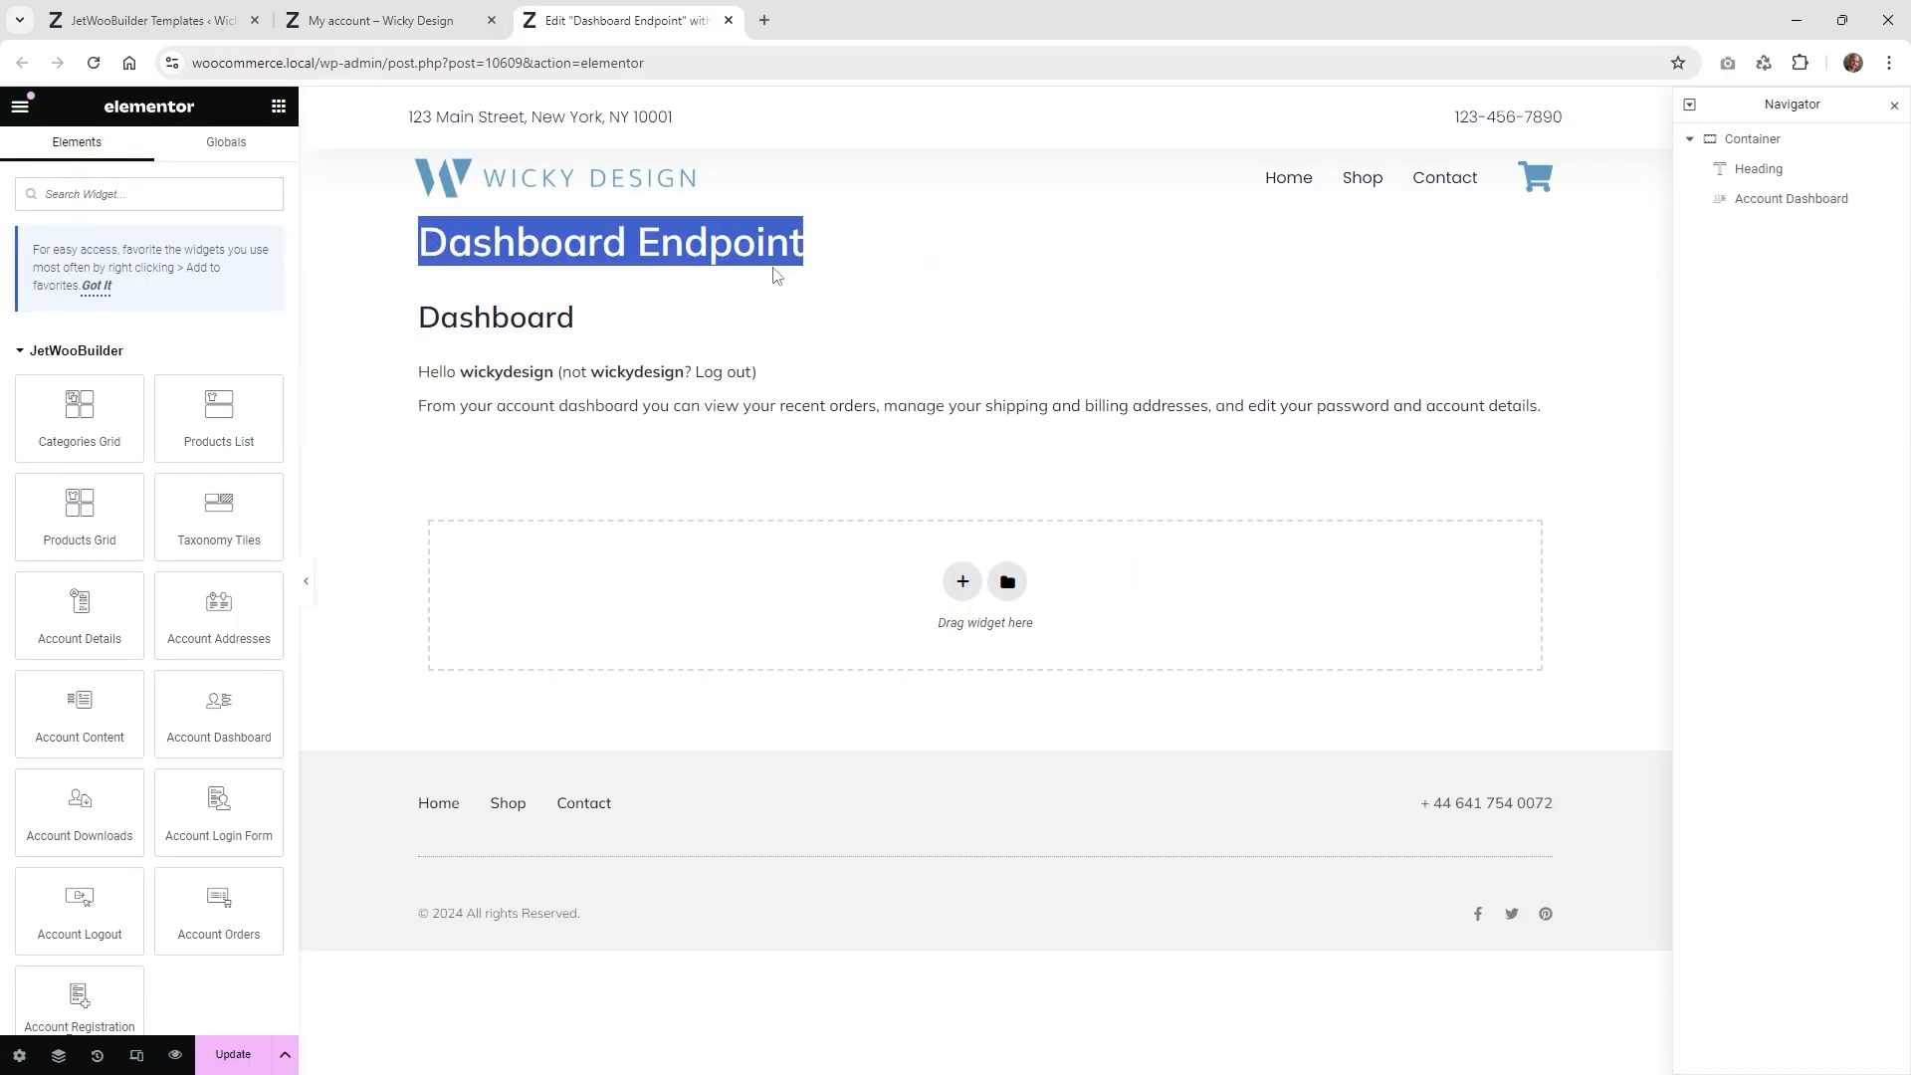
{"action": "left_click", "coordinate": [20, 1057]}
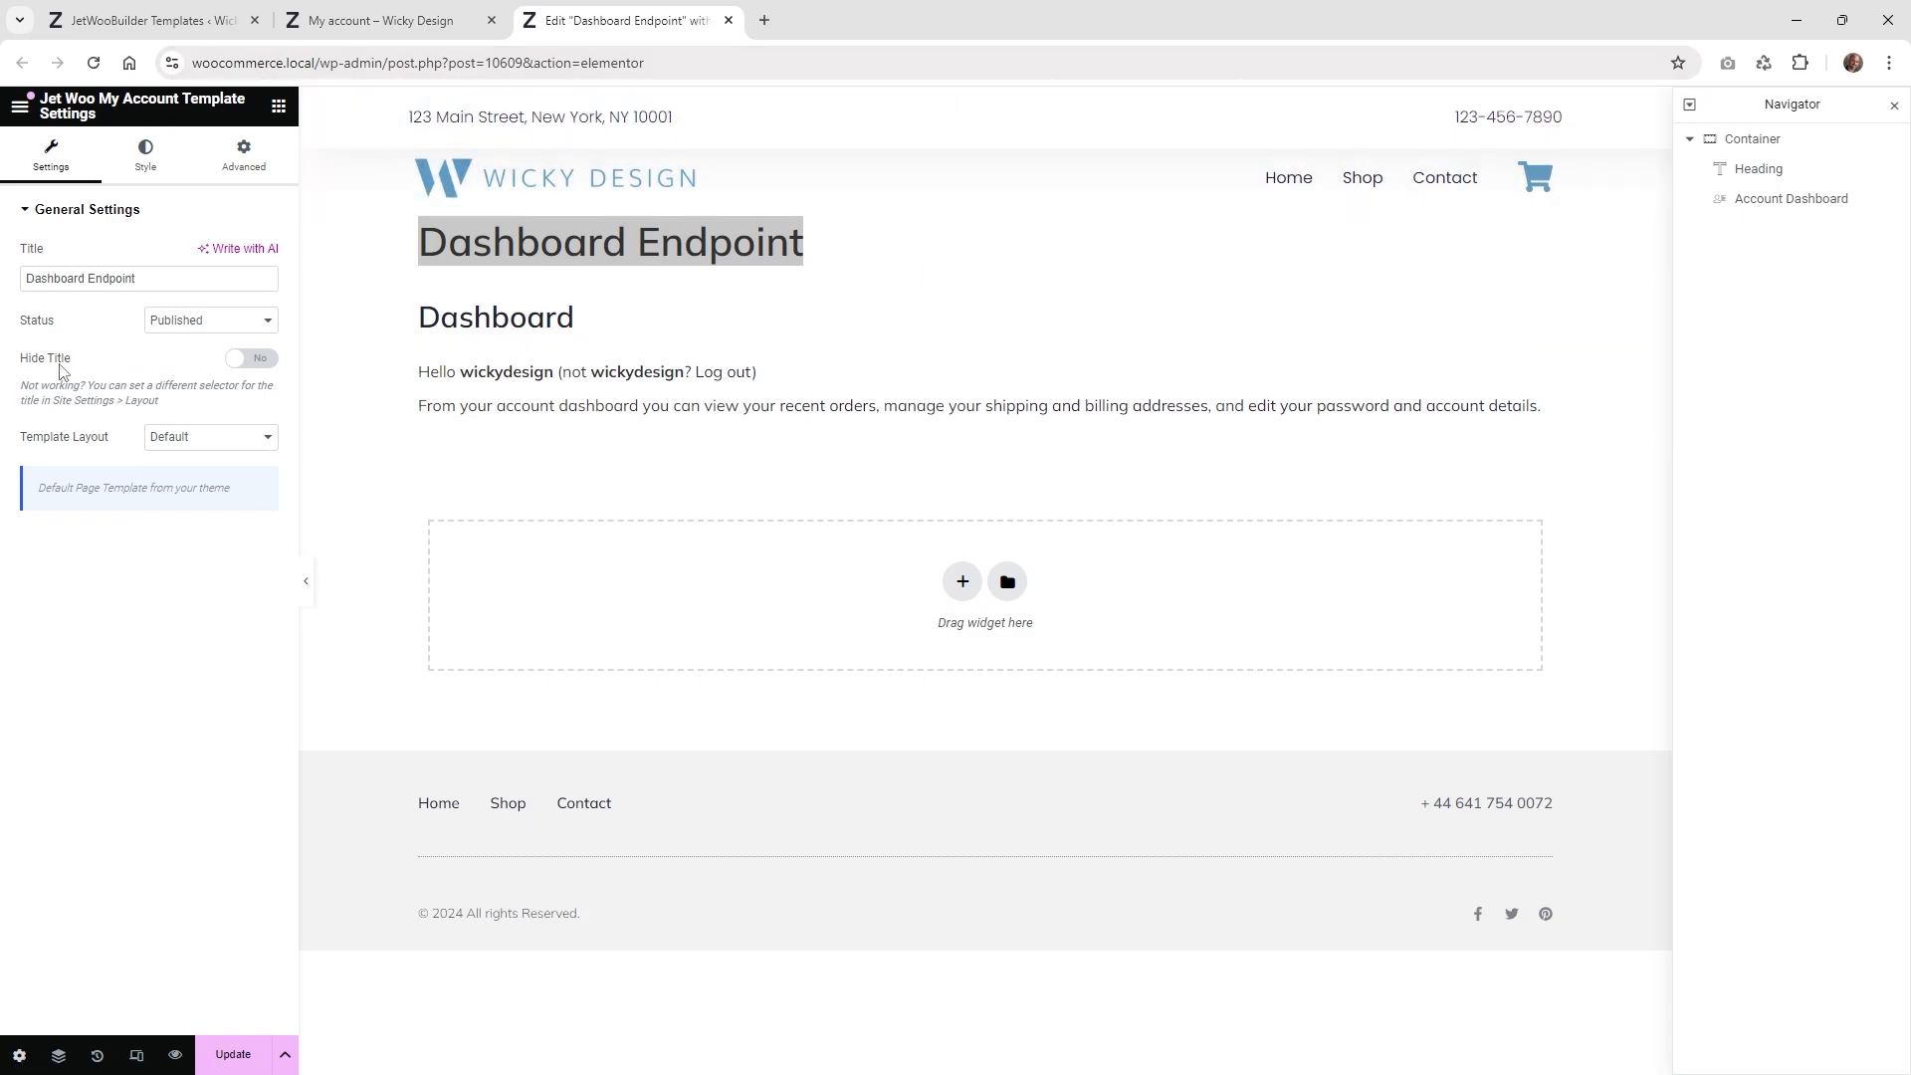
{"action": "left_click", "coordinate": [265, 370]}
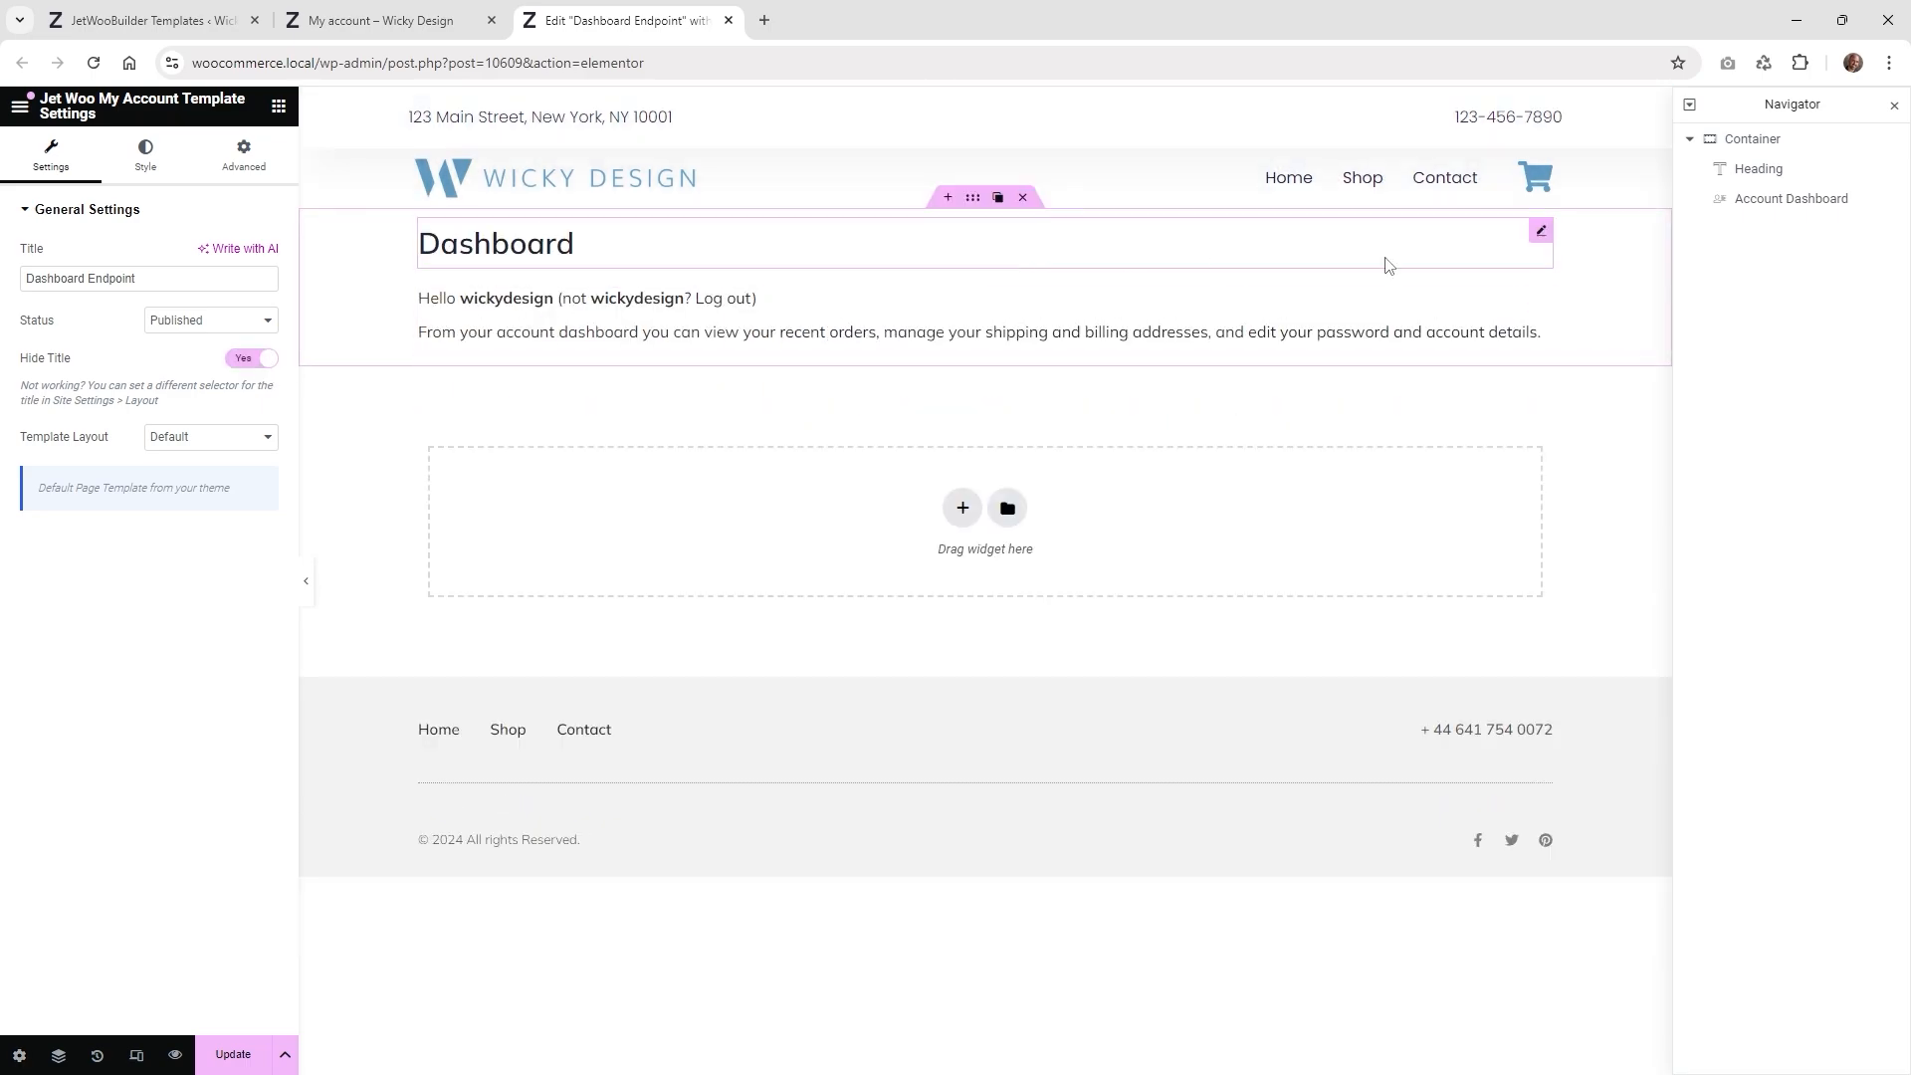
- Open the Dashboard Endpoint template's Heading widget settings and compare them with the Dashboard title on the front-end my-account page
{"action": "left_click", "coordinate": [1761, 171]}
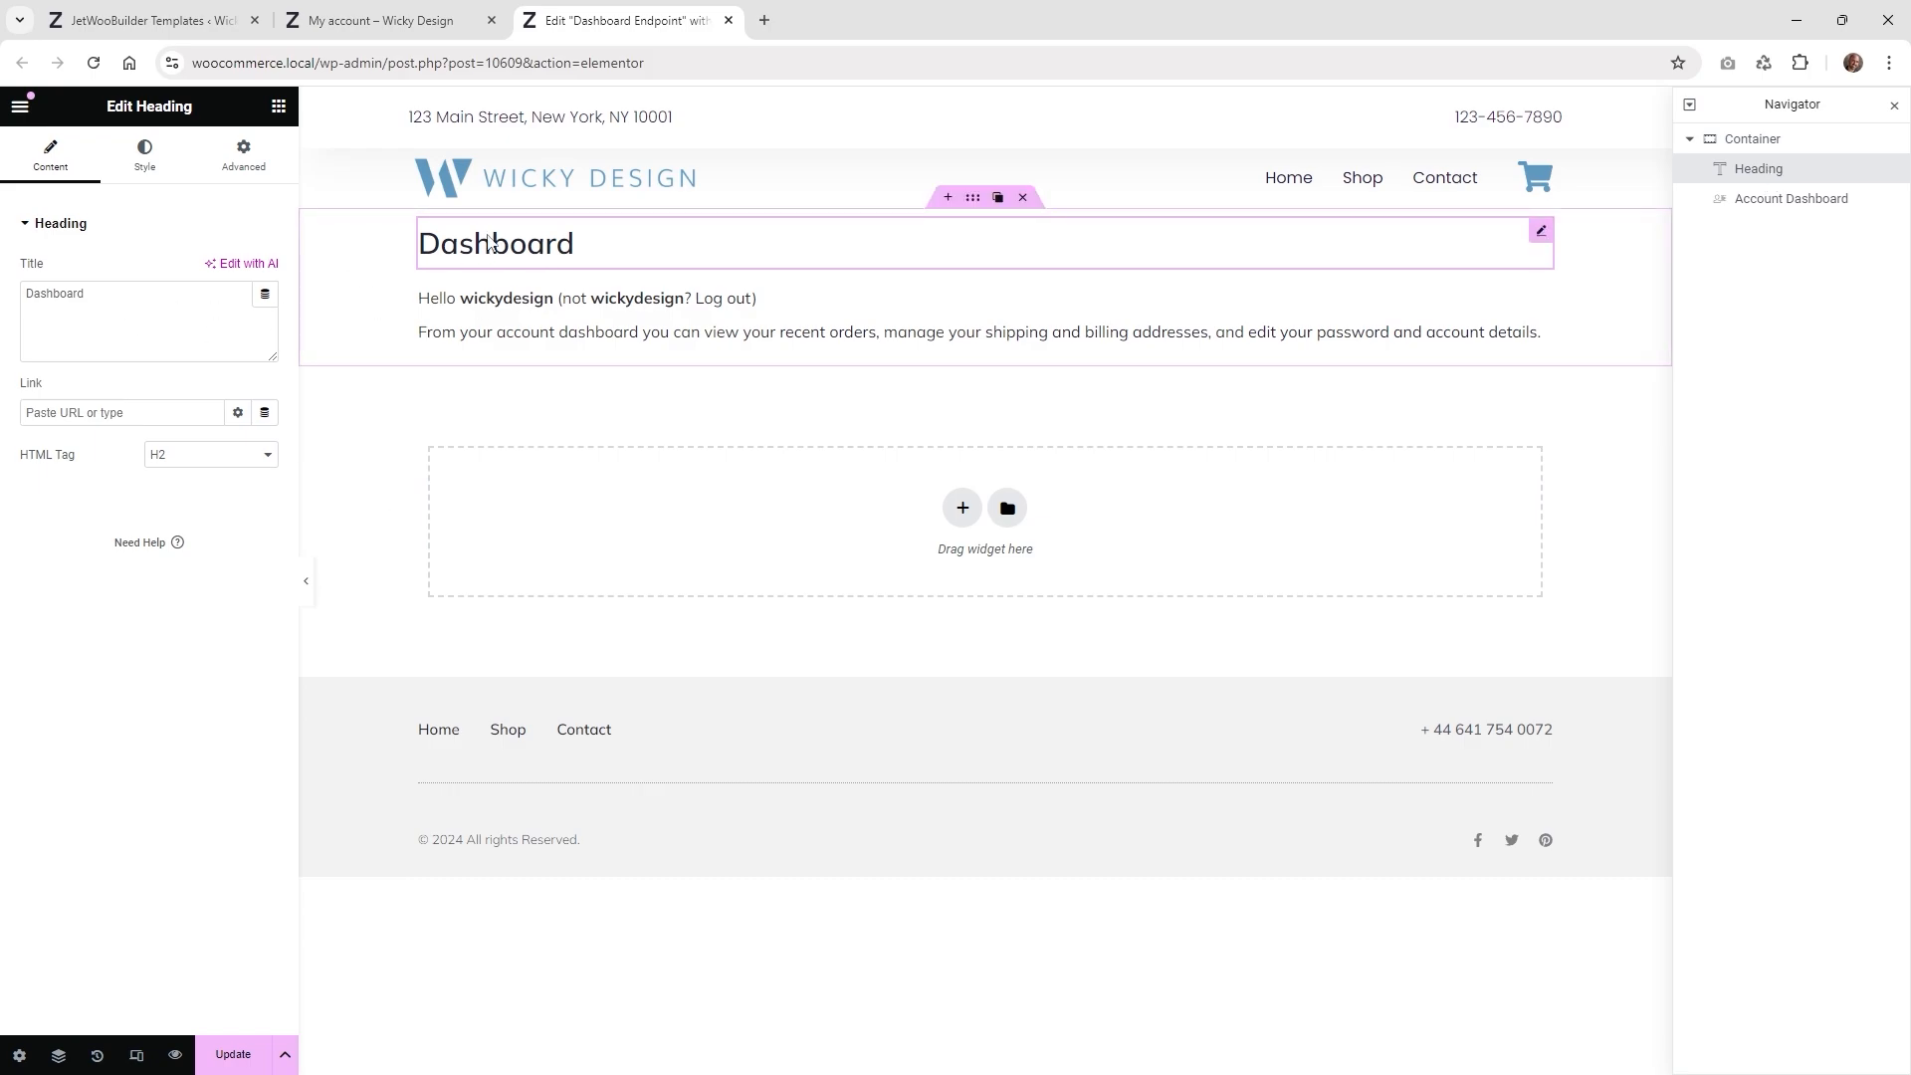
{"action": "left_click", "coordinate": [408, 8]}
{"action": "left_click_drag", "start_coordinate": [782, 457], "coordinate": [908, 495]}
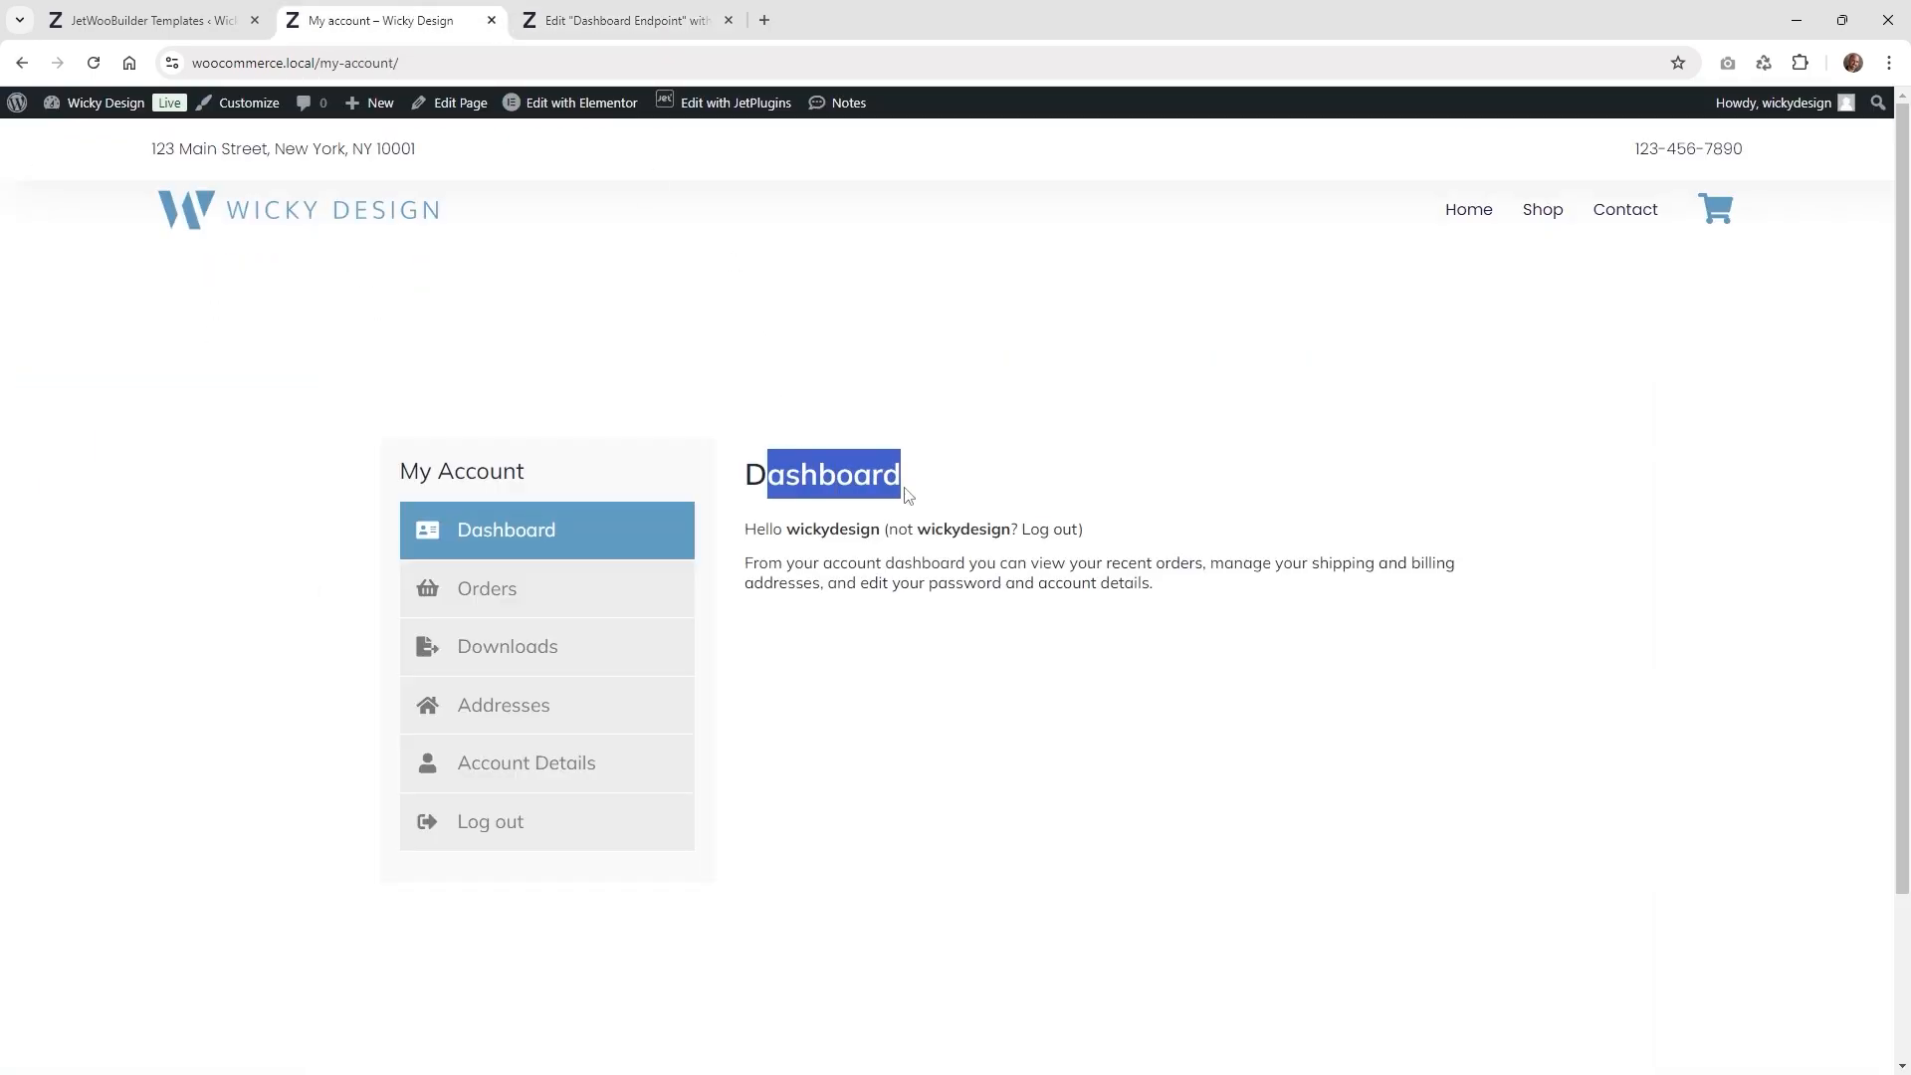
{"action": "left_click_drag", "start_coordinate": [742, 473], "coordinate": [909, 473]}
{"action": "left_click", "coordinate": [617, 20]}
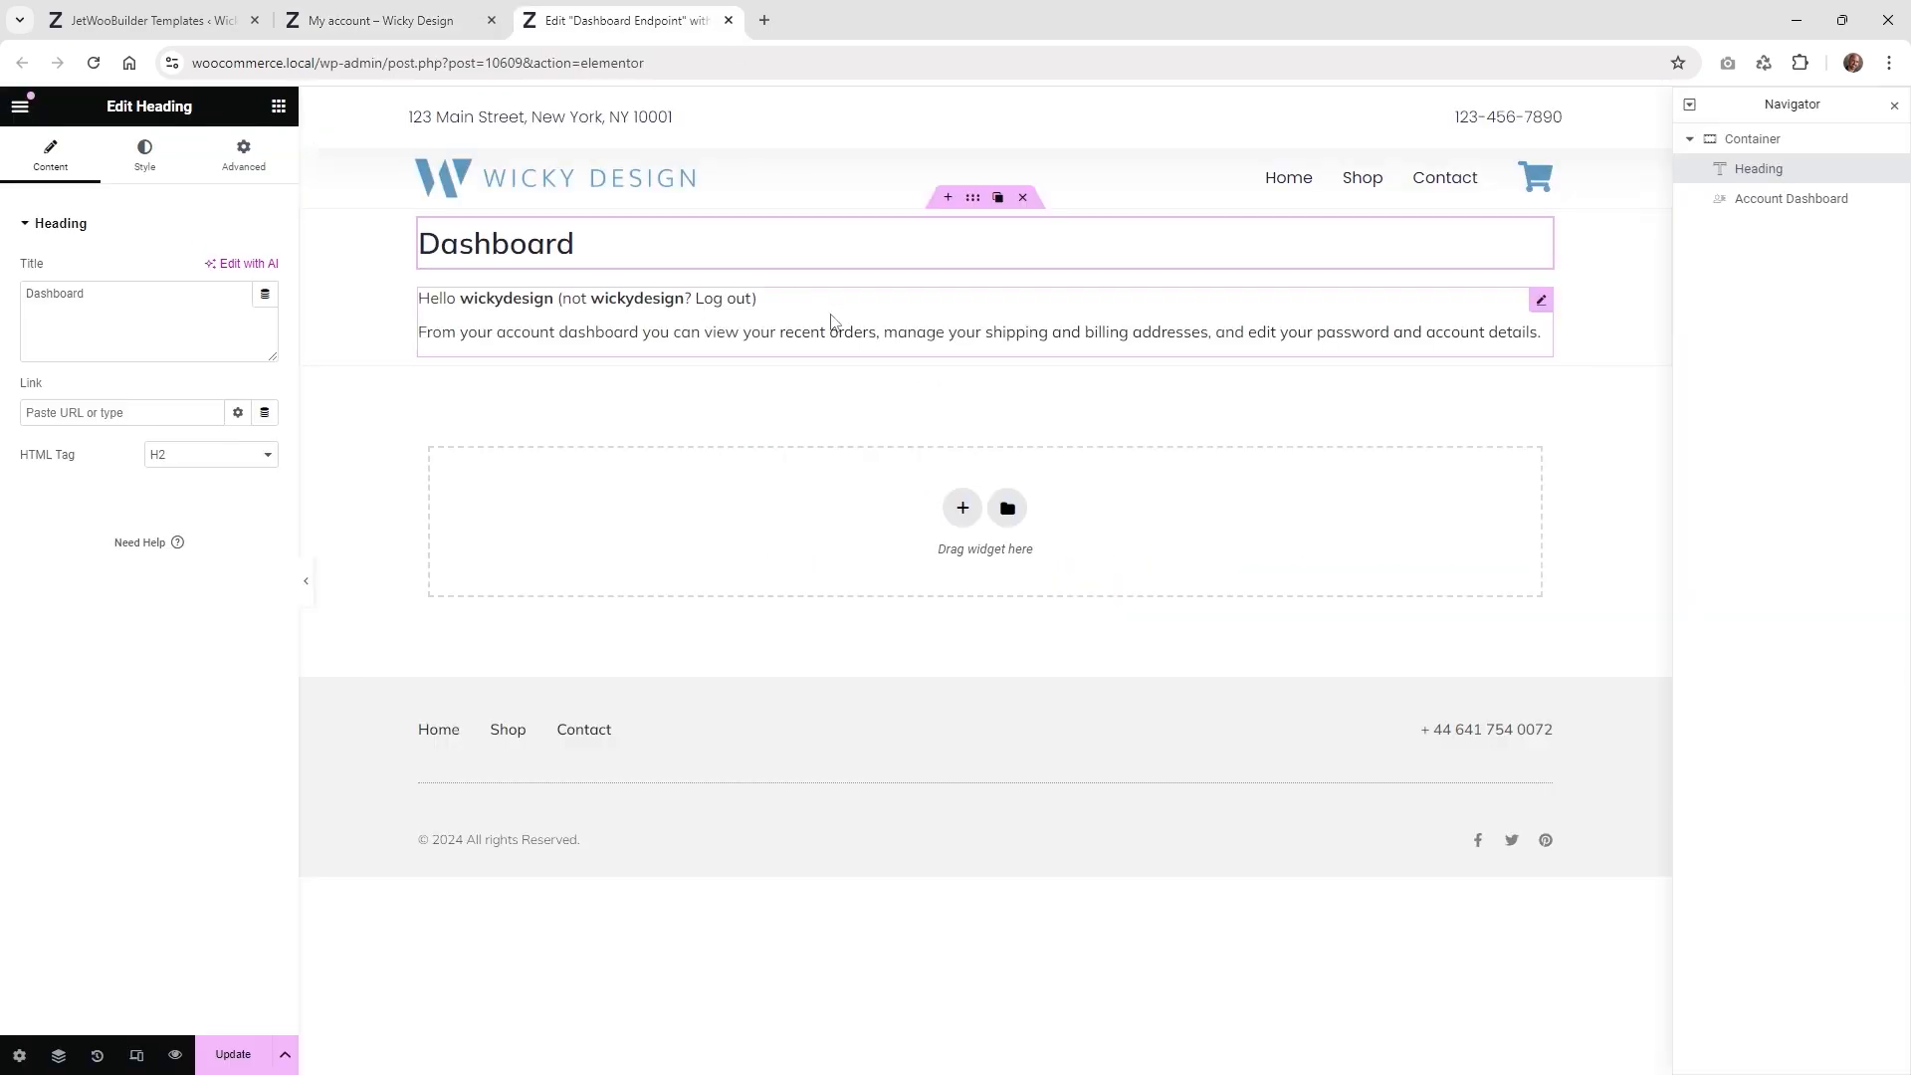
- Examine the Account Dashboard widget's style settings and find the widget among the available JetWooBuilder elements
{"action": "left_click", "coordinate": [1541, 301]}
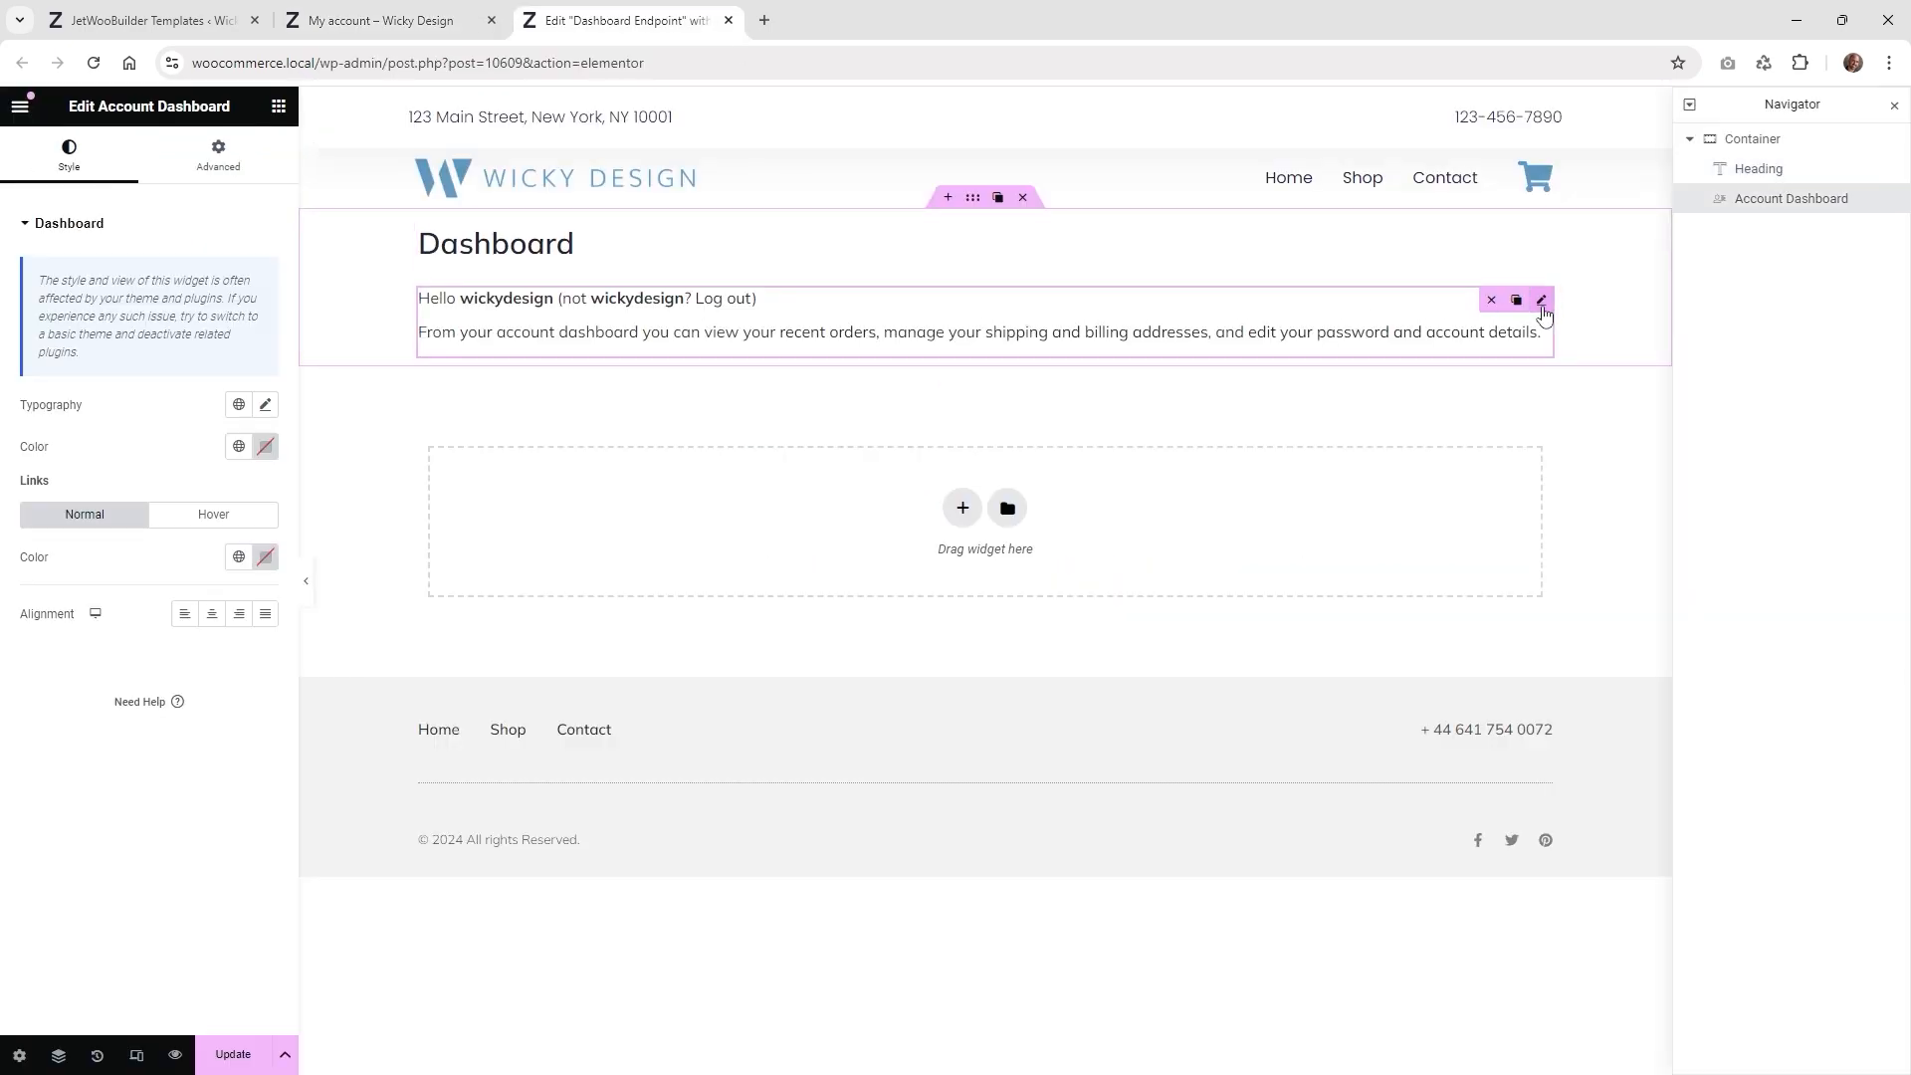
{"action": "left_click", "coordinate": [279, 105]}
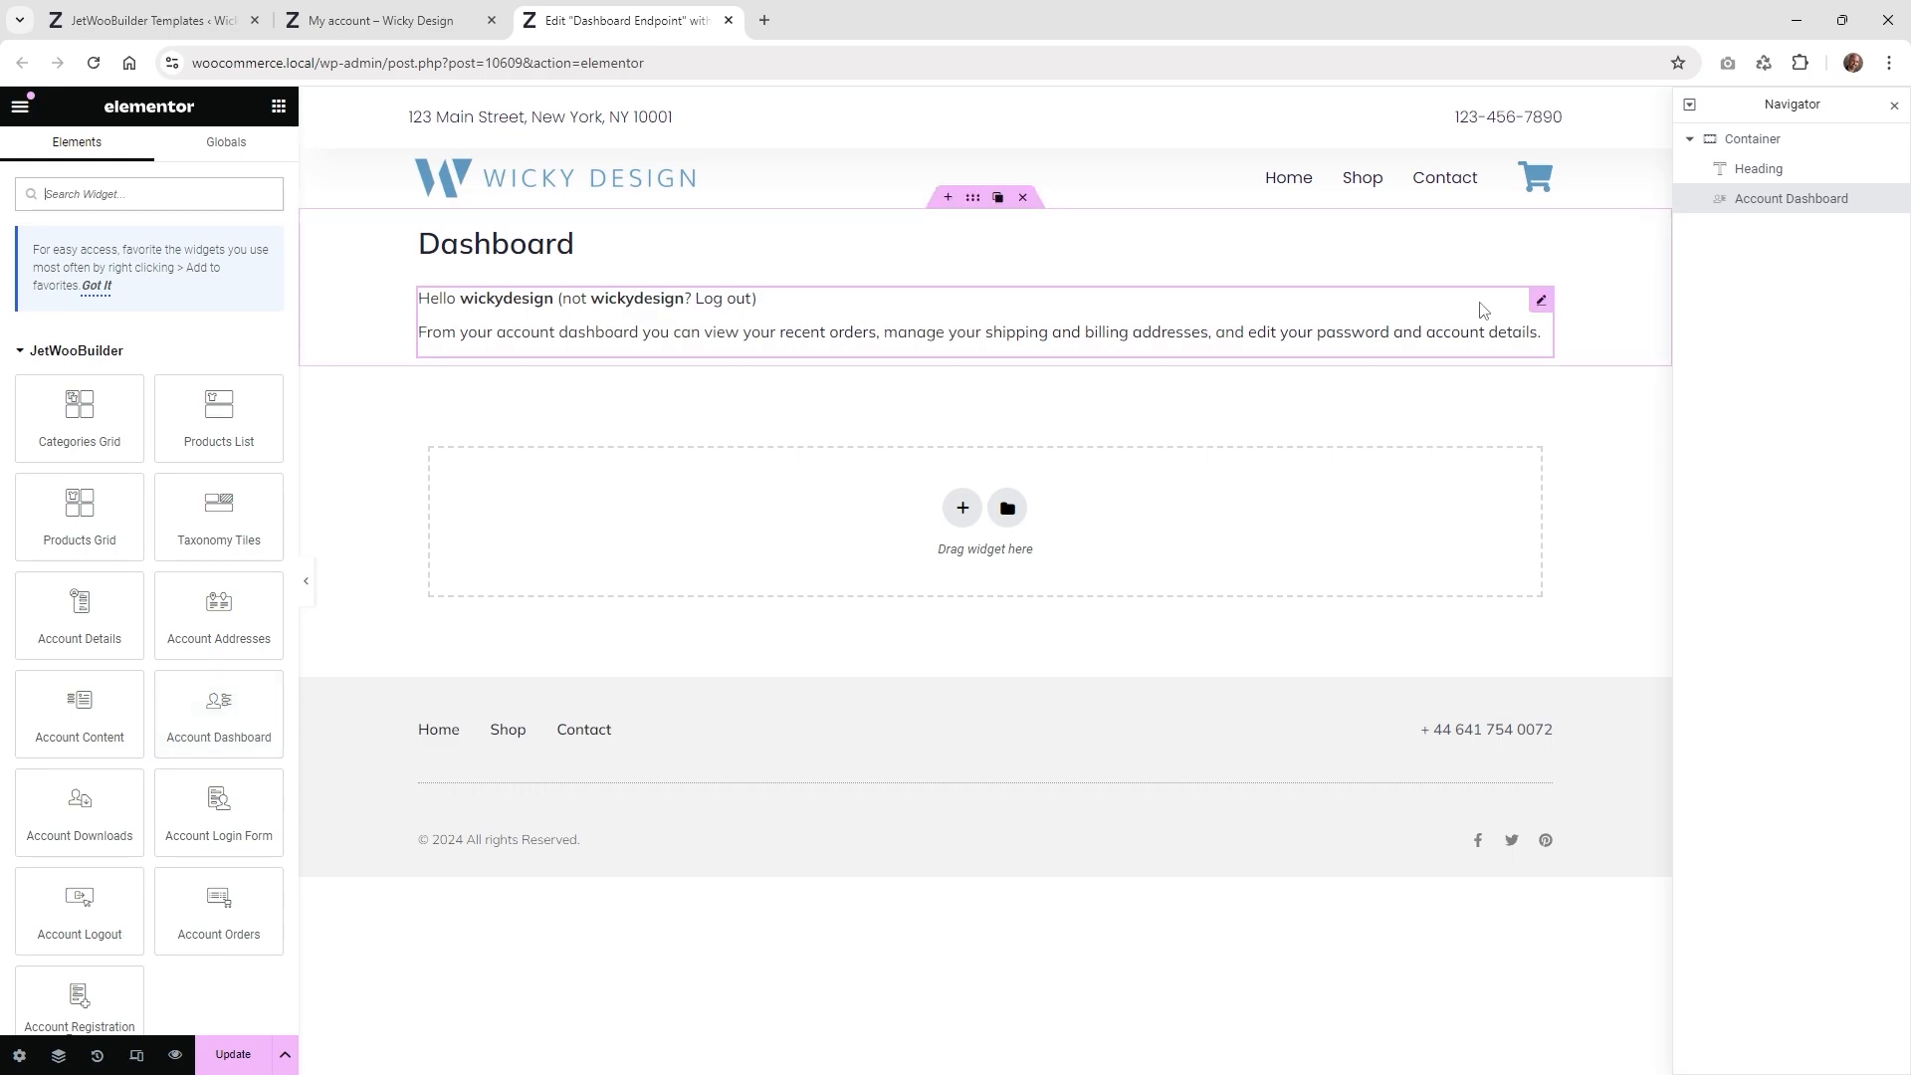
{"action": "left_click", "coordinate": [1541, 300]}
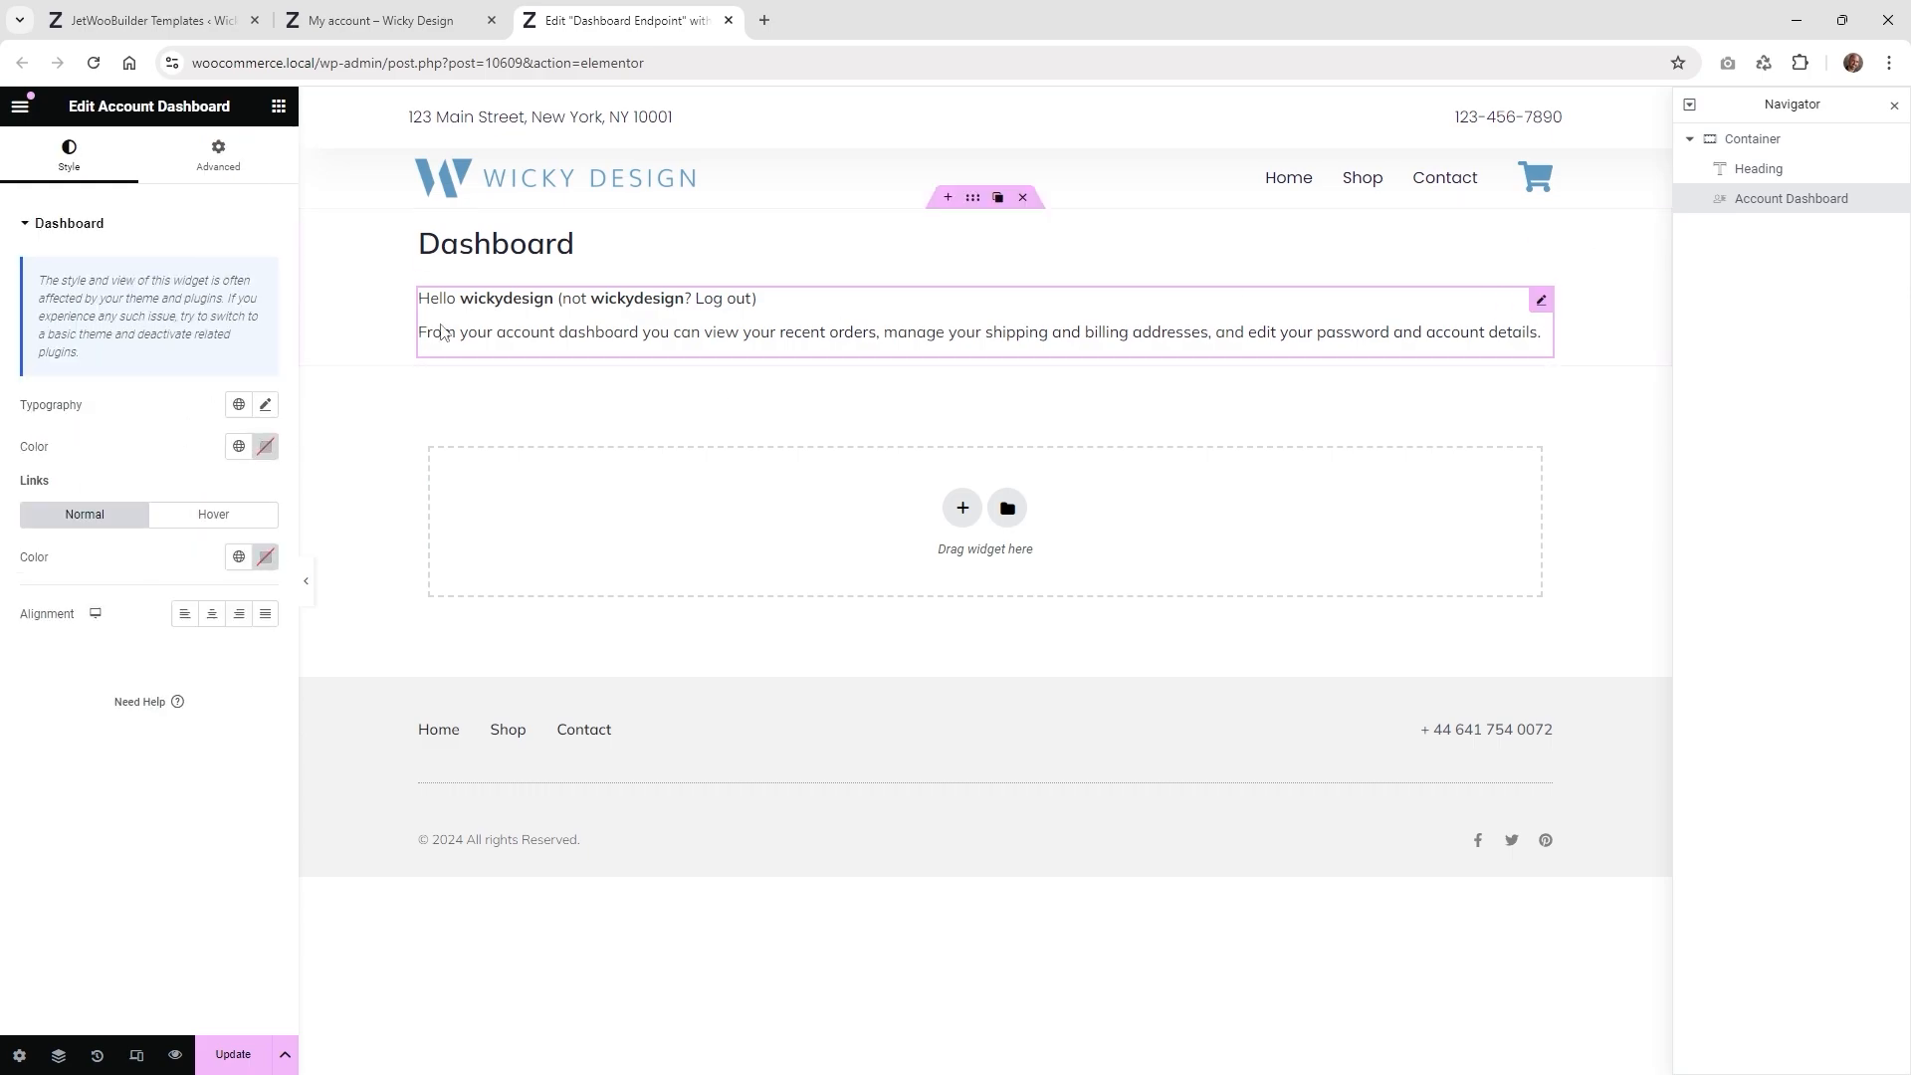
- Try a text size of 26 px in the Account Dashboard widget's typography and reset the typography to its defaults
{"action": "left_click", "coordinate": [265, 405]}
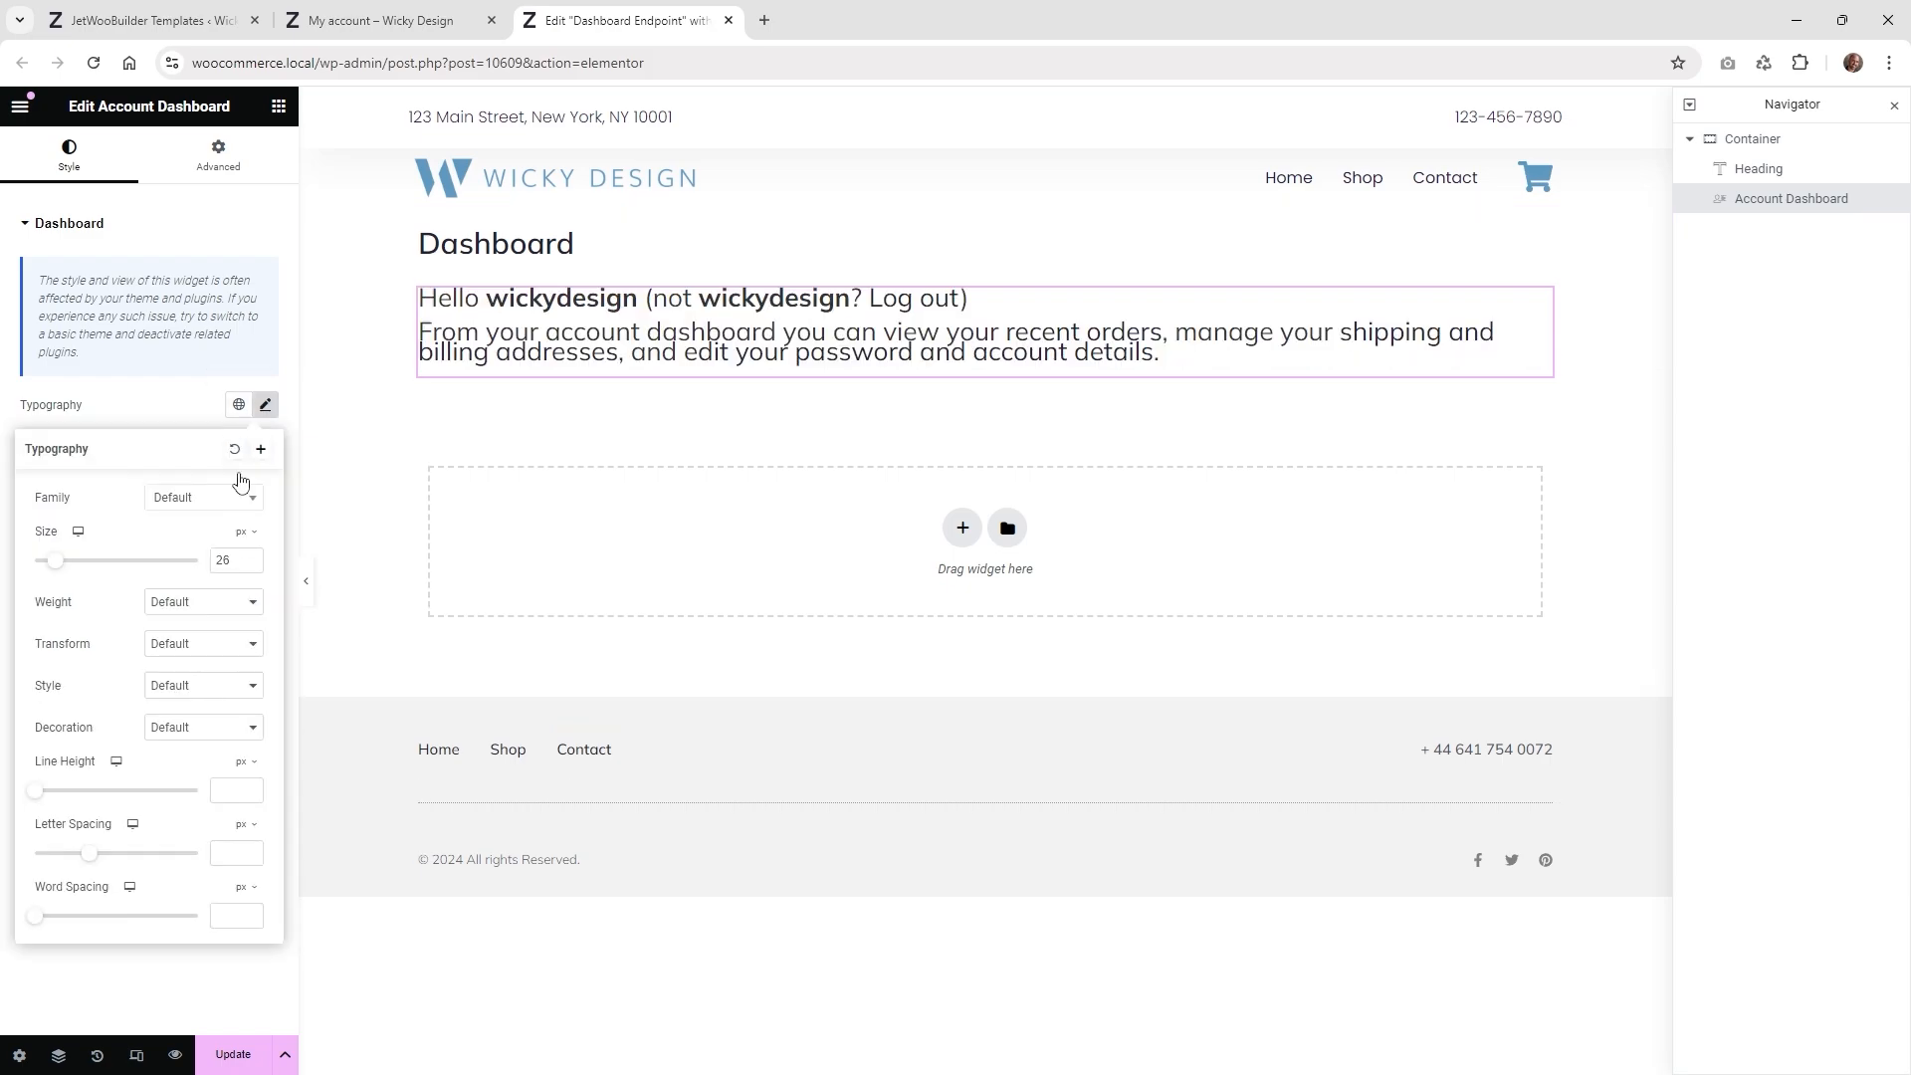
{"action": "left_click", "coordinate": [60, 561]}
{"action": "left_click_drag", "start_coordinate": [60, 563], "coordinate": [51, 561]}
{"action": "left_click", "coordinate": [236, 449]}
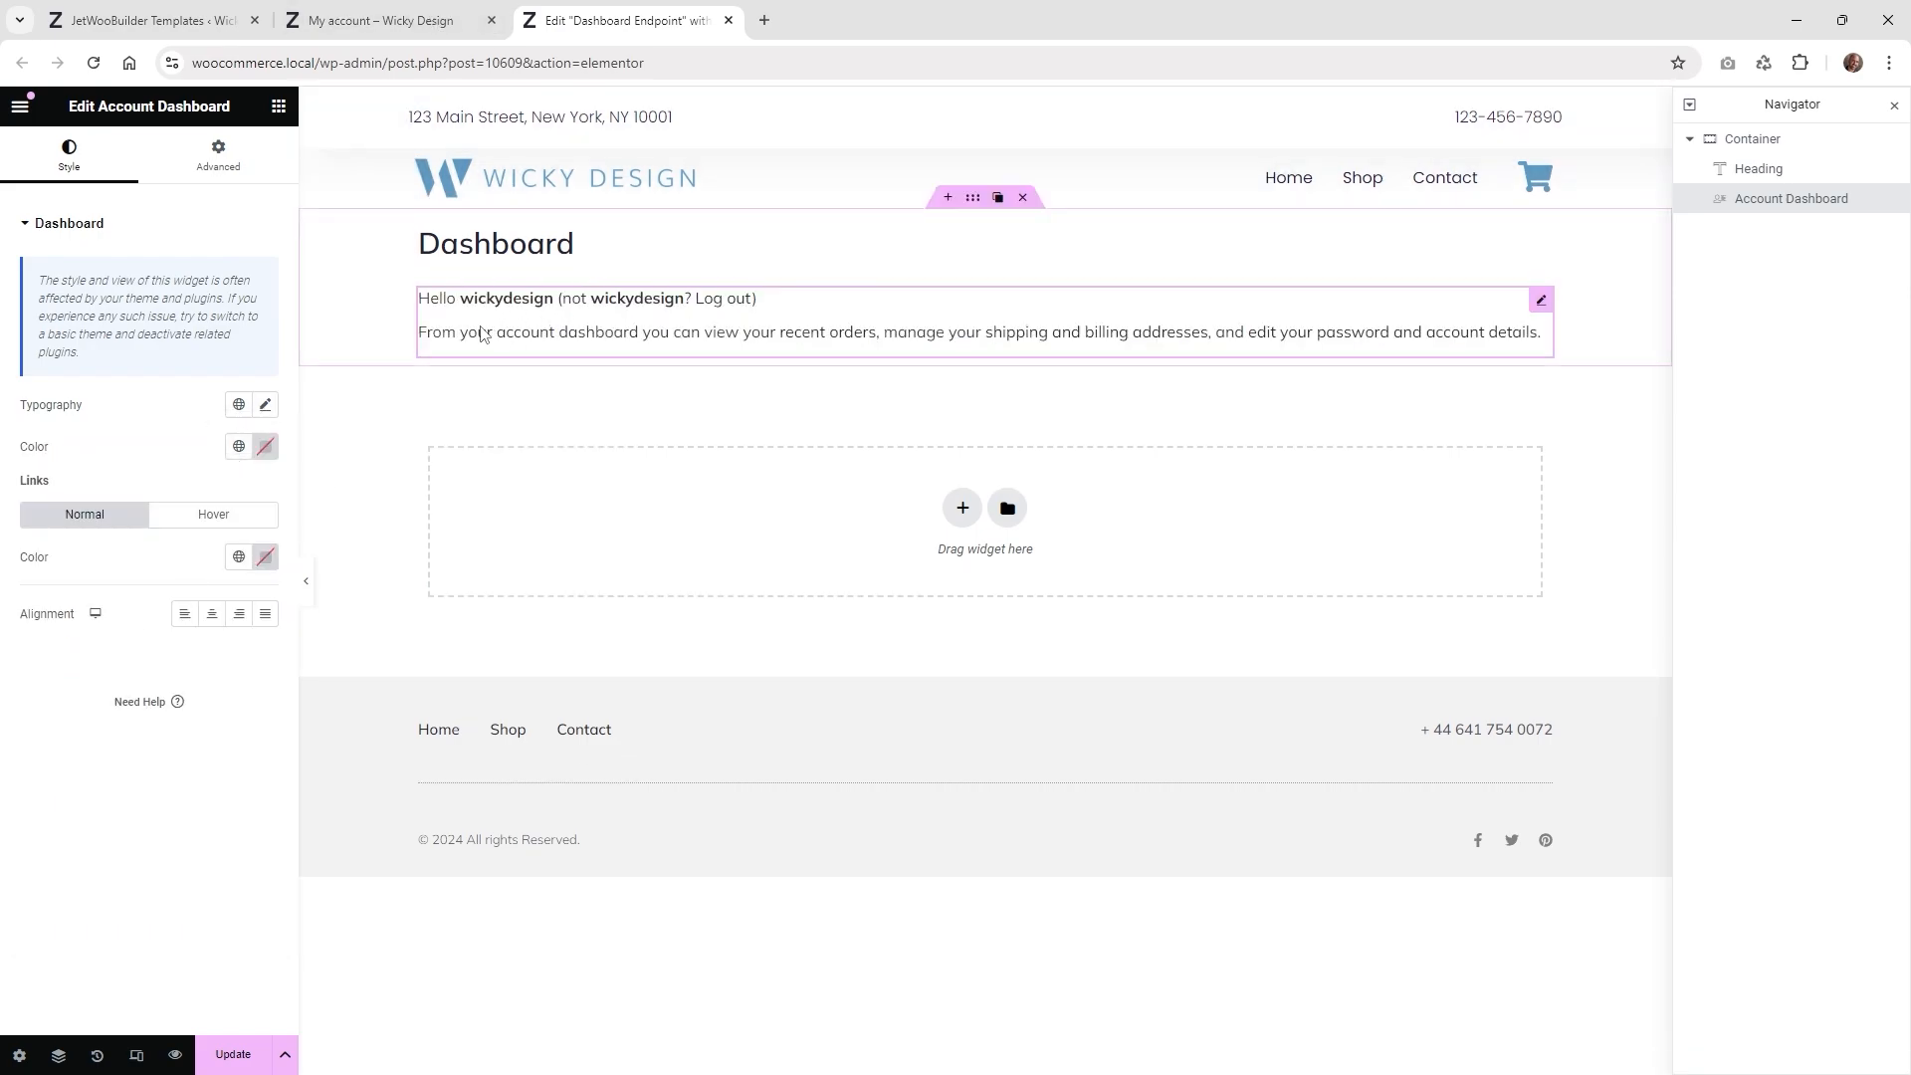
- Look at the Account Dashboard widget's advanced settings, then save the Dashboard Endpoint template and switch to the front-end my-account page
{"action": "left_click", "coordinate": [220, 161]}
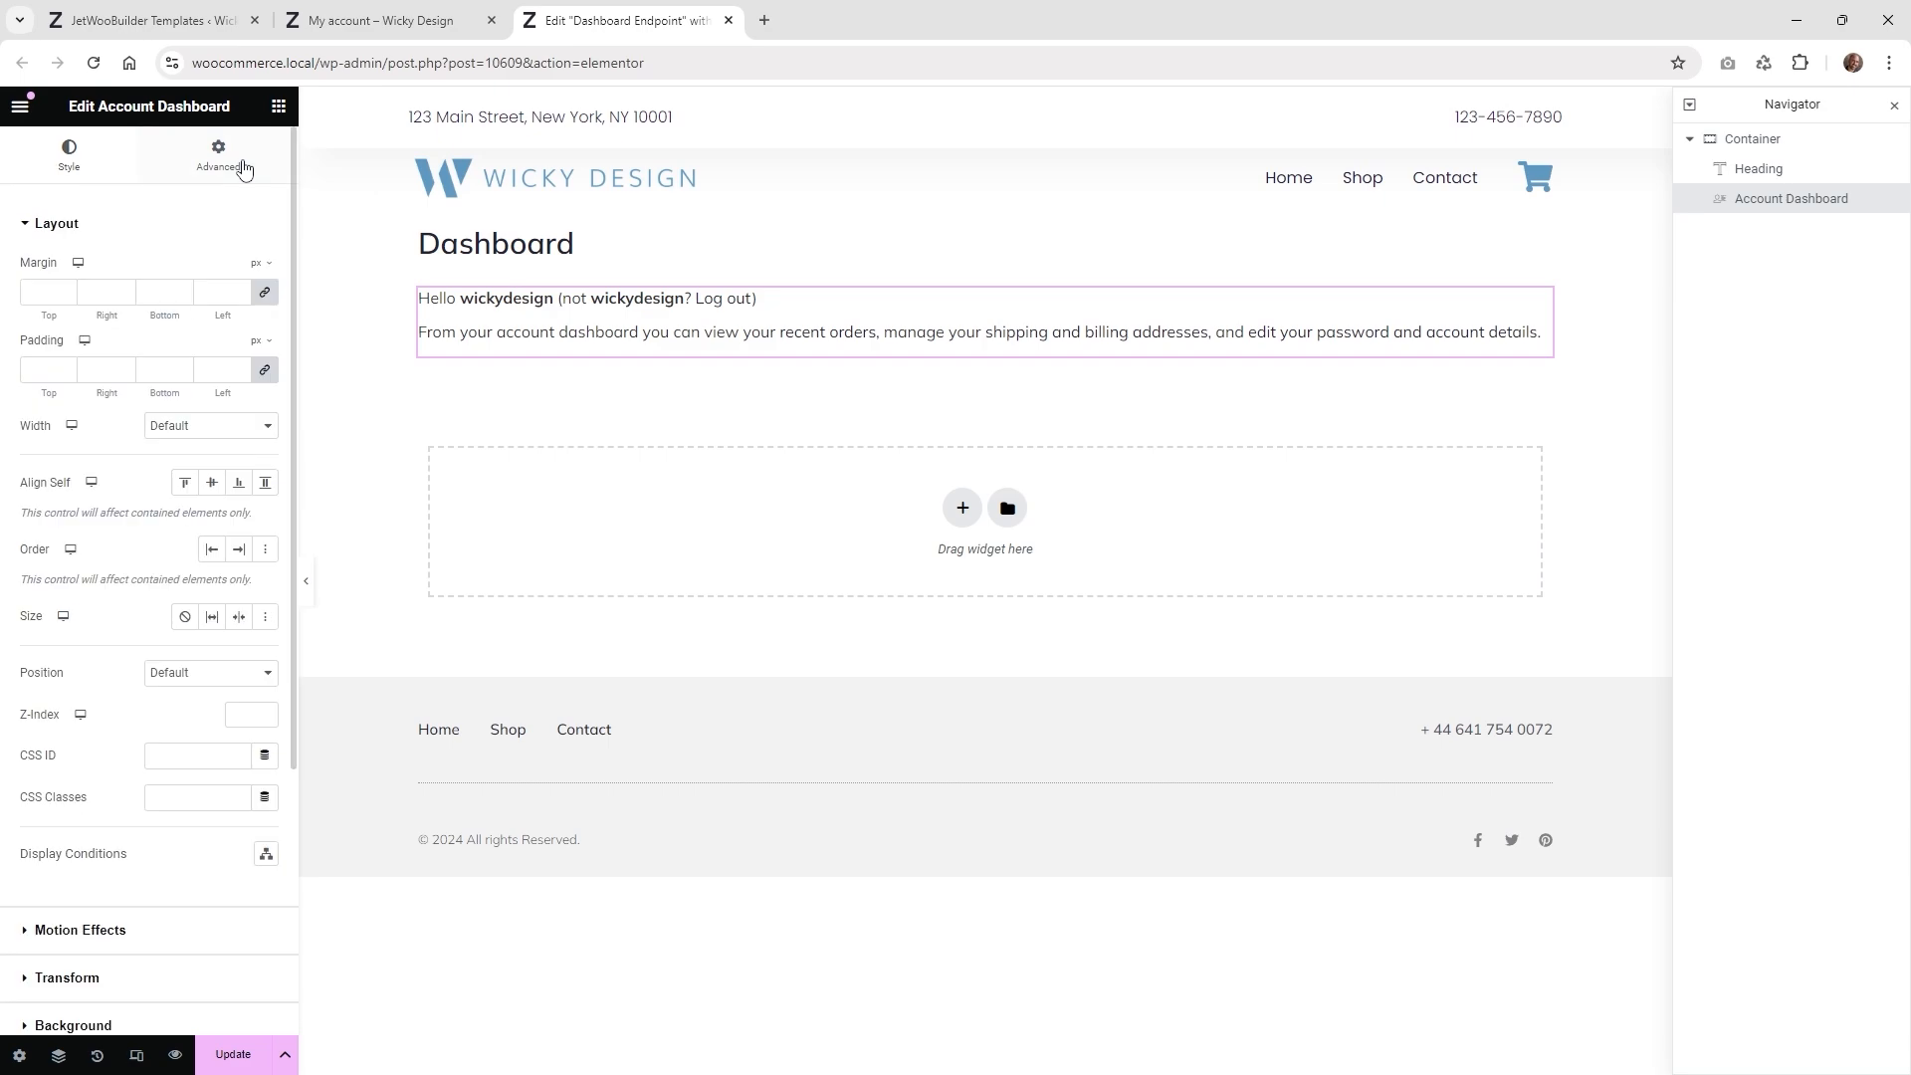
{"action": "left_click", "coordinate": [229, 1054]}
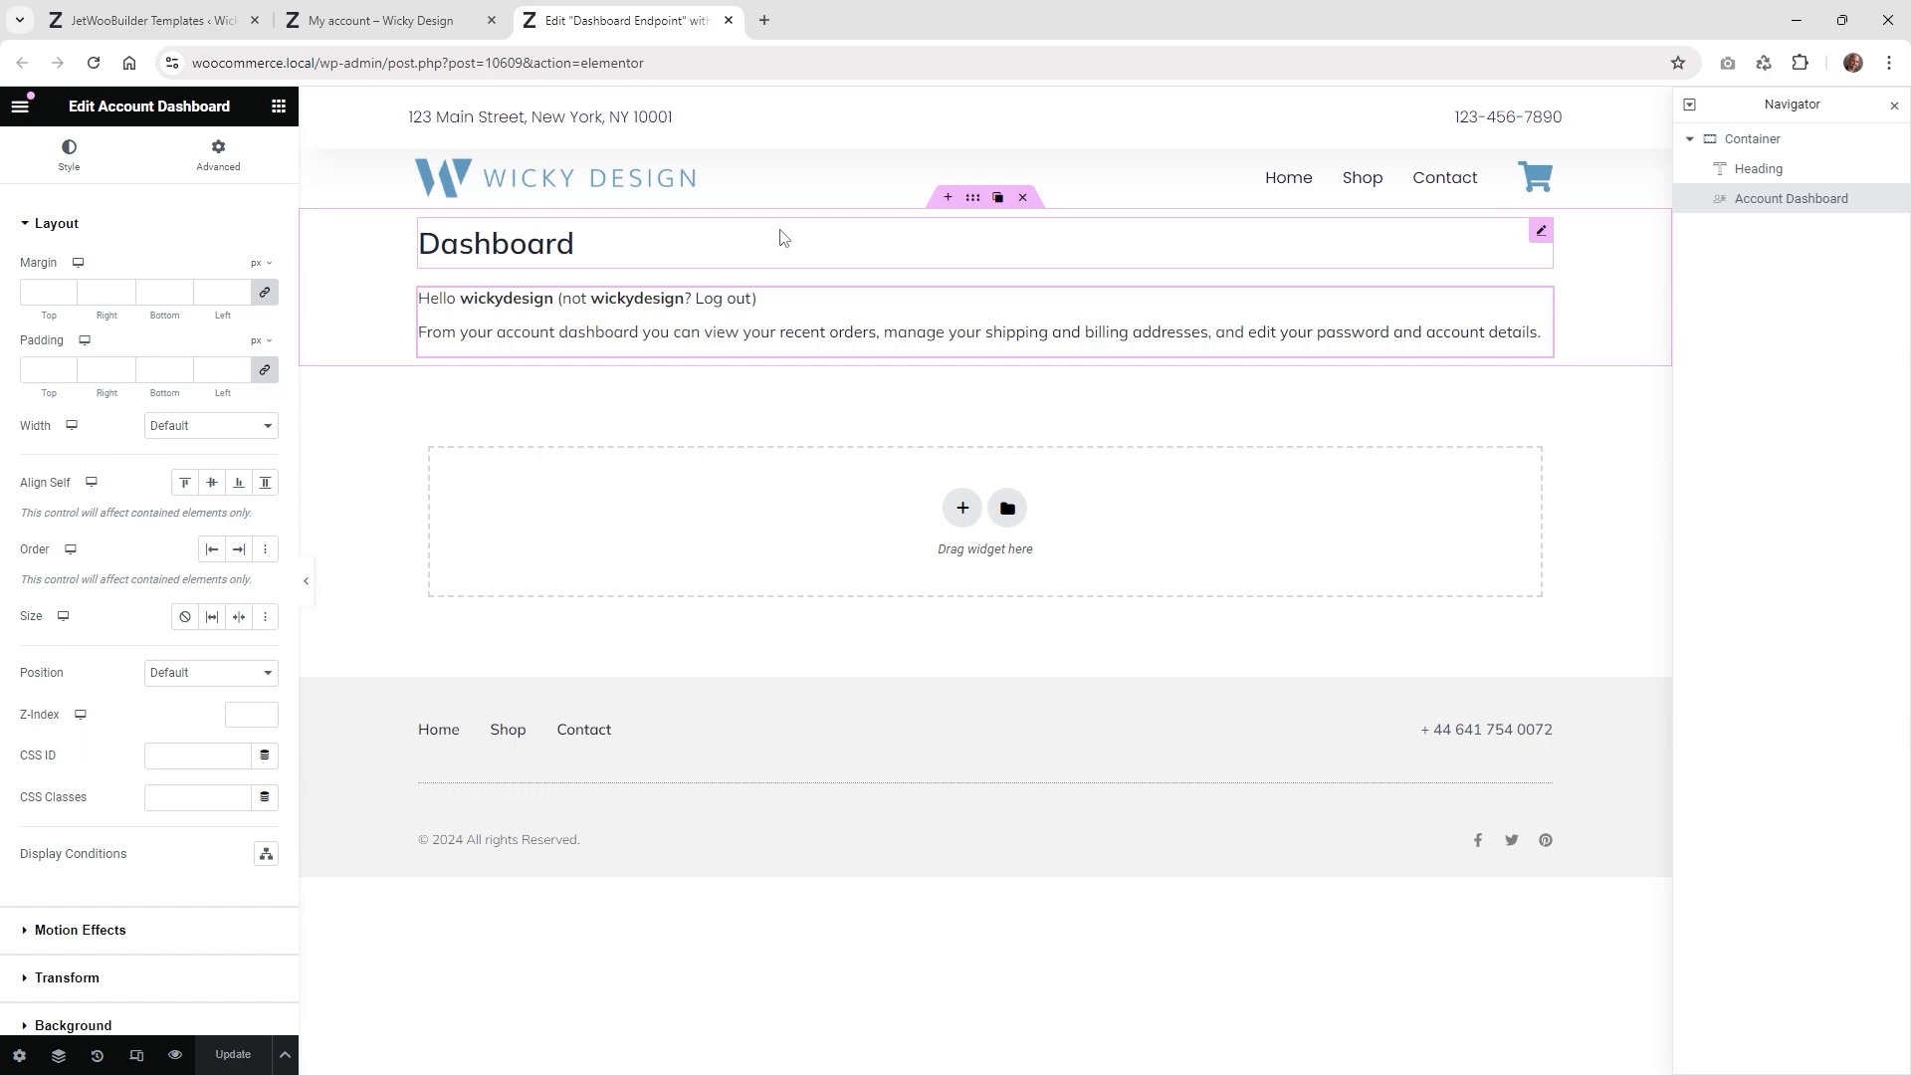
{"action": "left_click", "coordinate": [368, 12]}
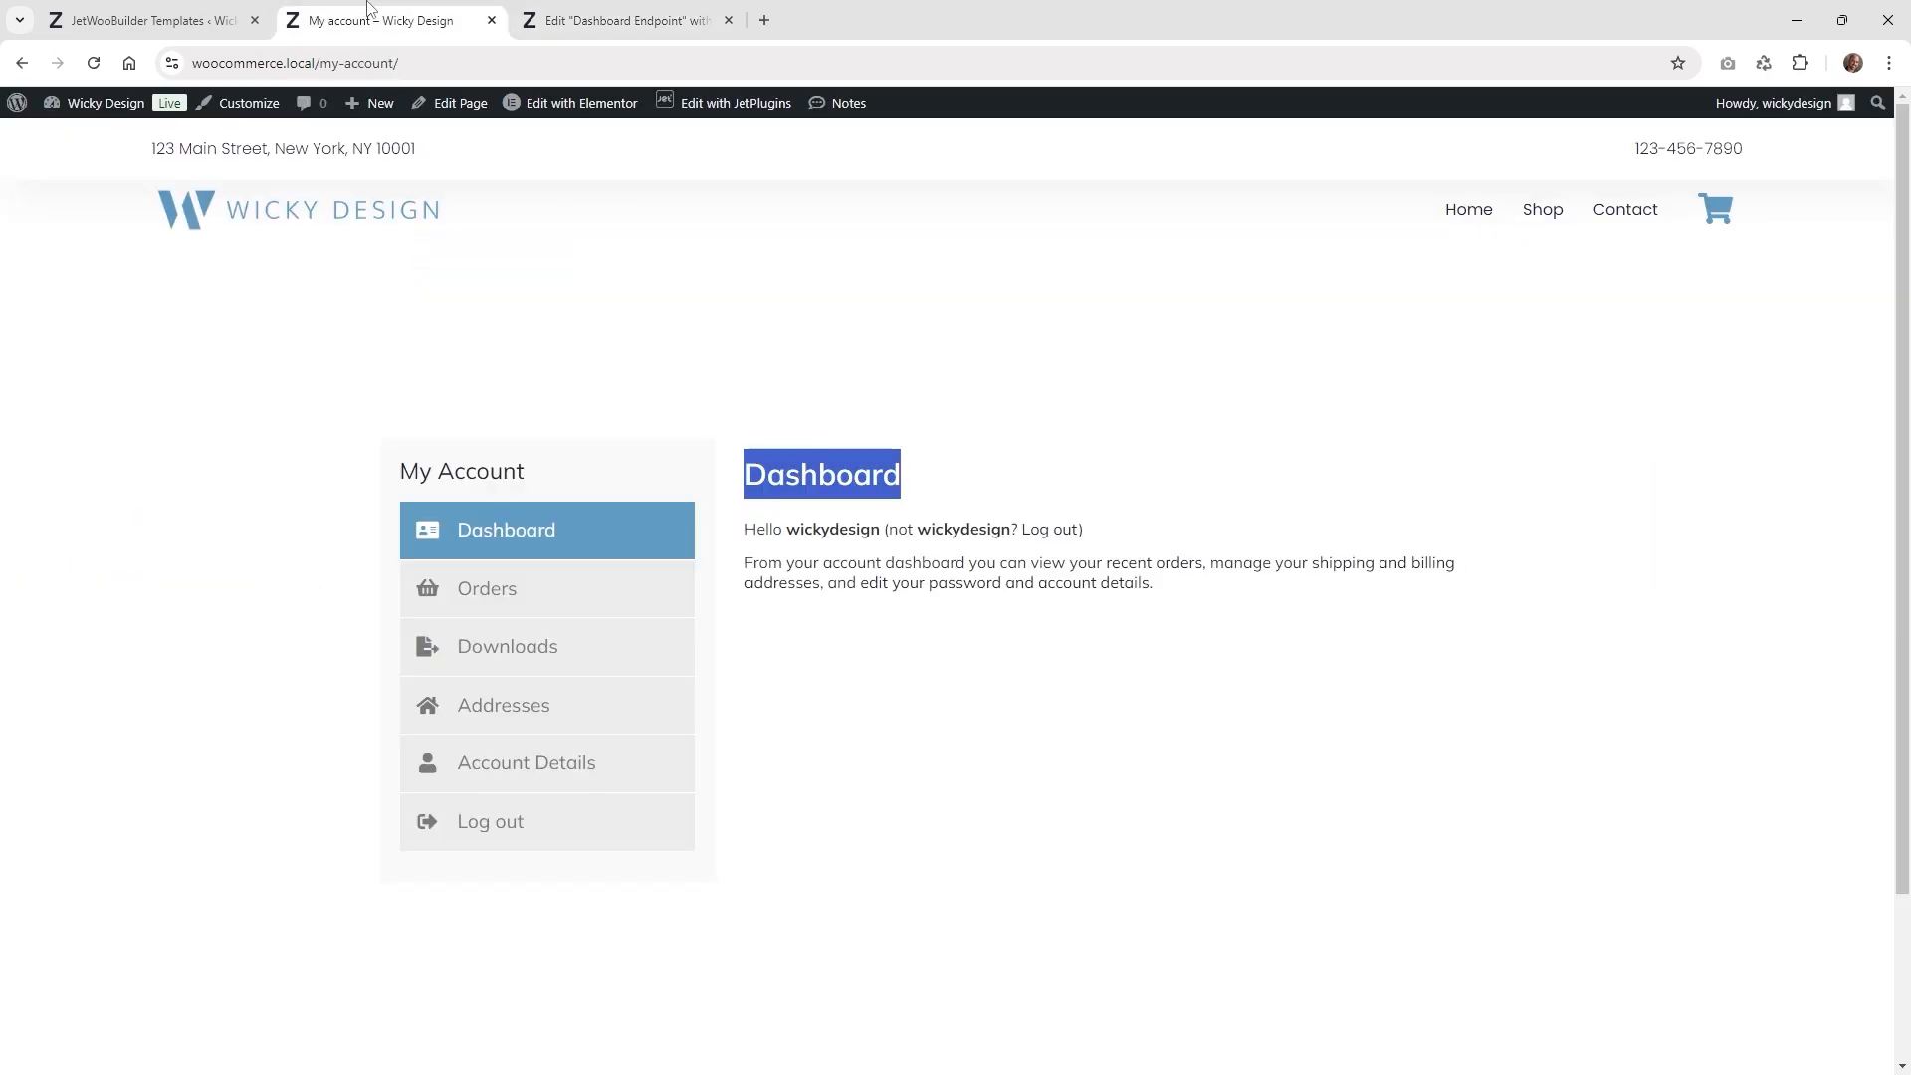
- Open the JetWooBuilder section of the WooCommerce settings and view the choices for My Account Dashboard Template
{"action": "left_click", "coordinate": [149, 20]}
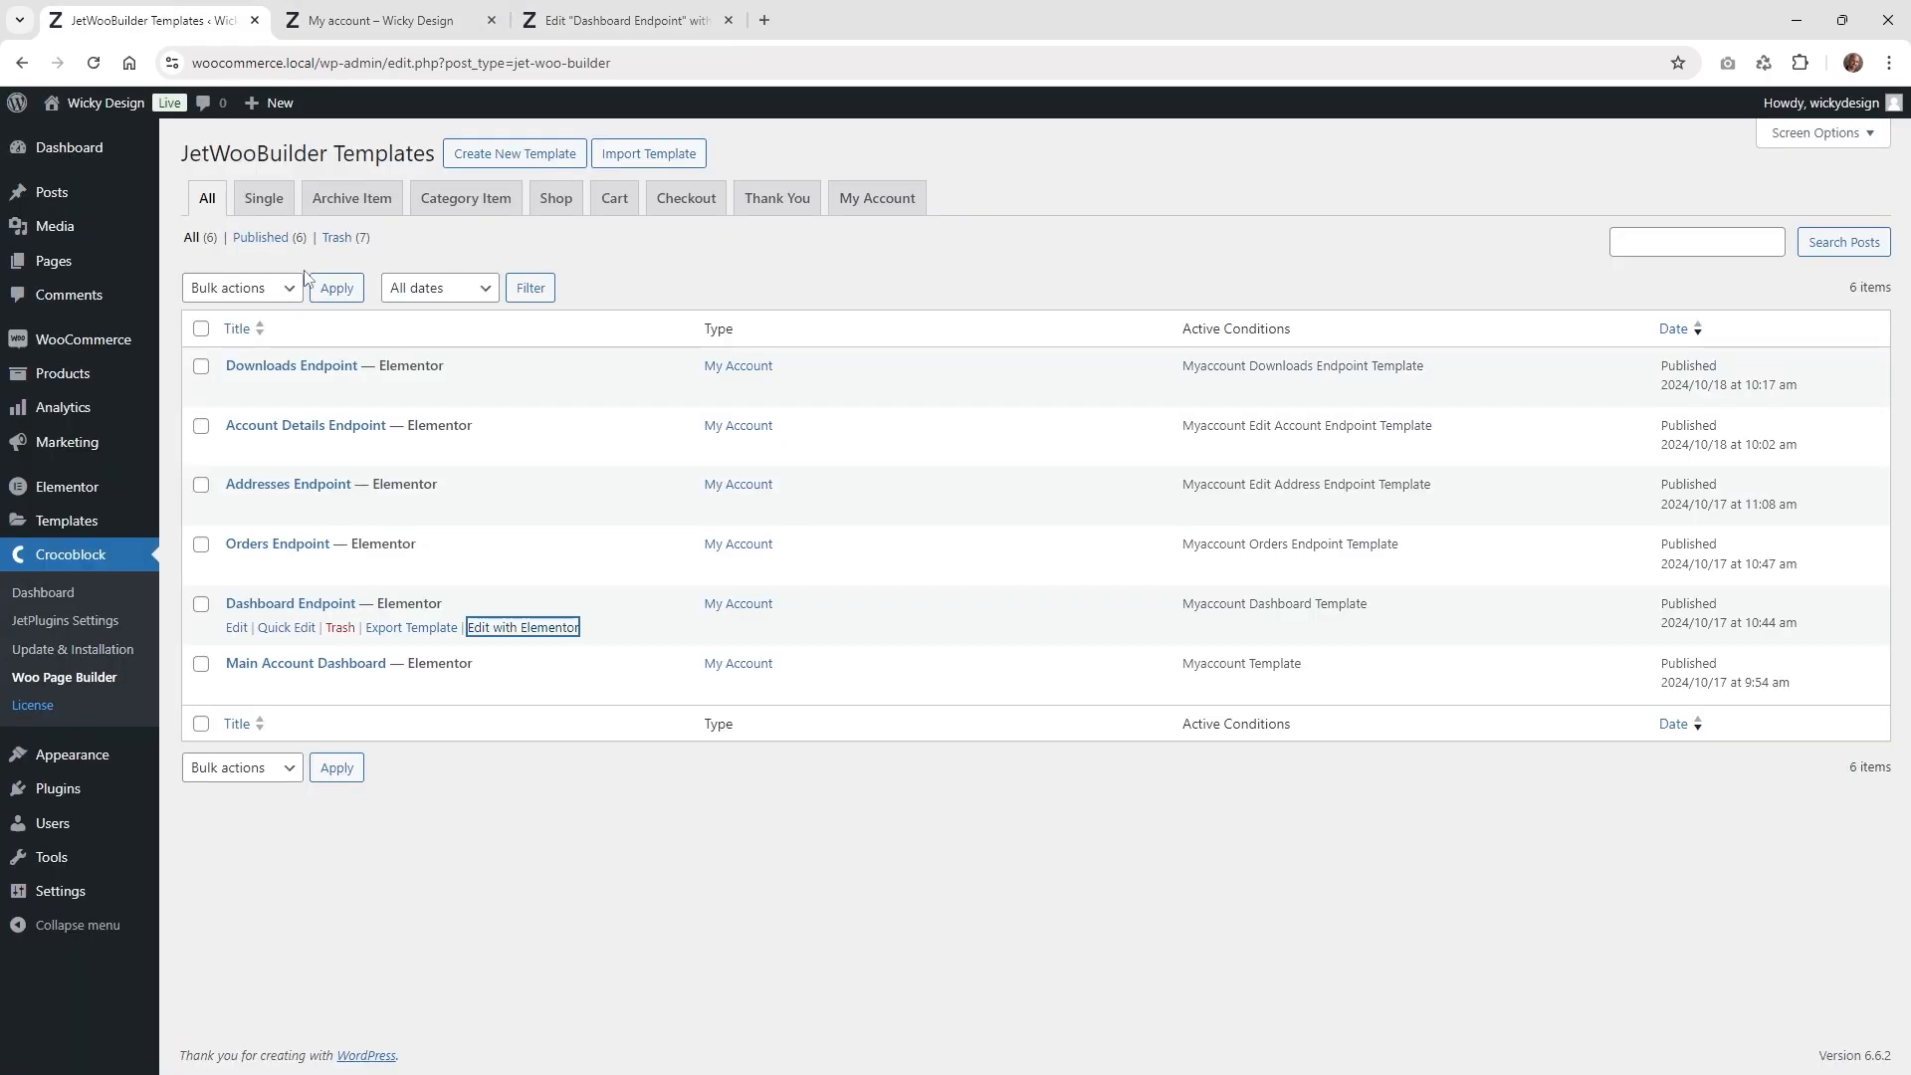
{"action": "mouse_move", "coordinate": [100, 347]}
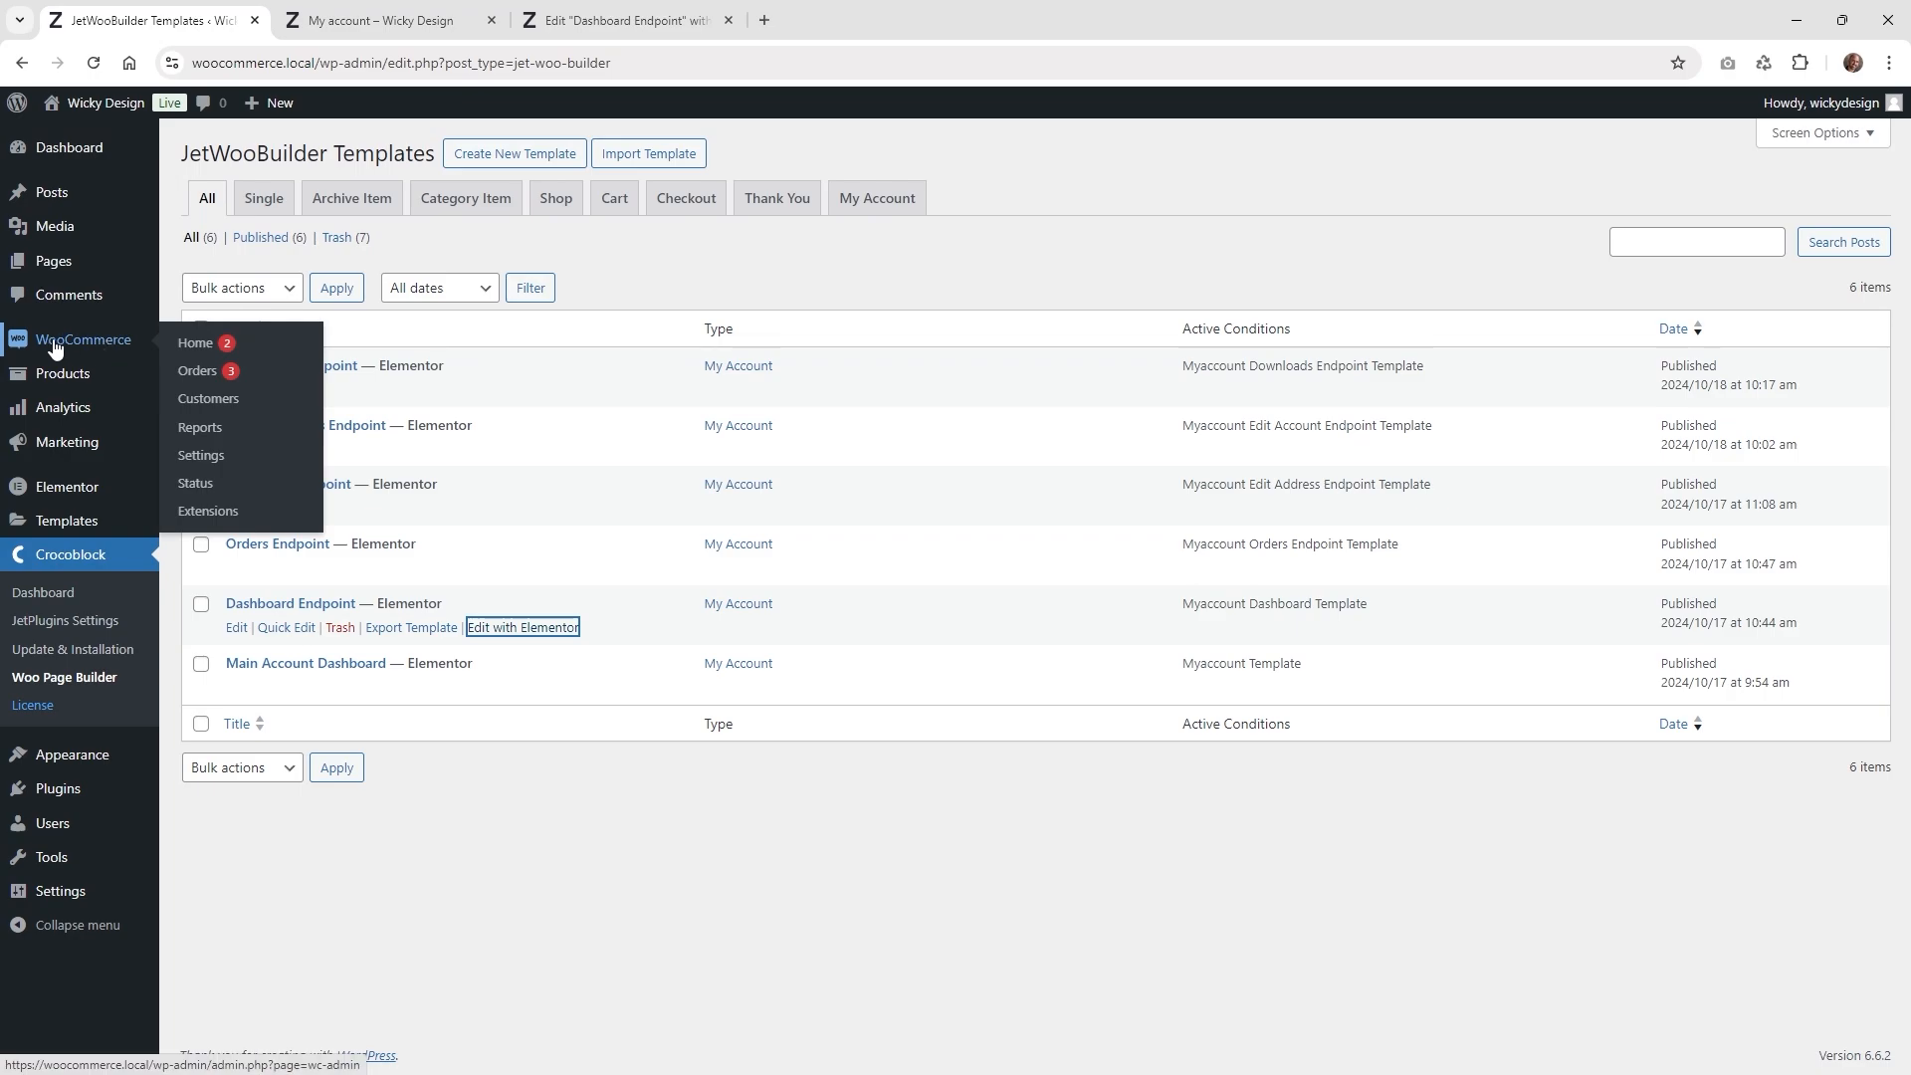
{"action": "left_click", "coordinate": [210, 455]}
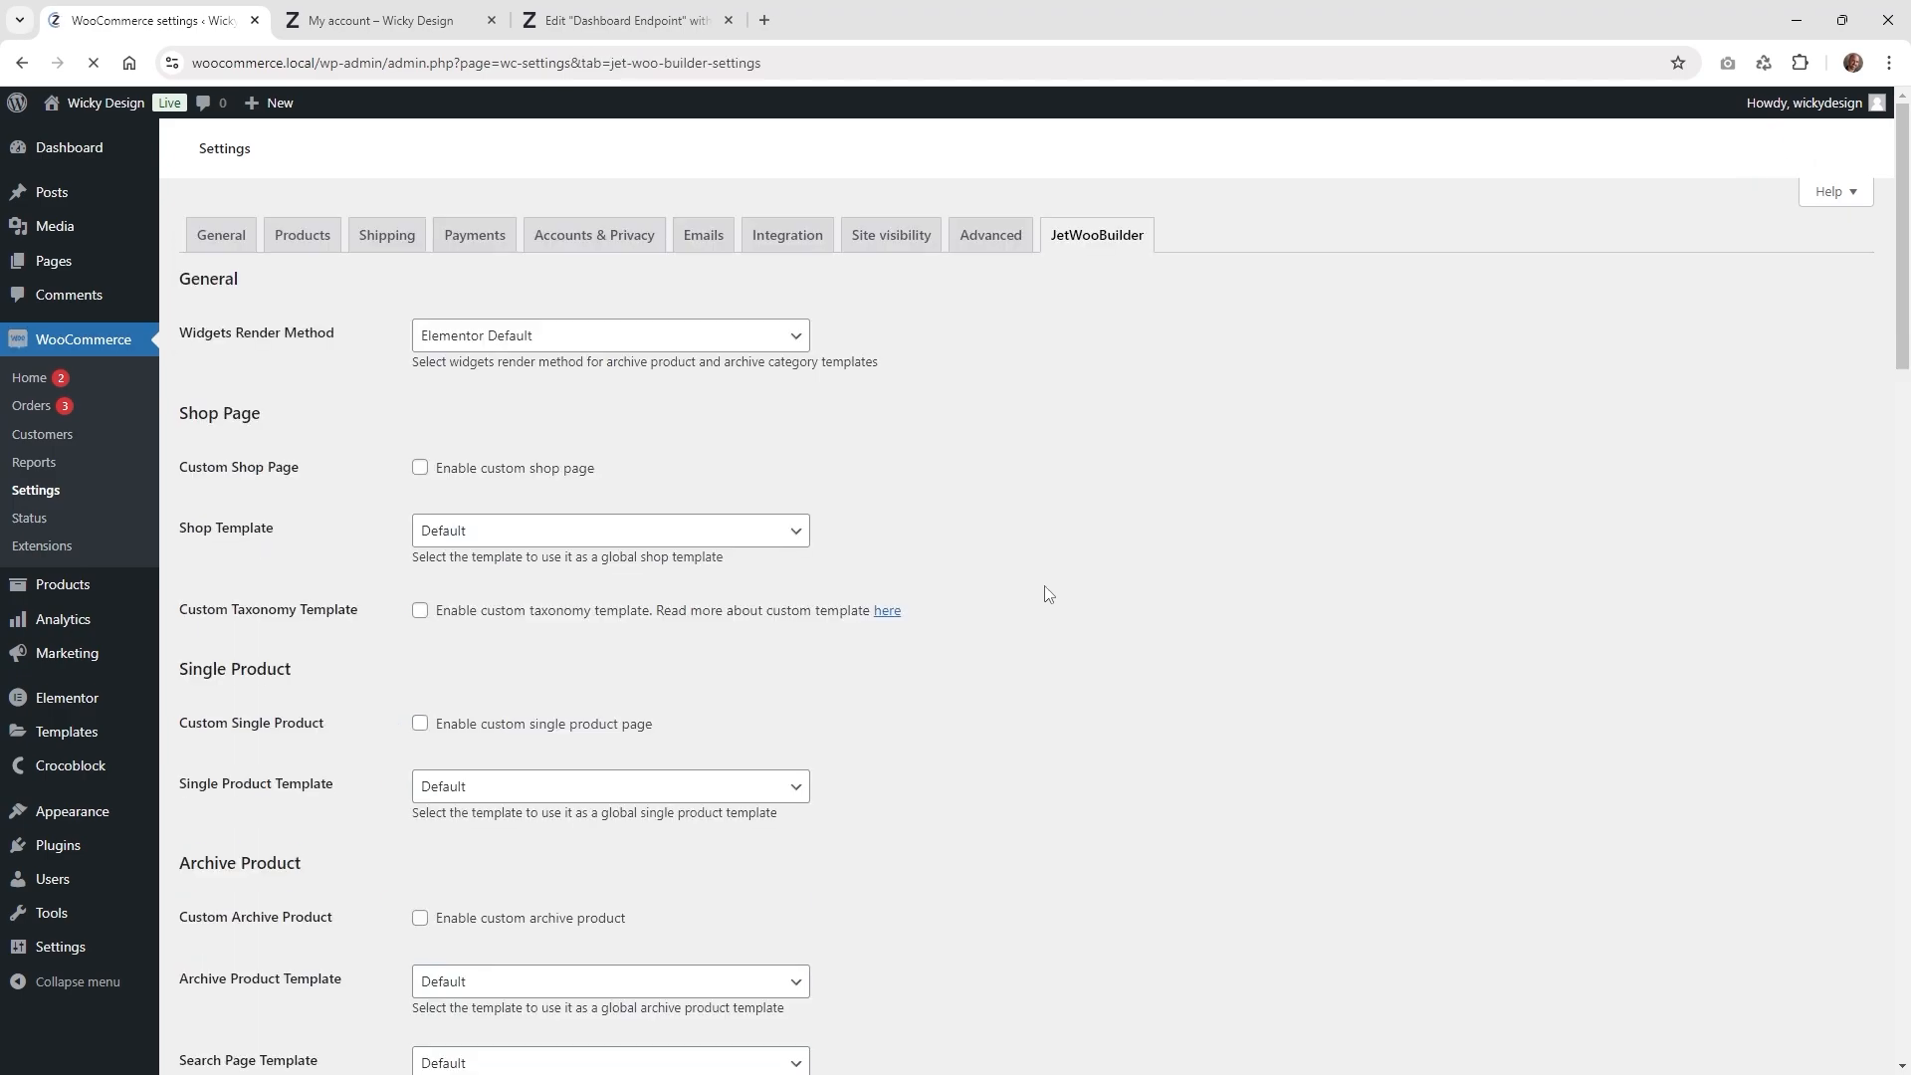
{"action": "scroll", "coordinate": [1048, 594], "scroll_direction": "down", "scroll_amount": 8}
{"action": "scroll", "coordinate": [1049, 594], "scroll_direction": "down", "scroll_amount": 10}
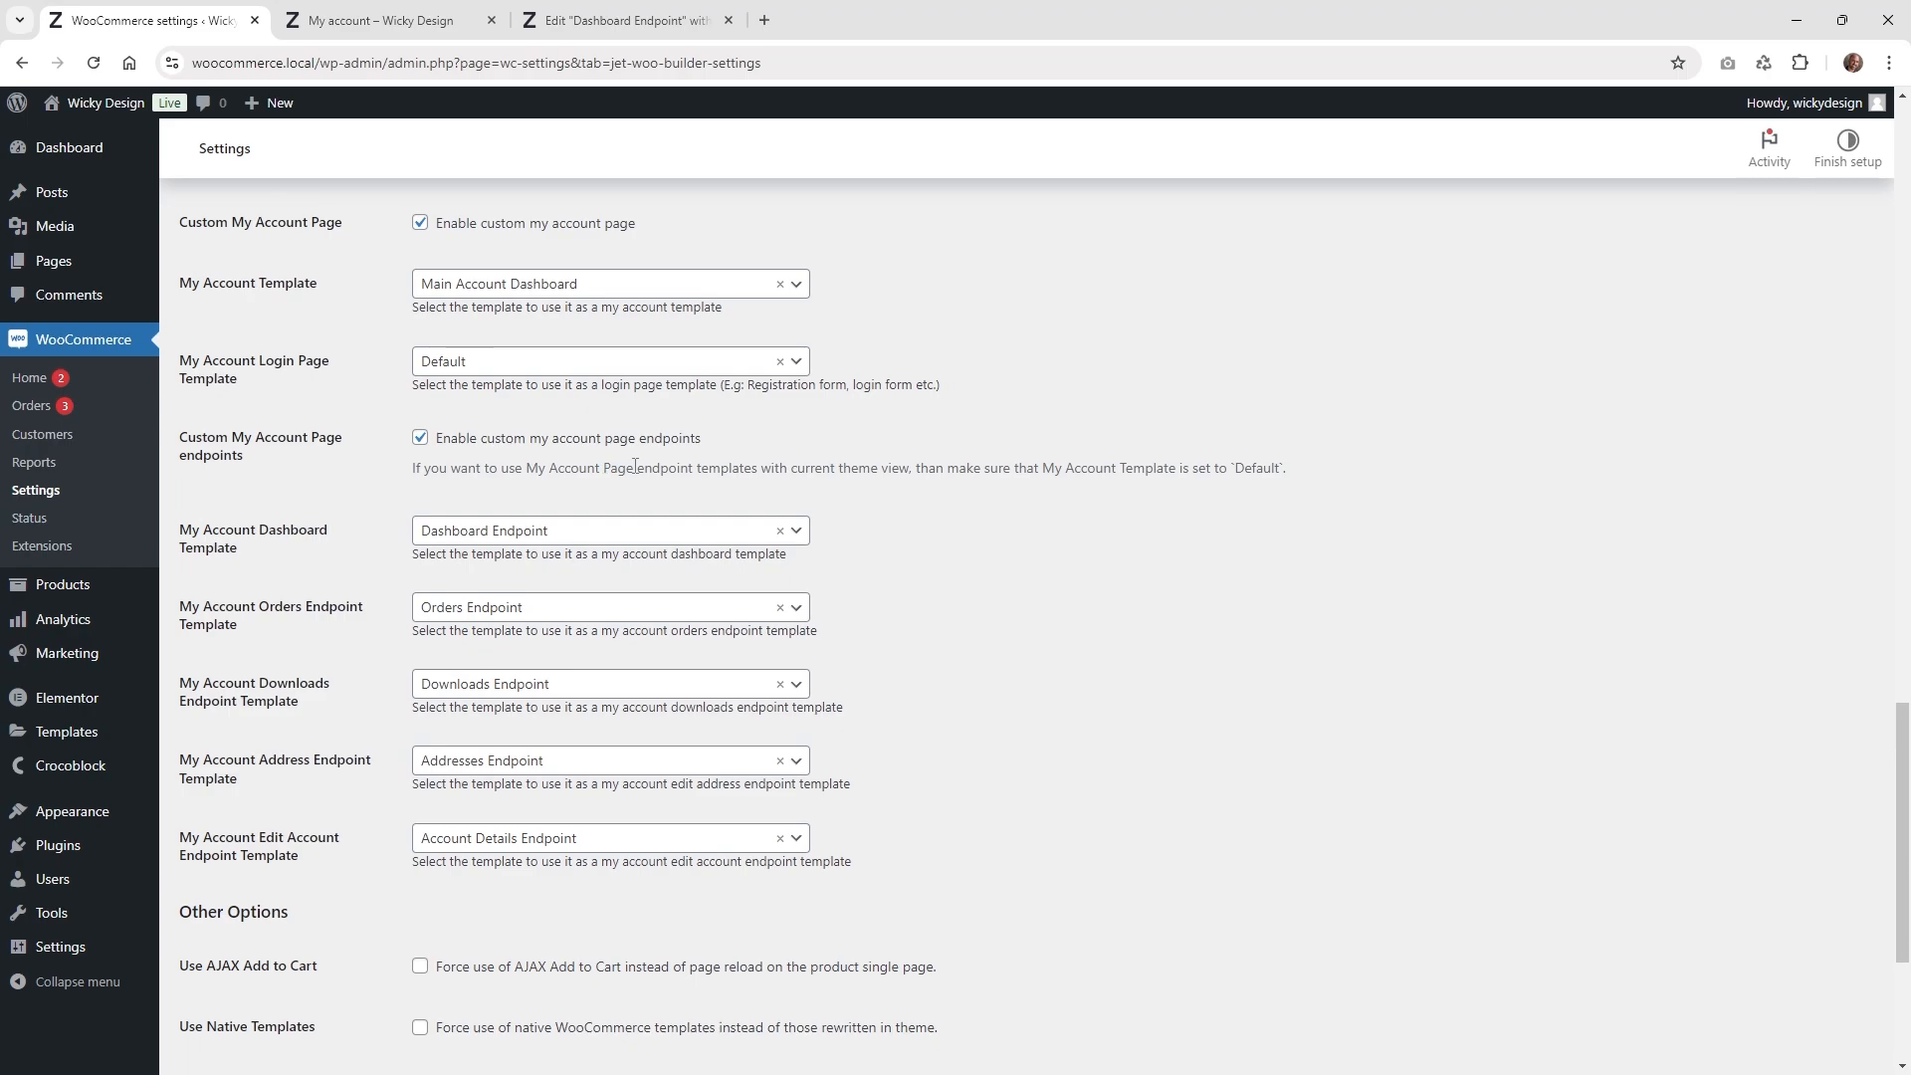
{"action": "left_click", "coordinate": [503, 532]}
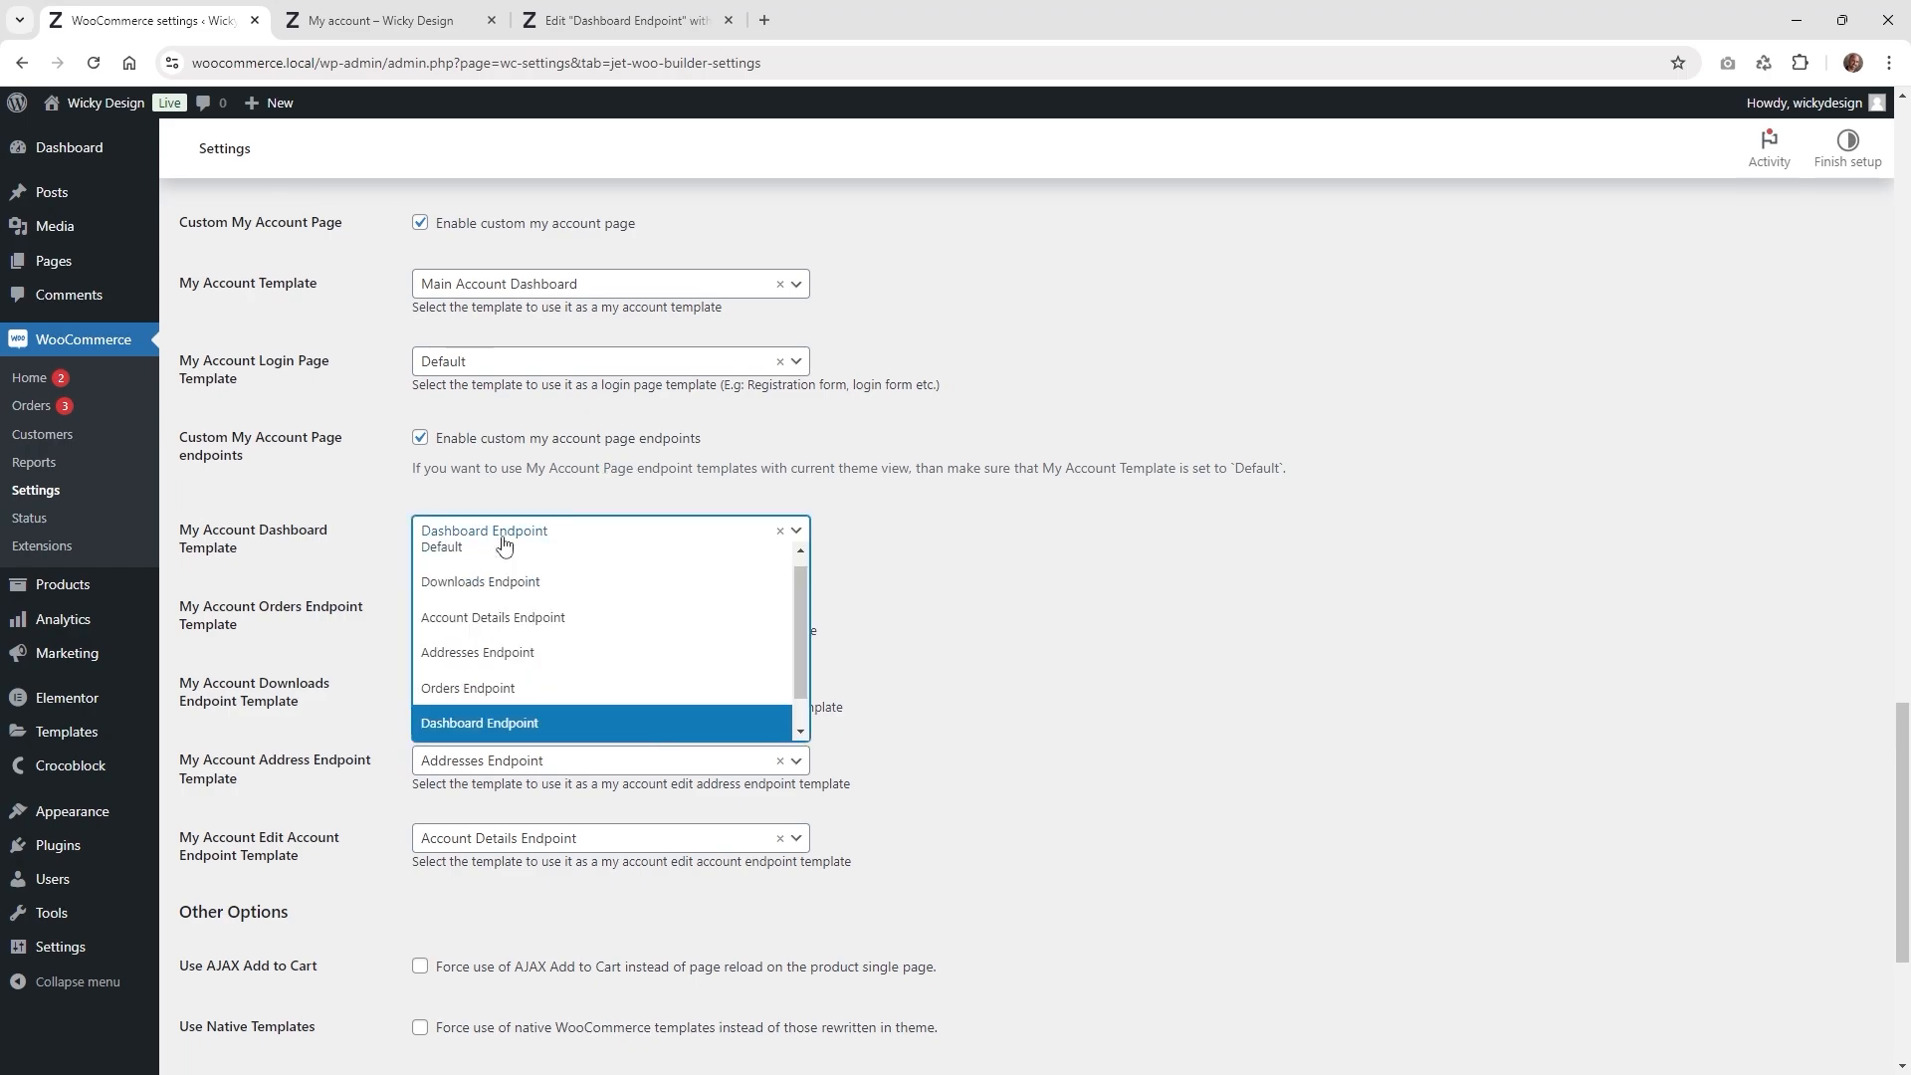
{"action": "left_click", "coordinate": [1132, 553]}
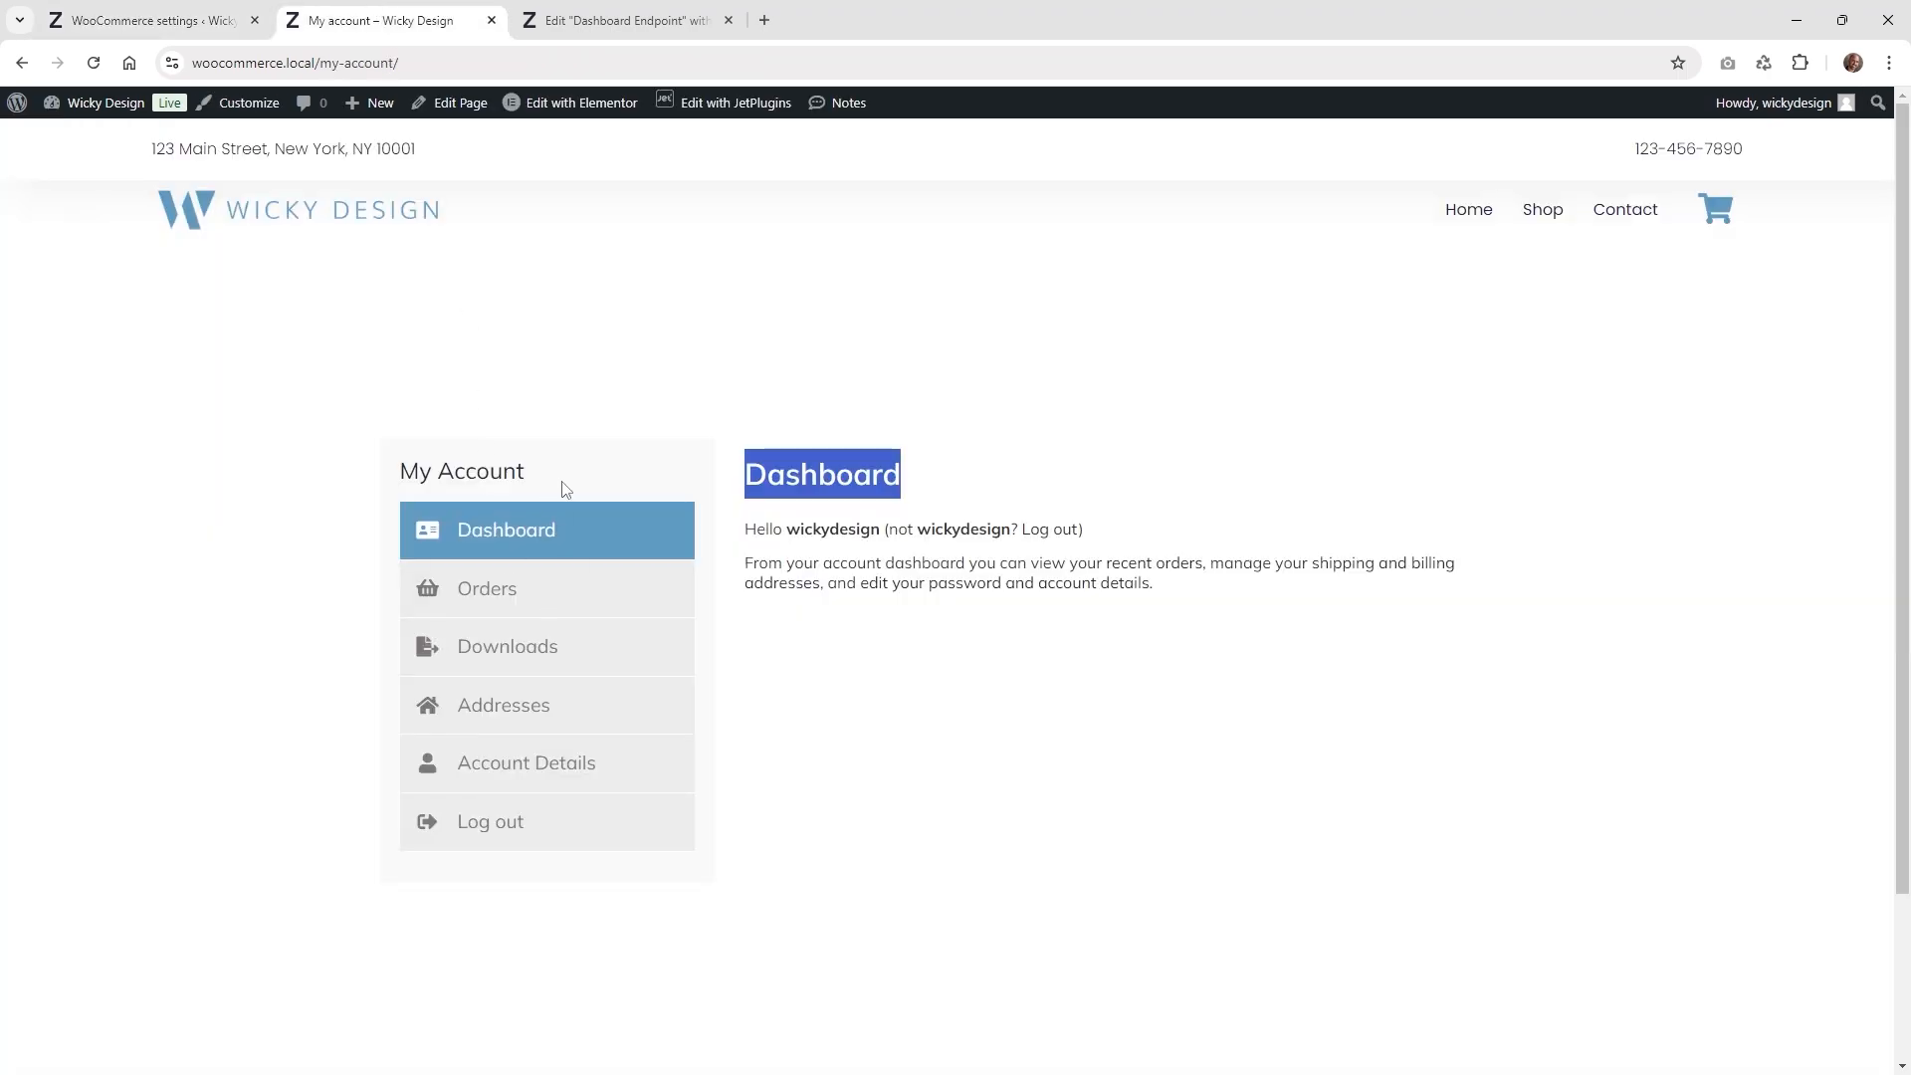
- Review the assigned My Account endpoint templates again and compare the Dashboard Endpoint assignment with the front-end dashboard content
{"action": "left_click", "coordinate": [157, 10]}
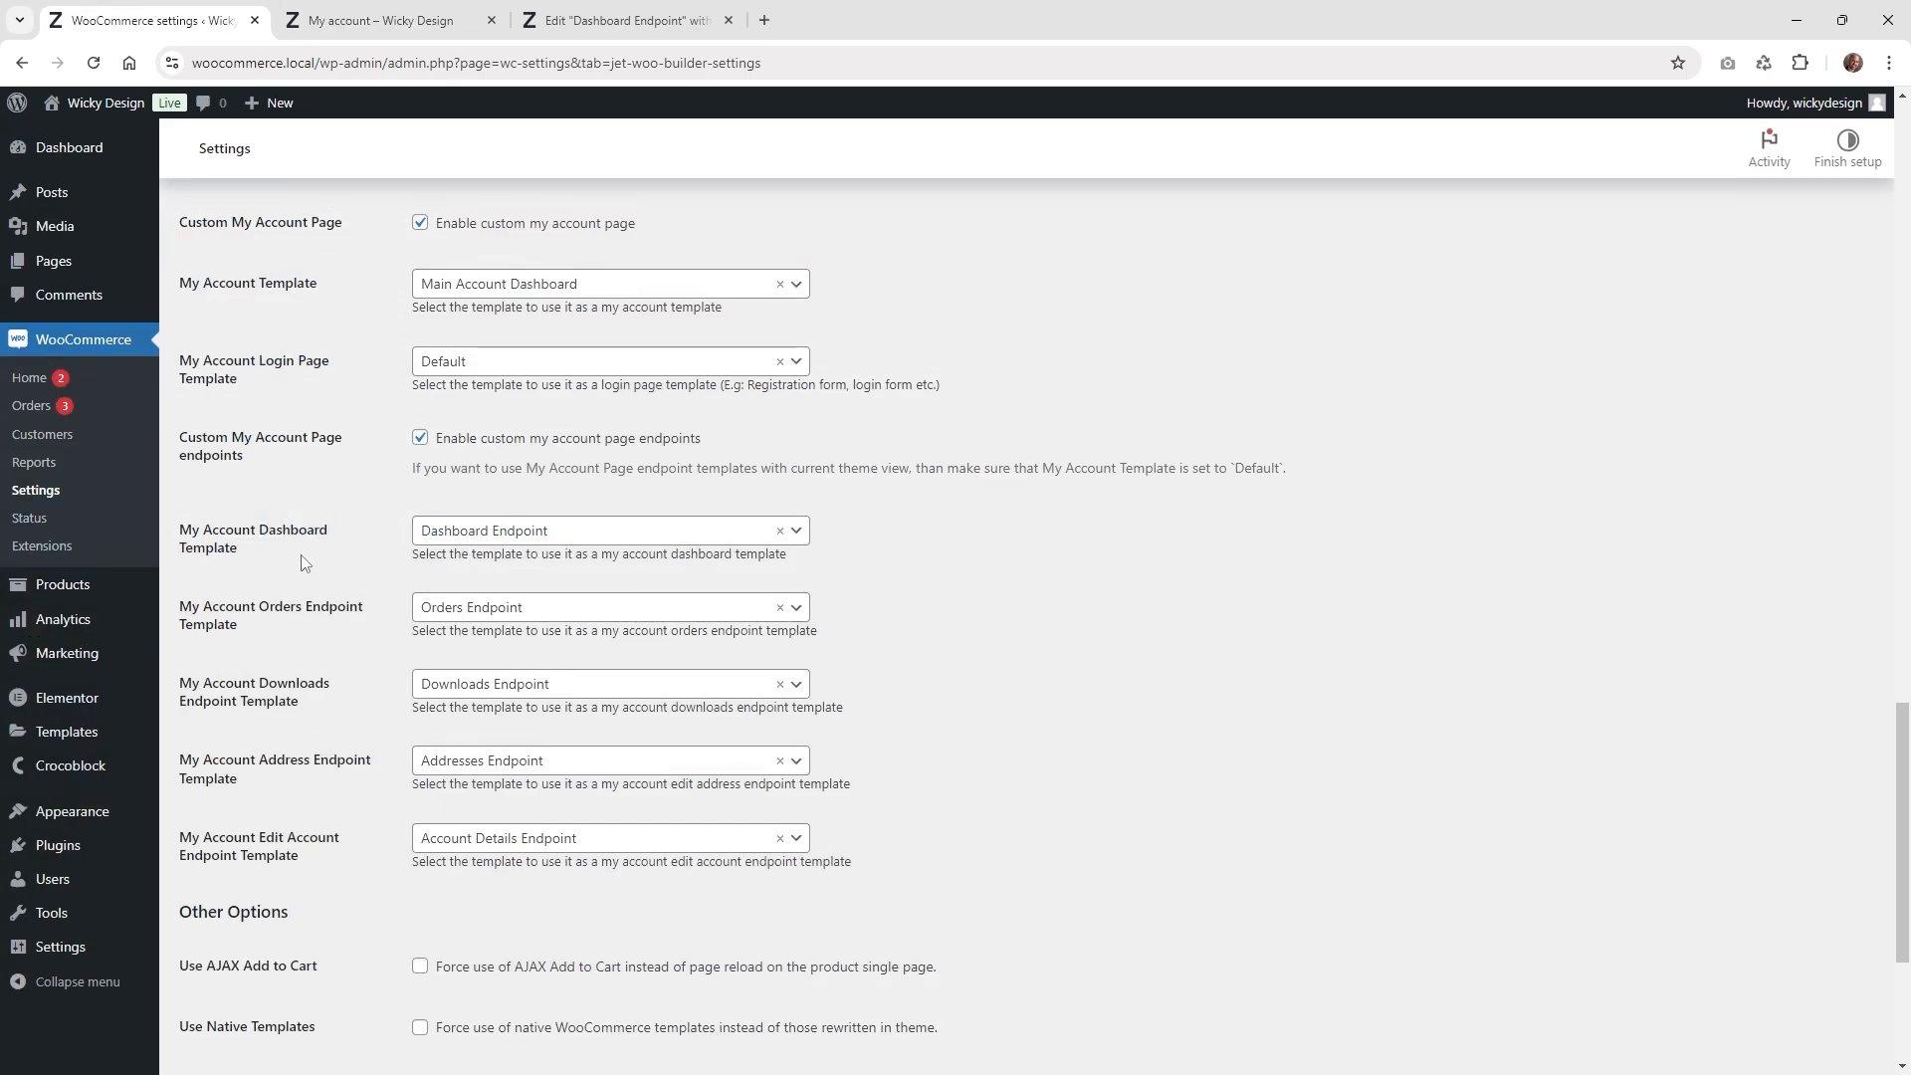
{"action": "left_click", "coordinate": [465, 538]}
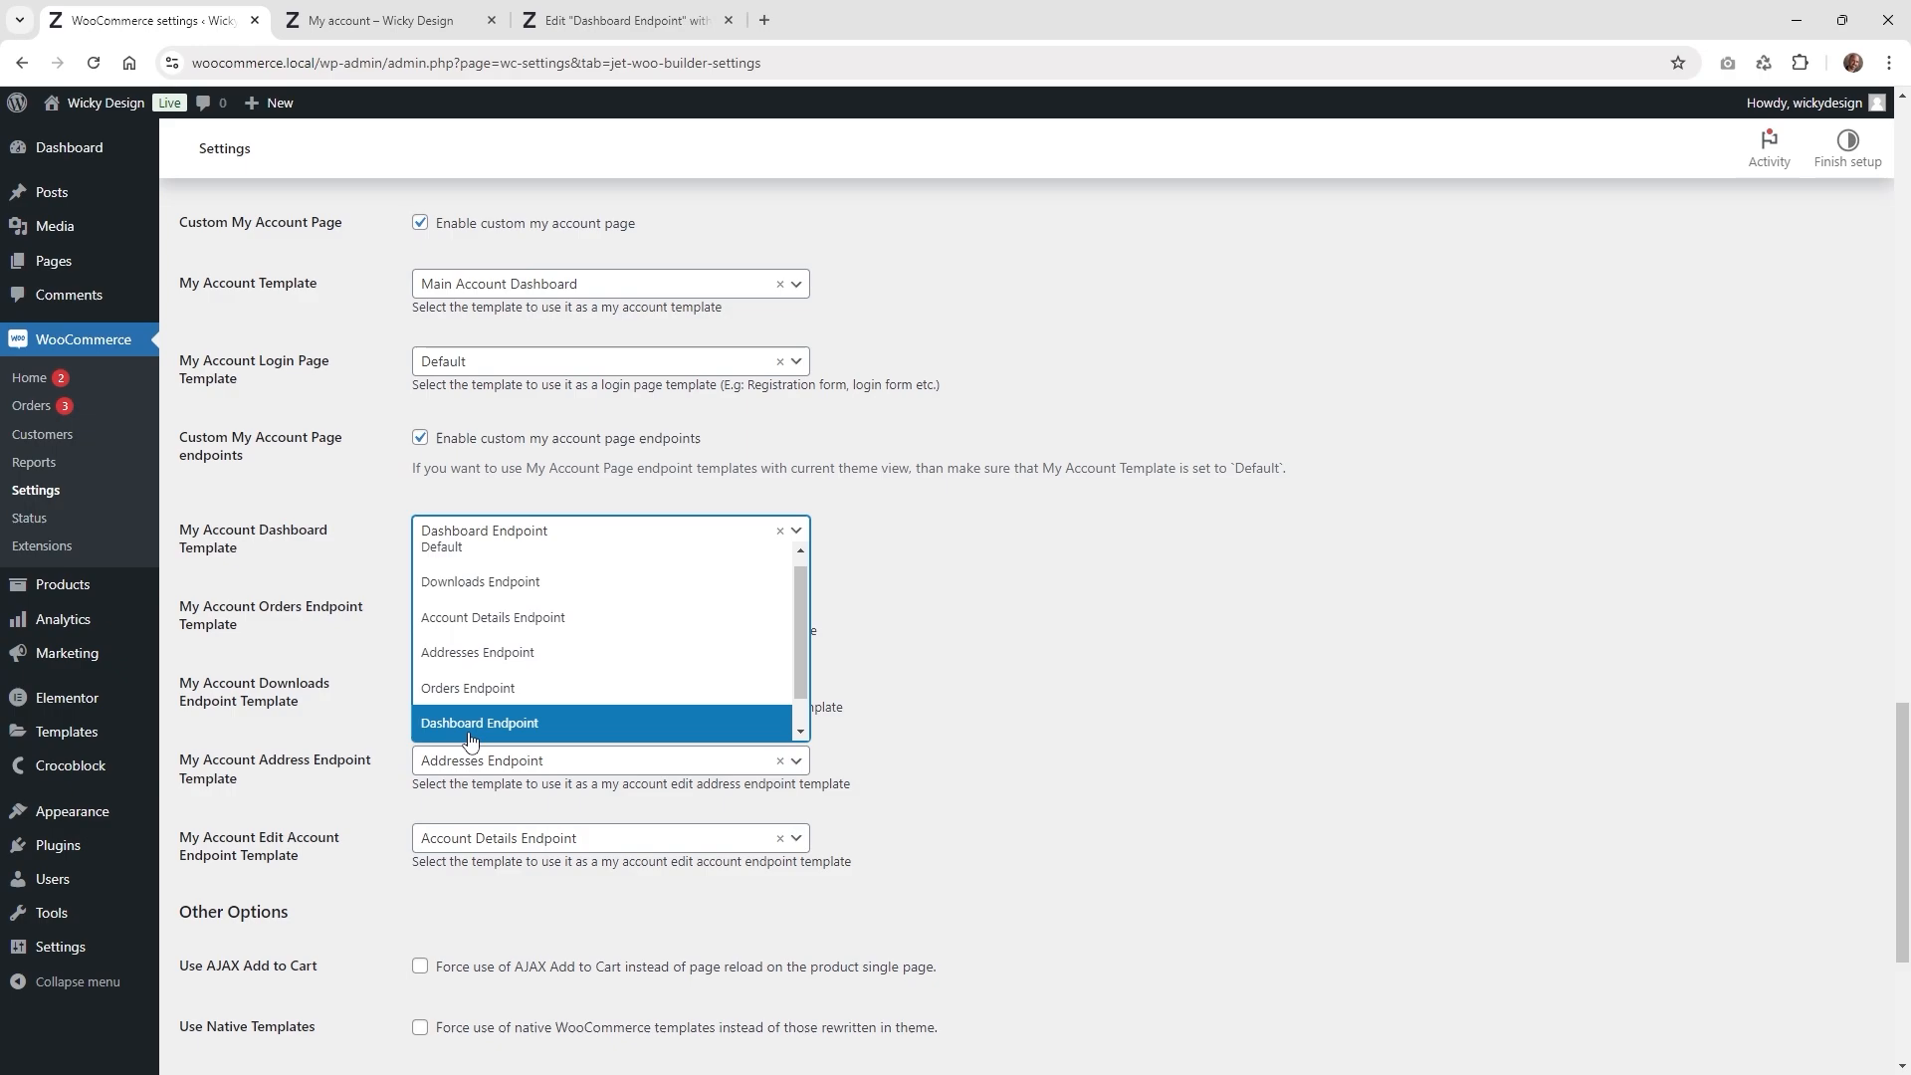
{"action": "left_click", "coordinate": [1005, 696]}
{"action": "scroll", "coordinate": [848, 657], "scroll_direction": "down", "scroll_amount": 3}
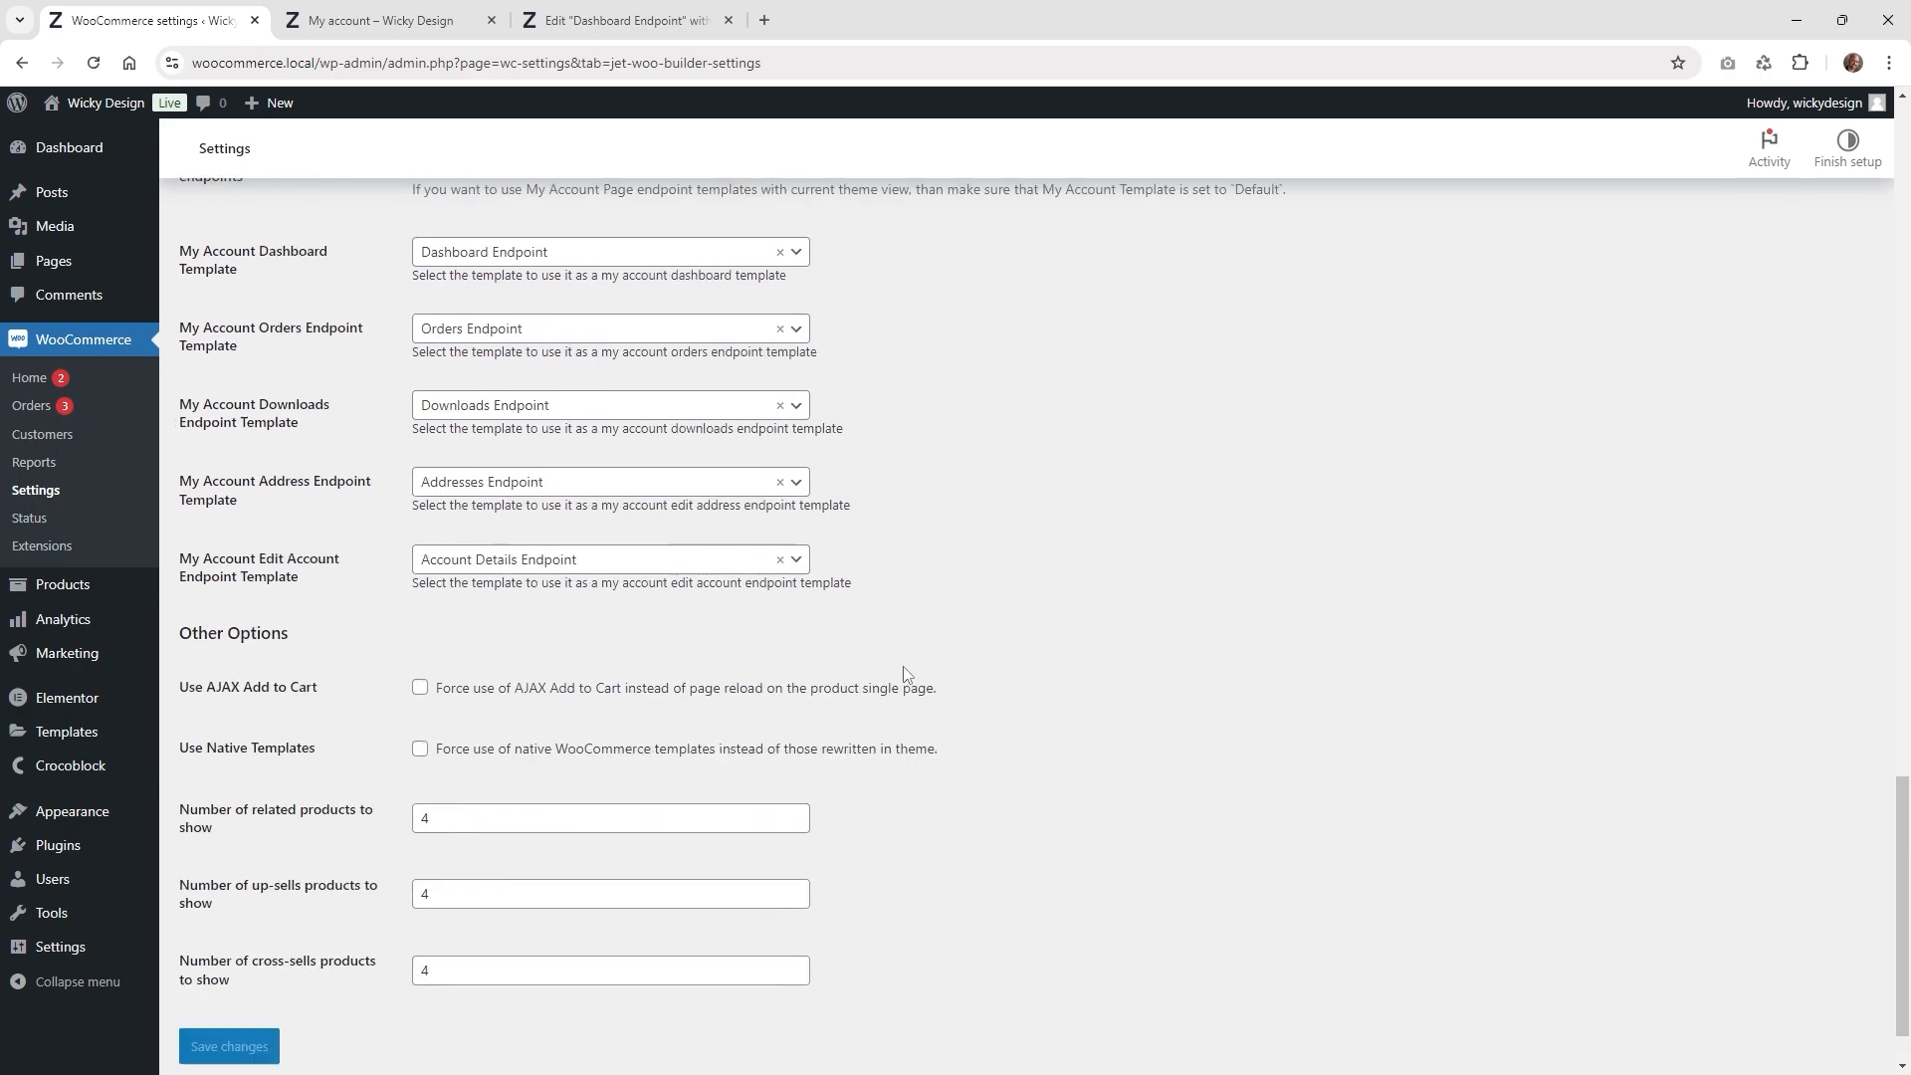
{"action": "scroll", "coordinate": [819, 787], "scroll_direction": "up", "scroll_amount": 1}
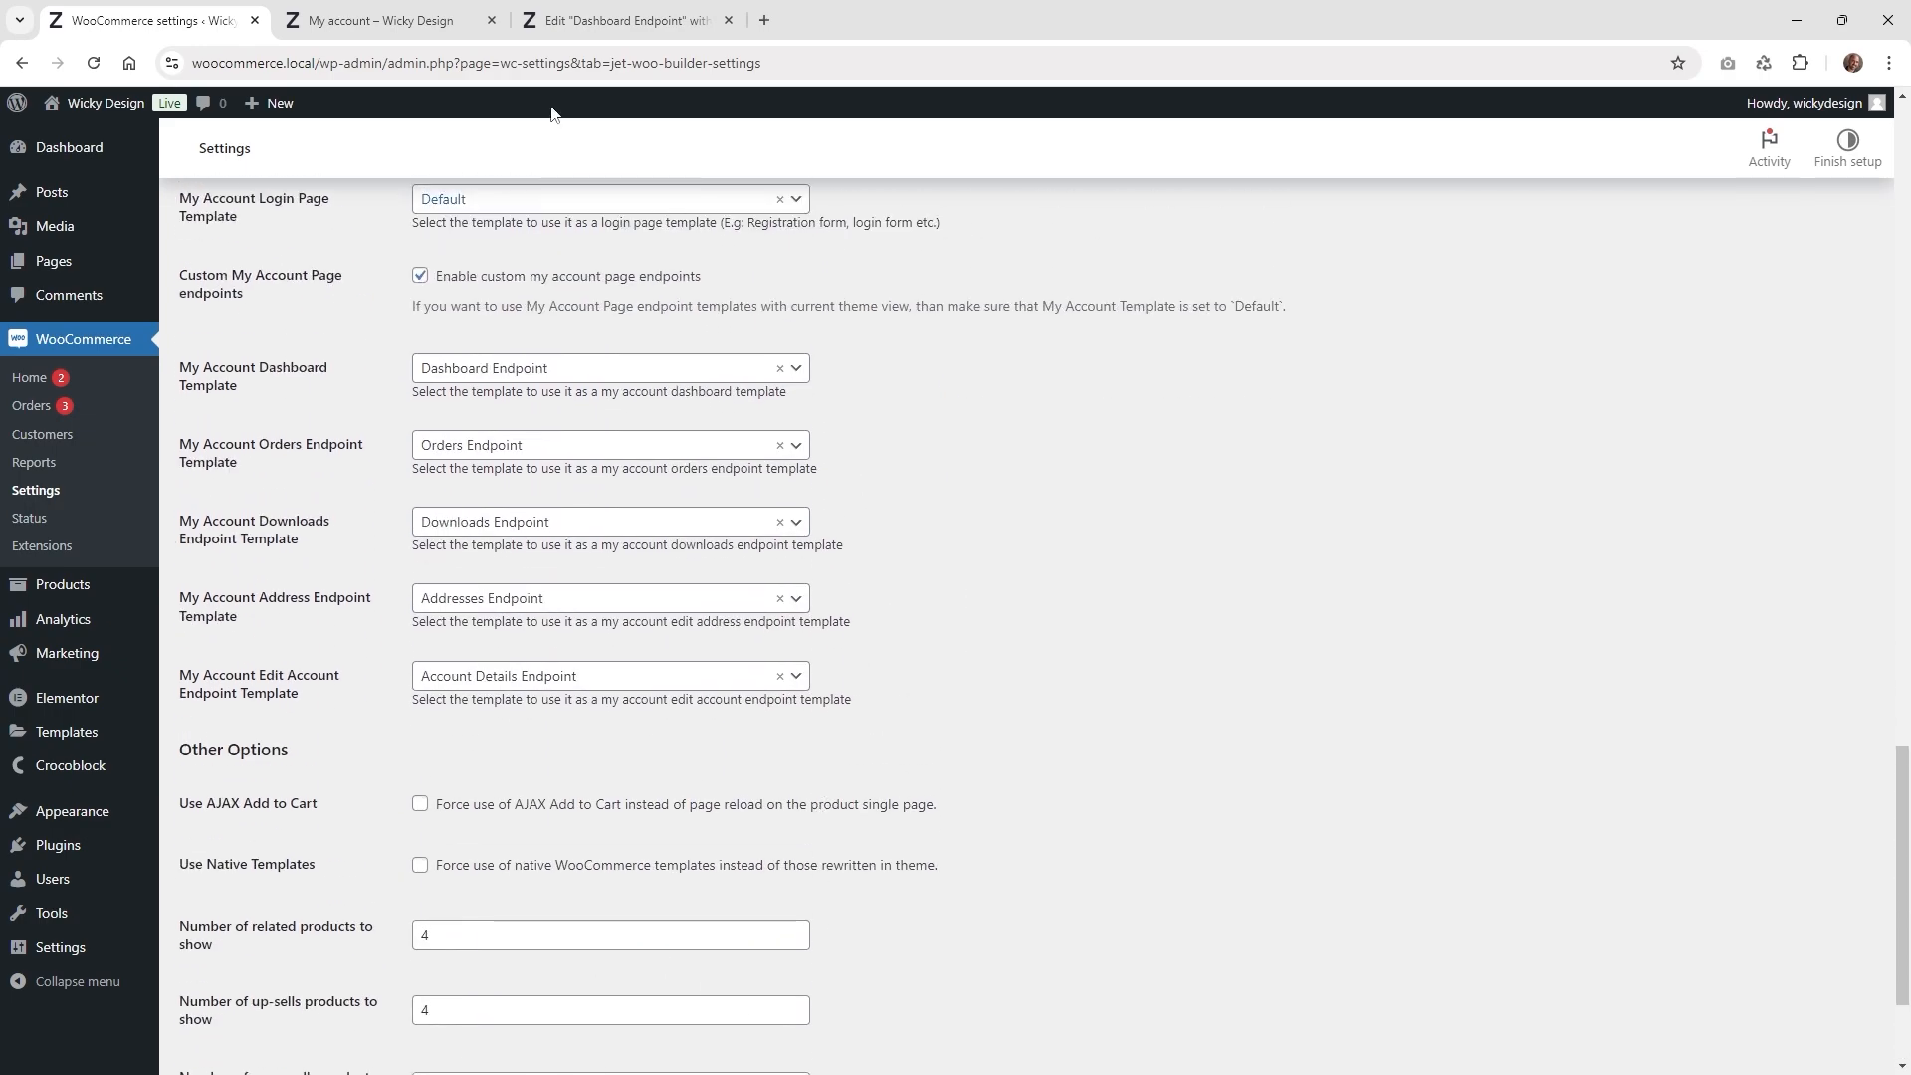
{"action": "left_click", "coordinate": [386, 10]}
{"action": "left_click", "coordinate": [943, 597]}
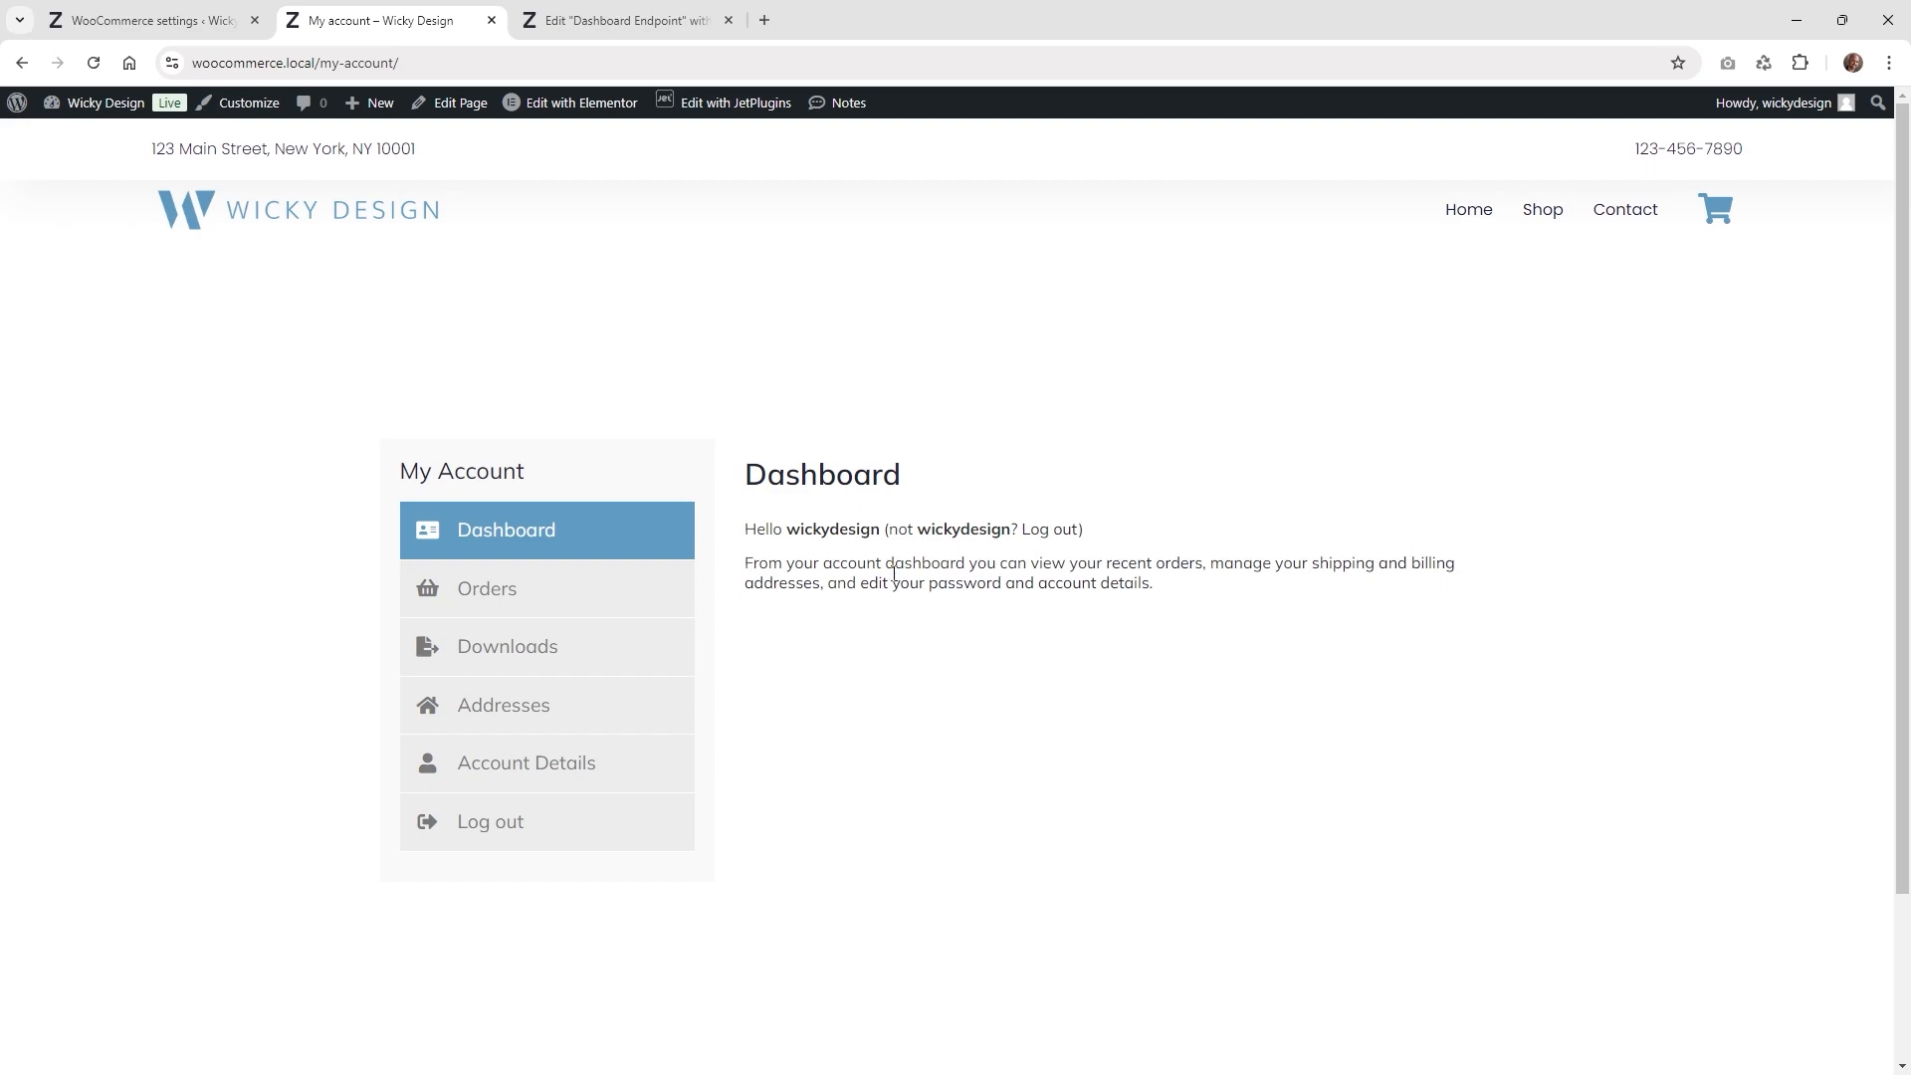
- Add an Image widget below the Account Dashboard widget in the Dashboard Endpoint template and save the template
{"action": "key", "text": "ctrl+Tab"}
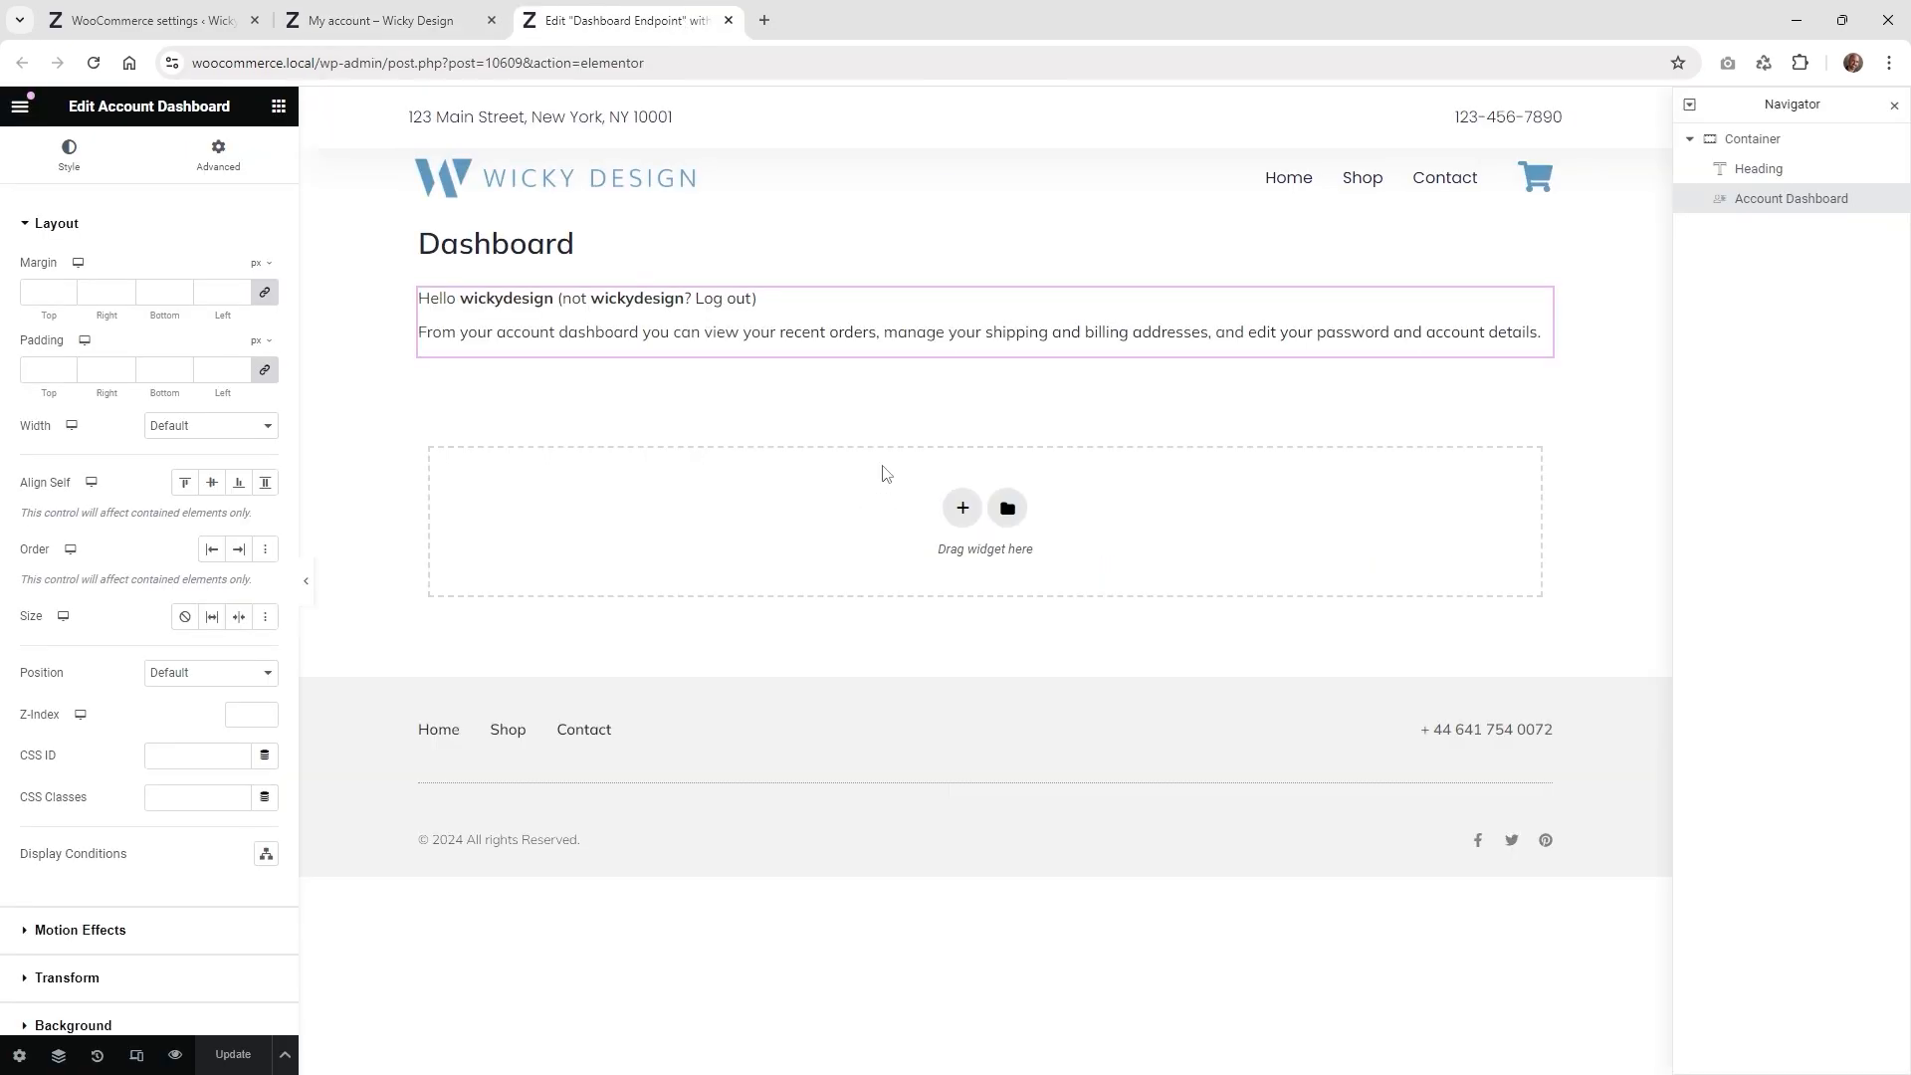
{"action": "left_click", "coordinate": [279, 106]}
{"action": "key", "text": "ctrl+shift+Tab"}
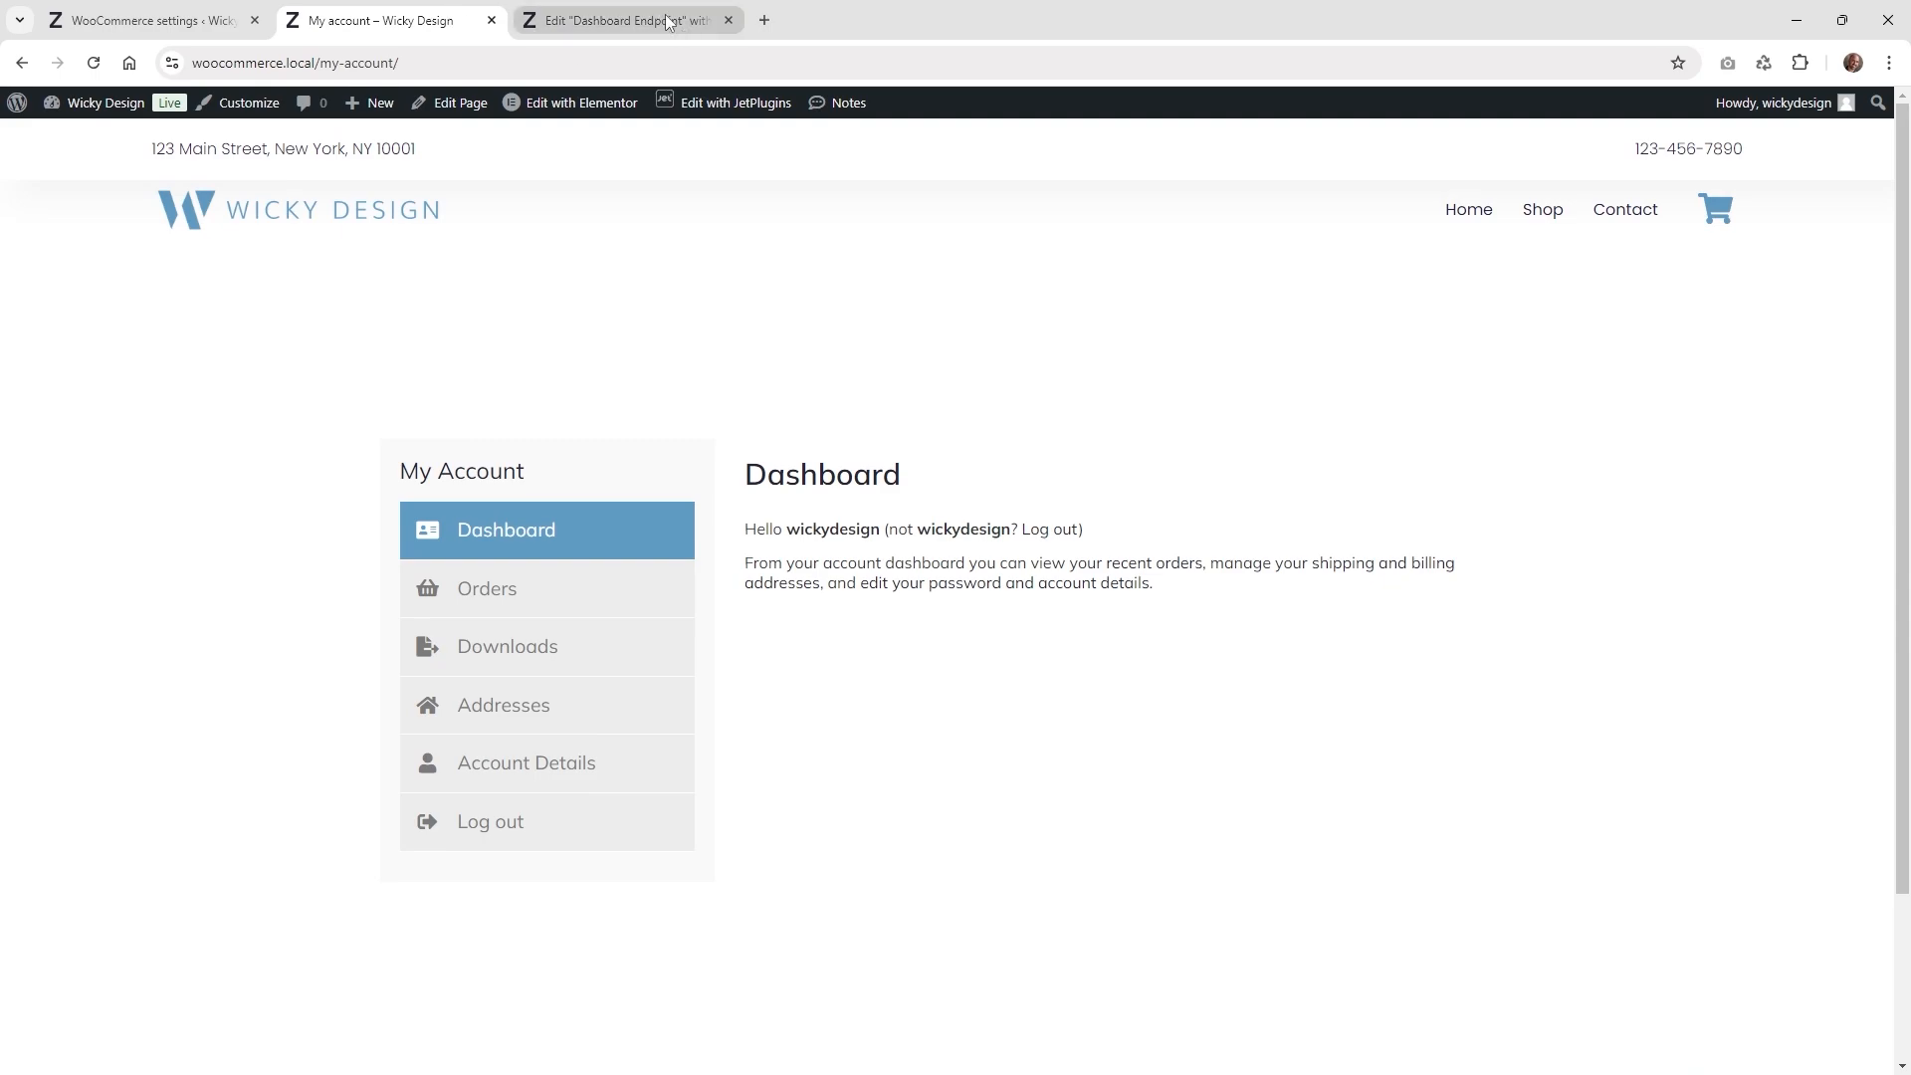
{"action": "key", "text": "ctrl+Tab"}
{"action": "scroll", "coordinate": [174, 381], "scroll_direction": "down", "scroll_amount": 5}
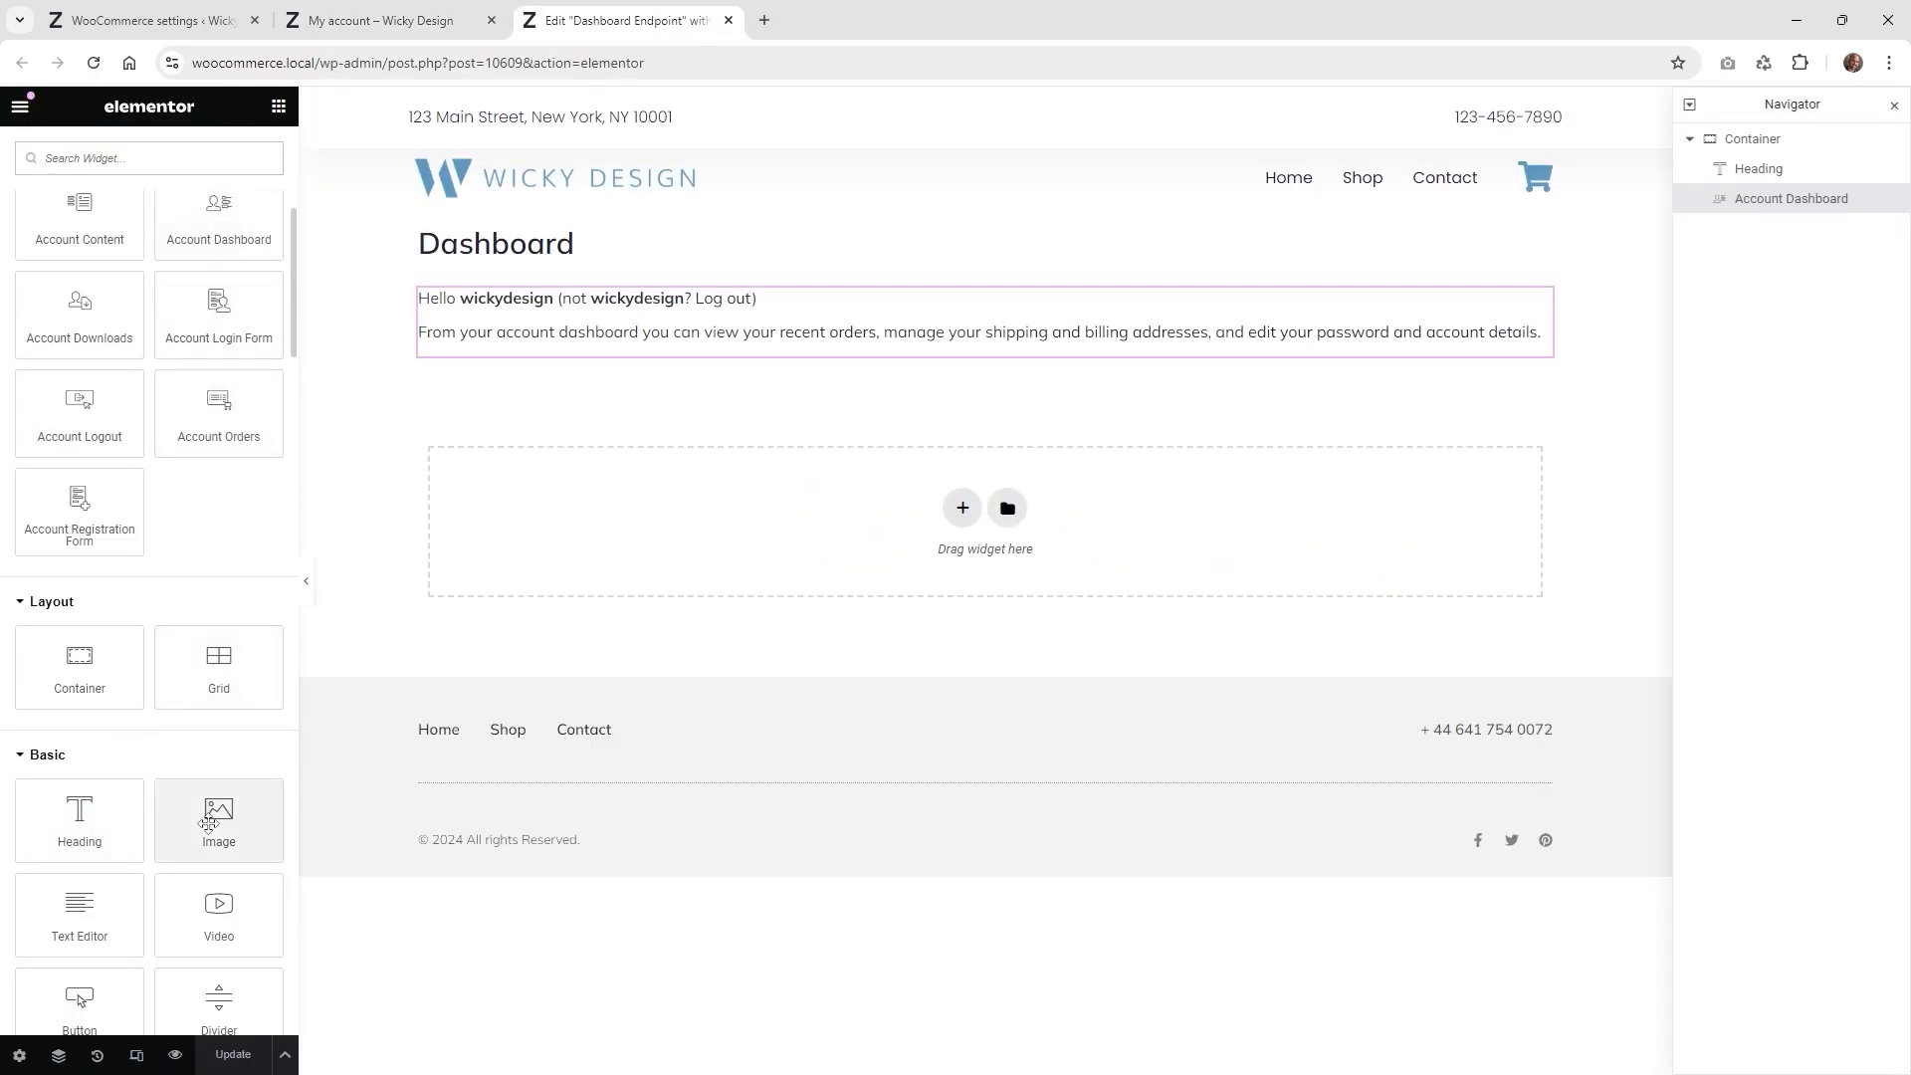
{"action": "left_click_drag", "start_coordinate": [242, 786], "coordinate": [594, 344]}
{"action": "left_click", "coordinate": [232, 1057]}
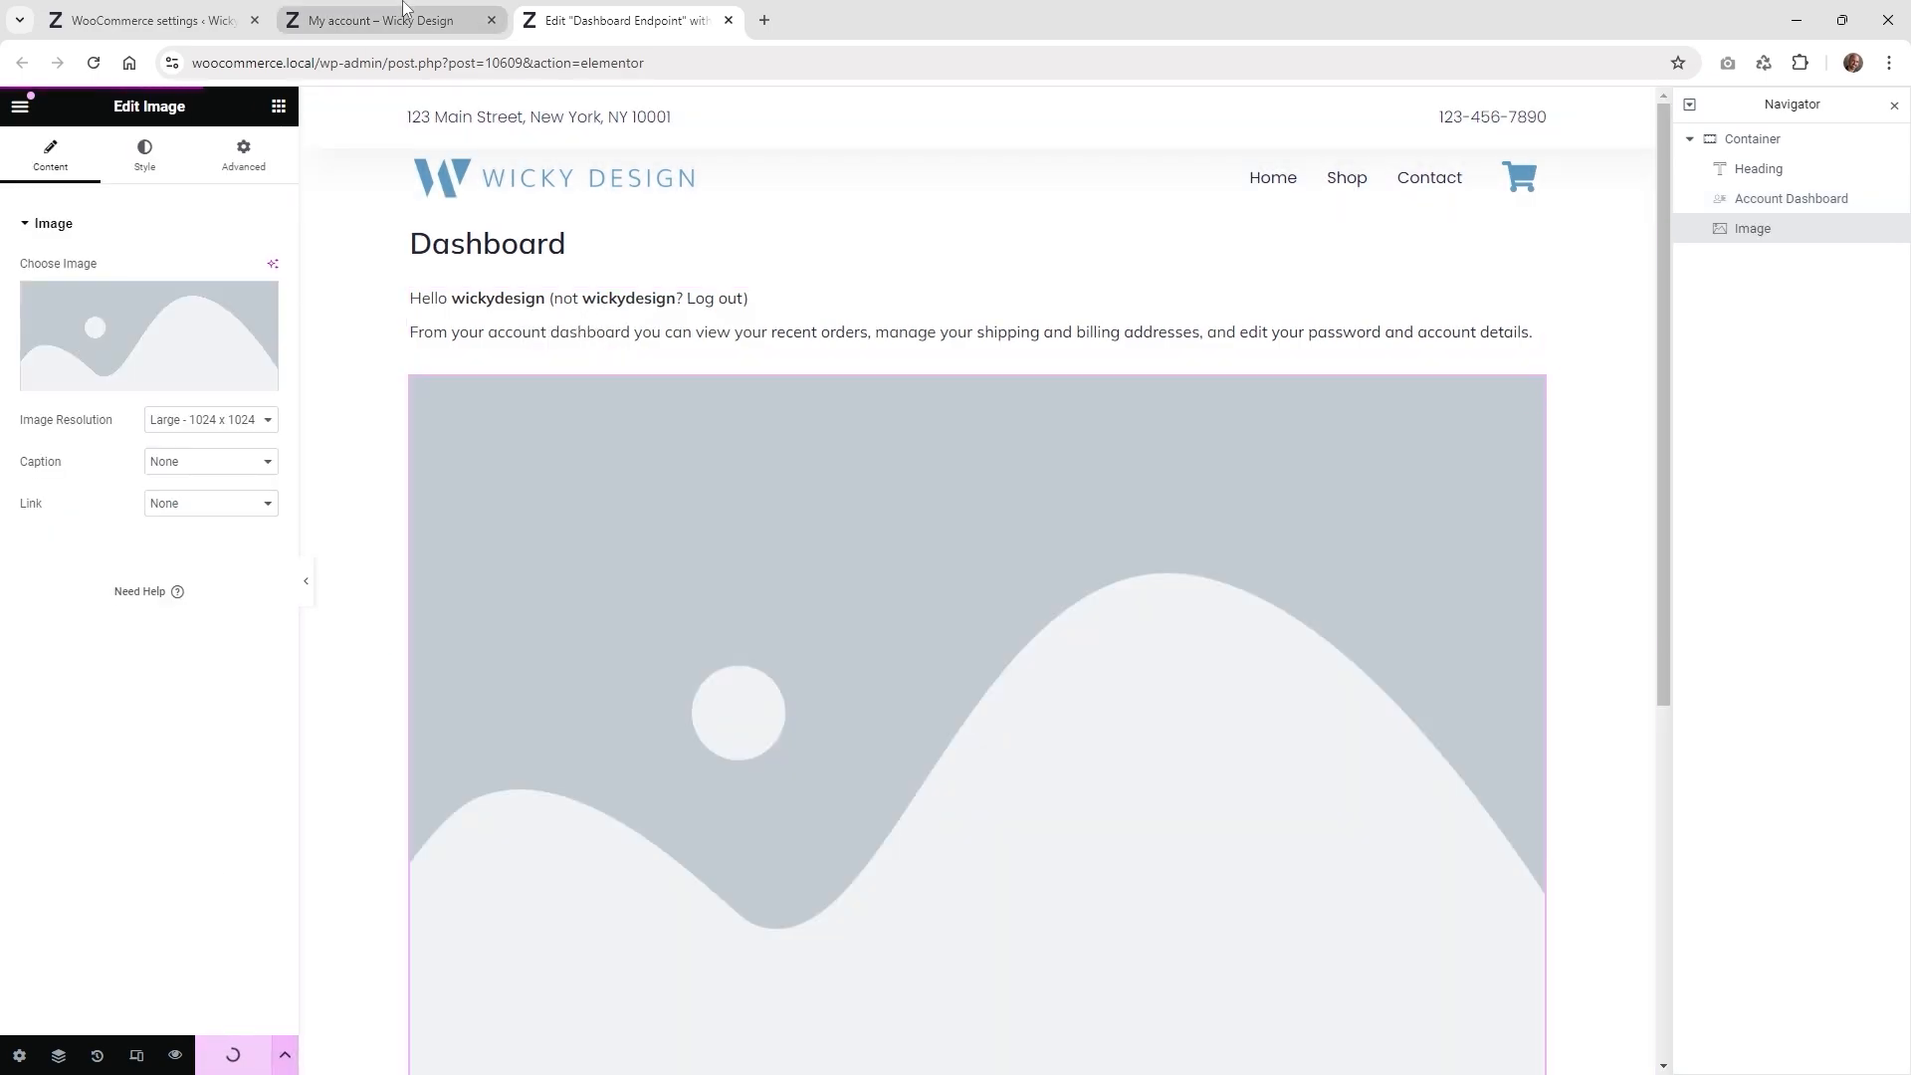
- Reload the front-end my-account page and check the dashboard content for the added image
{"action": "left_click", "coordinate": [405, 10]}
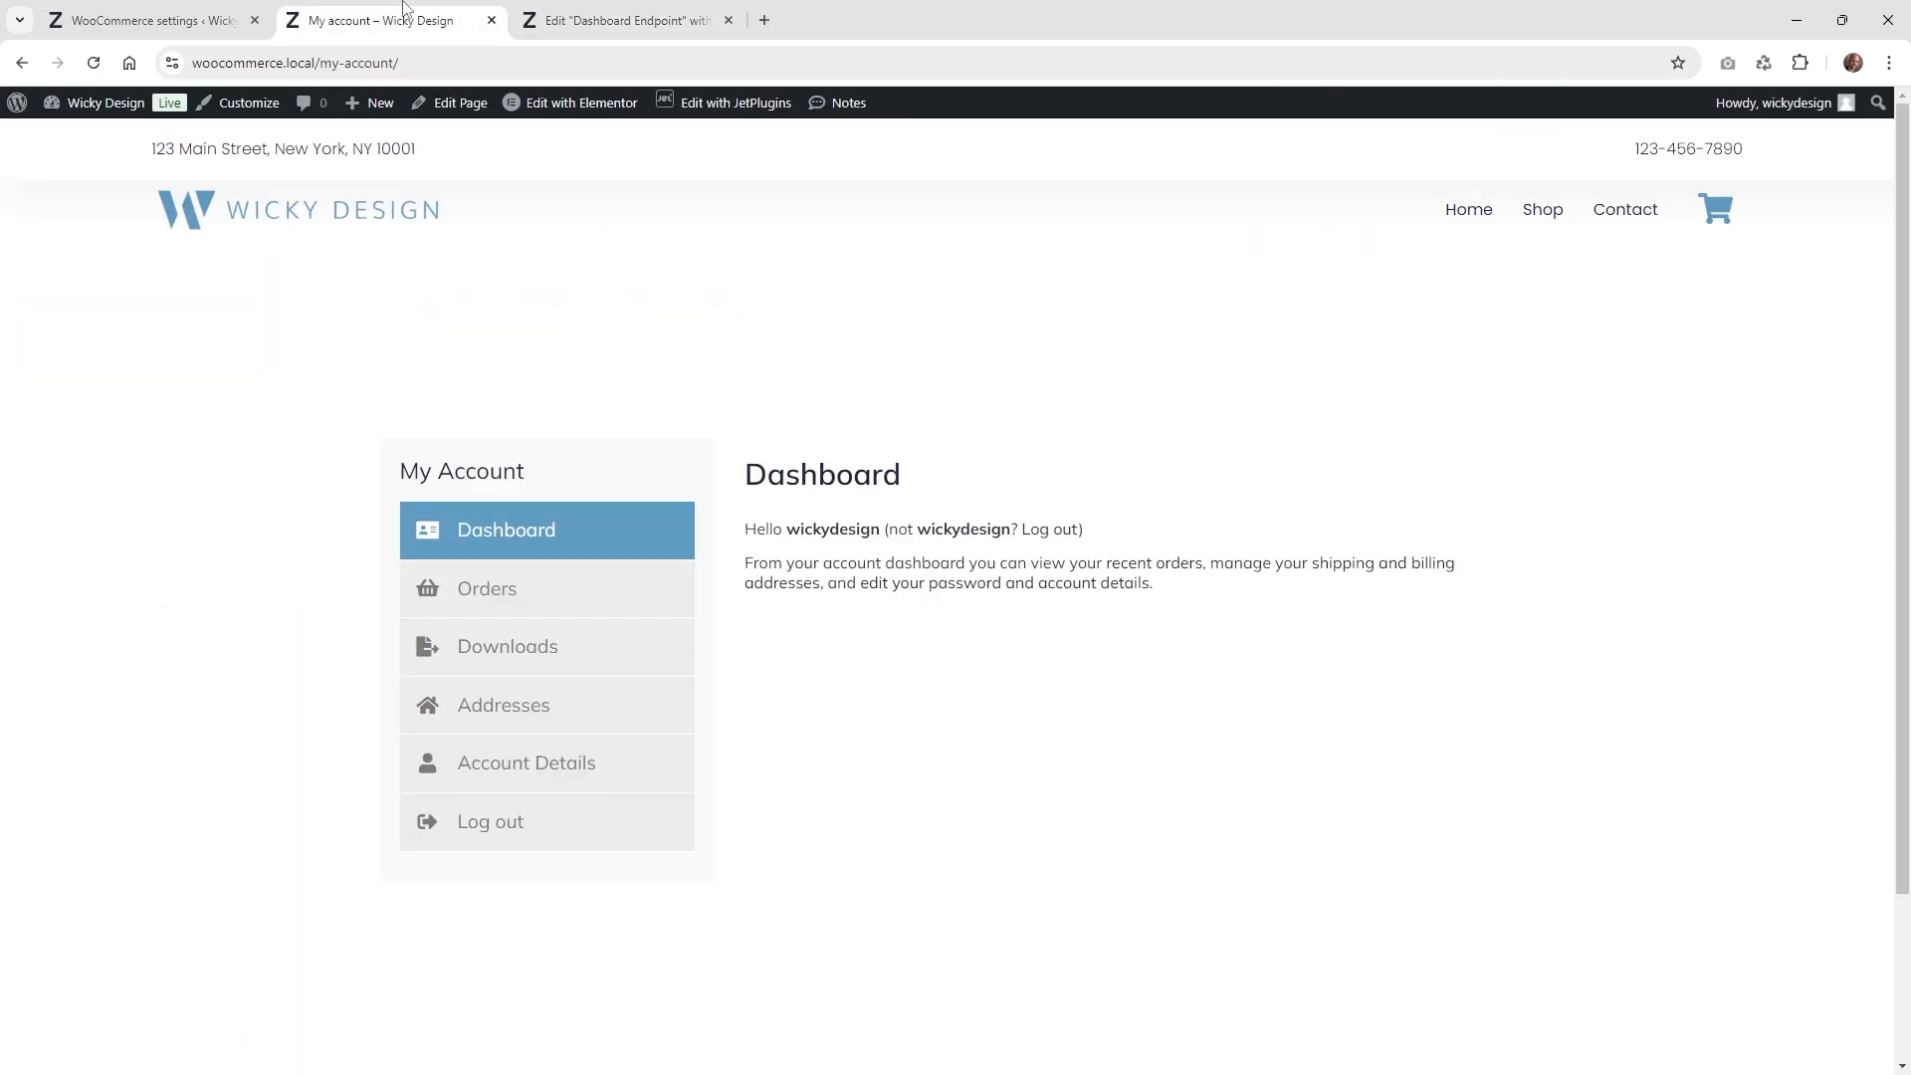
{"action": "left_click", "coordinate": [92, 65]}
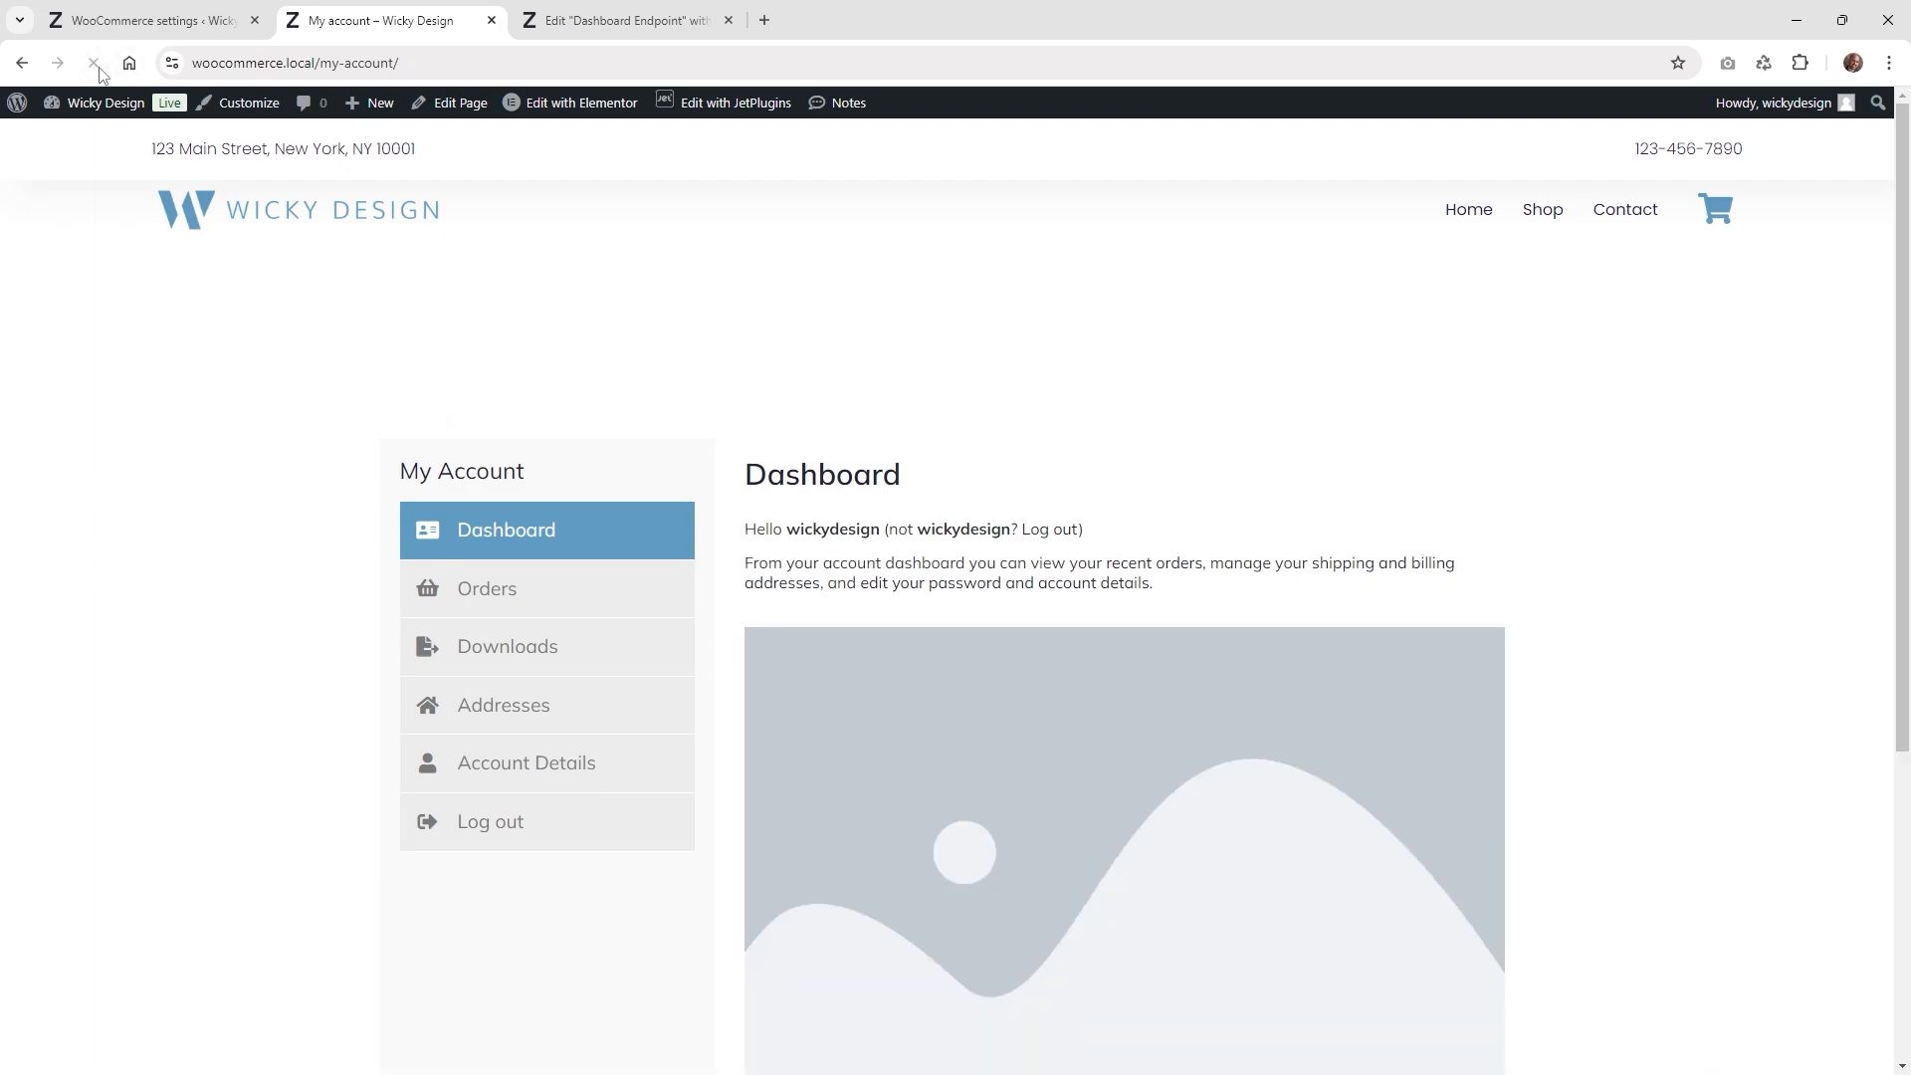
{"action": "scroll", "coordinate": [1071, 645], "scroll_direction": "down", "scroll_amount": 5}
{"action": "scroll", "coordinate": [1070, 648], "scroll_direction": "up", "scroll_amount": 3}
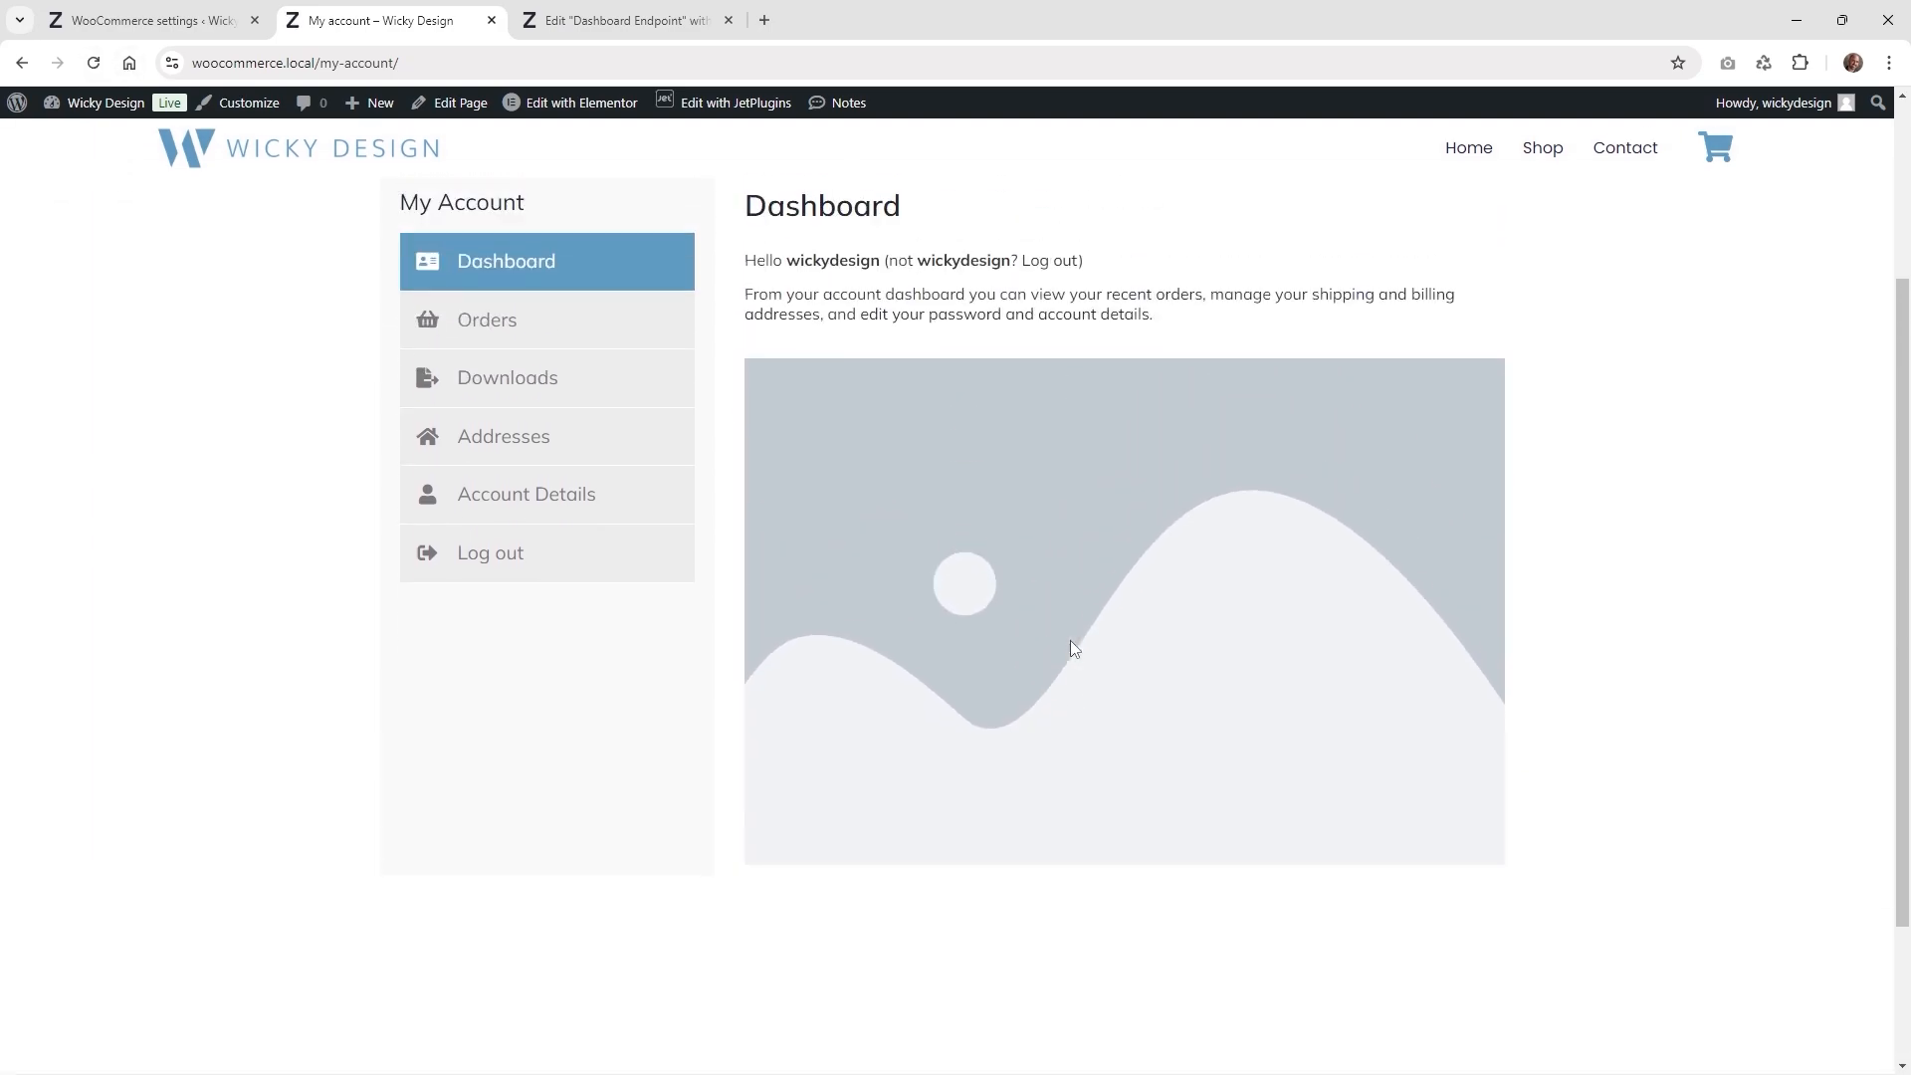
- Delete the Image widget from the Dashboard Endpoint template, save it, and reload the front-end my-account page
{"action": "left_click", "coordinate": [672, 10]}
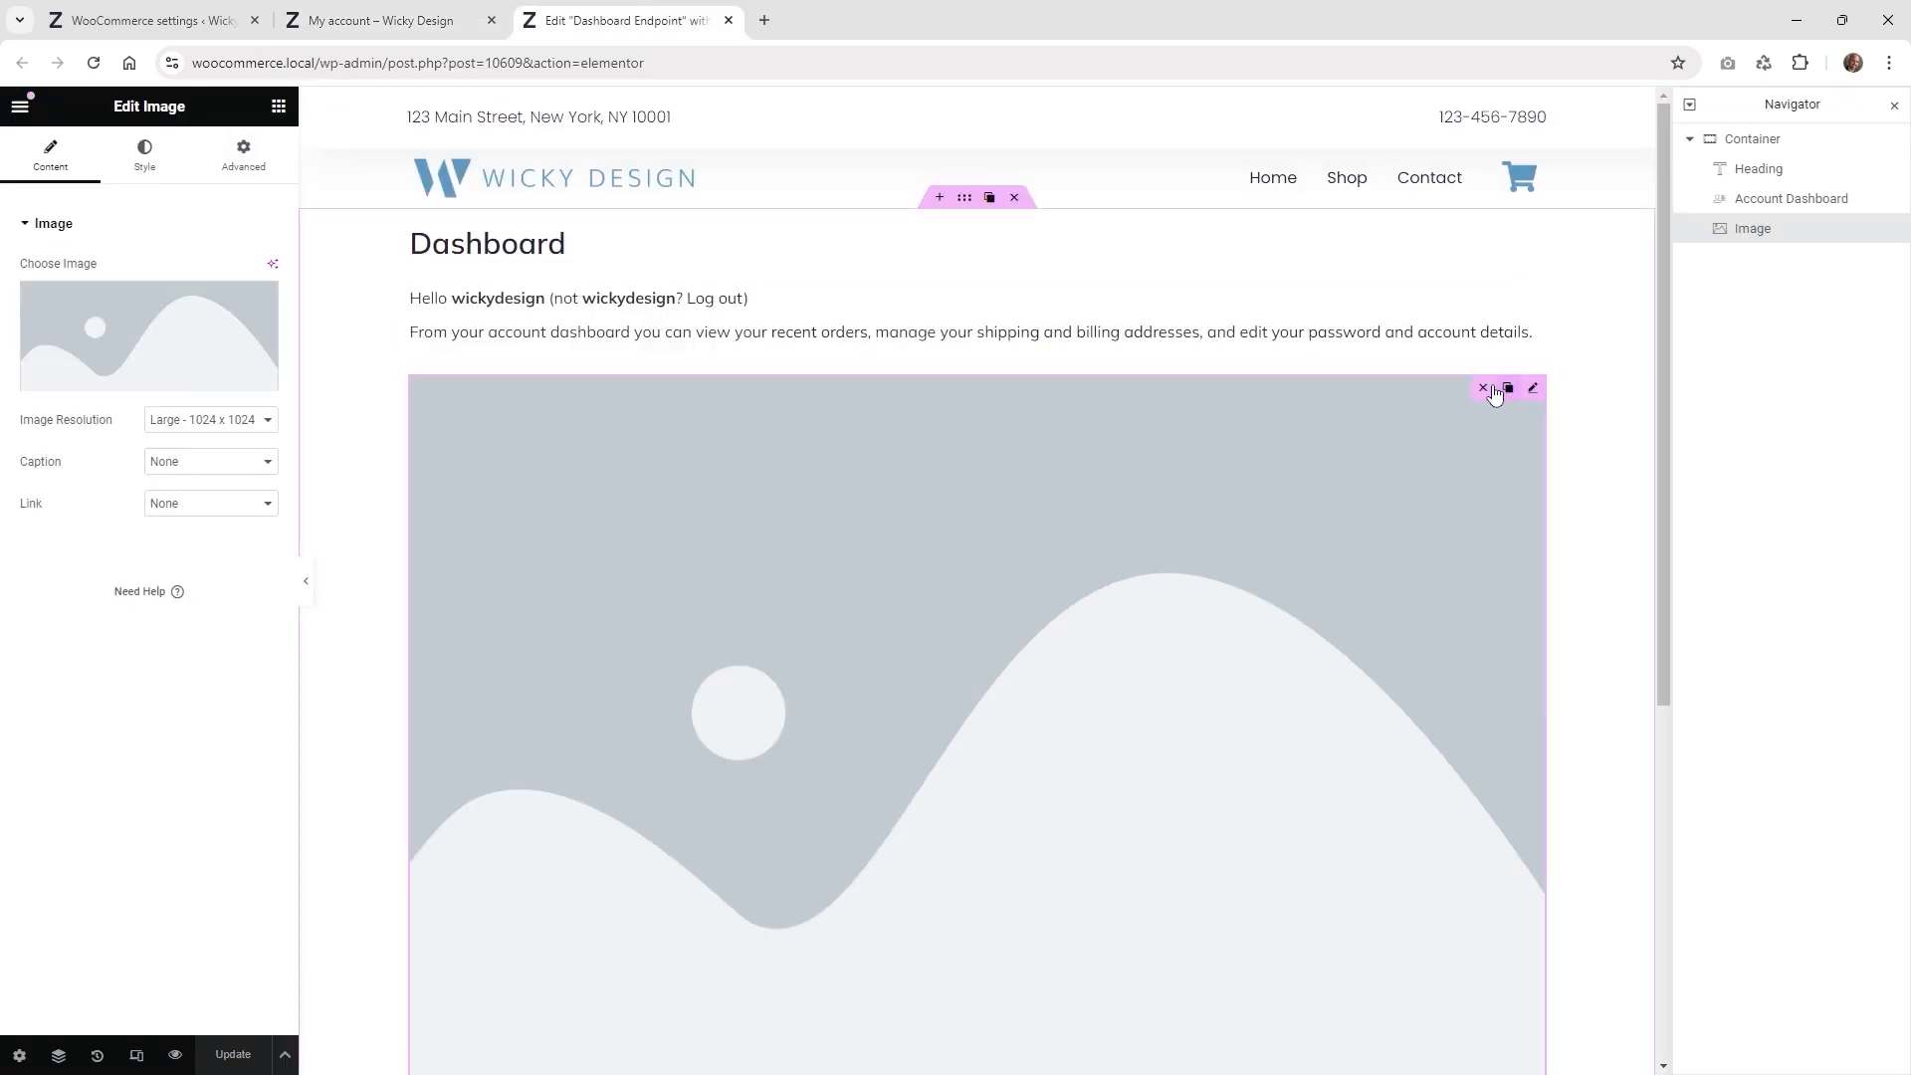
{"action": "left_click", "coordinate": [1487, 395]}
{"action": "left_click", "coordinate": [232, 1055]}
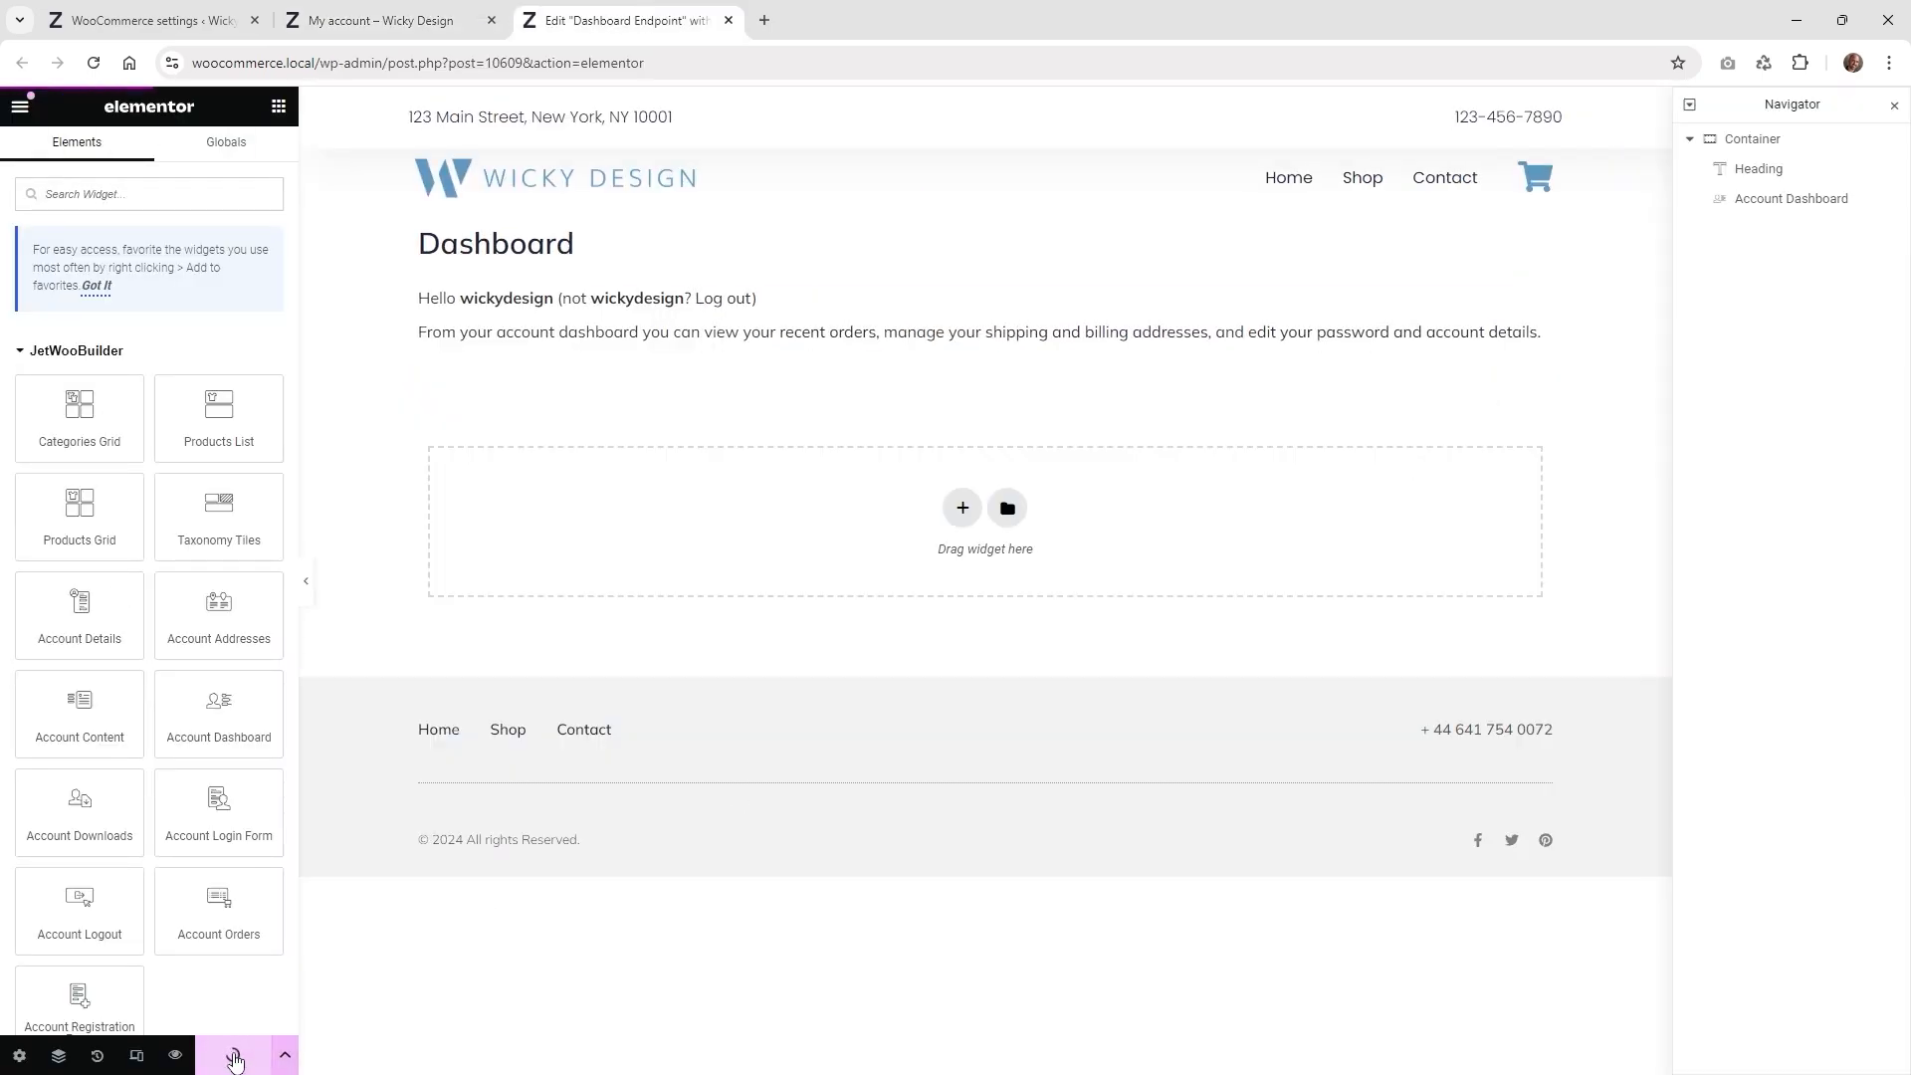
{"action": "left_click", "coordinate": [351, 12]}
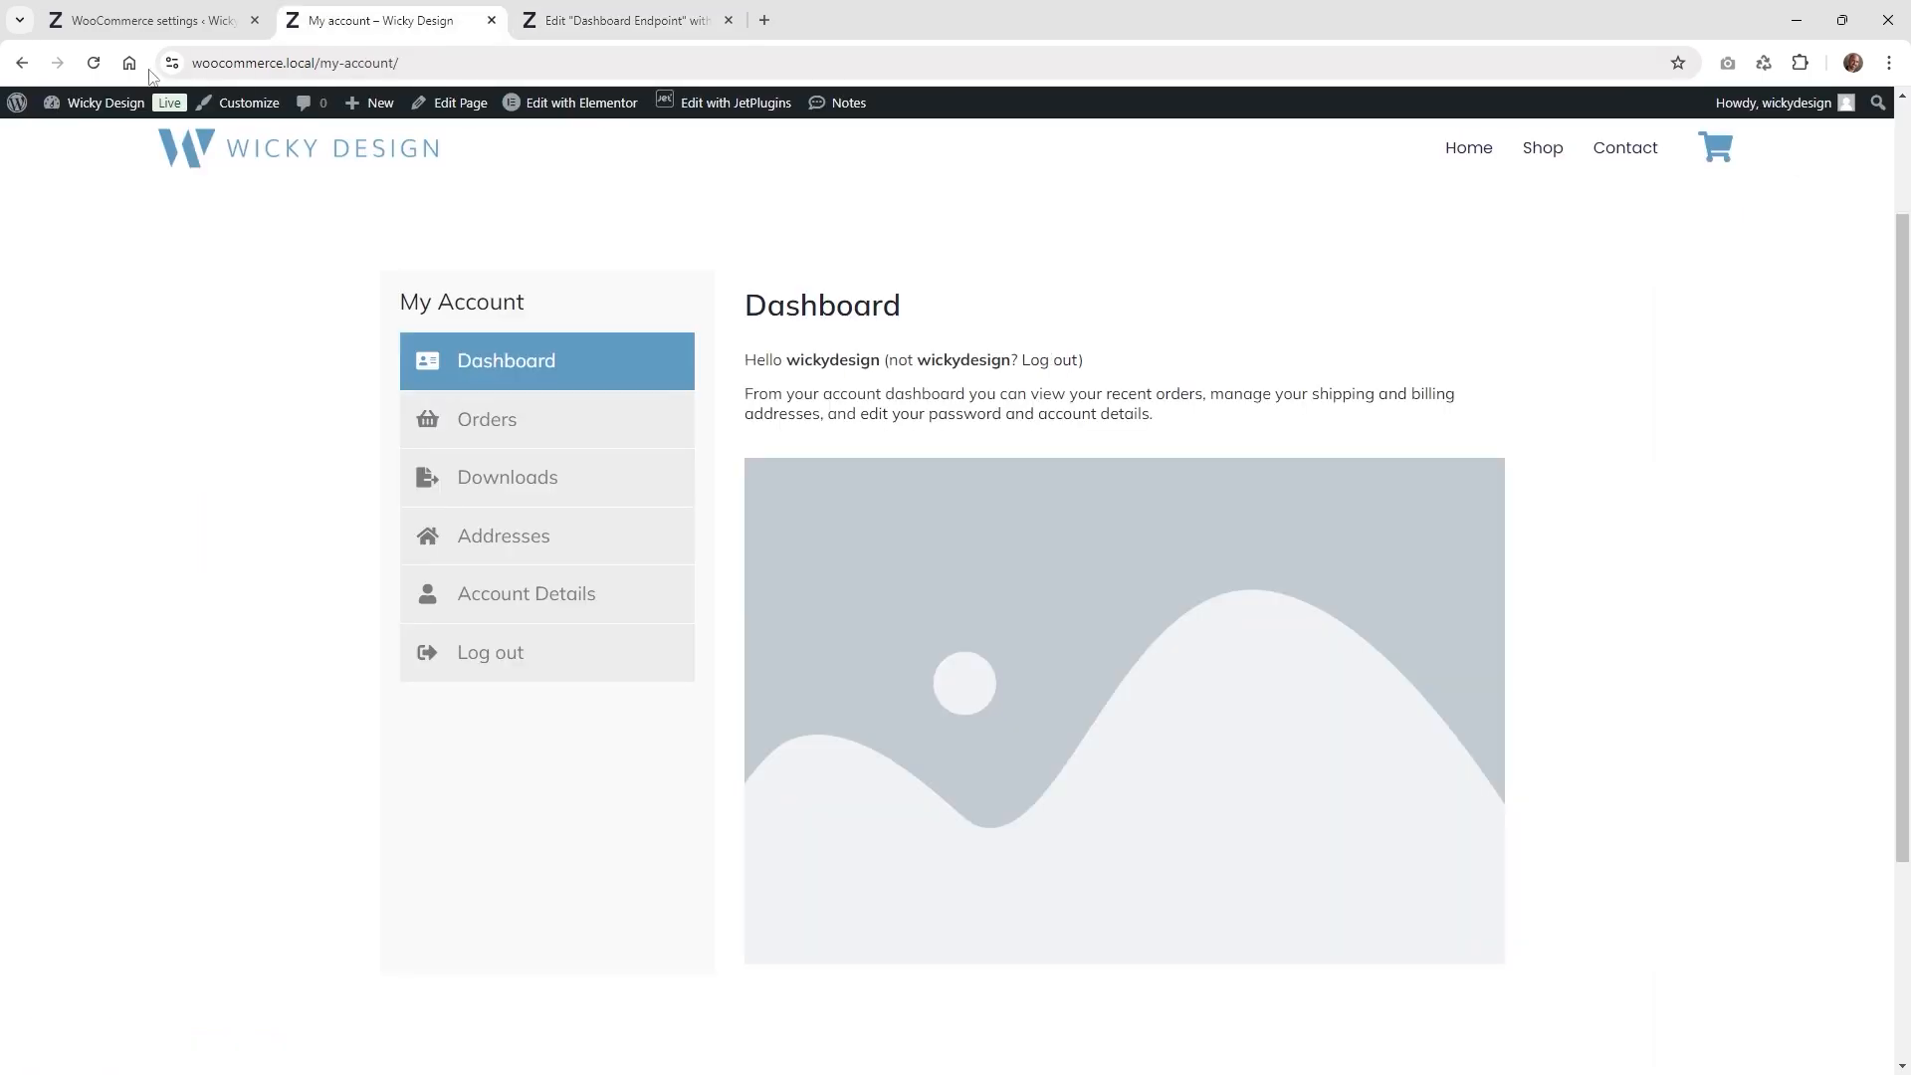
{"action": "left_click", "coordinate": [93, 63]}
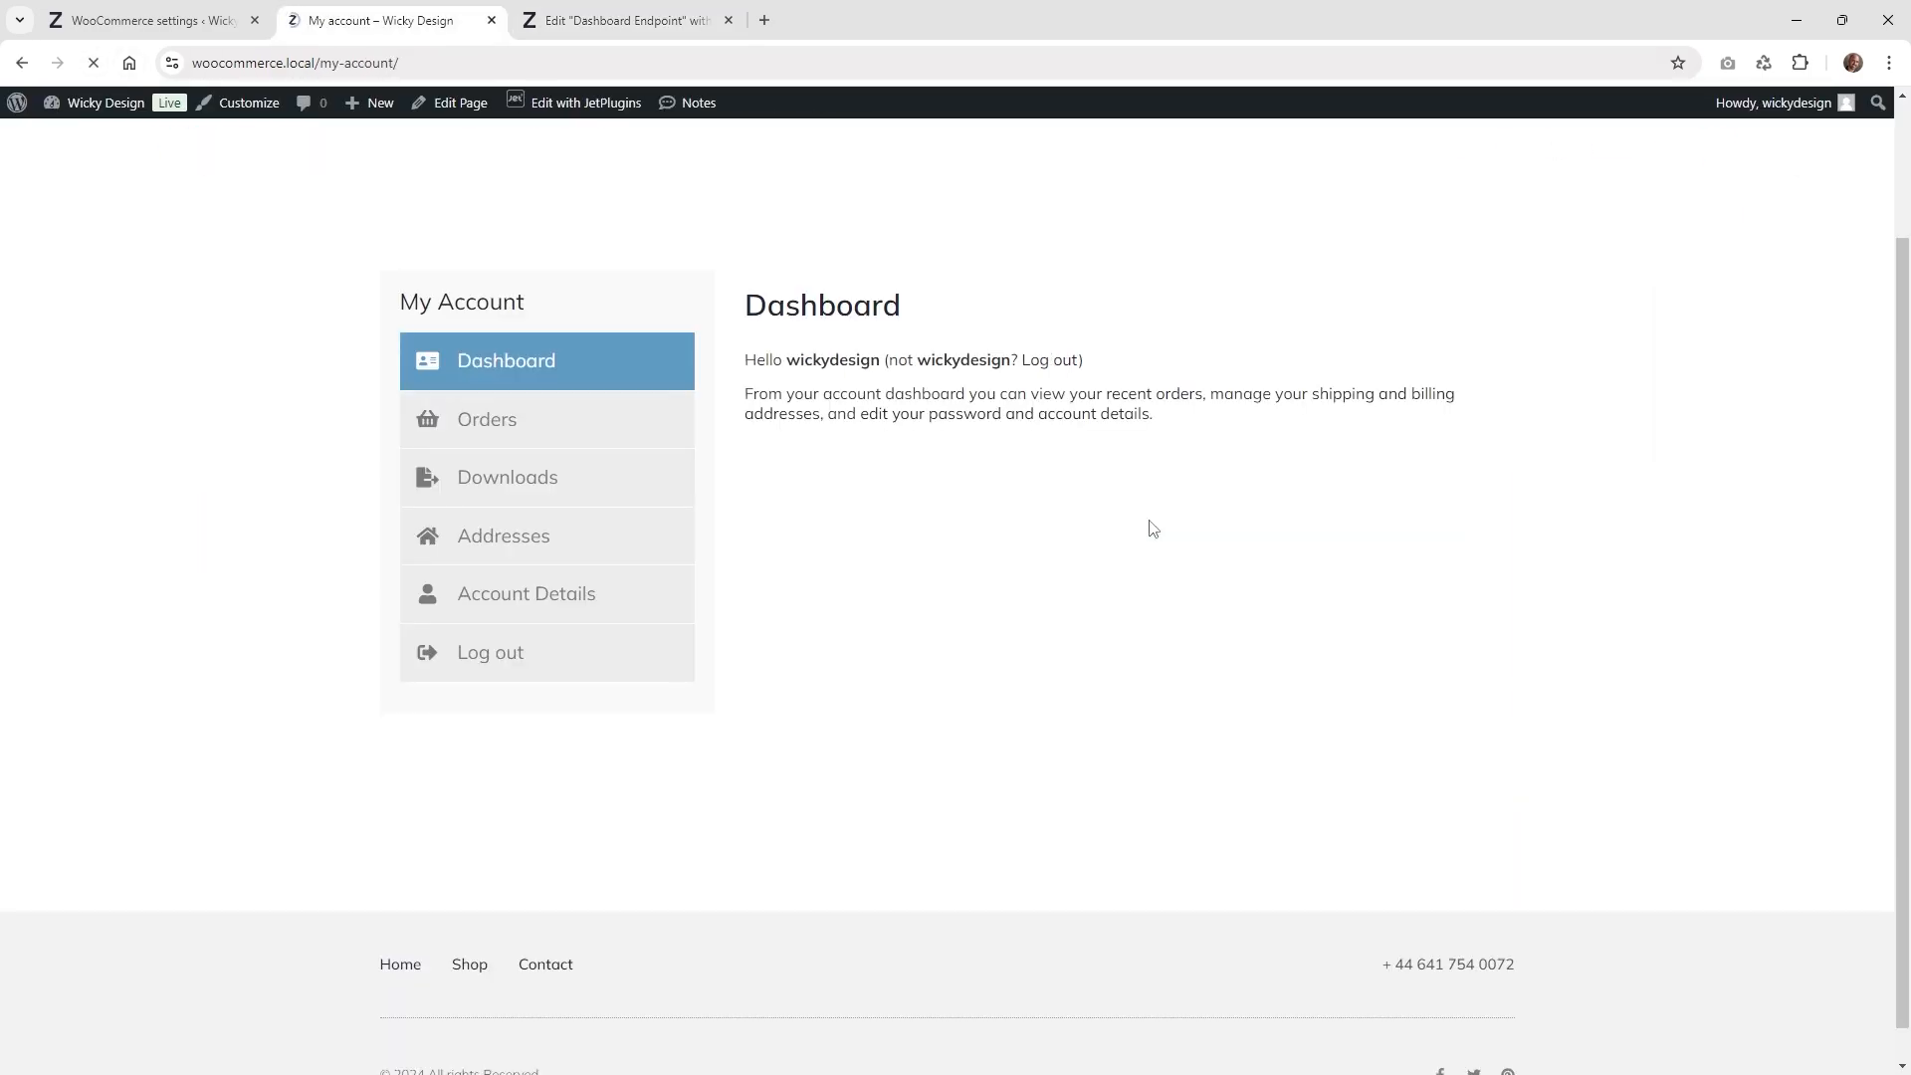
- Check the My Account Orders Endpoint template assignment in the settings and open the Orders section of the front-end account page
{"action": "left_click", "coordinate": [159, 20]}
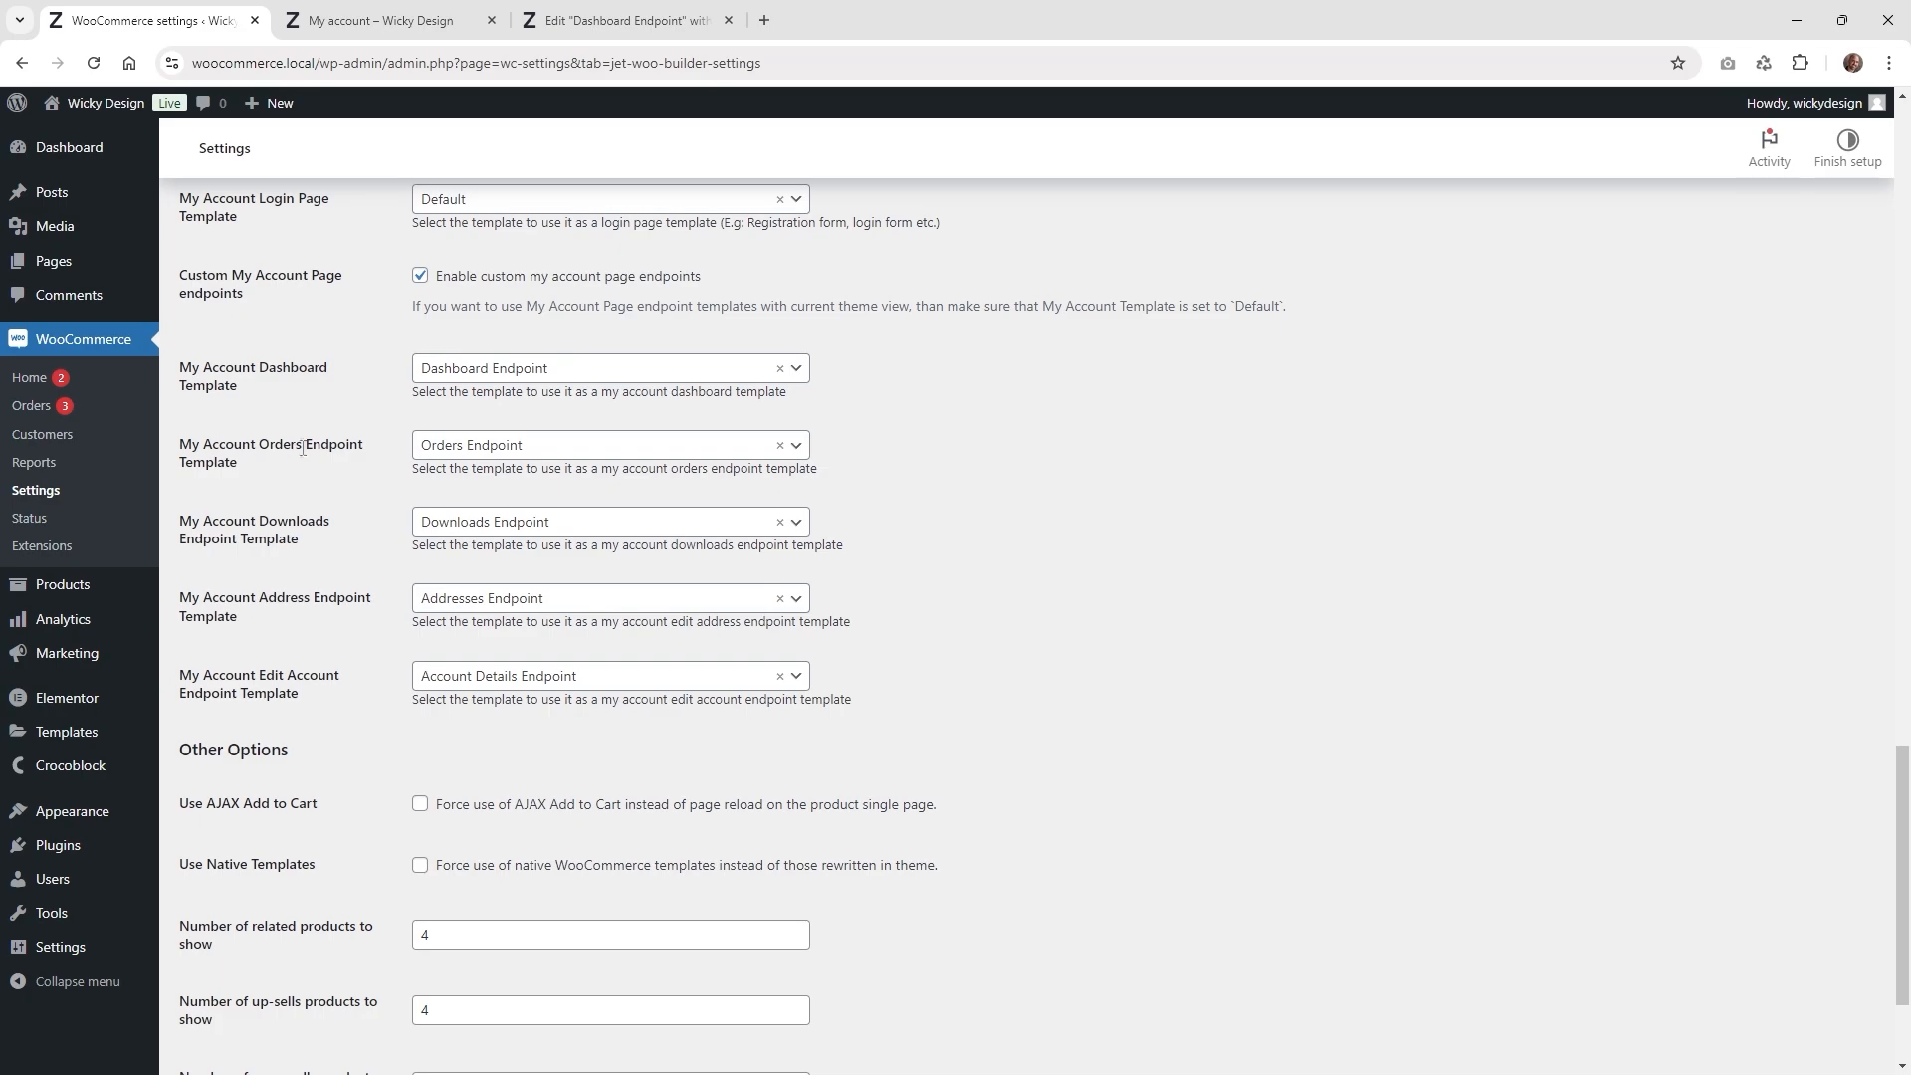
{"action": "left_click", "coordinate": [378, 20]}
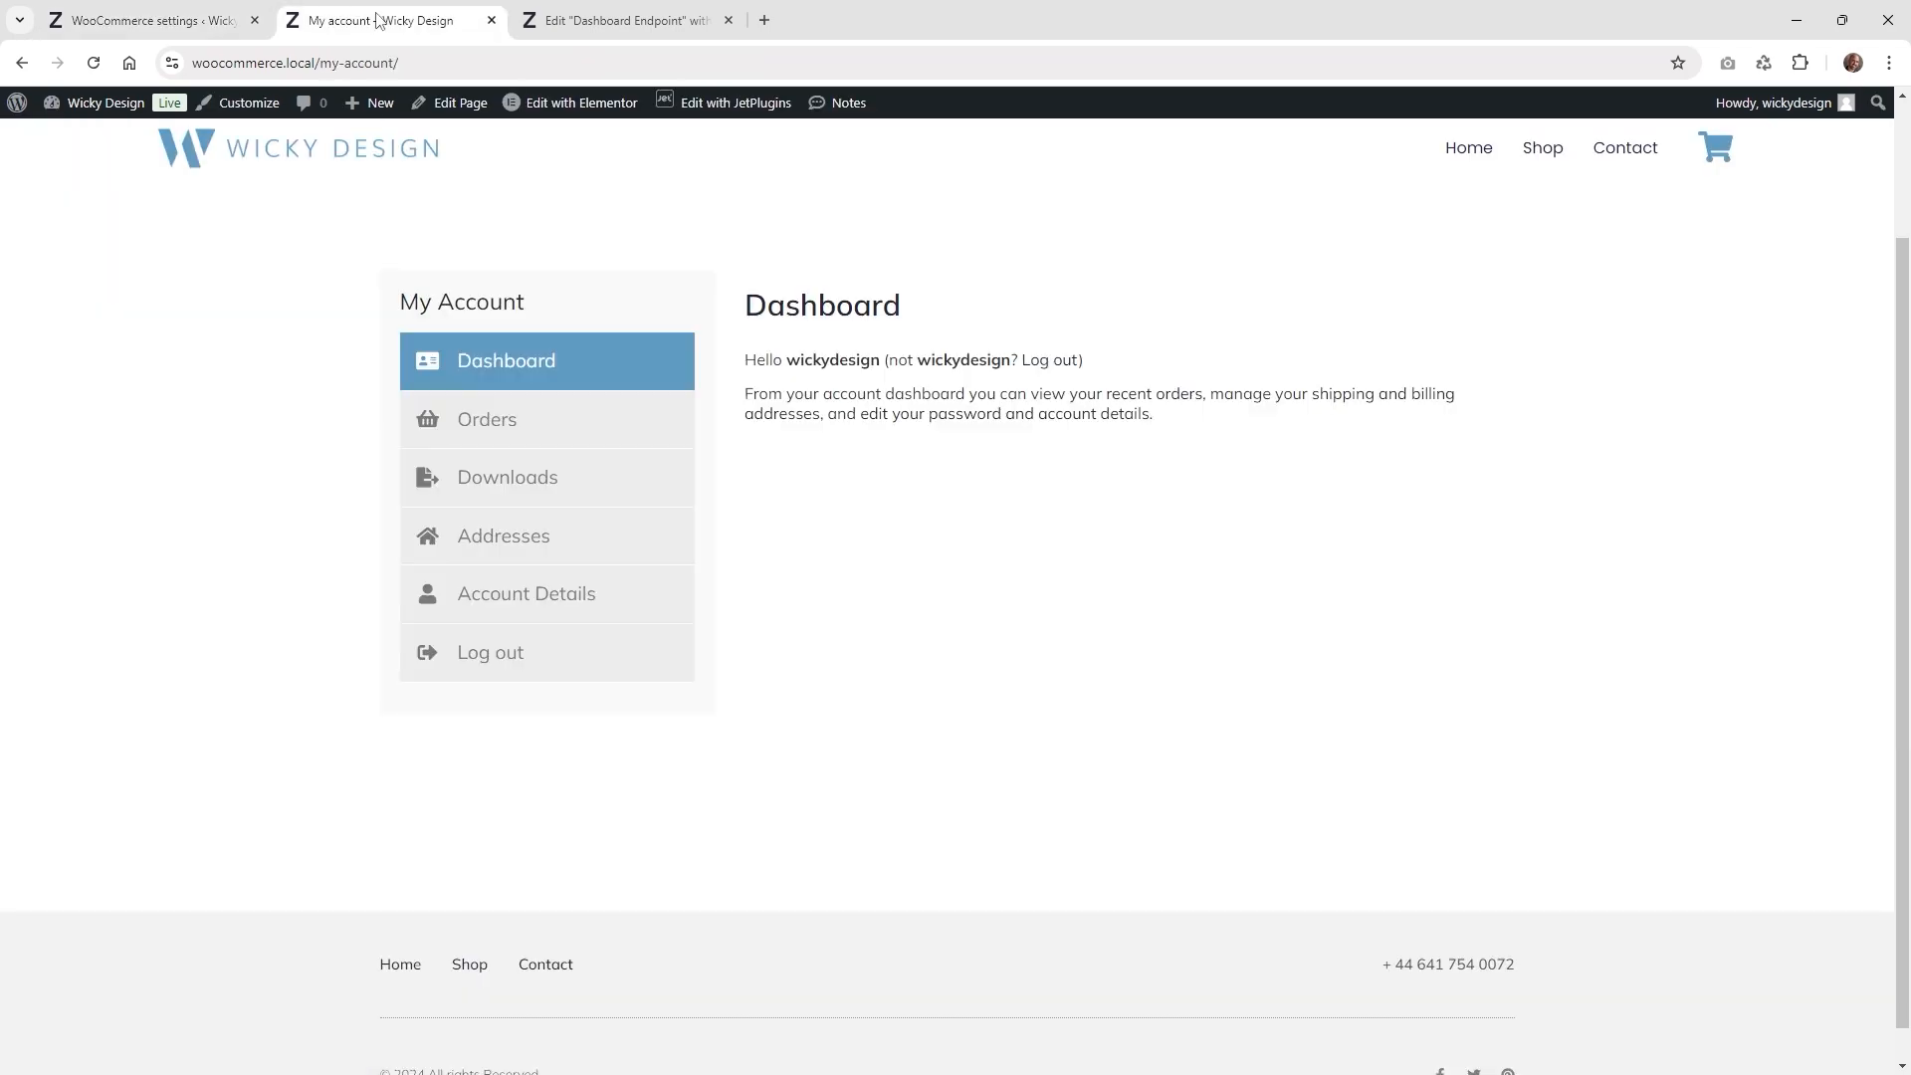
{"action": "left_click", "coordinate": [499, 426]}
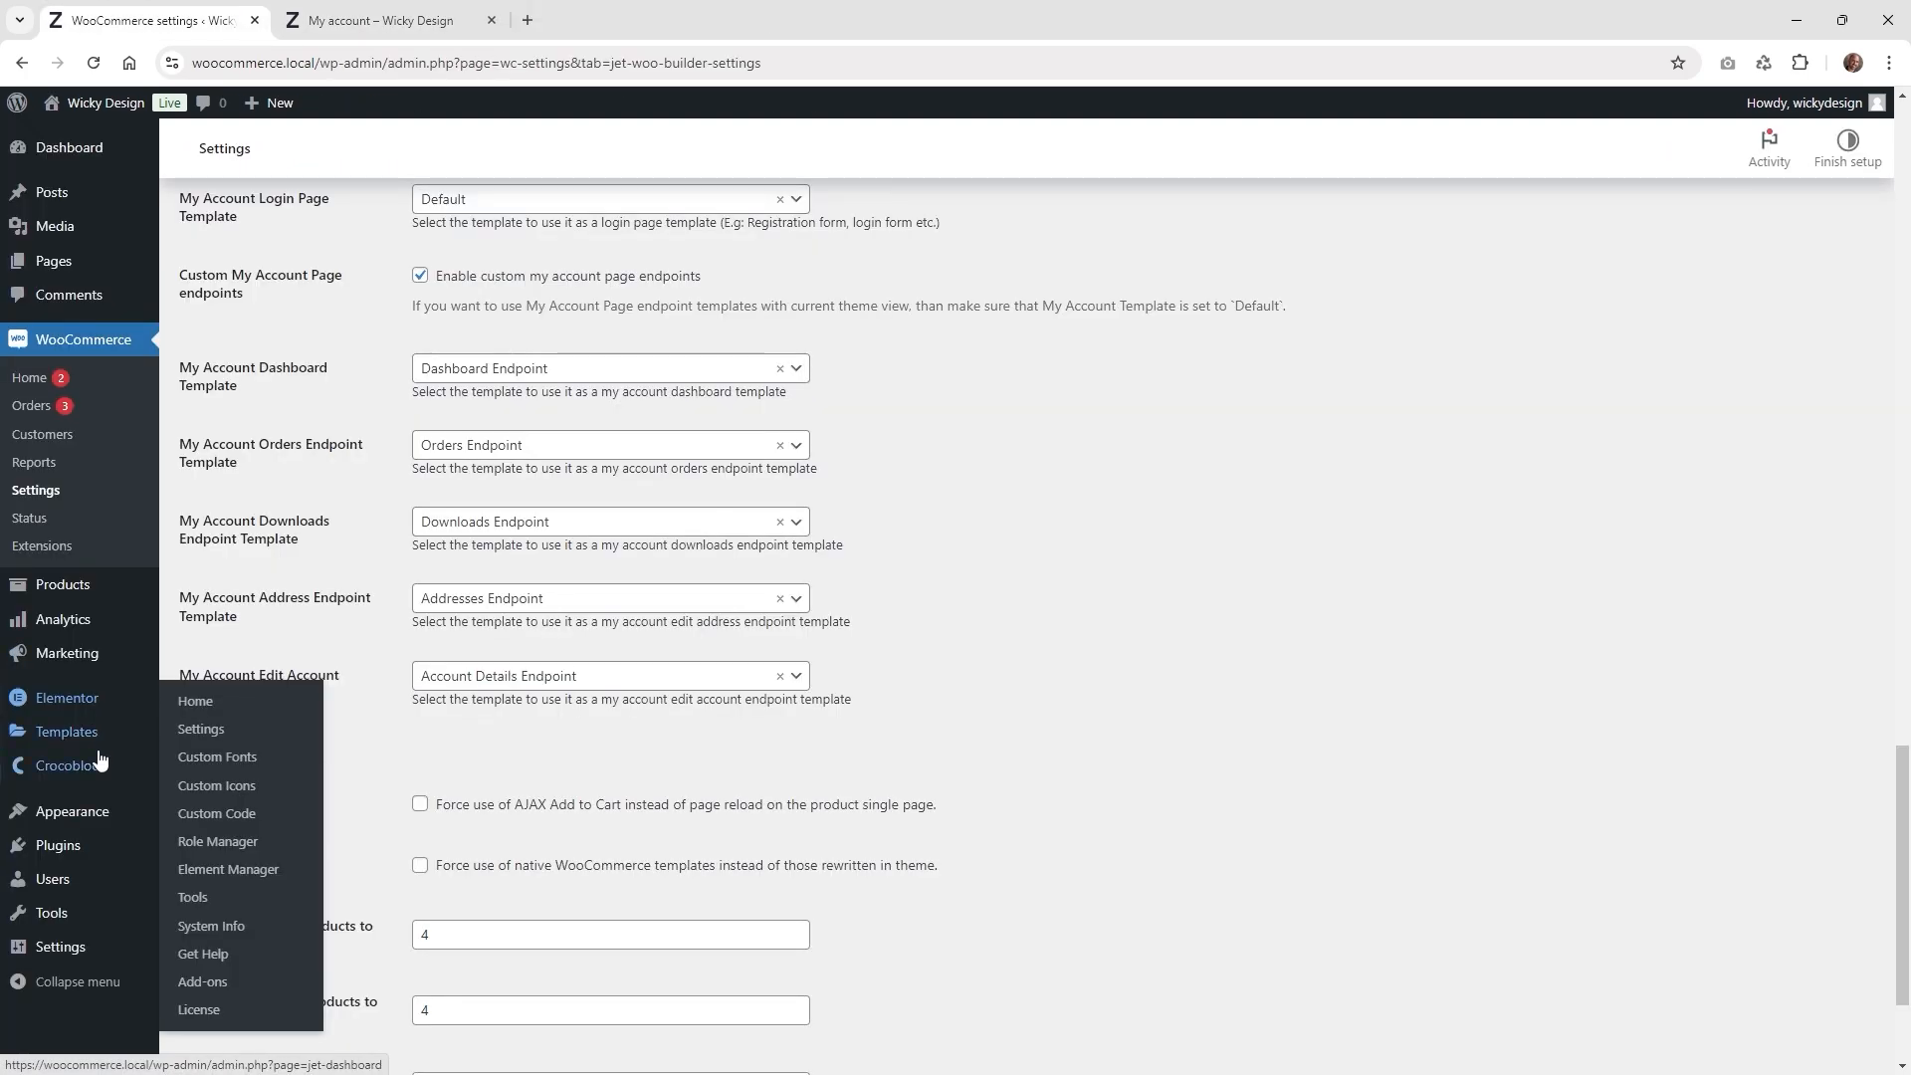
- List the My Account templates in JetWooBuilder and open the Orders Endpoint template with Elementor in a new browser tab
{"action": "mouse_move", "coordinate": [101, 773]}
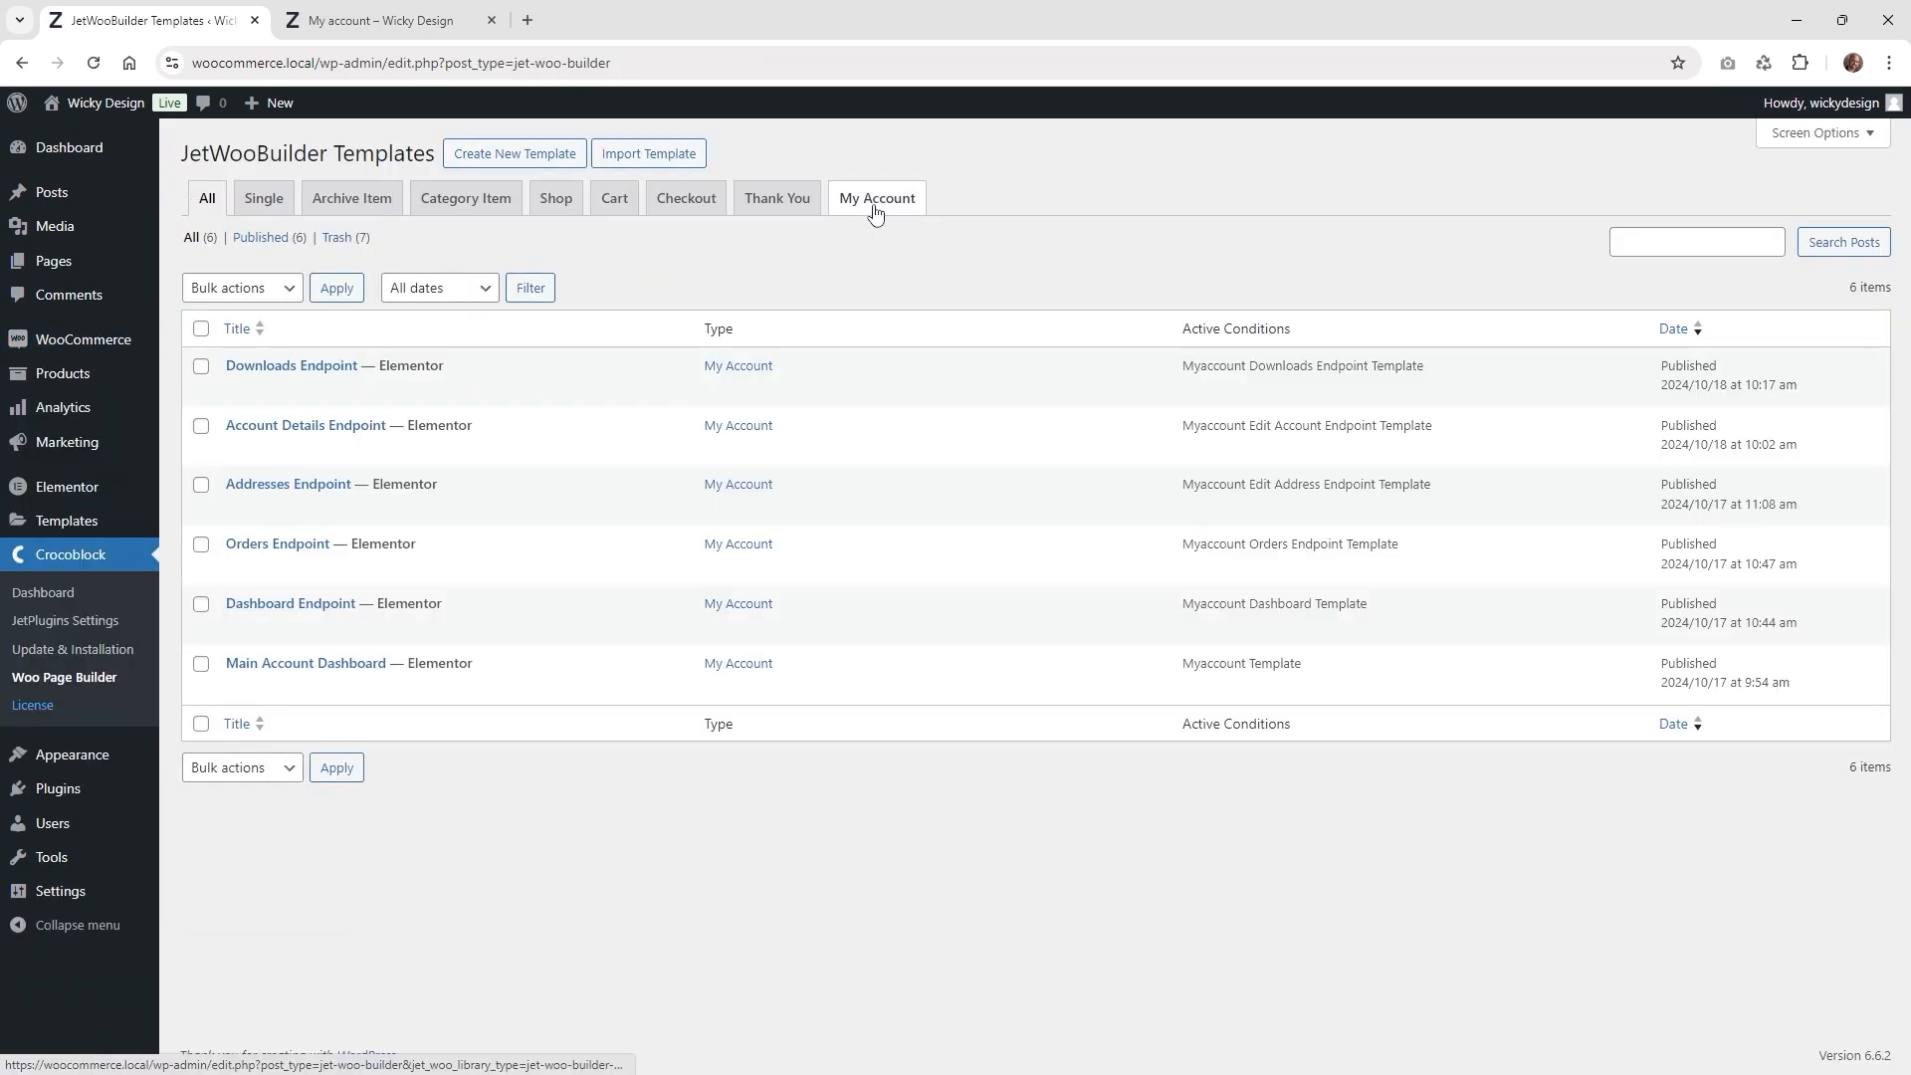
{"action": "left_click", "coordinate": [875, 210]}
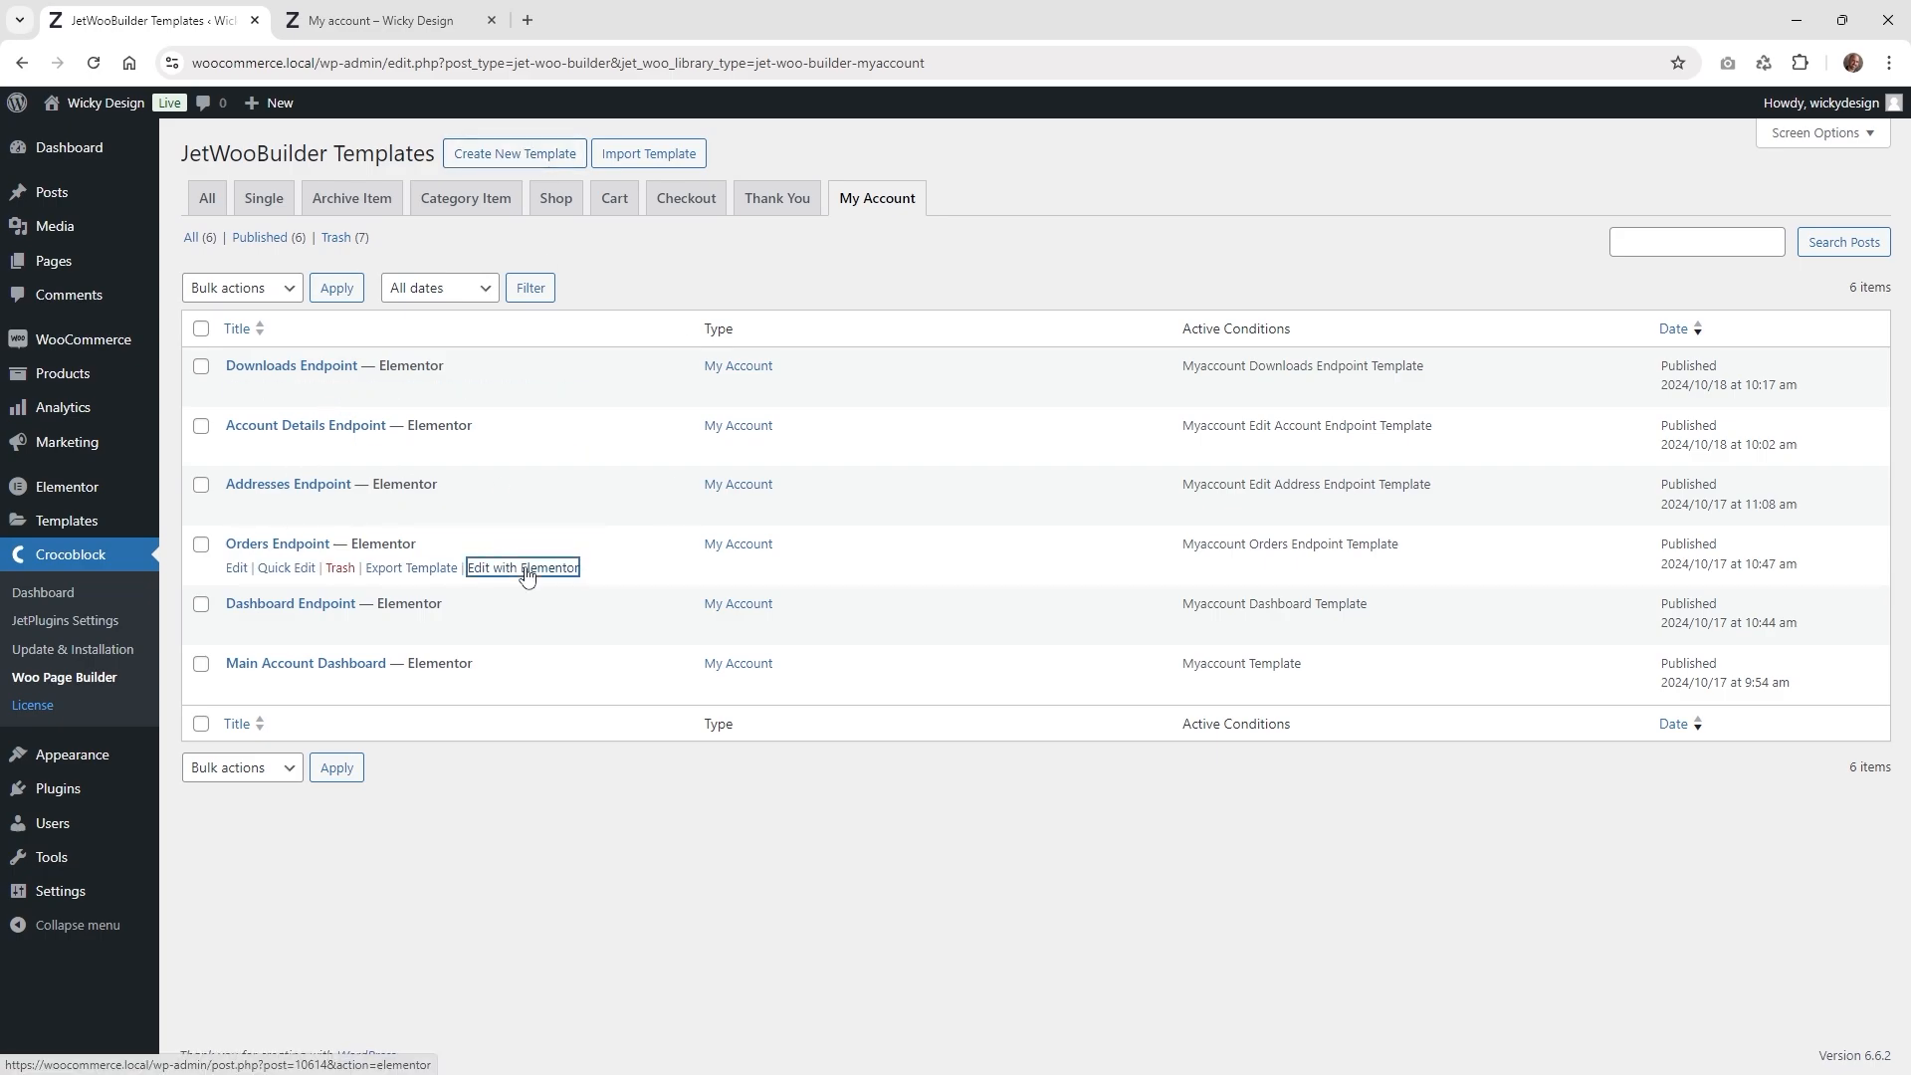
{"action": "right_click", "coordinate": [525, 569]}
{"action": "left_click", "coordinate": [577, 592]}
{"action": "left_click", "coordinate": [624, 10]}
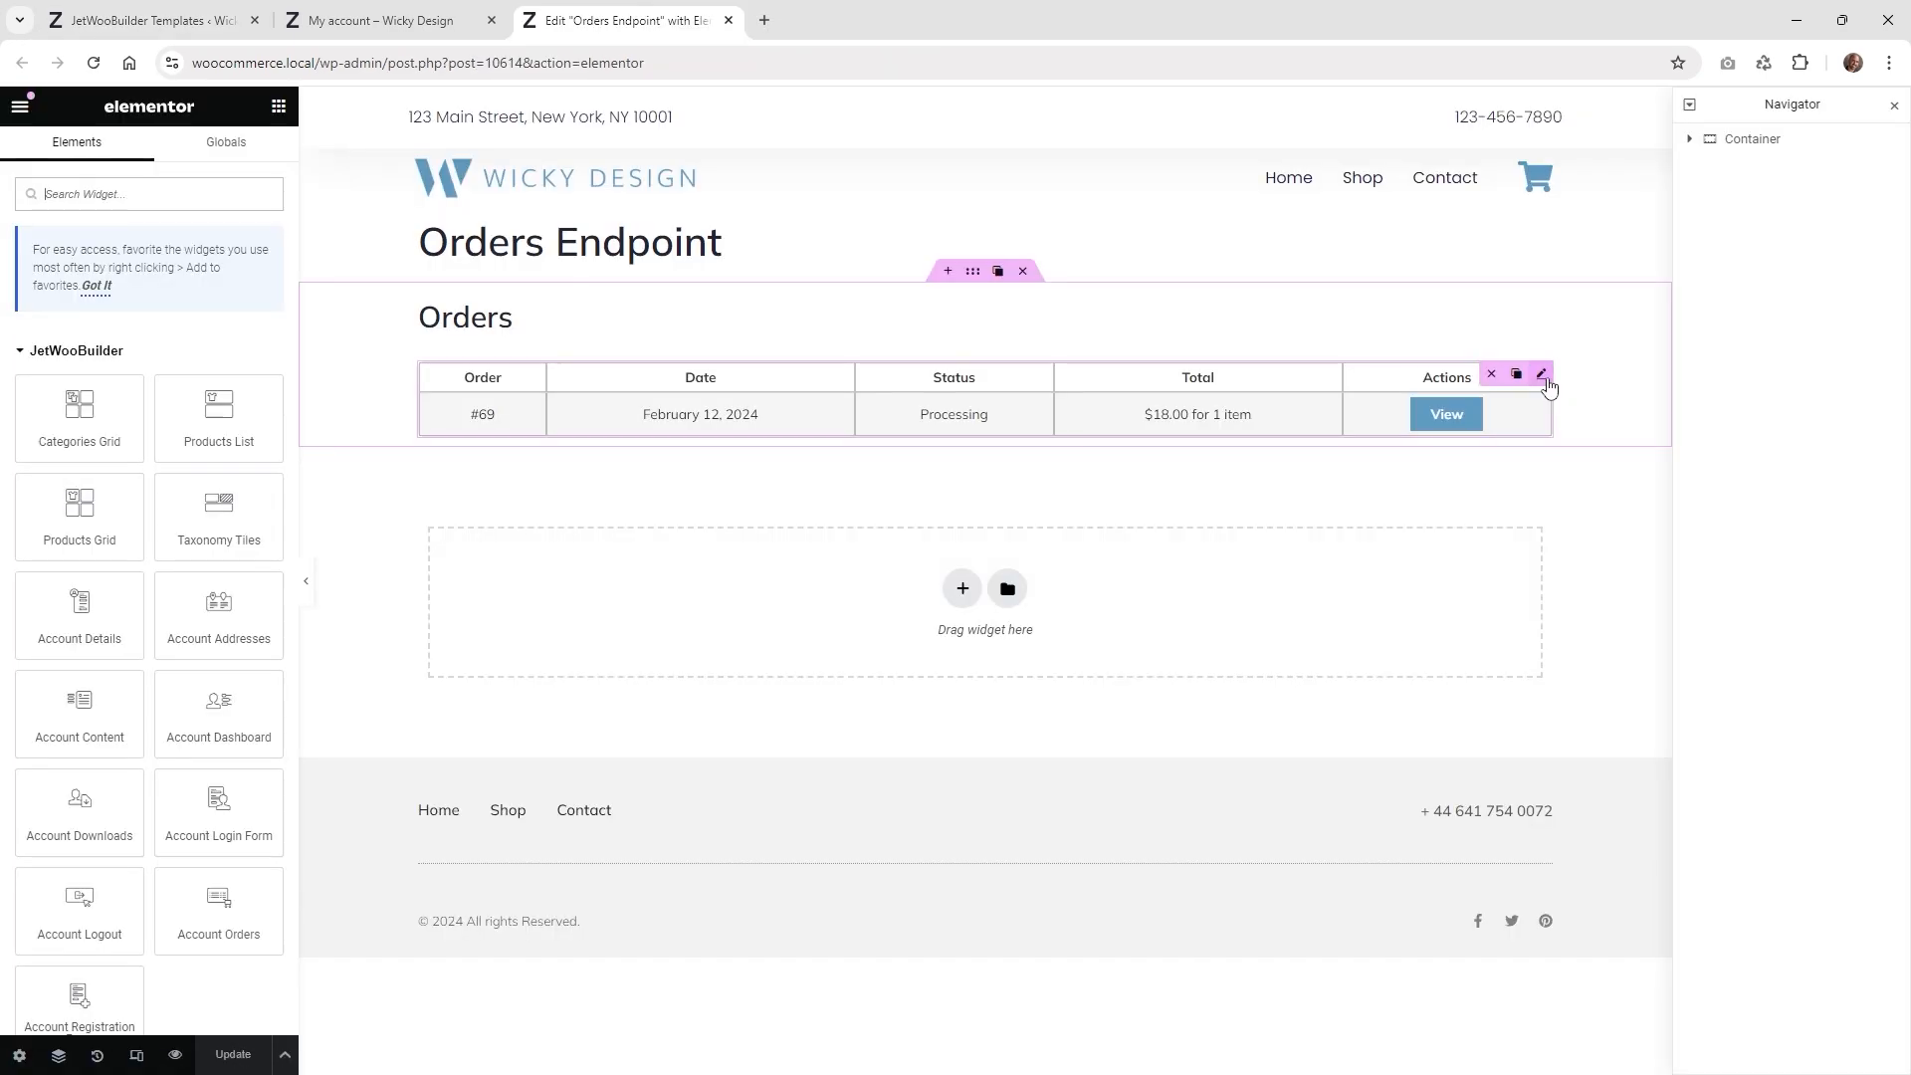
- Examine the Account Orders widget's style settings in the Orders Endpoint template and the available JetWooBuilder account widgets
{"action": "left_click", "coordinate": [1543, 377]}
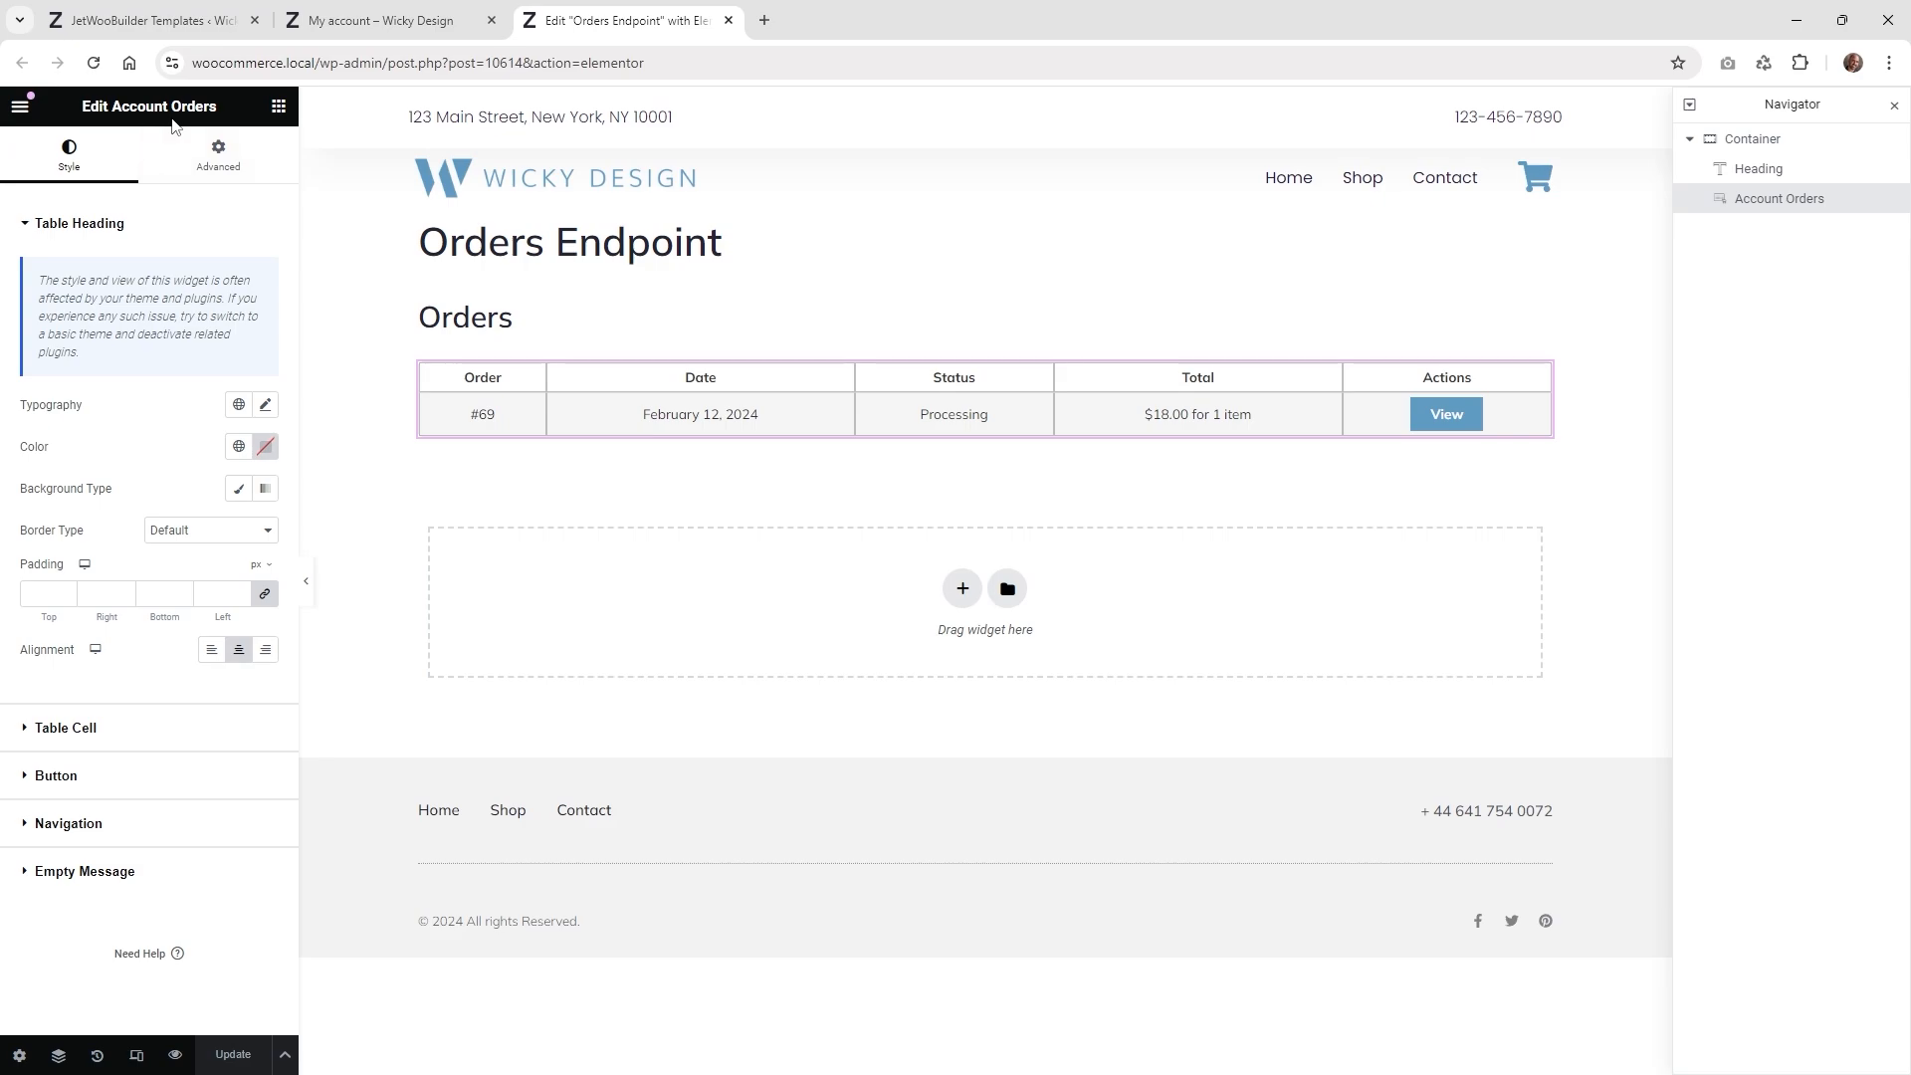
{"action": "left_click", "coordinate": [279, 106]}
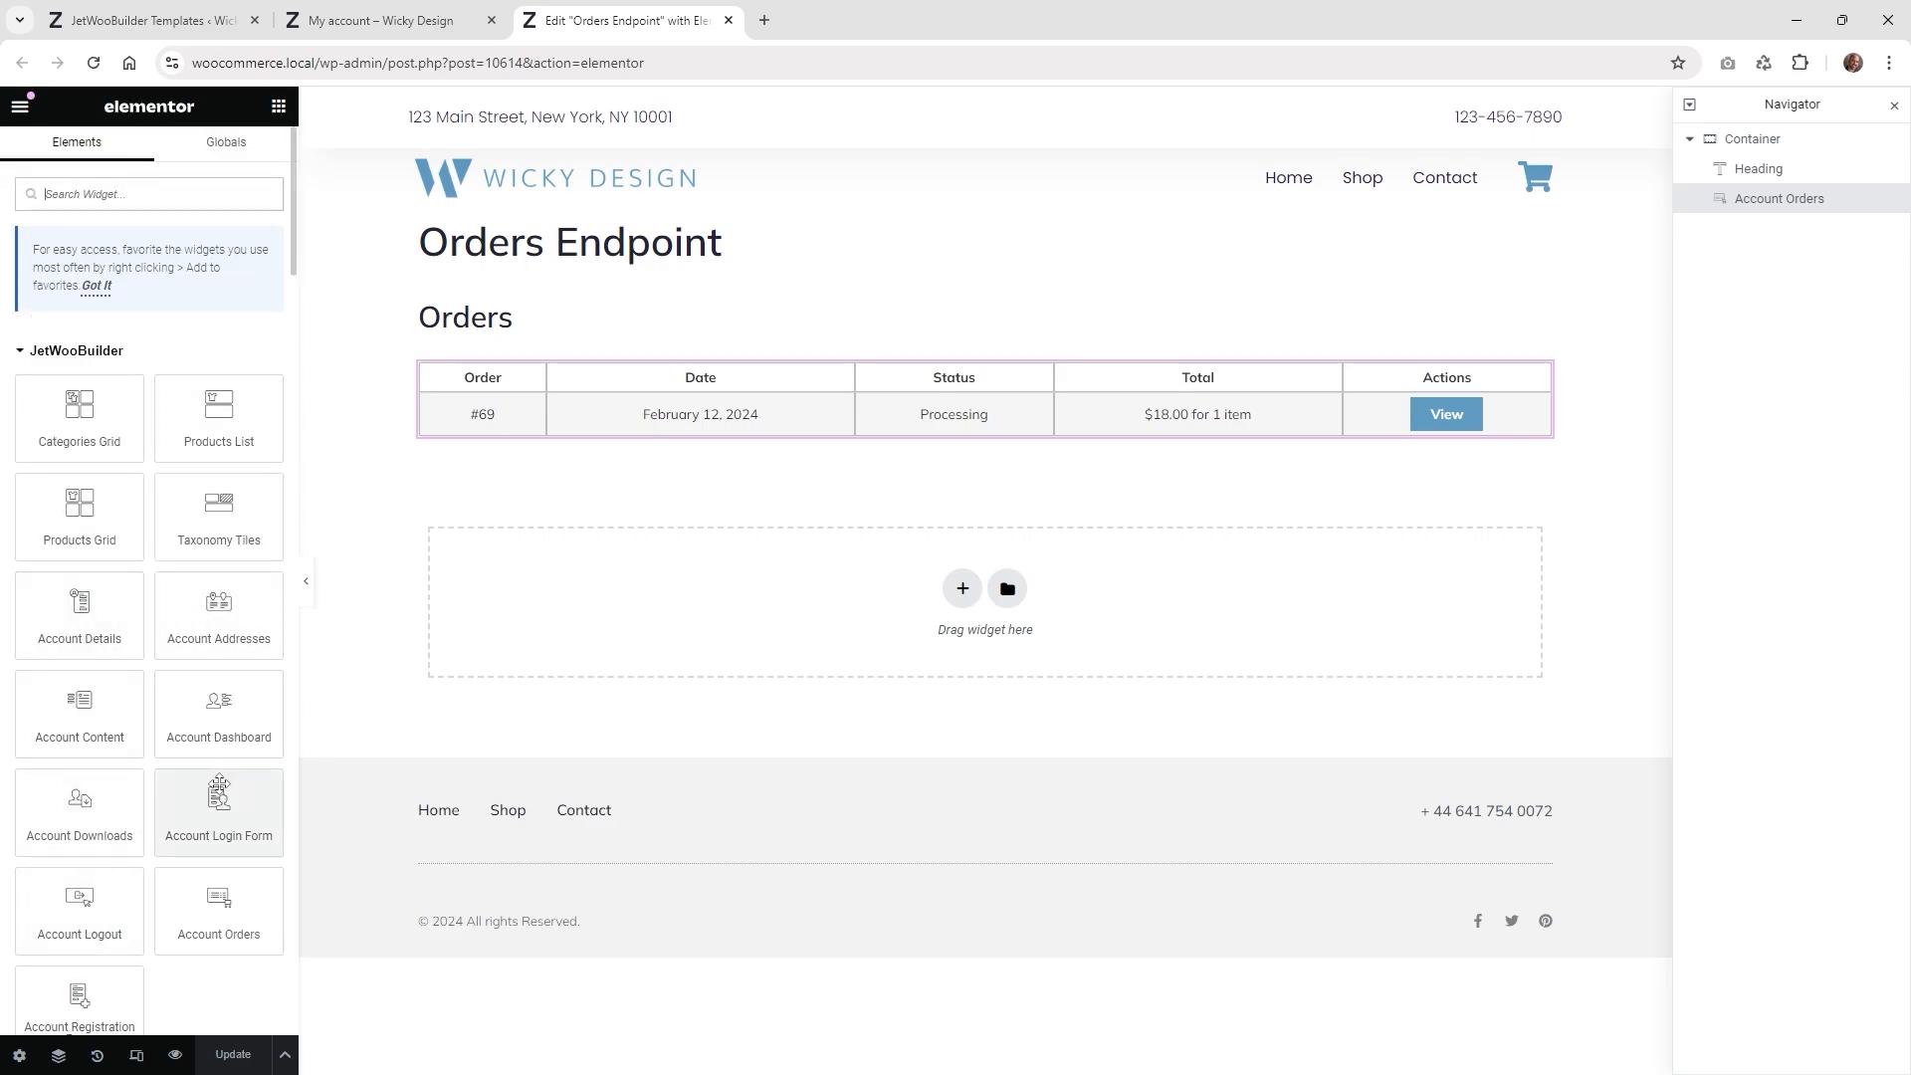
{"action": "left_click", "coordinate": [1541, 374]}
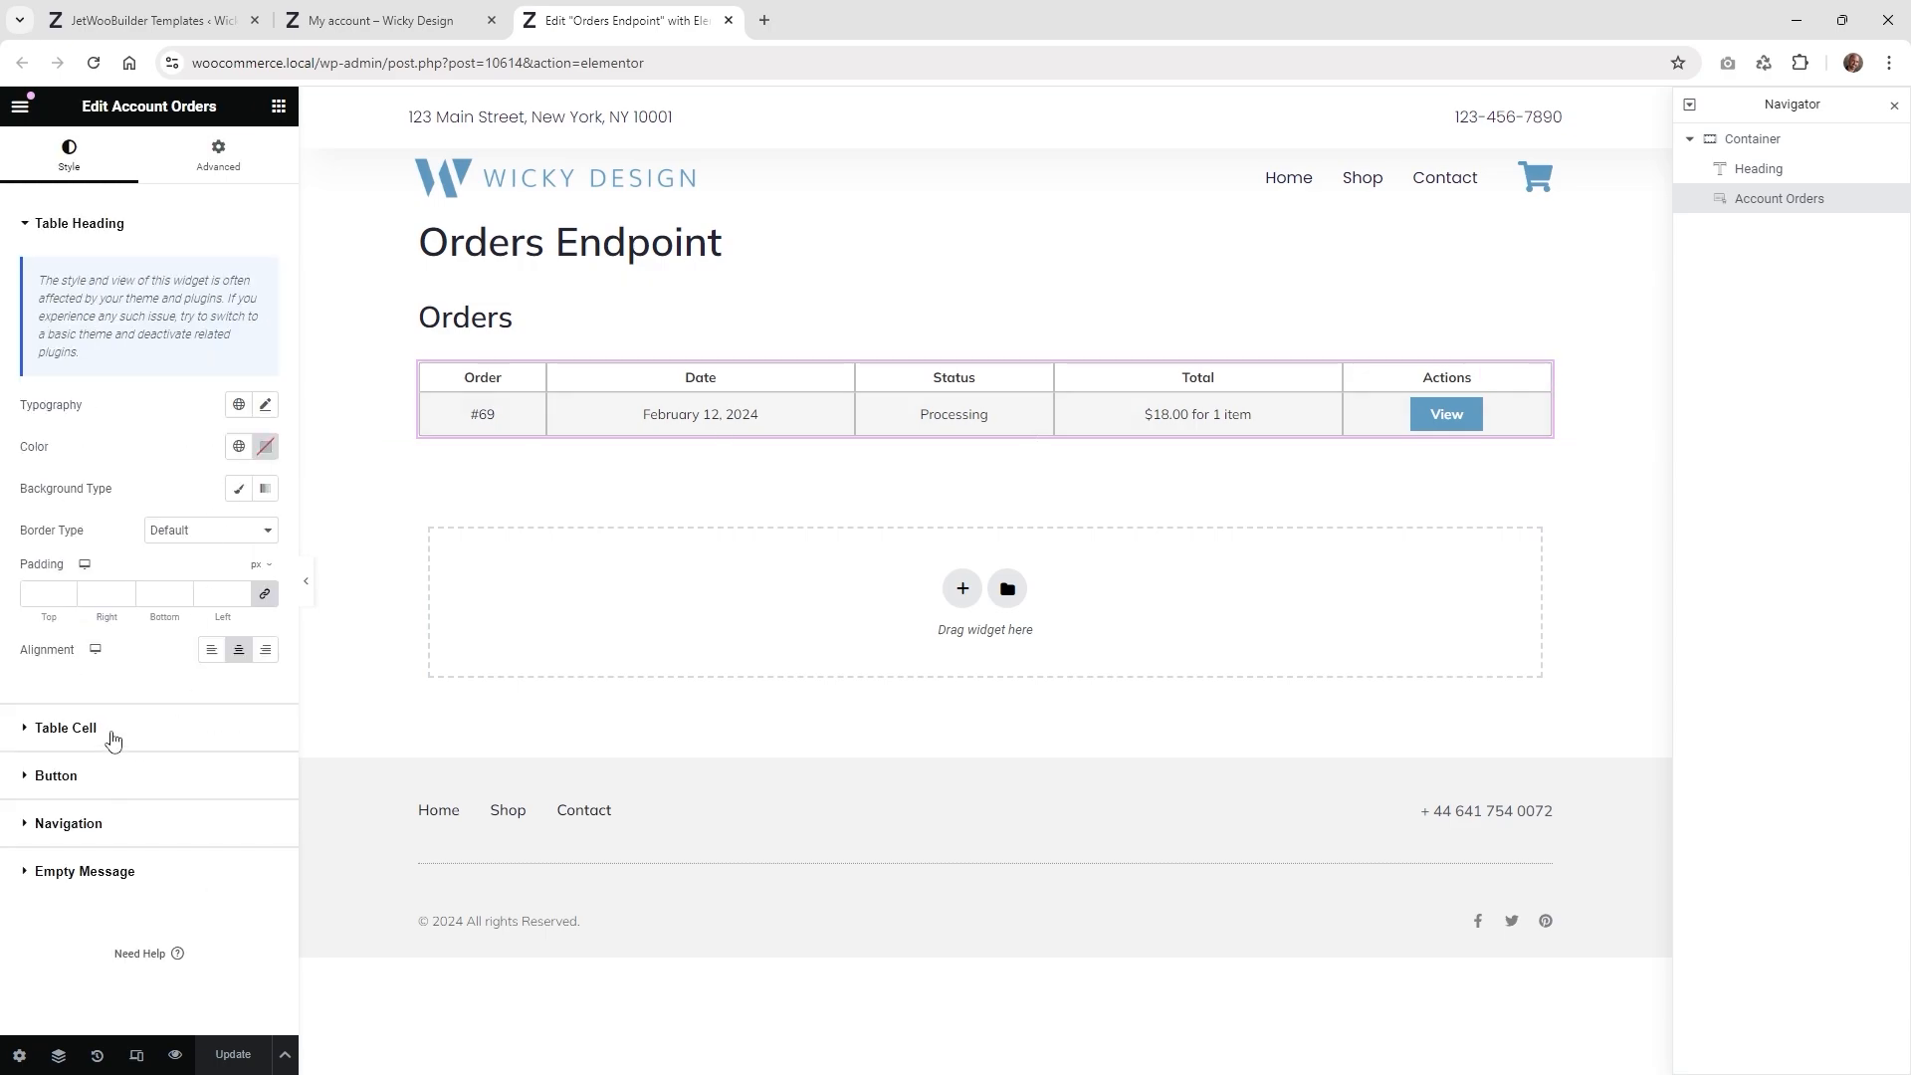
- Try left alignment on the Account Orders table heading and table cells, and set both back to center
{"action": "left_click", "coordinate": [212, 649]}
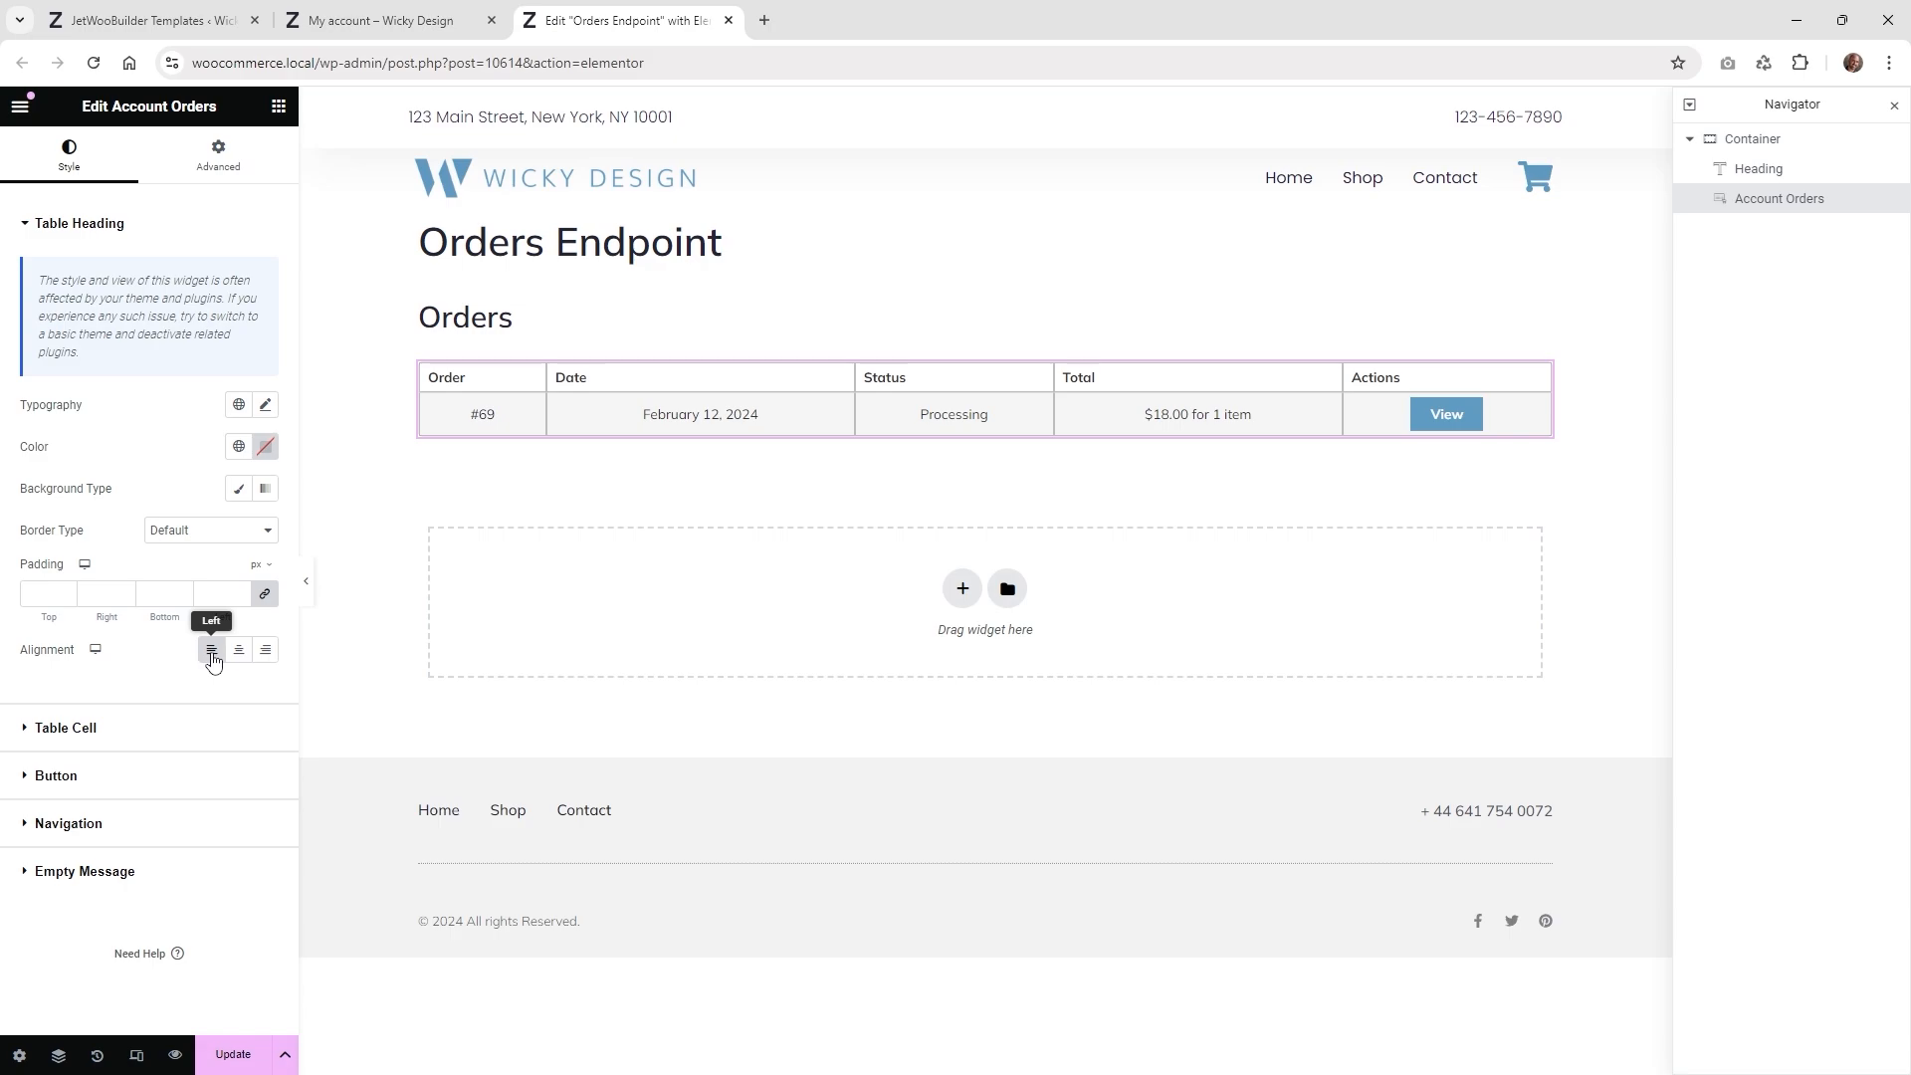
{"action": "left_click", "coordinate": [247, 654]}
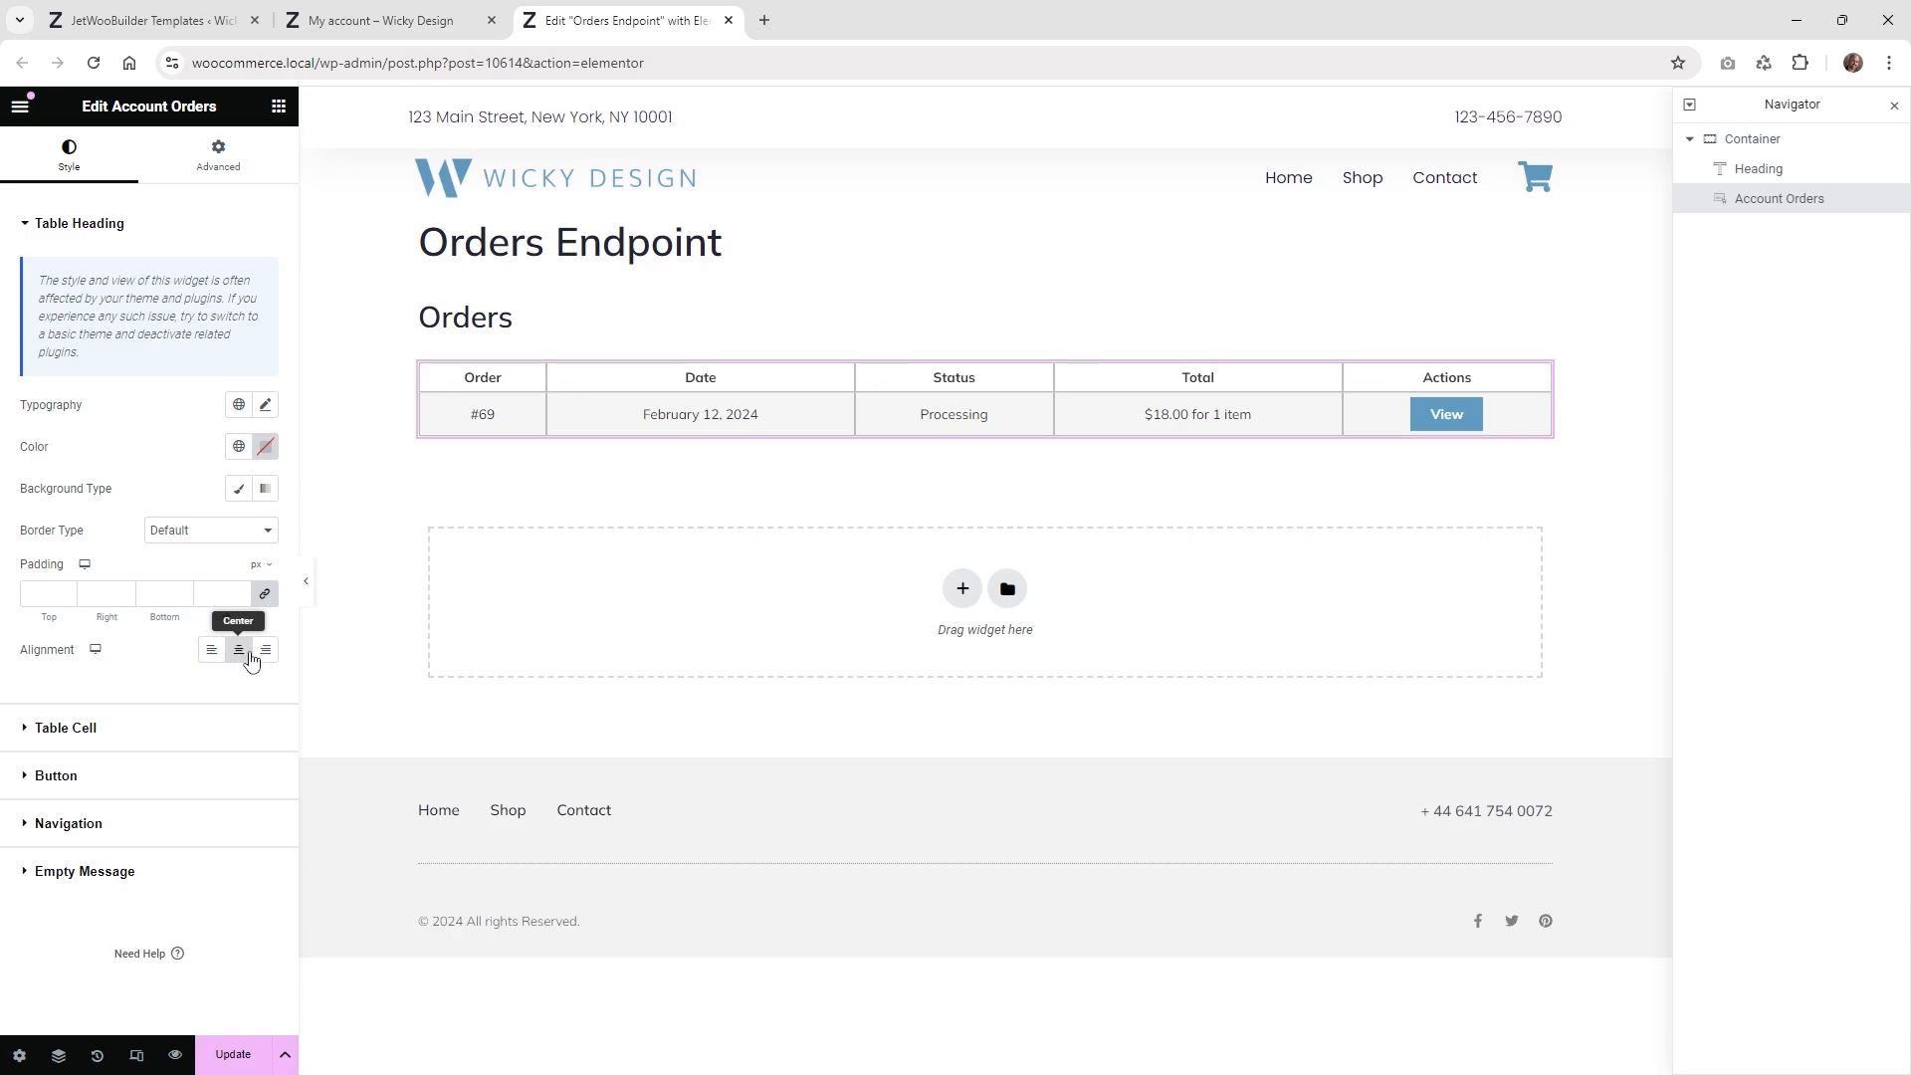
{"action": "left_click", "coordinate": [119, 732]}
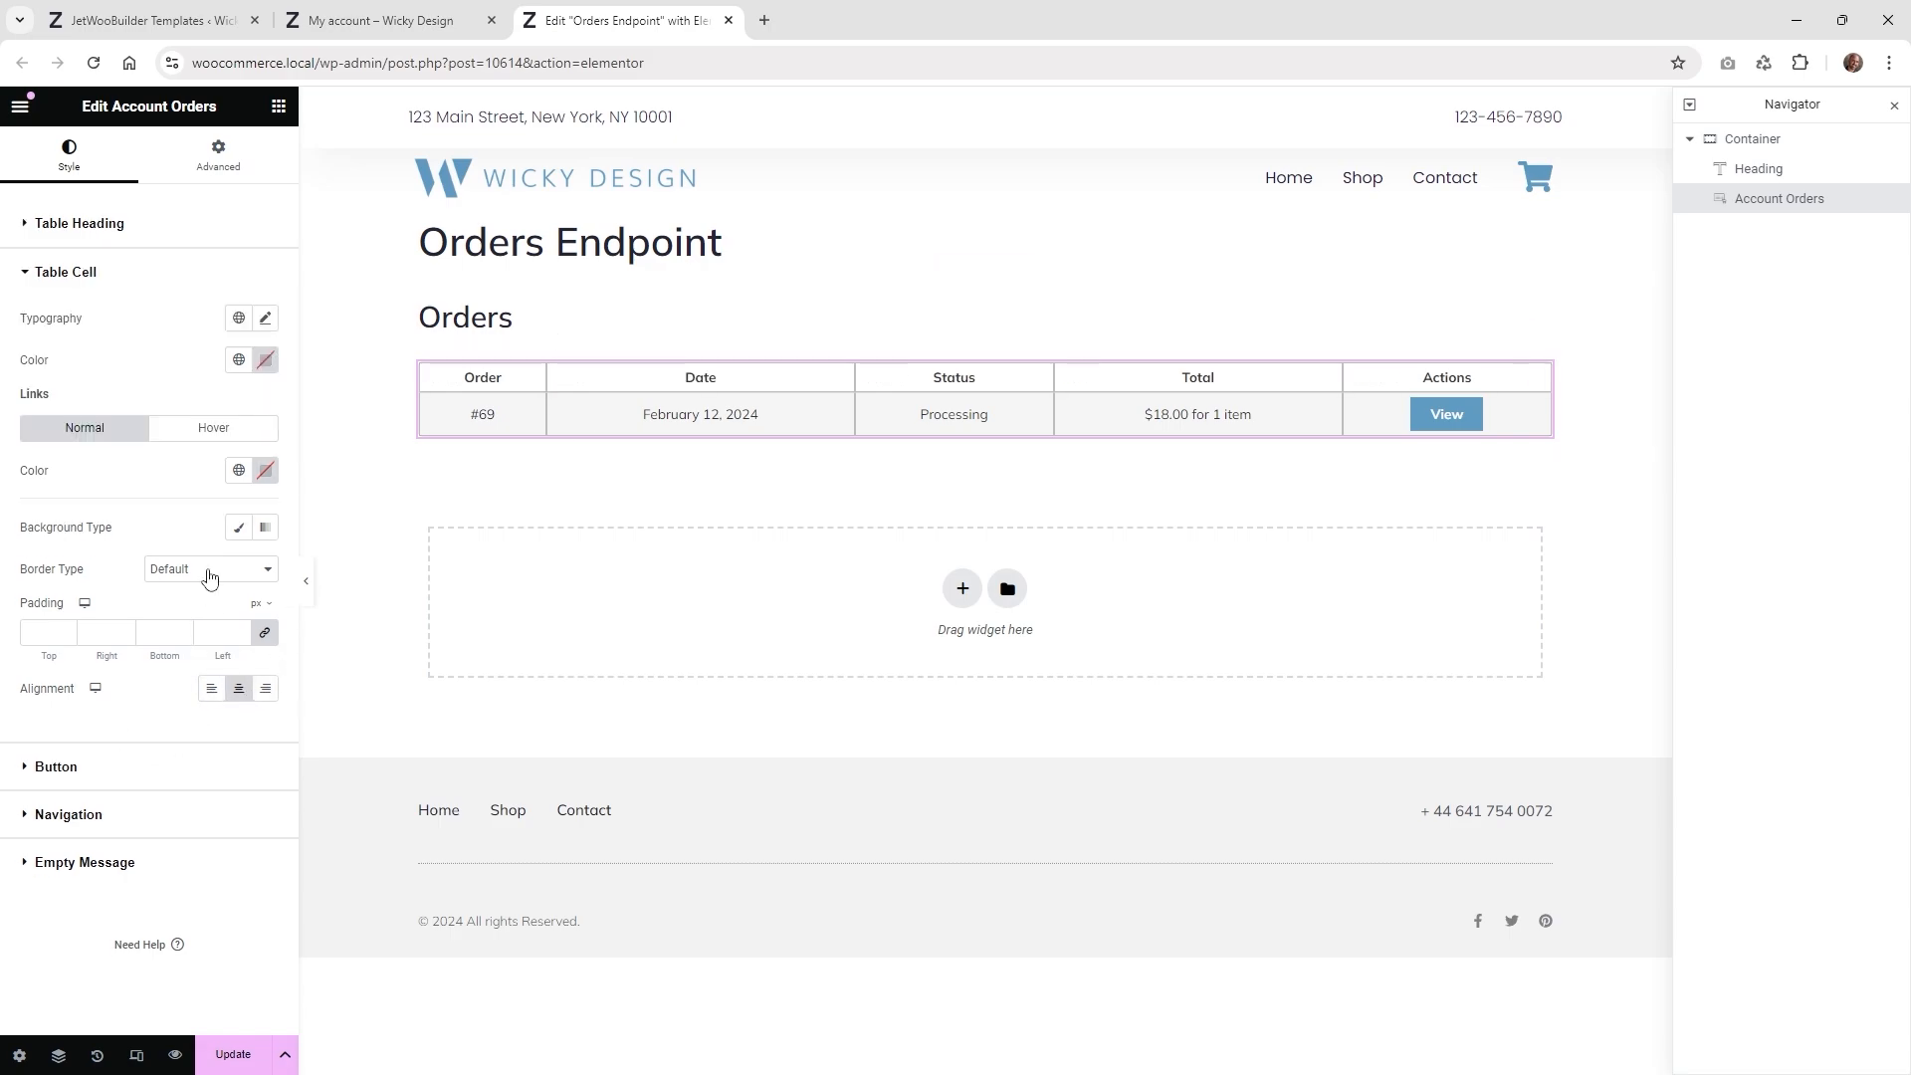
{"action": "left_click", "coordinate": [212, 688]}
{"action": "left_click", "coordinate": [239, 688]}
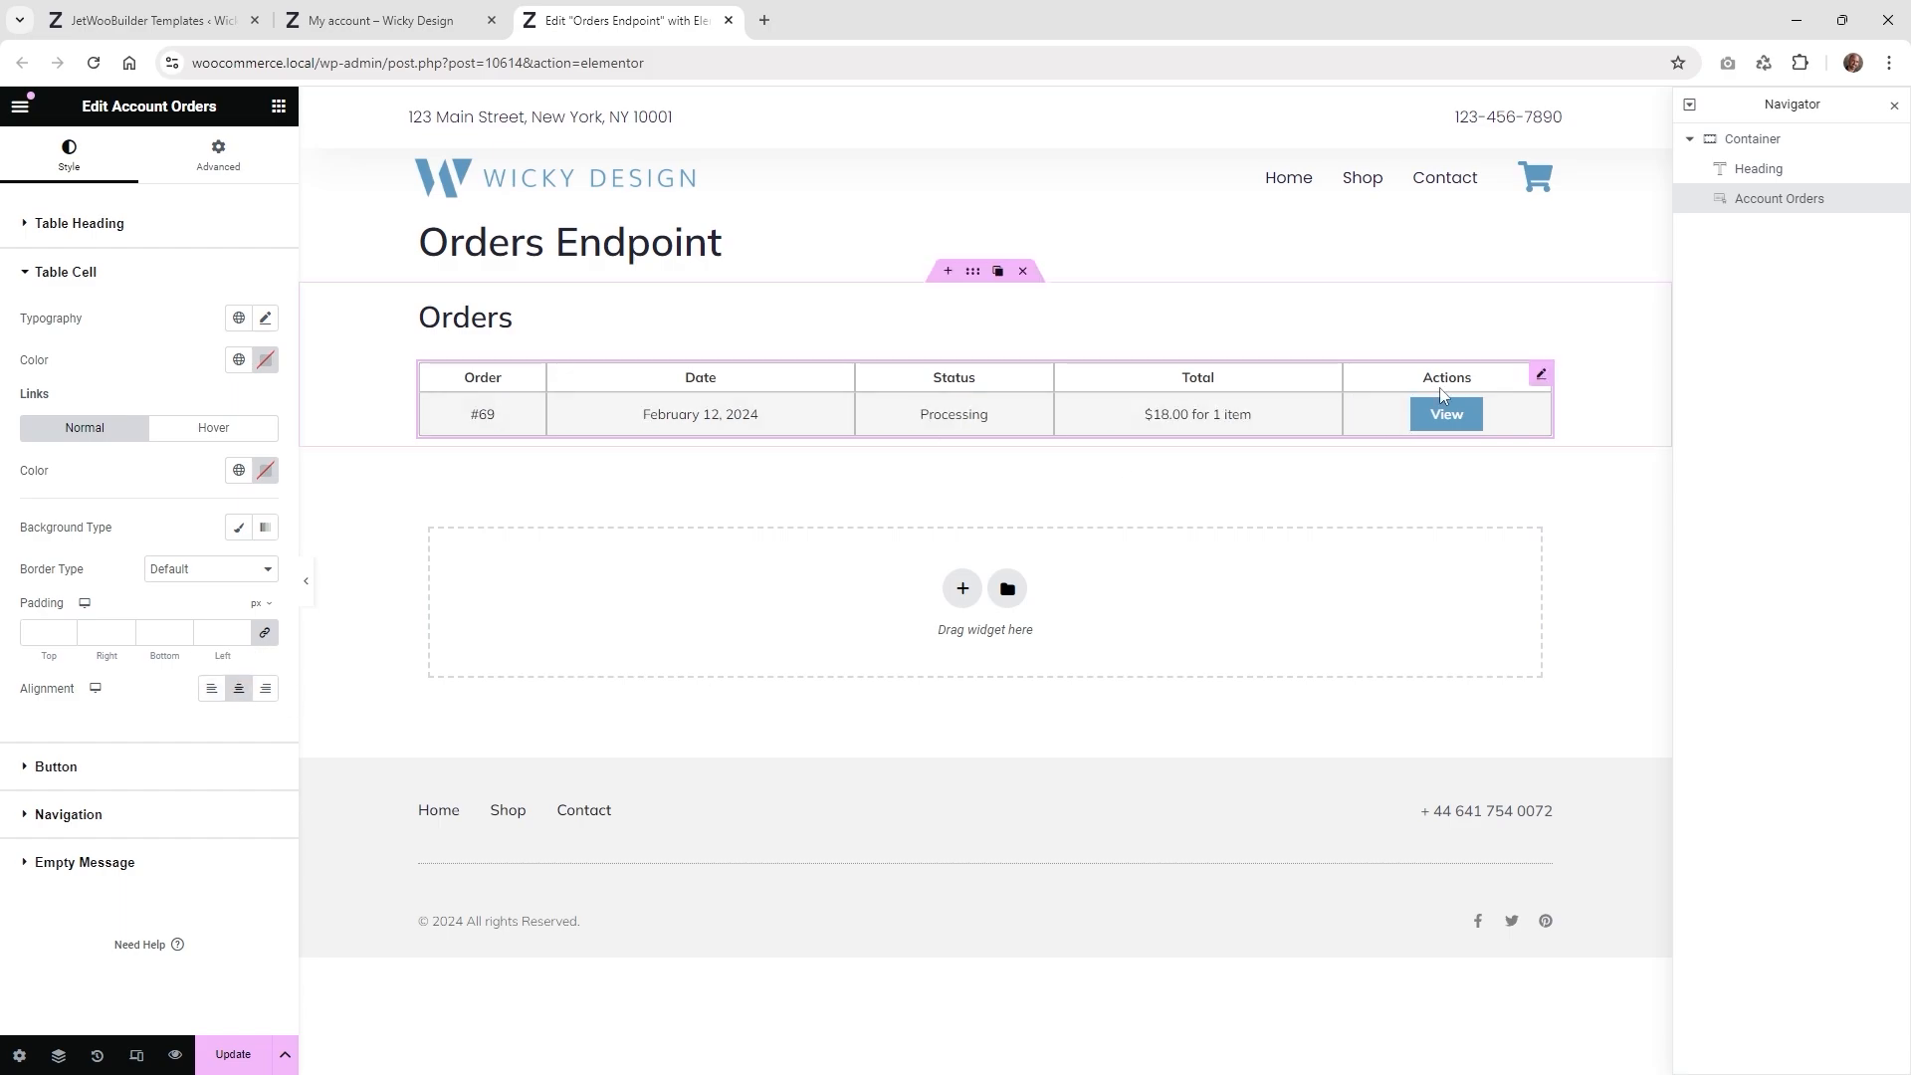
- Review the Account Orders button style settings and view the listed order's details on the front-end Orders page
{"action": "left_click", "coordinate": [192, 770]}
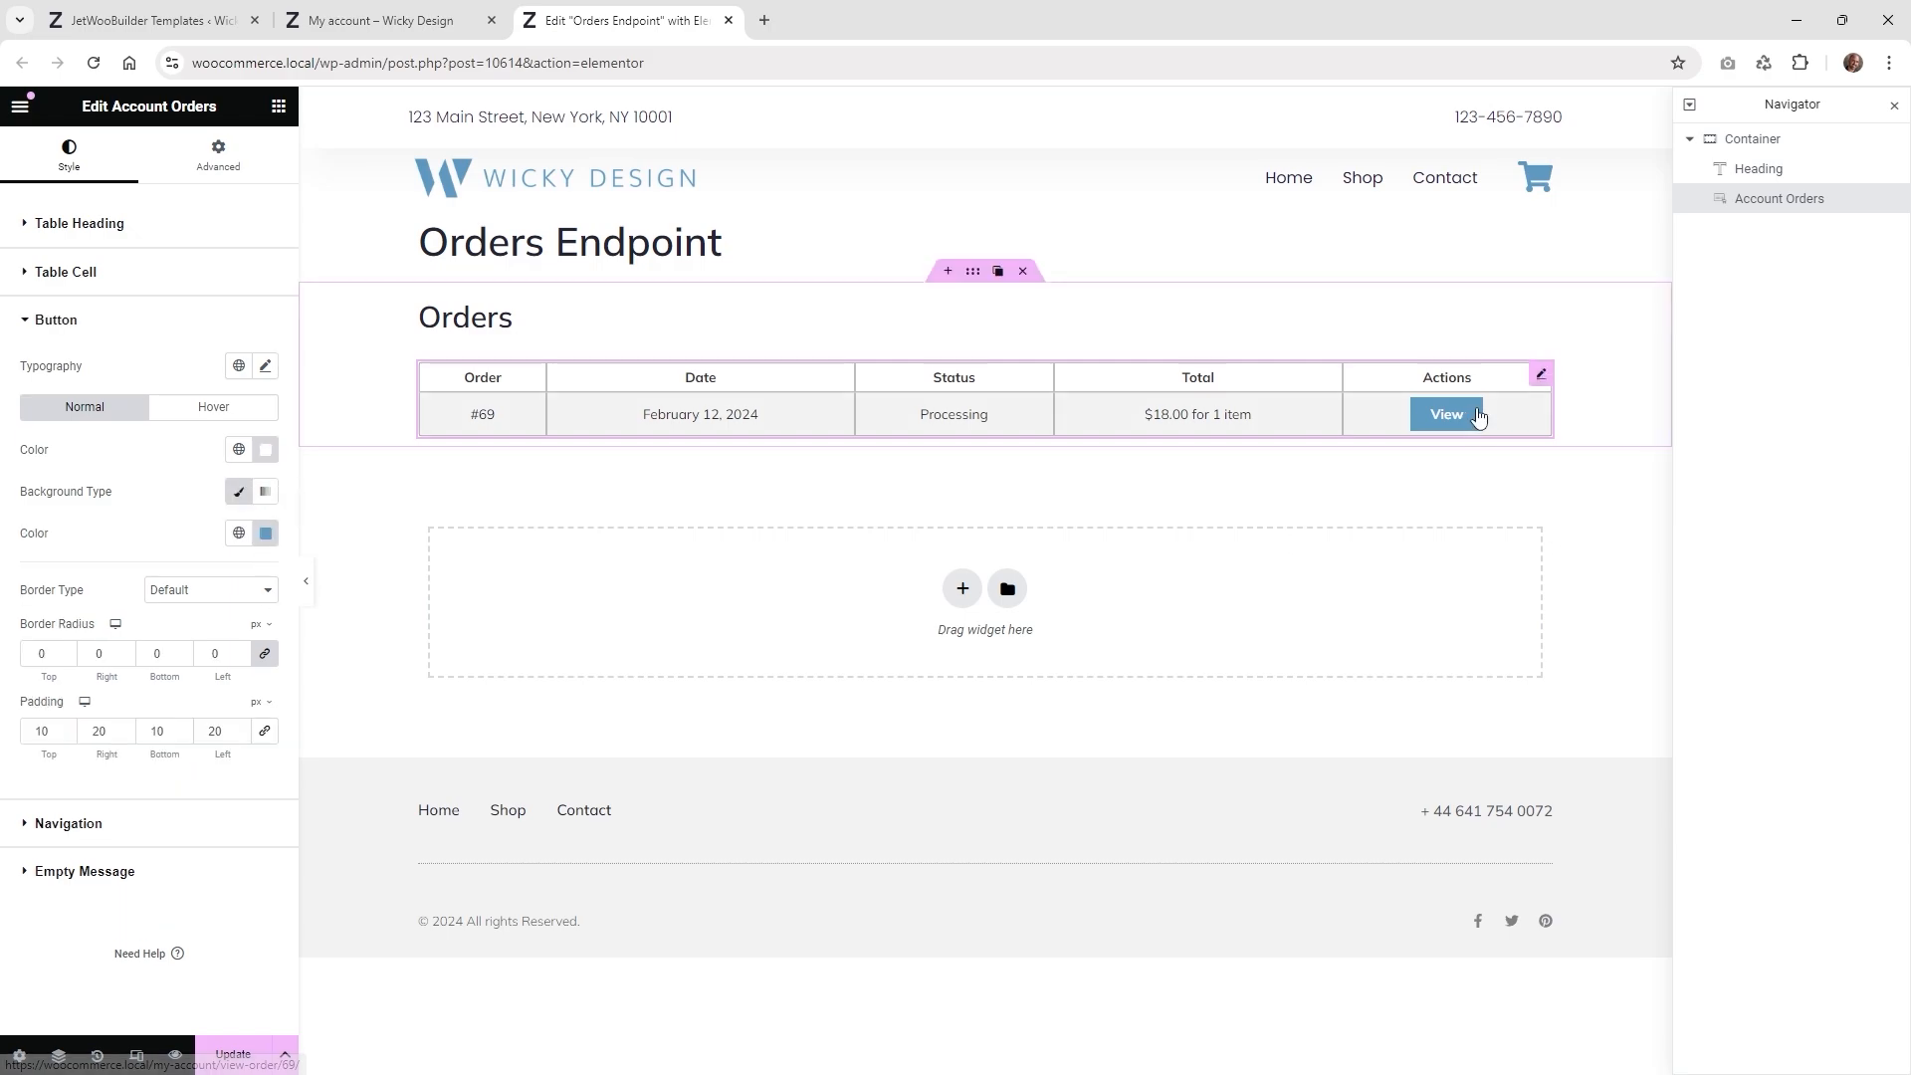
{"action": "left_click", "coordinate": [408, 24]}
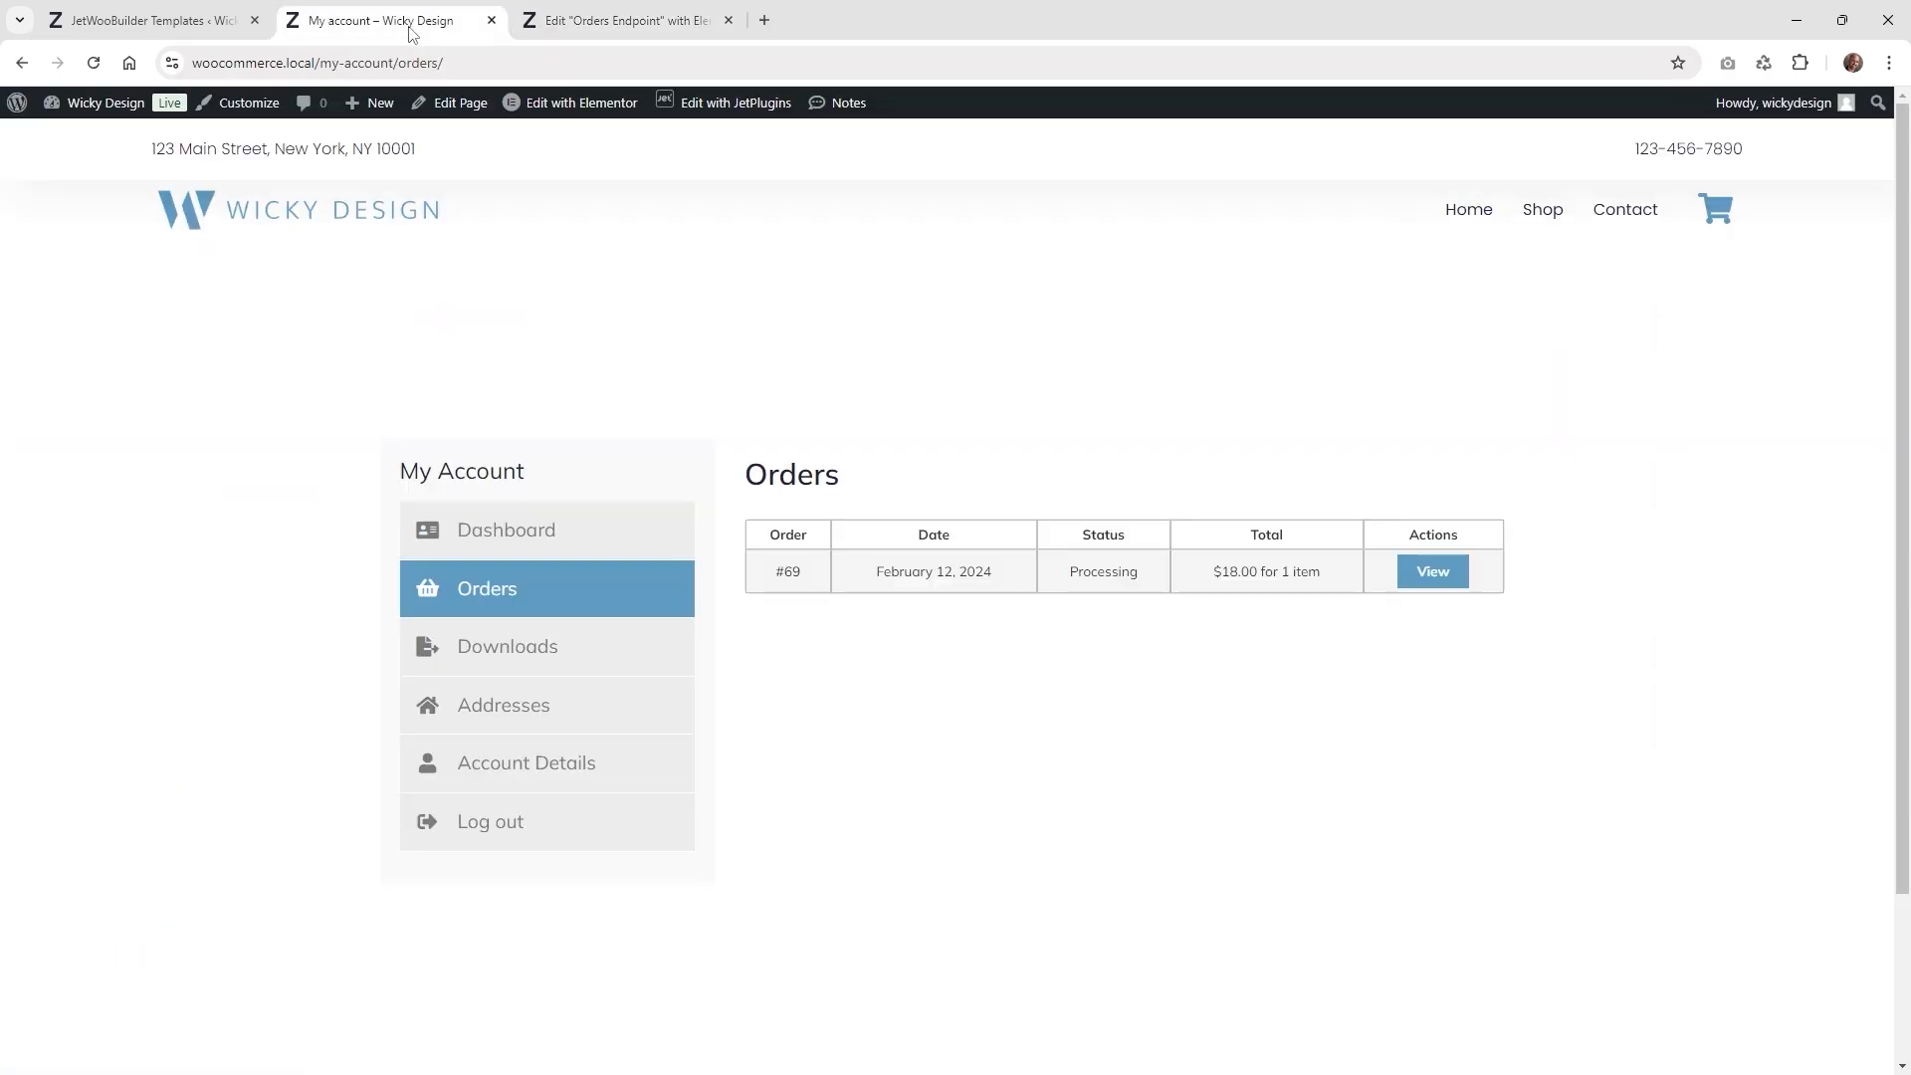
{"action": "left_click", "coordinate": [1445, 589]}
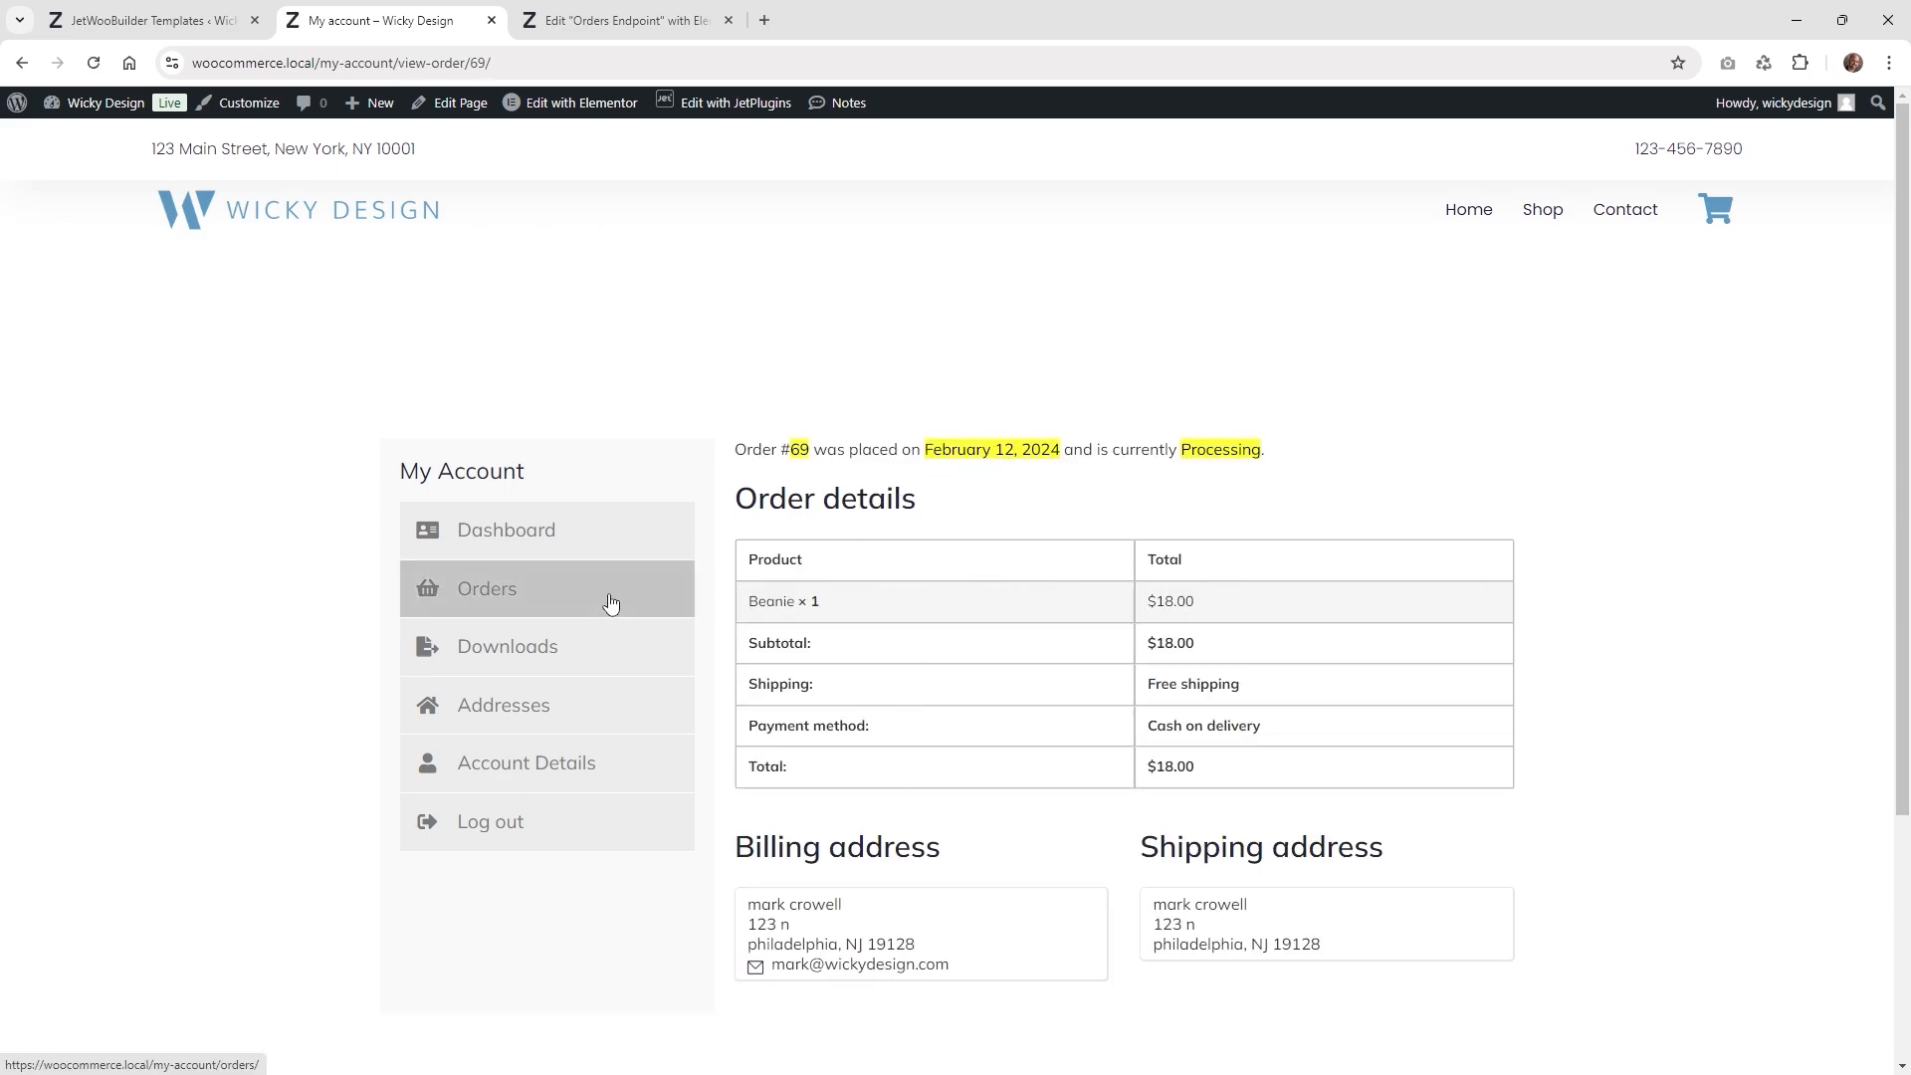
{"action": "left_click", "coordinate": [625, 22]}
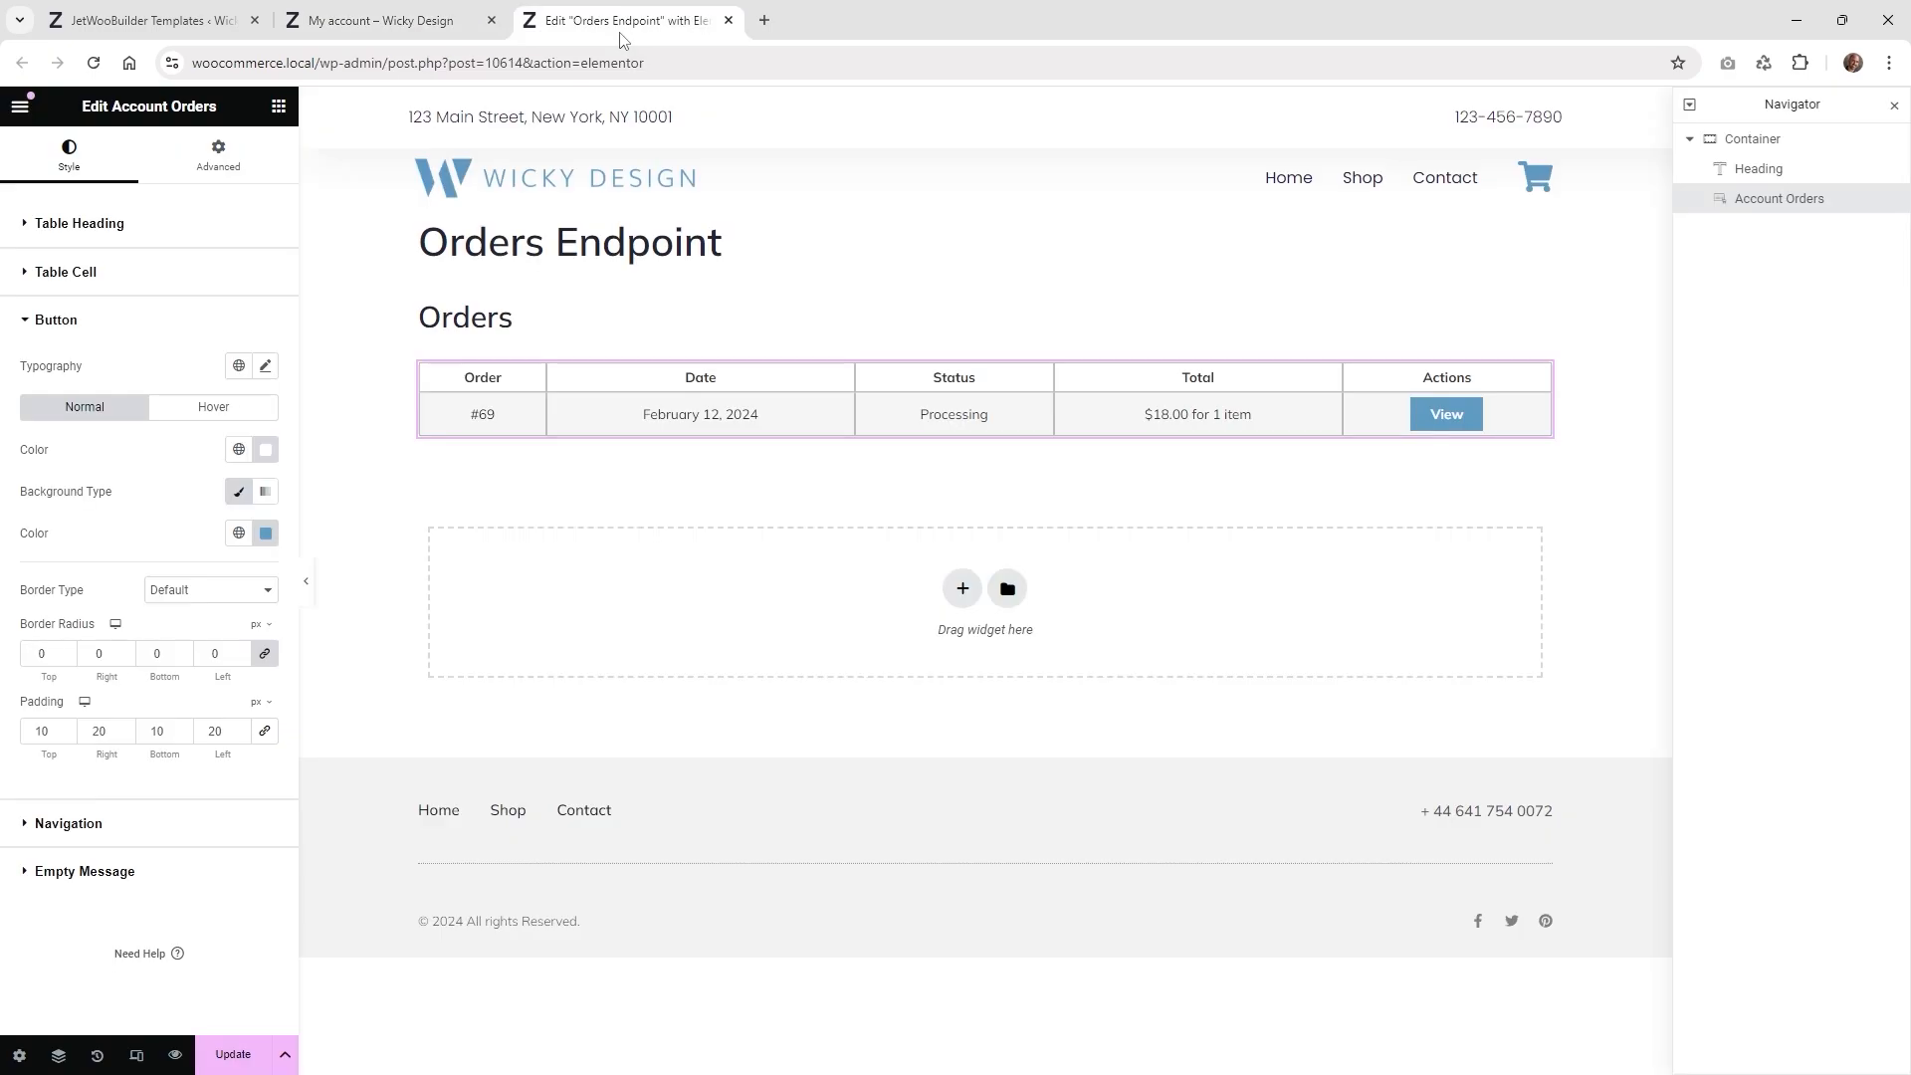
- Open the JetWooBuilder section of the WooCommerce settings and review the My Account Orders Endpoint and other endpoint template assignments
{"action": "left_click", "coordinate": [149, 20]}
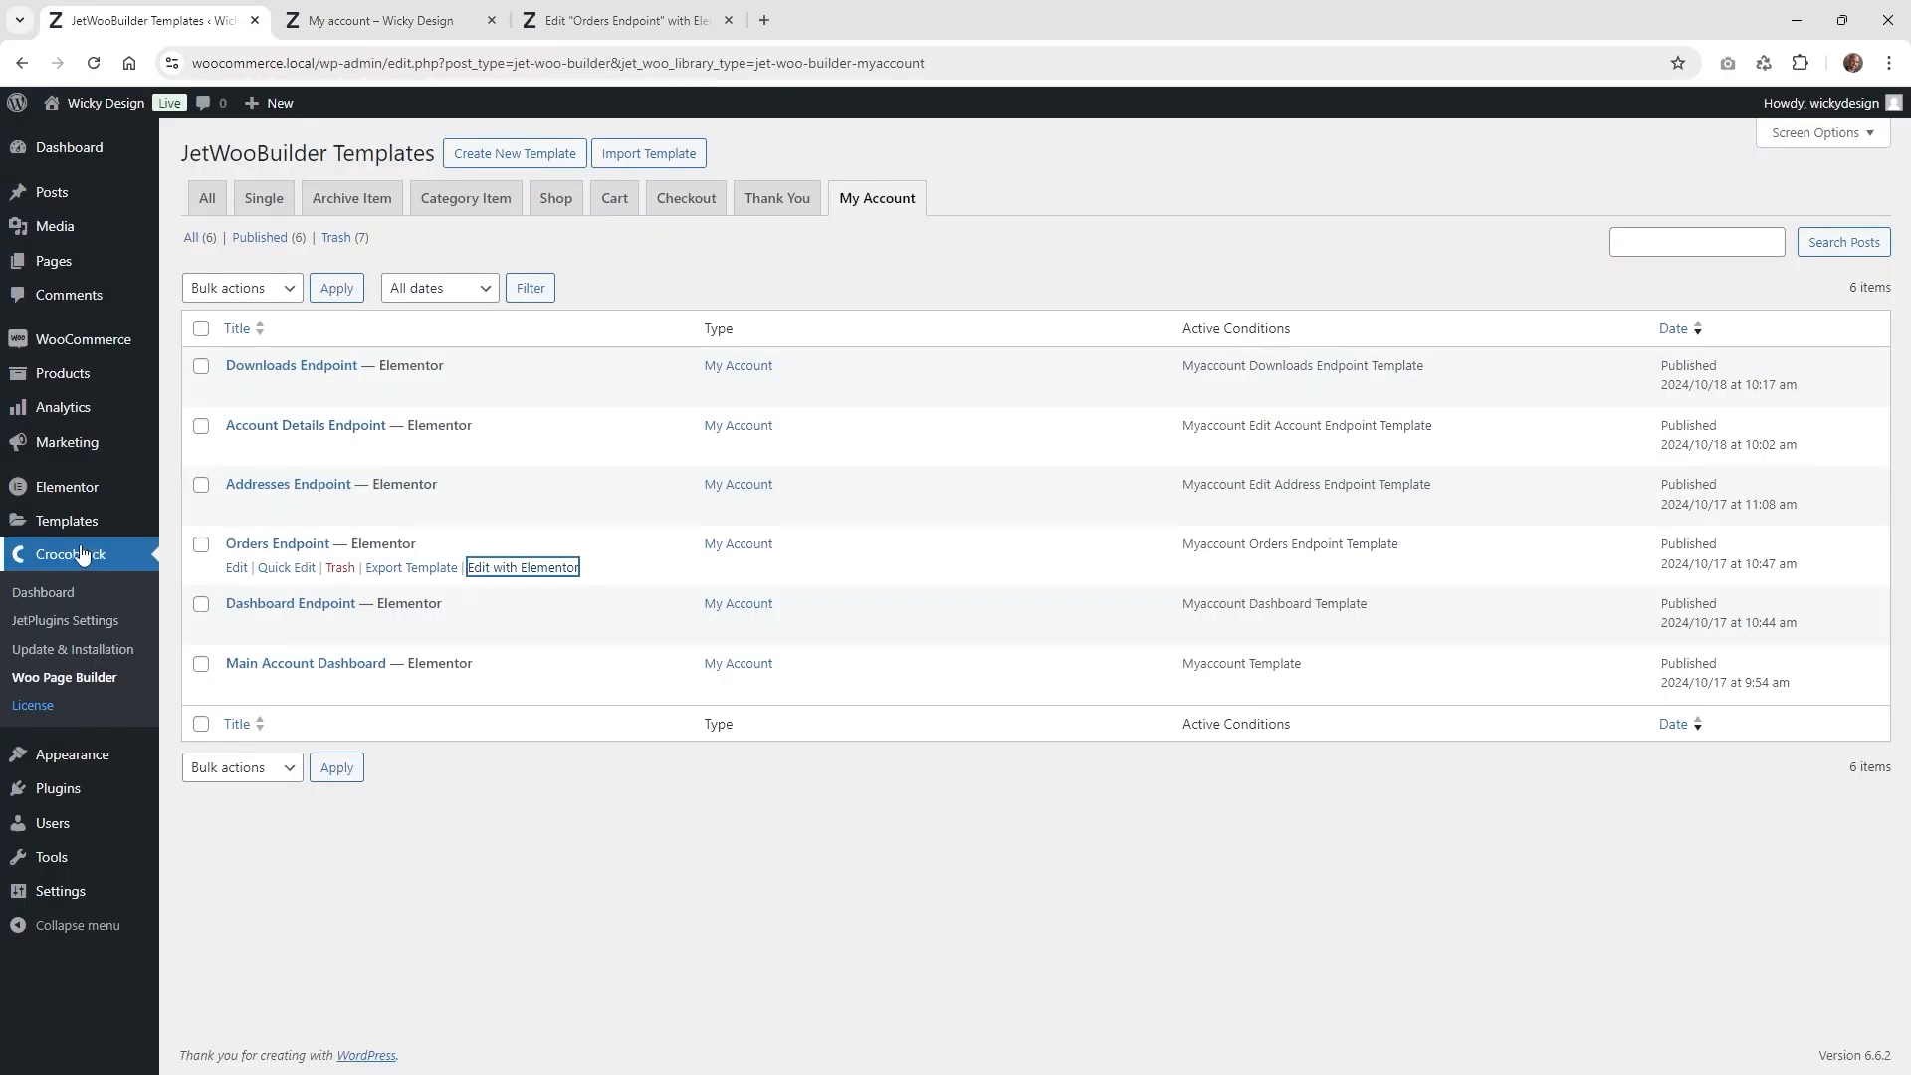
{"action": "mouse_move", "coordinate": [79, 343]}
{"action": "left_click", "coordinate": [202, 456]}
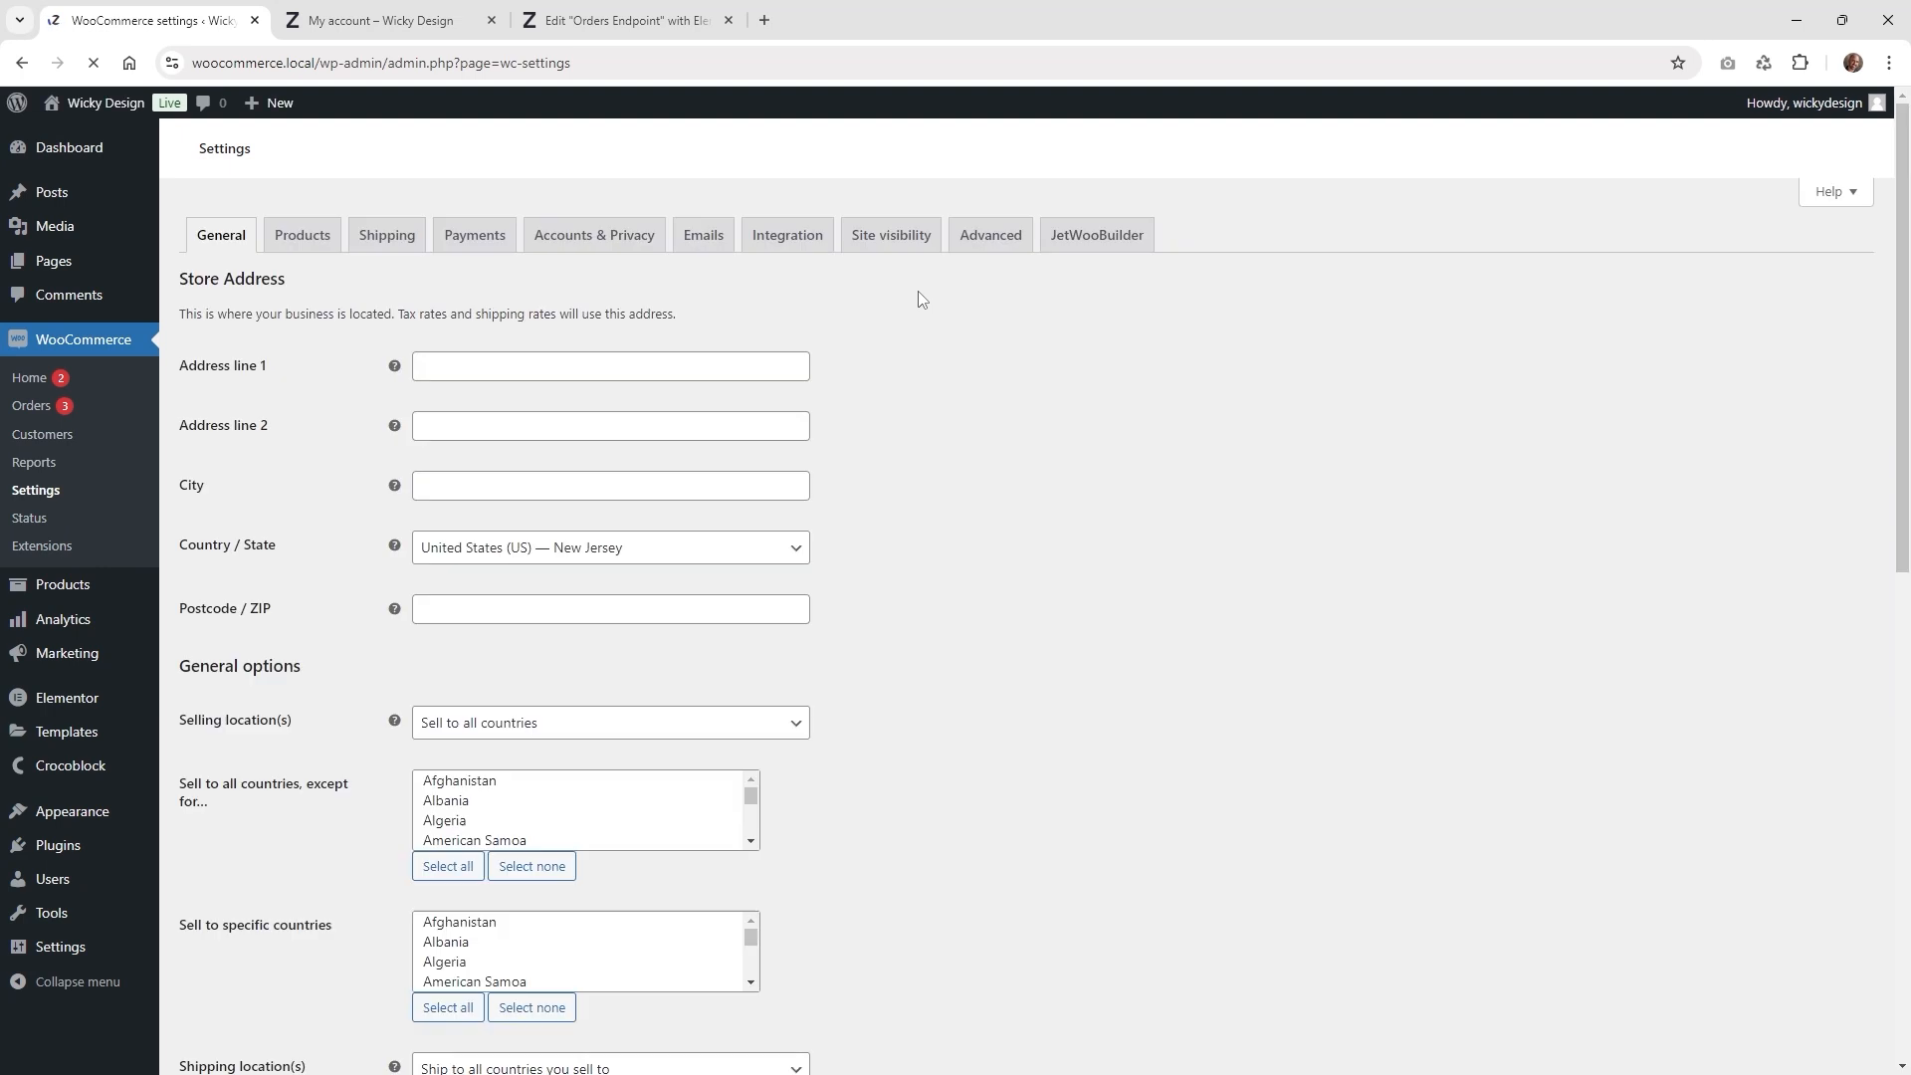
{"action": "left_click", "coordinate": [1126, 248]}
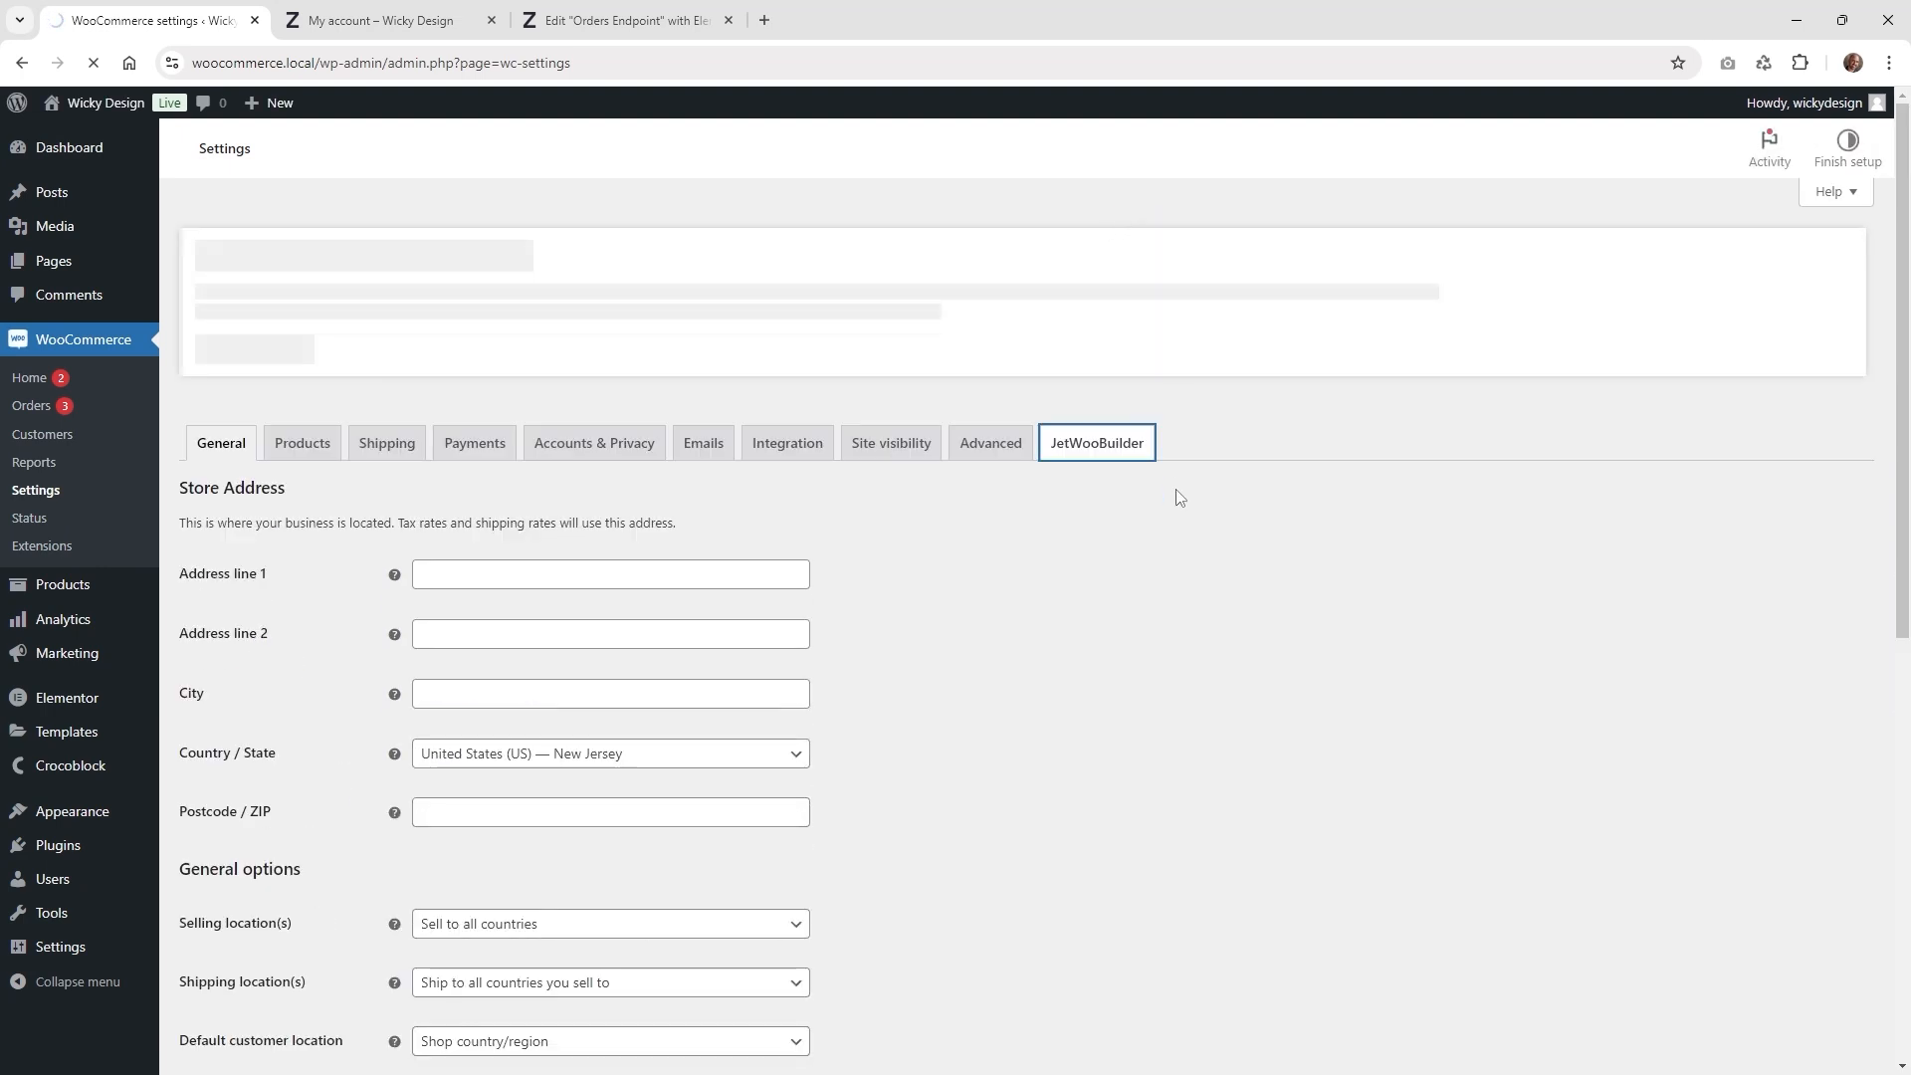
{"action": "scroll", "coordinate": [1091, 597], "scroll_direction": "down", "scroll_amount": 10}
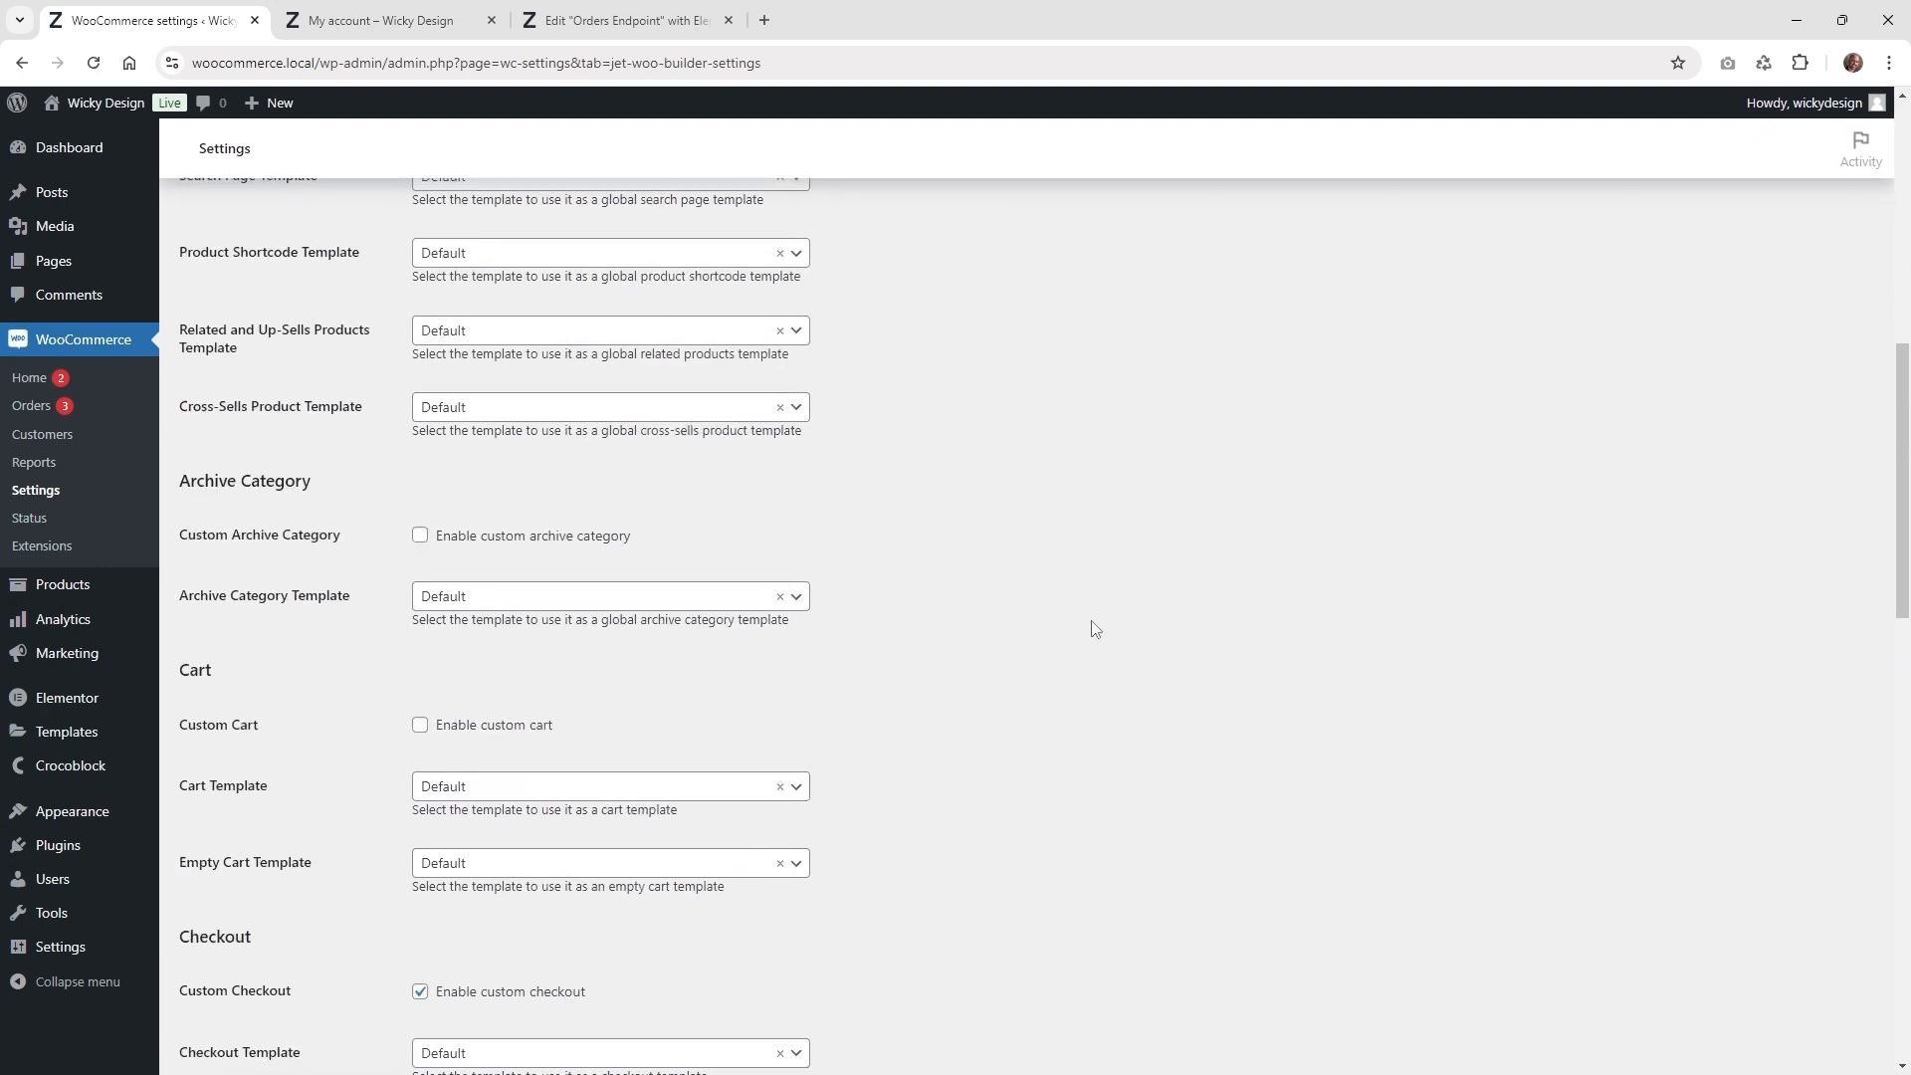
{"action": "scroll", "coordinate": [1095, 629], "scroll_direction": "down", "scroll_amount": 5}
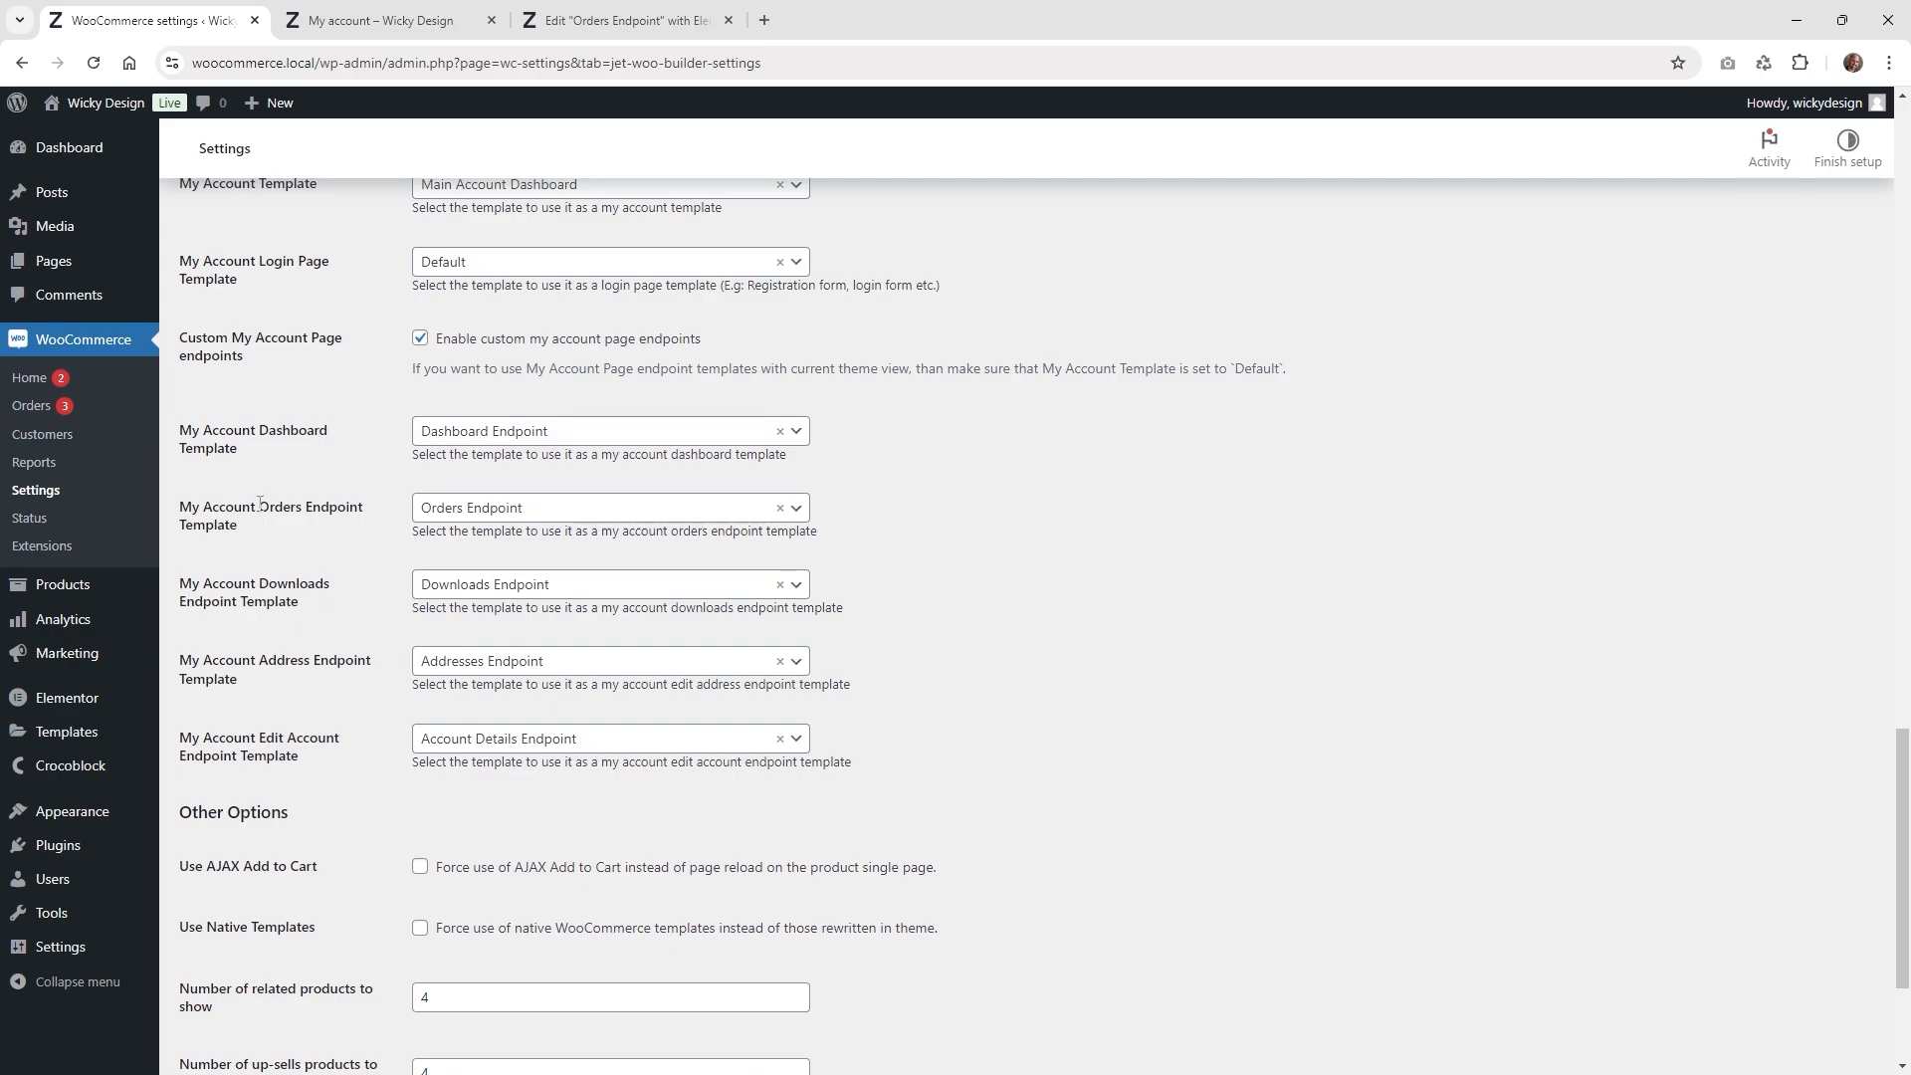
{"action": "left_click_drag", "start_coordinate": [240, 509], "coordinate": [290, 528]}
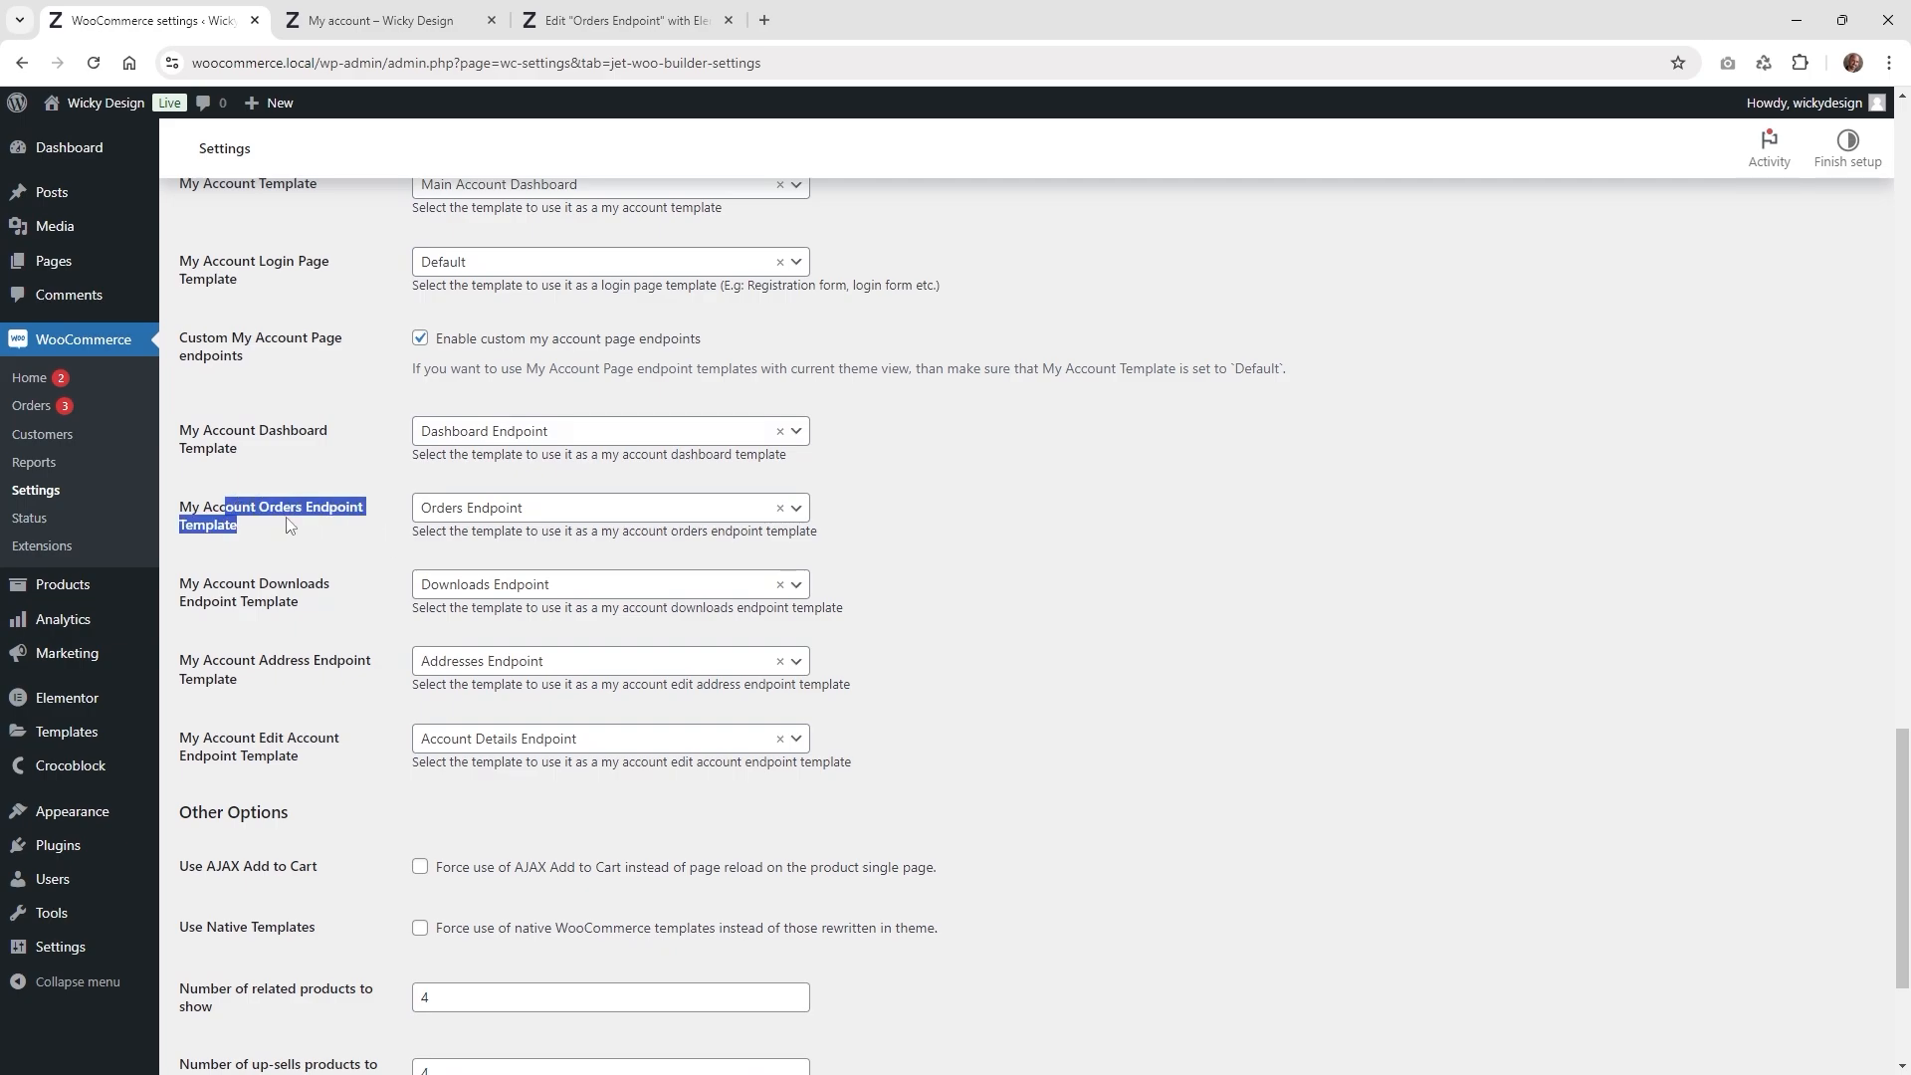
{"action": "left_click", "coordinate": [482, 517]}
{"action": "left_click", "coordinate": [547, 677]}
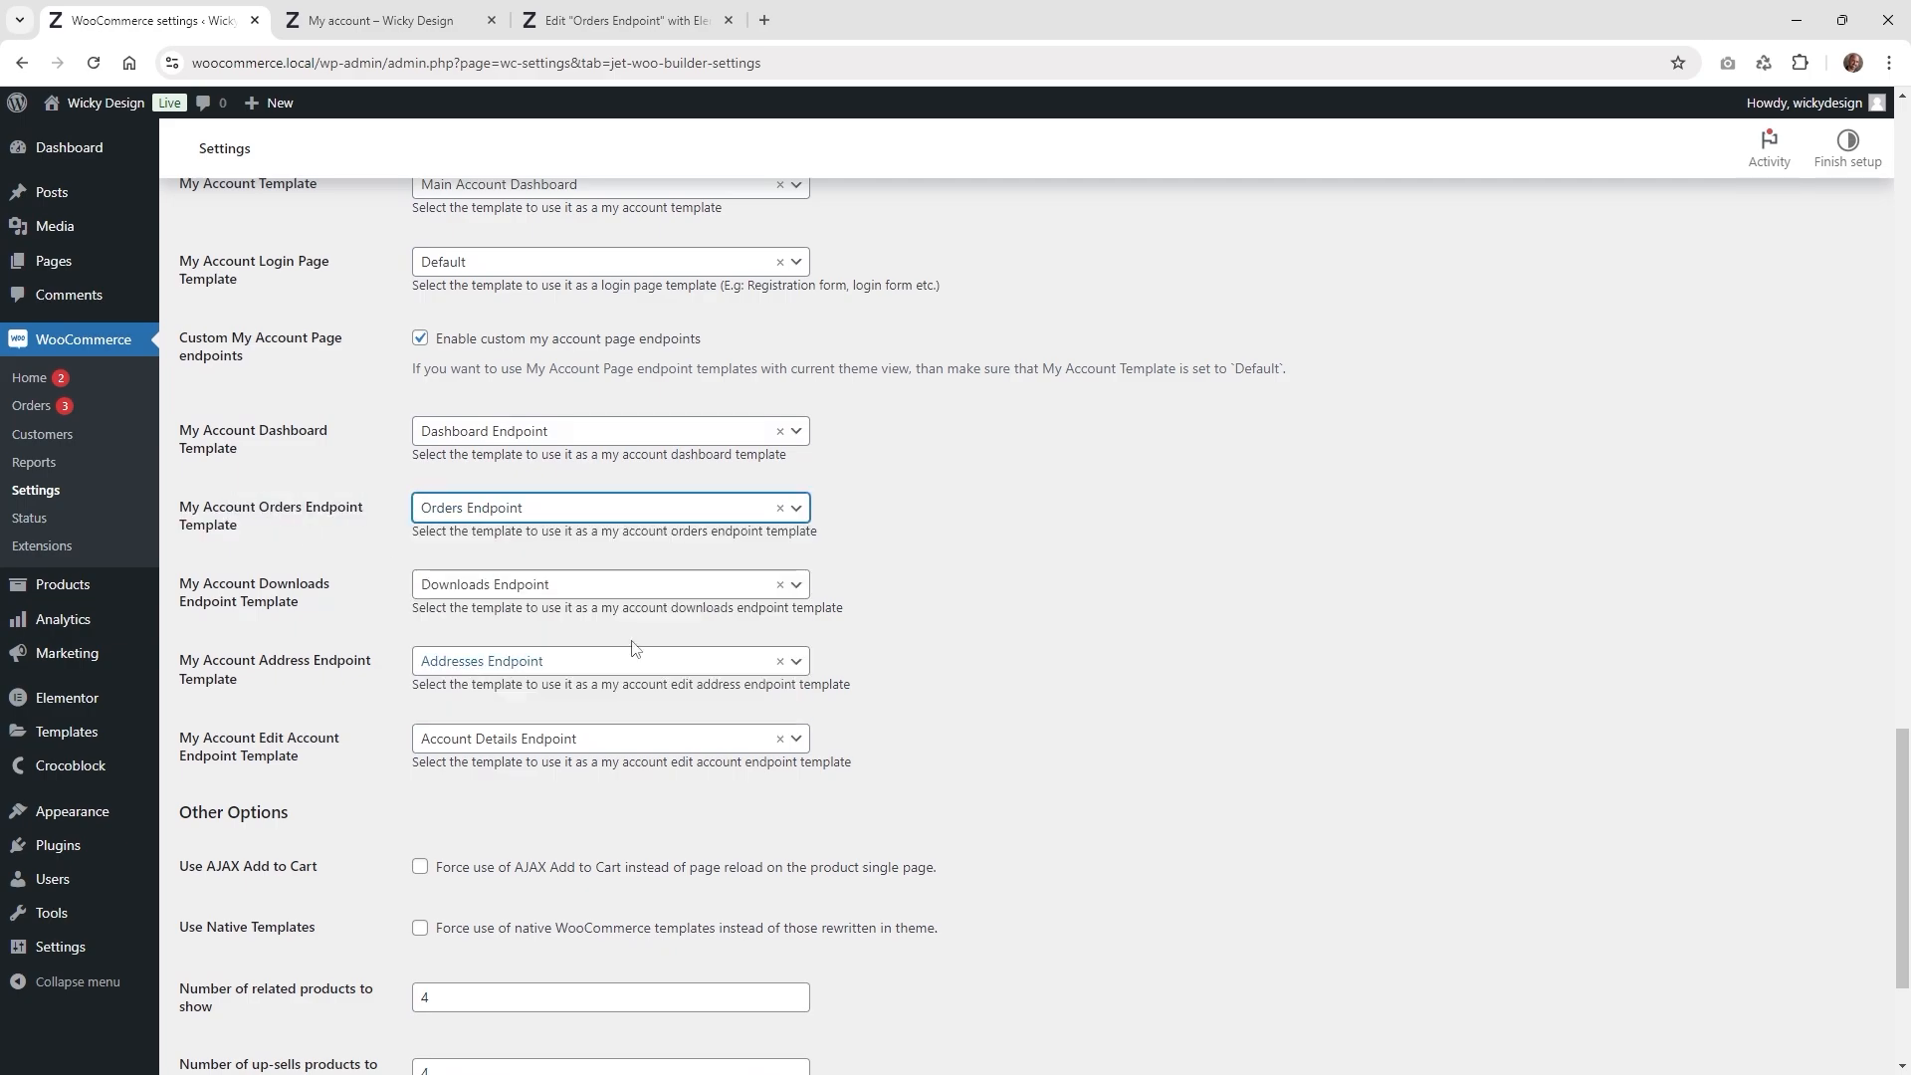
{"action": "scroll", "coordinate": [276, 400], "scroll_direction": "down", "scroll_amount": 2}
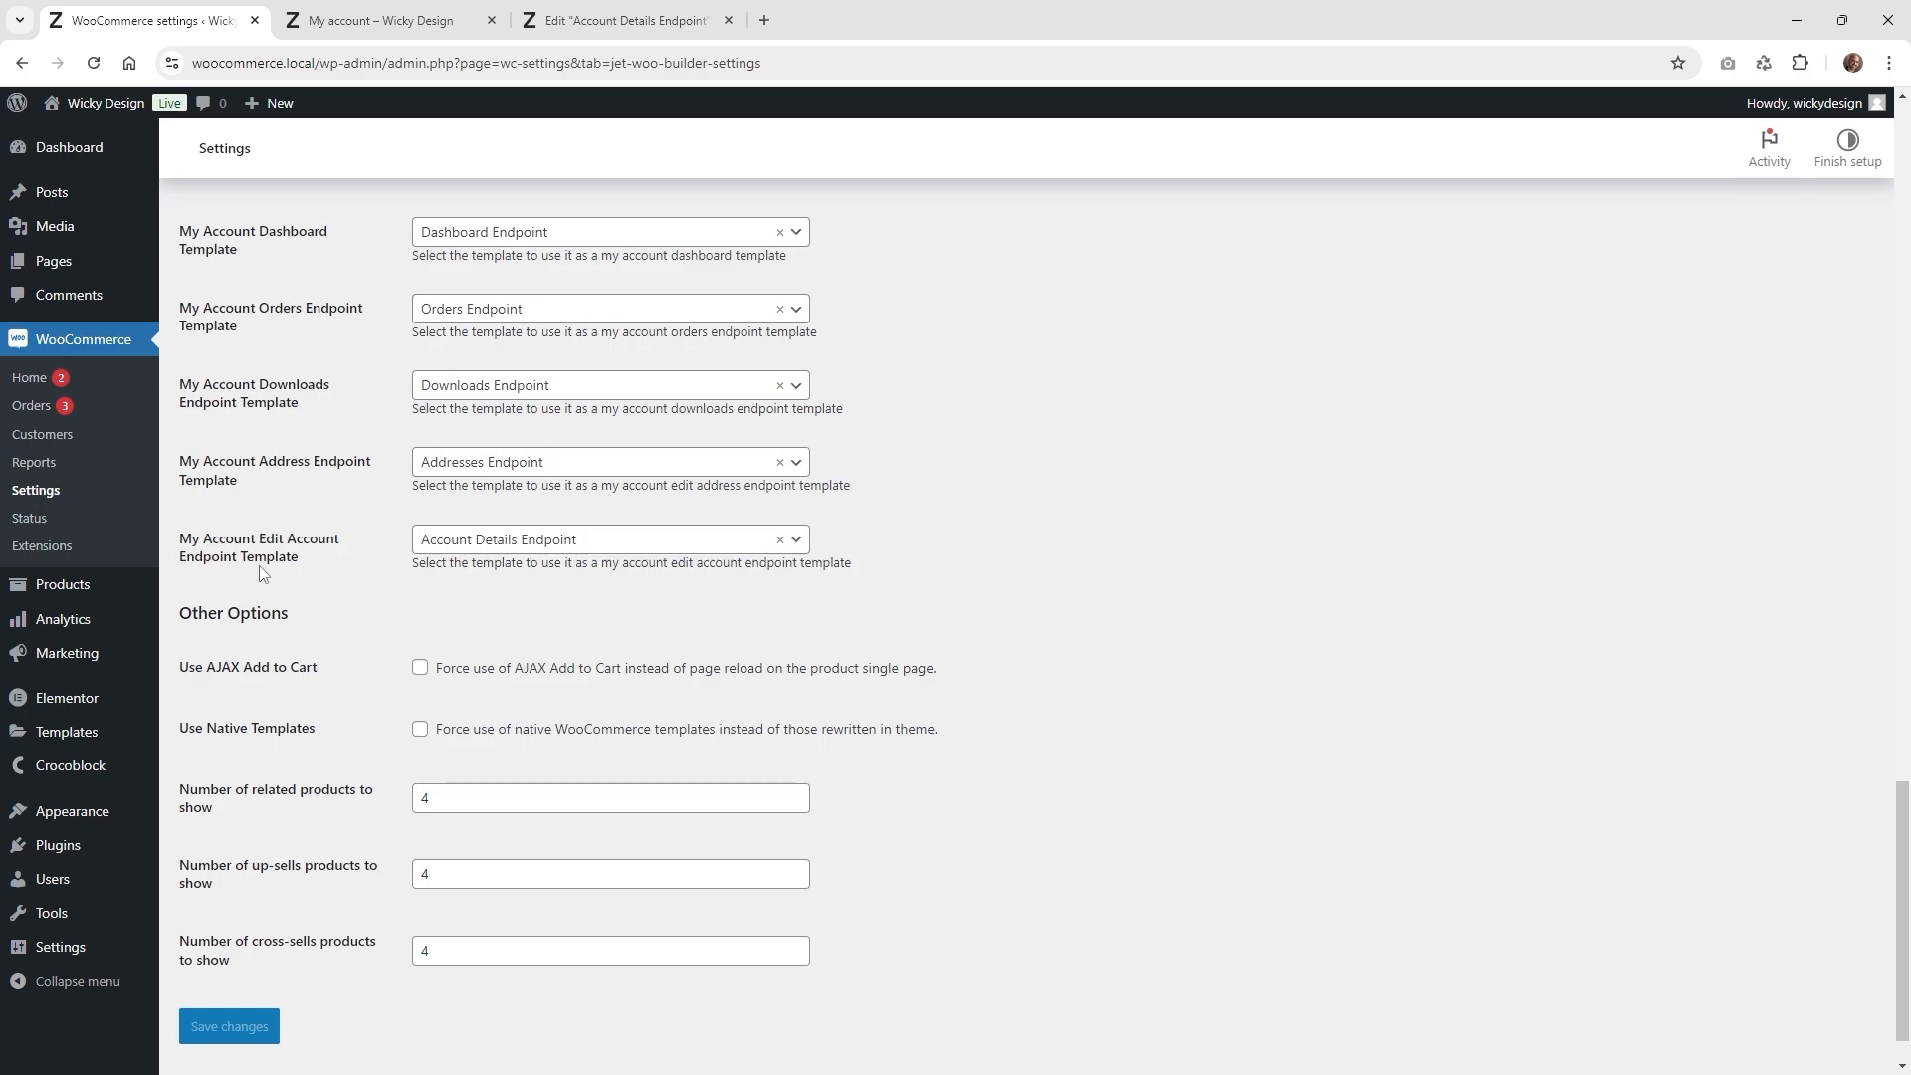
- Compare the front-end Account Details page with the Account Details widget in the Account Details Endpoint template
{"action": "left_click", "coordinate": [379, 20]}
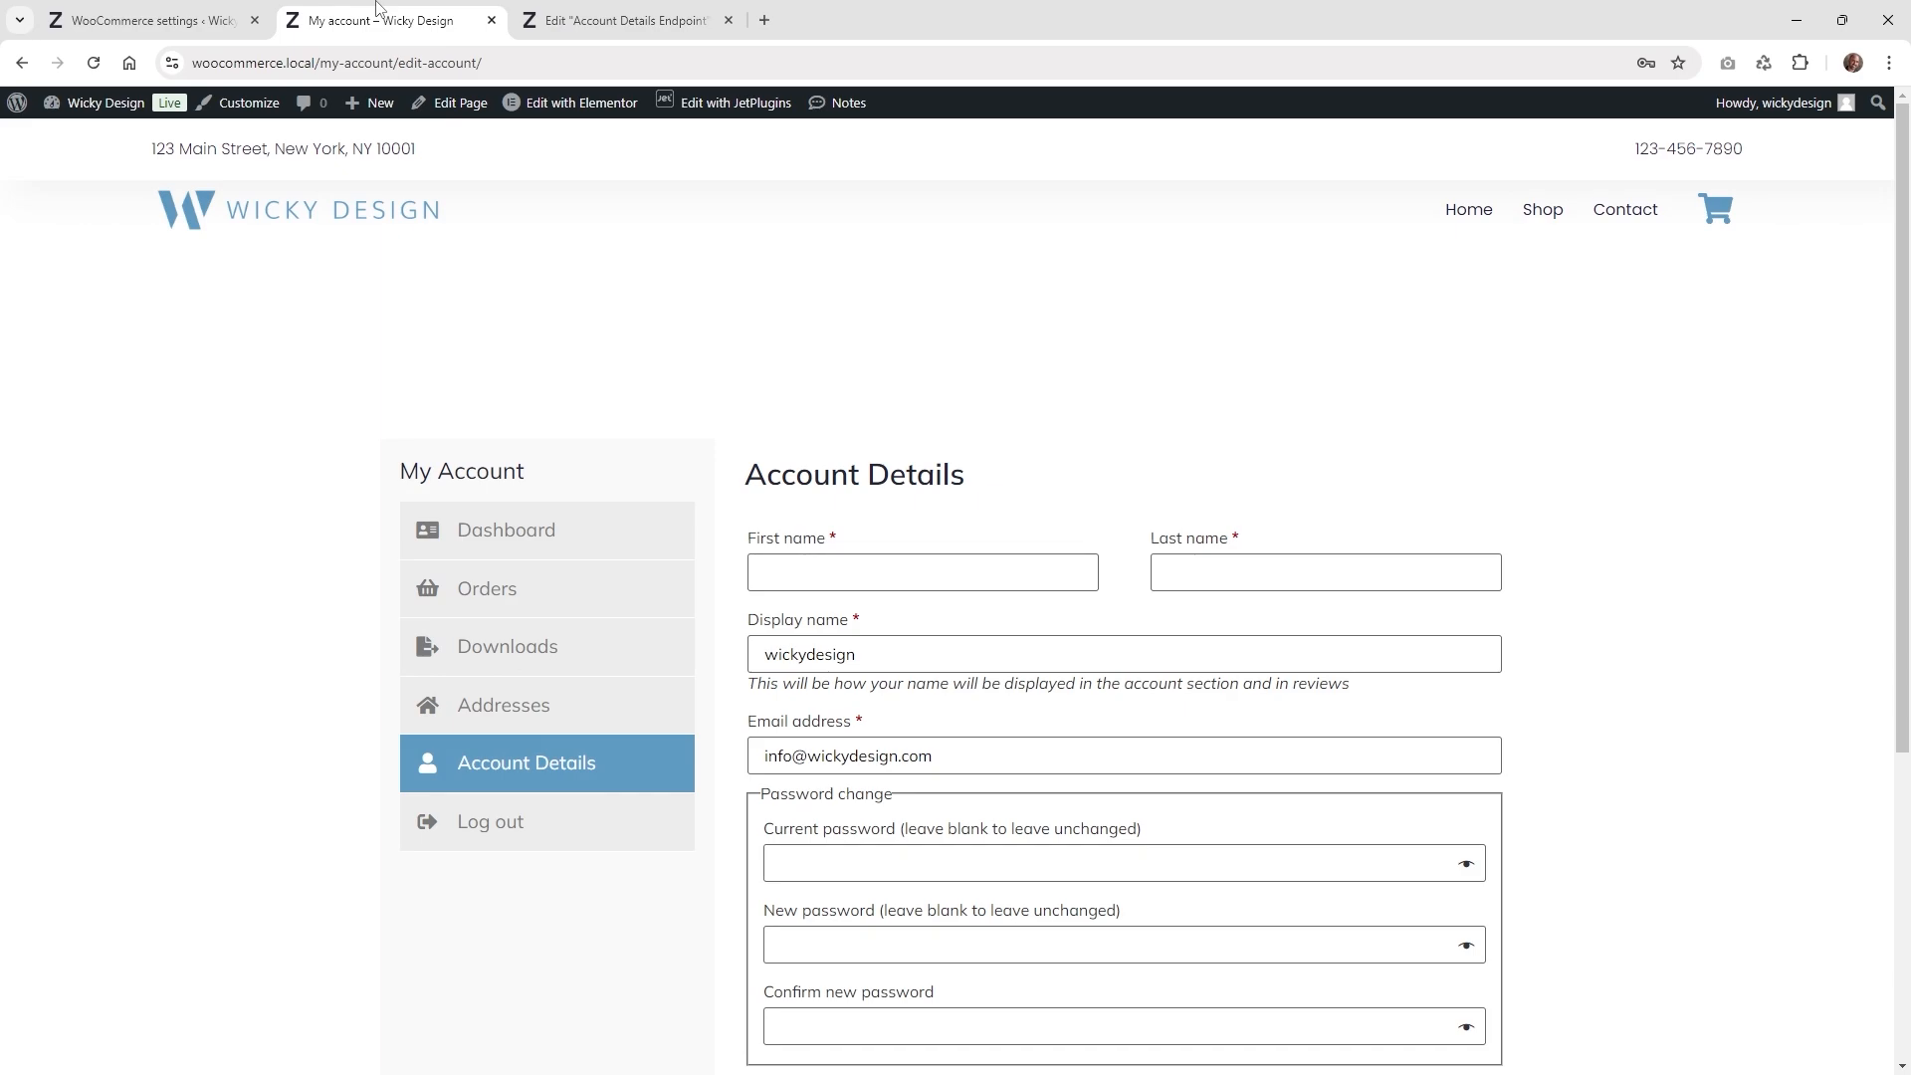
{"action": "left_click", "coordinate": [575, 12]}
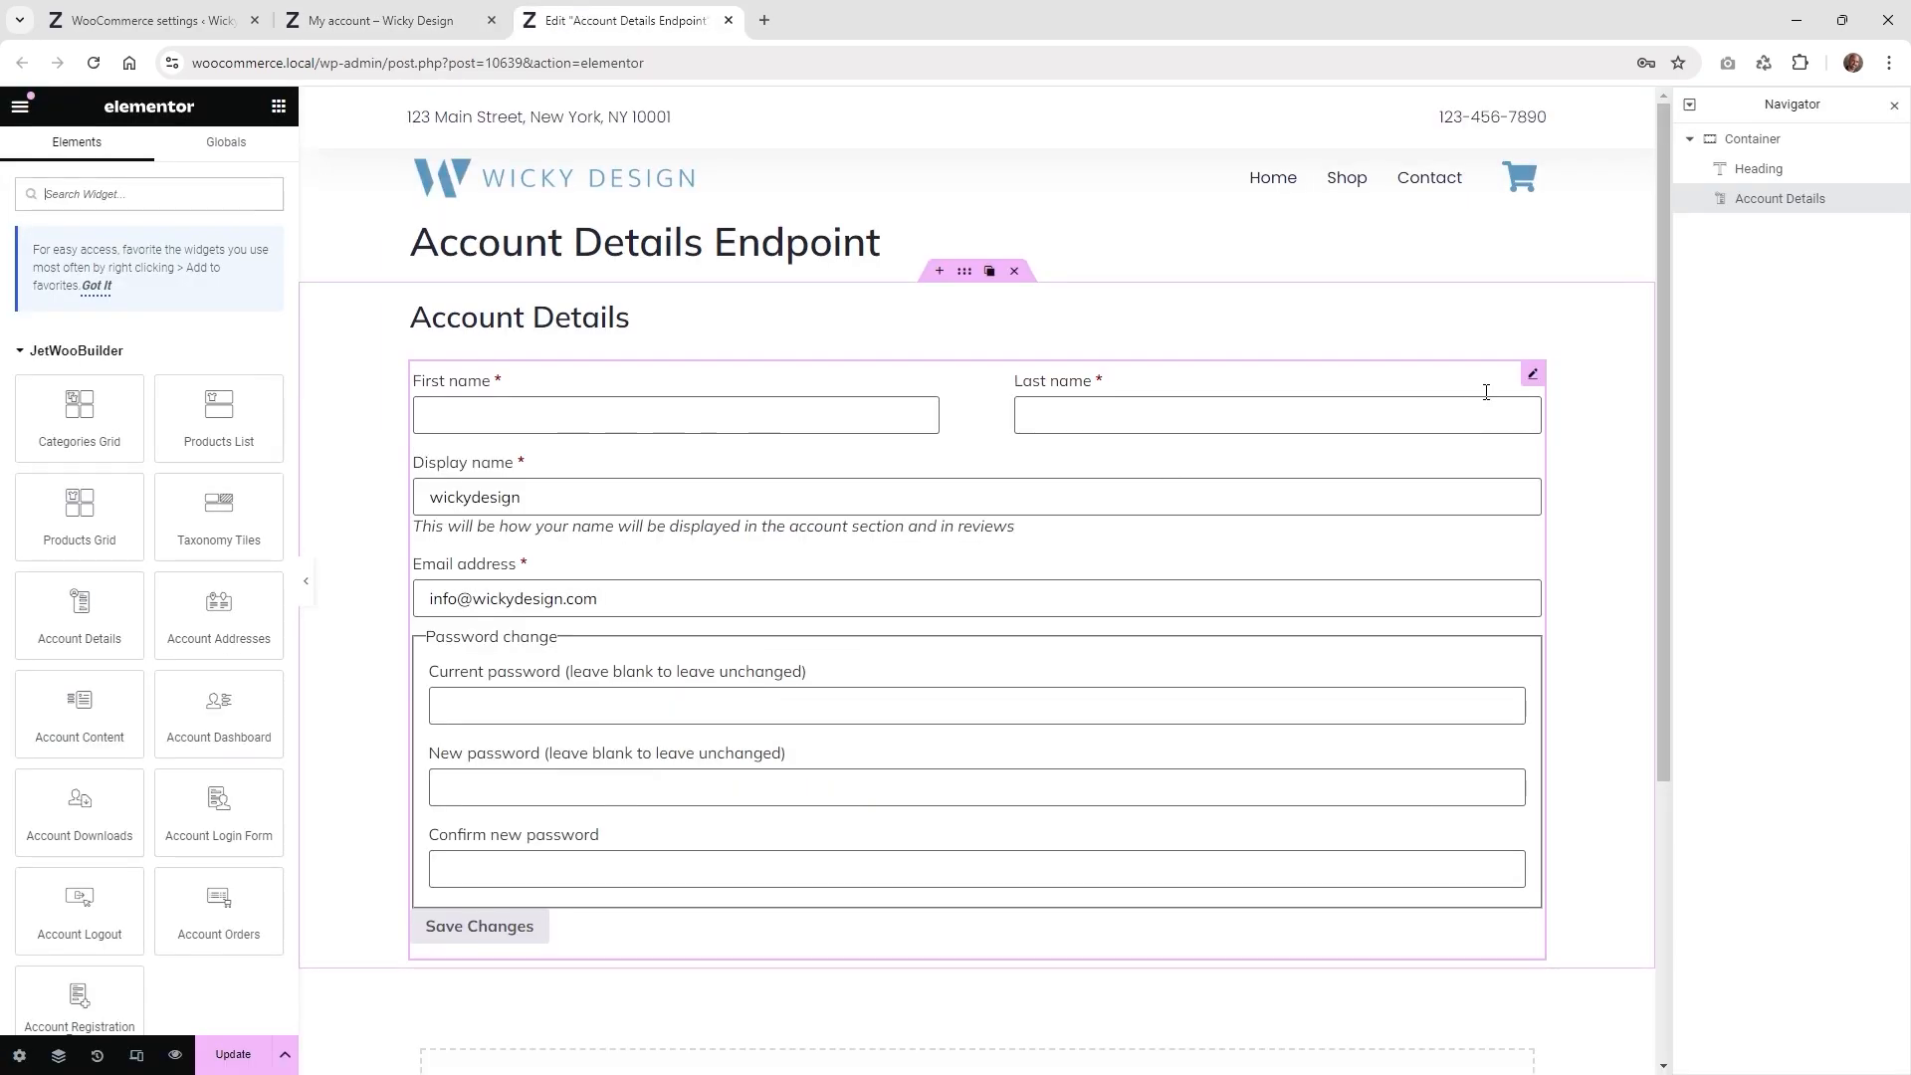
{"action": "left_click", "coordinate": [1533, 375]}
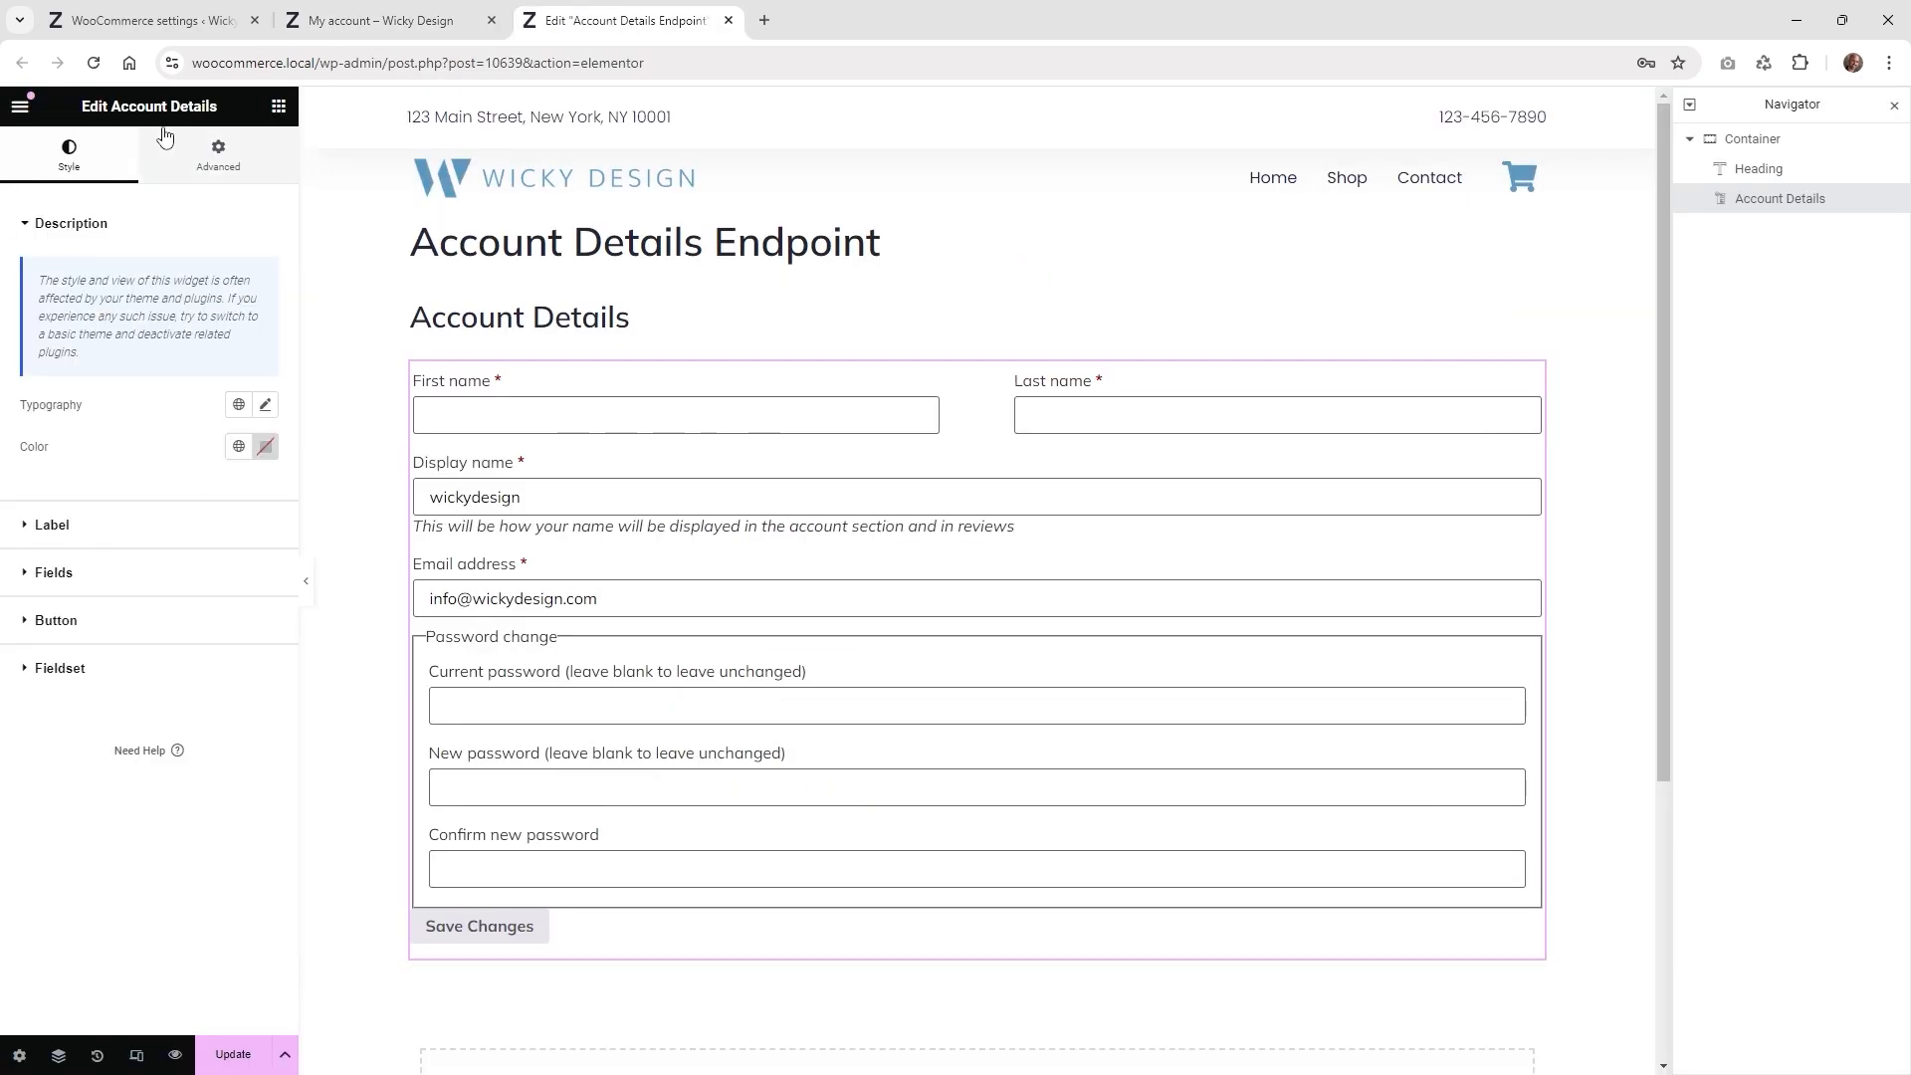
{"action": "left_click", "coordinate": [279, 106]}
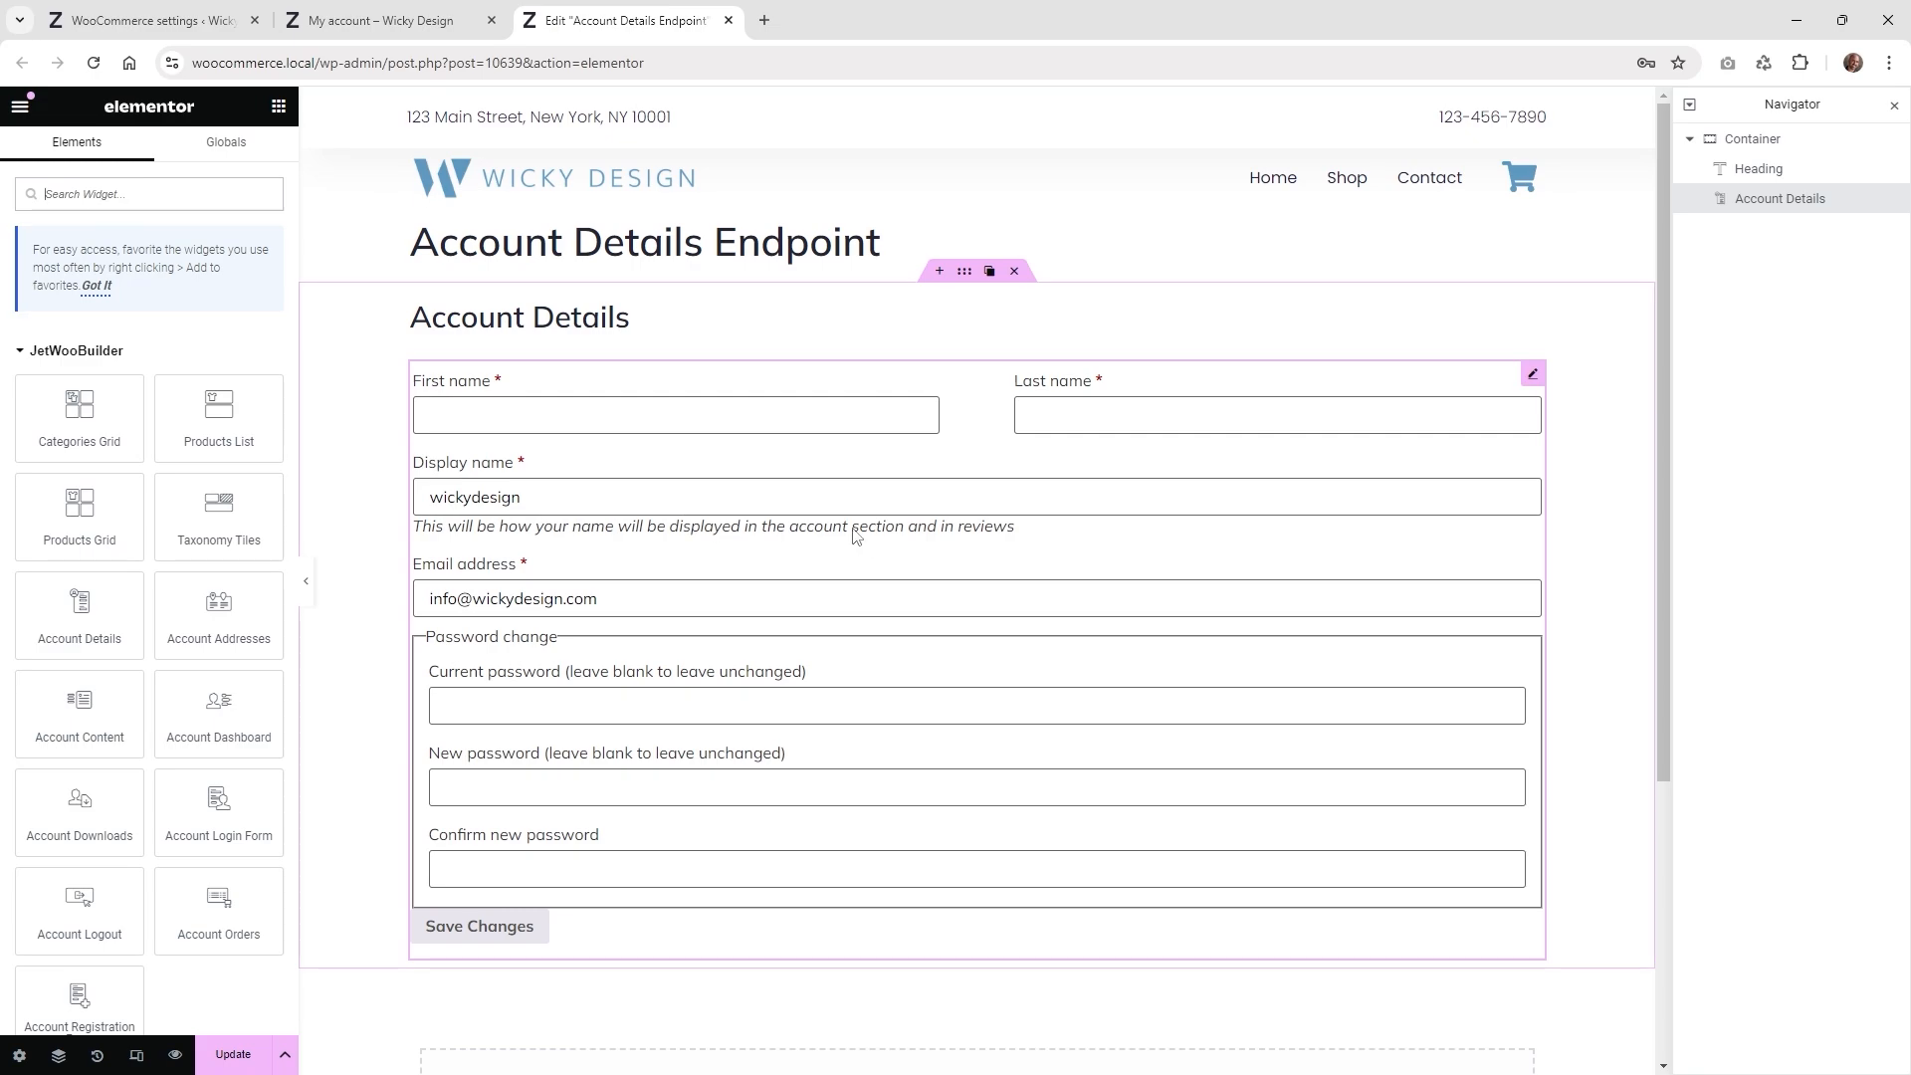
{"action": "key", "text": "ctrl+shift+Tab"}
{"action": "scroll", "coordinate": [1063, 668], "scroll_direction": "down", "scroll_amount": 2}
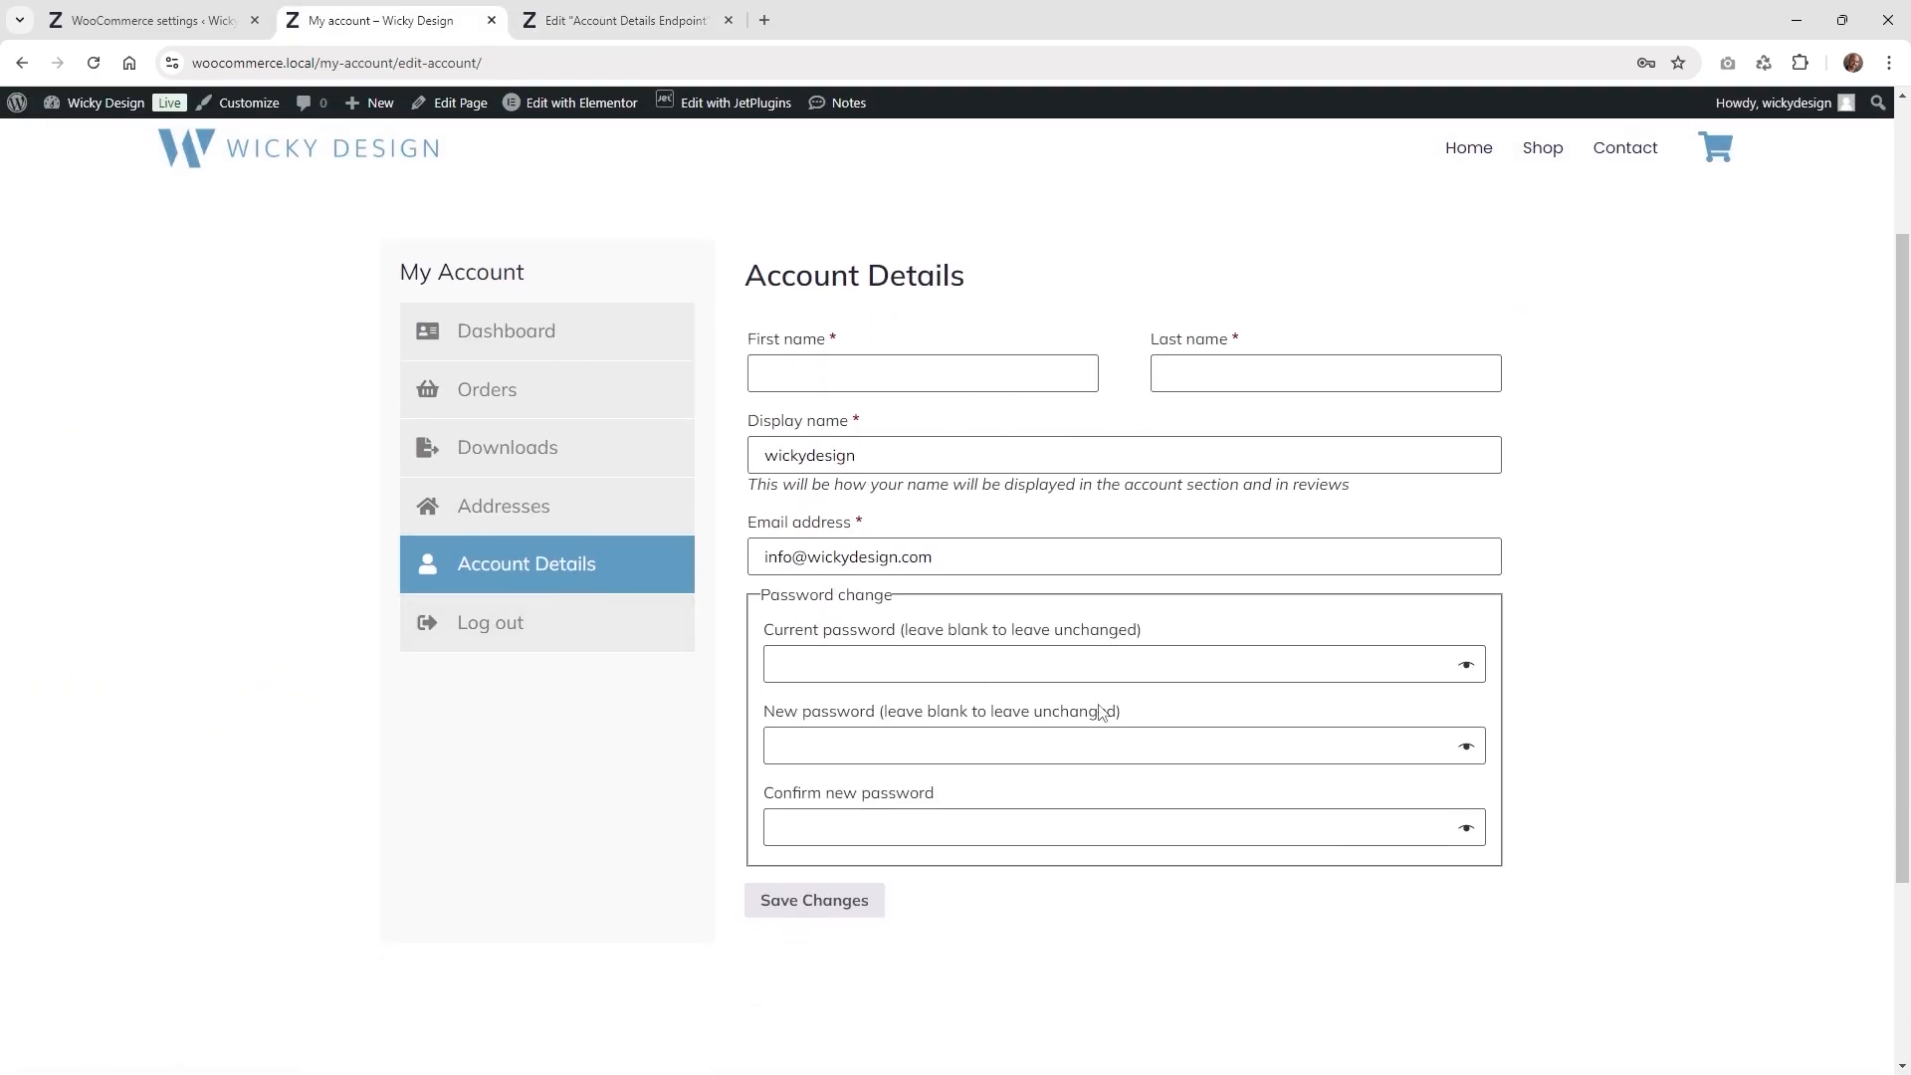
{"action": "key", "text": "ctrl+Tab"}
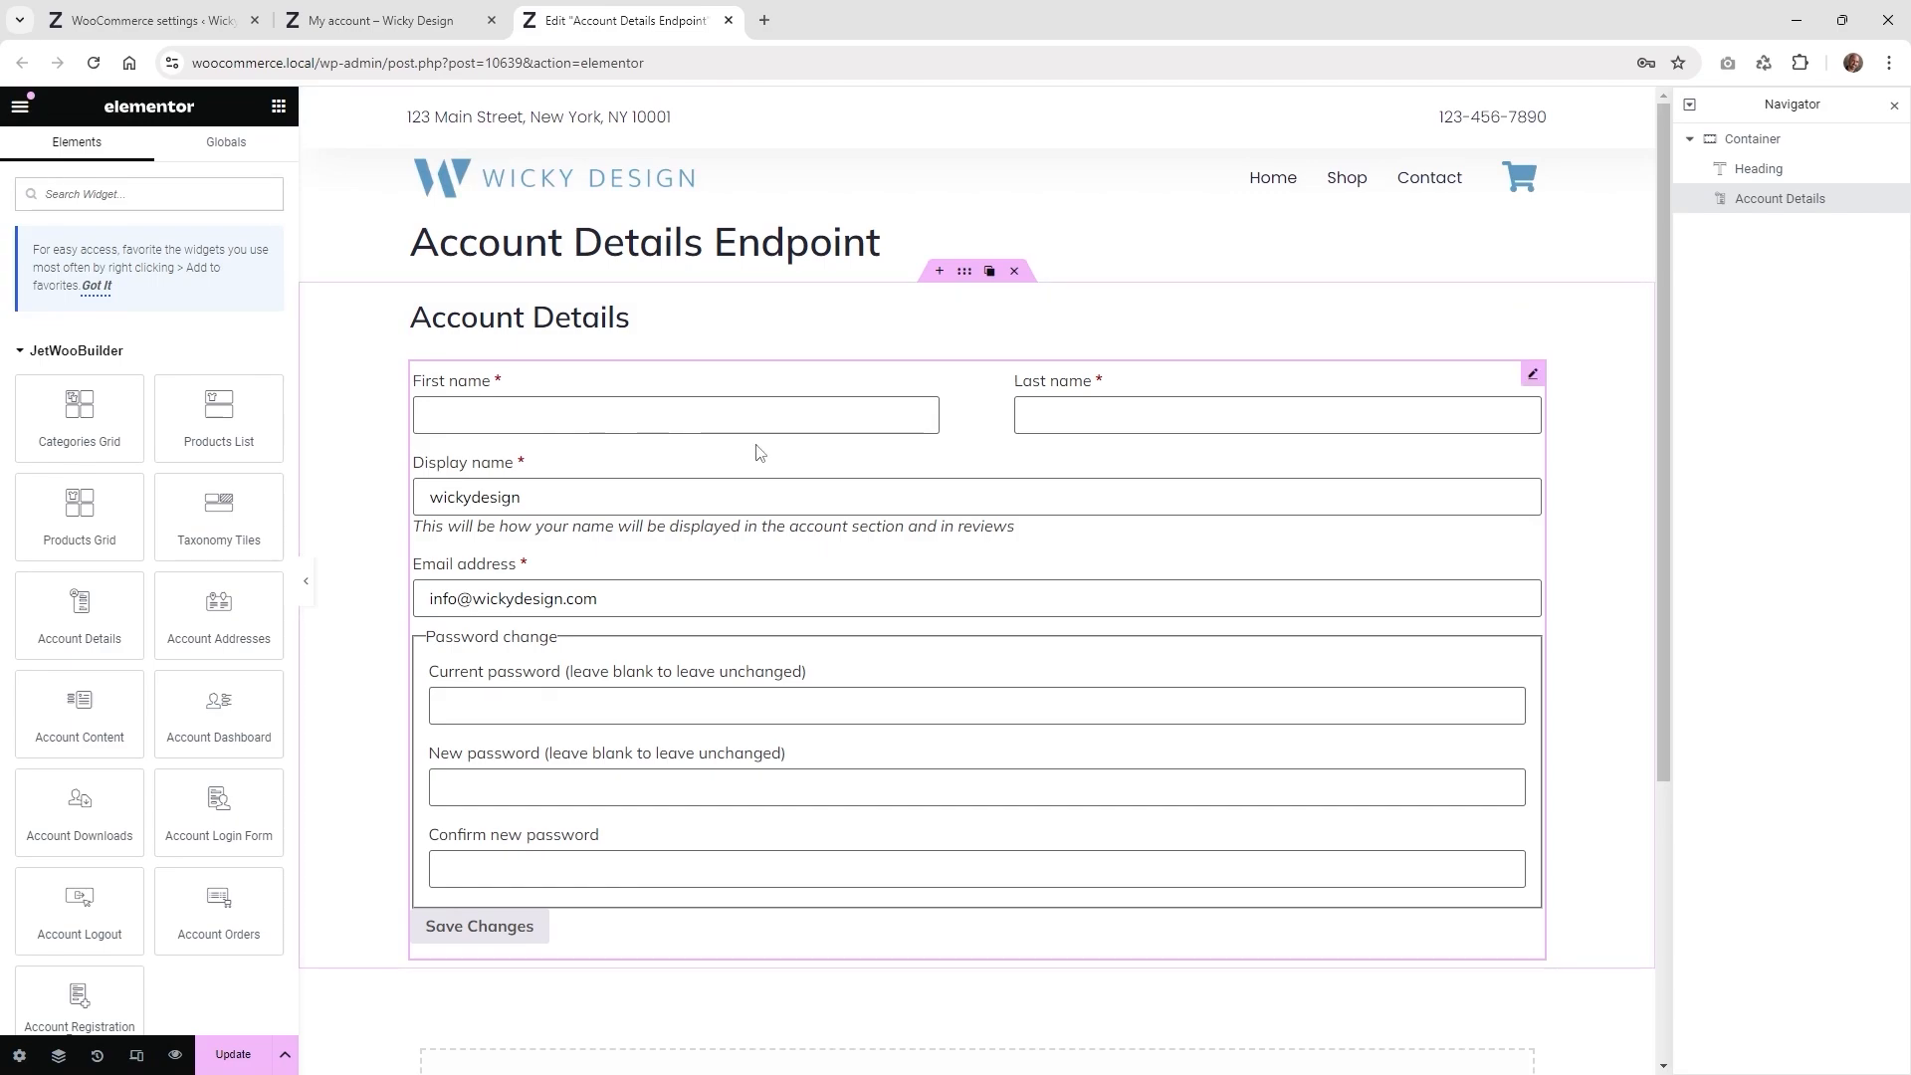
- Set the Account Details widget's field columns gap to 12 and return to the front-end Account Details page
{"action": "left_click", "coordinate": [1533, 375]}
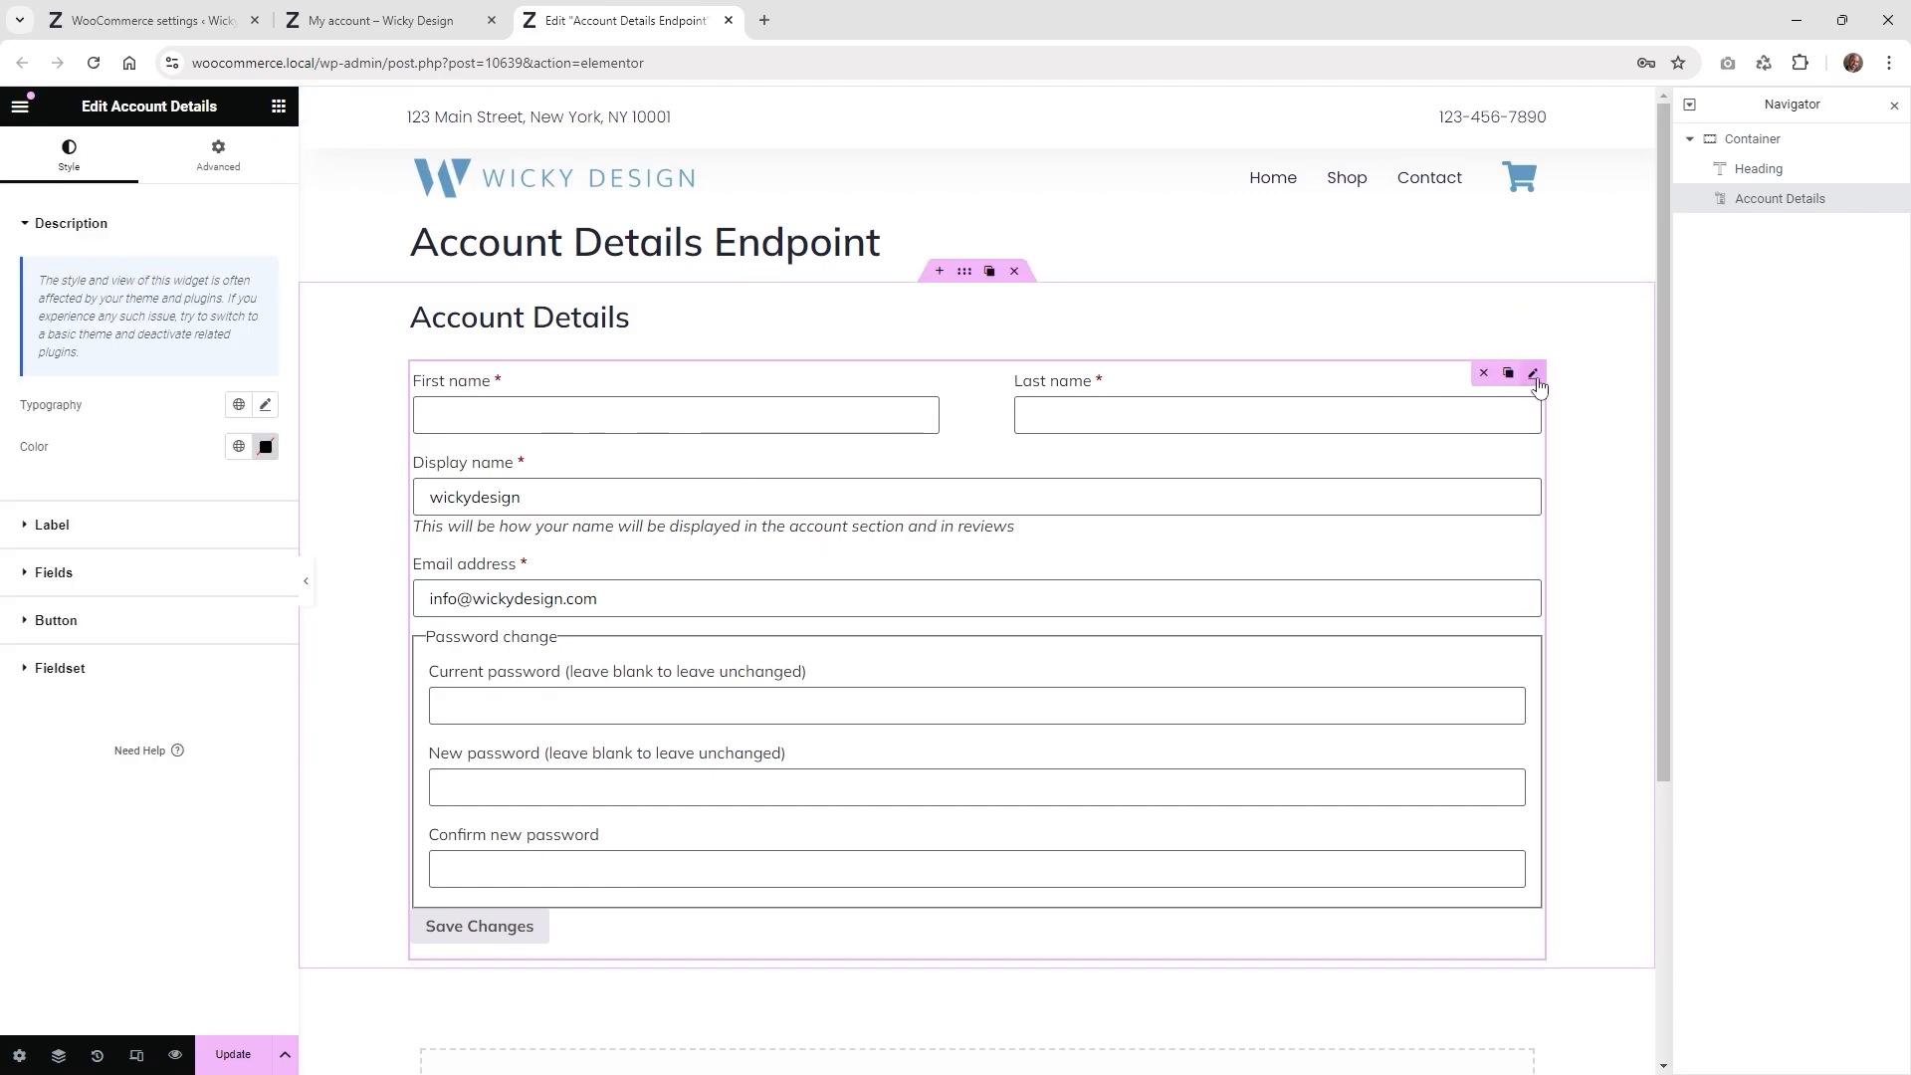
{"action": "left_click", "coordinate": [56, 527]}
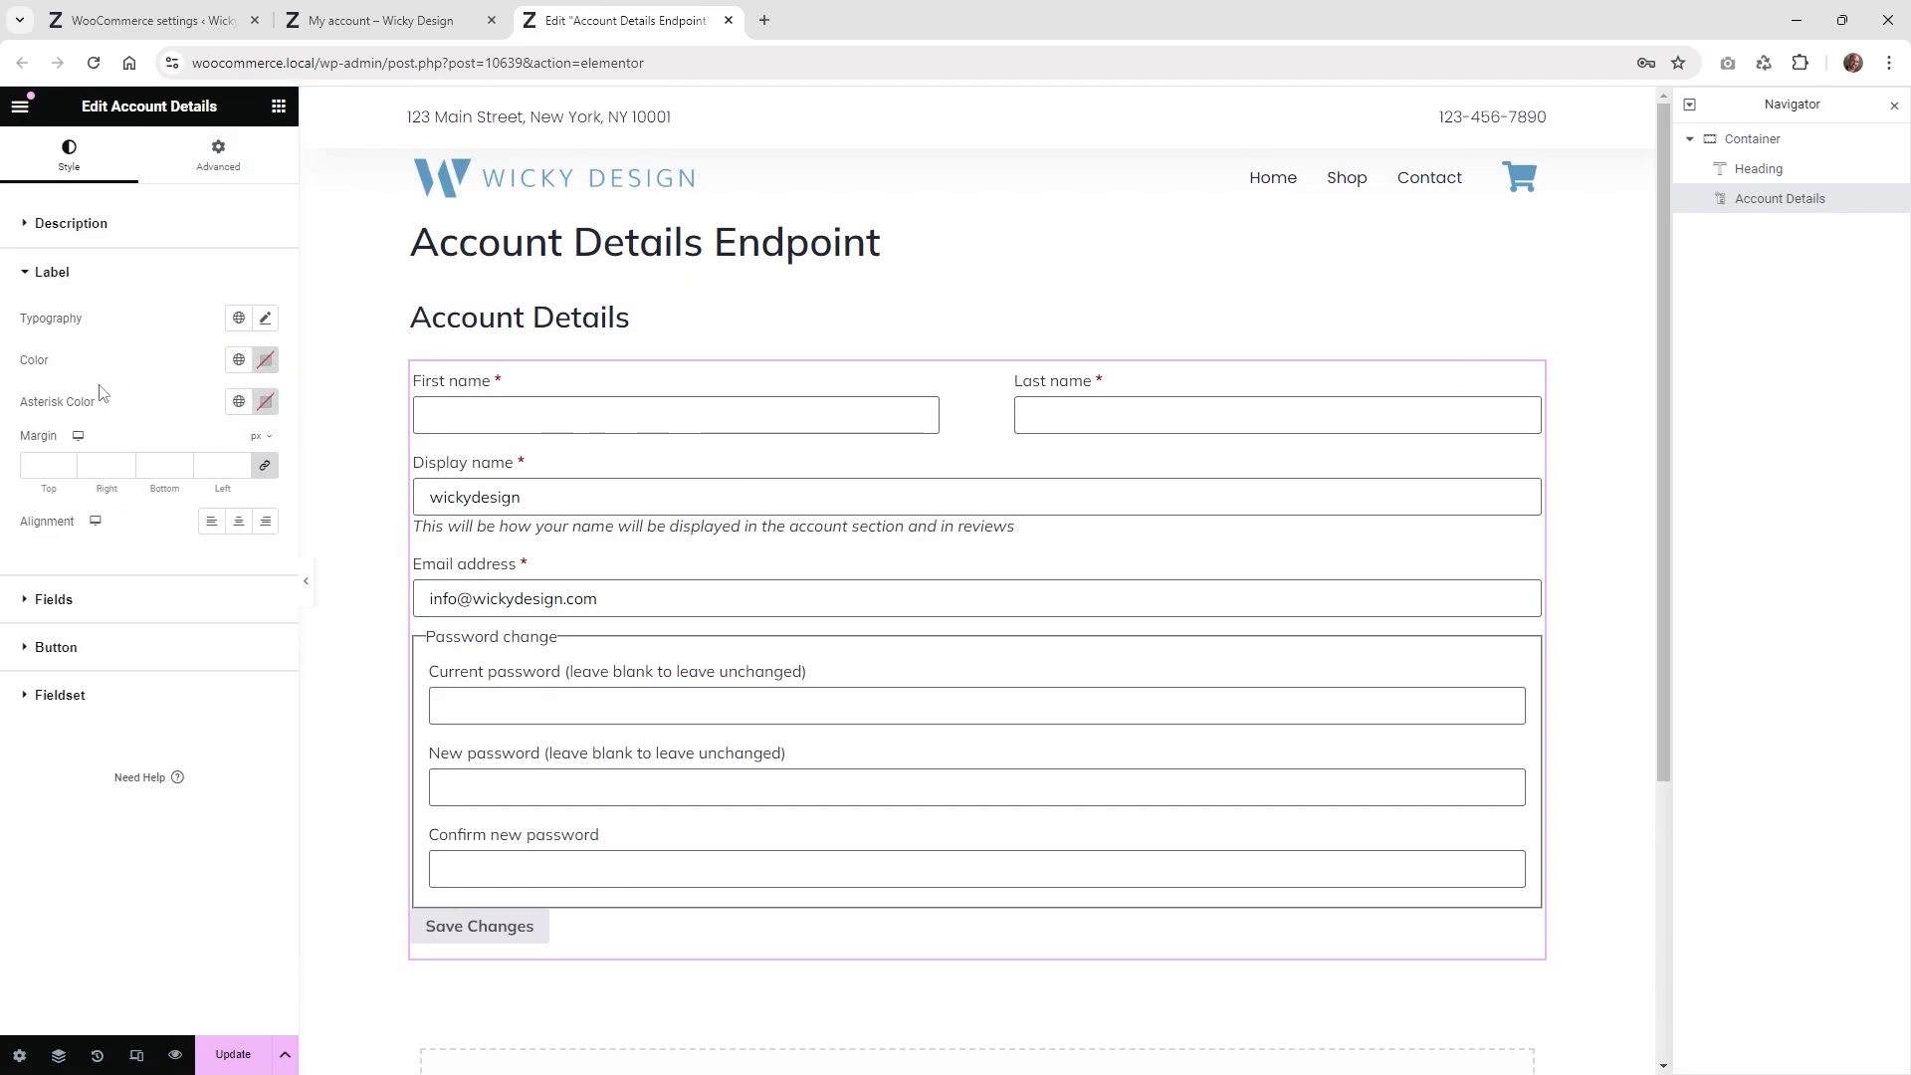
{"action": "left_click", "coordinate": [94, 605]}
{"action": "mouse_move", "coordinate": [23, 390]}
{"action": "left_mouse_down"}
{"action": "mouse_move", "coordinate": [128, 403]}
{"action": "mouse_move", "coordinate": [42, 398]}
{"action": "left_mouse_up"}
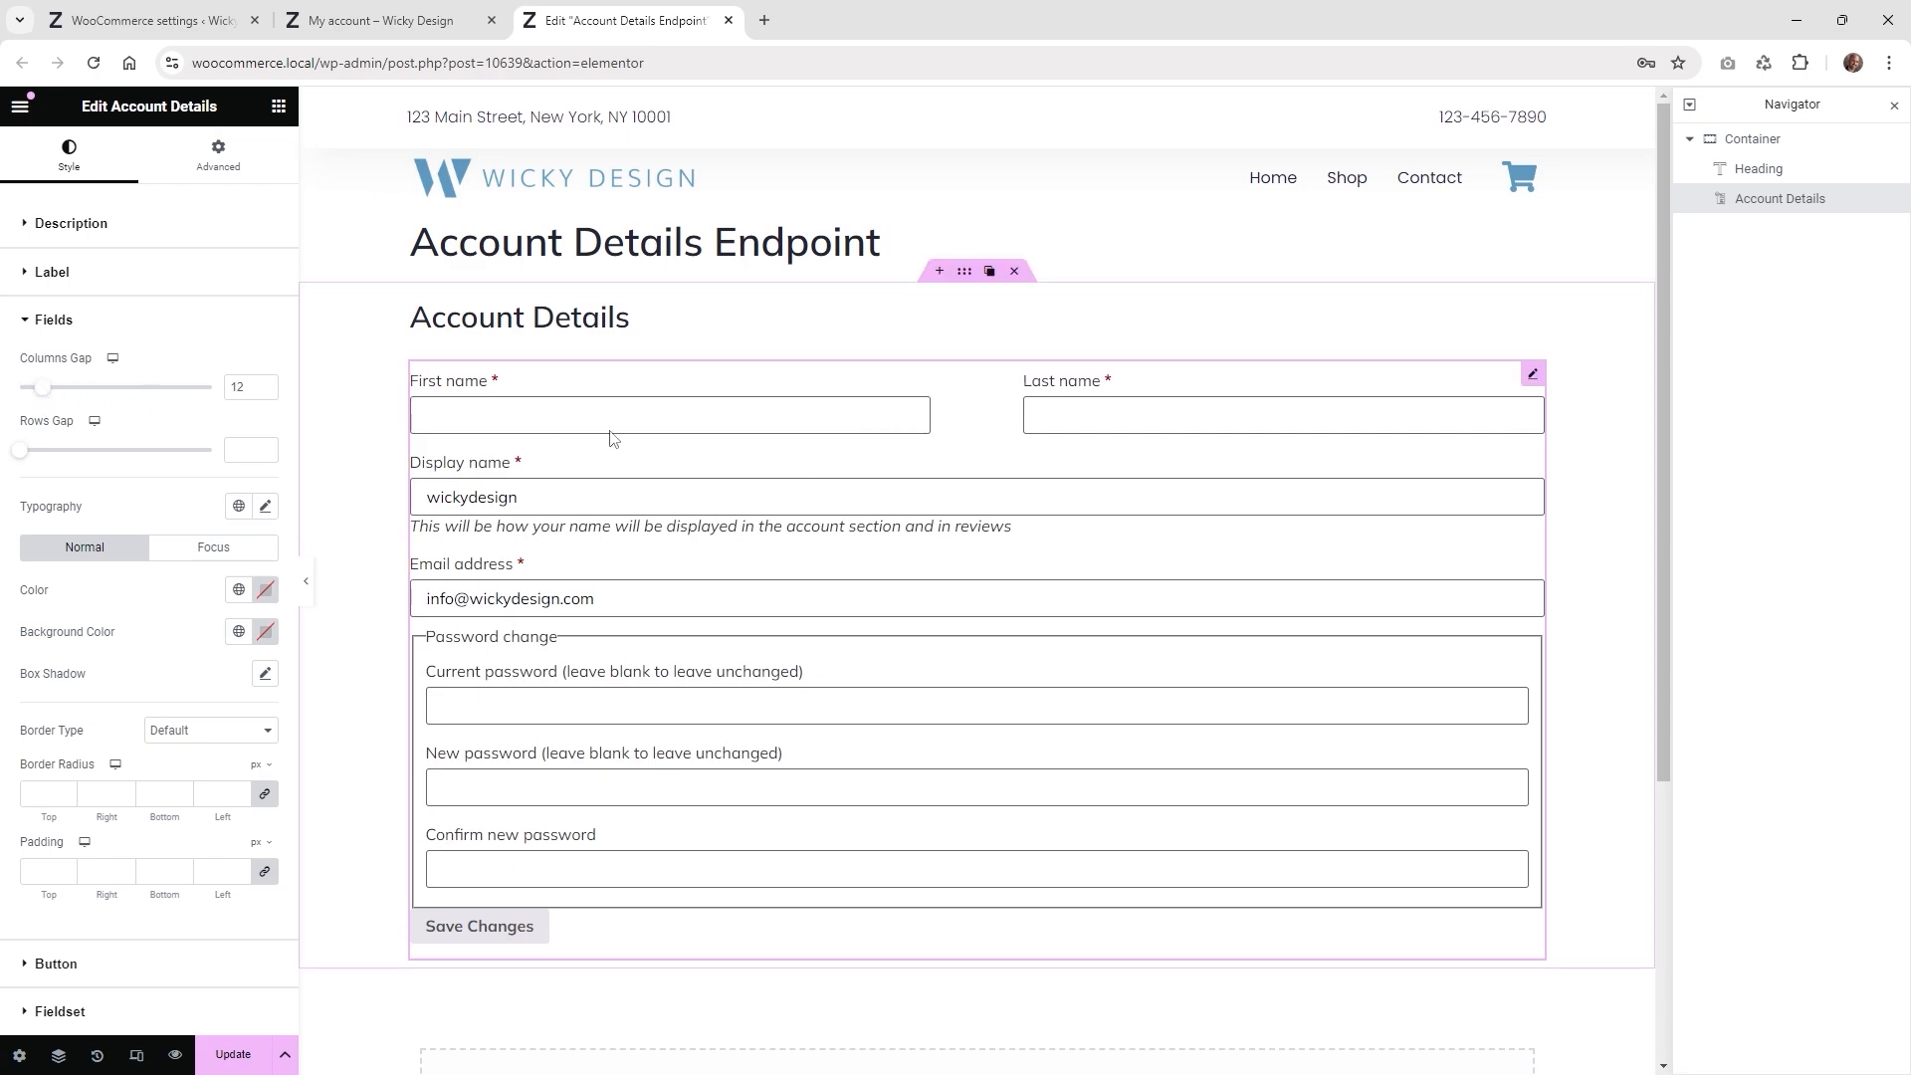
{"action": "left_click", "coordinate": [378, 20]}
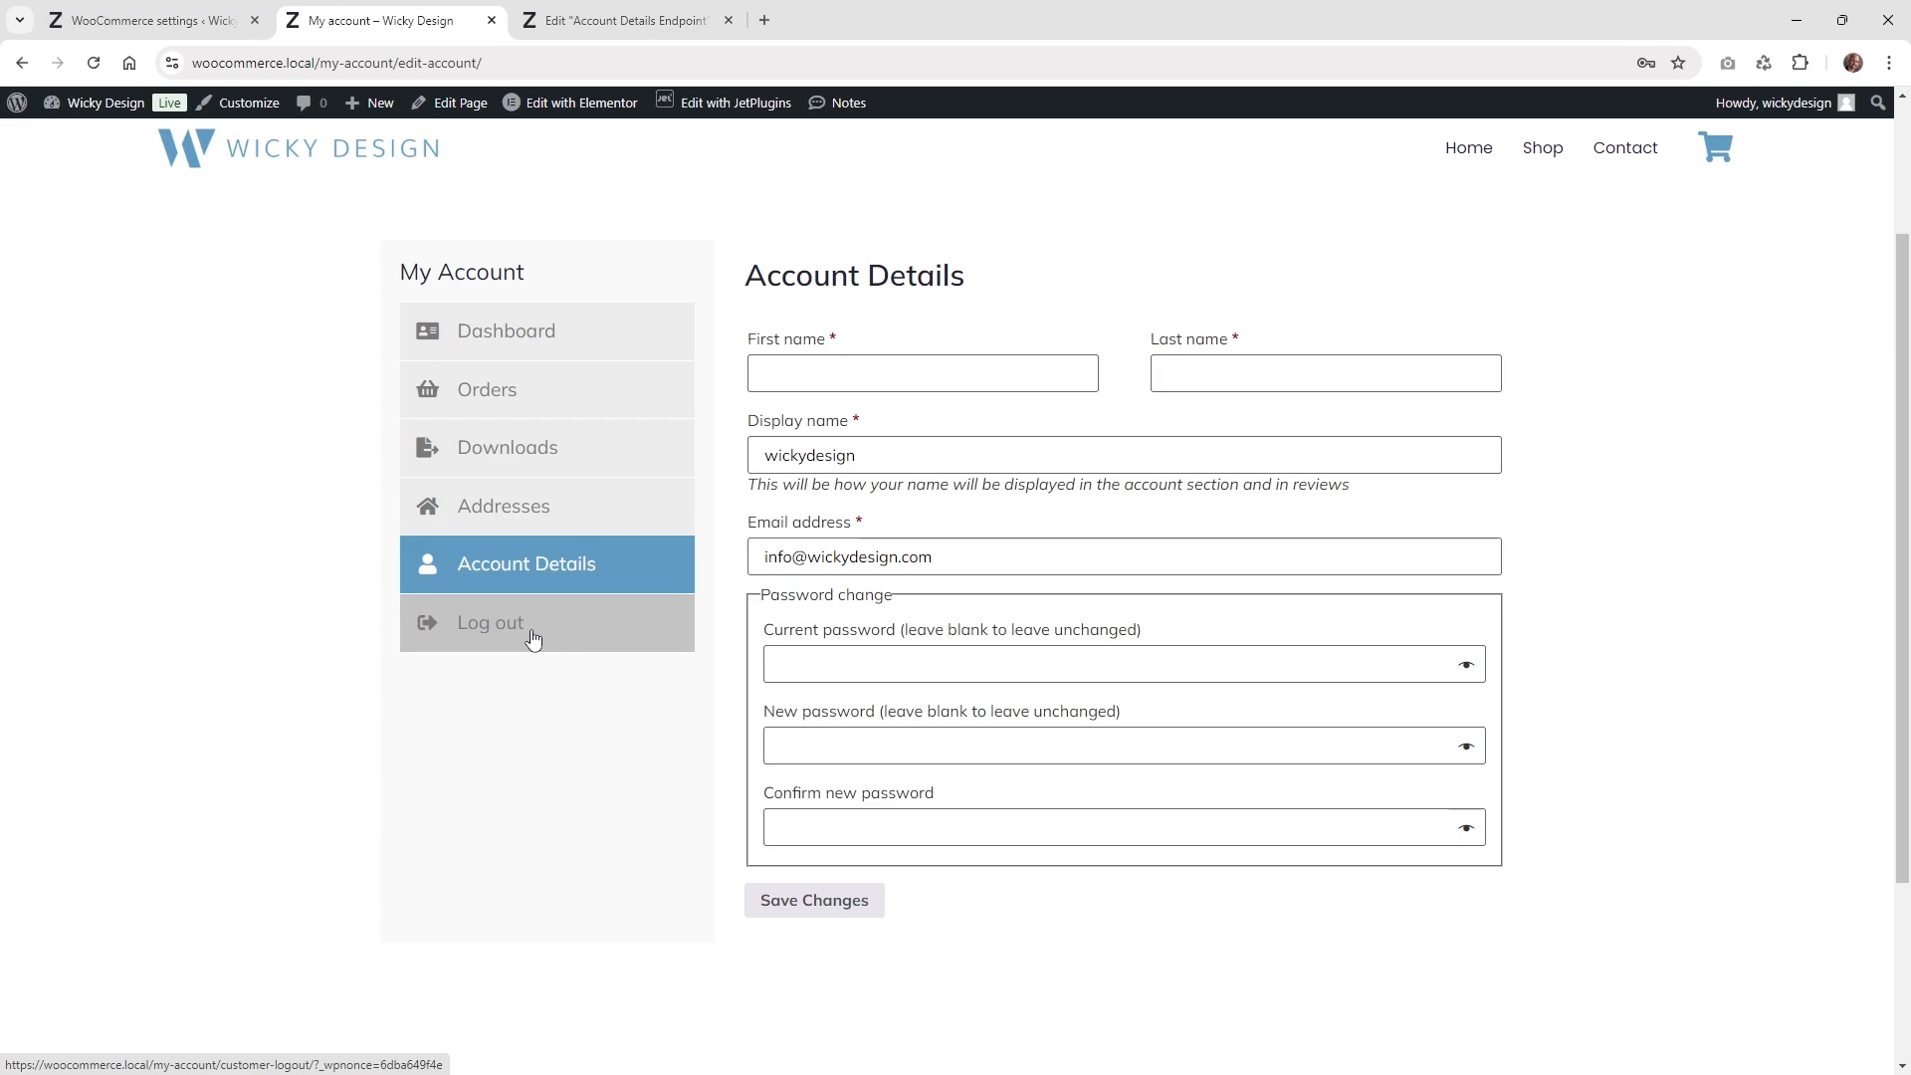
- Open the My account menu in the WordPress menu editor and select Log out among the available WooCommerce endpoints
{"action": "left_click", "coordinate": [207, 10]}
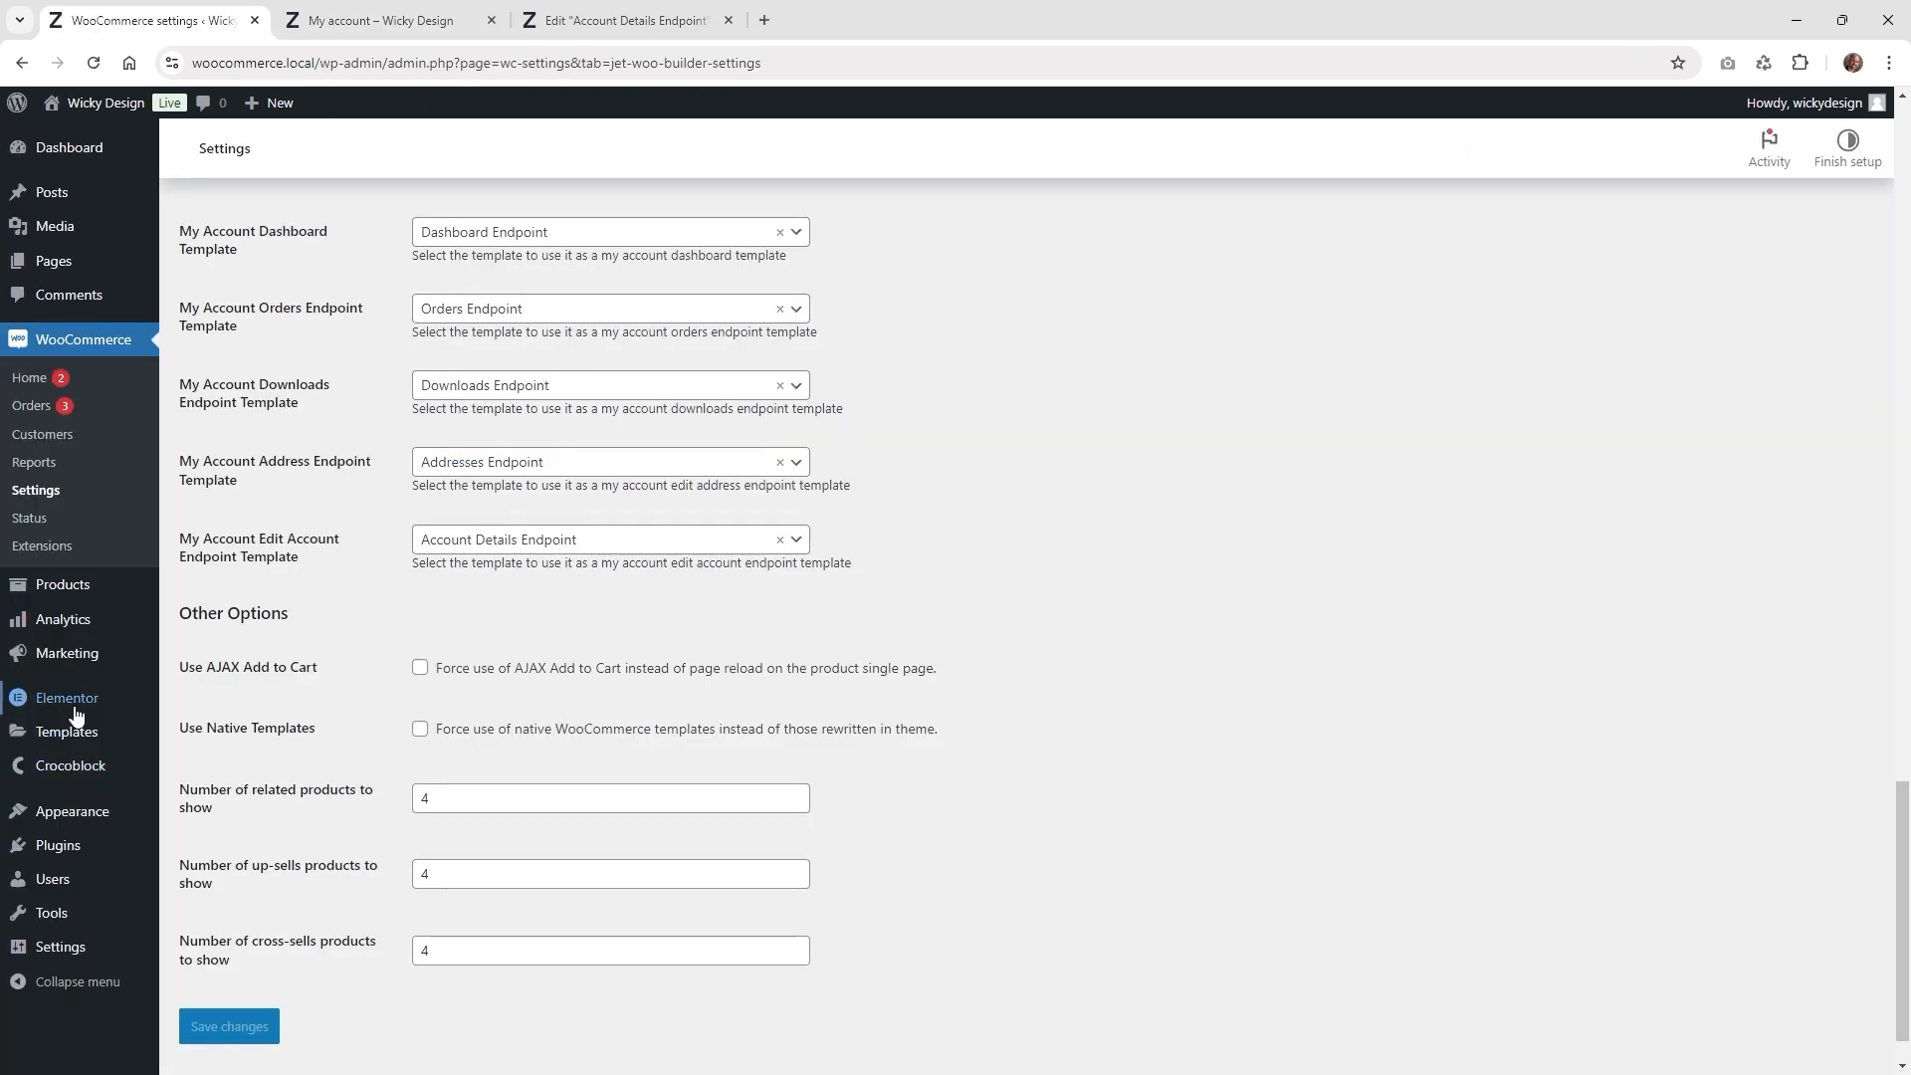
{"action": "mouse_move", "coordinate": [75, 709]}
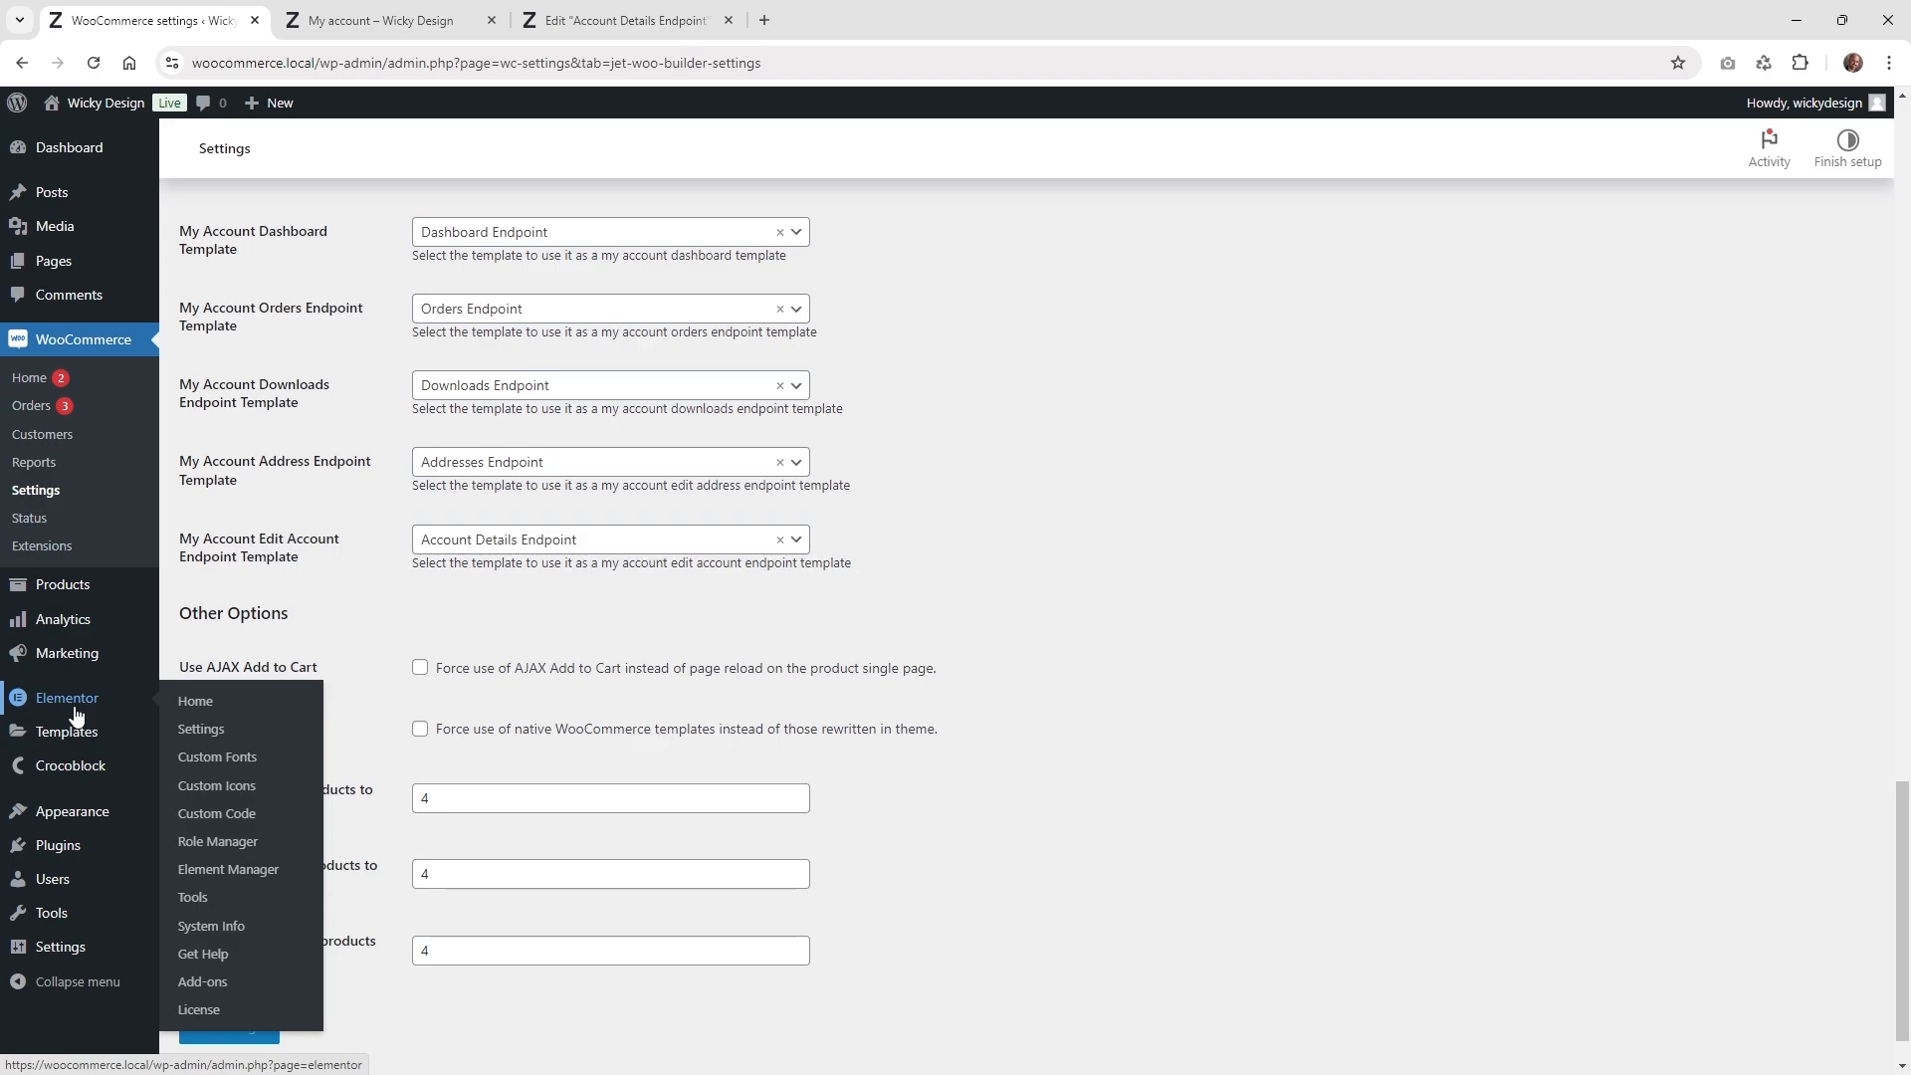
{"action": "mouse_move", "coordinate": [100, 820]}
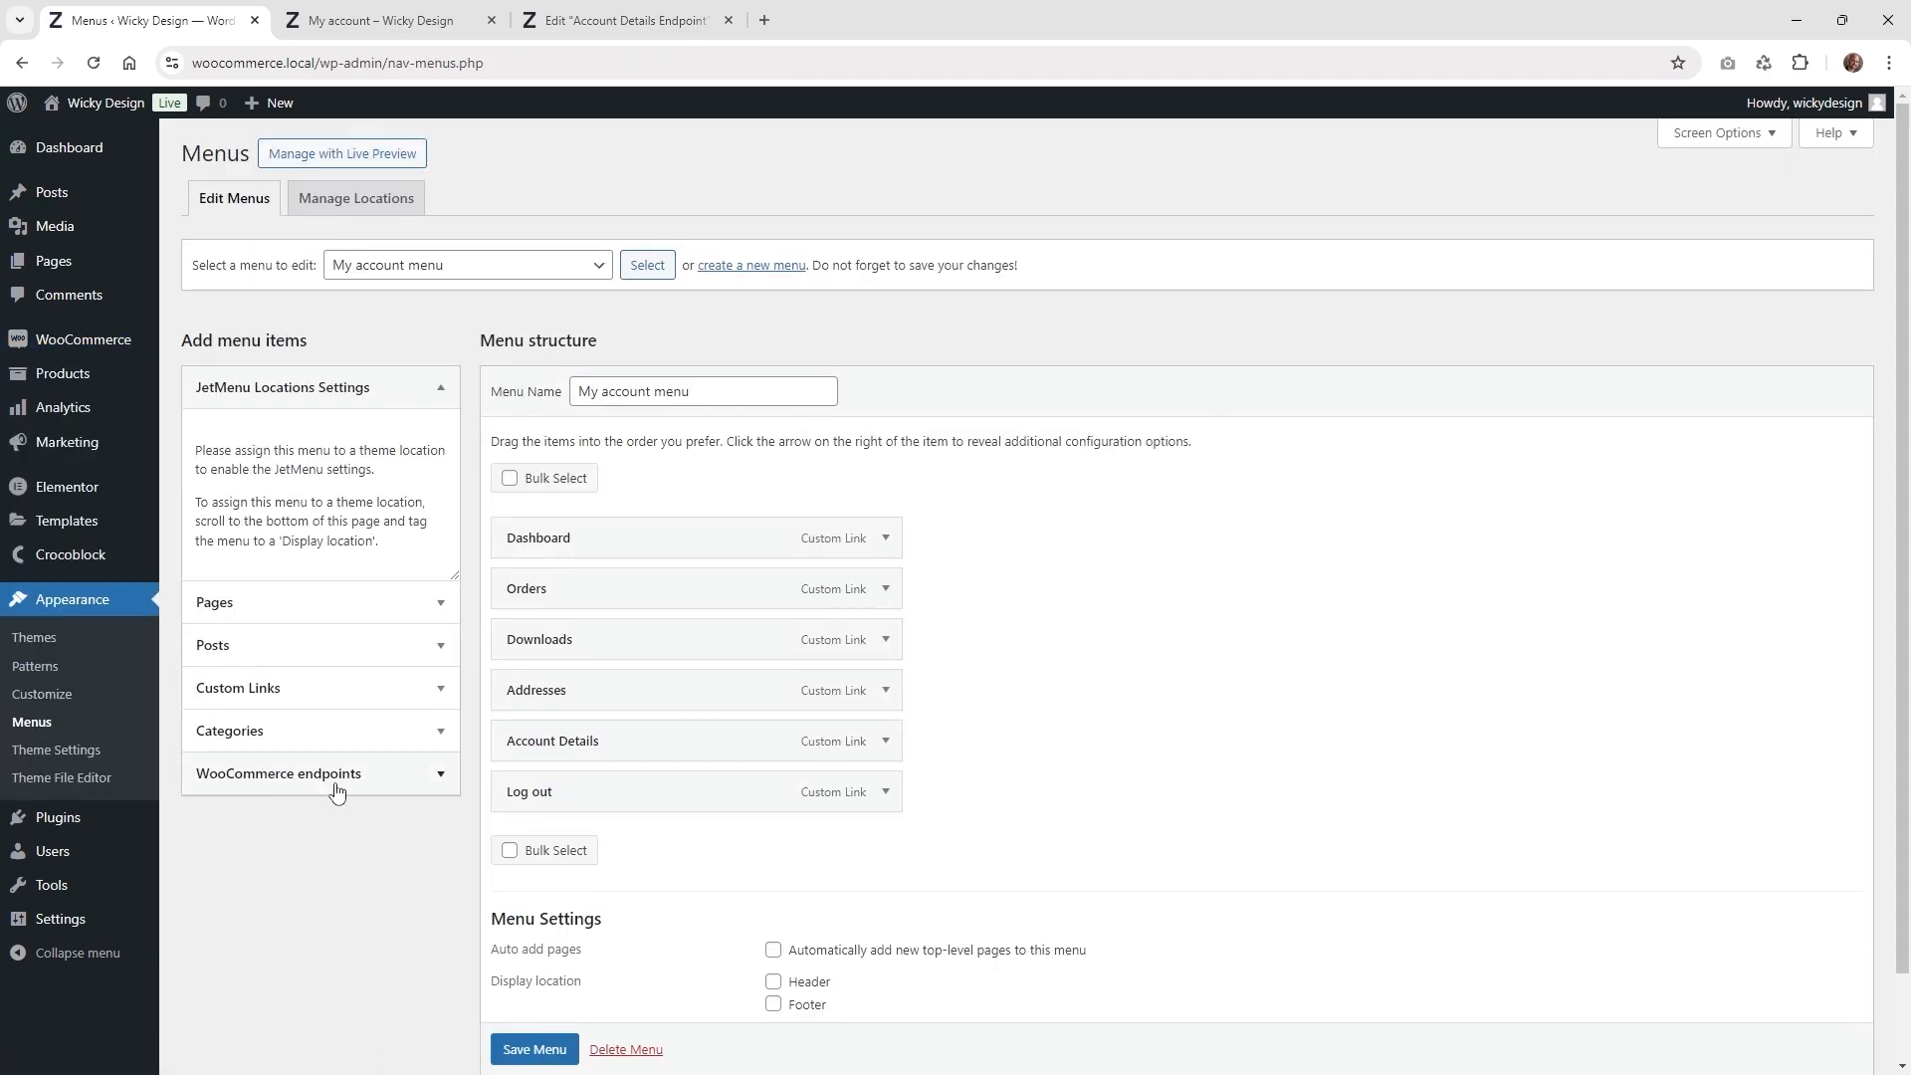
{"action": "left_click", "coordinate": [336, 772]}
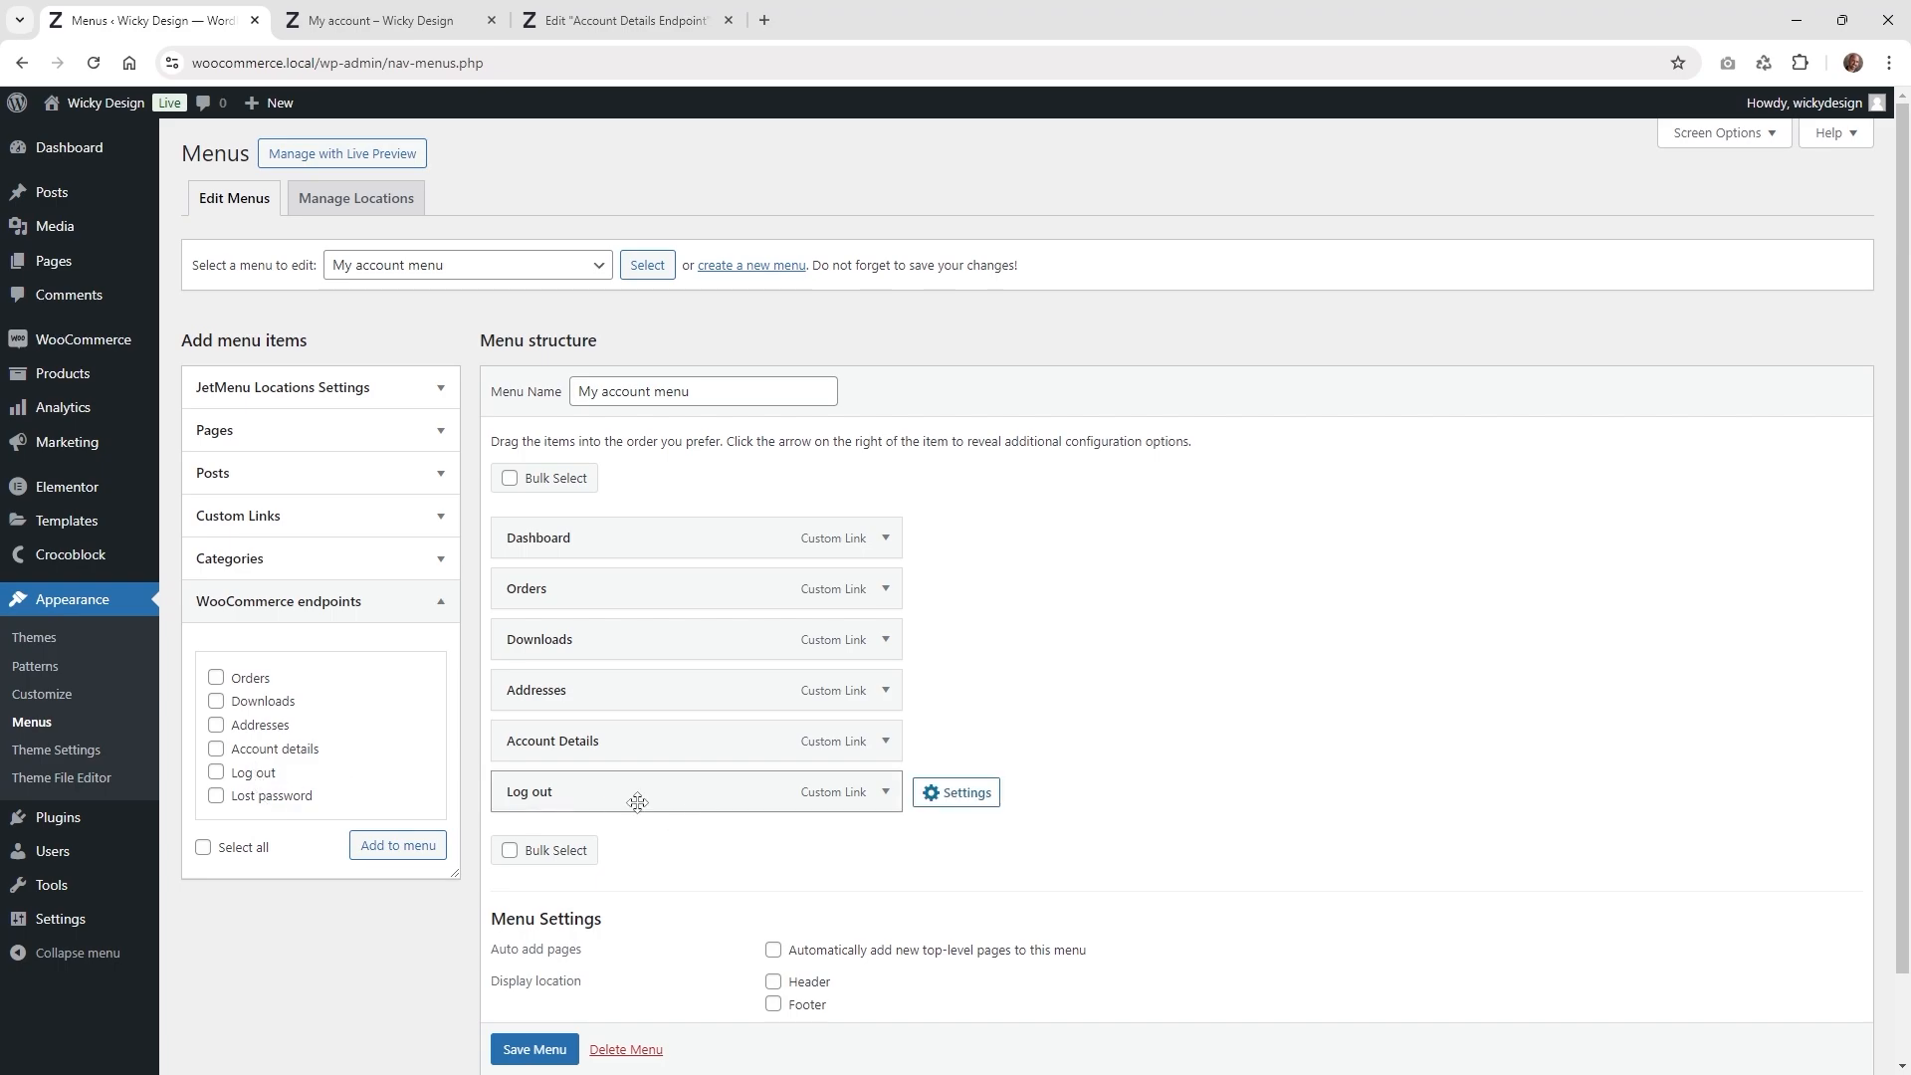
{"action": "left_click", "coordinate": [266, 775]}
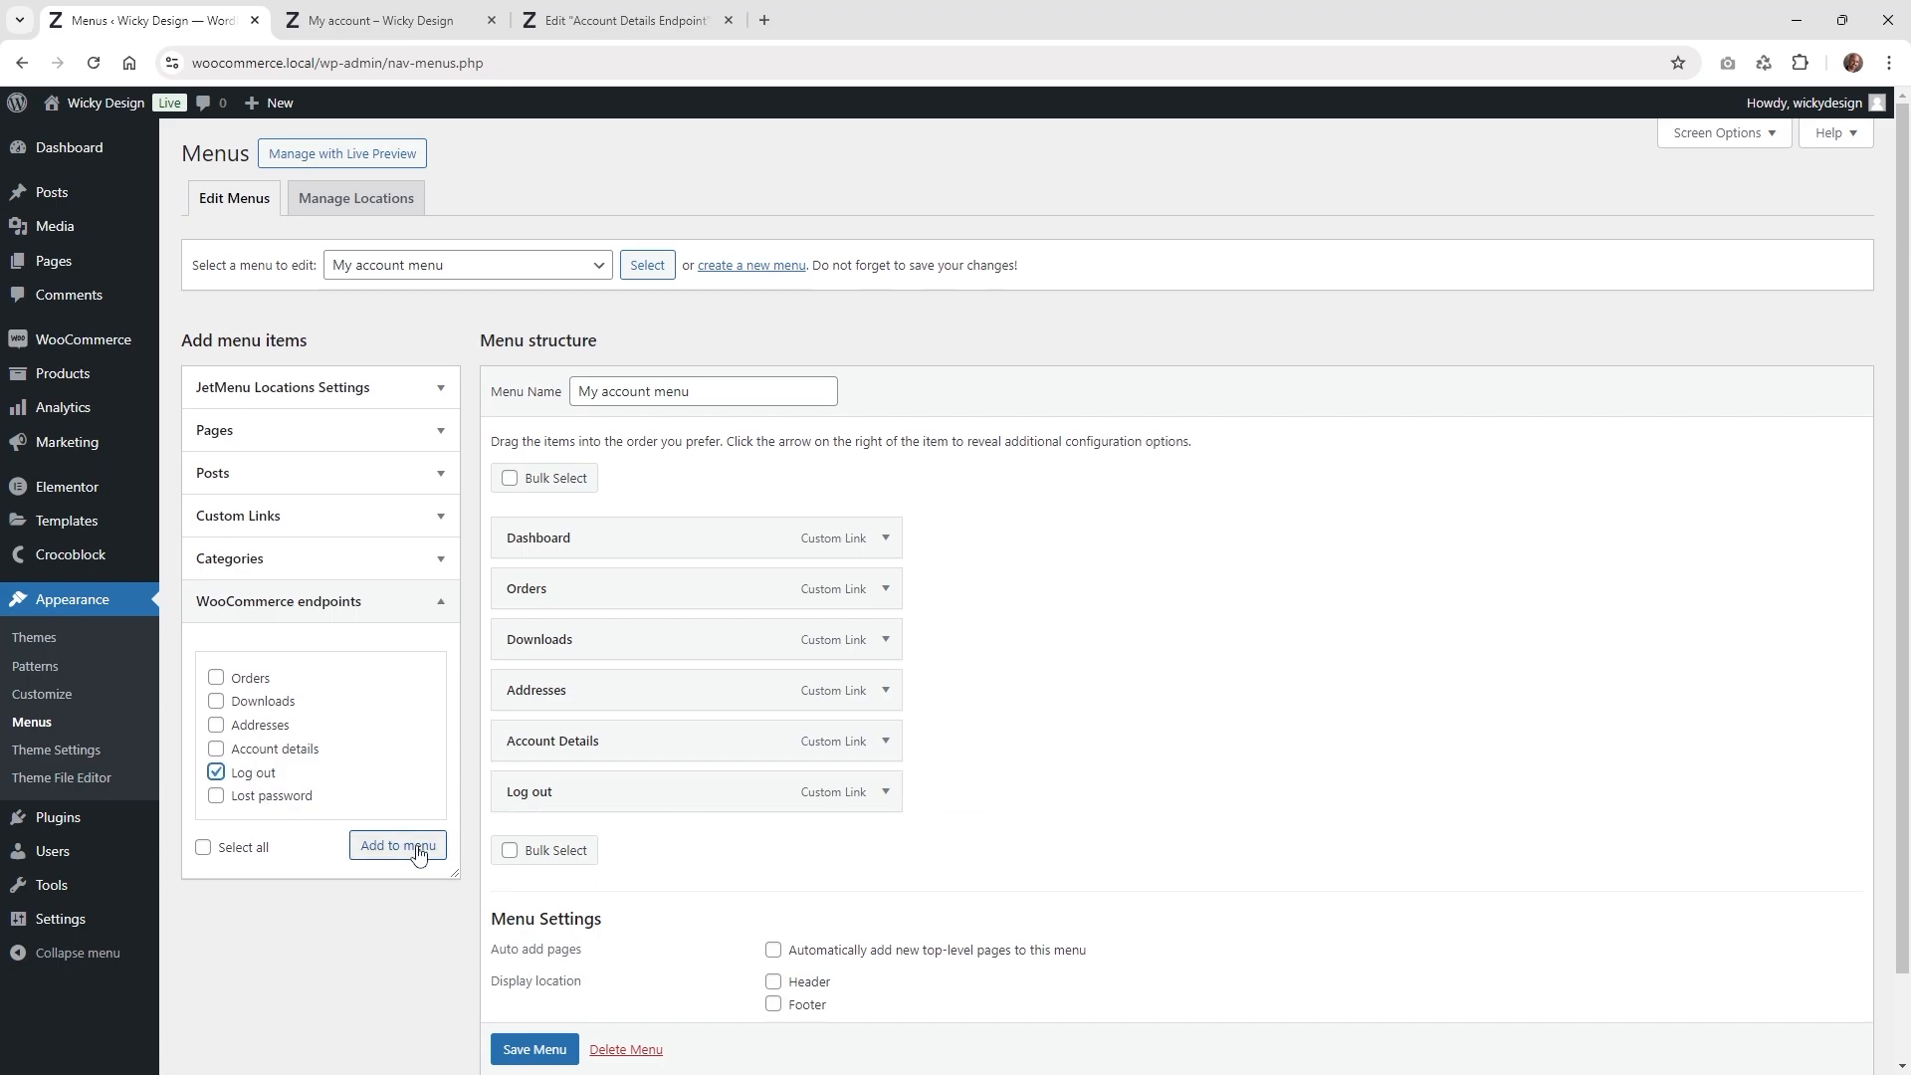
- Expand the Log out item in the My account menu structure and examine its full customer-logout URL
{"action": "left_click", "coordinate": [884, 793]}
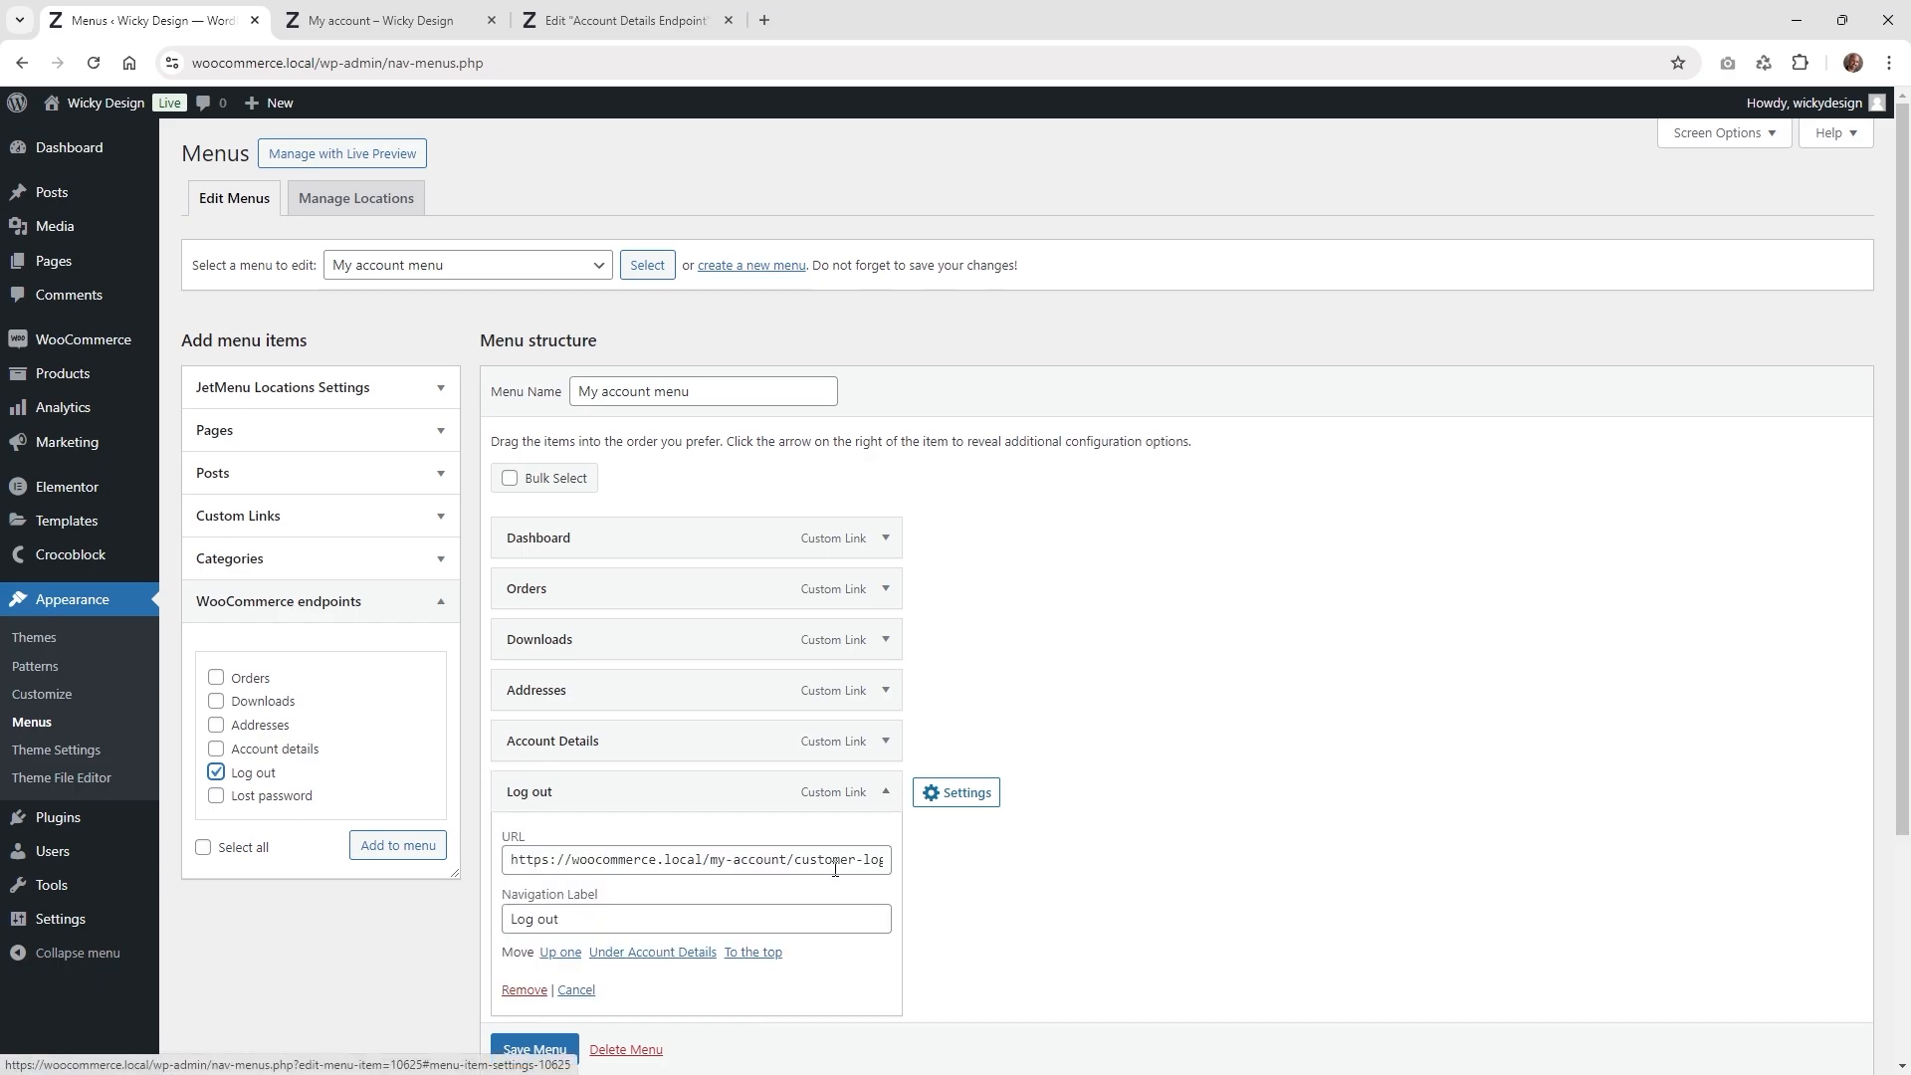
{"action": "left_click_drag", "start_coordinate": [836, 863], "coordinate": [876, 871]}
{"action": "left_click", "coordinate": [738, 861]}
{"action": "left_click_drag", "start_coordinate": [694, 860], "coordinate": [652, 862]}
{"action": "left_click", "coordinate": [653, 861]}
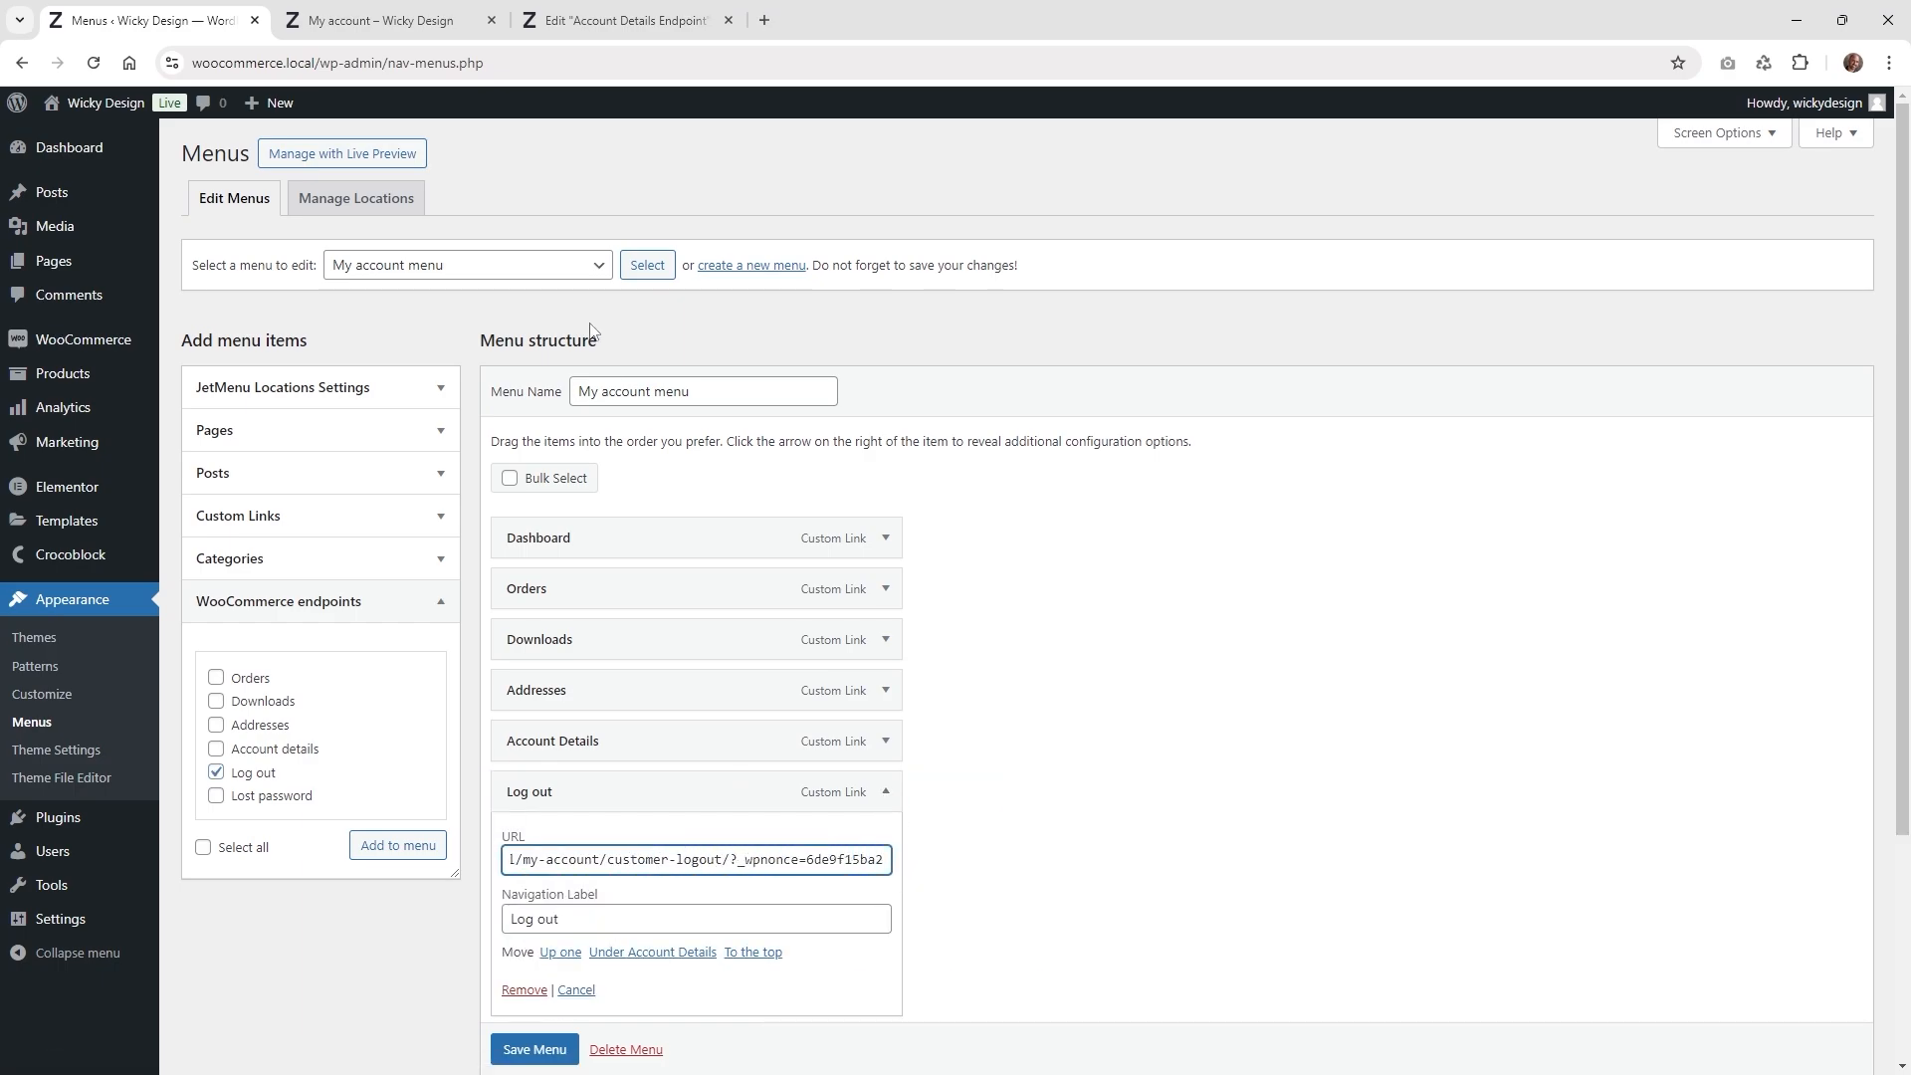
- Return to the front-end My Account page and log out through the account menu to check the login page
{"action": "left_click", "coordinate": [403, 21]}
{"action": "left_click", "coordinate": [625, 20]}
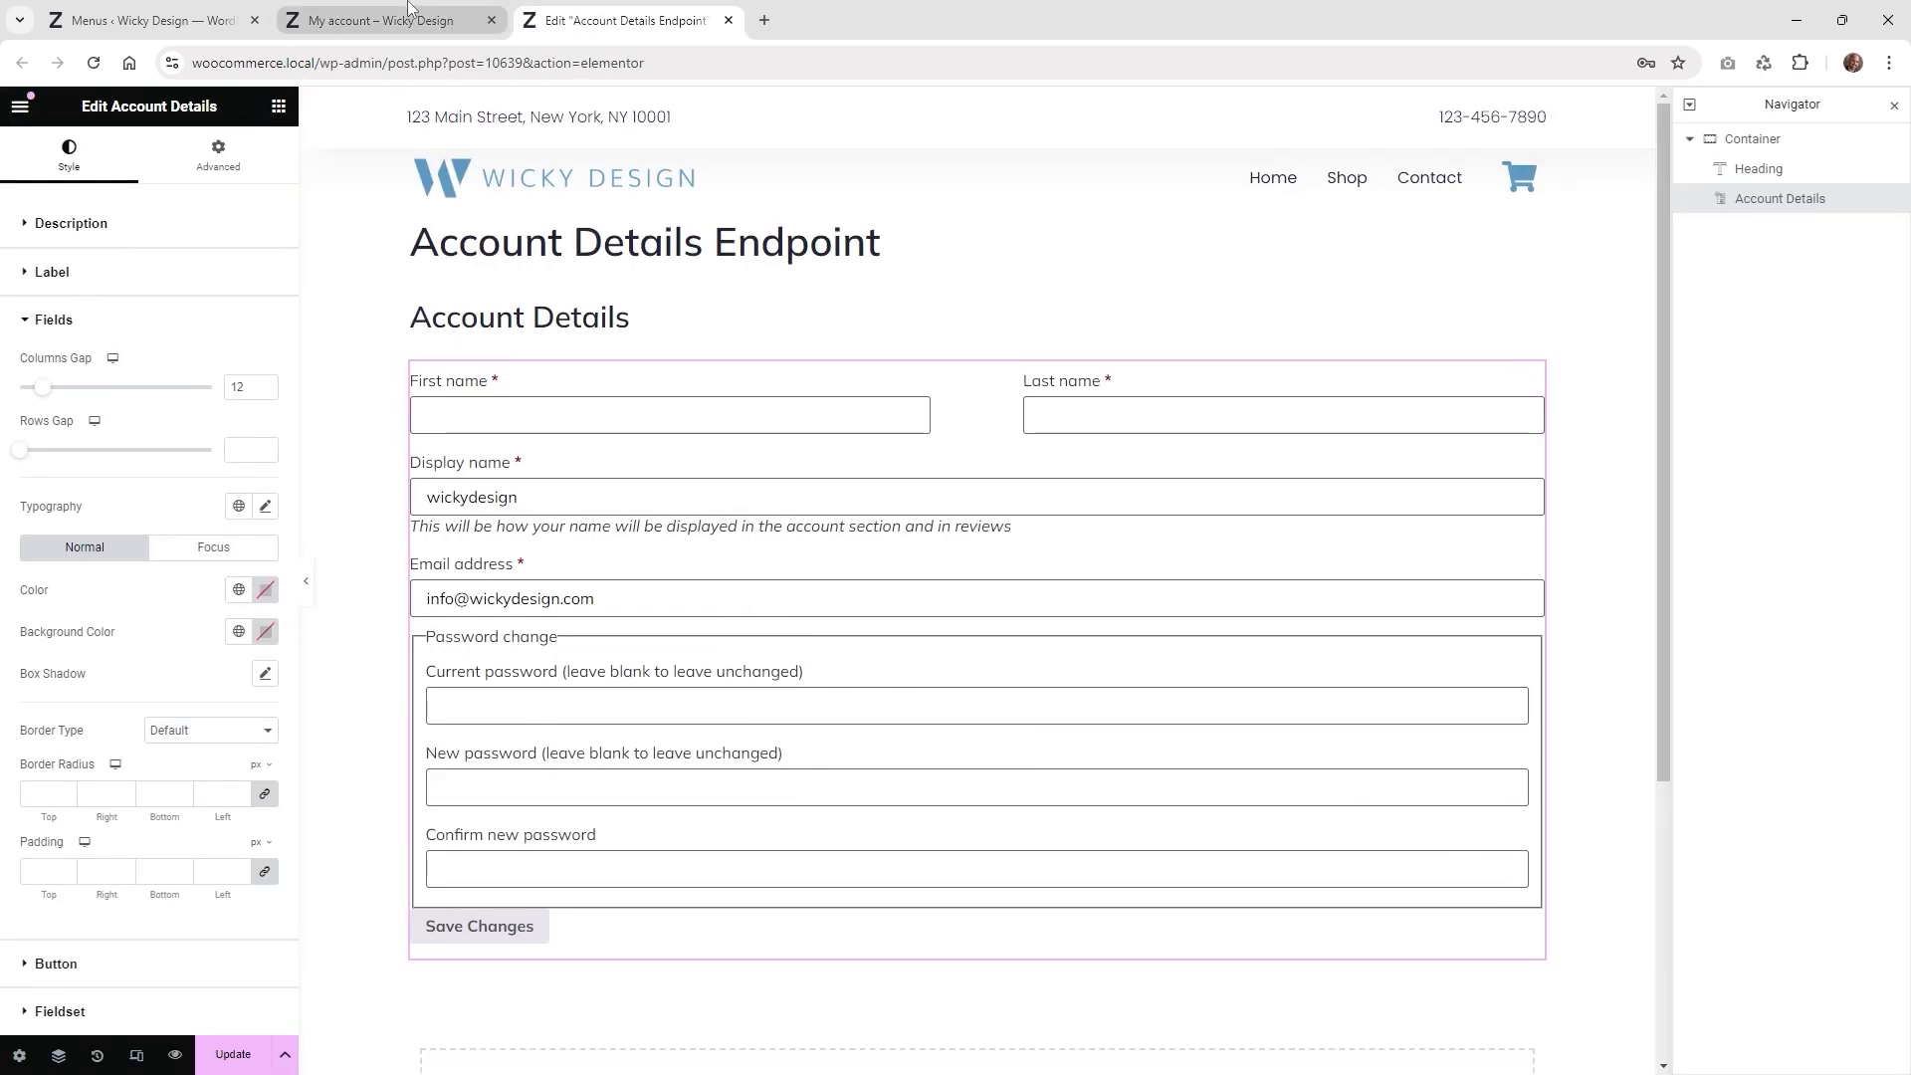
{"action": "left_click", "coordinate": [381, 21]}
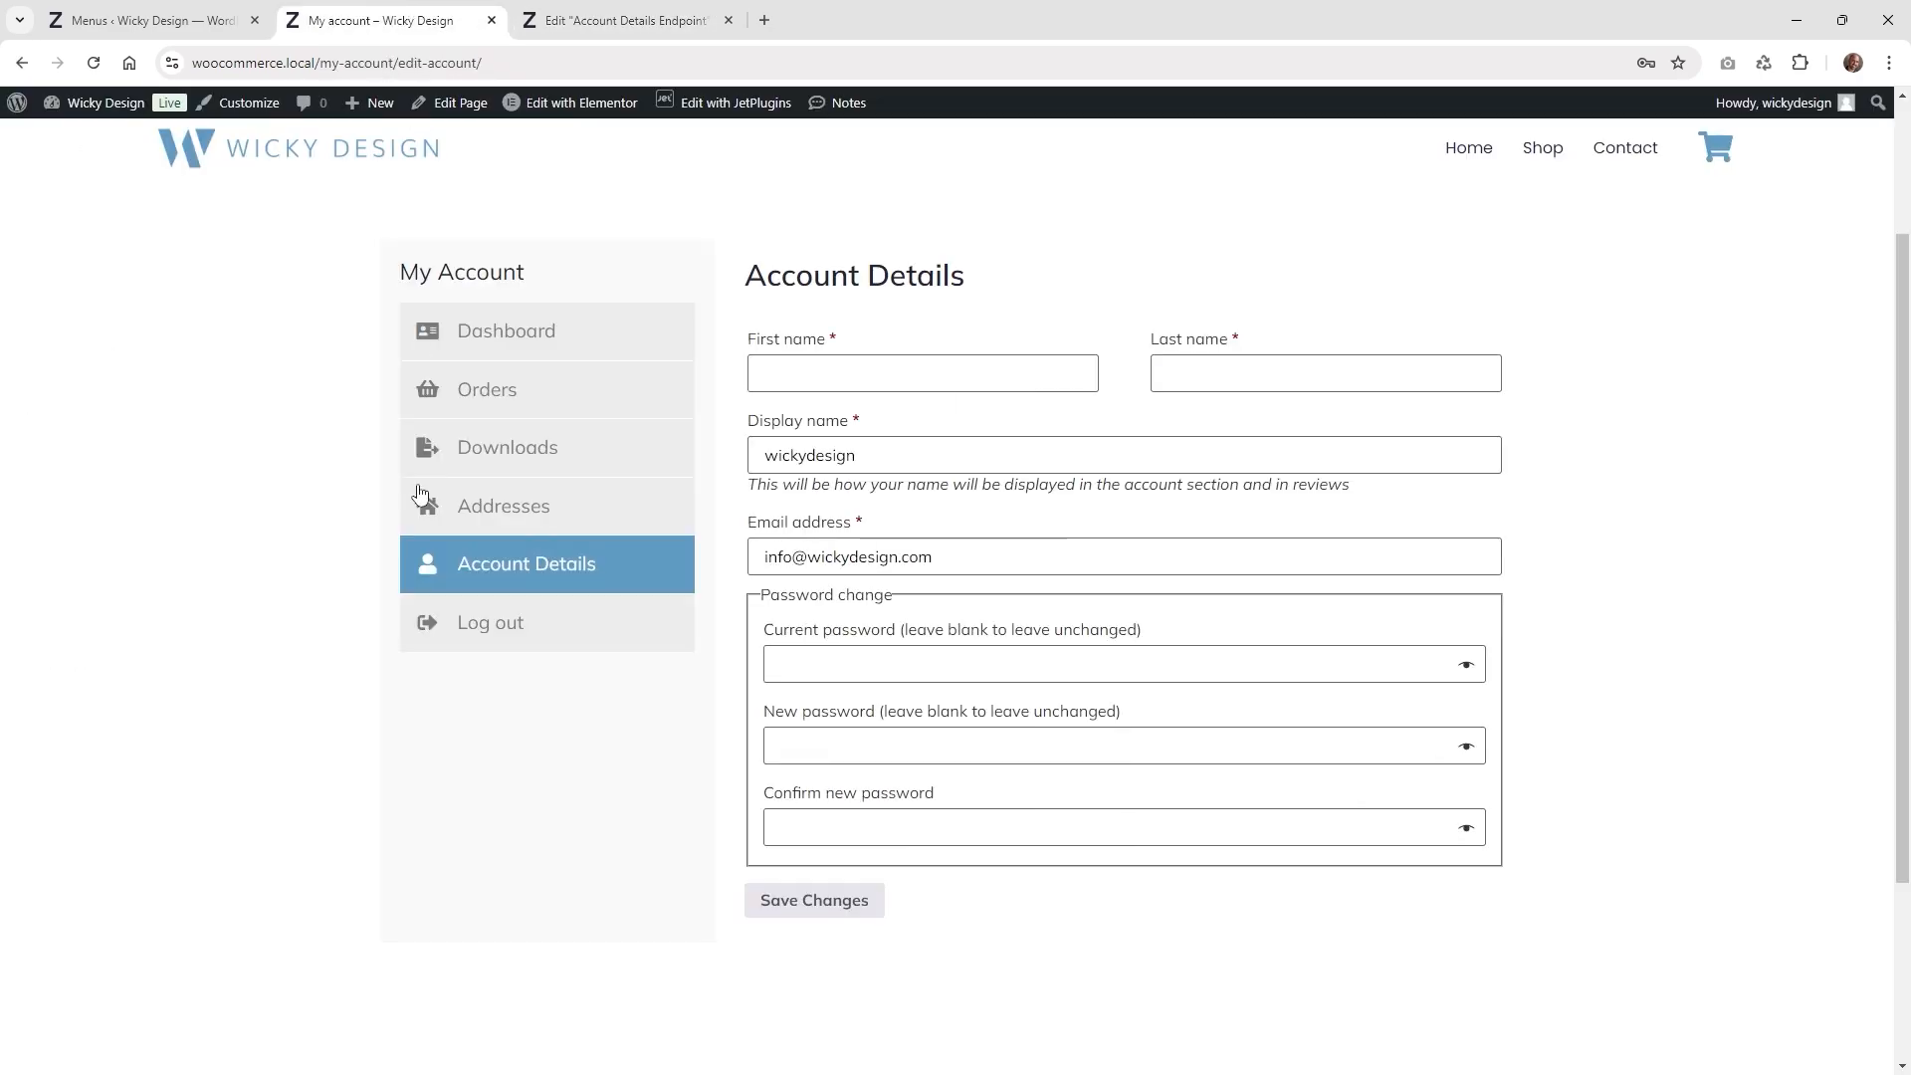
{"action": "left_click", "coordinate": [507, 645]}
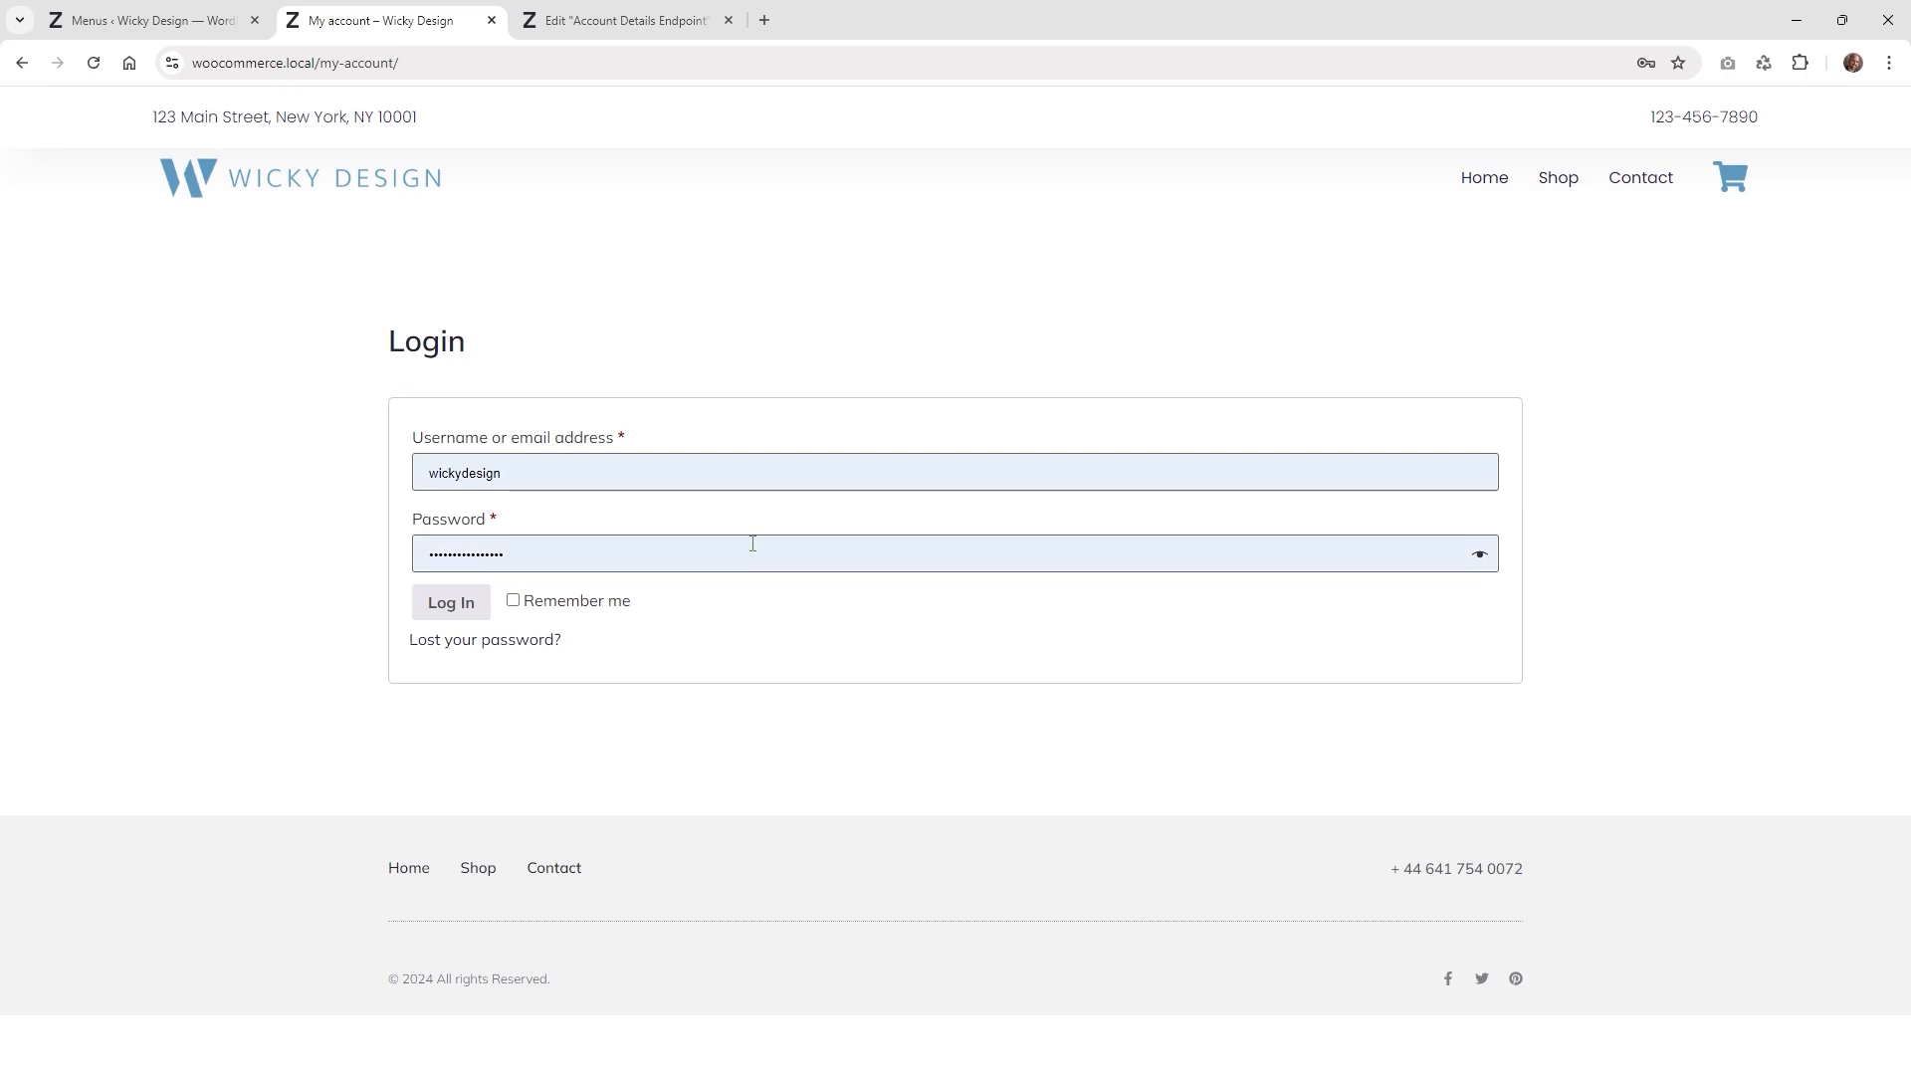
{"action": "left_click", "coordinate": [188, 592]}
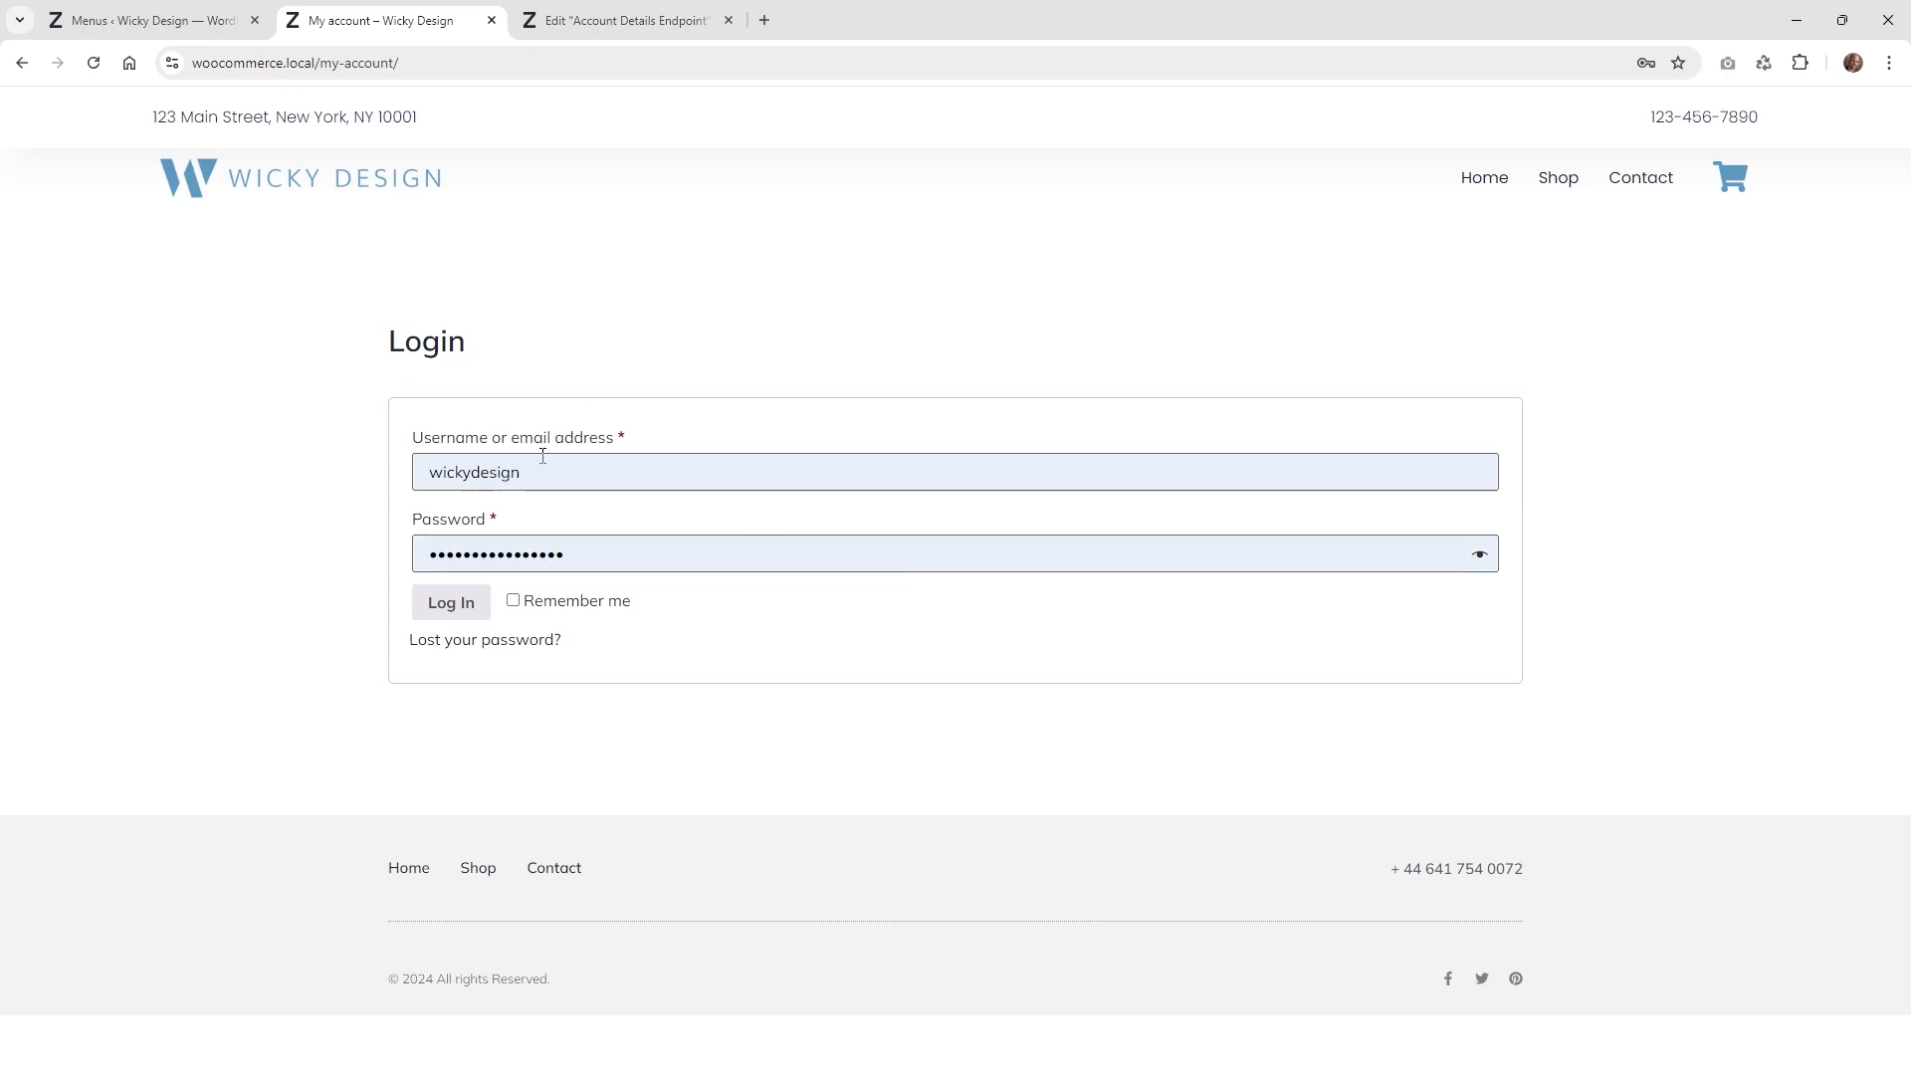